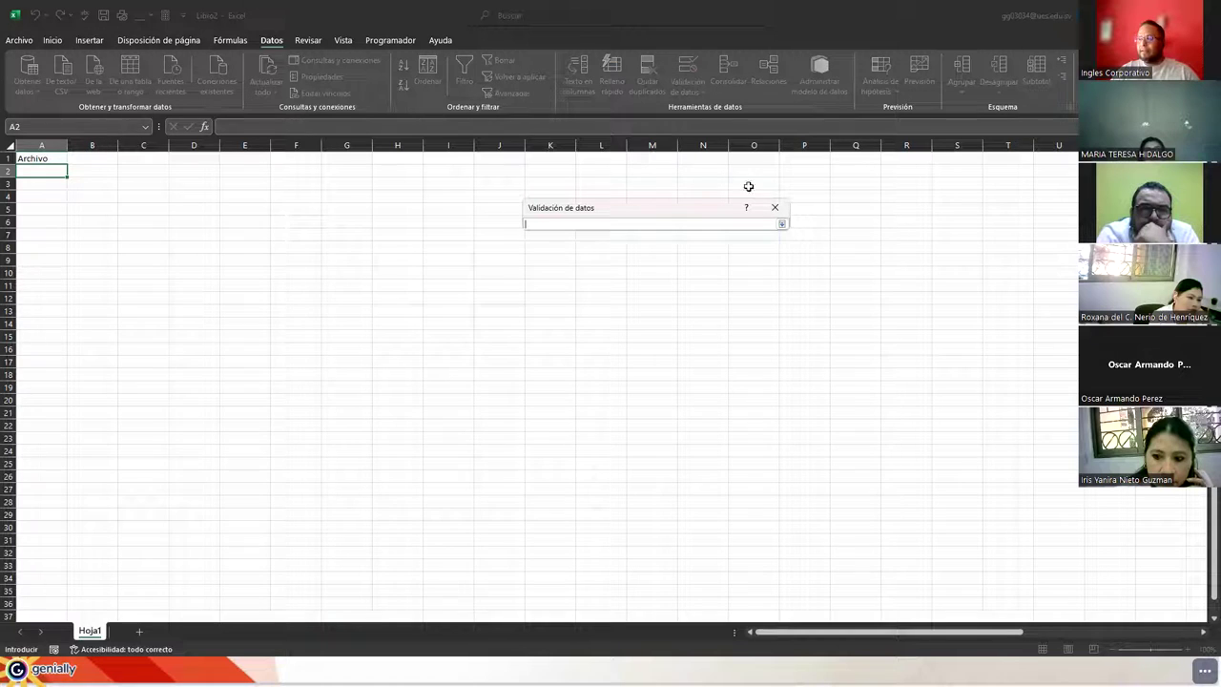
Set the source of cell A2's validation list to =$AA$2:$AA$7 and accept the data validation
click(601, 158)
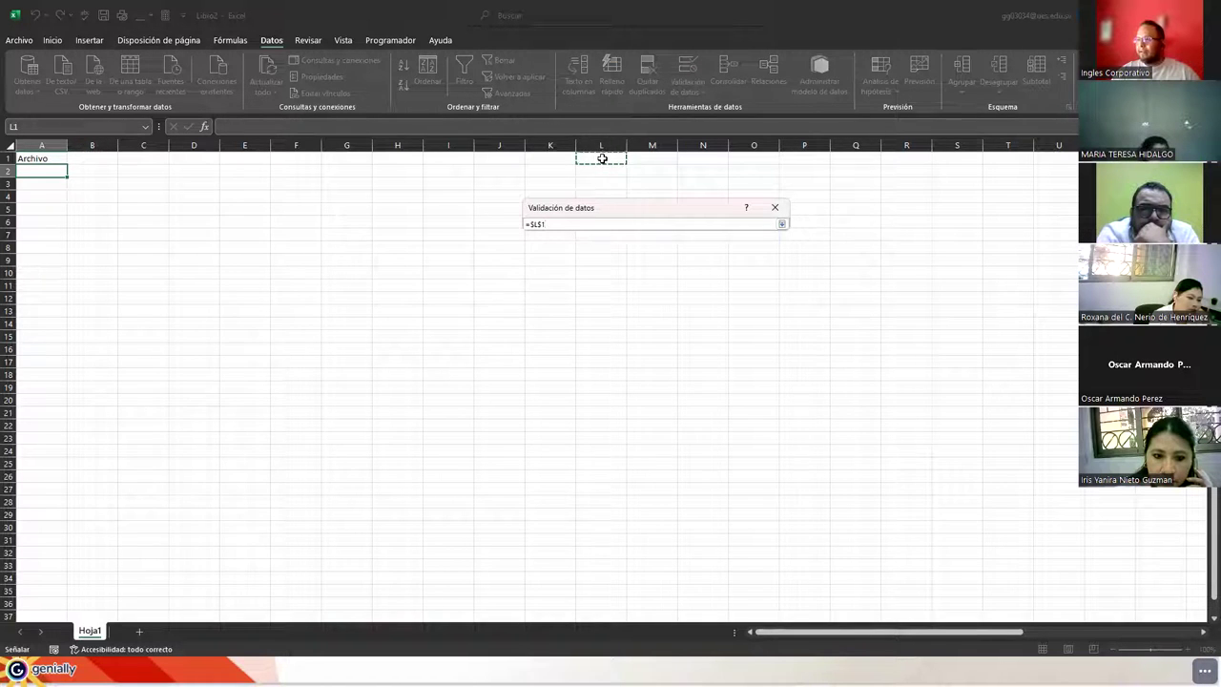
key(Right)
key(Right)
key(Right)
key(Right)
key(Right)
key(Right)
key(Right)
key(Right)
key(Right)
key(Right)
key(Right)
key(Right)
key(Right)
key(Right)
key(Right)
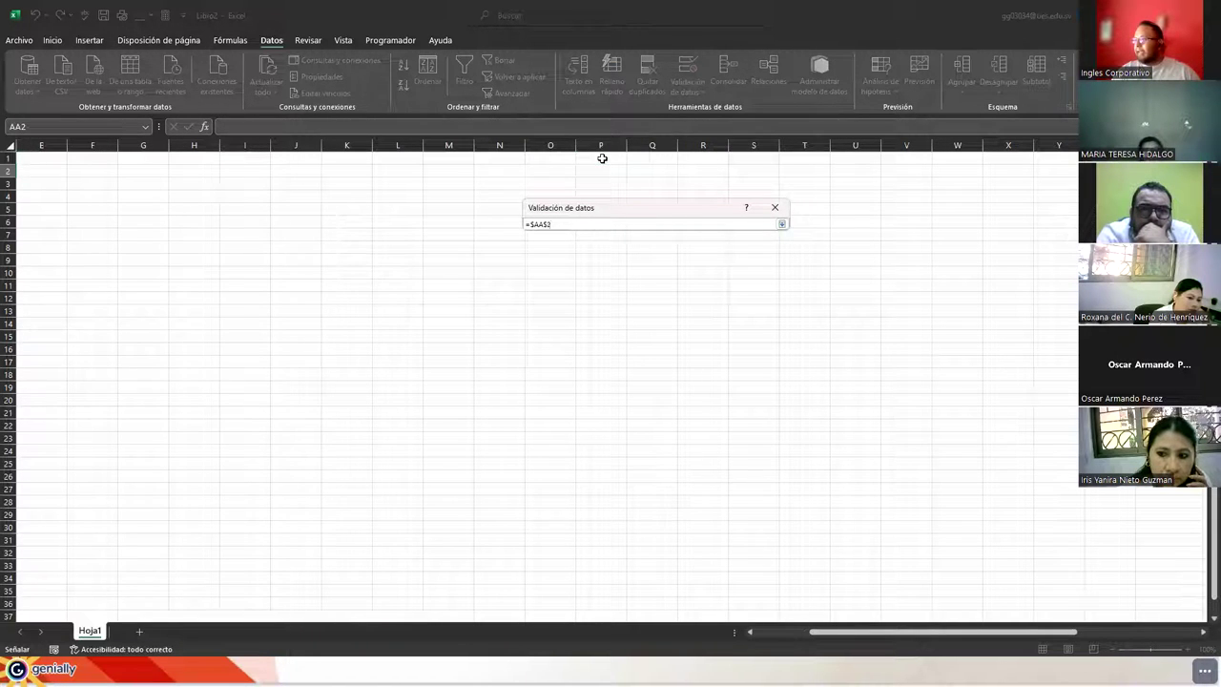
key(shift+Down)
key(shift+Down)
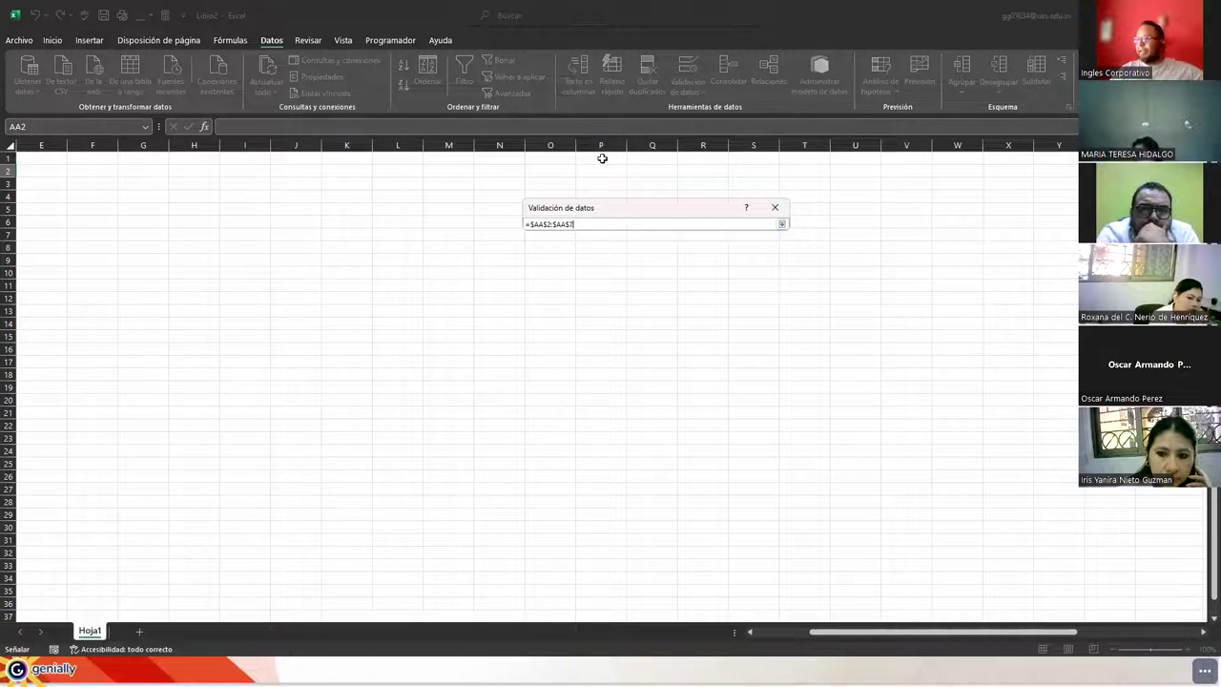
click(781, 225)
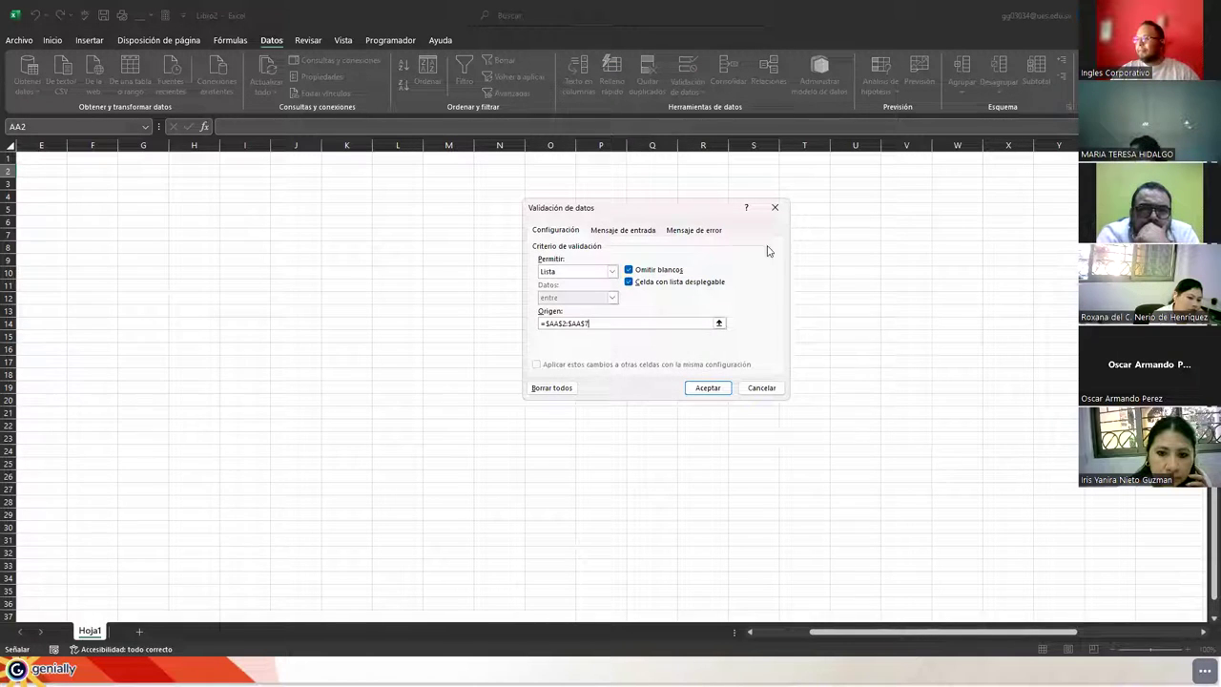
click(706, 381)
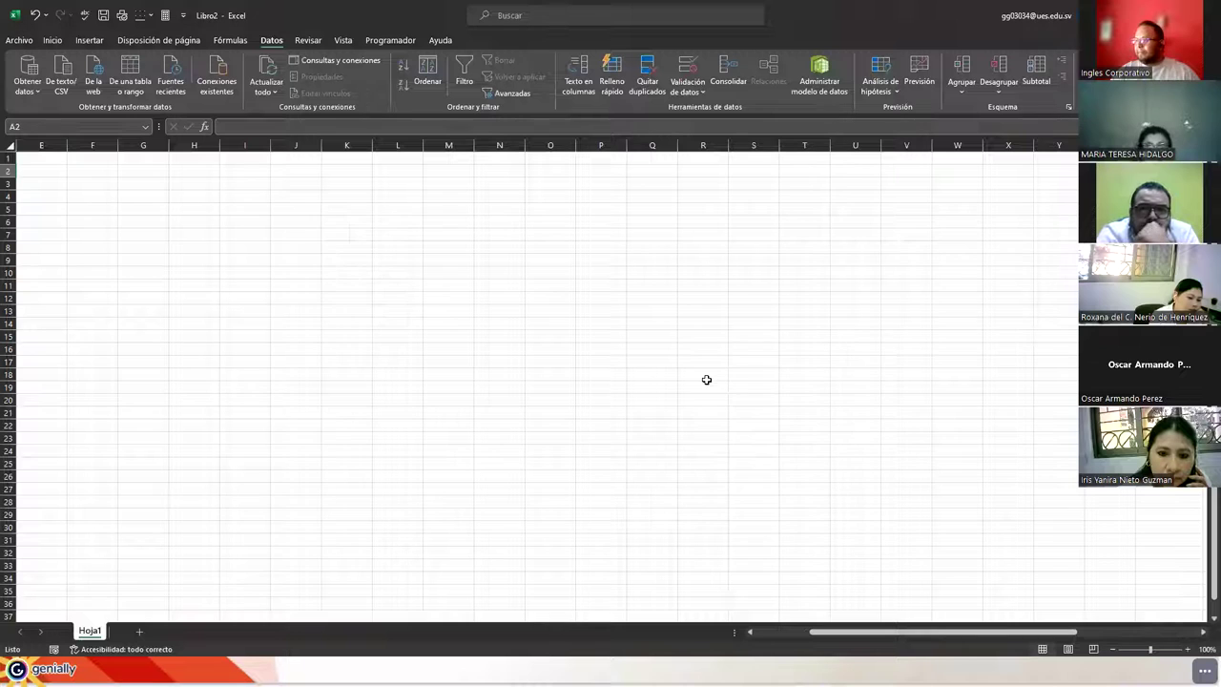
Return to cell A2 and widen column A
click(771, 160)
key(ctrl+Home)
key(Down)
drag(67, 144, 119, 145)
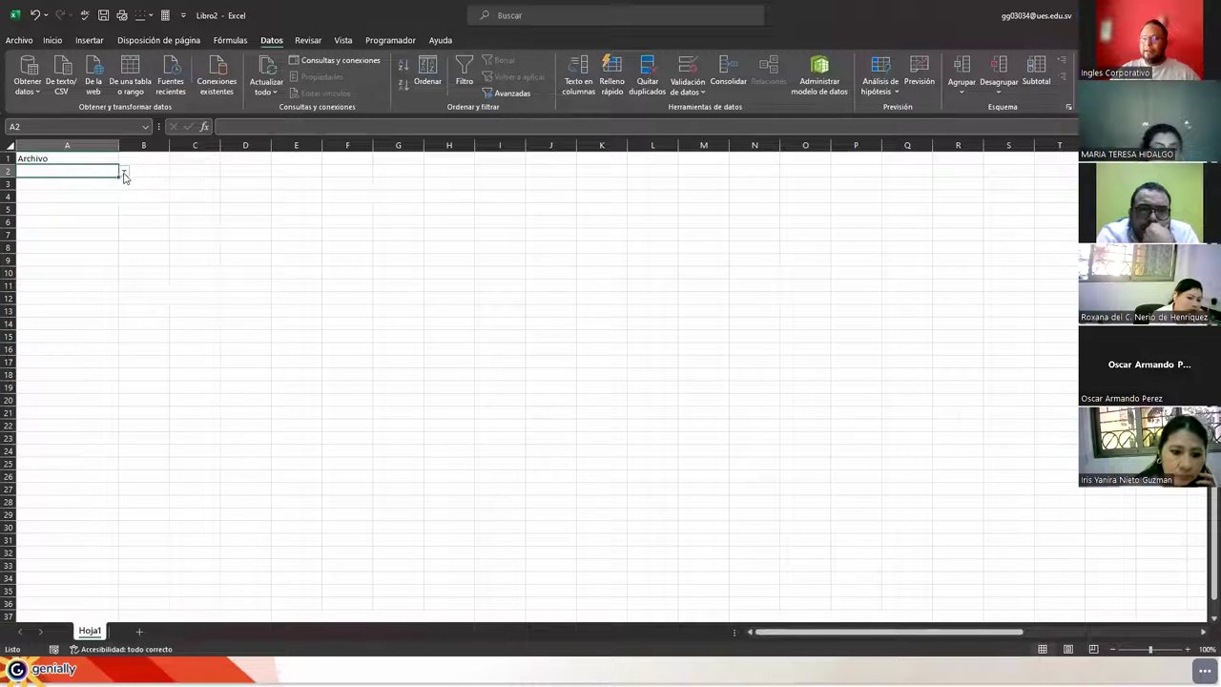
Enlarge the sheet view and open the dropdown list in cell A2 to compare its entries with the presentation's example
click(124, 172)
scroll(188, 283, up, 1)
scroll(188, 283, up, 3)
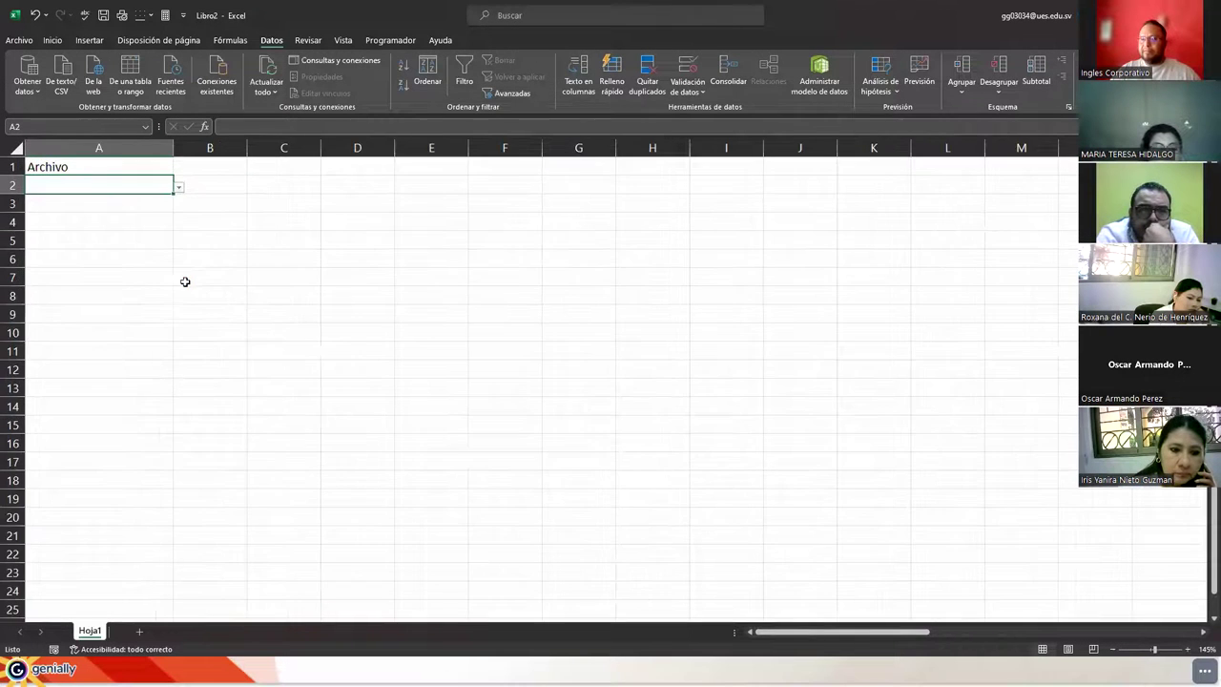
key(alt+Tab)
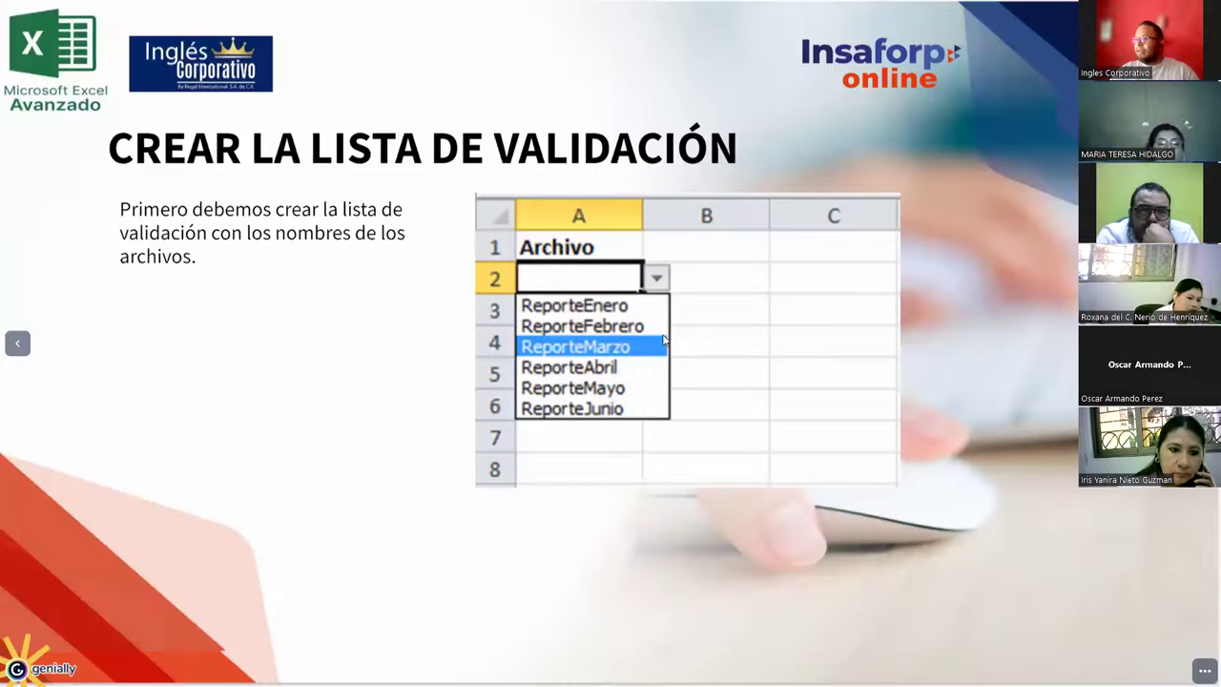
key(alt+Tab)
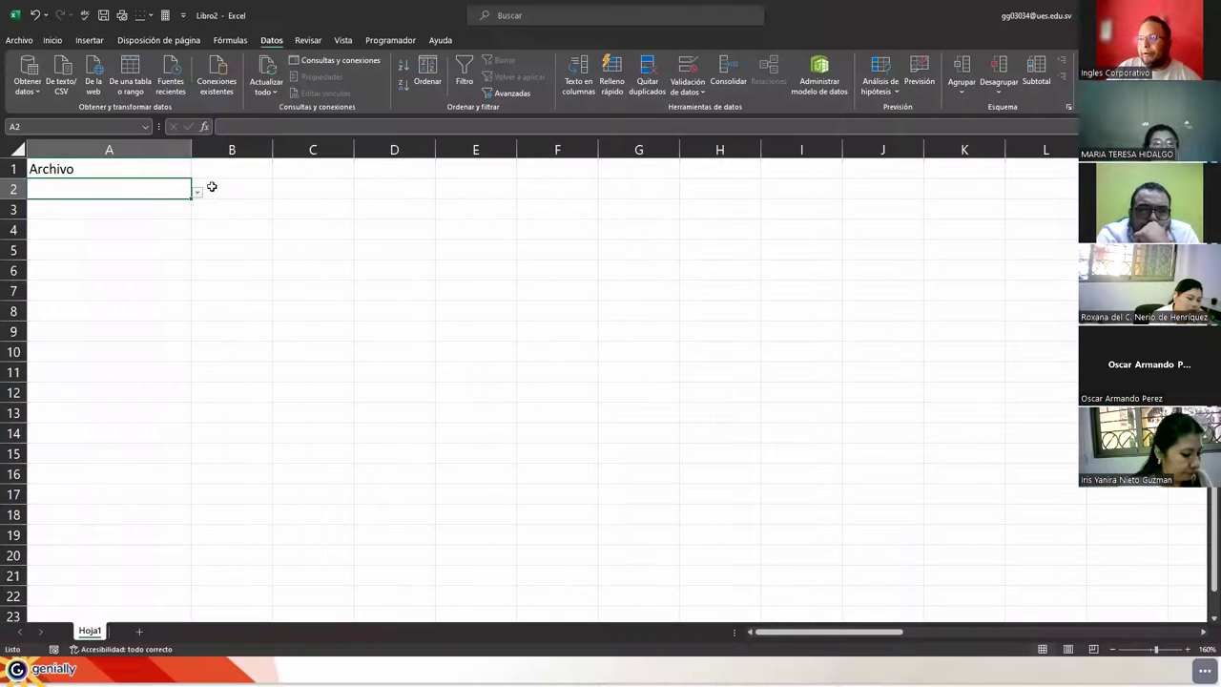
click(197, 193)
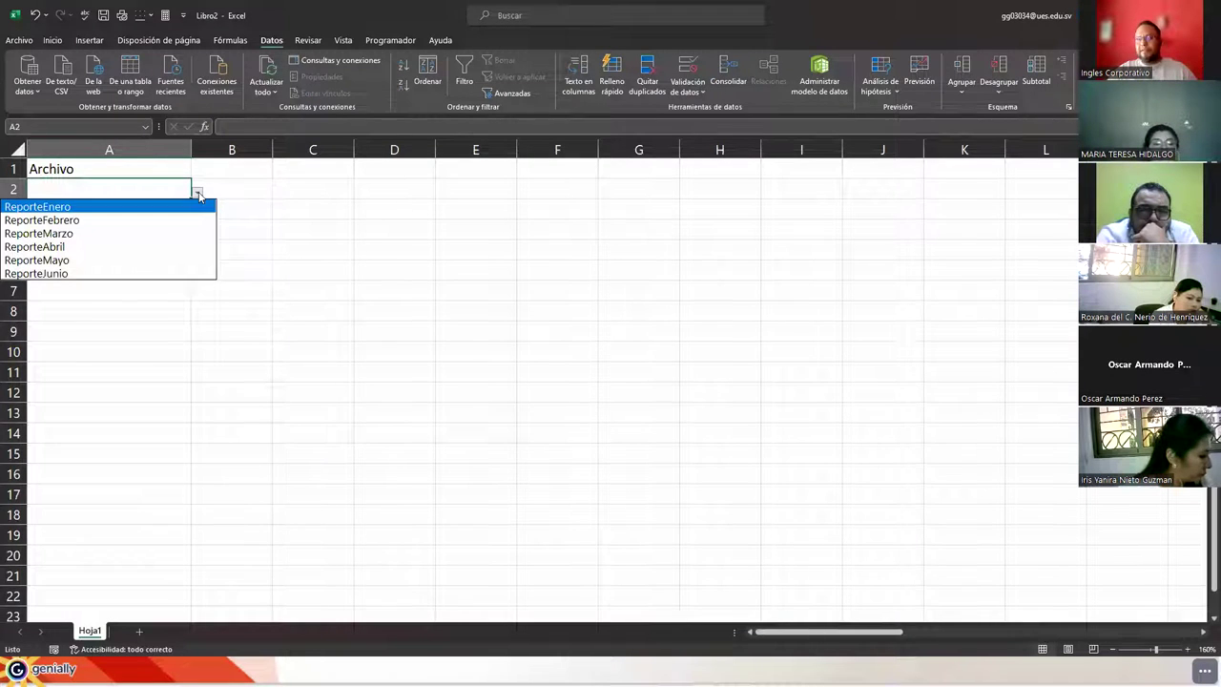
Switch to the Genially presentation and advance two slides to review the BUSCARV formula example
key(alt+Tab)
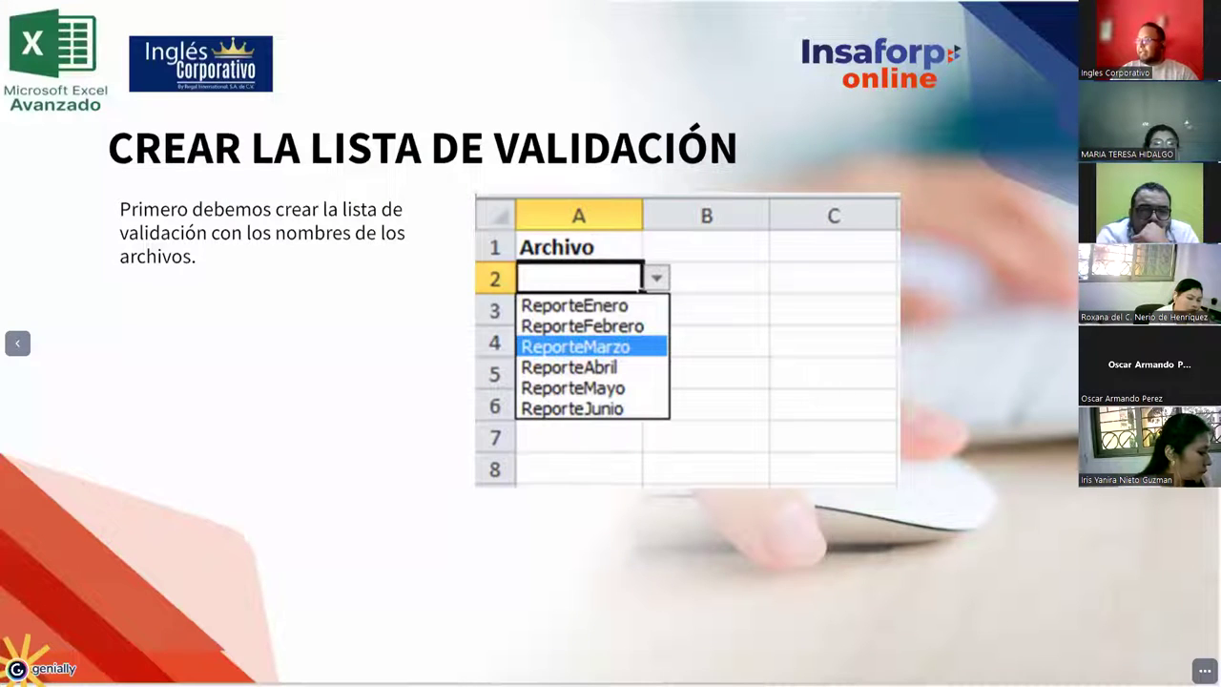
key(Right)
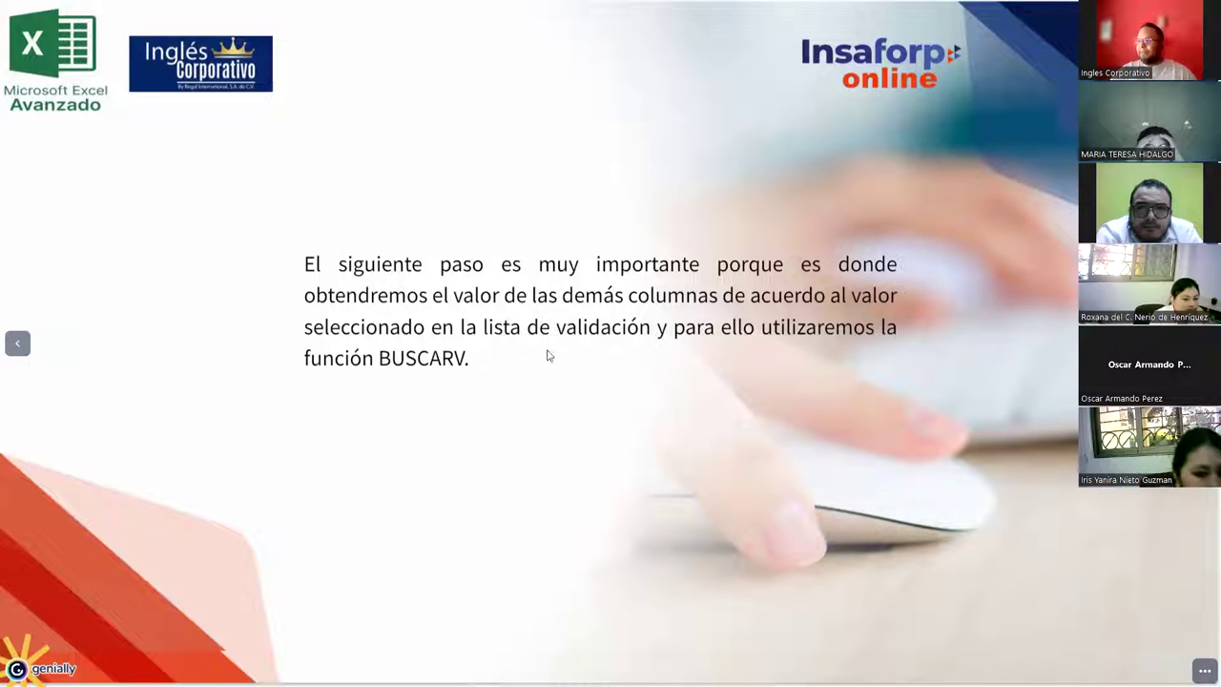
key(Right)
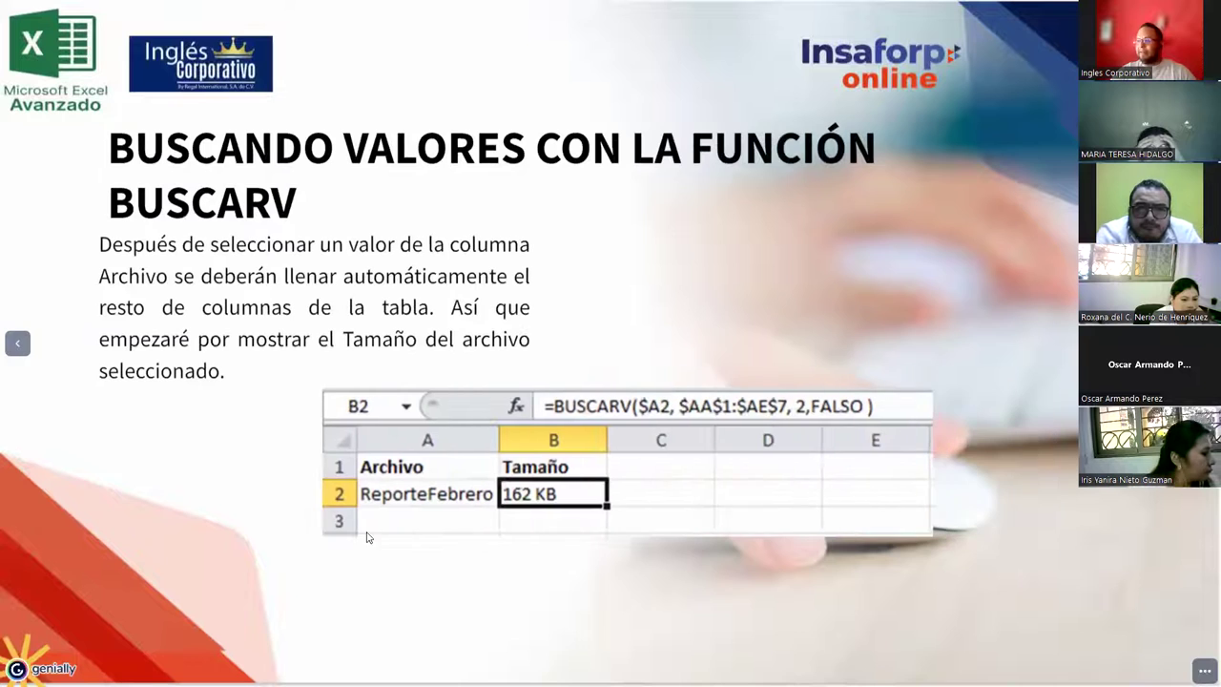
Switch back to Excel and enter the header Tamaño in cell B1
key(alt+Tab)
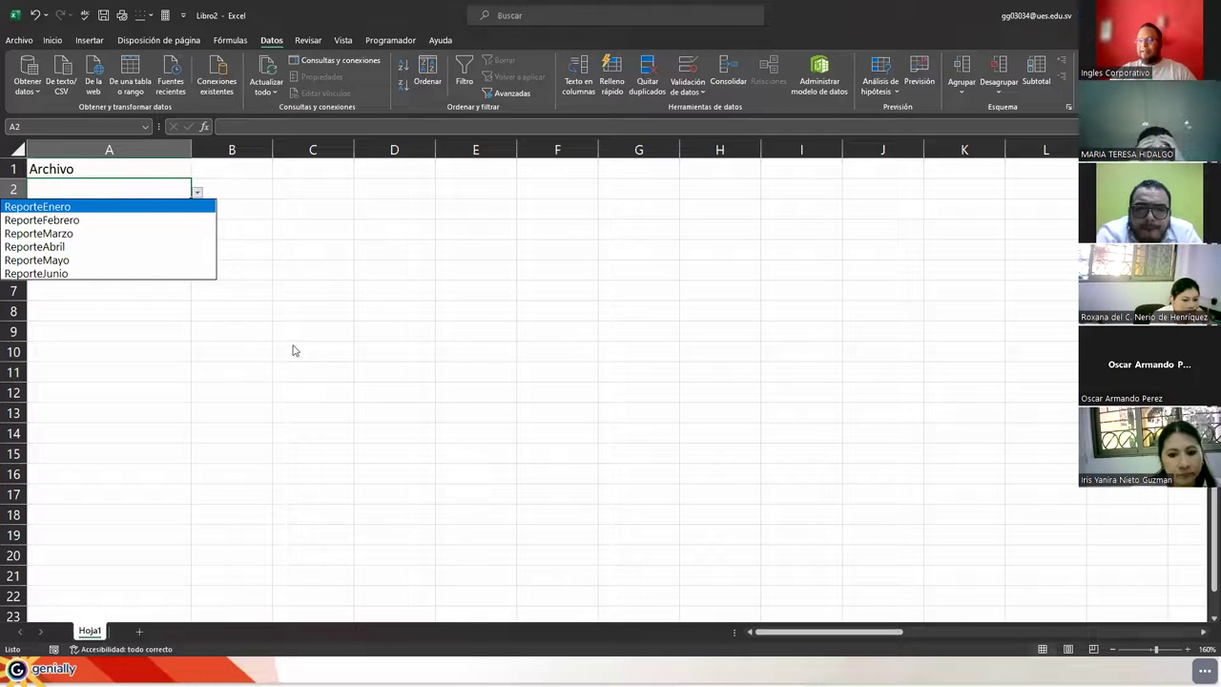
click(218, 169)
click(219, 167)
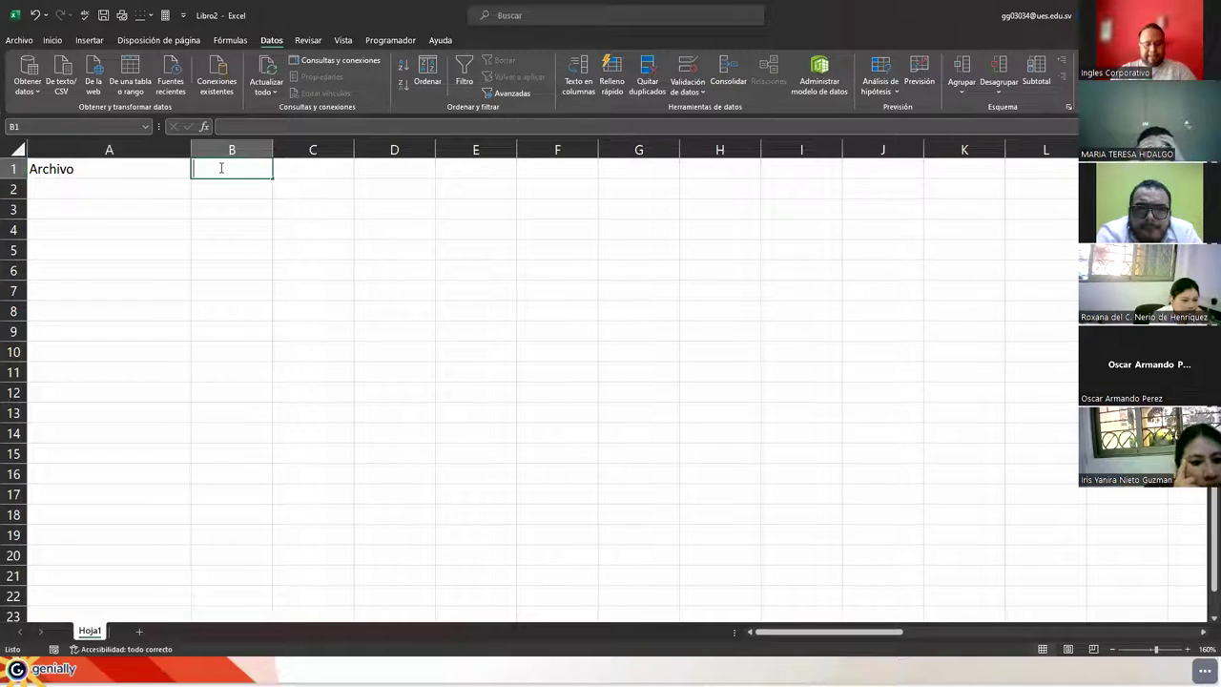
text(Tamañ)
key(Tab)
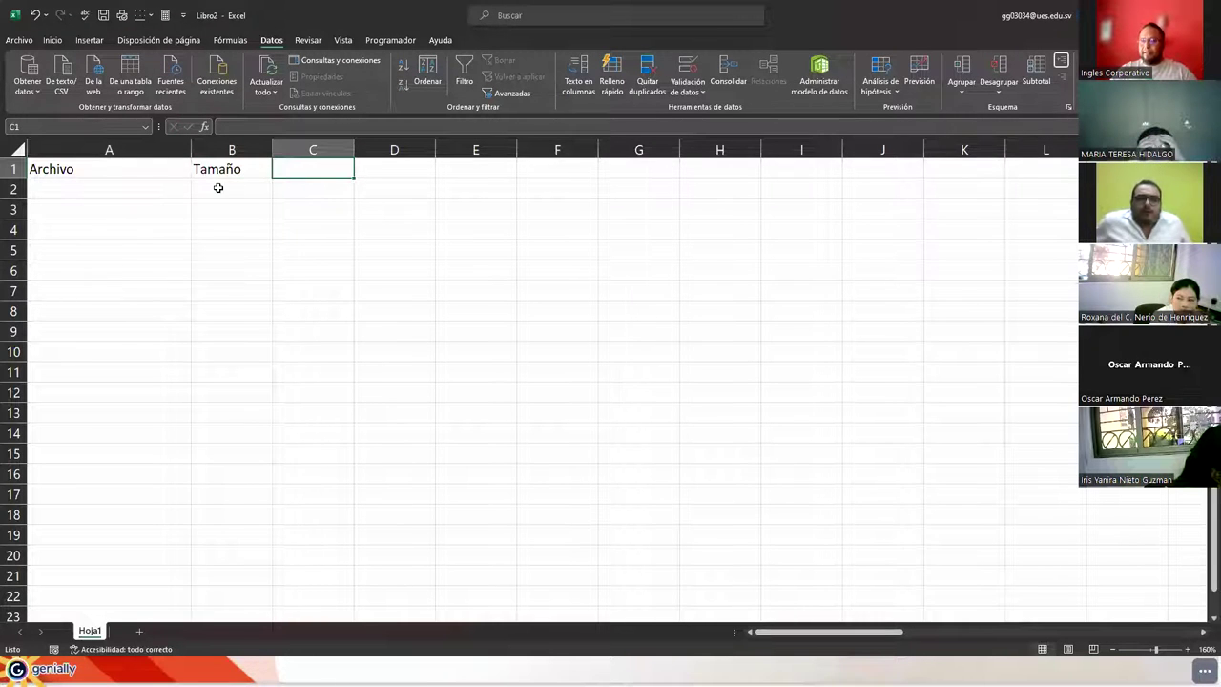
Start a BUSCARV formula in cell B2 with A2 as the lookup value
click(217, 188)
text(=)
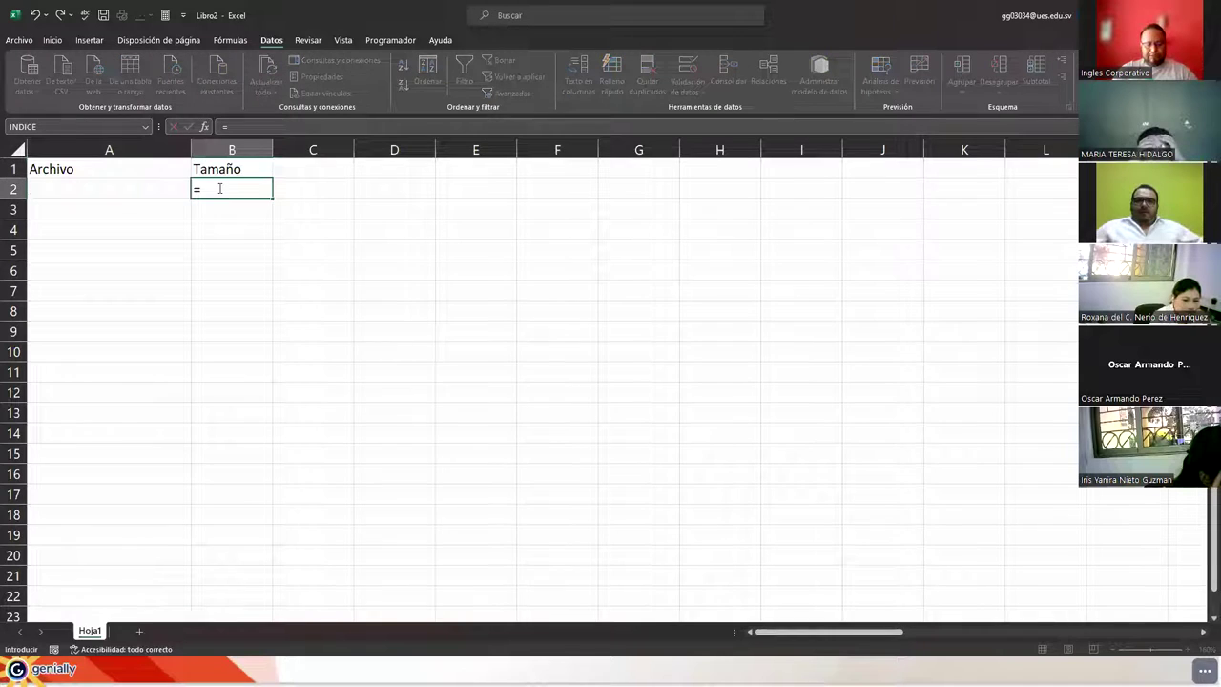
text(buscarv)
key(Tab)
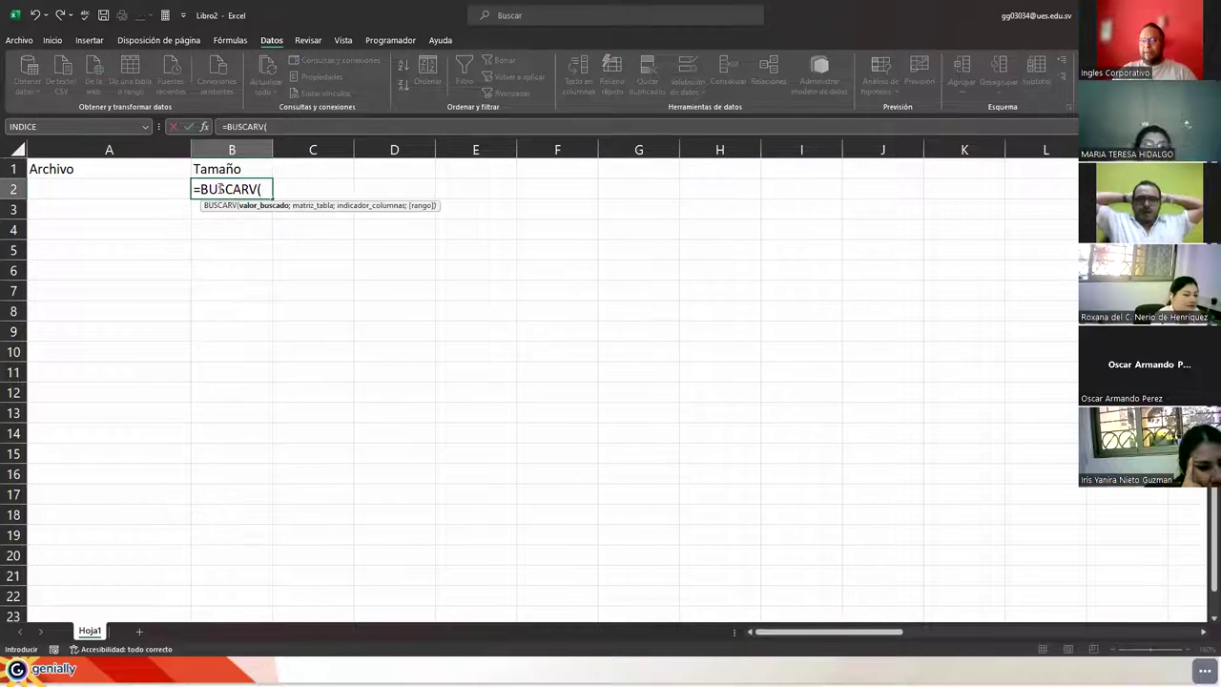
click(112, 189)
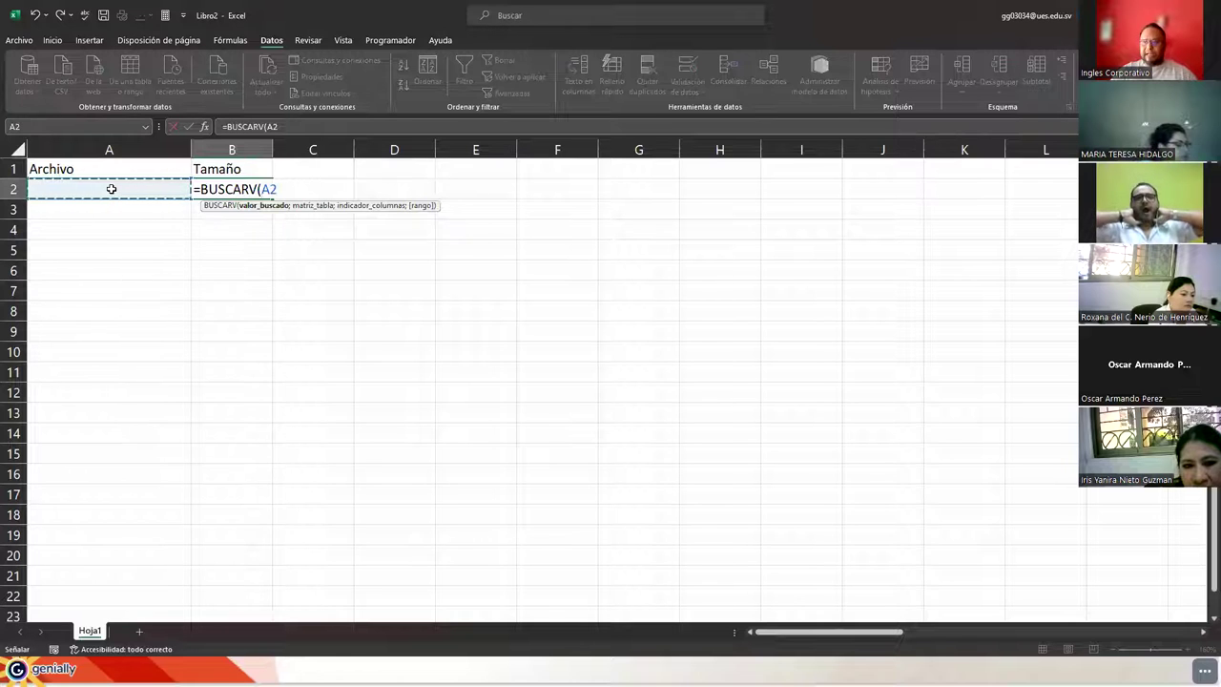
text(;)
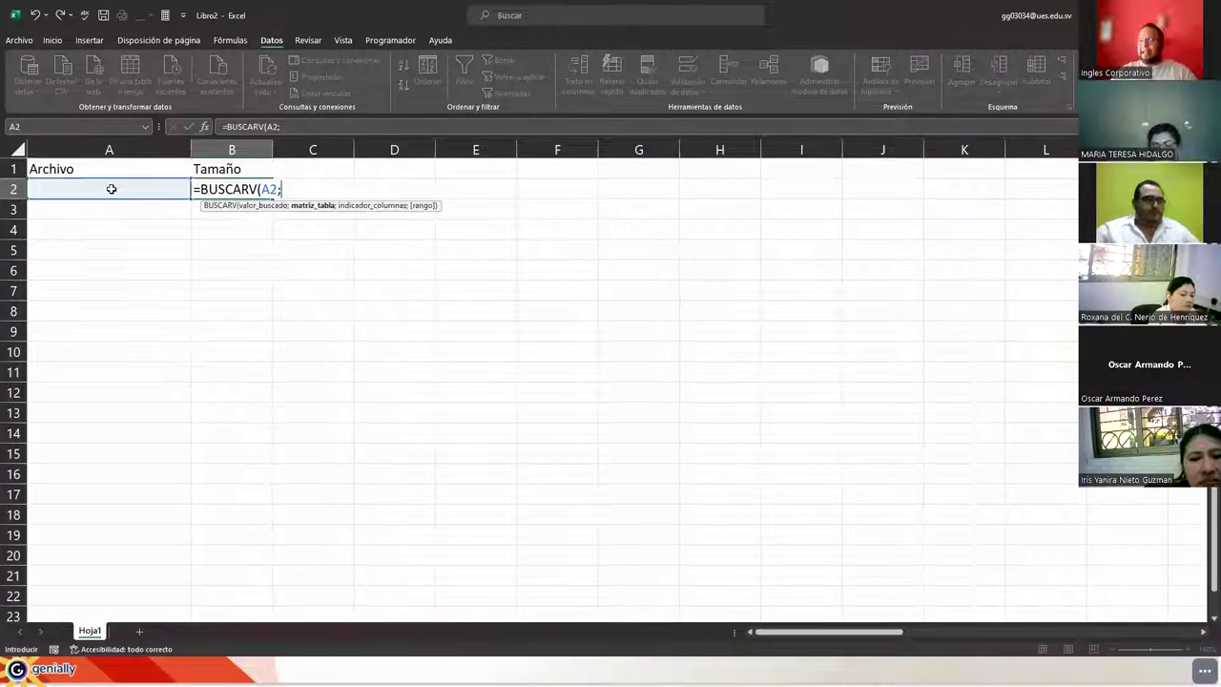
Consult the example formula in the presentation and enter AA1:AE7 as the table range of the BUSCARV formula
key(alt+Tab)
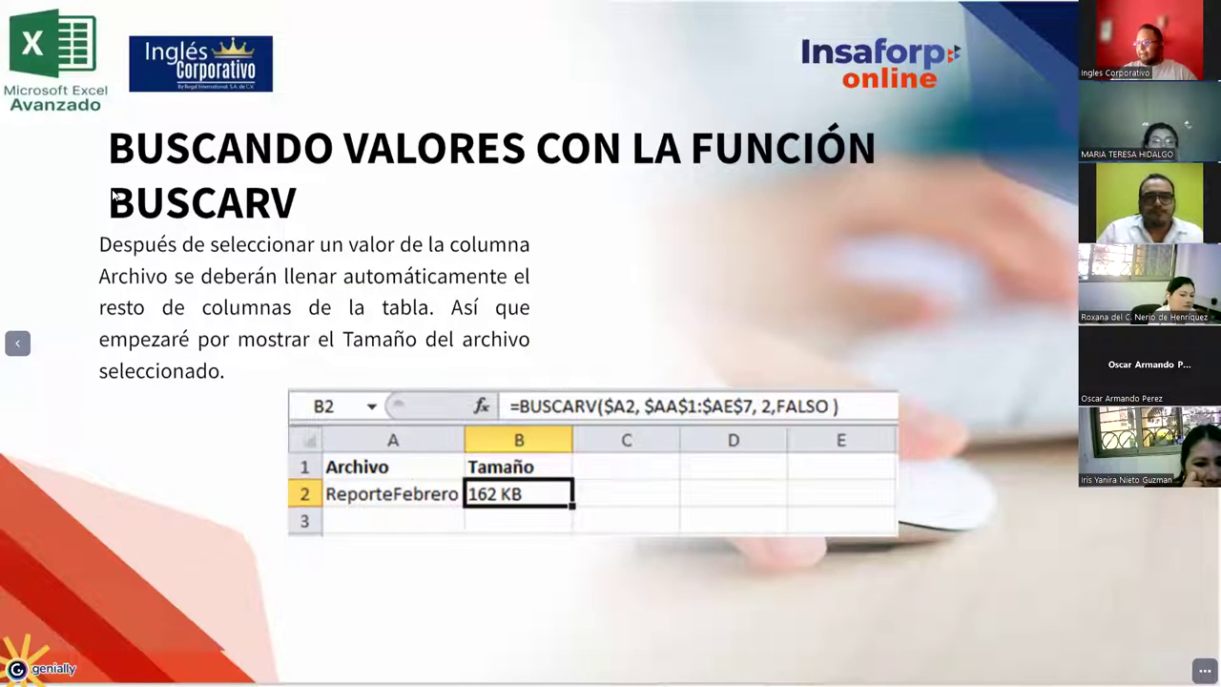
key(alt+Tab)
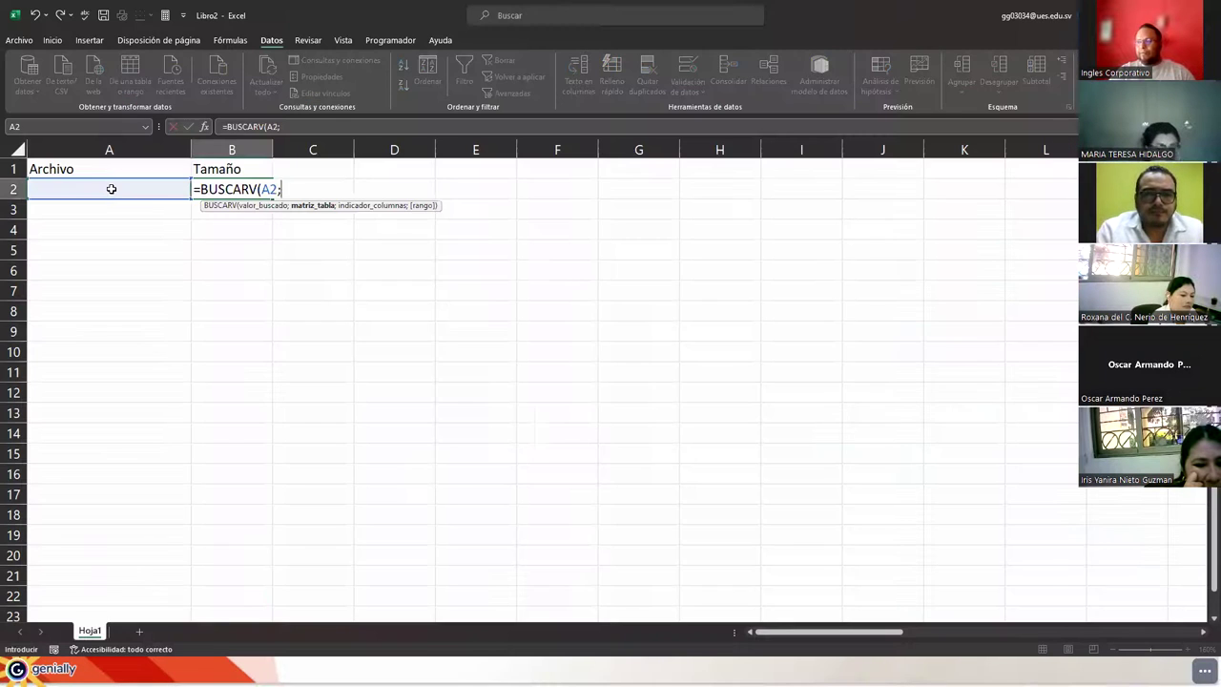
text(AA1)
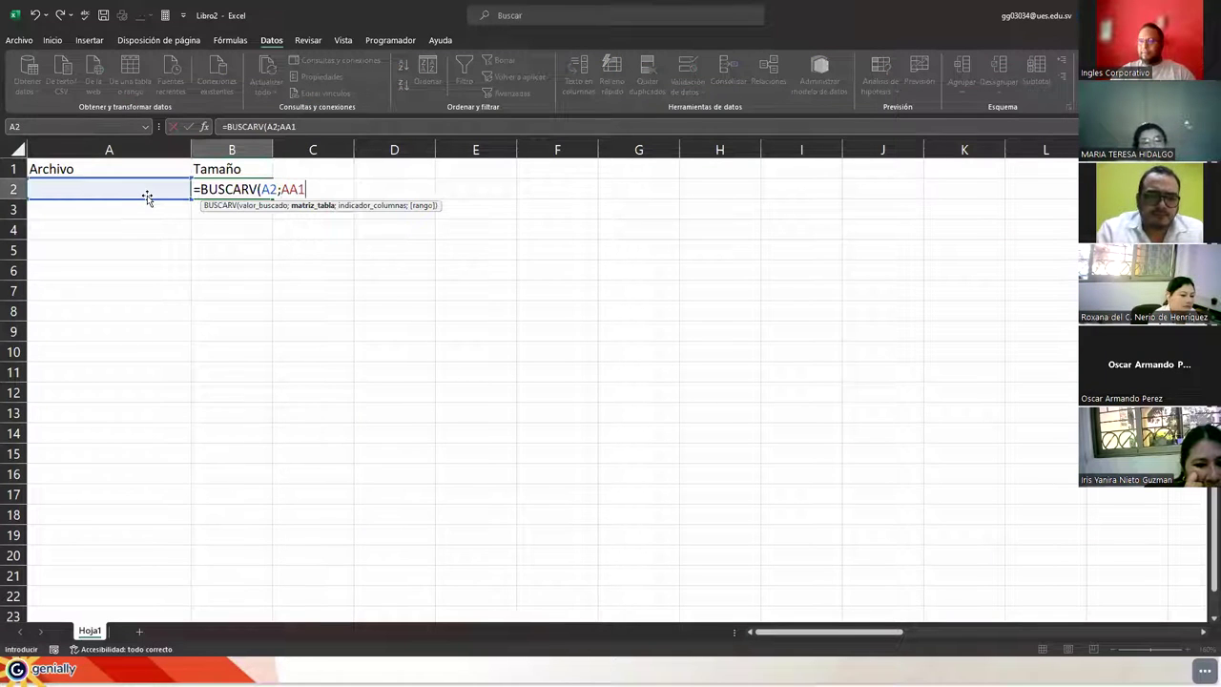
text(;)
key(BackSpace)
text(:AE)
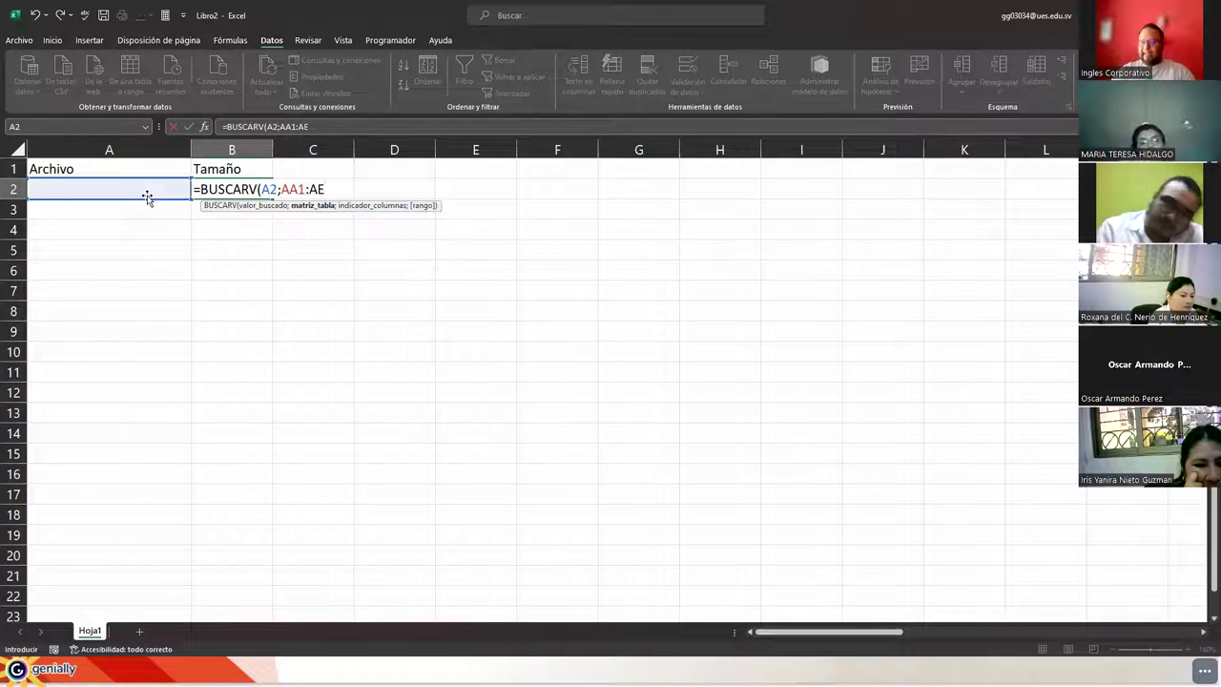
Recheck the presentation's example and complete the B2 formula with column index 2 and FALSO for an exact match
key(alt+Tab)
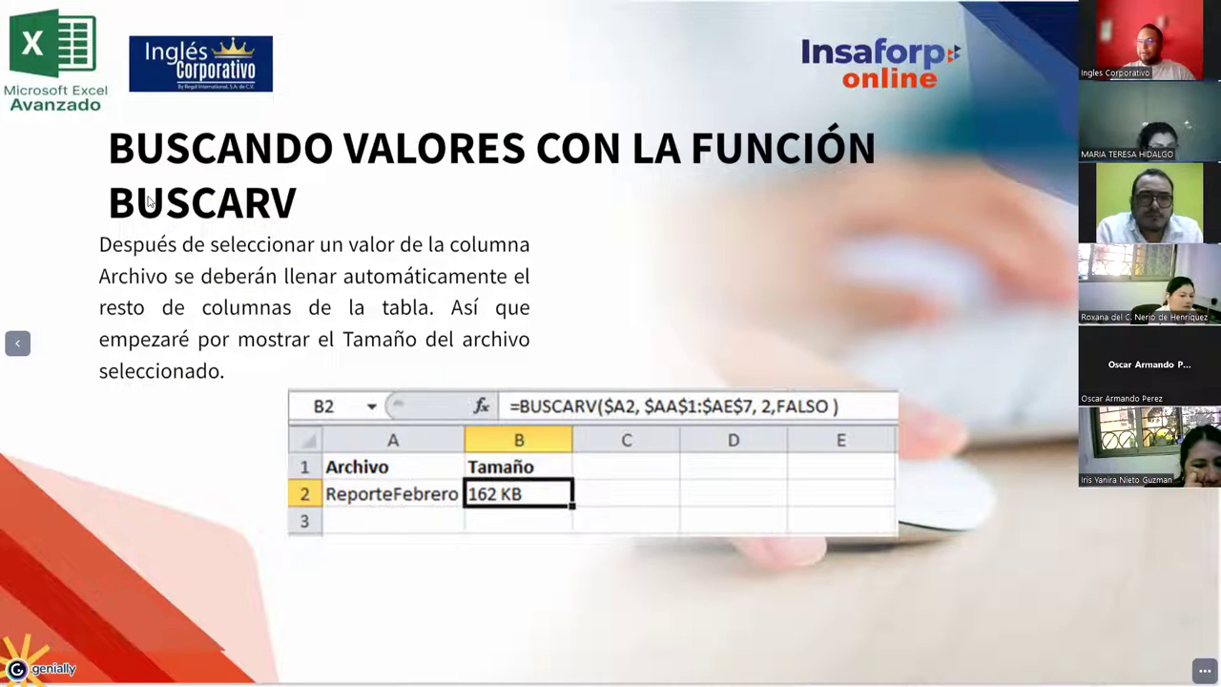
key(alt+Tab)
text(;2)
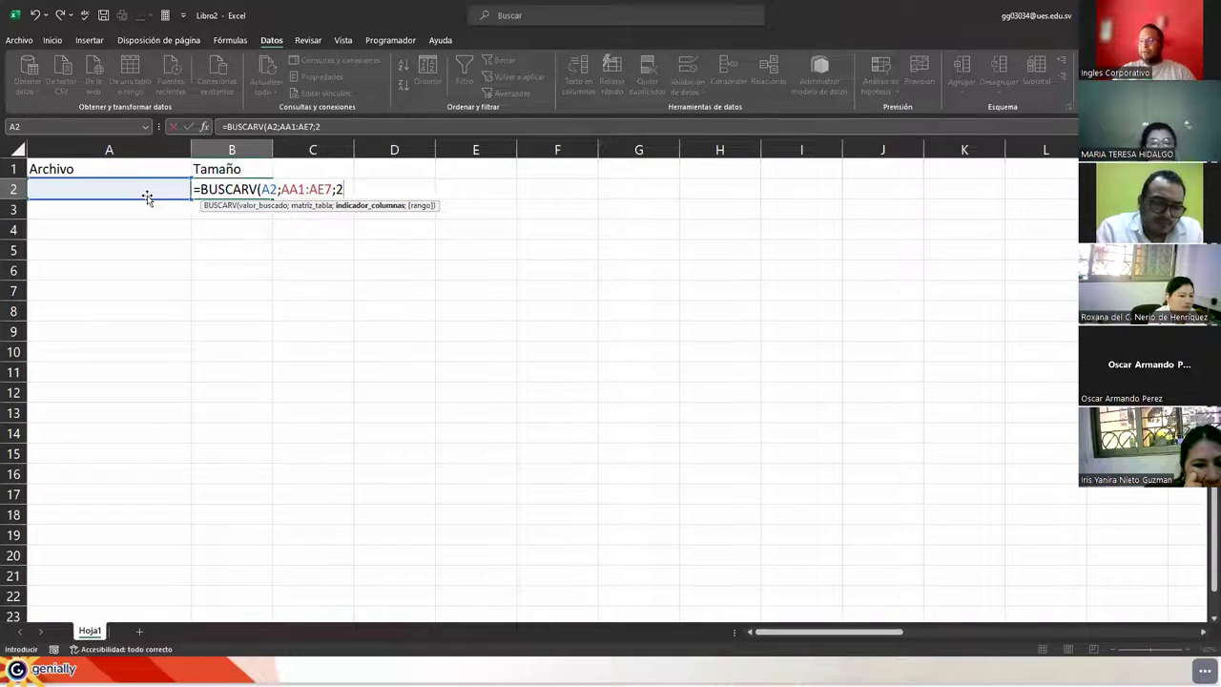
text(;)
key(Down)
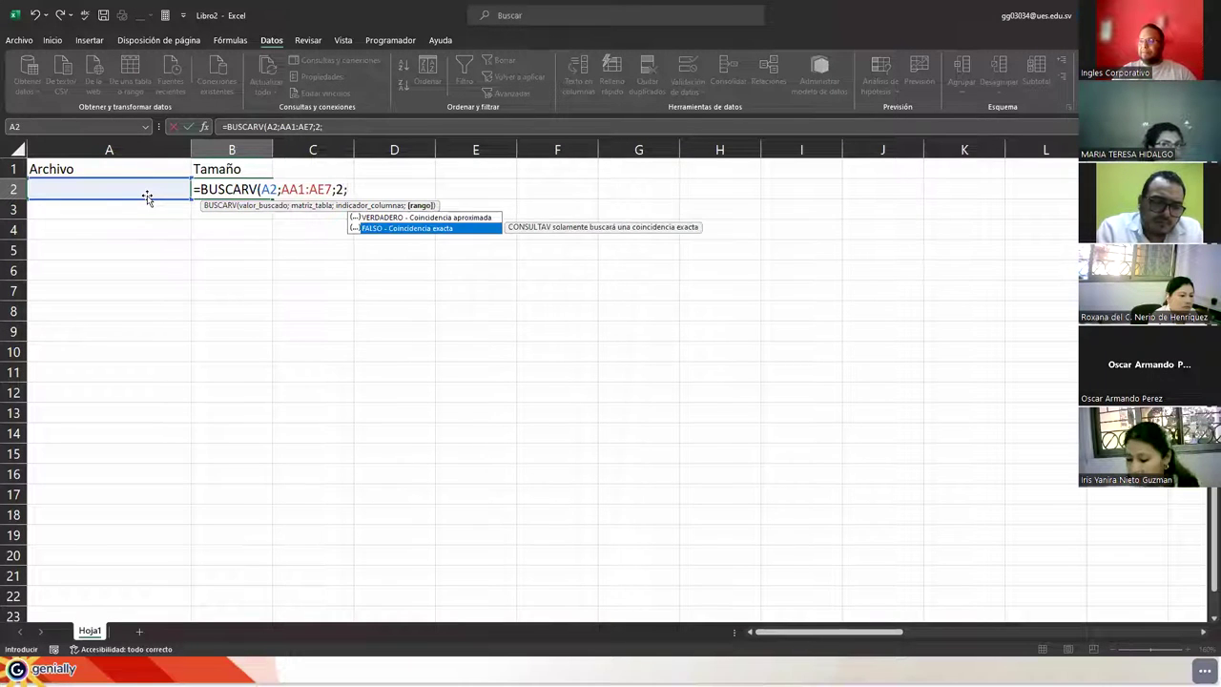
key(Tab)
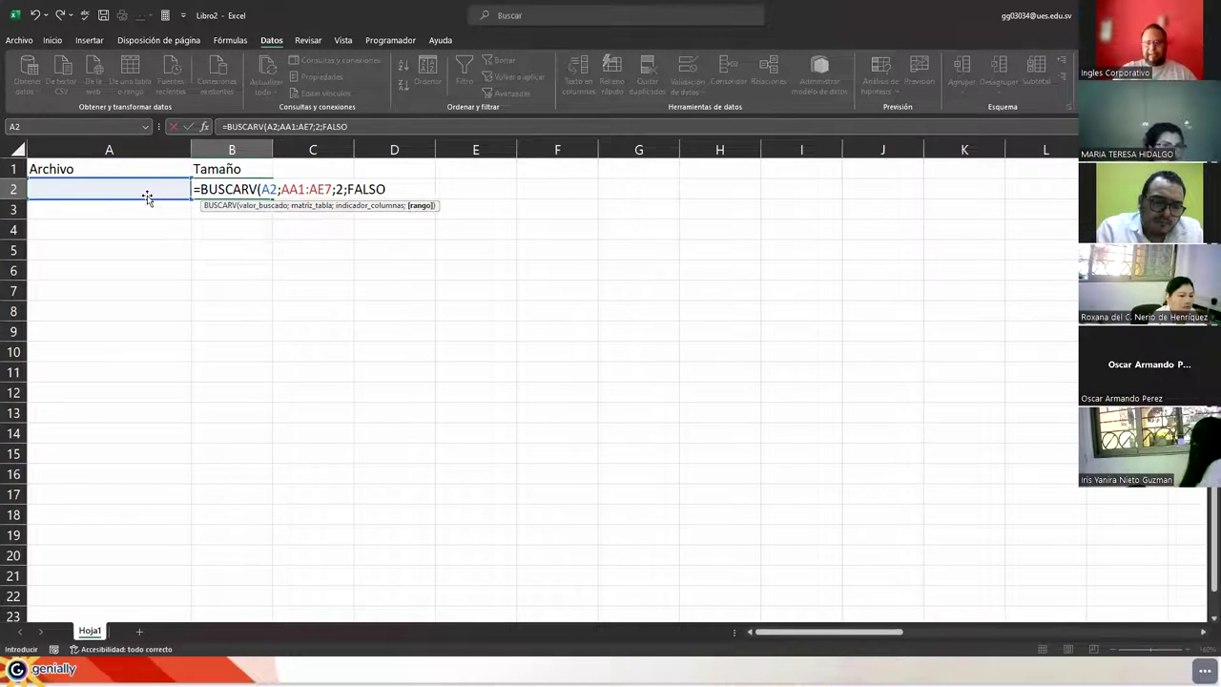
text())
key(Return)
key(Up)
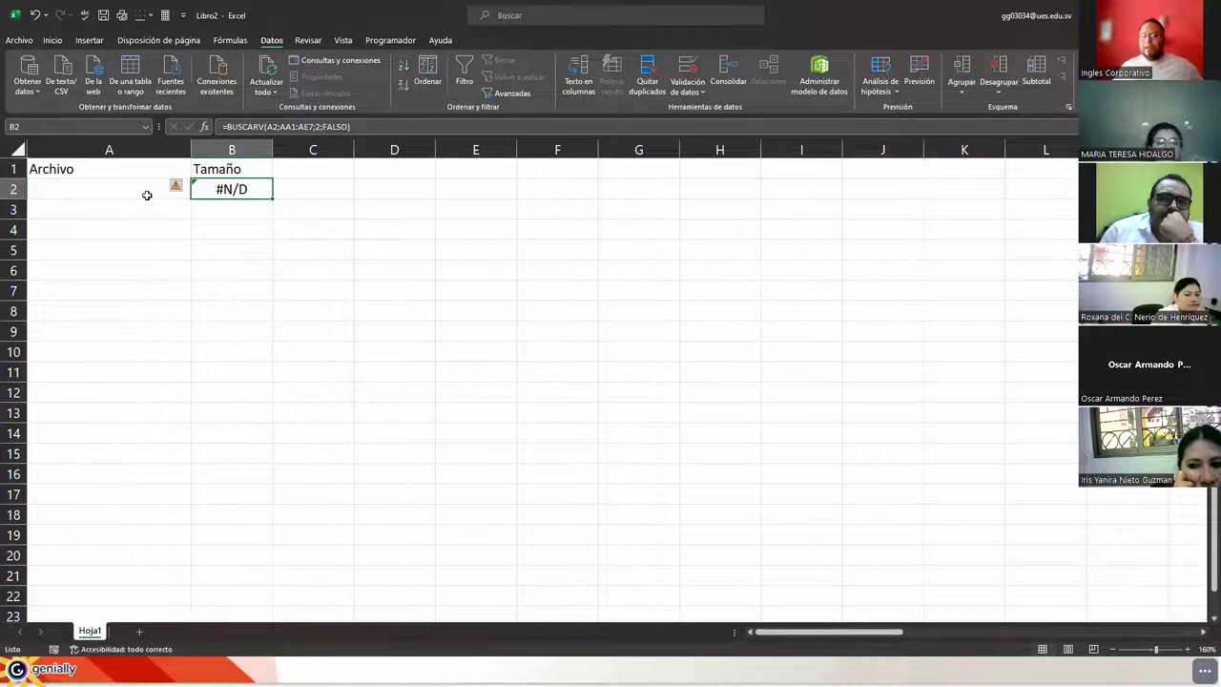
Make the headers Archivo and Tamaño in A1:B1 bold and centre them
click(144, 194)
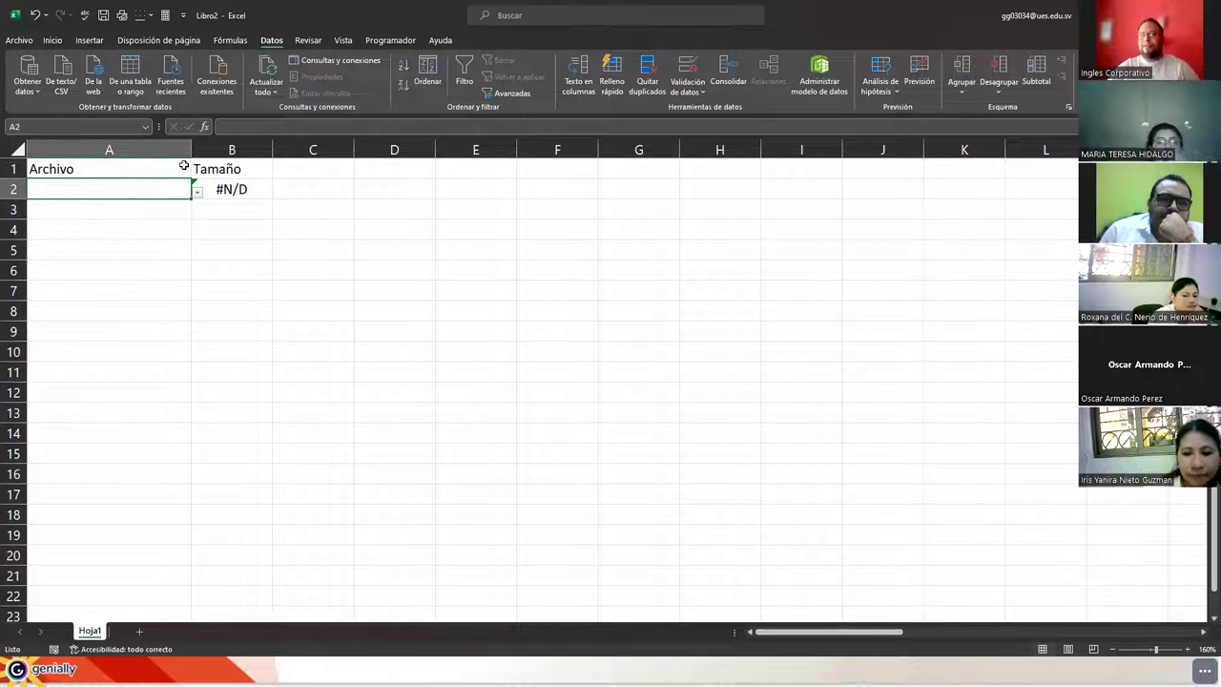
drag(182, 164, 210, 164)
click(57, 39)
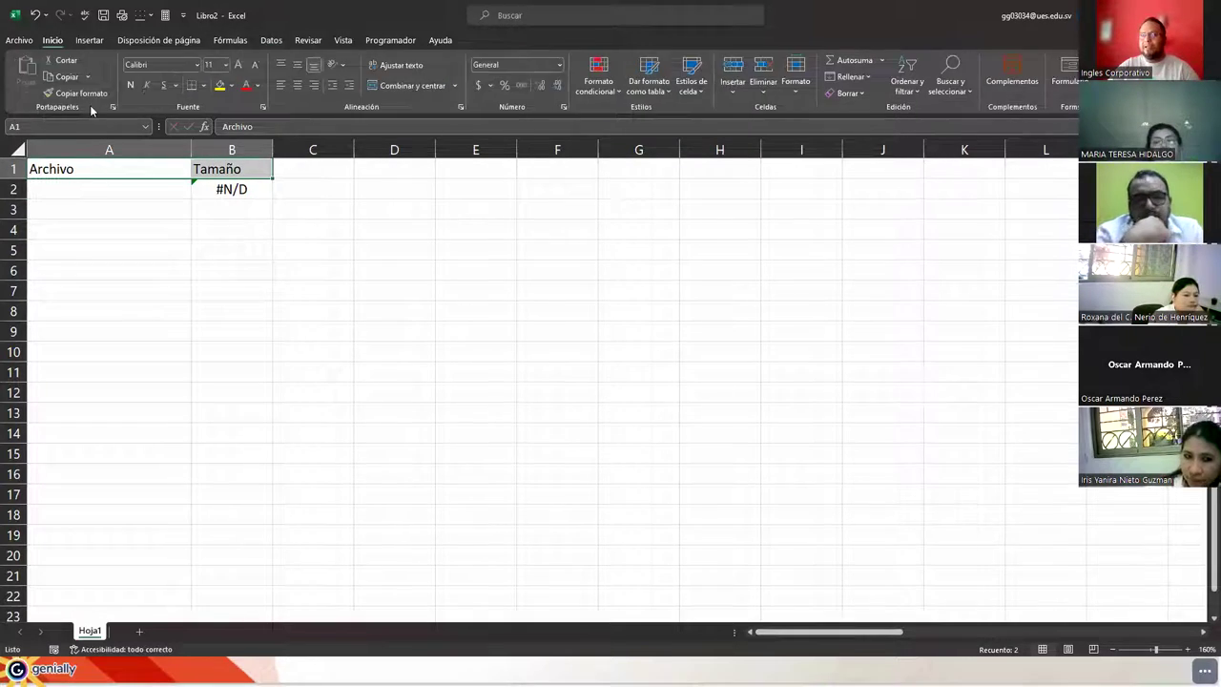
key(ctrl+n)
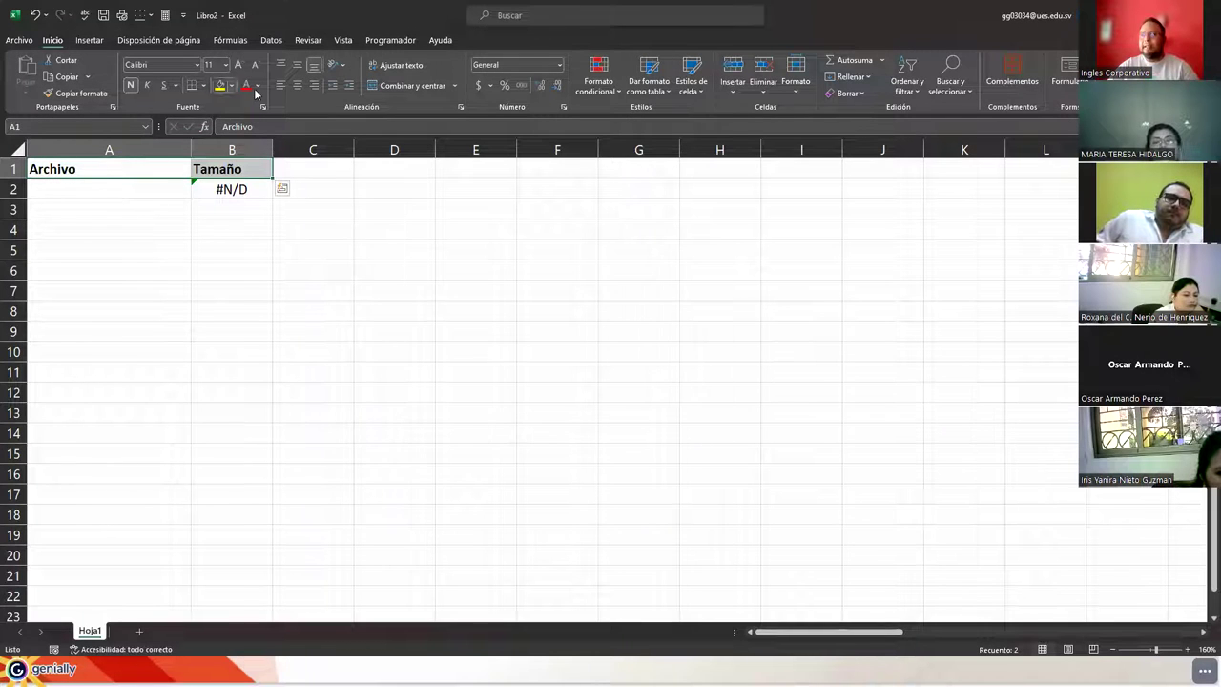
click(297, 86)
Choose ReporteEnero from the dropdown list in cell A2
click(167, 195)
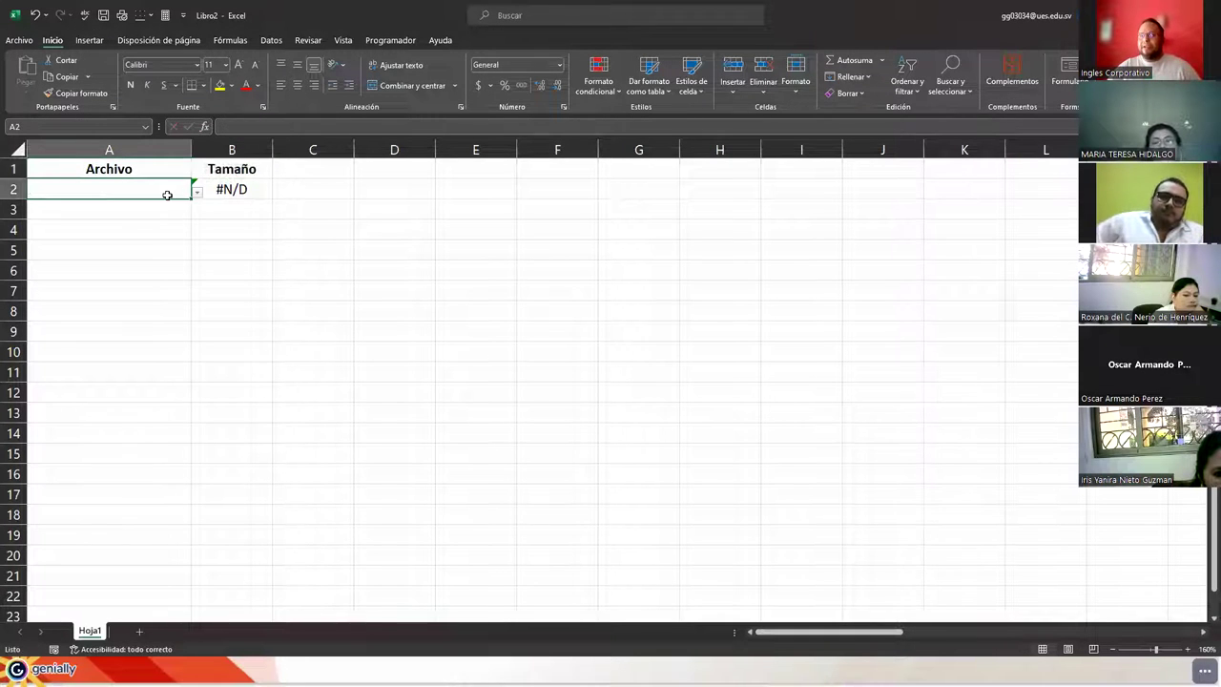
click(196, 193)
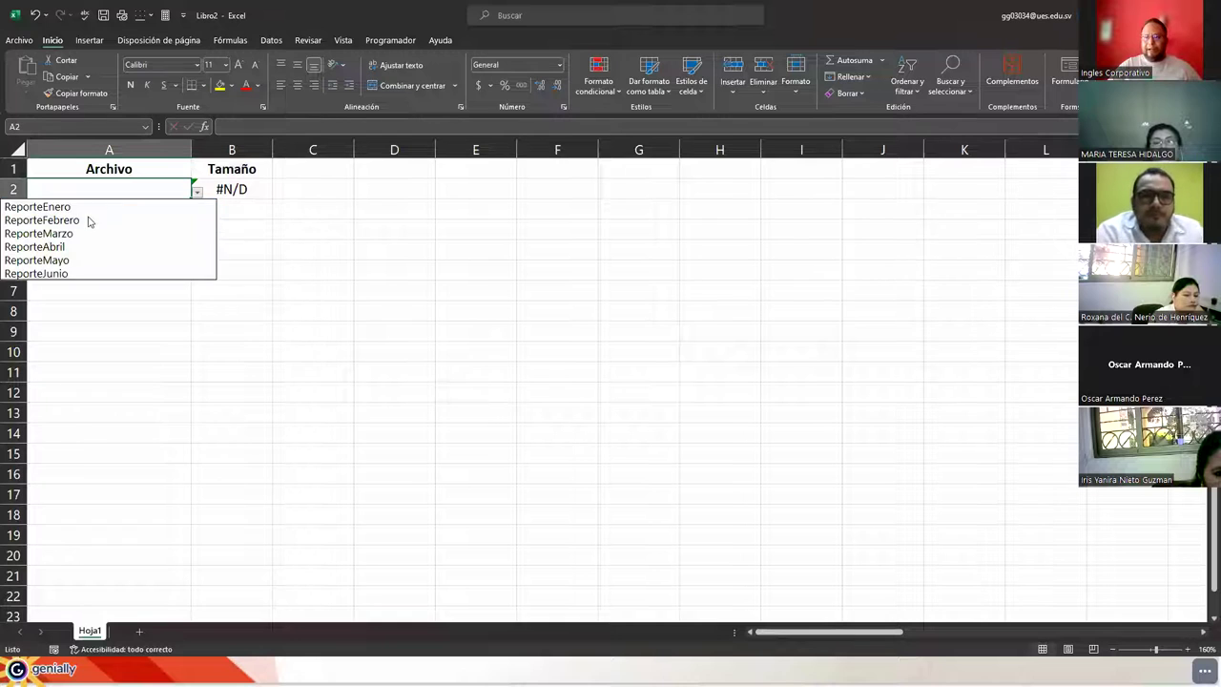
click(59, 207)
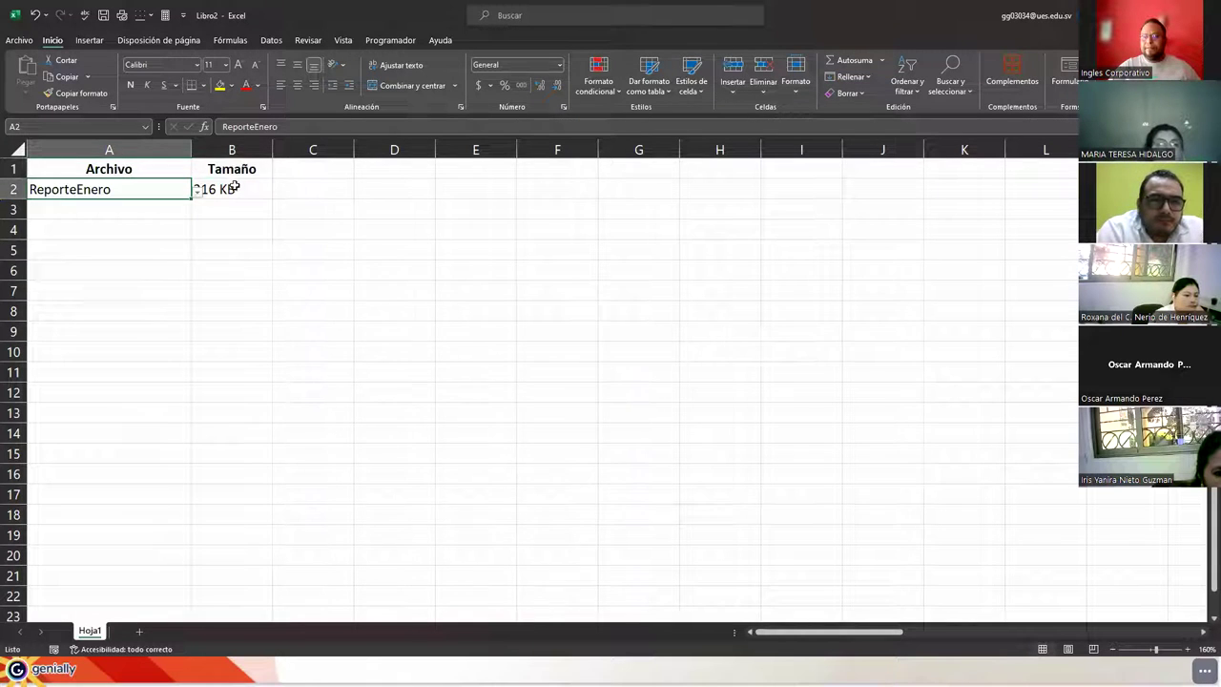
Compare the Tamaño result in B2 with ReporteEnero's size in the source table at AA:AB
click(233, 187)
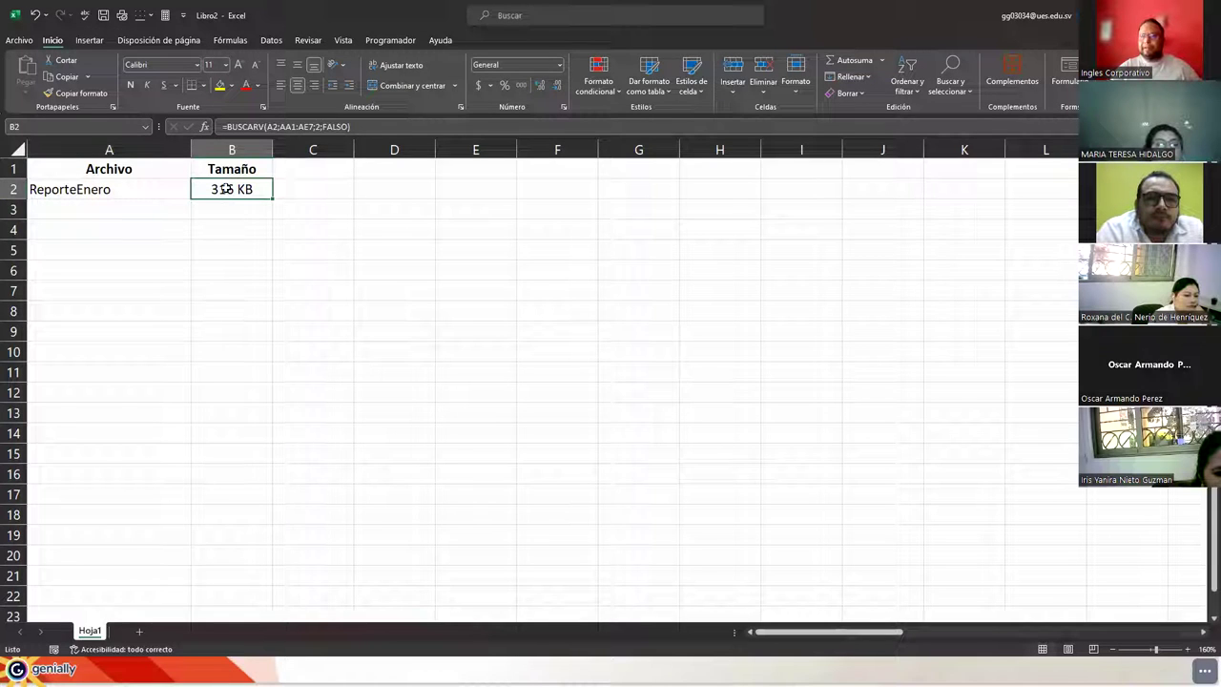
key(ctrl+Right)
key(Right)
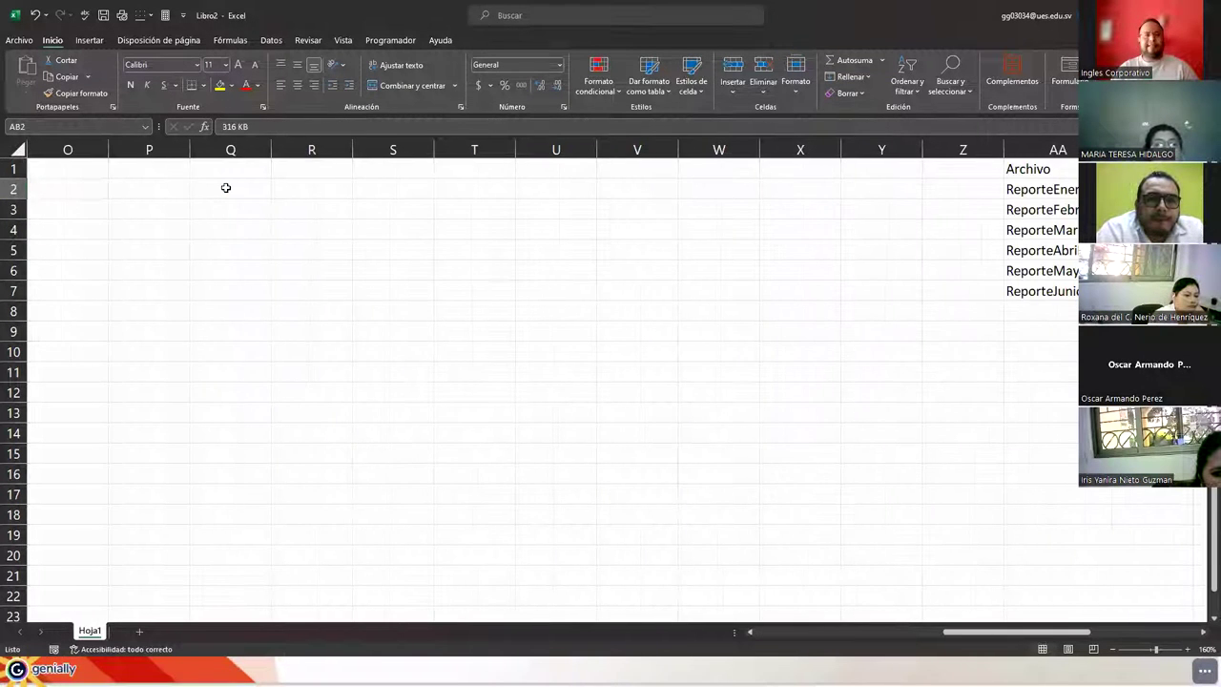
key(Left)
key(Home)
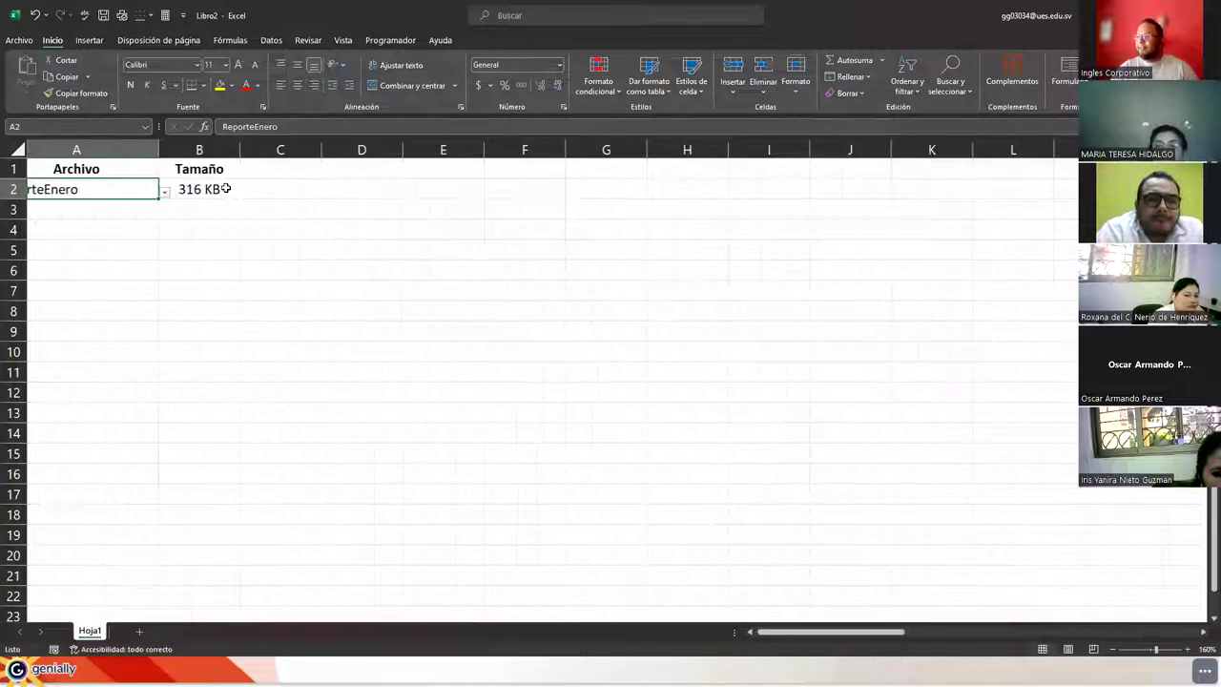
Choose ReporteFebrero from the dropdown list in A2 and check the Tamaño result in B2
click(197, 190)
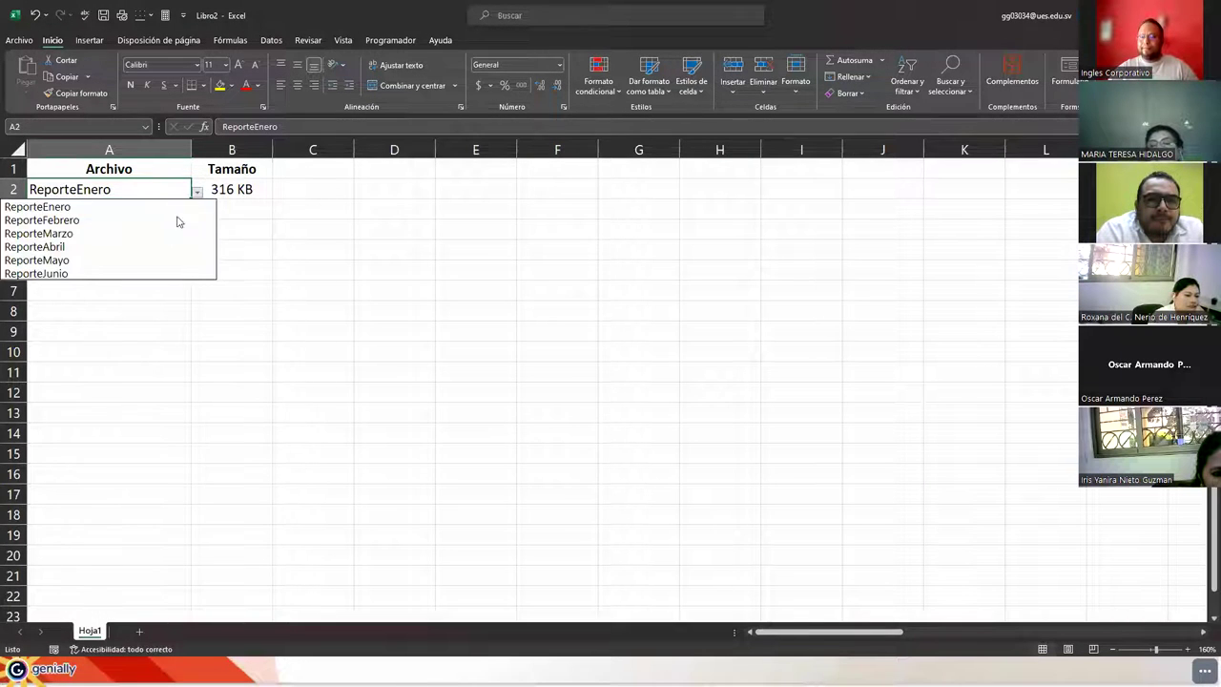
click(173, 221)
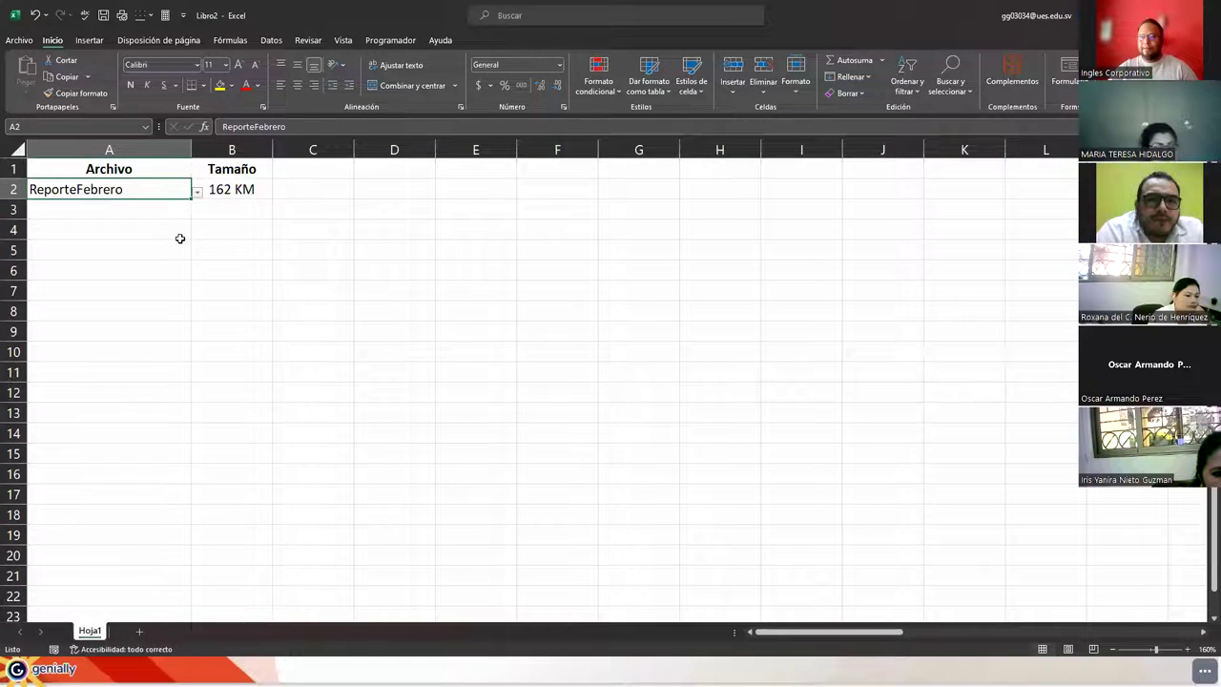
click(245, 192)
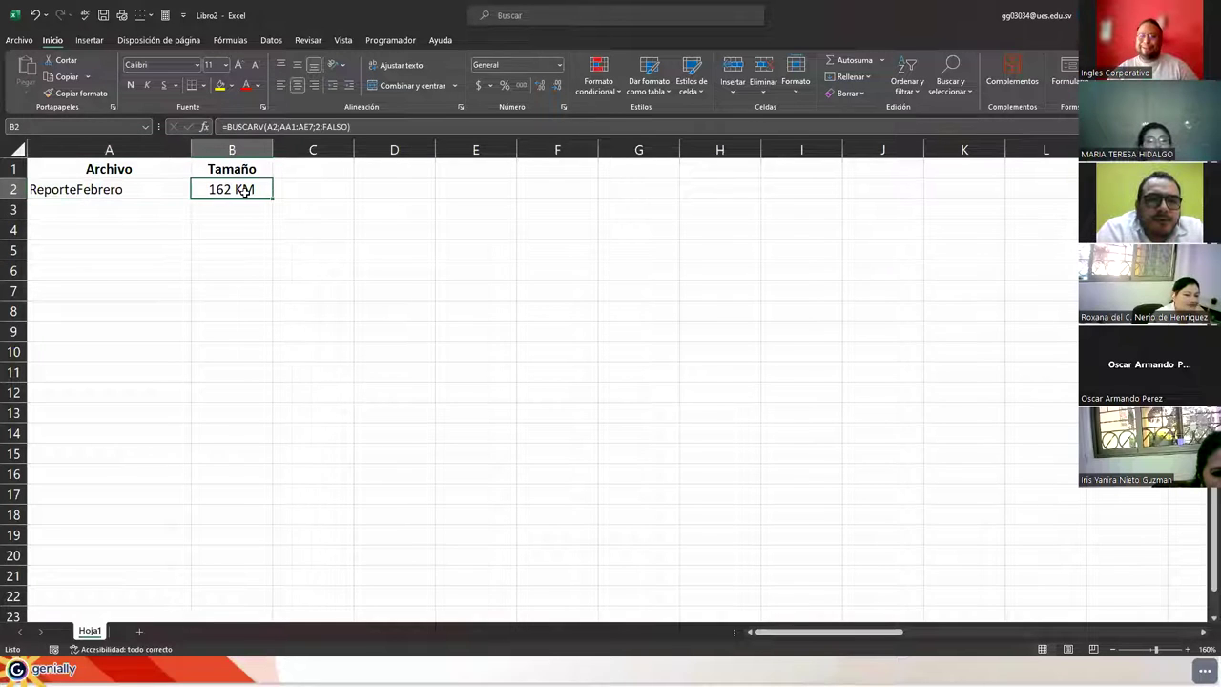
Correct ReporteFebrero's size in source table cell AB3 to 162 KB and return to A2
key(ctrl+Right)
key(Down)
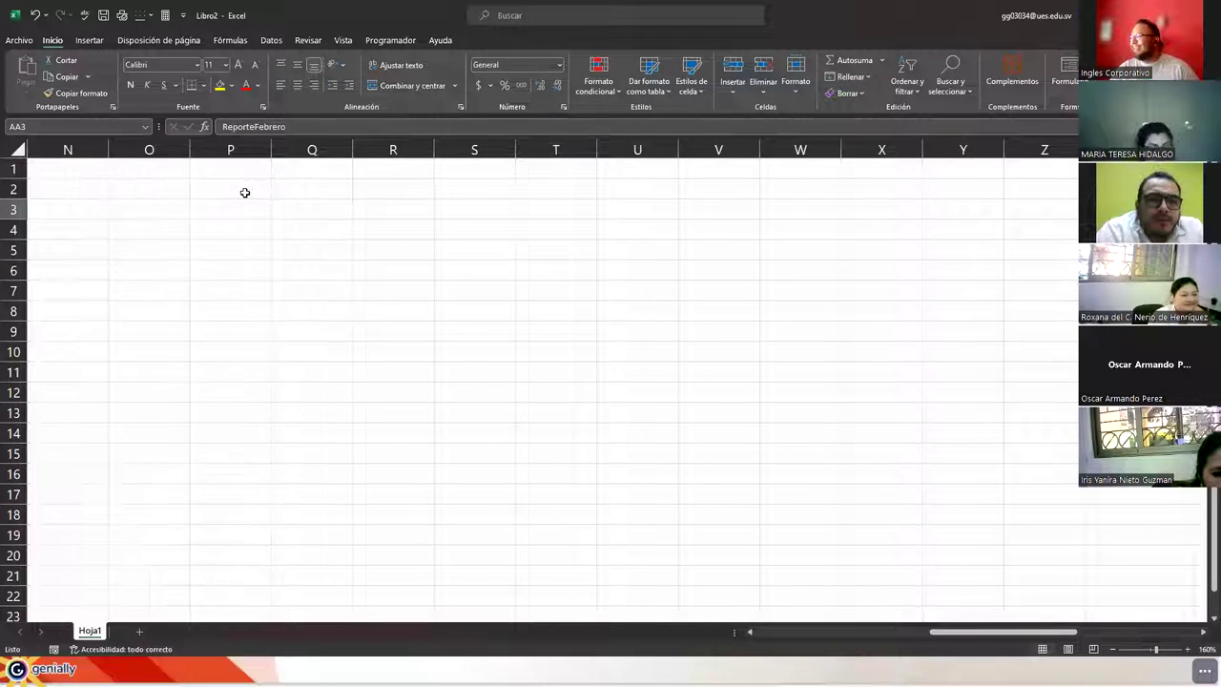
key(Right)
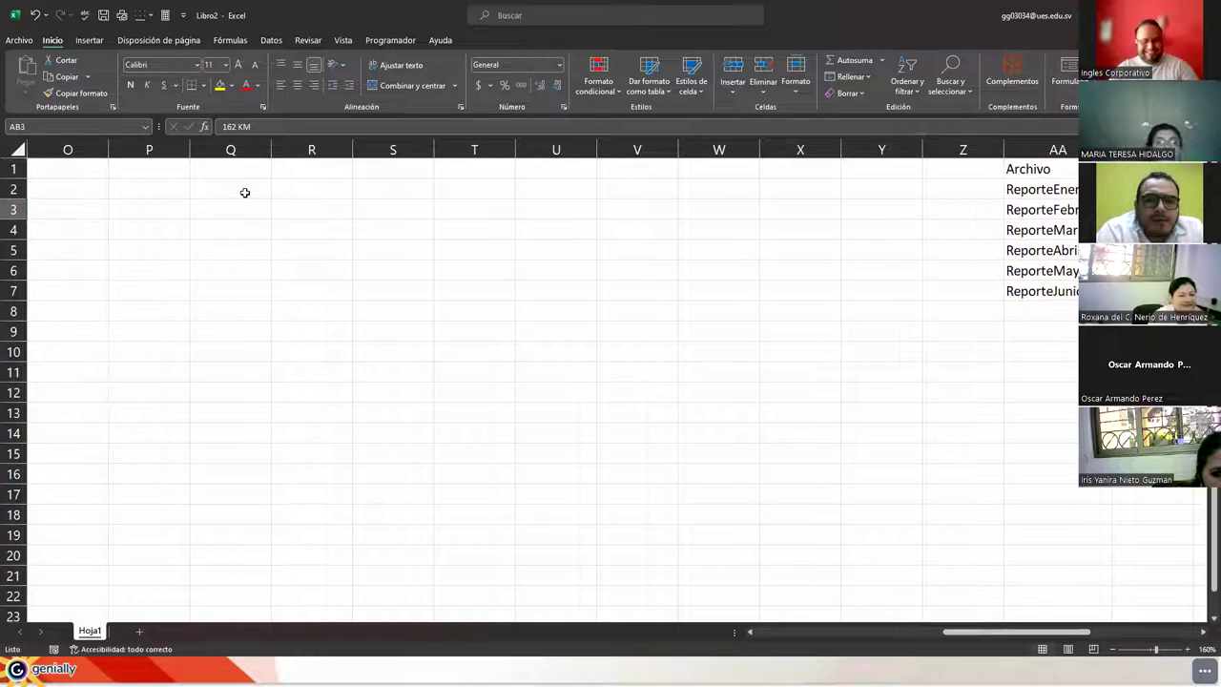
key(F2)
key(BackSpace)
text(B)
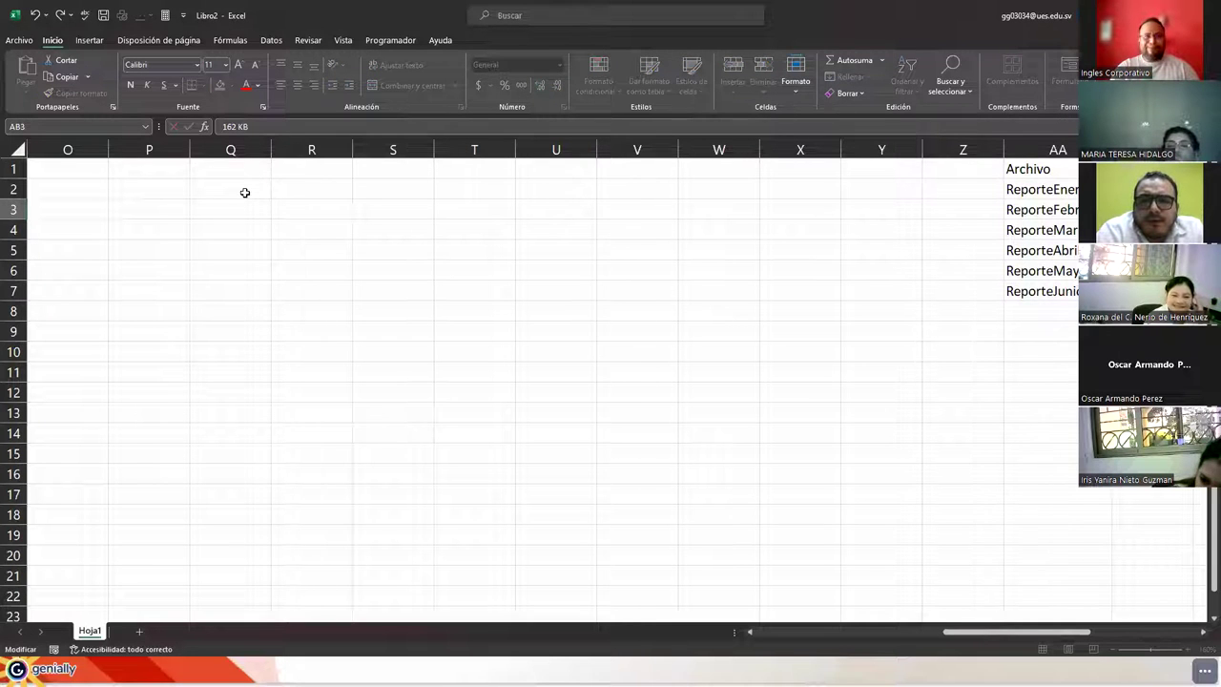
key(Return)
key(Up)
key(Up)
key(Left)
key(Left)
key(Left)
key(Left)
key(Left)
key(Left)
key(Left)
key(Left)
key(Left)
key(Left)
key(Left)
key(Left)
key(Left)
key(Left)
key(Left)
key(Left)
key(Left)
key(Left)
key(Left)
key(Left)
key(Left)
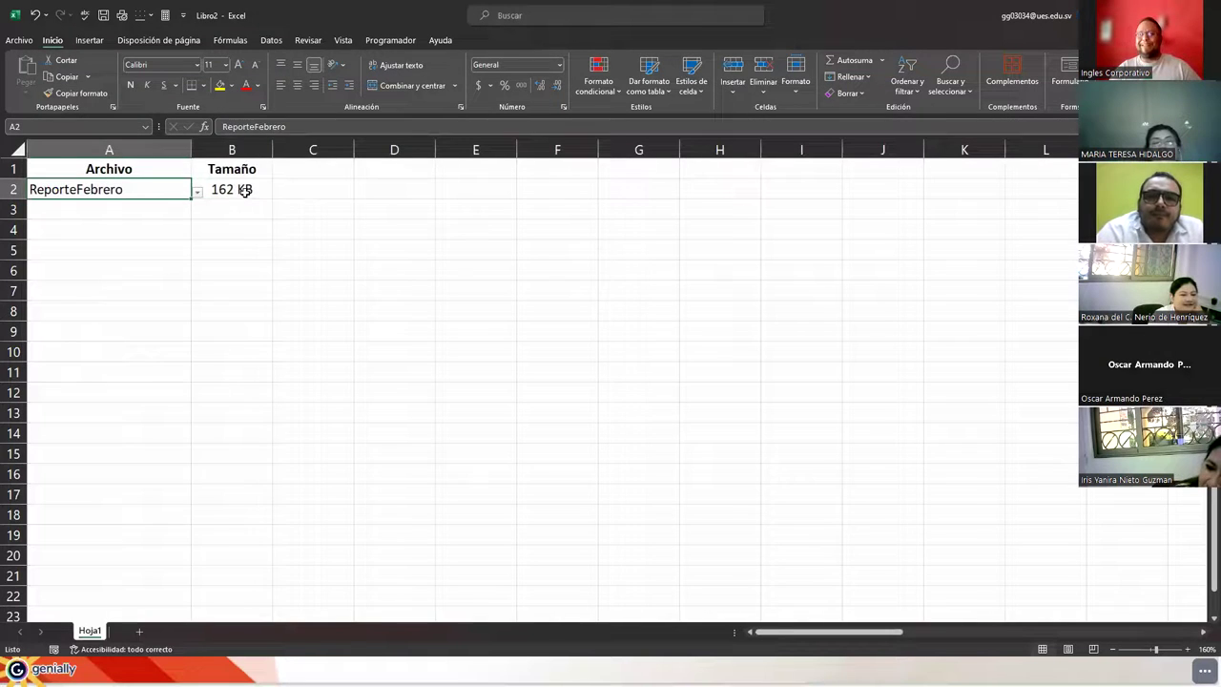
key(Right)
key(Right)
key(Left)
key(BackSpace)
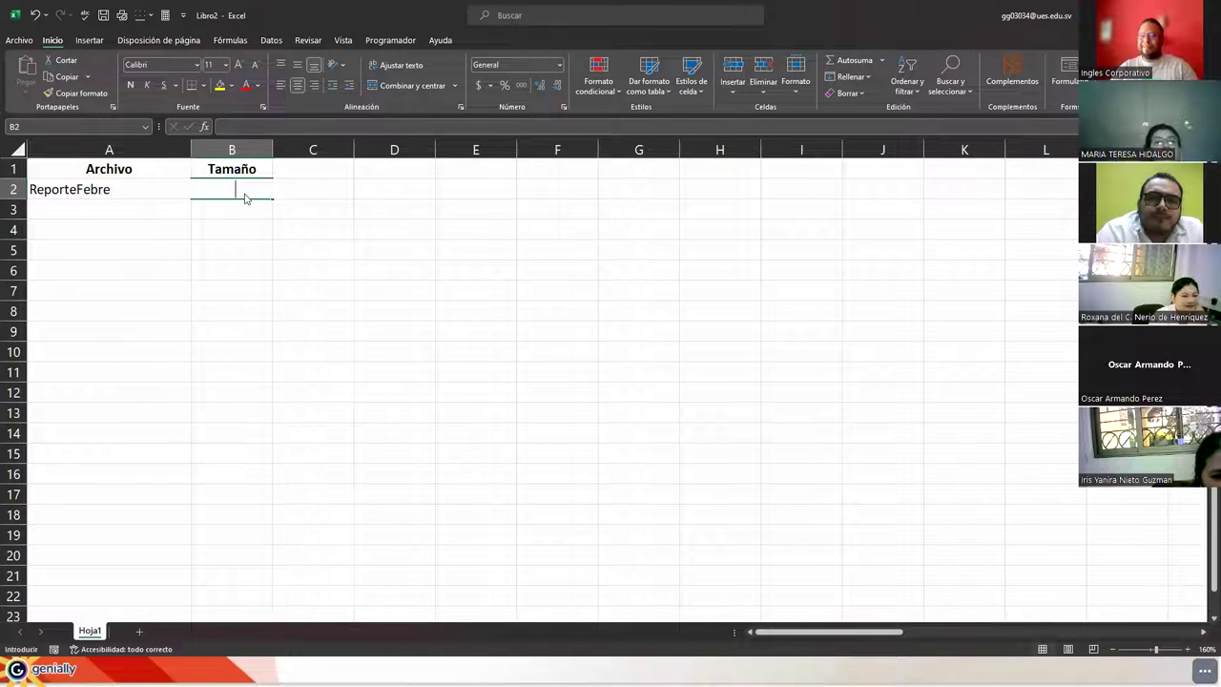
key(Escape)
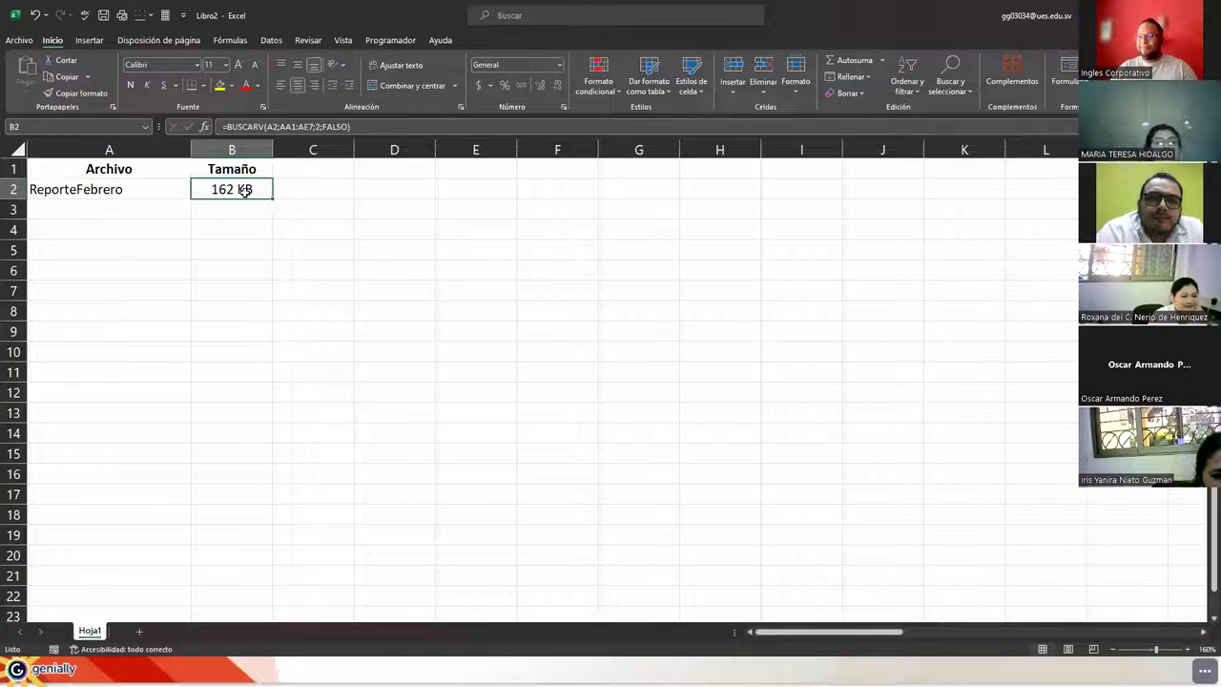
Consult the presentation's example for the Autor formula and enter the headers Fecha in C1 and Autor in D1
key(alt+Tab)
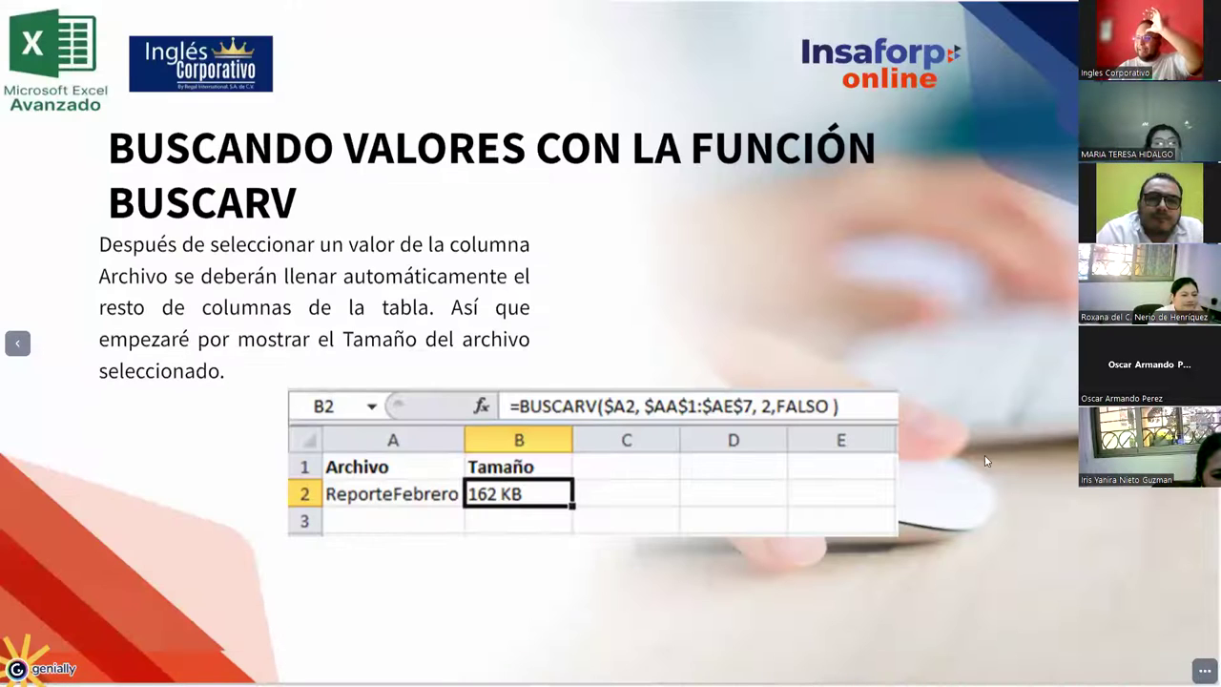
key(Right)
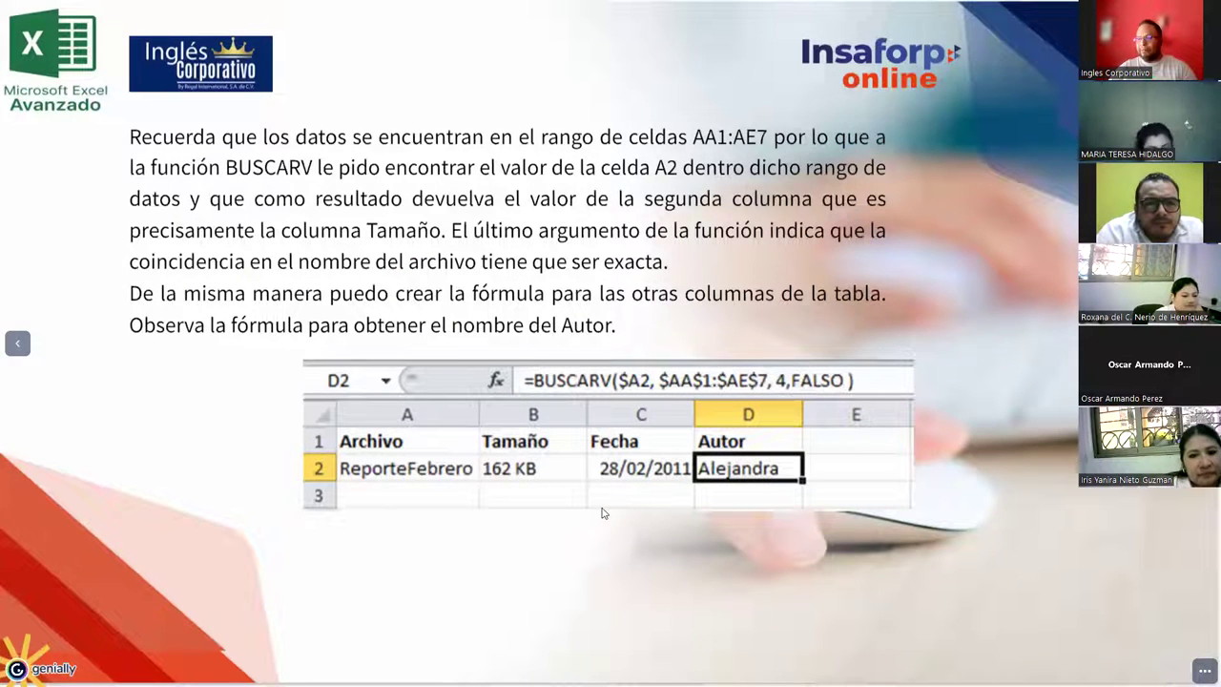
key(alt+Tab)
click(305, 167)
text(Fecha)
key(Tab)
text(Aut)
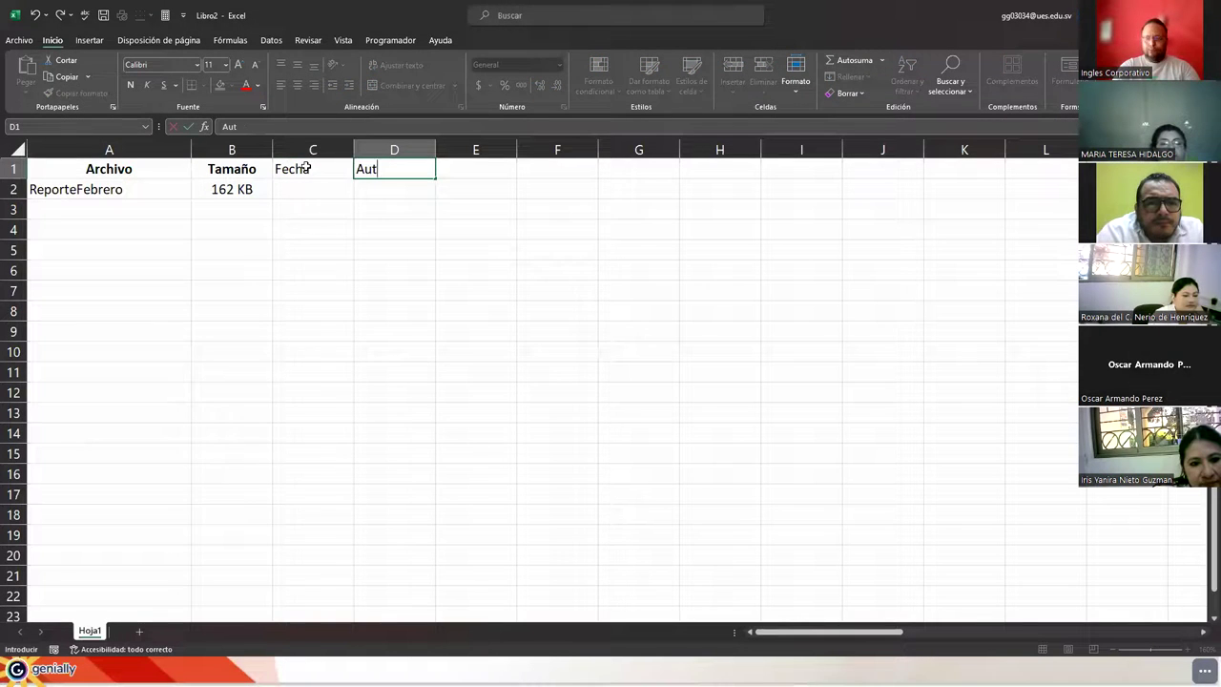
click(306, 167)
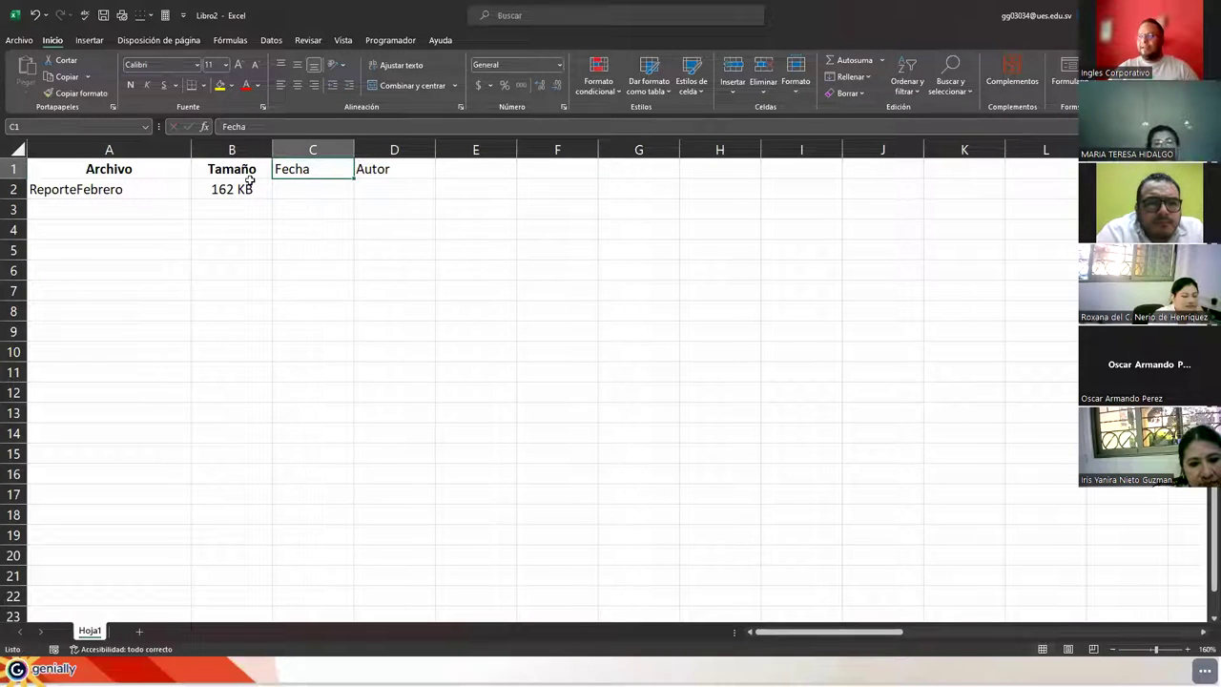
Copy the format of header B1 onto the headers in C1:D1
click(204, 169)
click(78, 92)
drag(293, 169, 370, 170)
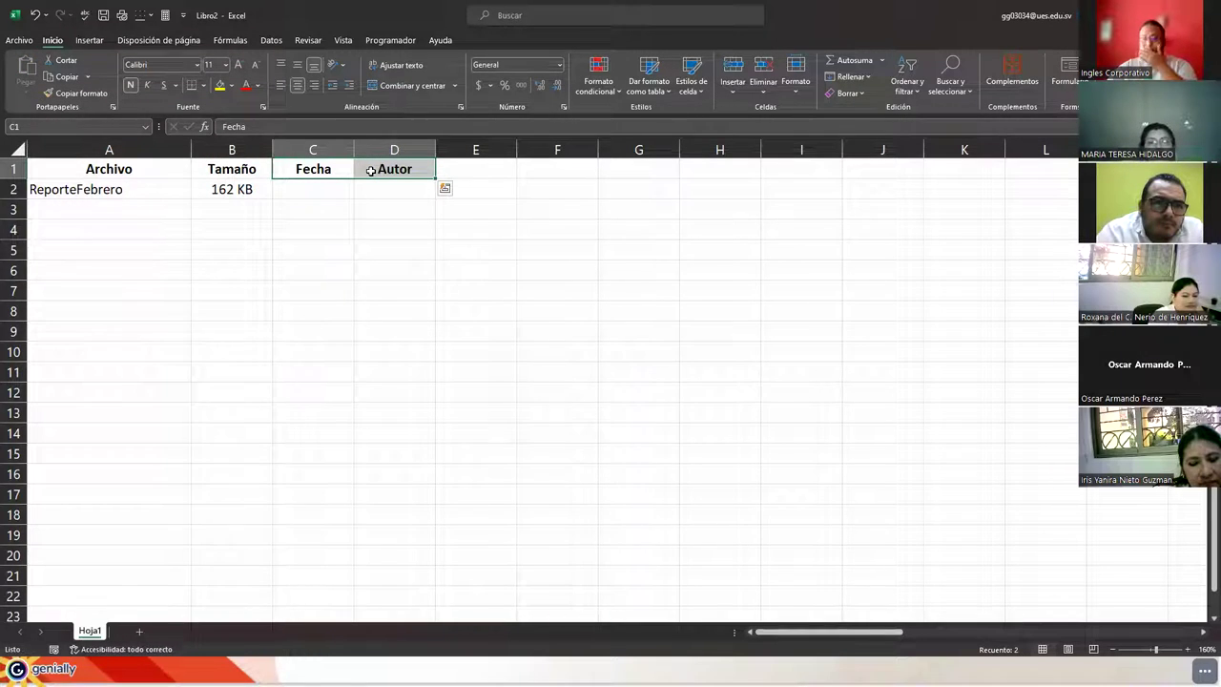
Check the order of the columns Archivo, Tamaño, Fecha and Autor in the source table from AA1
click(211, 191)
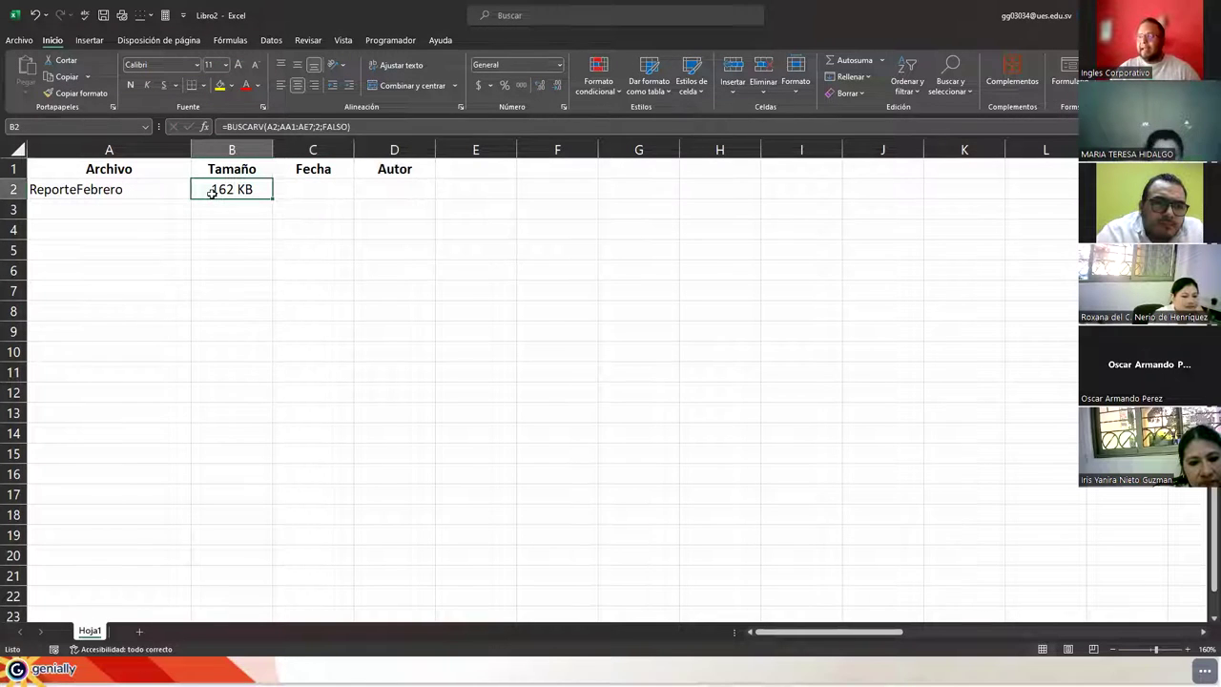
key(Up)
key(Right)
key(Right)
key(ctrl+Right)
key(Right)
key(Right)
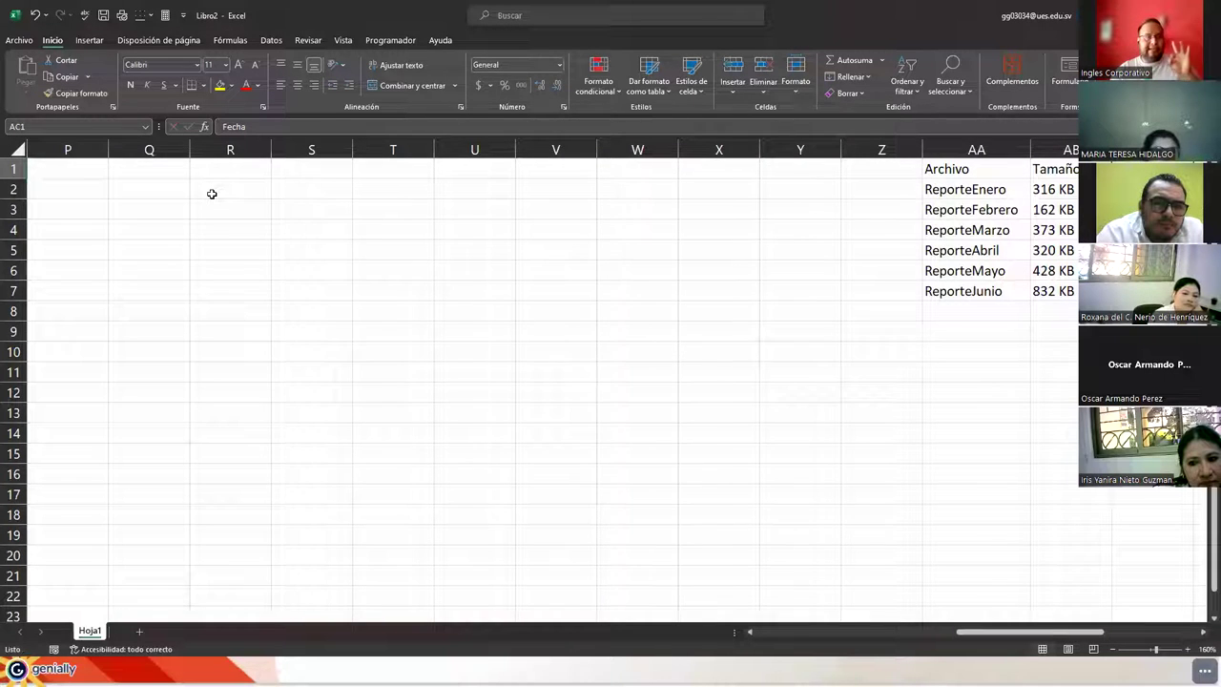
key(Right)
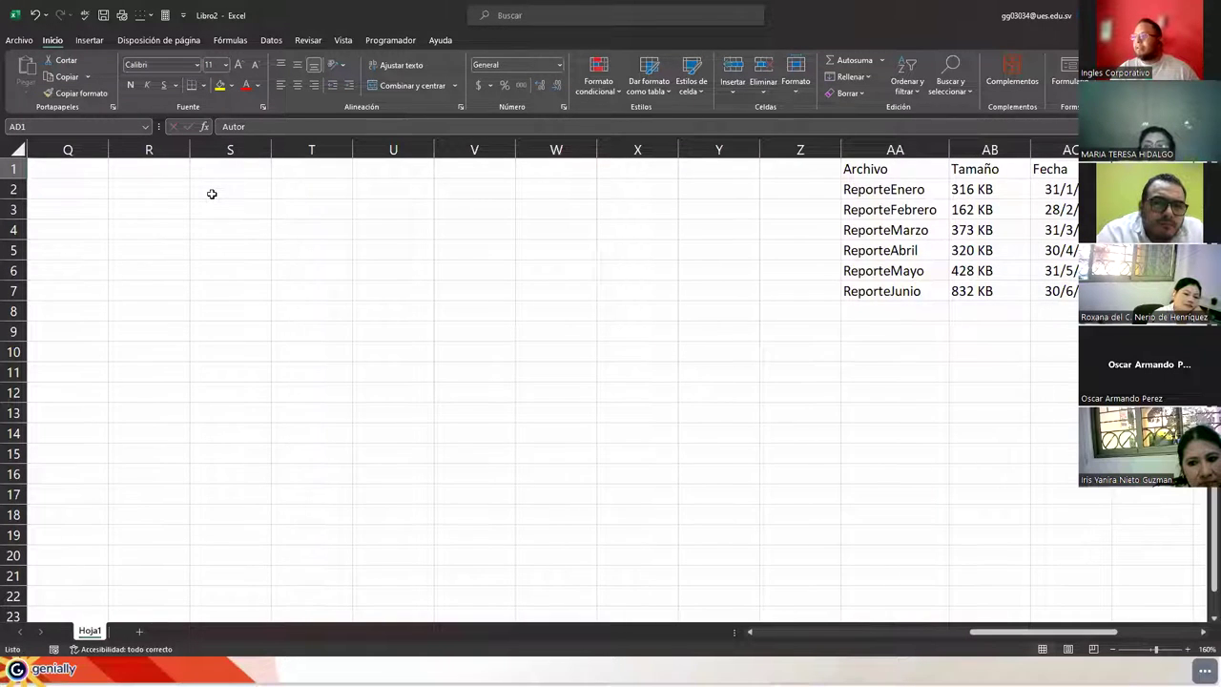
key(ctrl+Home)
click(212, 191)
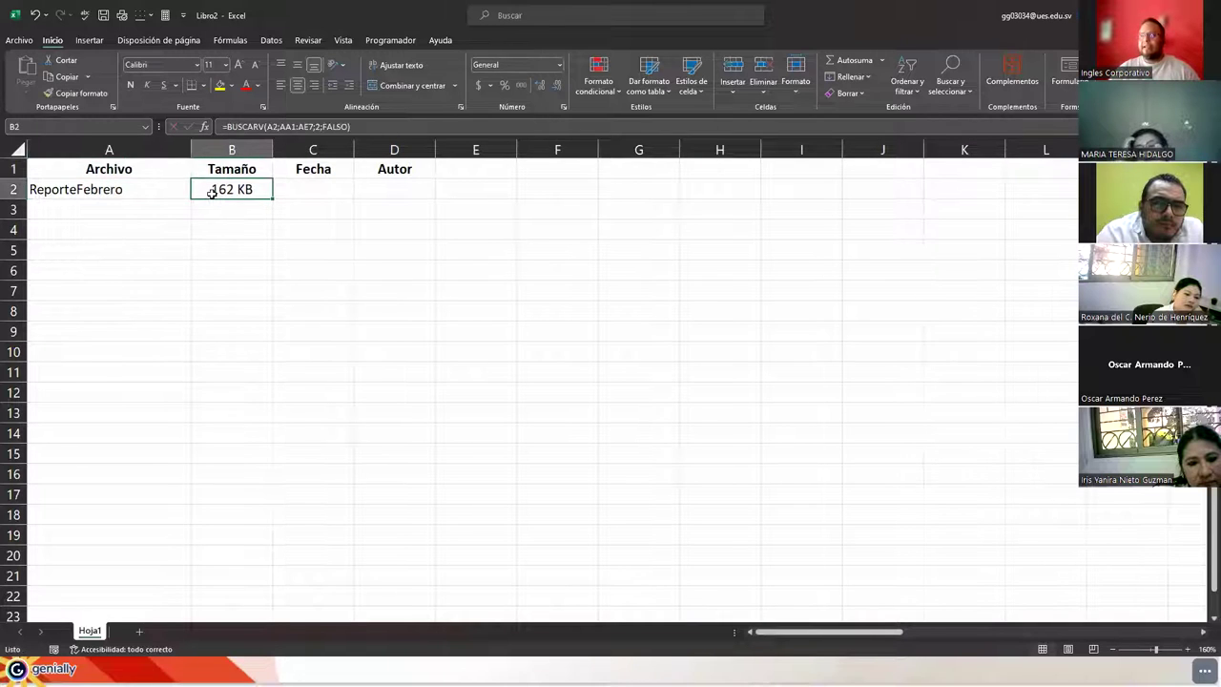
double_click(212, 192)
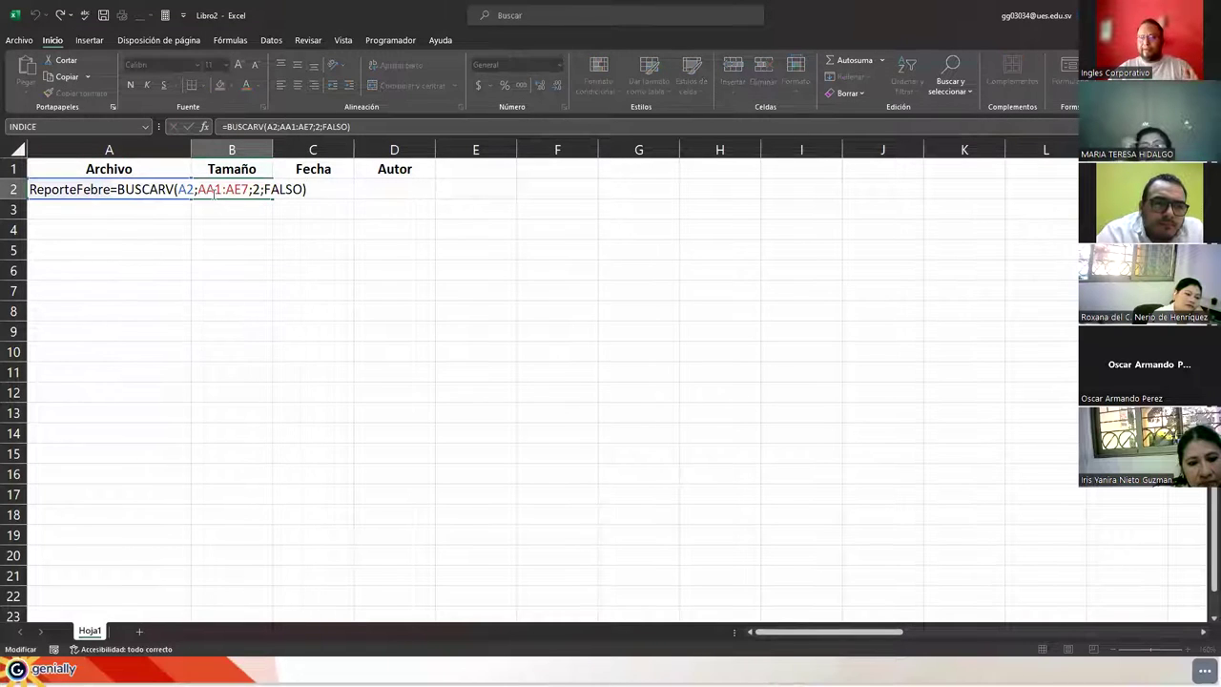
click(184, 188)
click(191, 206)
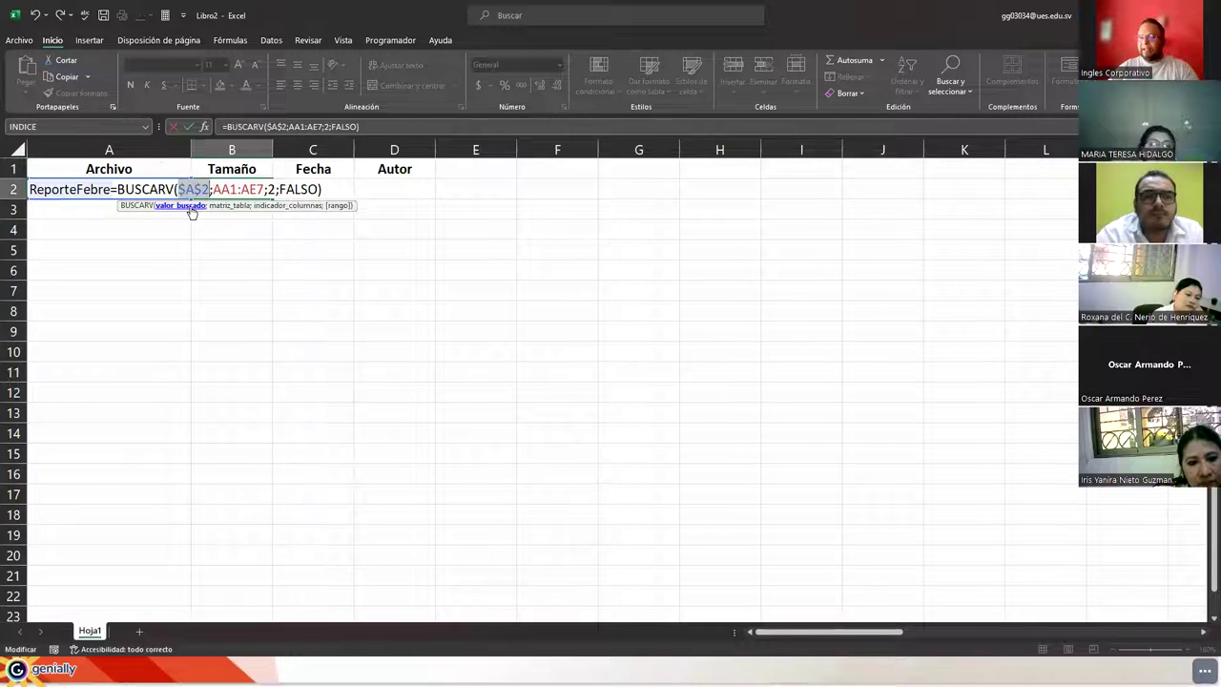
key(F4)
drag(212, 189, 264, 189)
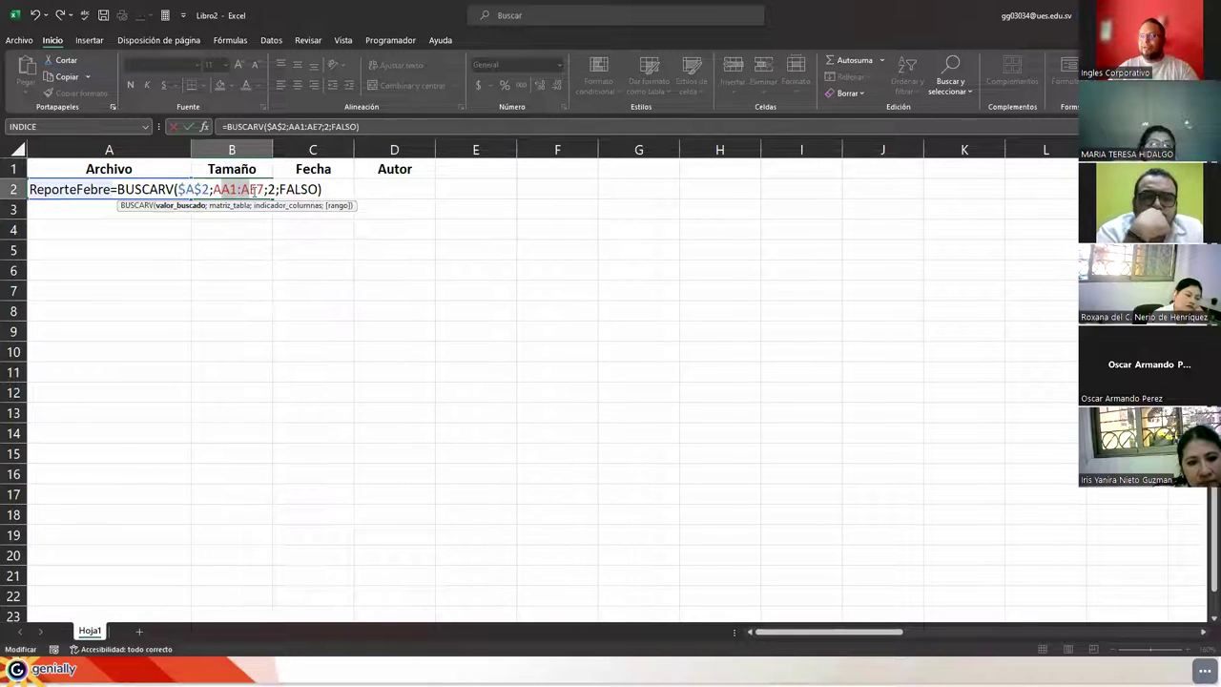
key(F4)
key(Escape)
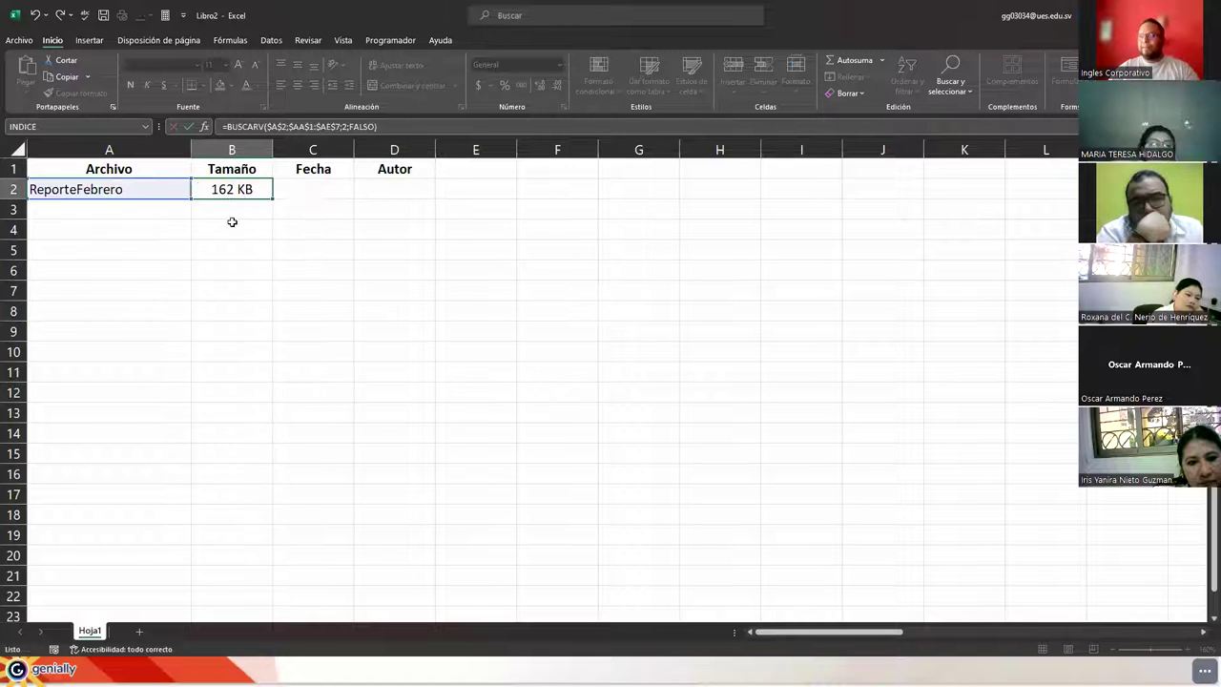
Fill the BUSCARV formula from B2 across to C2:D2 with relative references and compare the references in B2 and C2
drag(271, 200, 430, 187)
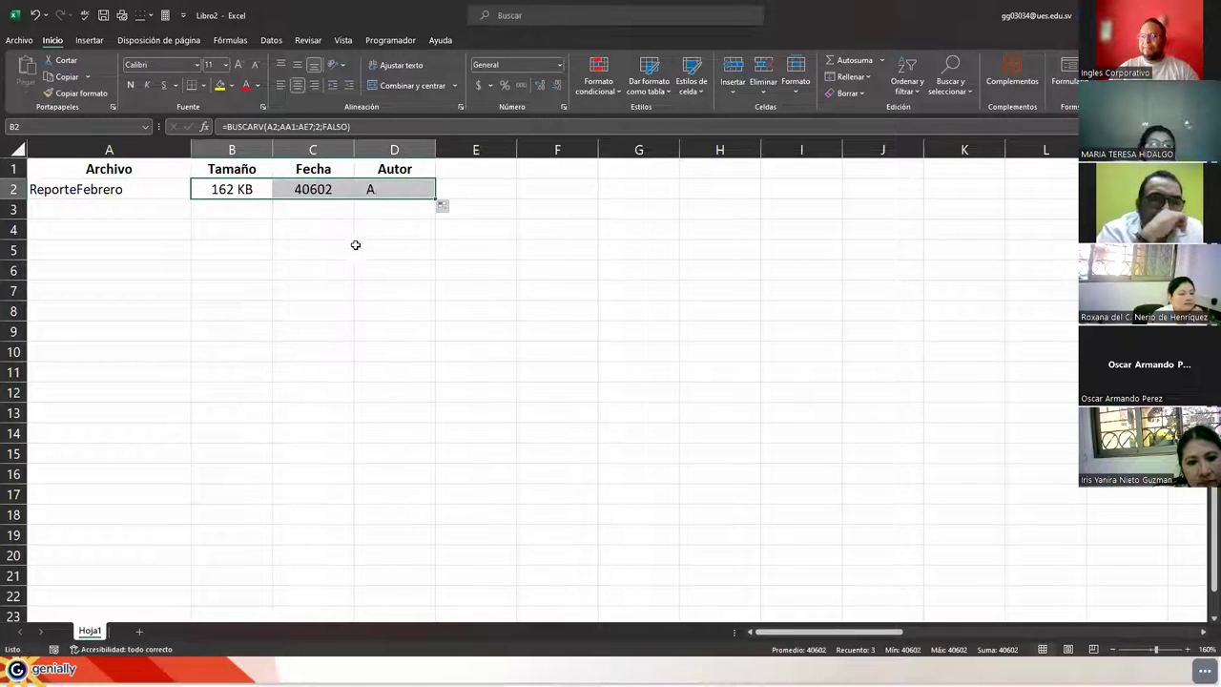
click(313, 189)
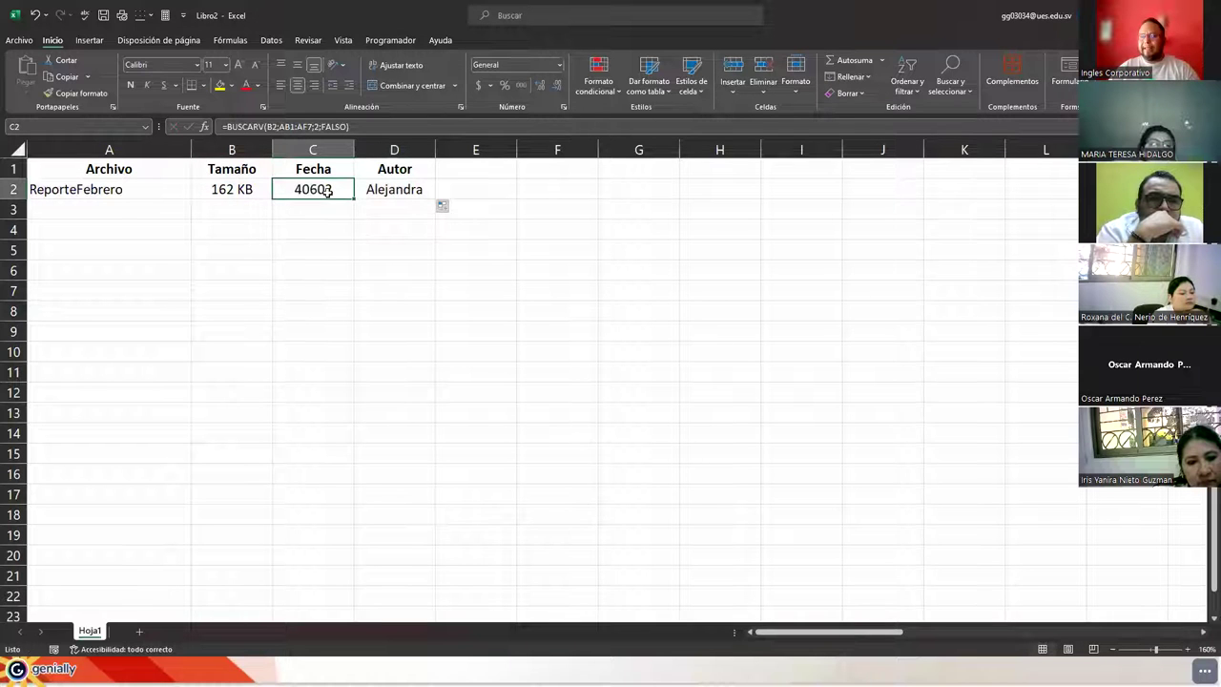
click(234, 189)
click(313, 190)
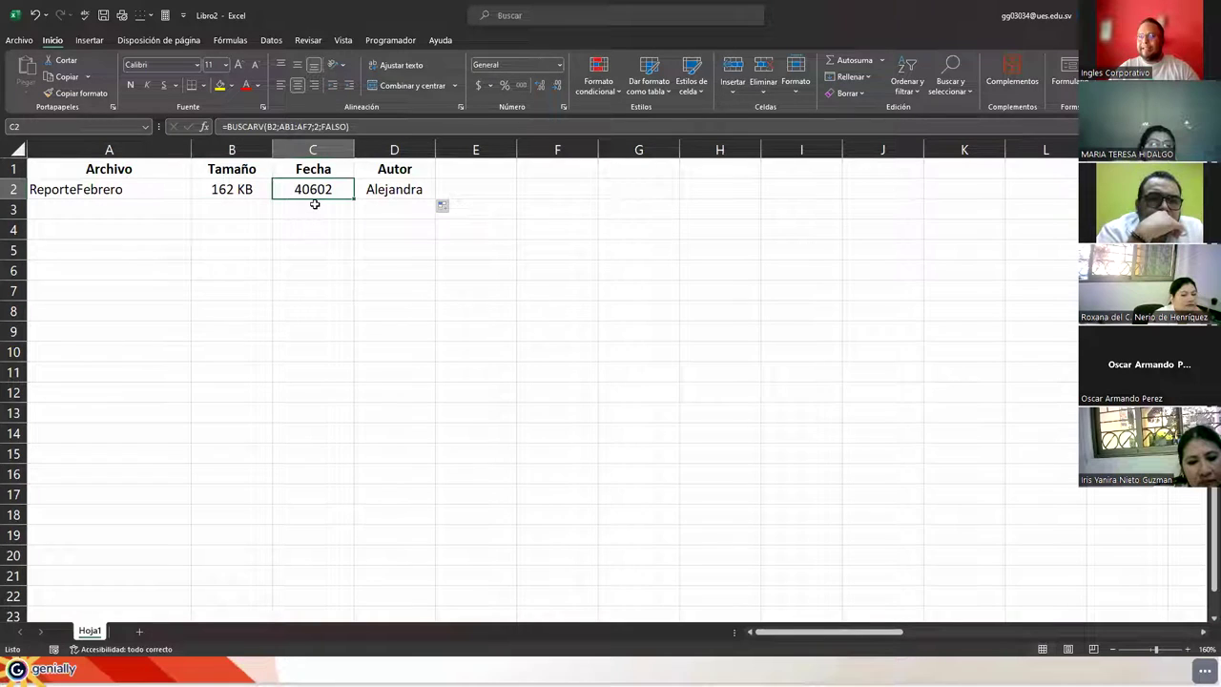
click(250, 188)
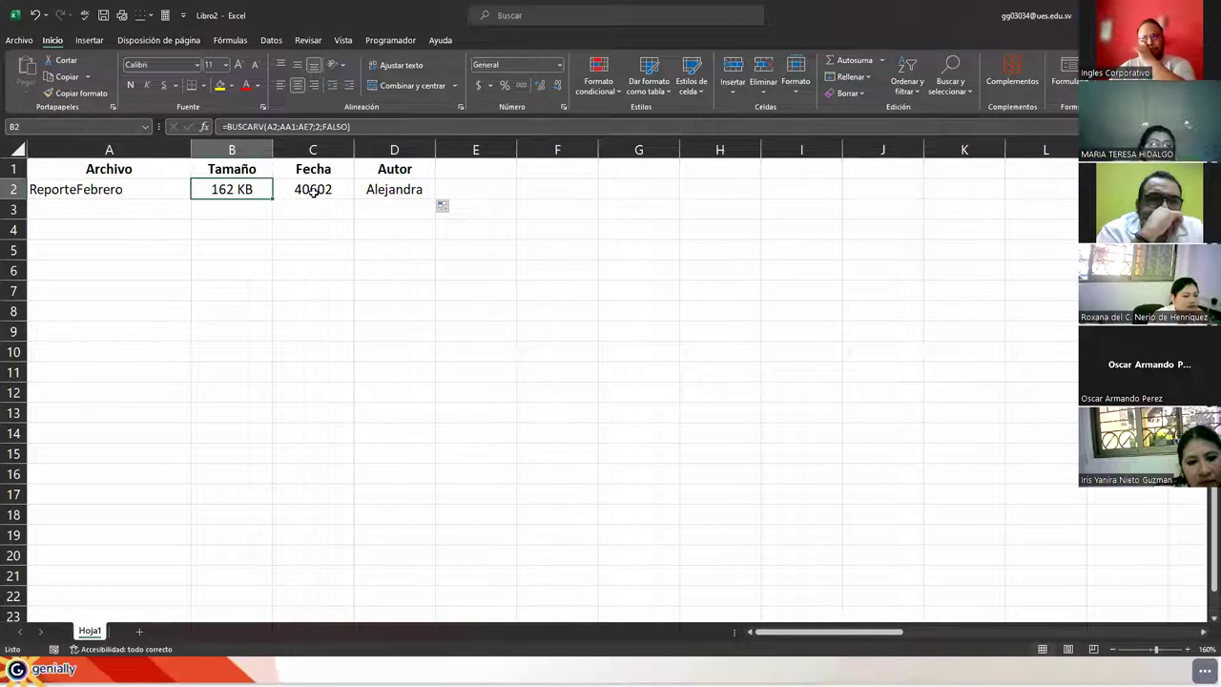
click(313, 190)
click(249, 188)
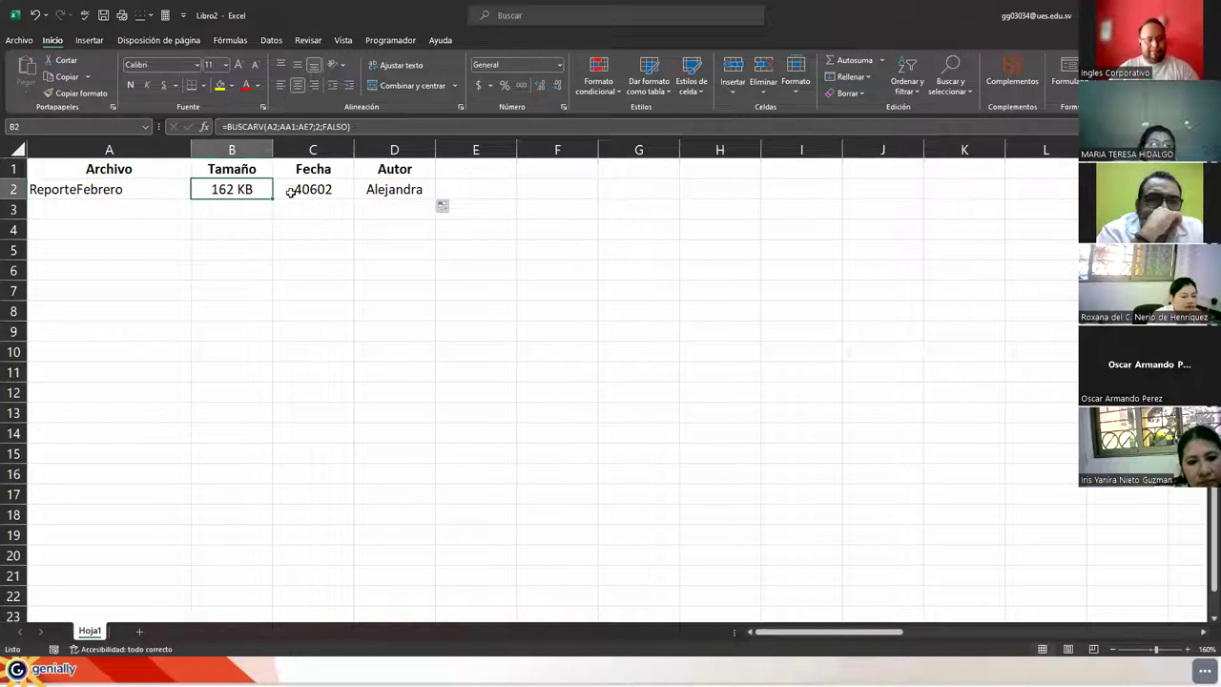
click(290, 192)
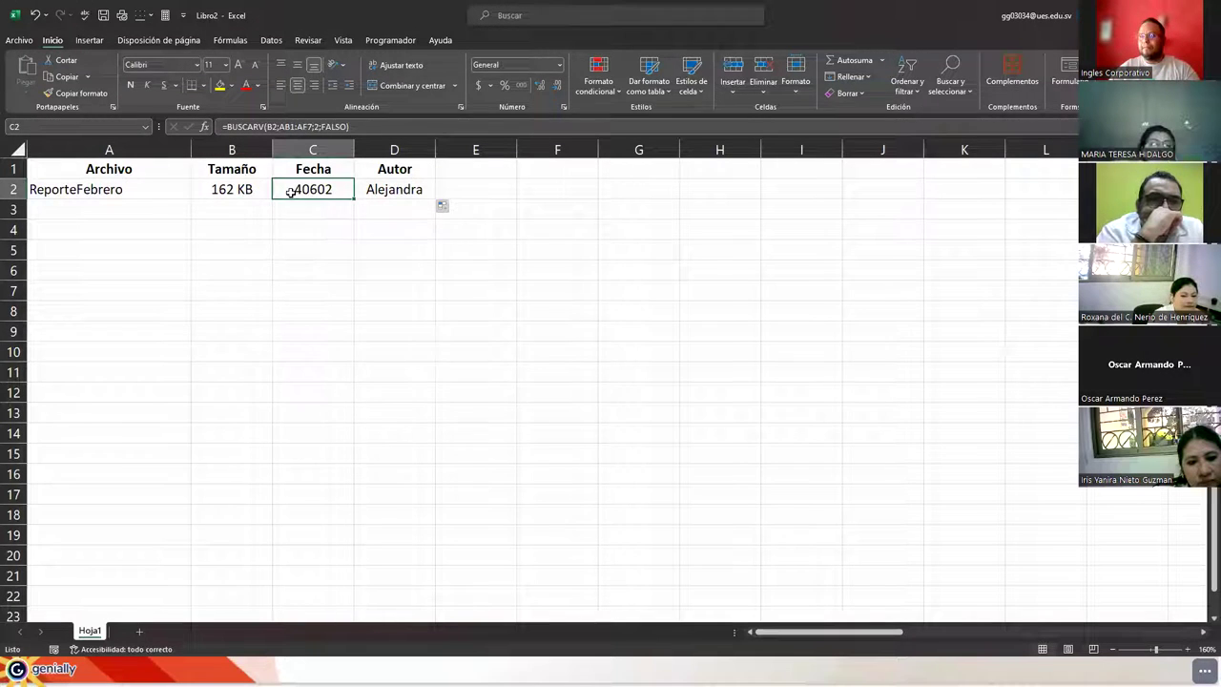
double_click(291, 191)
key(Escape)
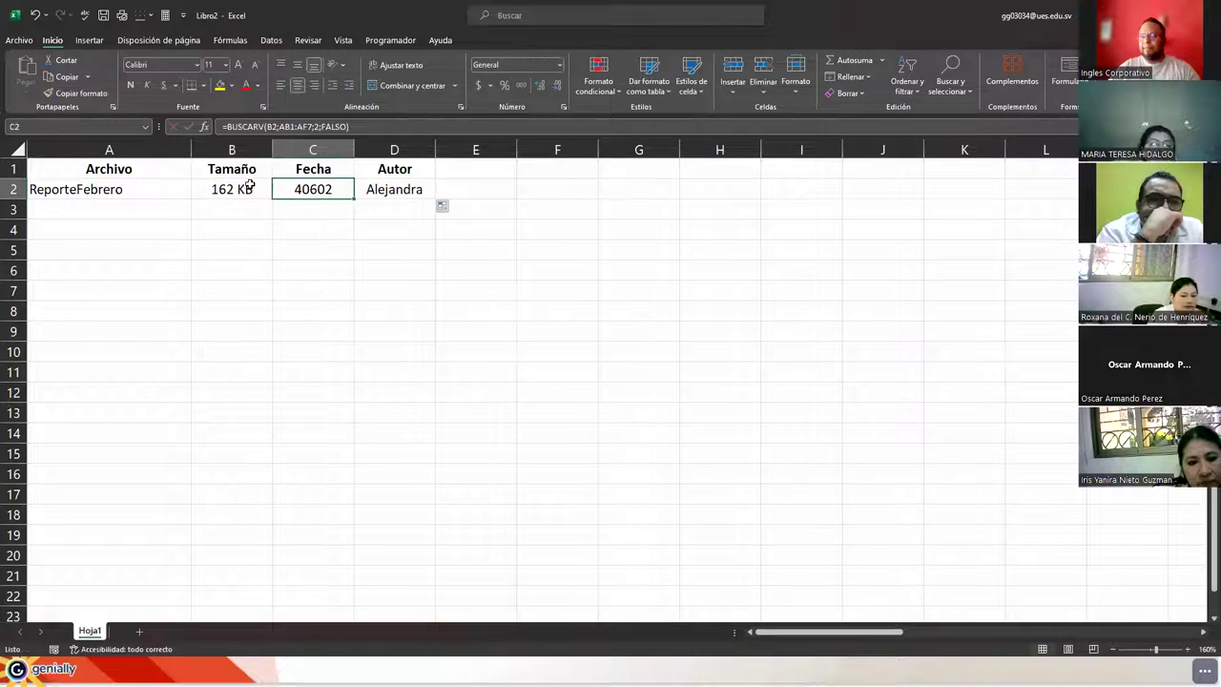
Change the B2 formula's references to absolute $A$2 and $AA$1:$AE$7 and fill it across to C2:D2
click(246, 187)
double_click(248, 185)
click(184, 188)
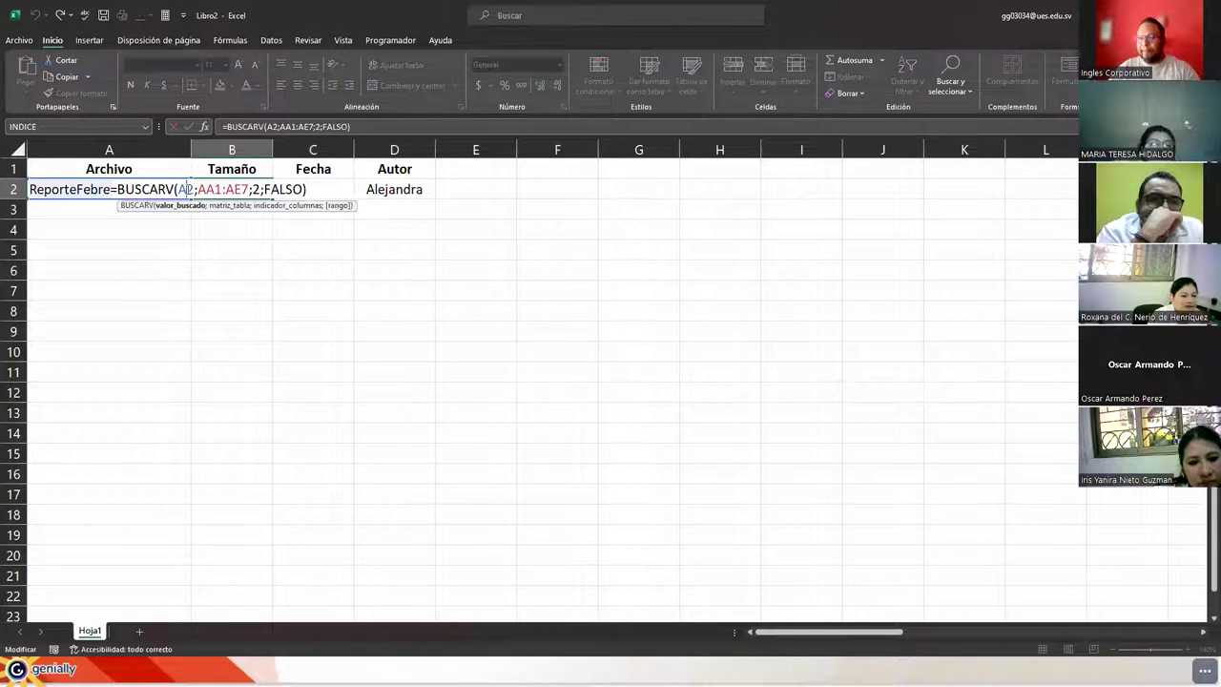
double_click(186, 189)
key(F4)
drag(212, 189, 259, 190)
key(F4)
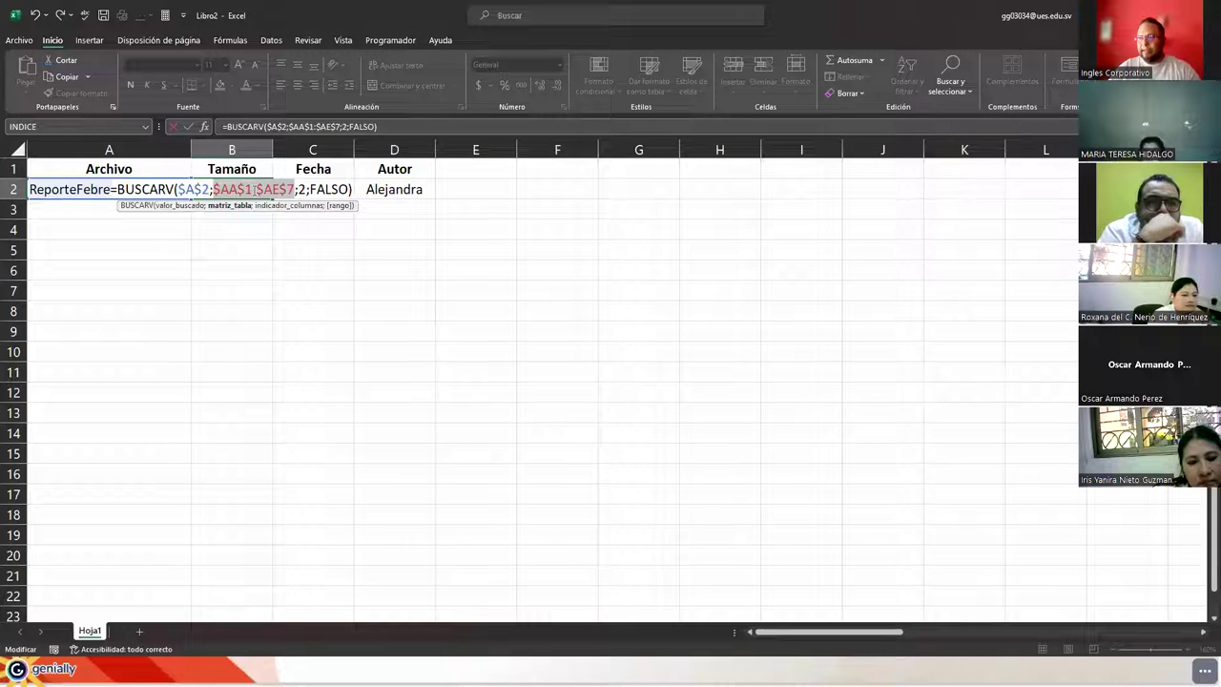
key(Return)
click(266, 193)
drag(271, 197, 394, 199)
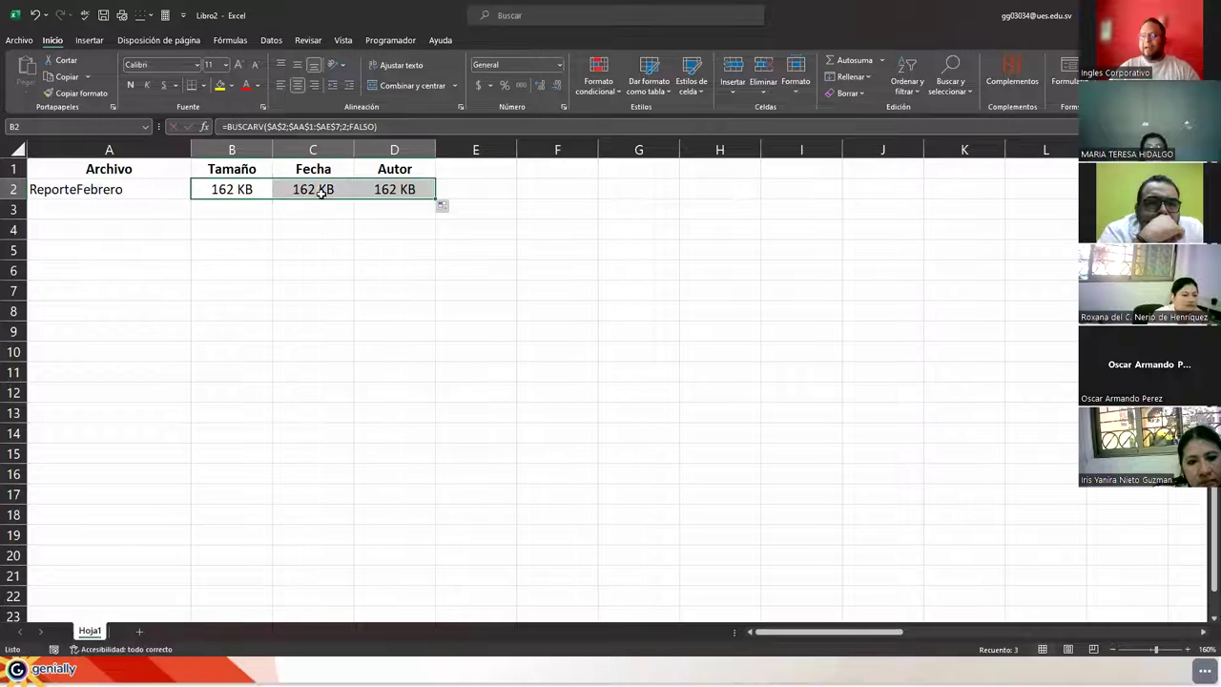
Change the column index of the BUSCARV formula in C2 to 3 for Fecha
click(320, 191)
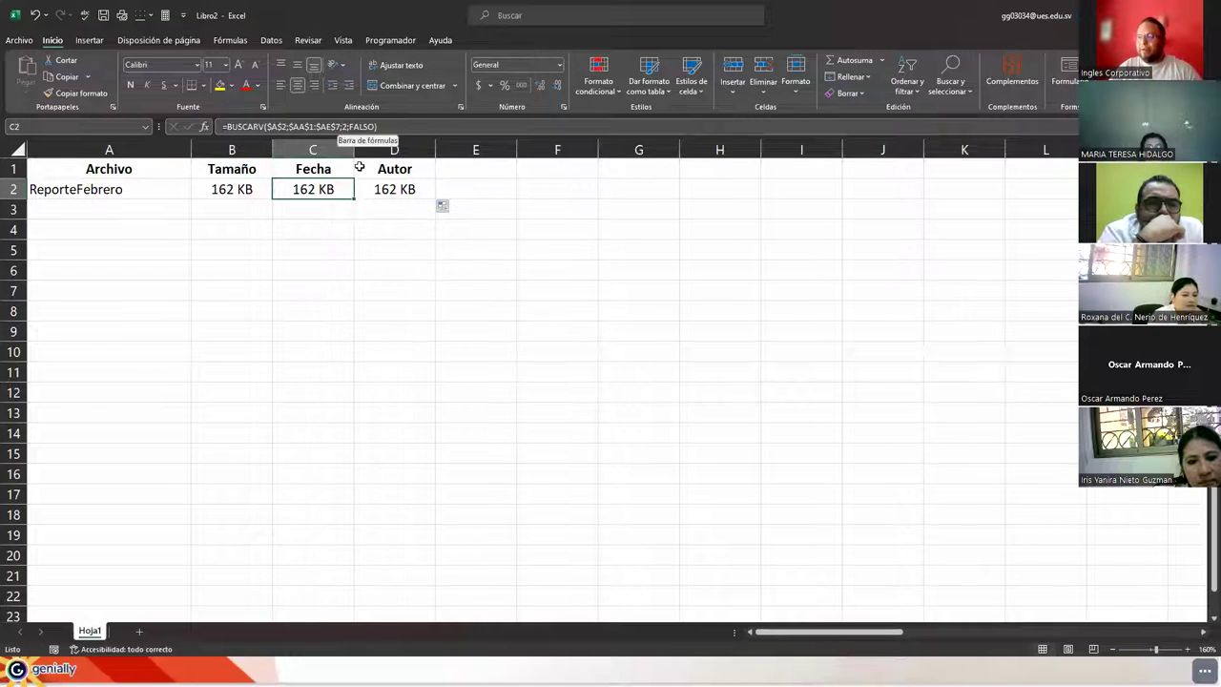
key(F2)
key(Left)
key(Left)
key(Left)
key(Left)
key(Left)
key(Left)
key(Left)
key(BackSpace)
text(3)
key(Tab)
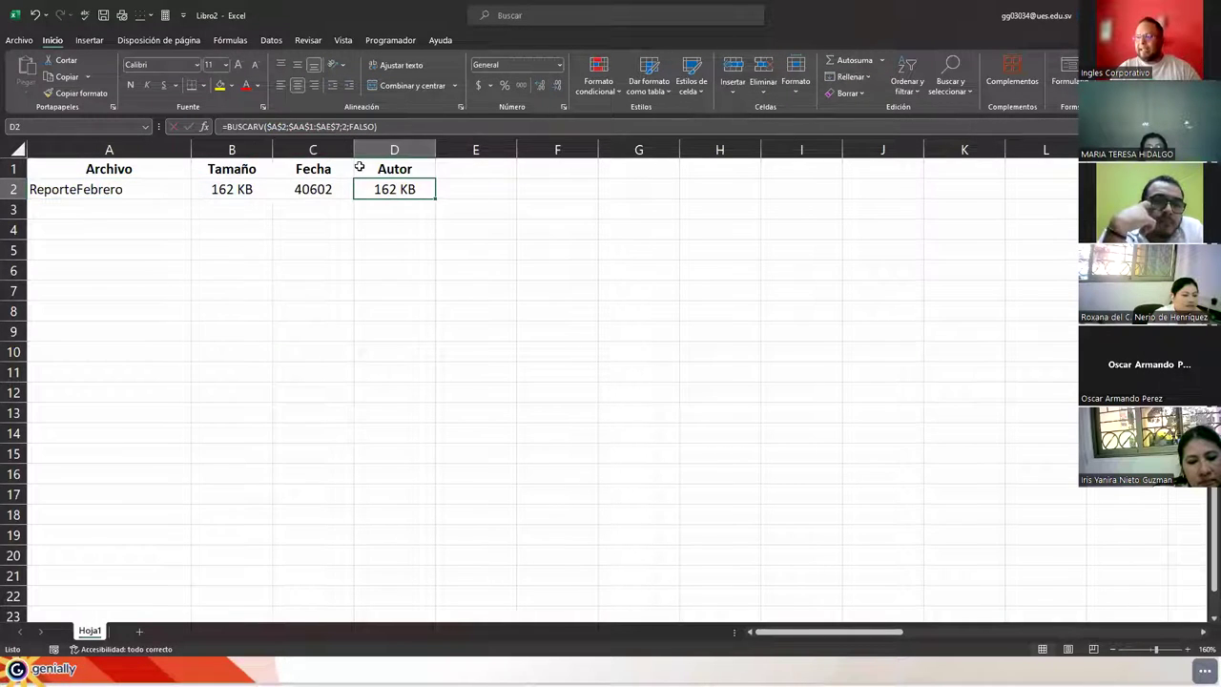
Change the column index of the BUSCARV formula in D2 to 4 for Autor
key(F2)
key(Left)
key(Left)
key(Left)
key(Left)
key(Left)
key(Left)
key(Left)
key(BackSpace)
text(4)
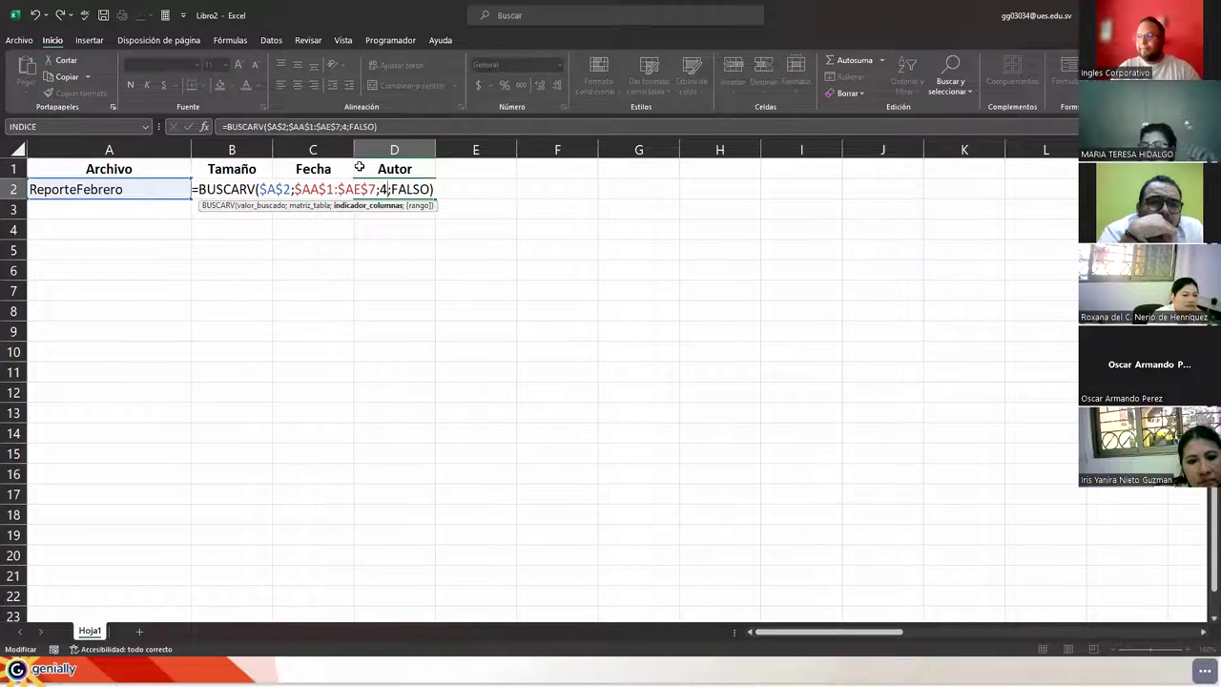
key(Tab)
Format the Fecha result in C2 as Fecha corta
click(313, 190)
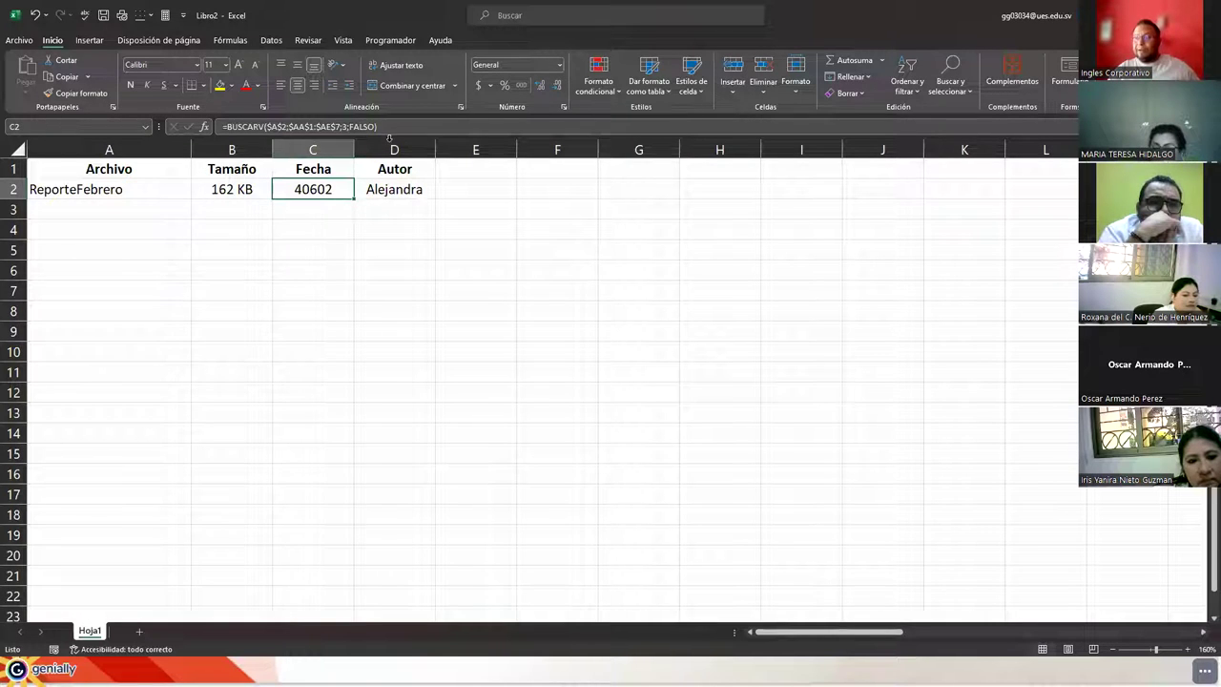
click(561, 66)
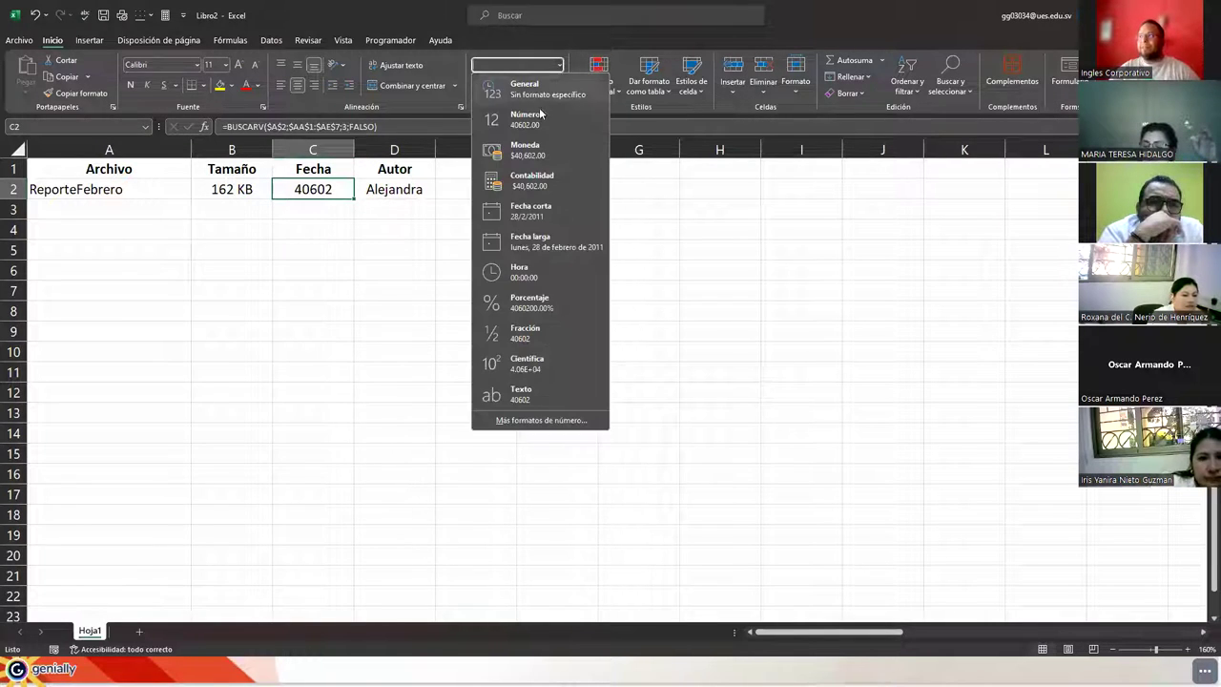
click(549, 212)
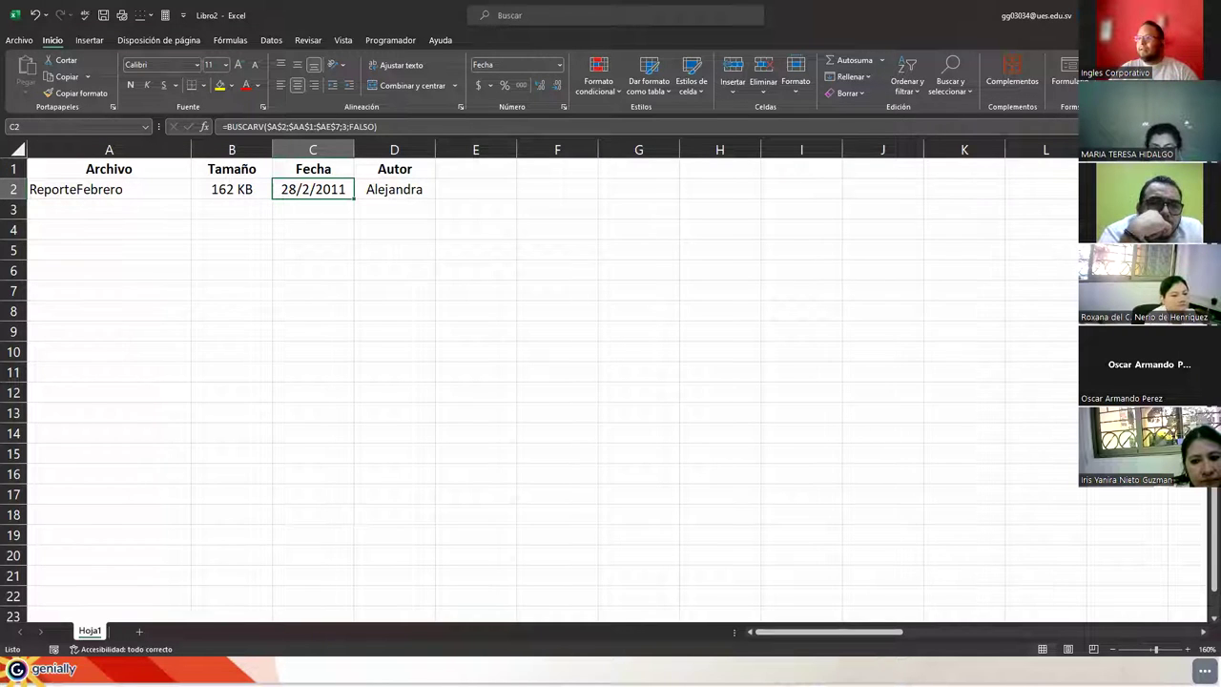
Switch to the Genially presentation and check the data range AA1:AE7 on the BUSCARV slide
key(alt+Tab)
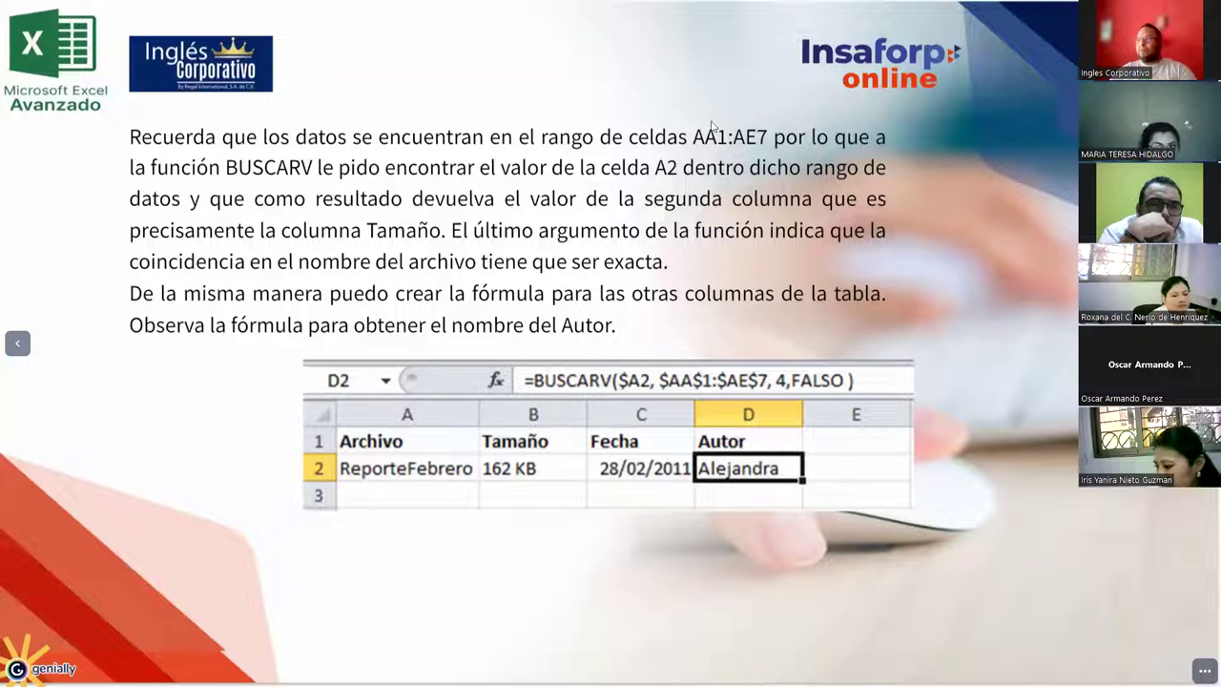
drag(688, 143, 766, 145)
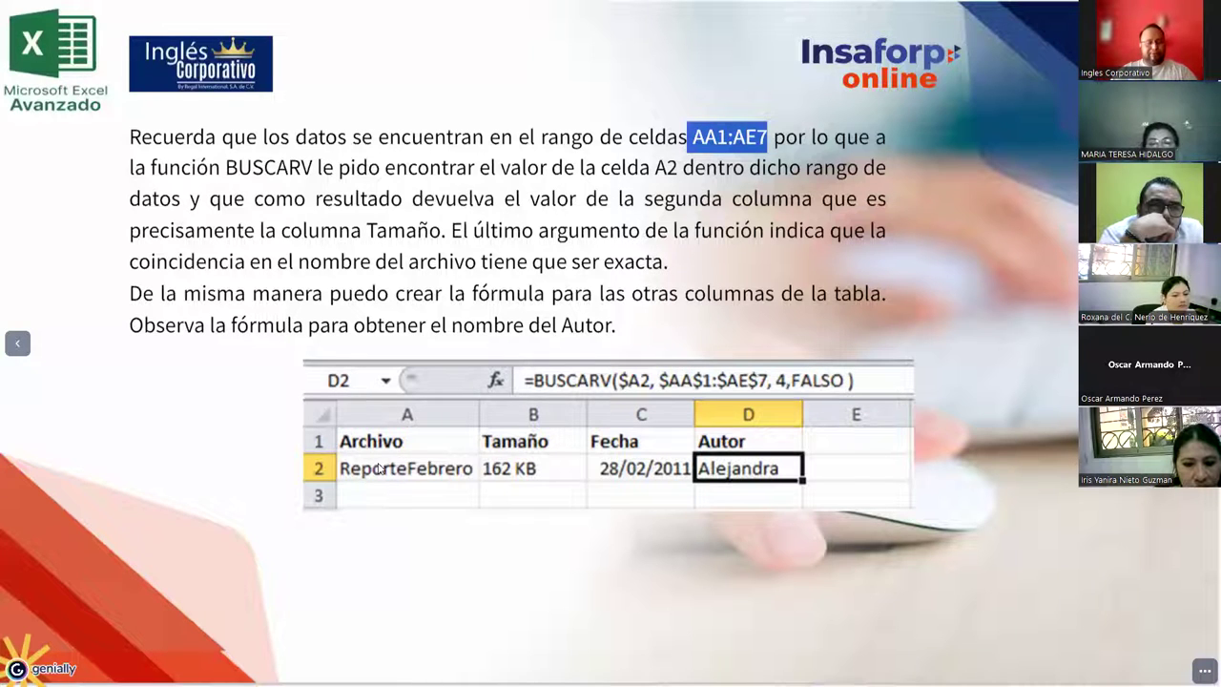
key(alt+Tab)
Test the lookup row in Excel by choosing ReporteAbril, ReporteMayo, ReporteFebrero and ReporteEnero in A2
click(163, 193)
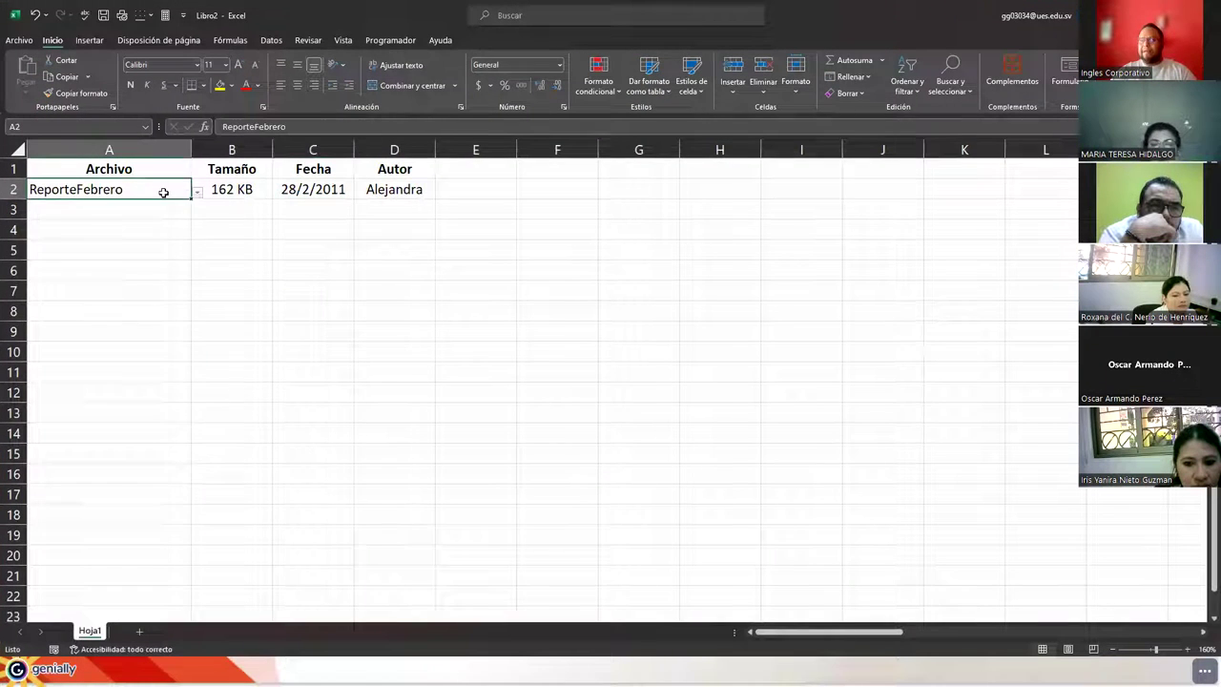
click(197, 192)
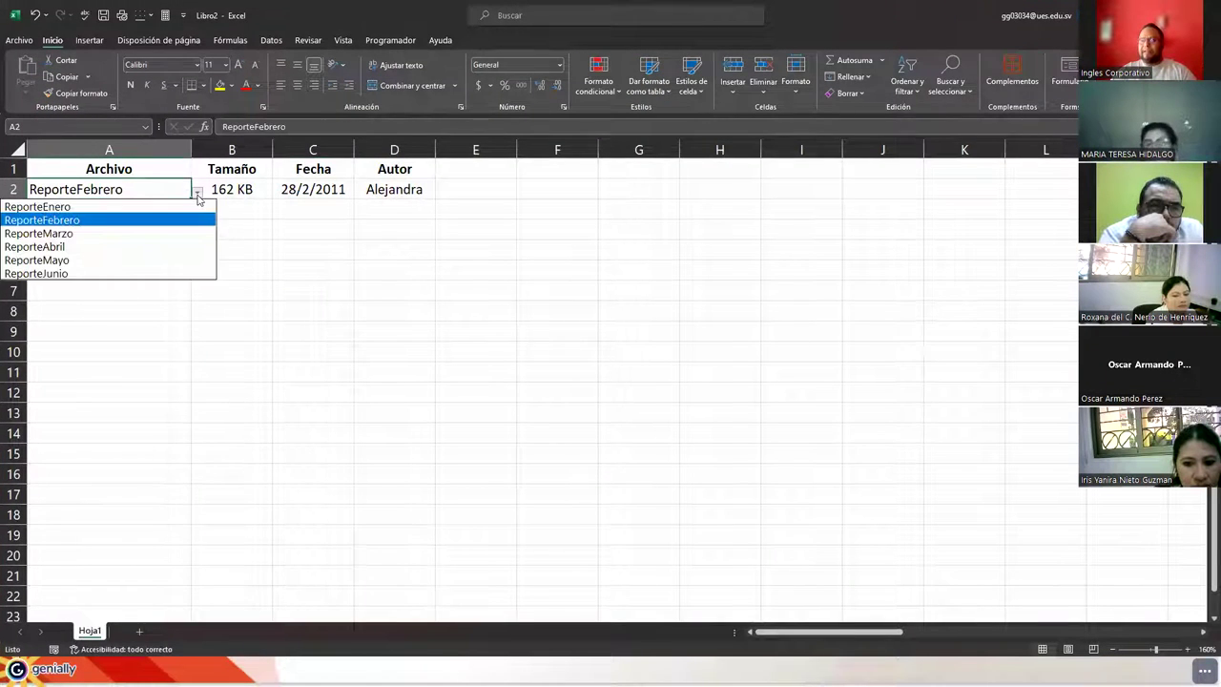
click(123, 246)
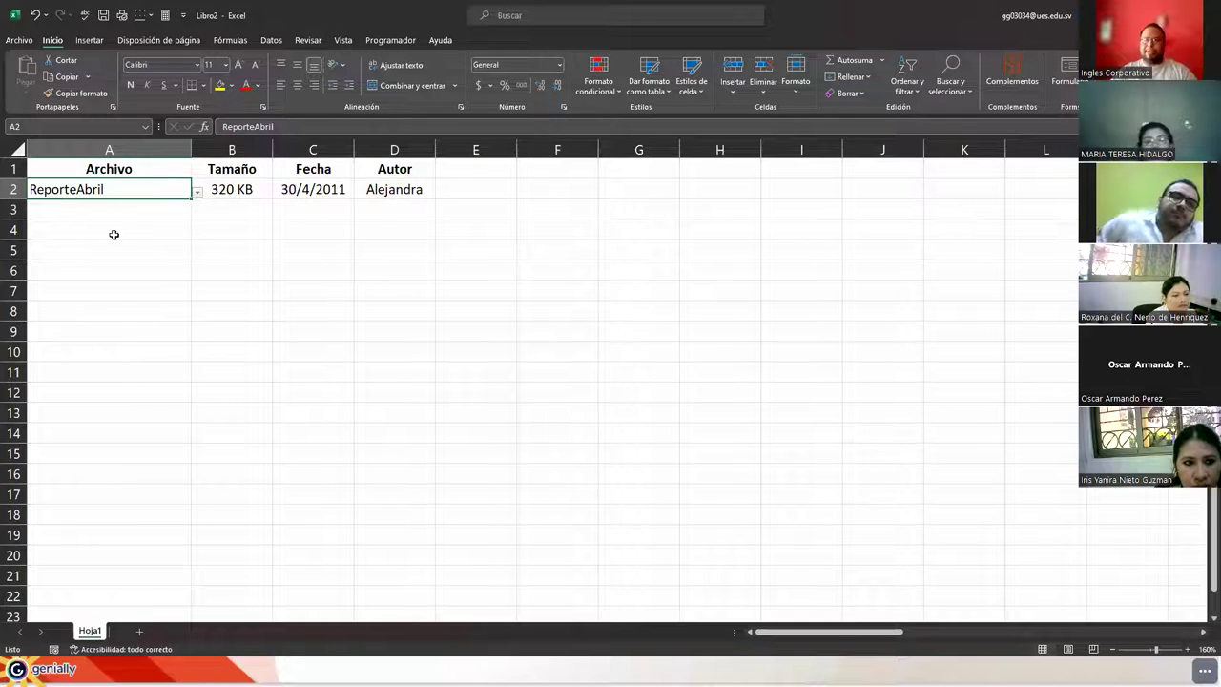
click(197, 192)
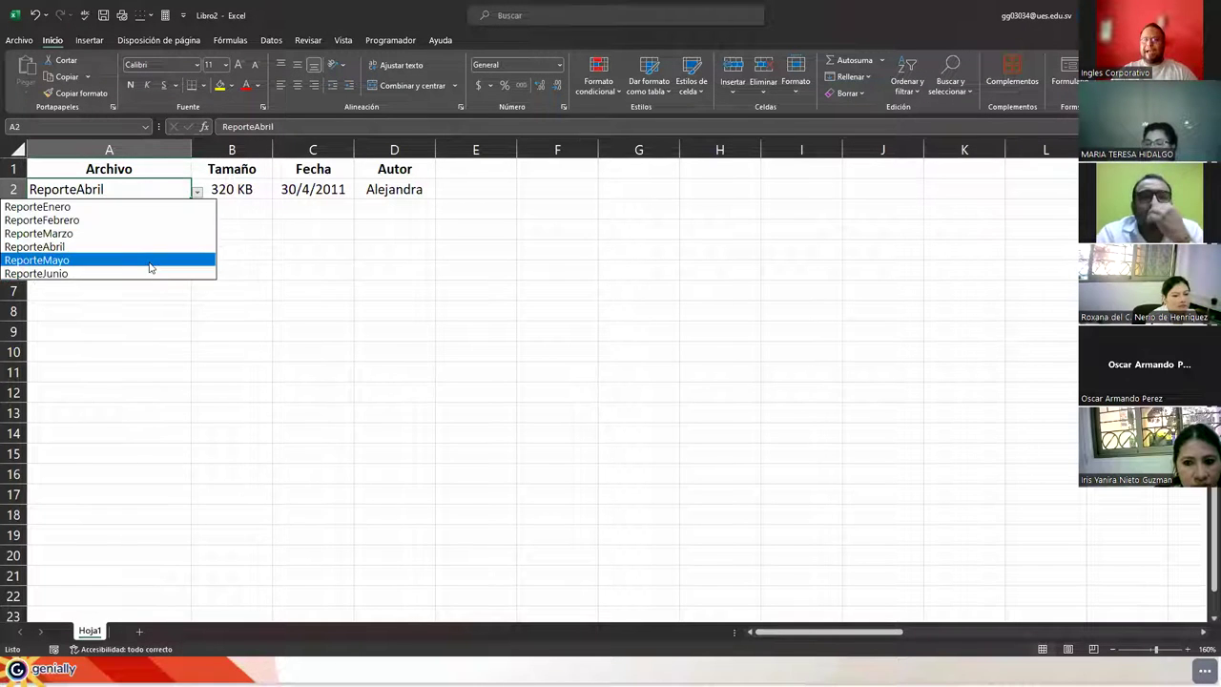
click(150, 261)
click(203, 193)
click(182, 187)
click(196, 191)
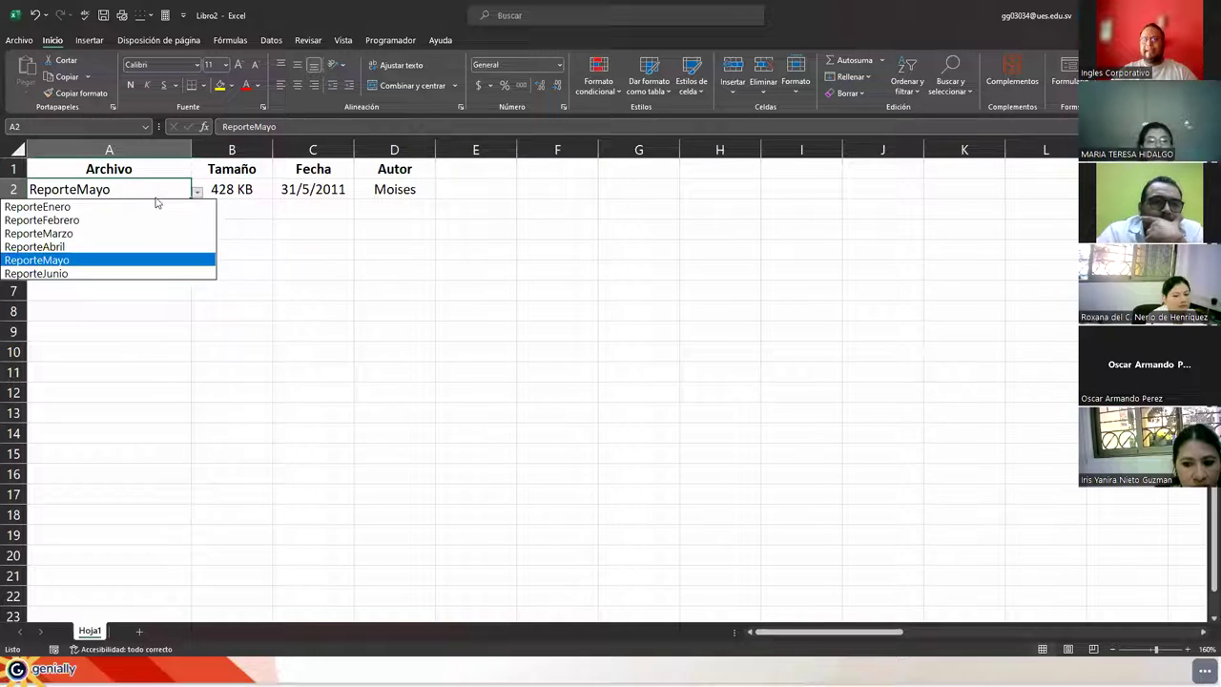
click(107, 219)
click(197, 192)
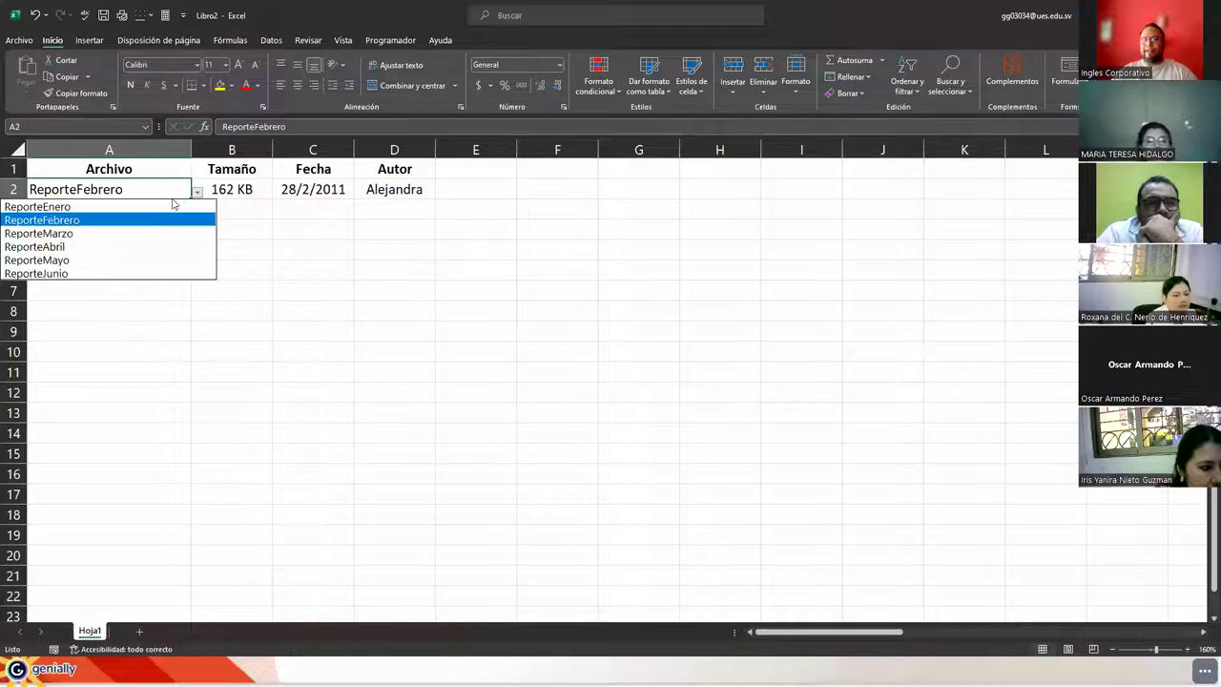
click(165, 205)
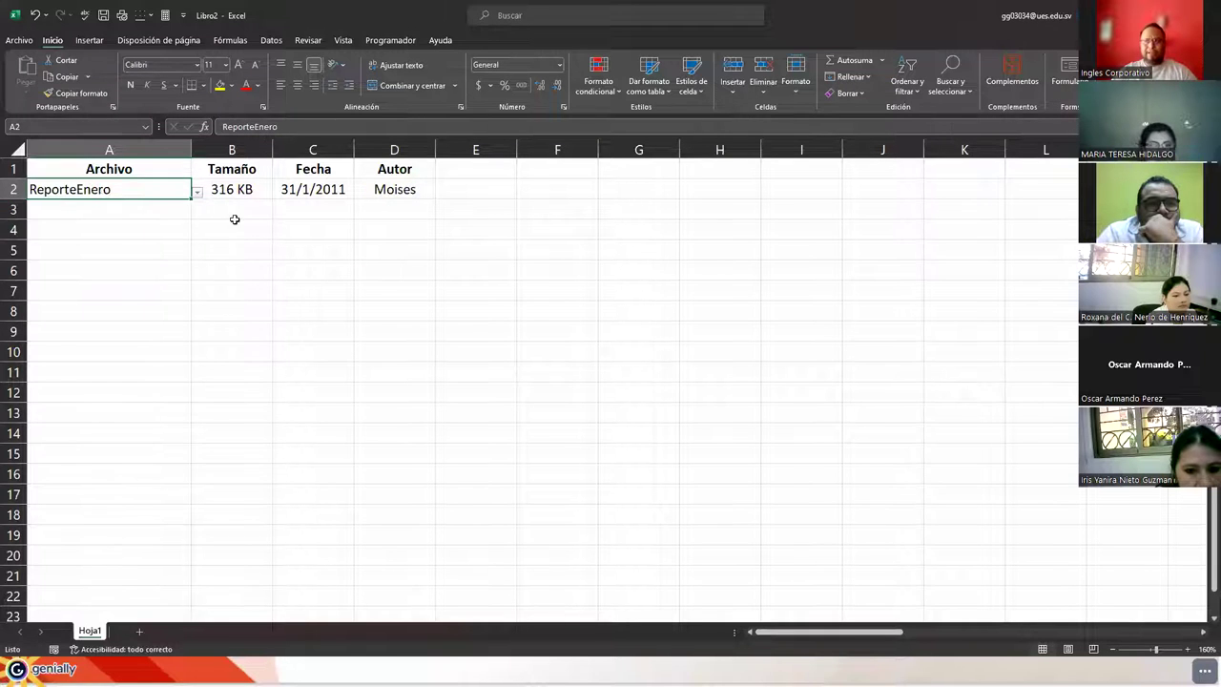
drag(236, 187, 370, 187)
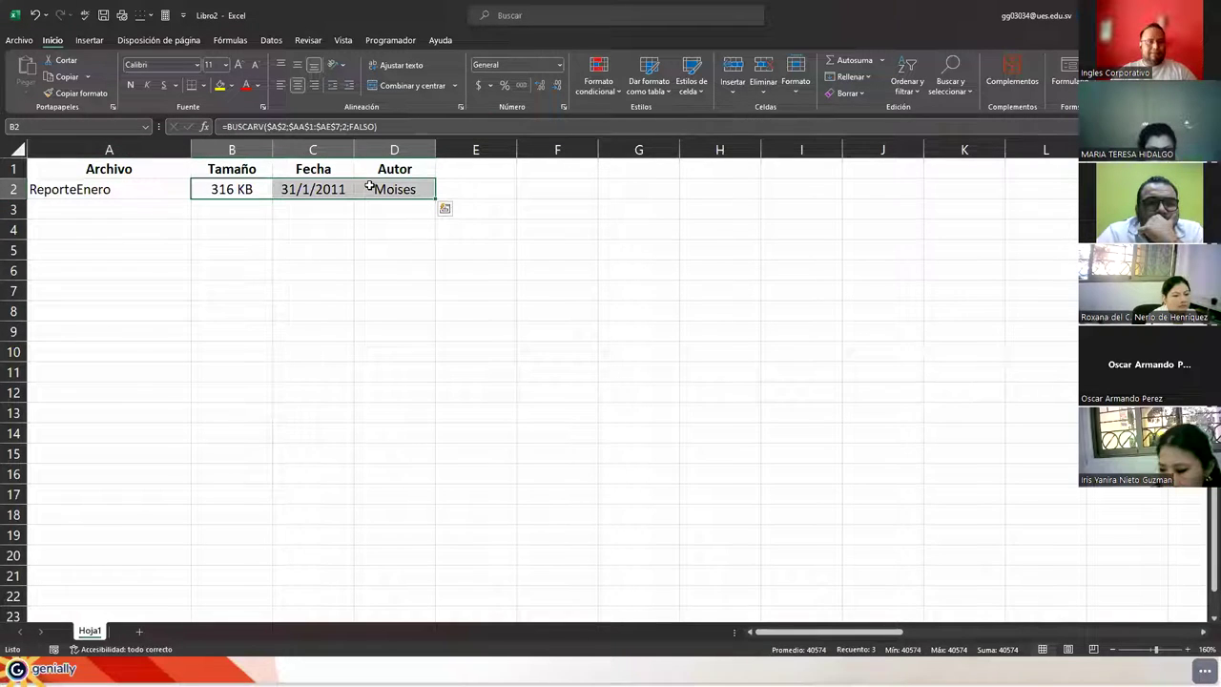
Center the contents of A2 and choose ReporteJunio as its report
click(146, 187)
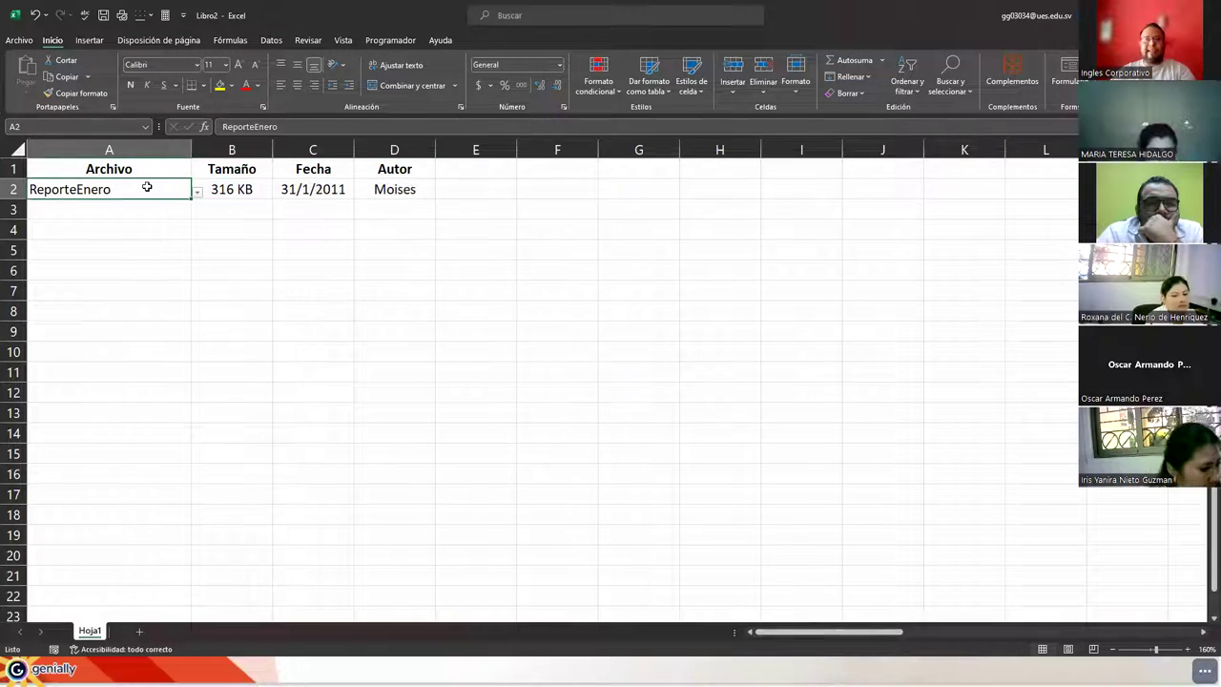
click(298, 84)
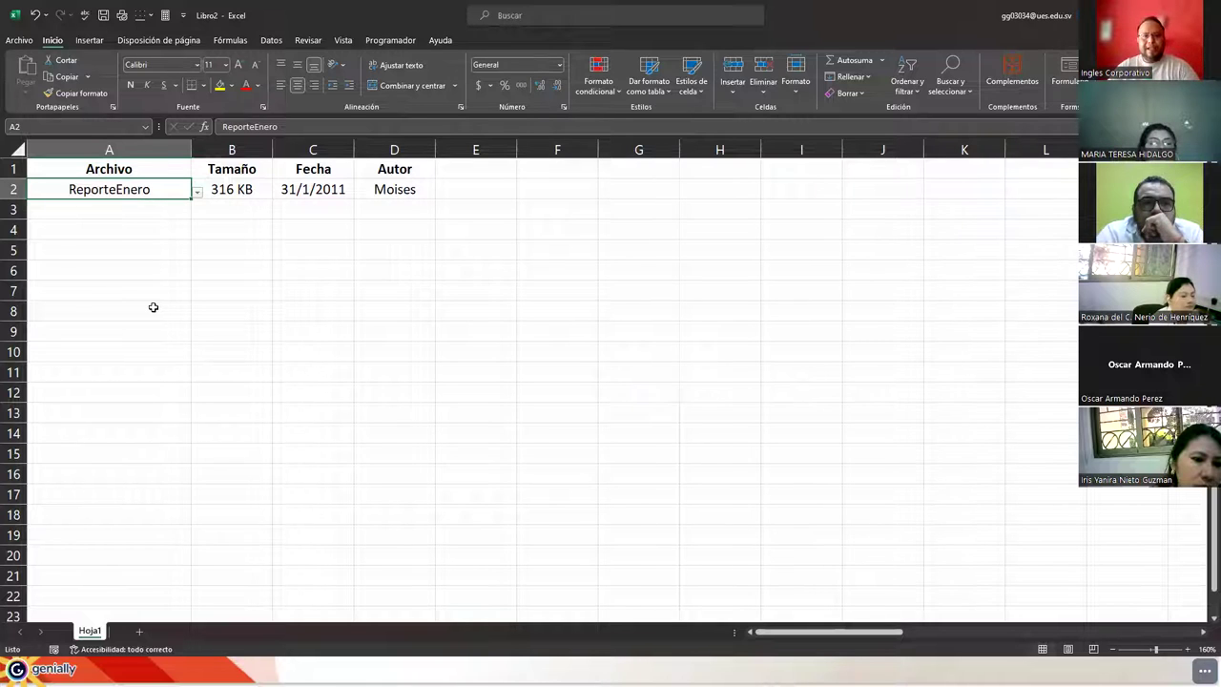
drag(238, 189, 394, 189)
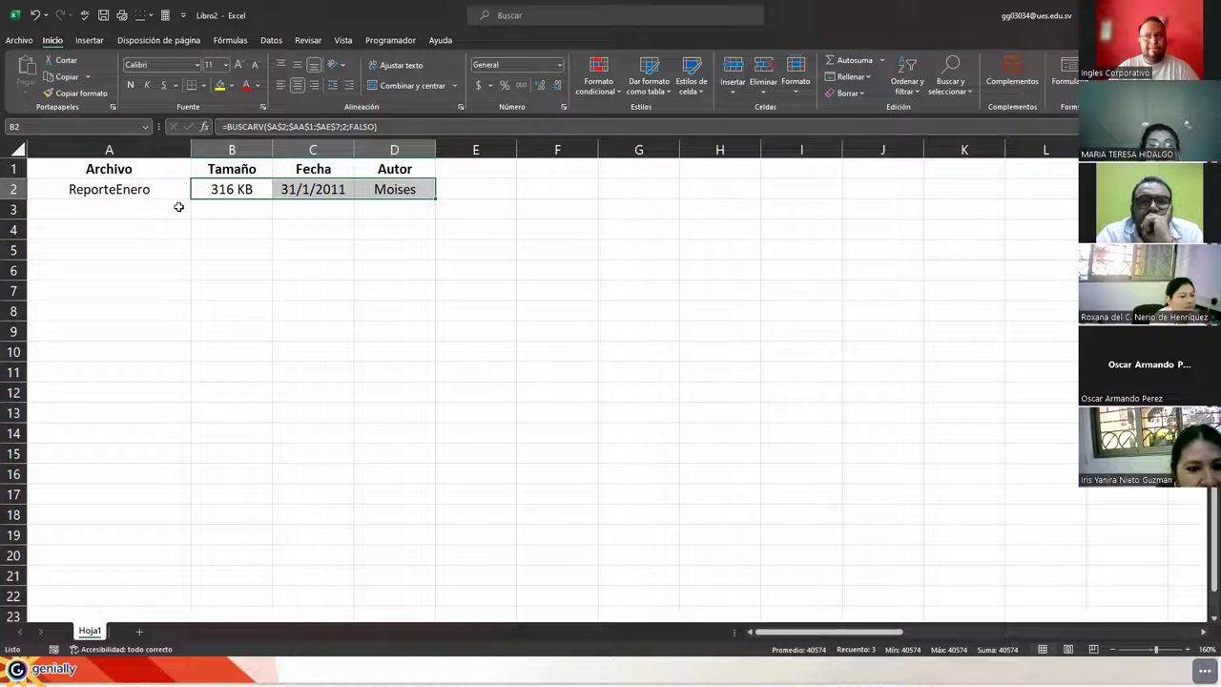
click(96, 189)
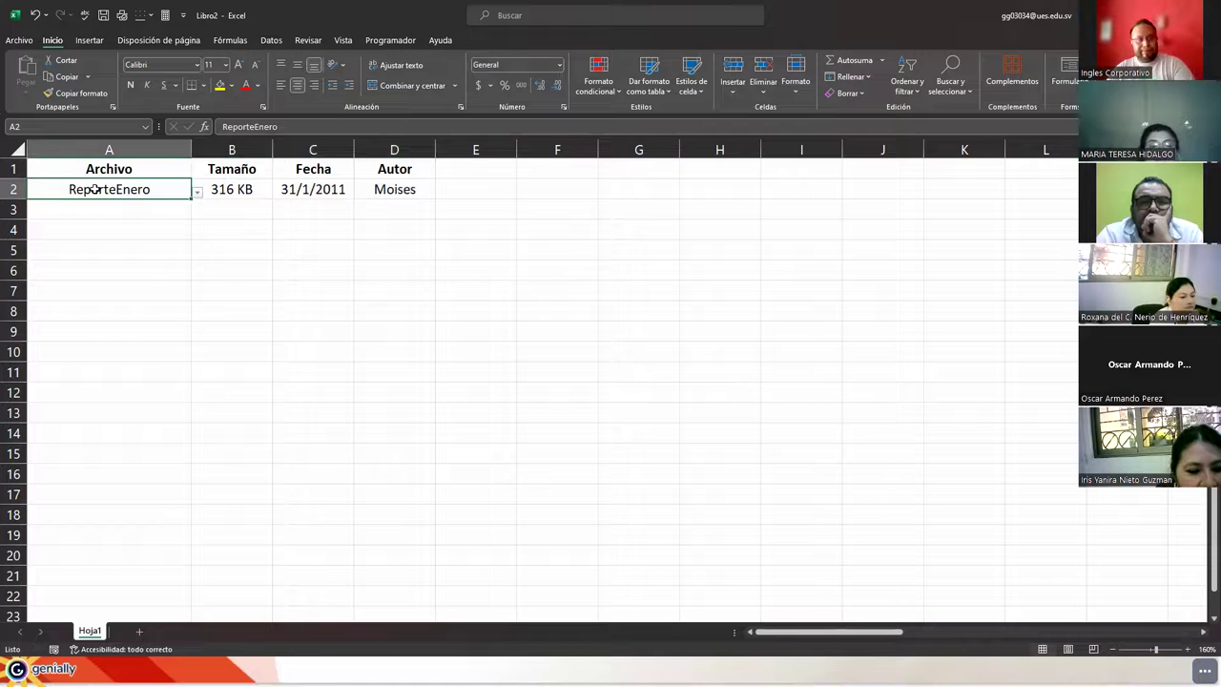
click(198, 191)
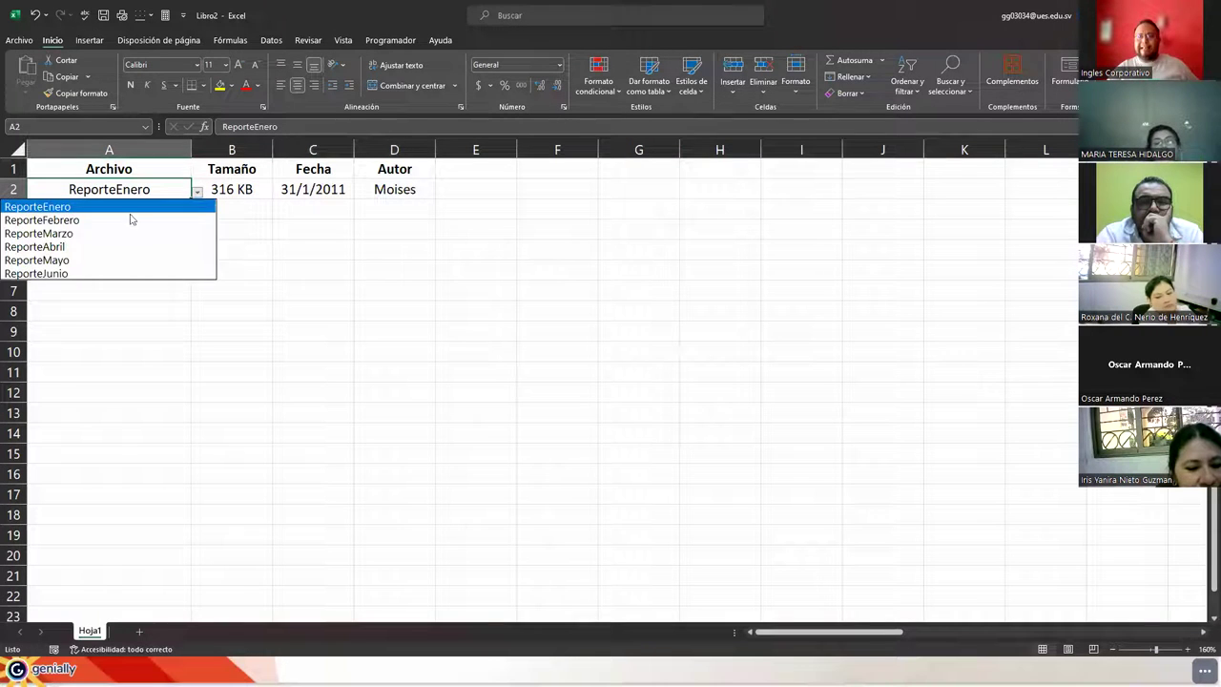
click(89, 274)
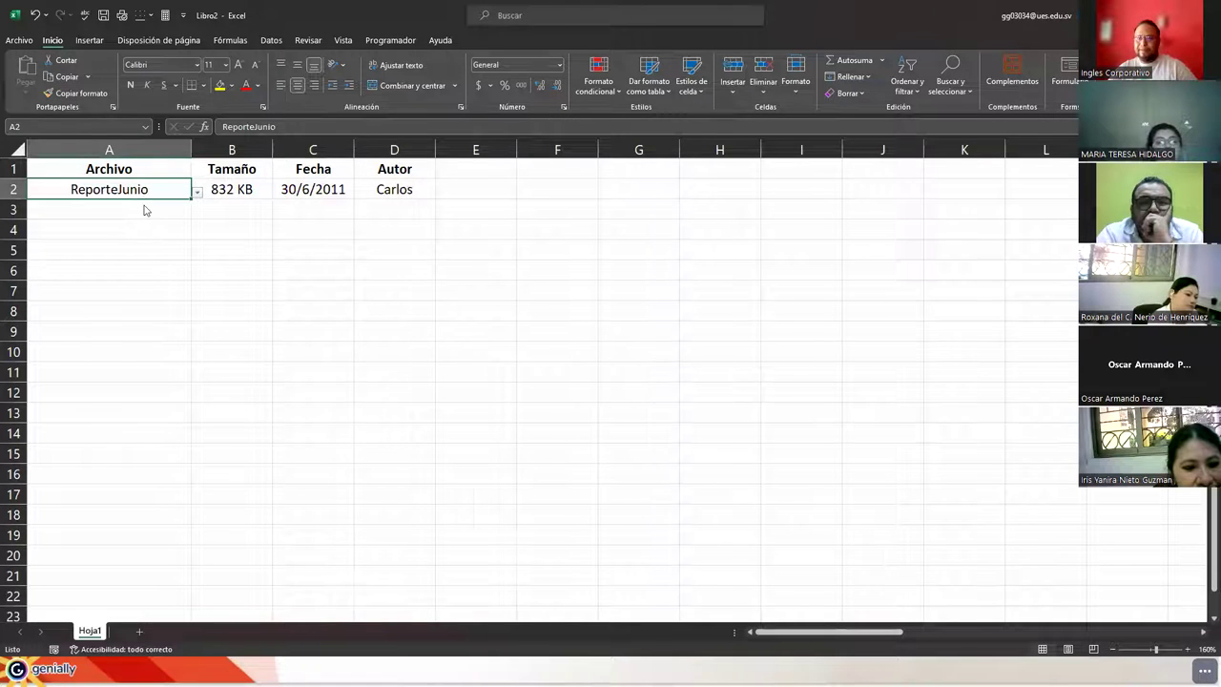
Switch to the Genially presentation and advance to the slide on nesting BUSCARV inside HIPERVINCULO
key(alt+Tab)
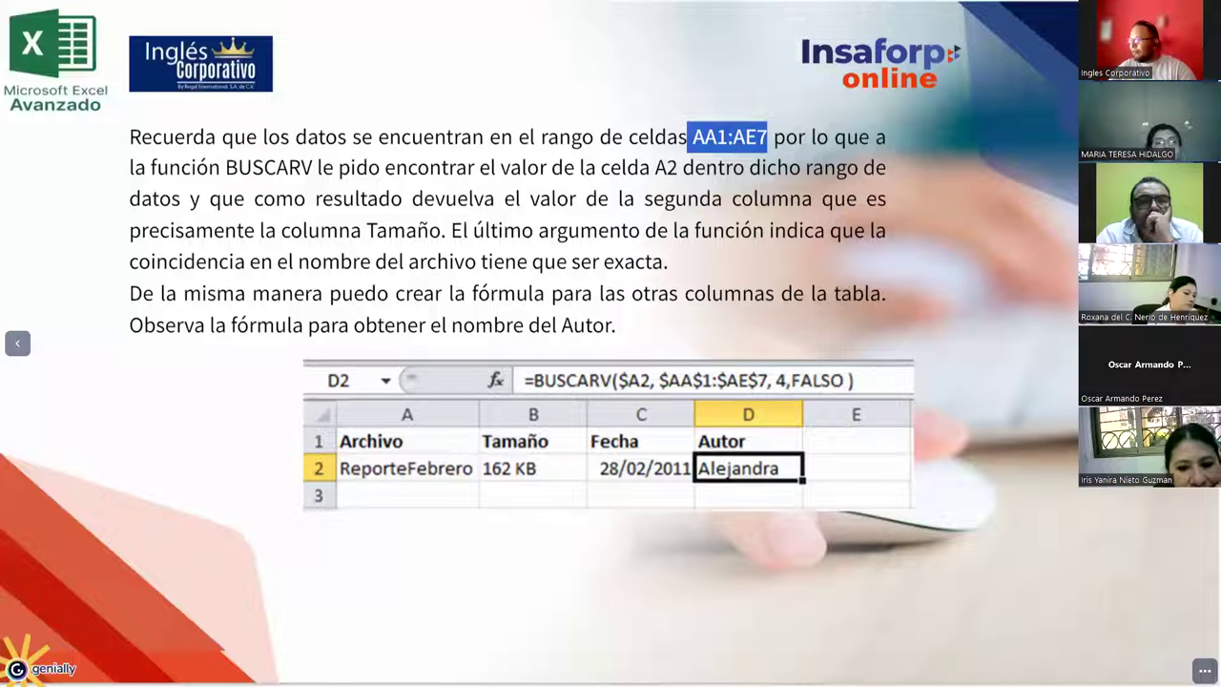
key(Right)
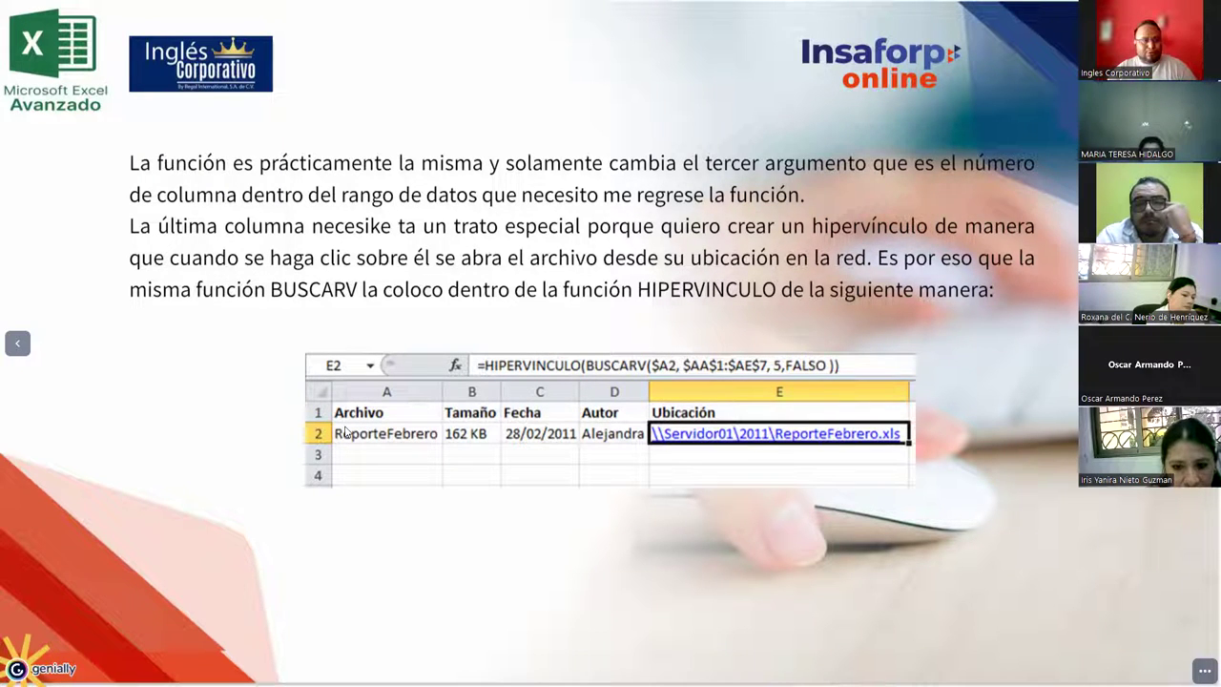
key(alt+Tab)
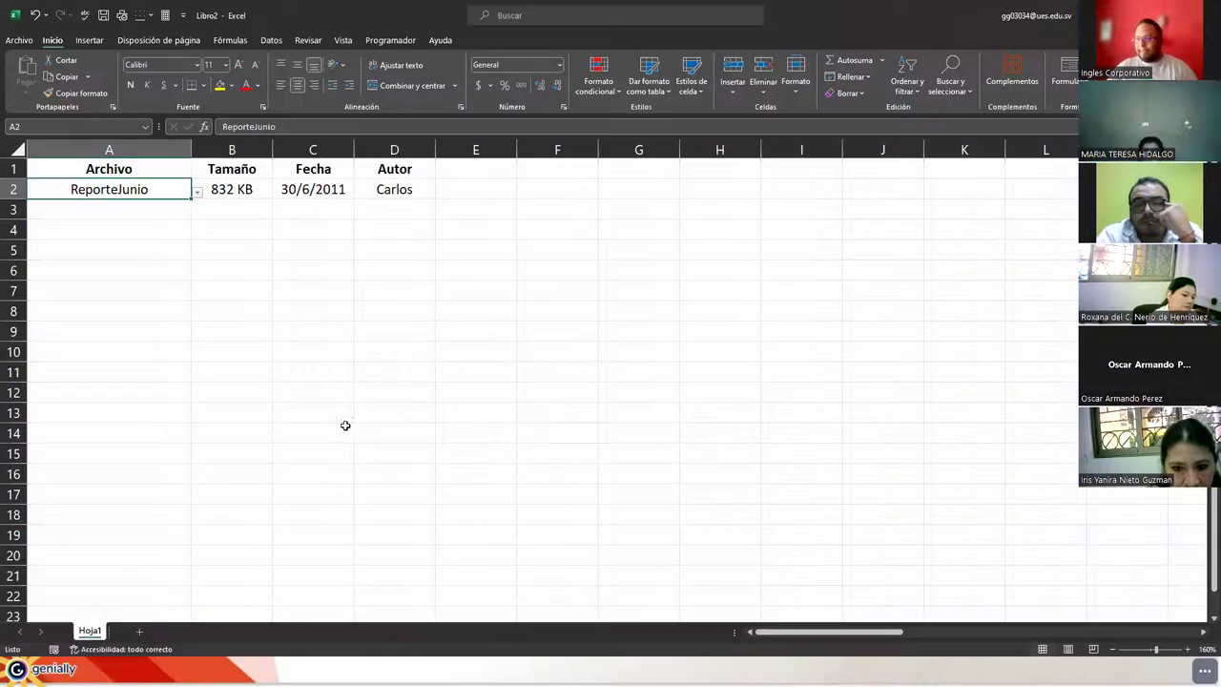
Examine the Ubicación column of the source table in Excel and try opening the ReporteEnero link in AE2
click(474, 189)
key(ctrl+Right)
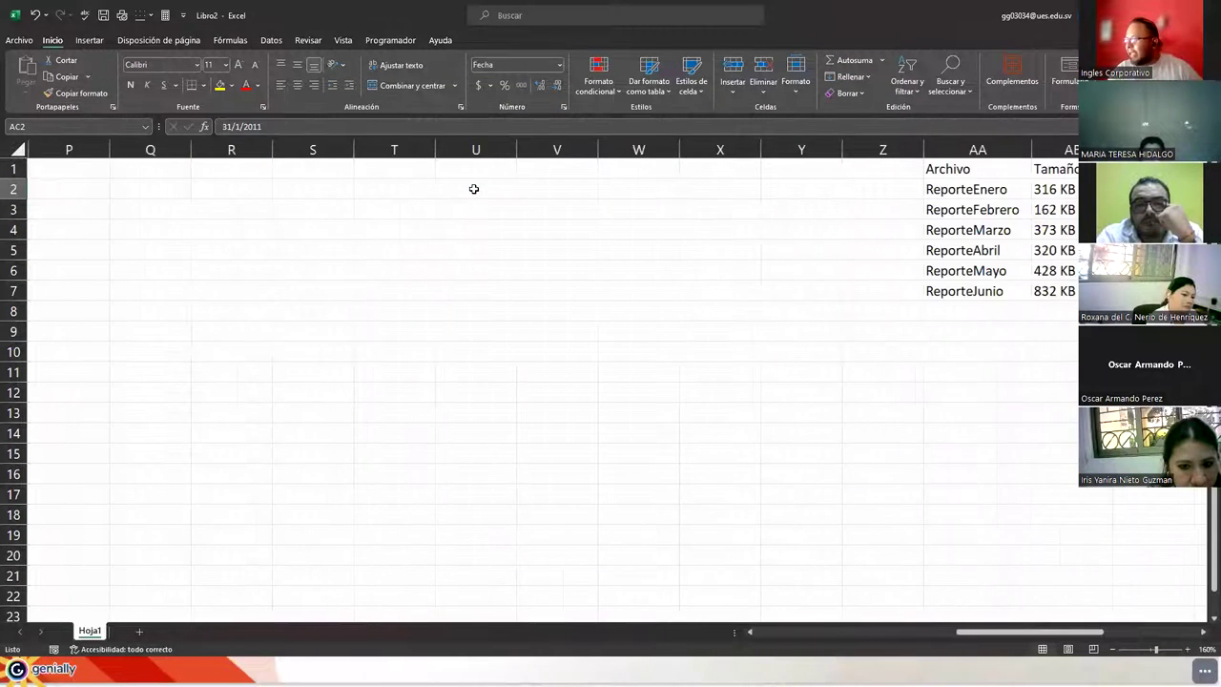
key(ctrl+Right)
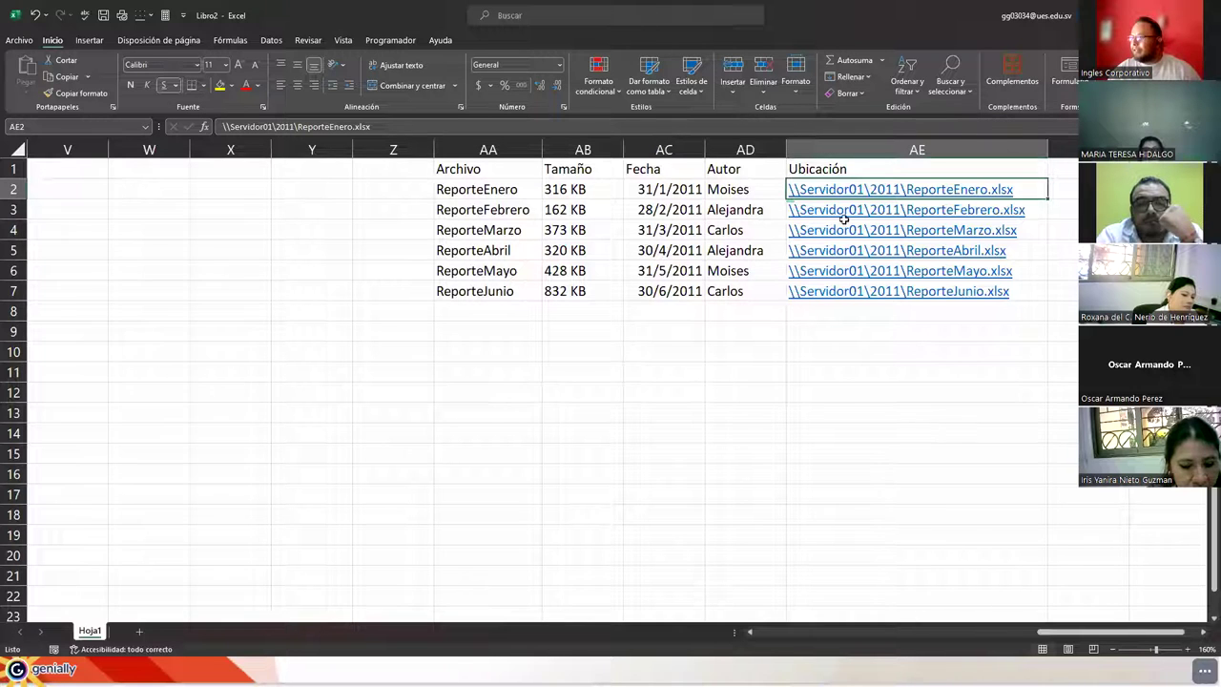
click(878, 189)
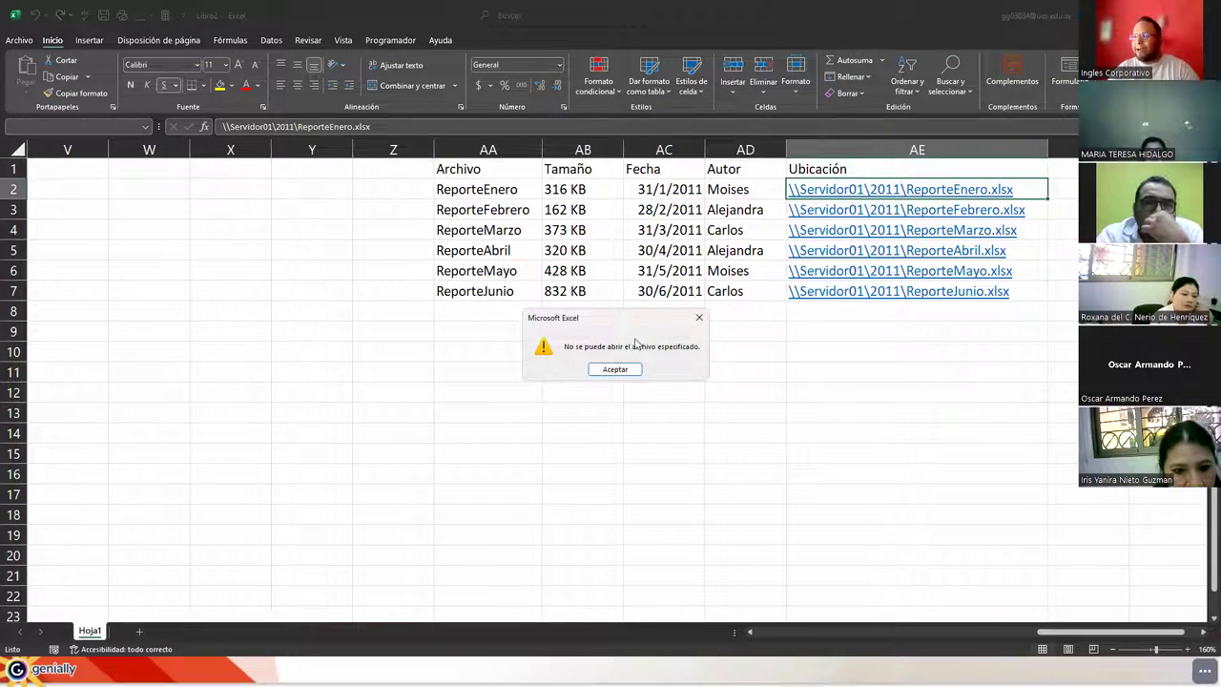
click(615, 369)
click(728, 191)
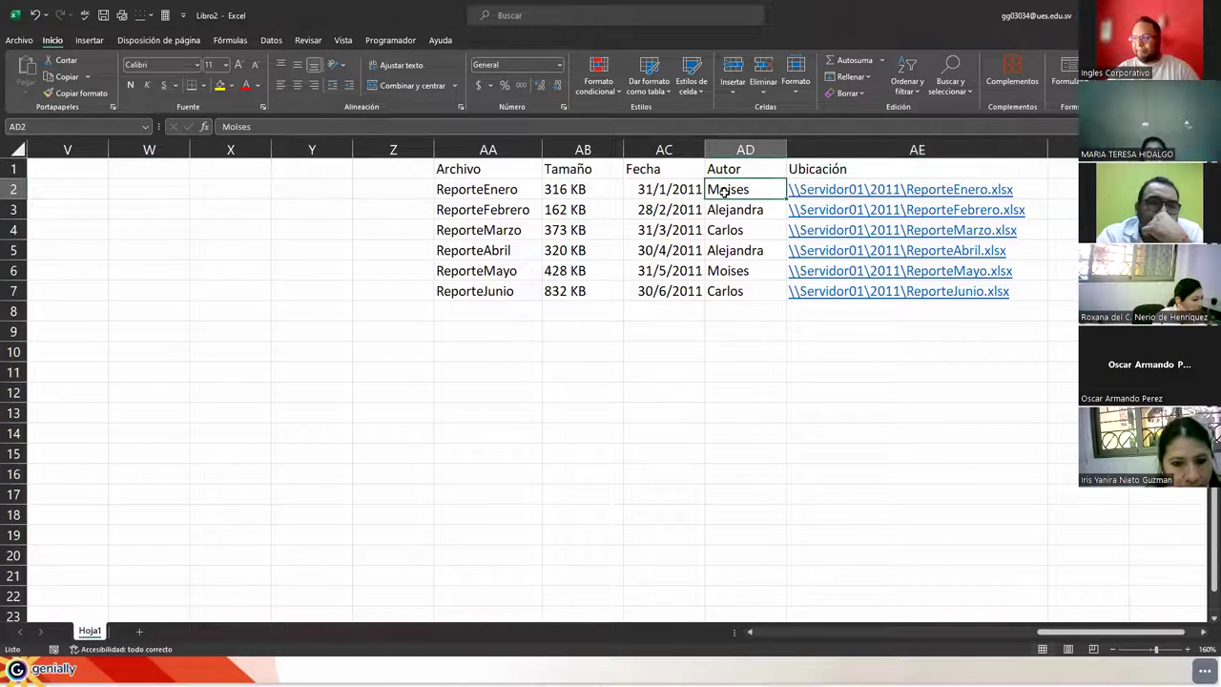
Return to the lookup row and review the HIPERVINCULO formula for E2 on the presentation slide
key(ctrl+Left)
key(ctrl+Left)
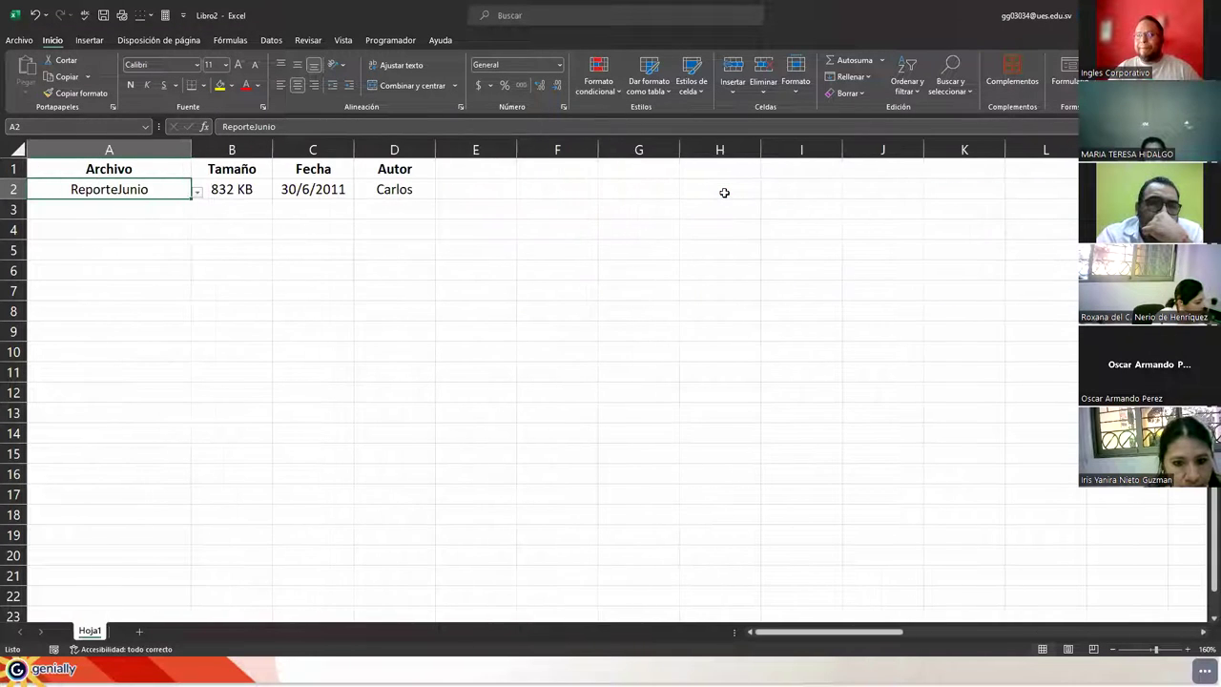
key(Right)
key(Right)
key(Right)
key(alt+Tab)
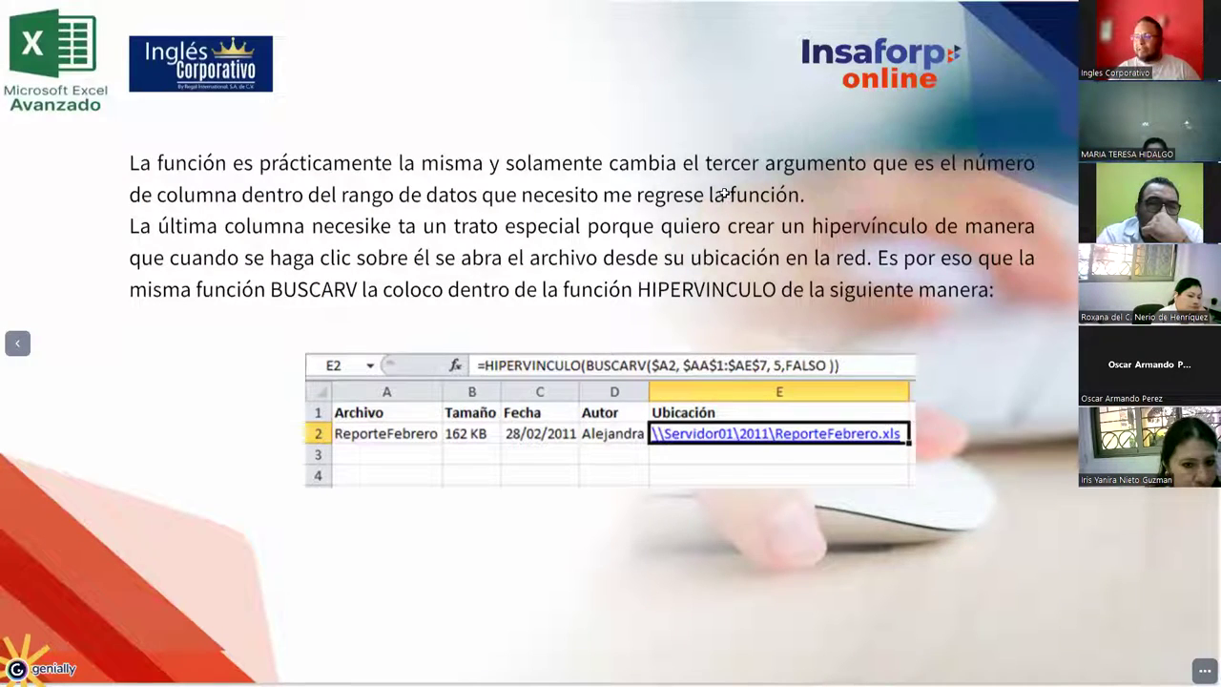
key(alt+Tab)
Add the header Vinculo in E1, beside Autor
click(473, 180)
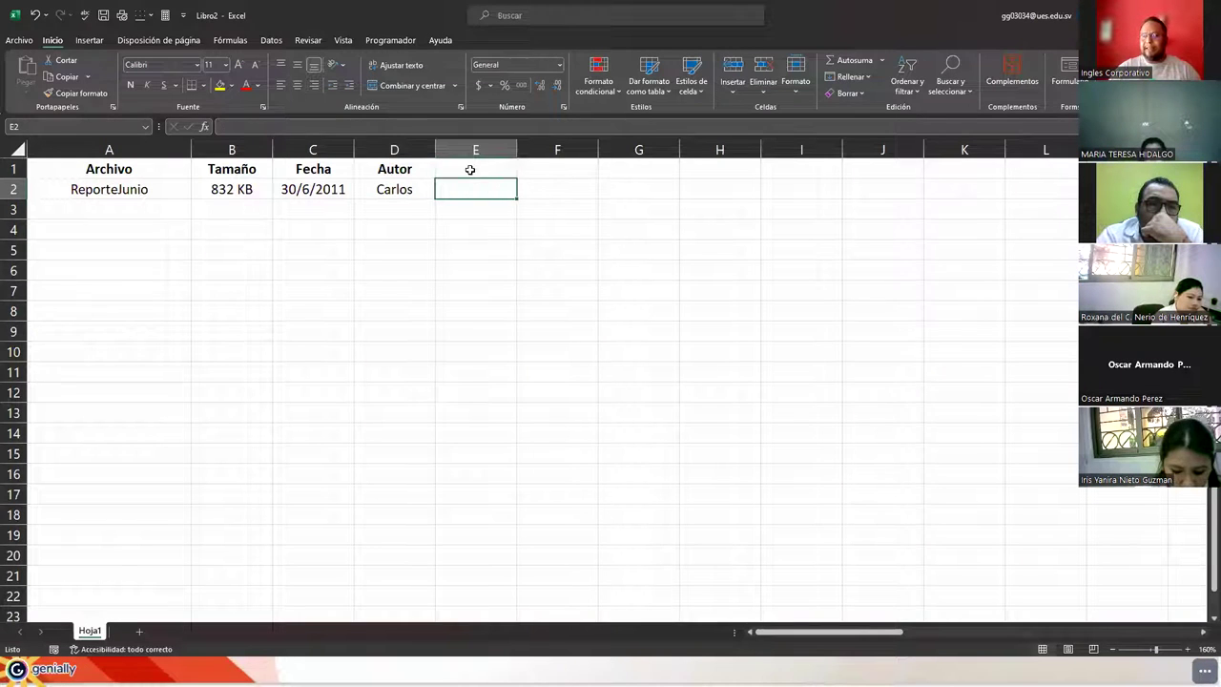
click(469, 169)
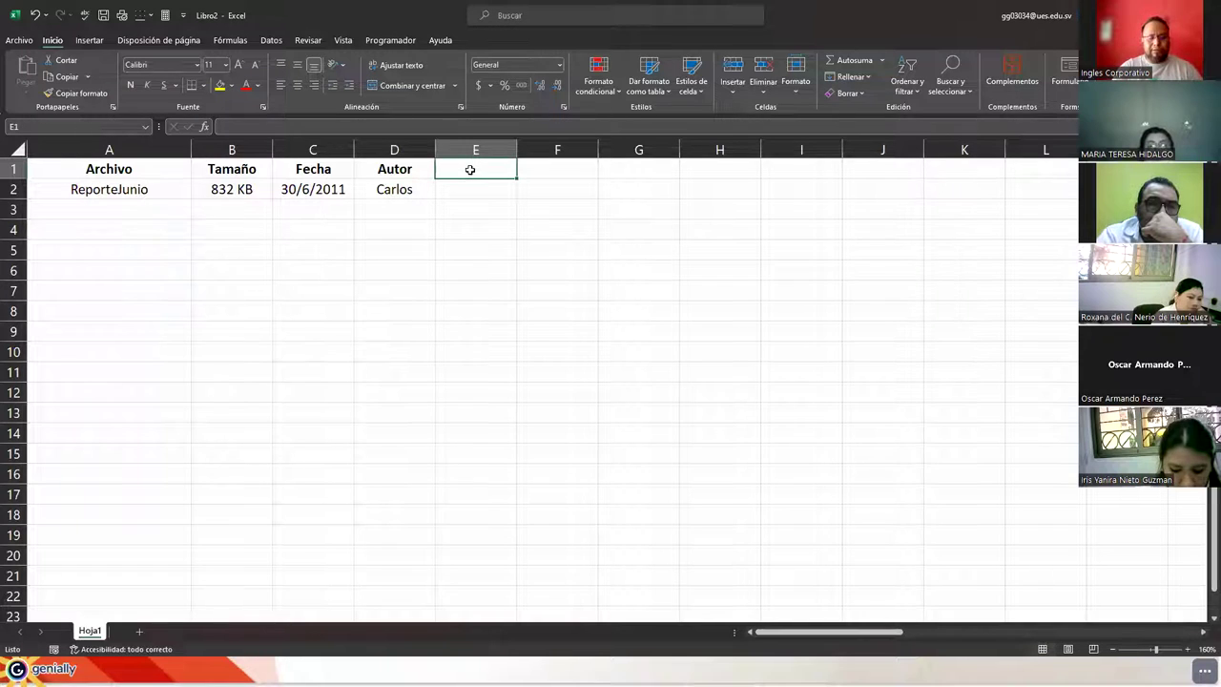
text(Vinculo)
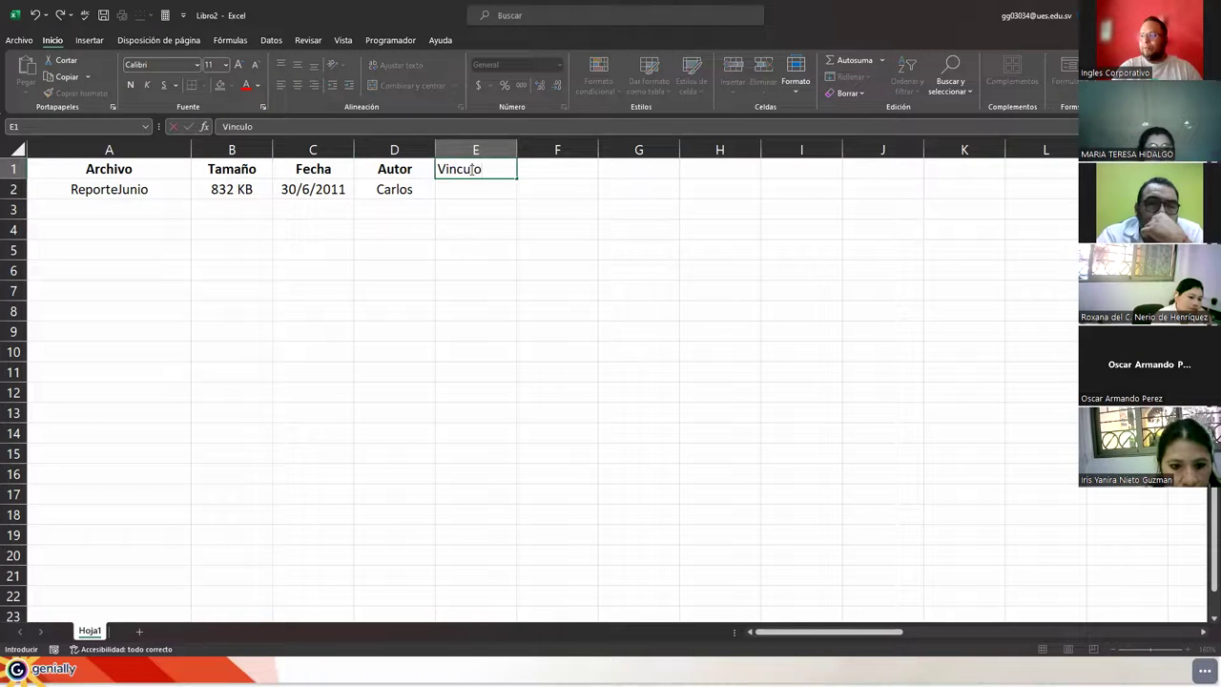
key(Return)
click(471, 169)
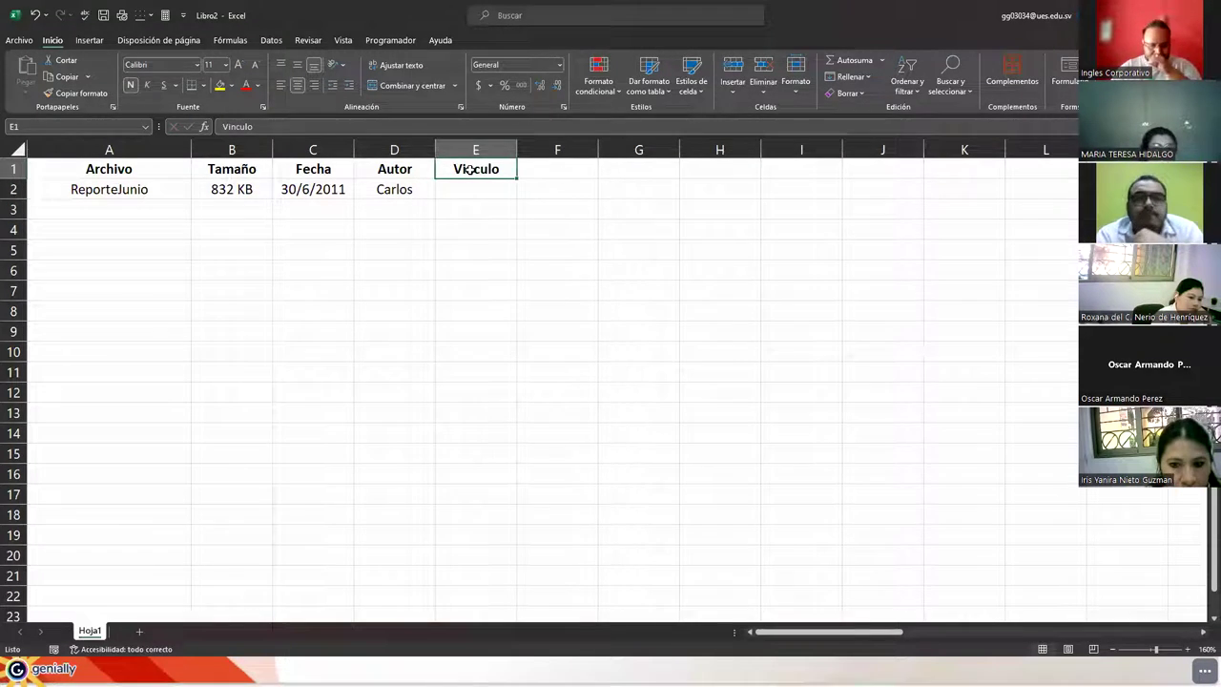
key(Right)
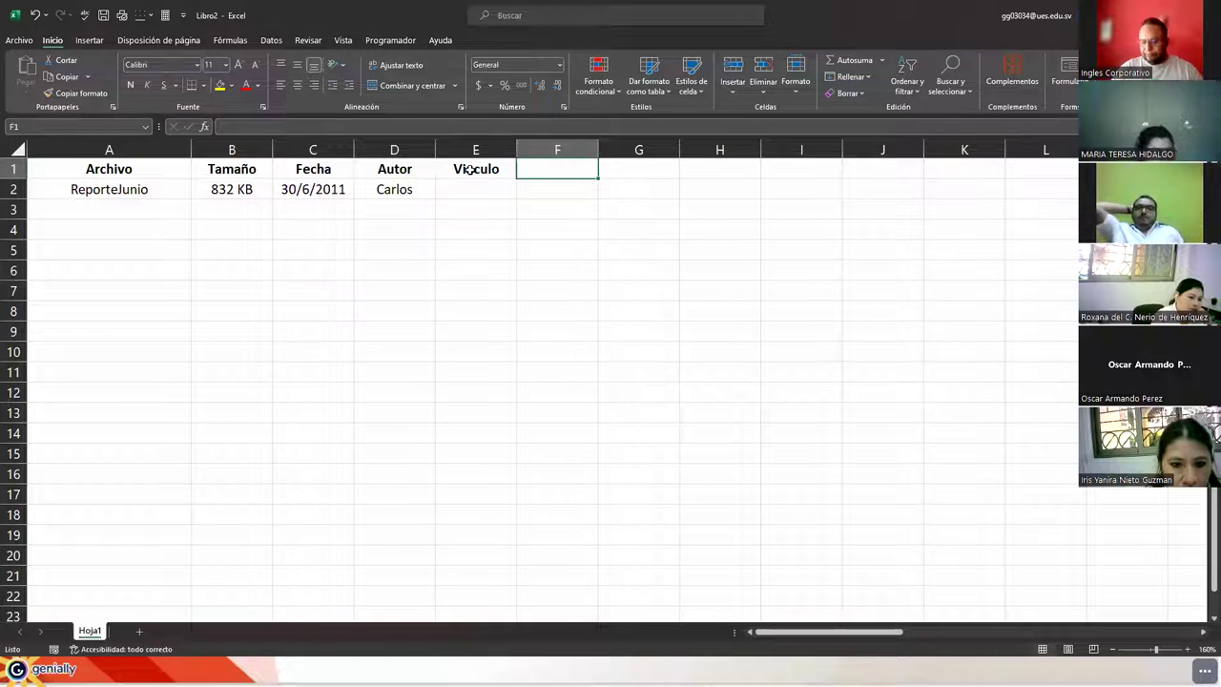
key(Down)
key(Left)
text(=)
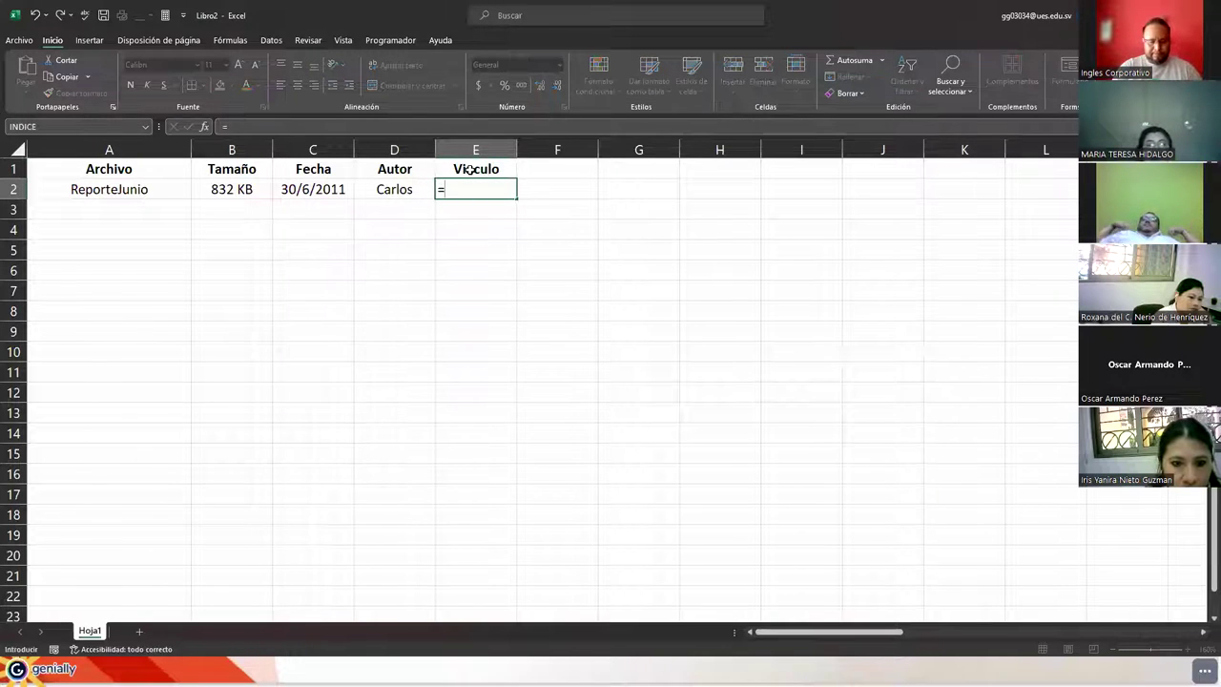
text(hi)
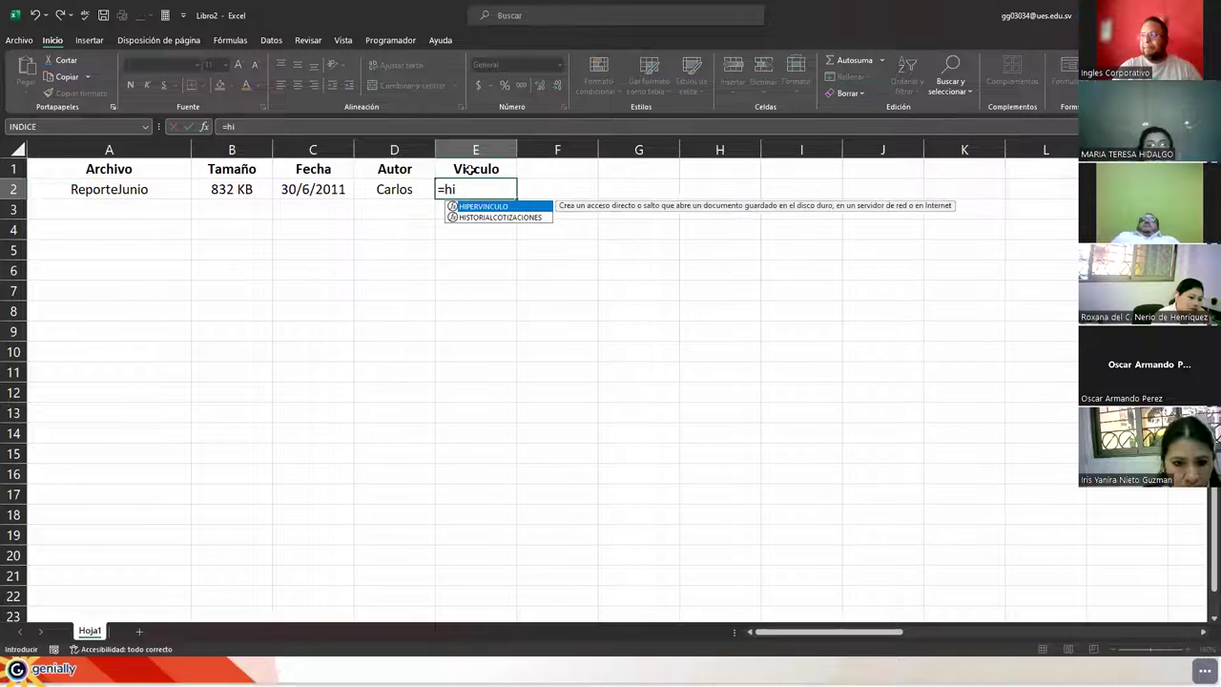
key(Tab)
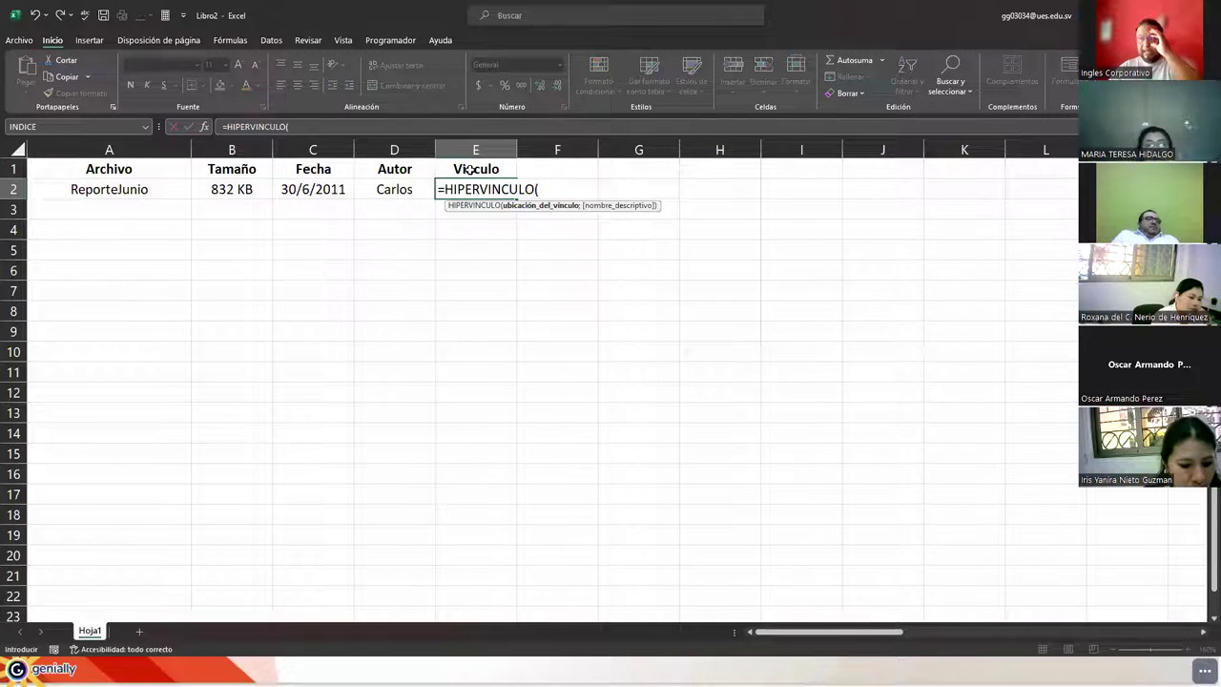
key(Escape)
Copy the full text of the BUSCARV formula in the Autor cell D2, leaving D2 unchanged
click(382, 190)
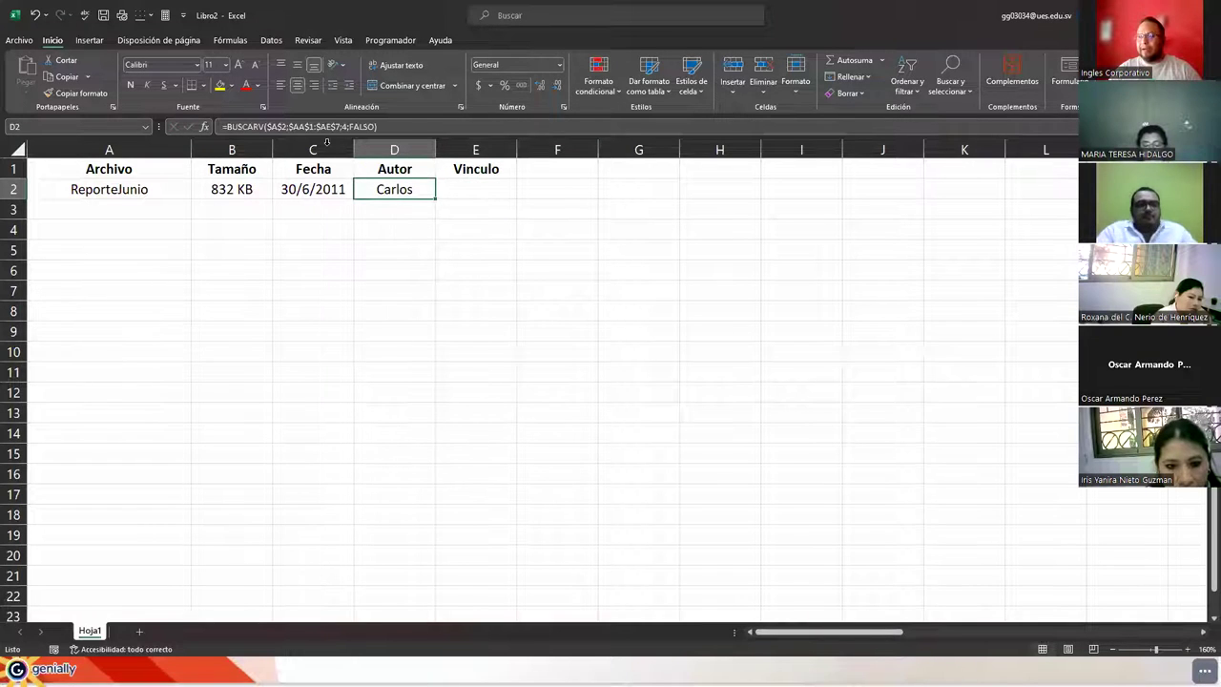
click(225, 126)
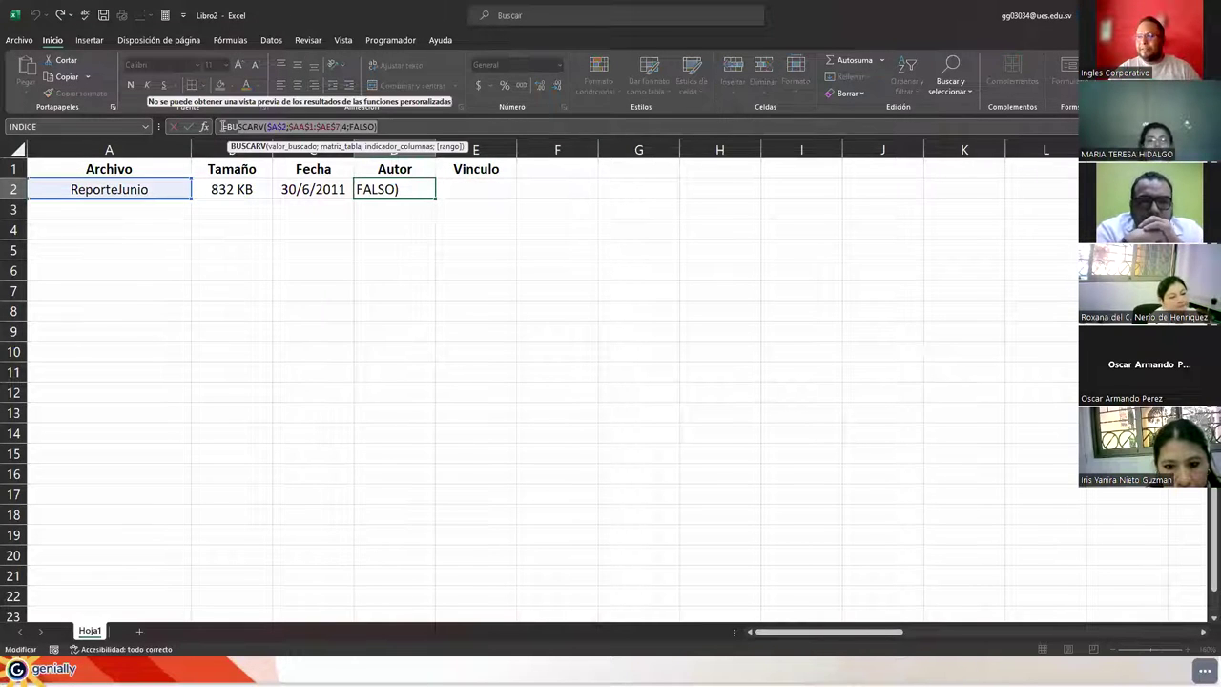
drag(225, 126, 378, 126)
click(466, 185)
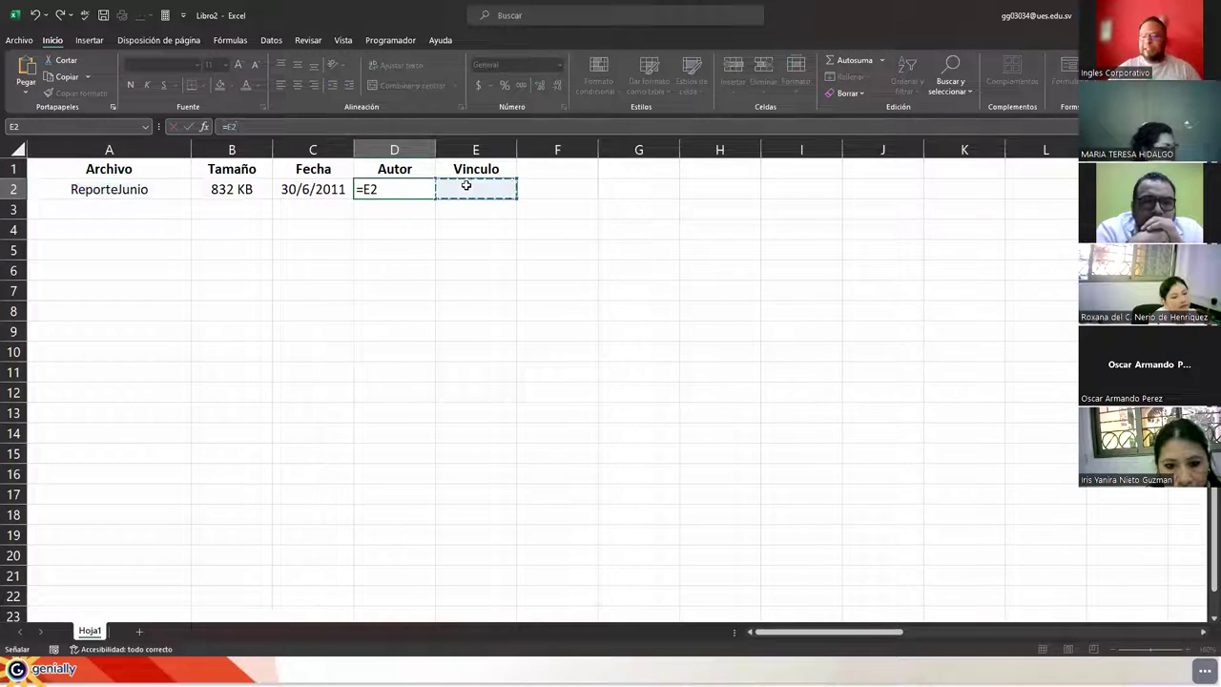
key(Escape)
text(=)
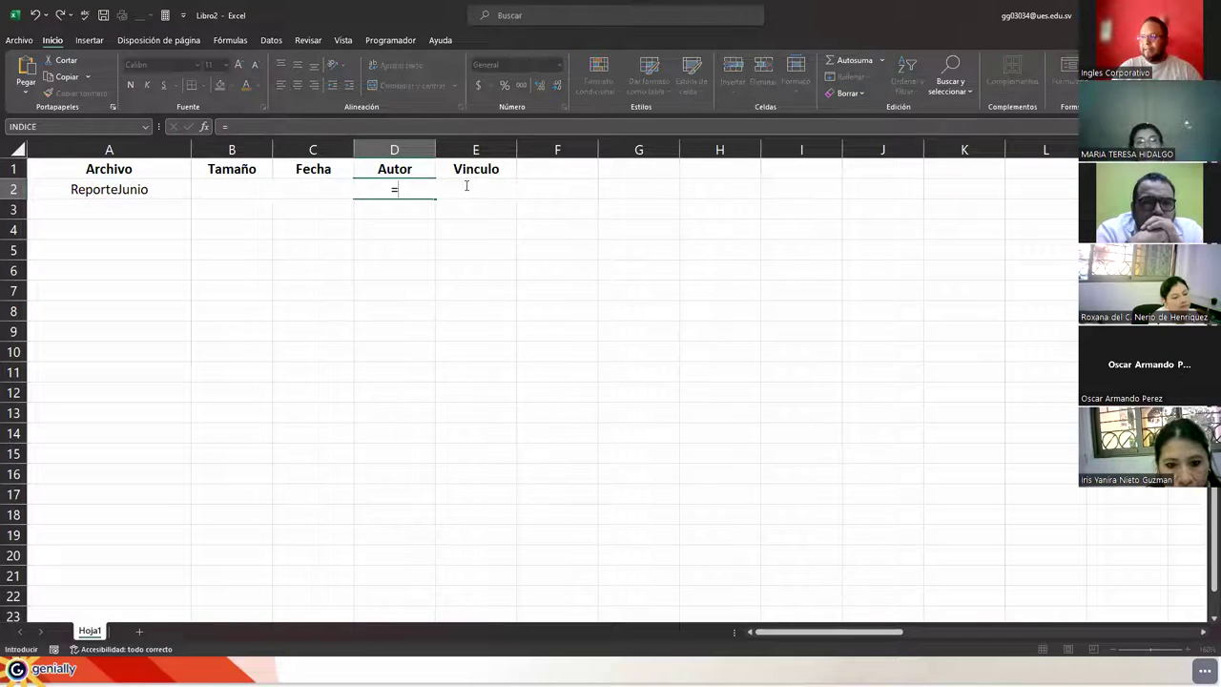
key(Escape)
Start a HIPERVINCULO formula in E2 and paste =BUSCARV($A$2;$AA$1:$AE$7;4;FALSO) as its link location
click(466, 185)
text(=)
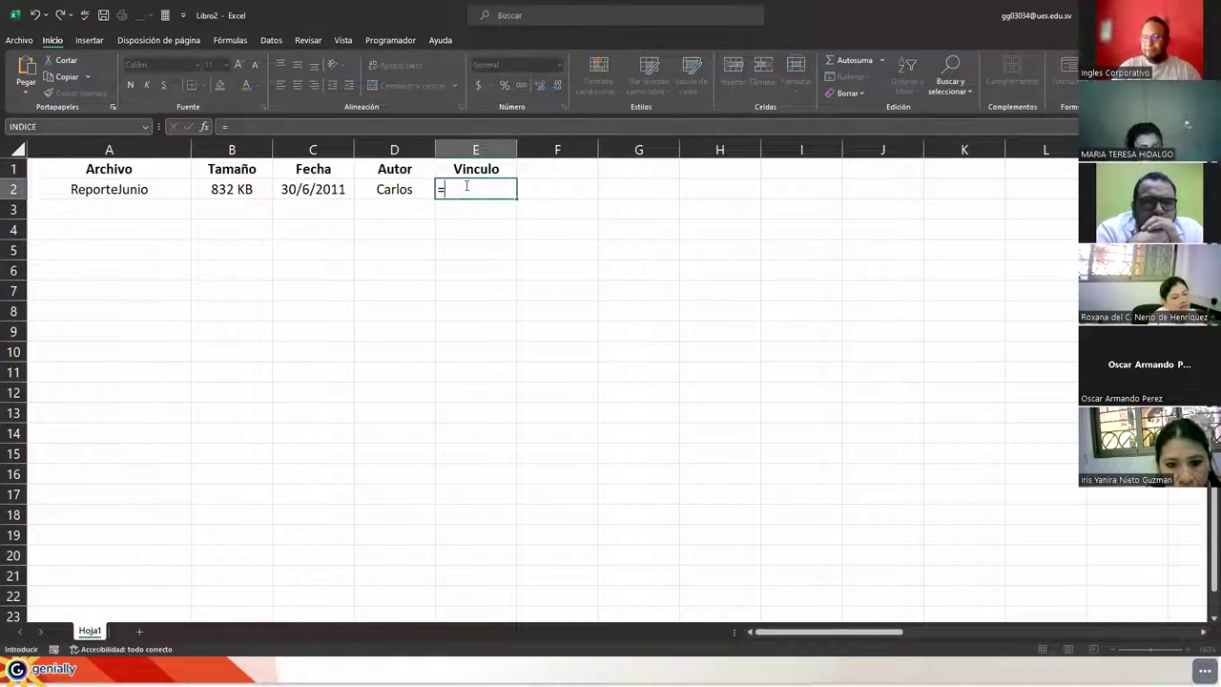
text(h)
key(BackSpace)
text(hiper)
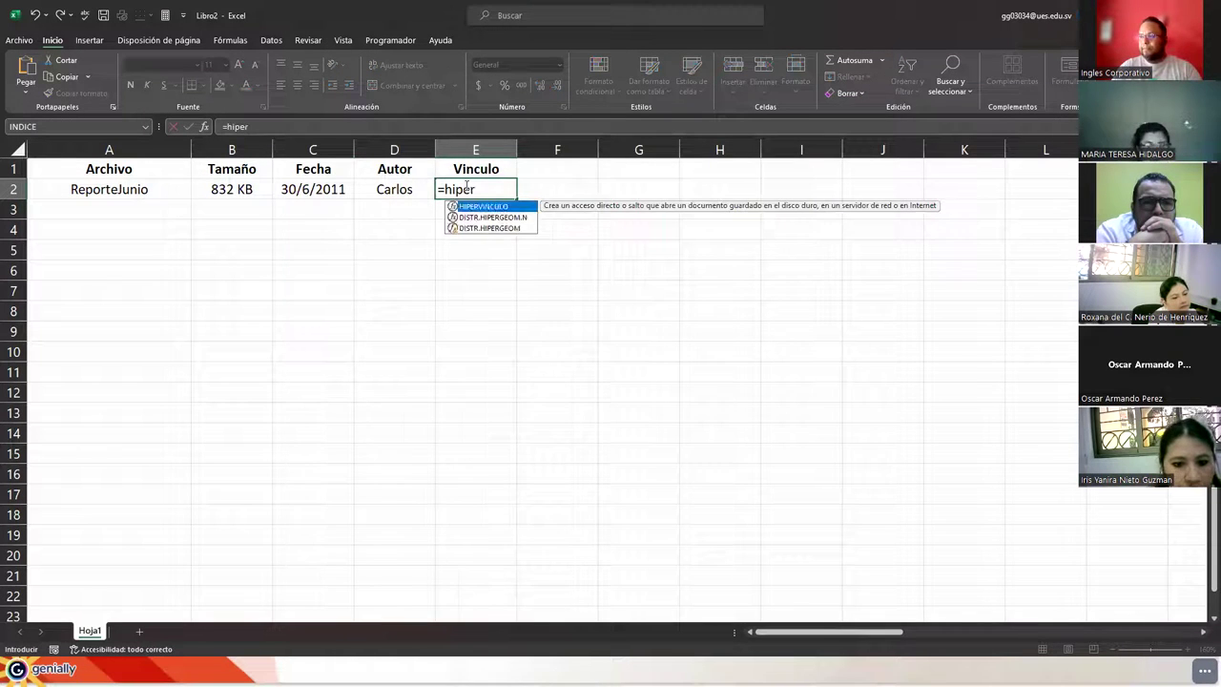
key(Tab)
text(=BUSCARV($A$2;$AA$1:$AE$7;4;FALSO))
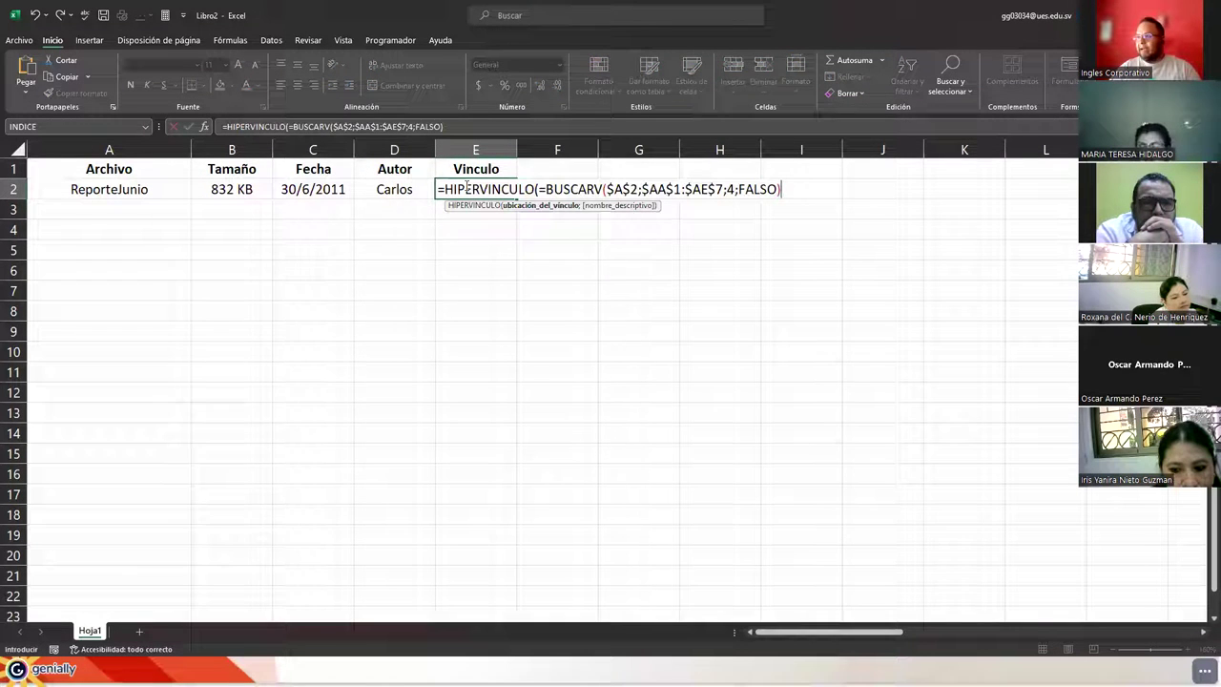
Set the BUSCARV column index in the E2 formula to 5 and add the closing parenthesis of HIPERVINCULO
click(736, 191)
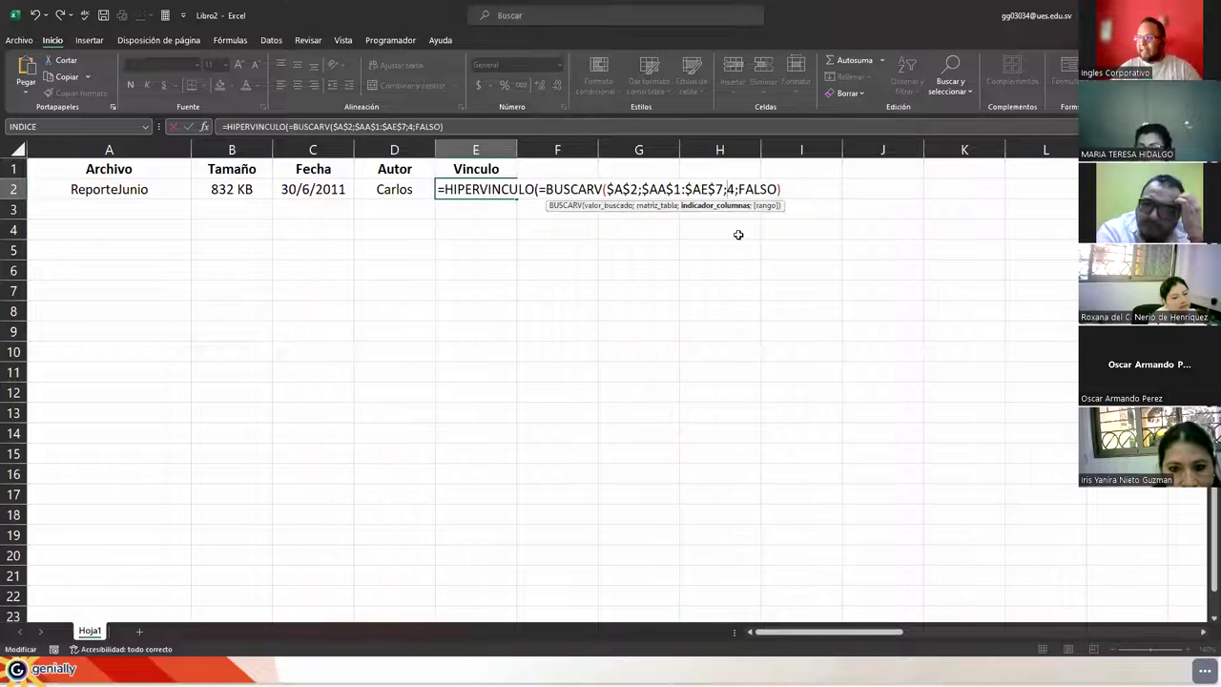
key(BackSpace)
text(5)
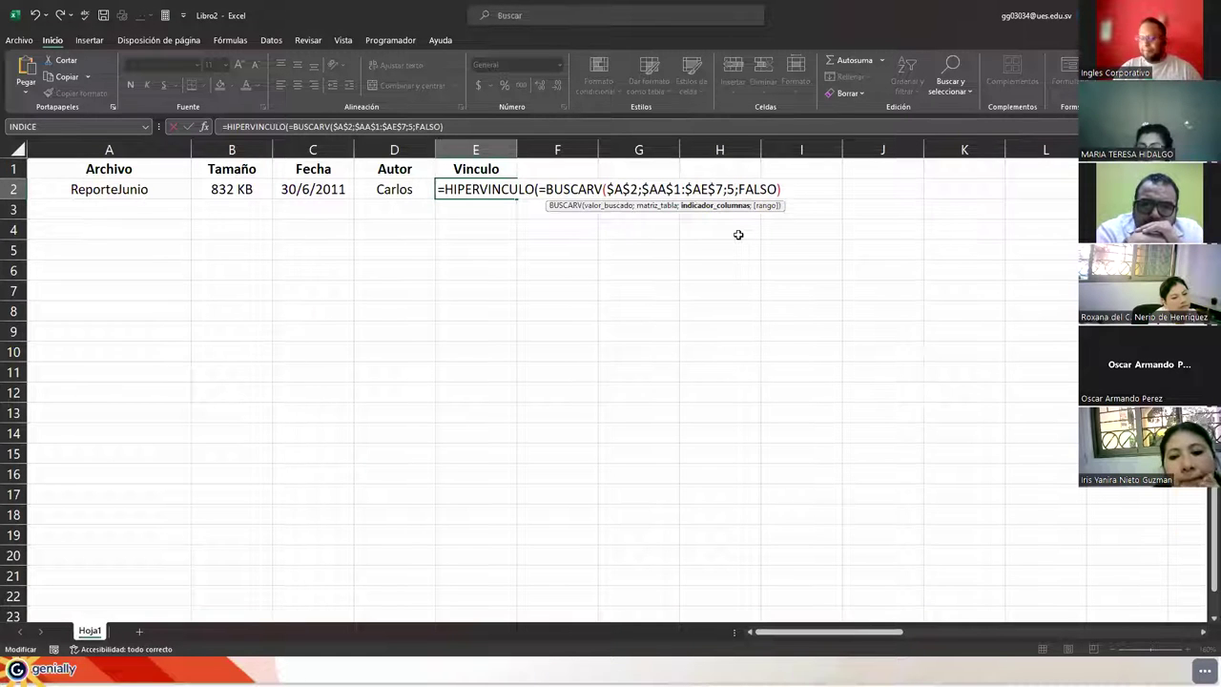
key(End)
text())
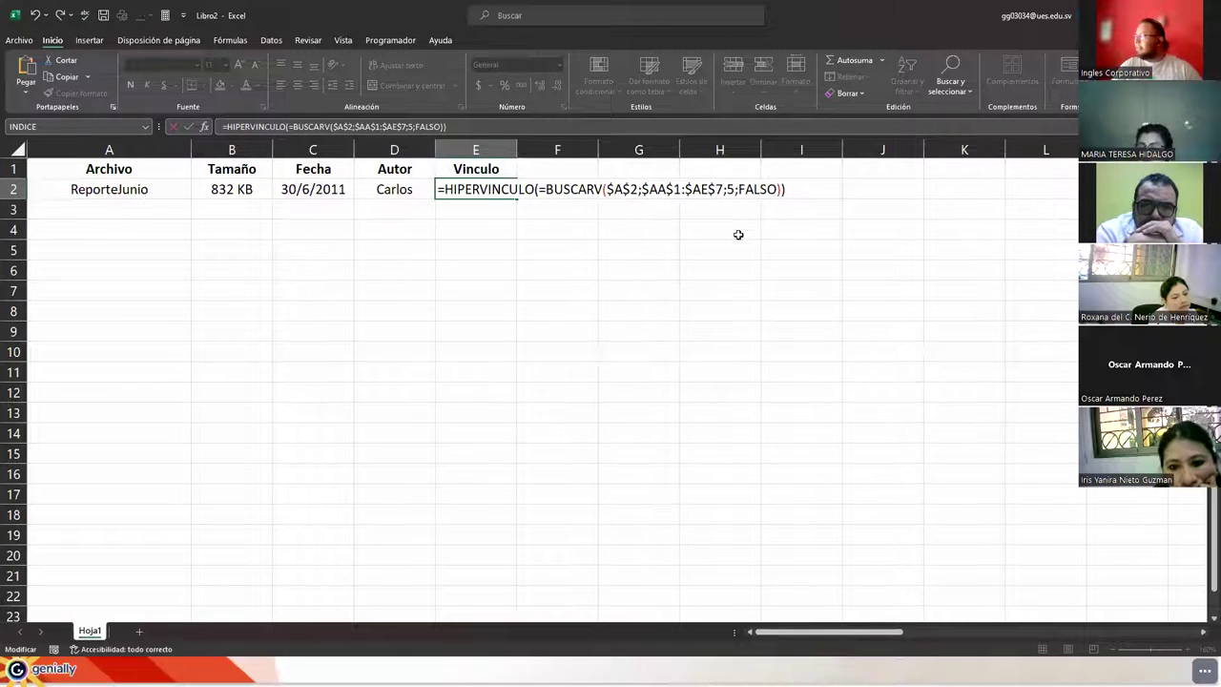
Remove the extra equals sign before BUSCARV in E2, enter the formula, and fit column E to its content
key(Return)
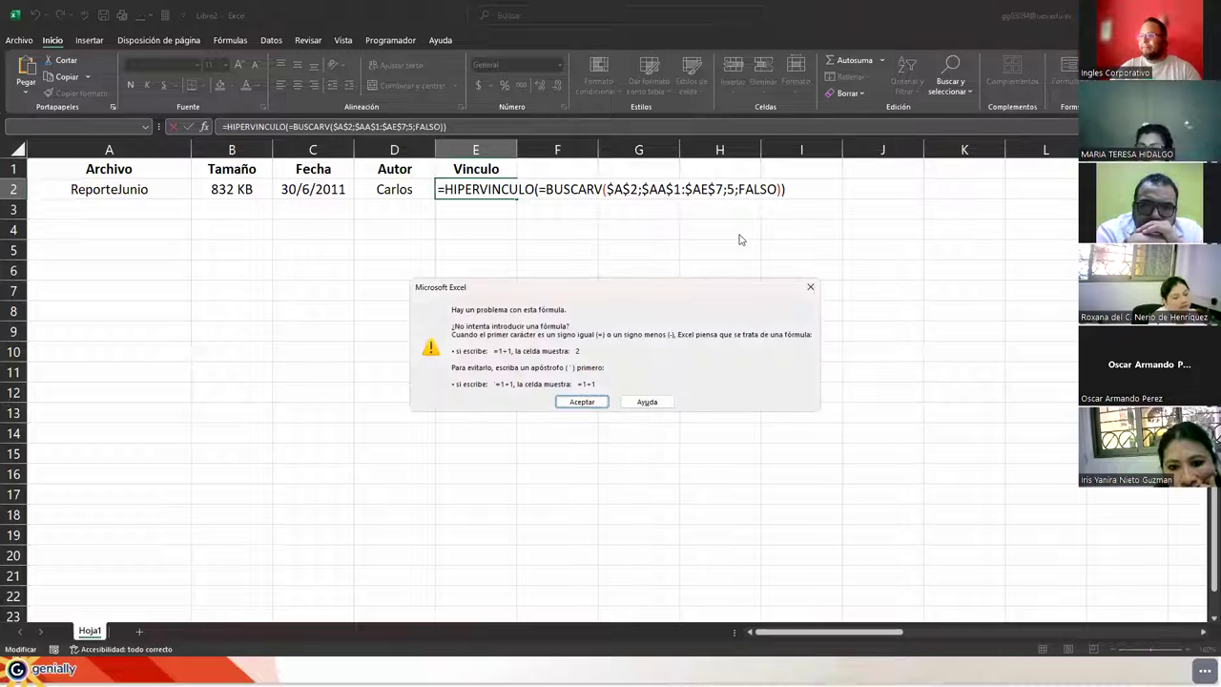
click(584, 402)
key(Delete)
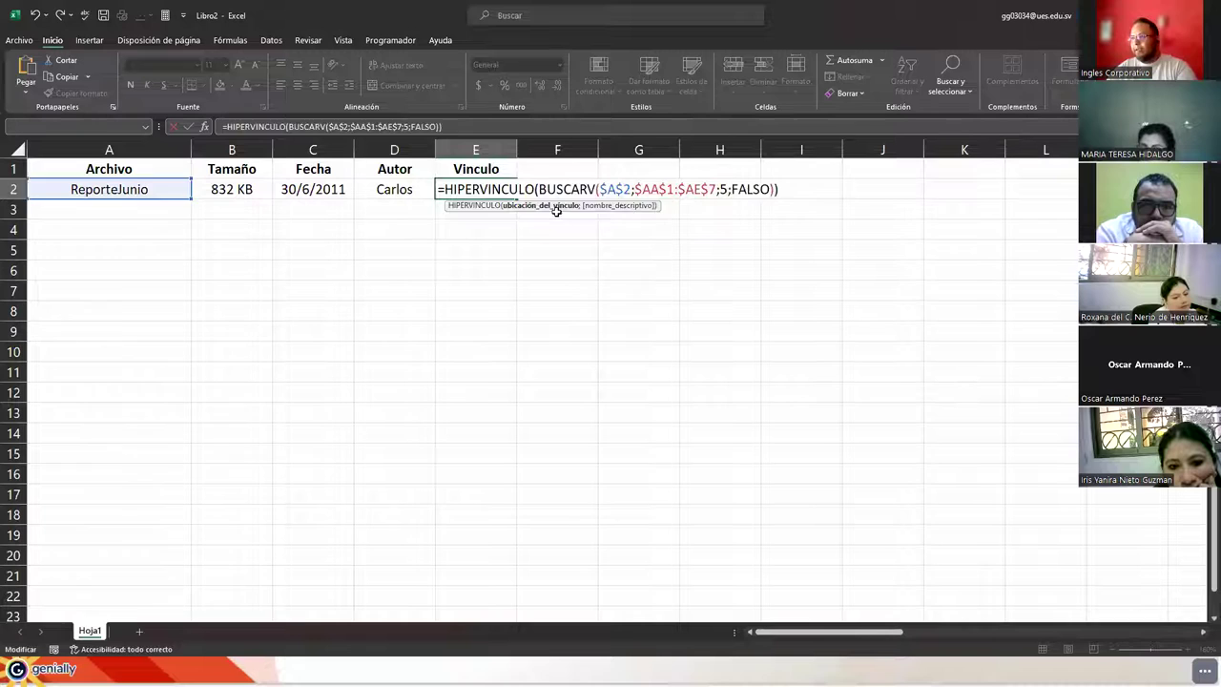
key(Return)
double_click(516, 150)
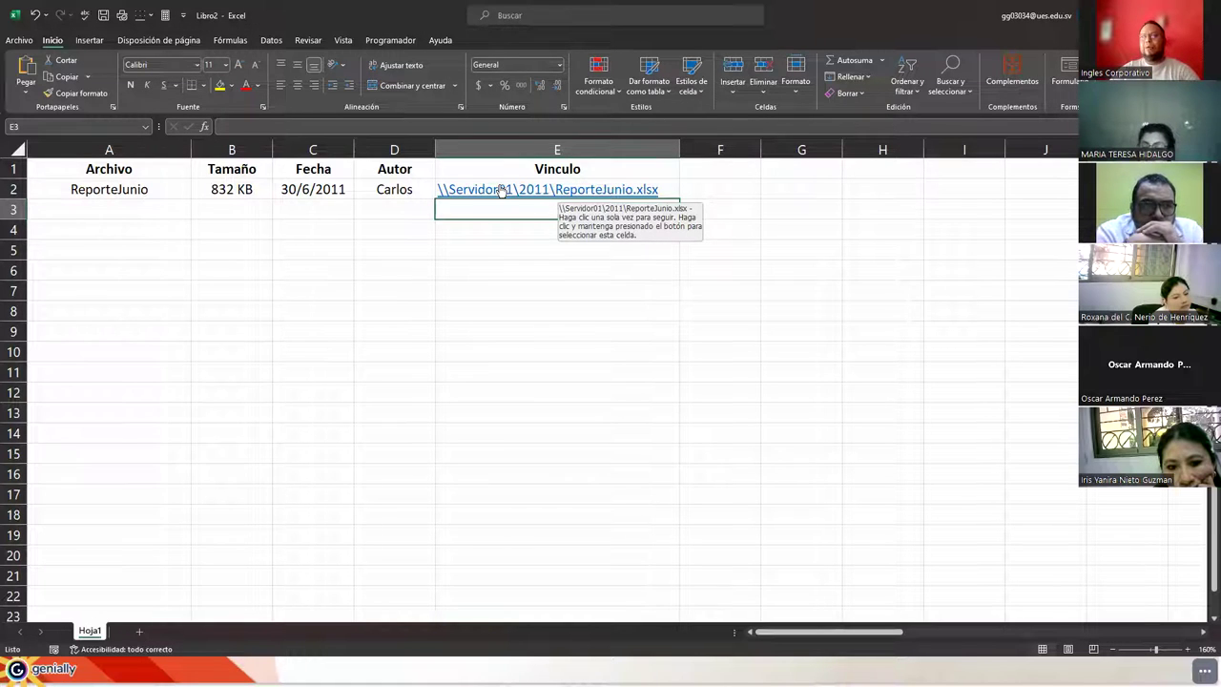
Test the lookup row by choosing ReporteMarzo, ReporteMayo and ReporteEnero in A2, and review the range A1:E2
click(72, 192)
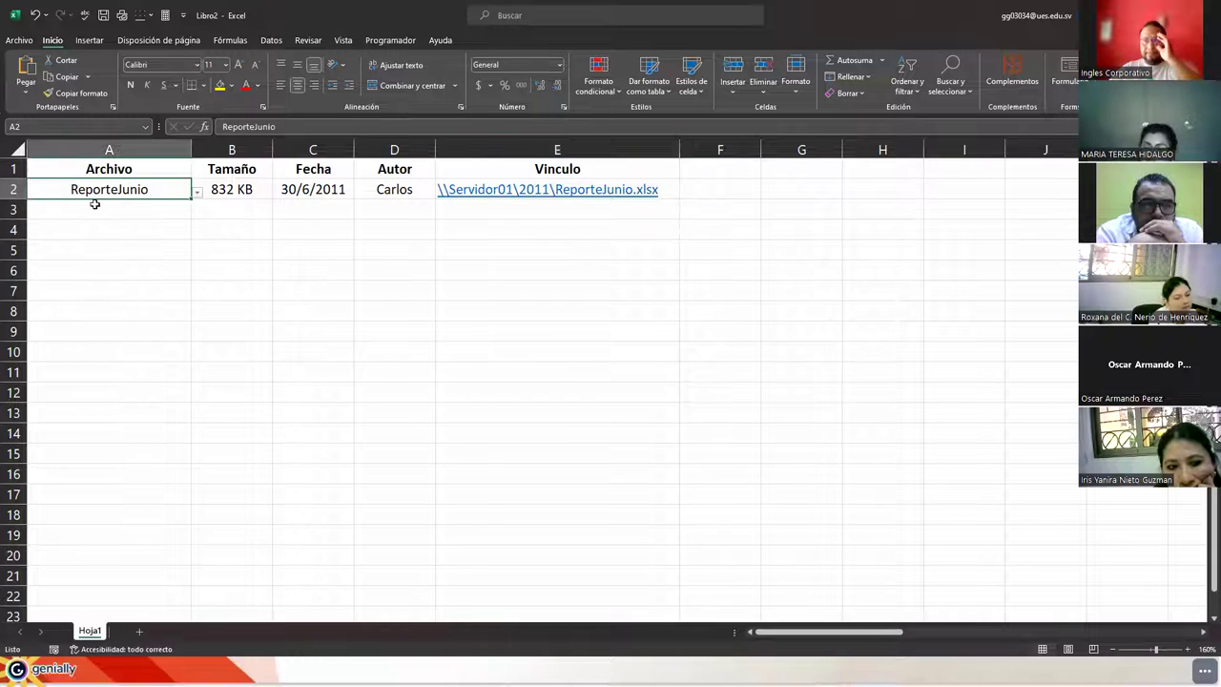
click(197, 193)
click(109, 233)
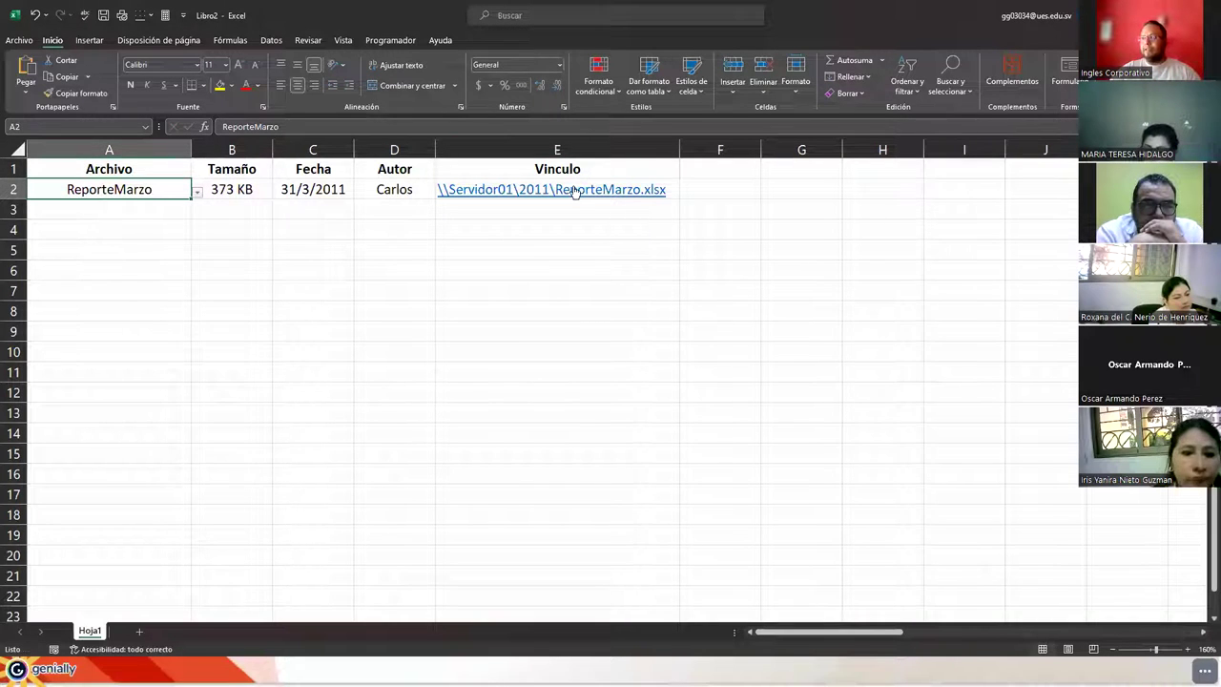
click(198, 192)
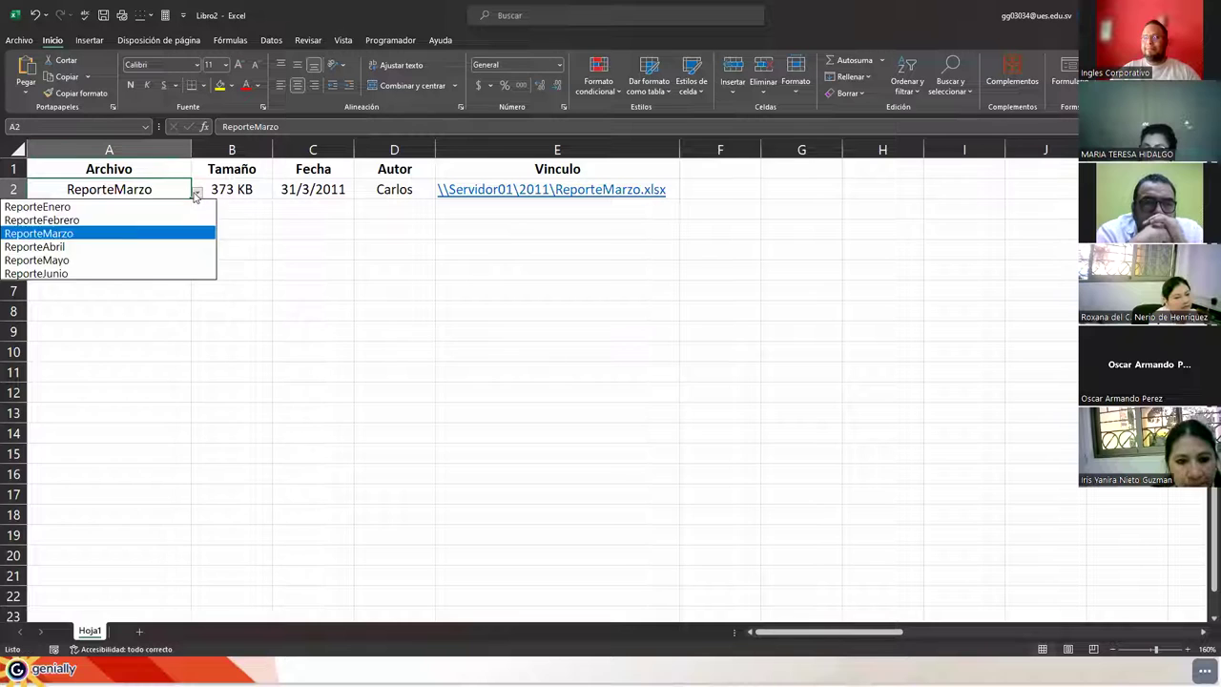
click(100, 262)
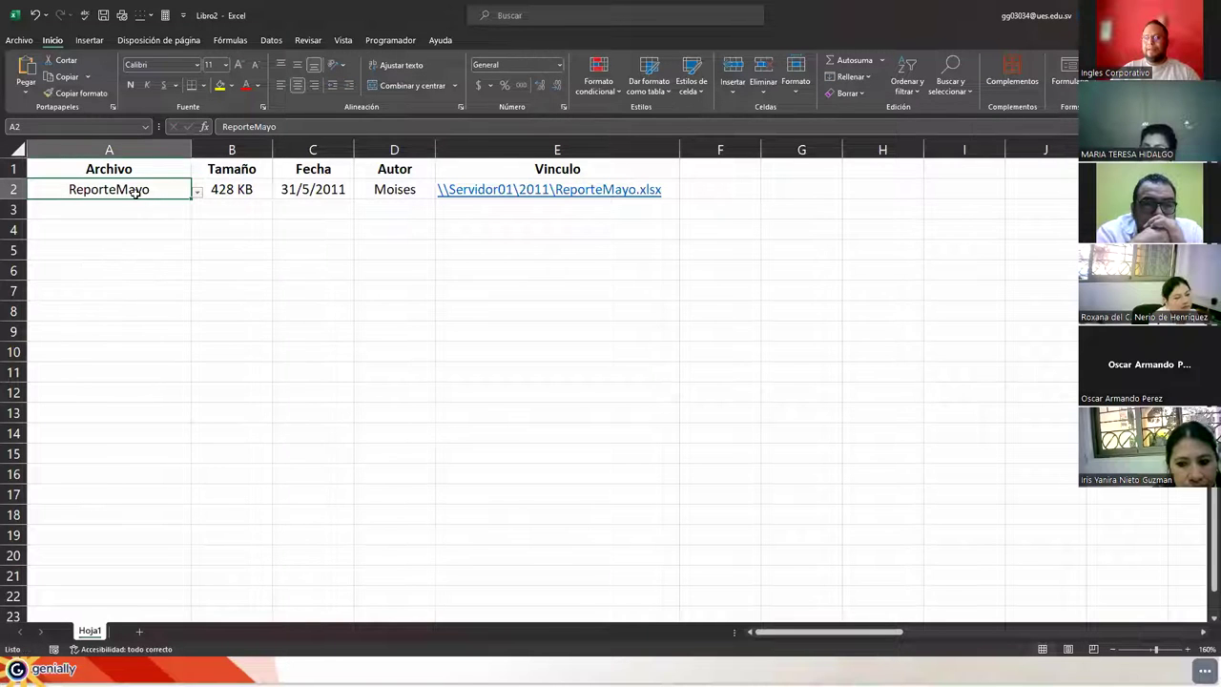
click(197, 196)
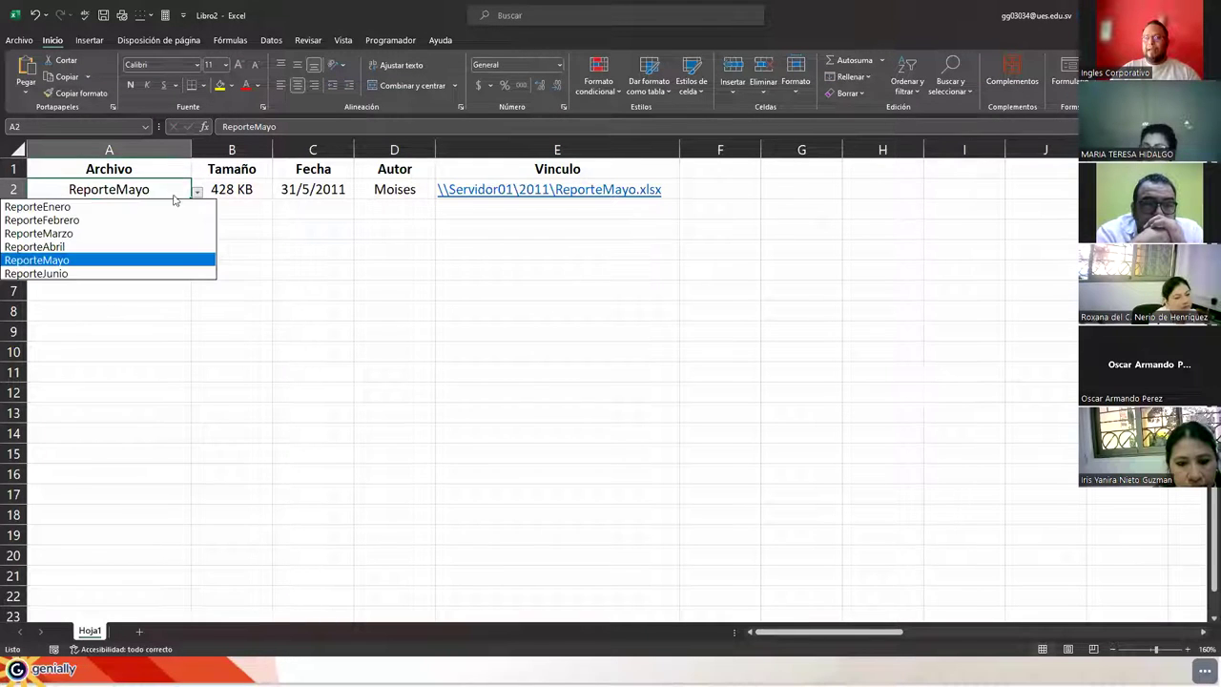
click(90, 205)
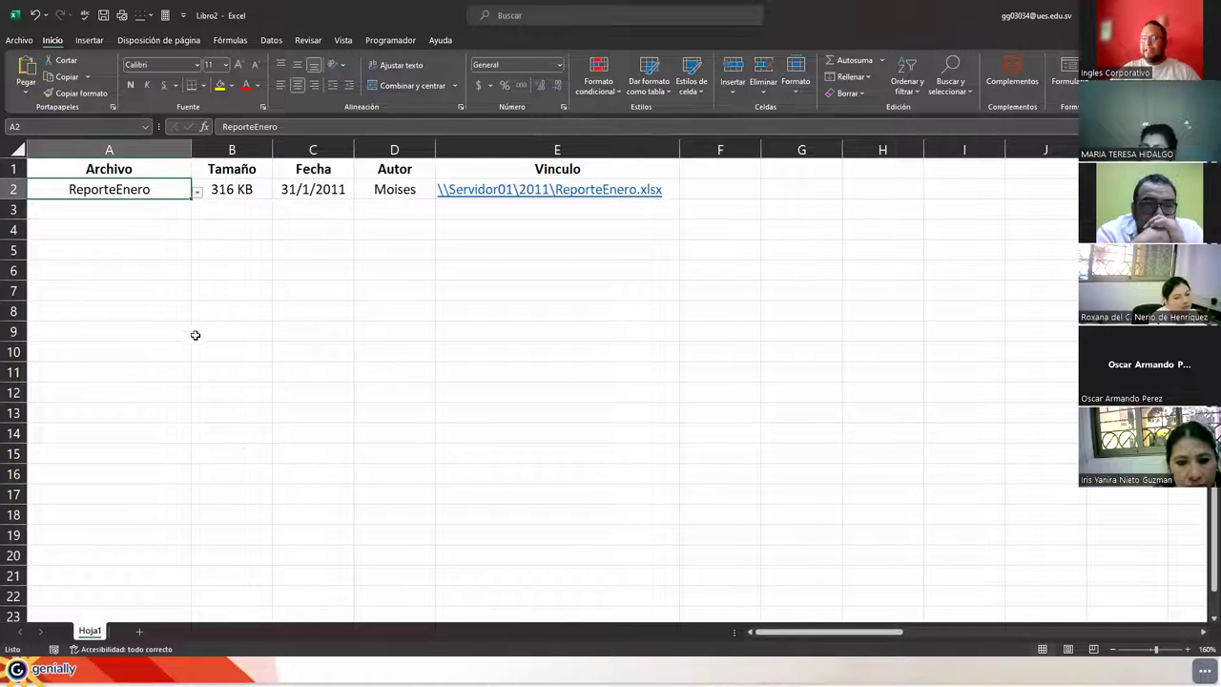
drag(74, 169, 640, 191)
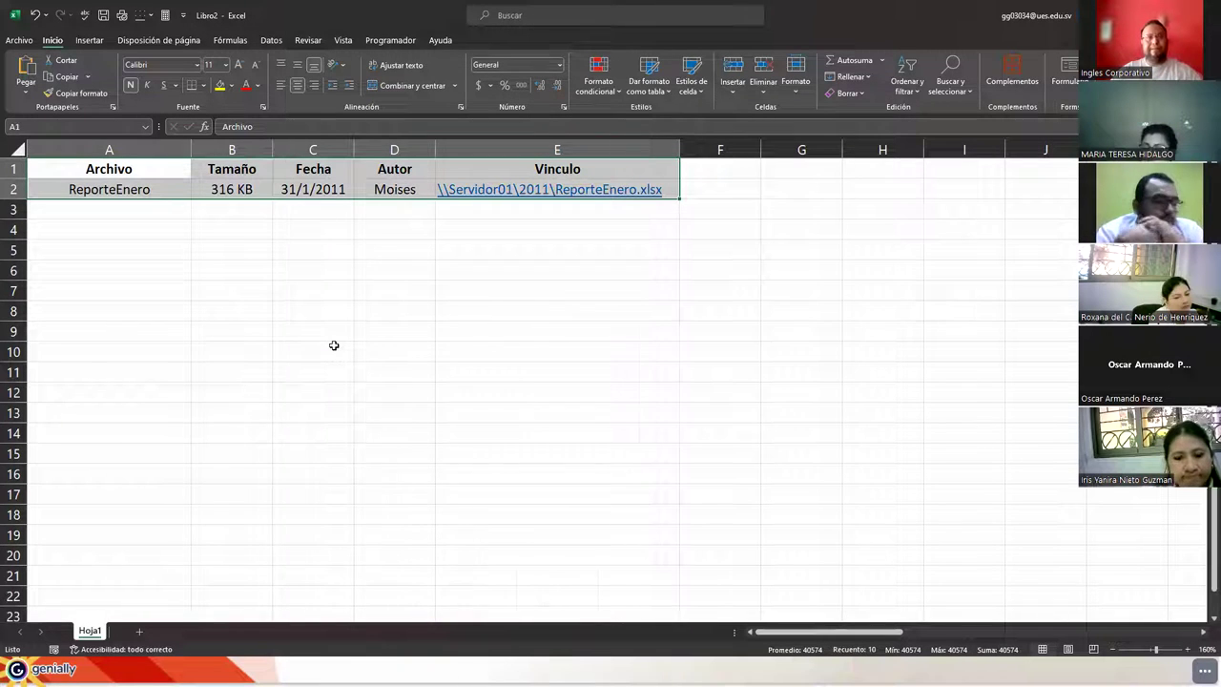
click(237, 286)
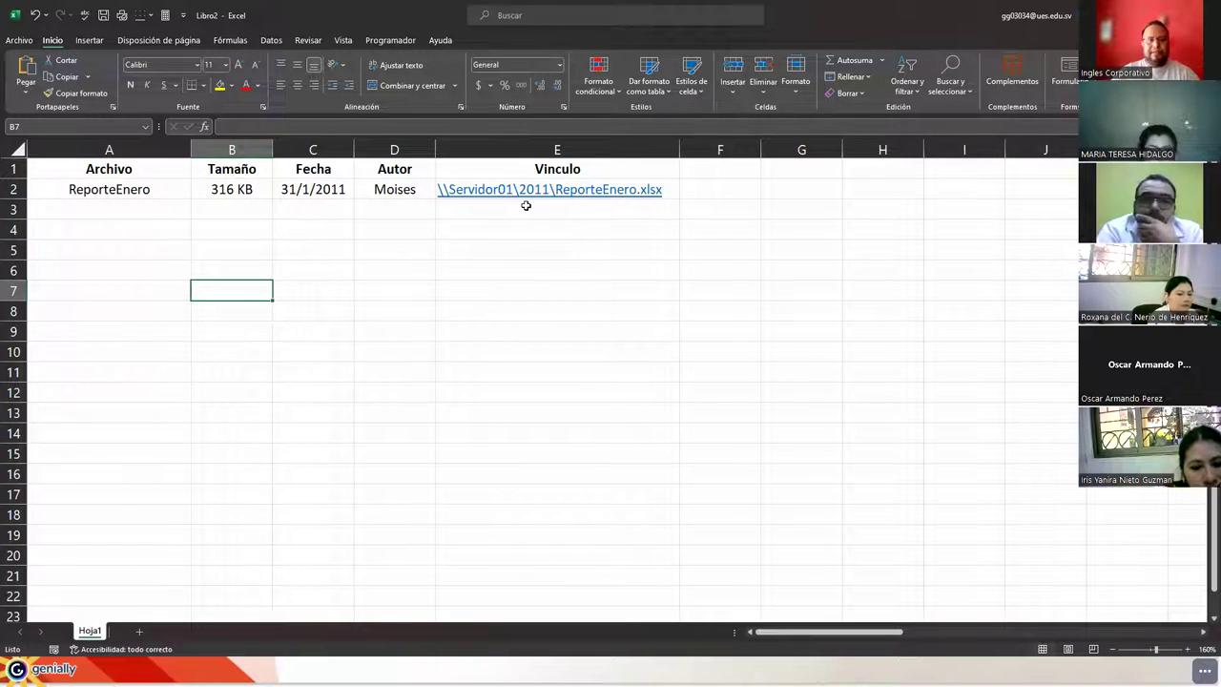
Recheck the lookup row by switching A2 to ReporteMayo, ReporteFebrero and back to ReporteEnero
click(150, 194)
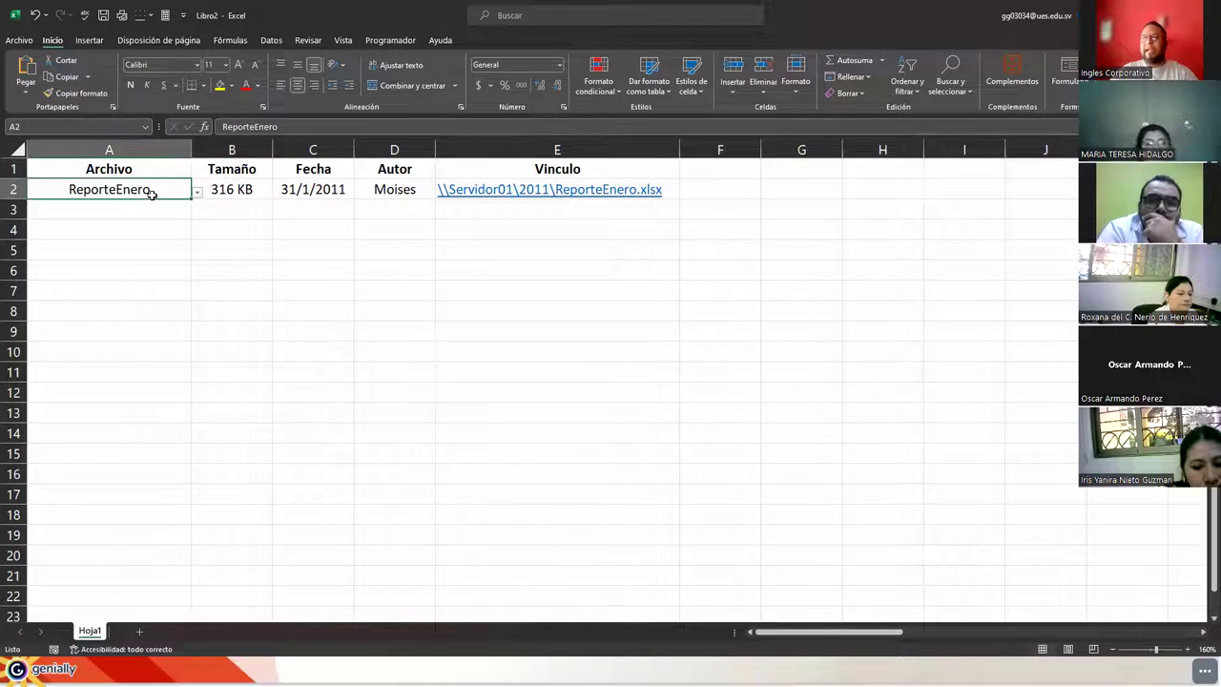
click(197, 195)
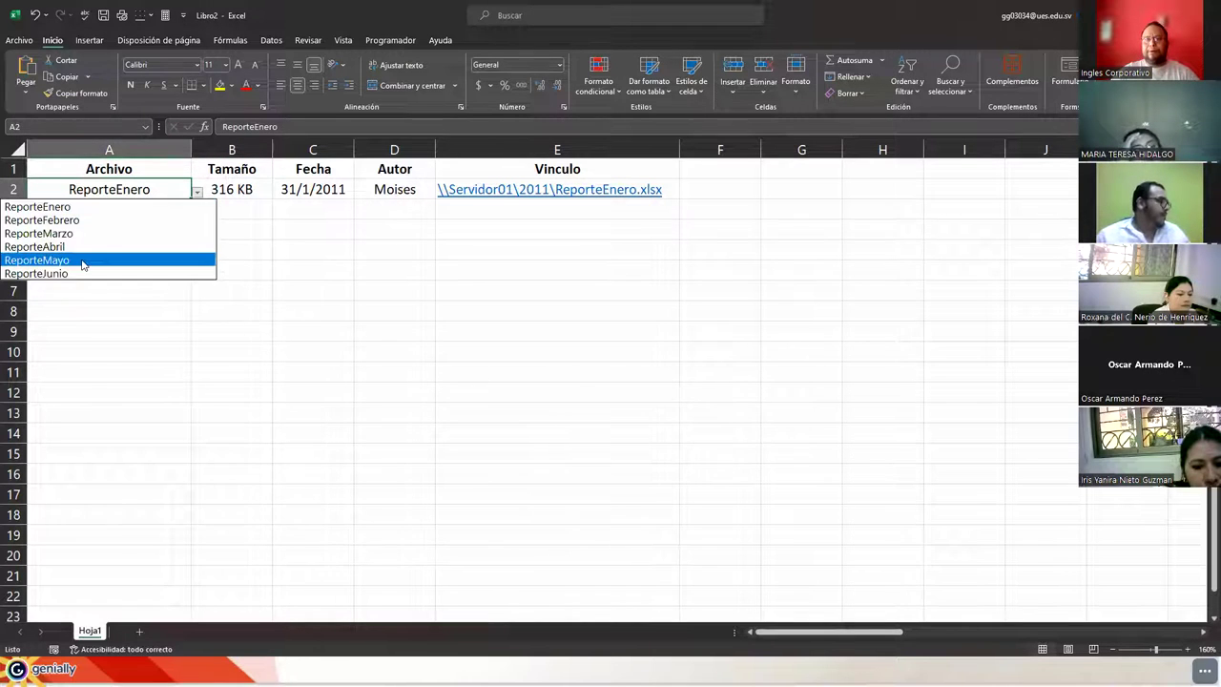
click(82, 264)
click(197, 193)
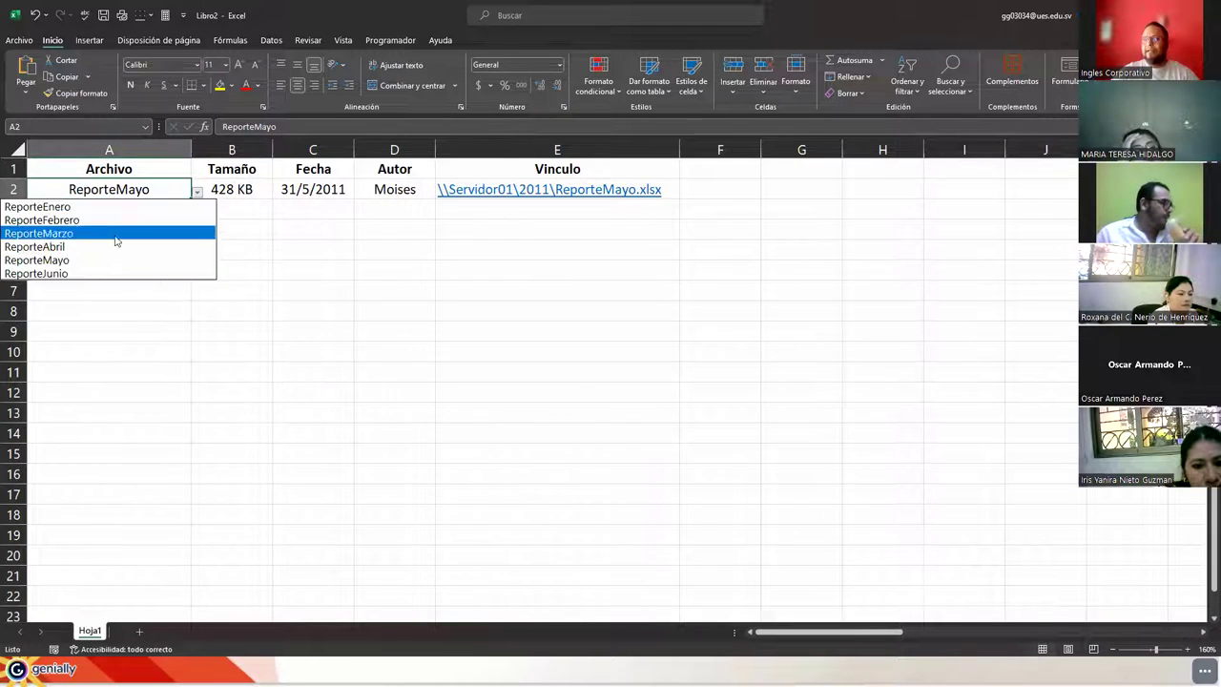
click(205, 220)
click(198, 192)
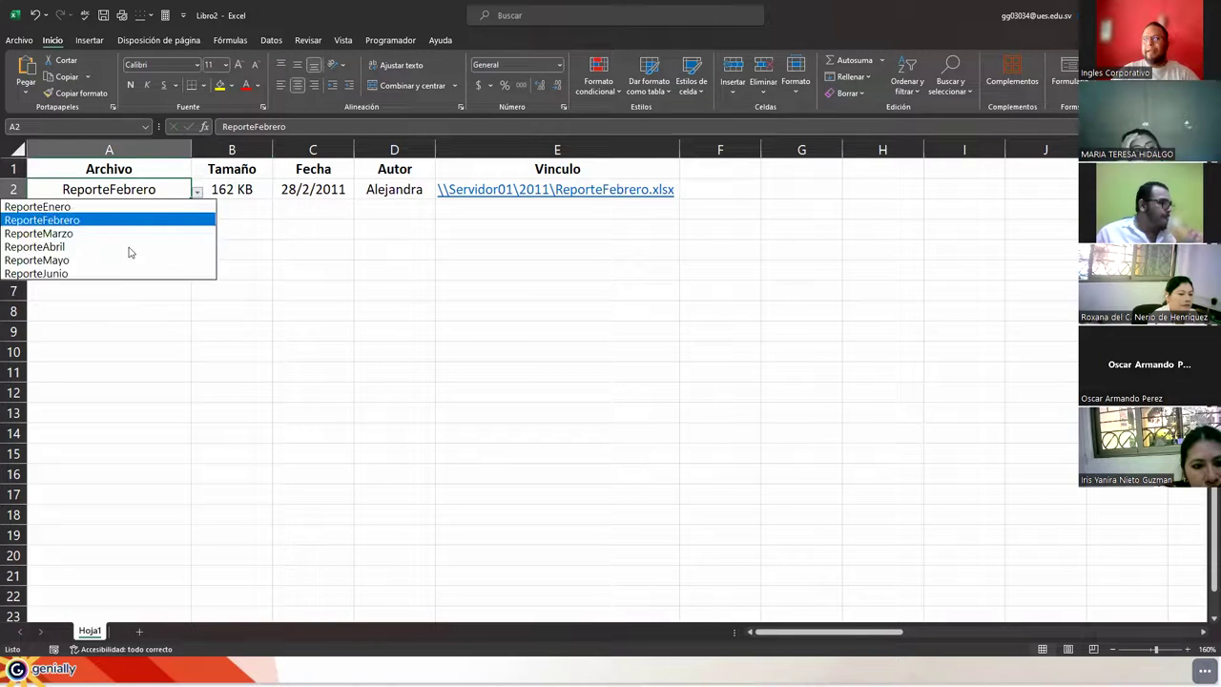
click(40, 206)
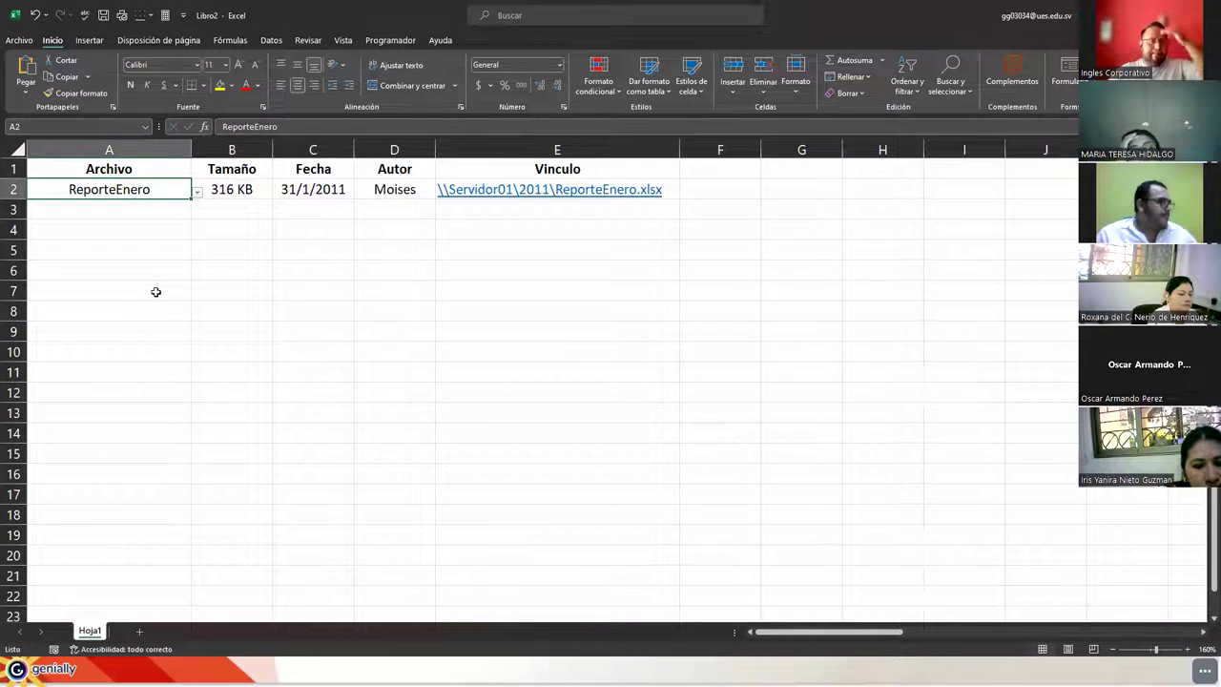
Inspect the BUSCARV formula in B2 and go over to the source table's file names in column AA
click(231, 188)
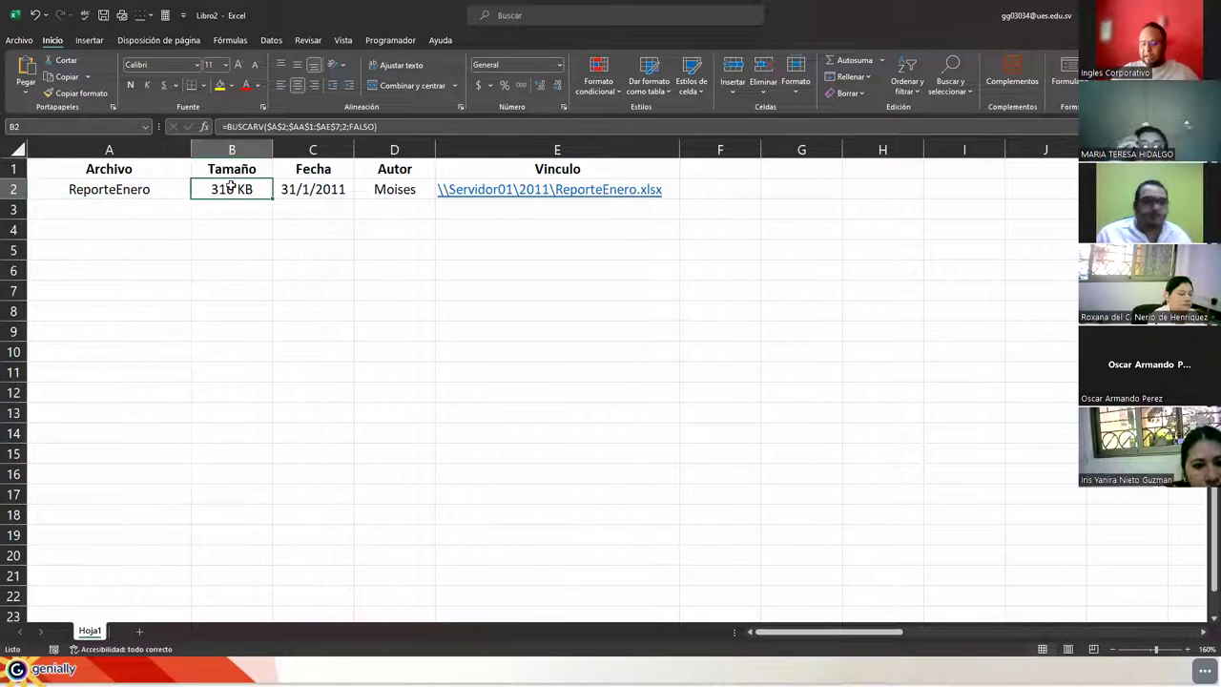
key(ctrl+Right)
key(ctrl+Right)
key(Down)
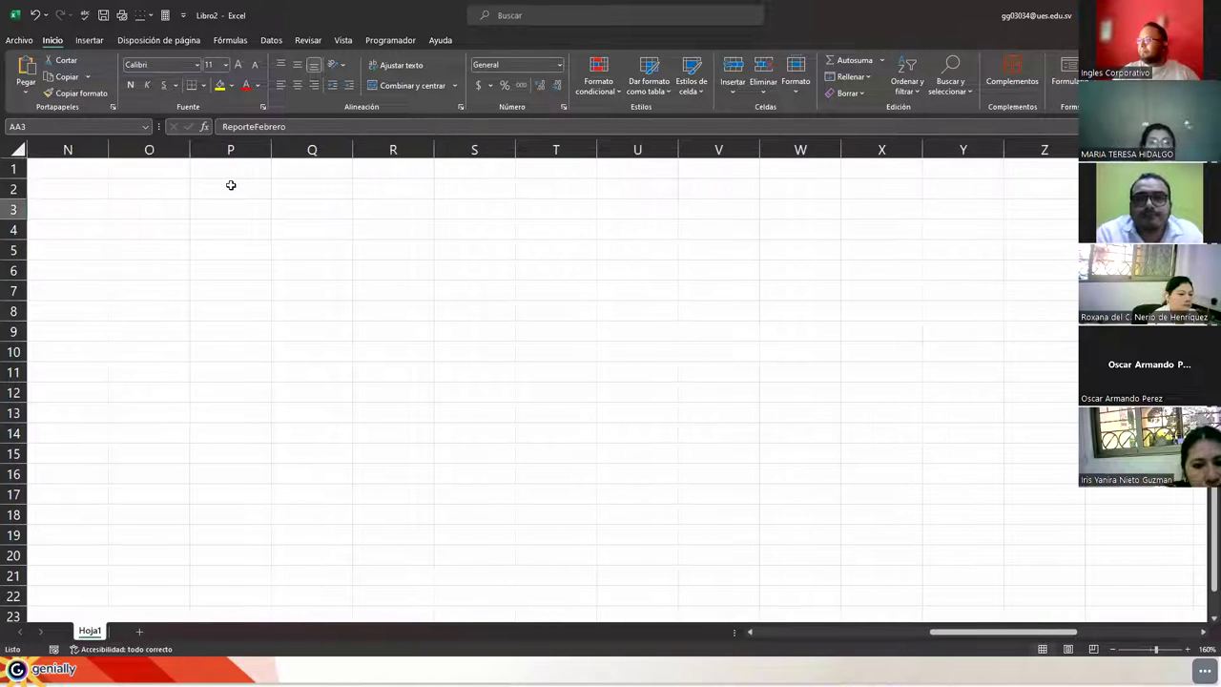
key(Down)
key(Down)
key(Down)
key(Left)
key(Left)
key(Left)
key(Up)
key(Up)
key(Up)
key(Up)
key(Up)
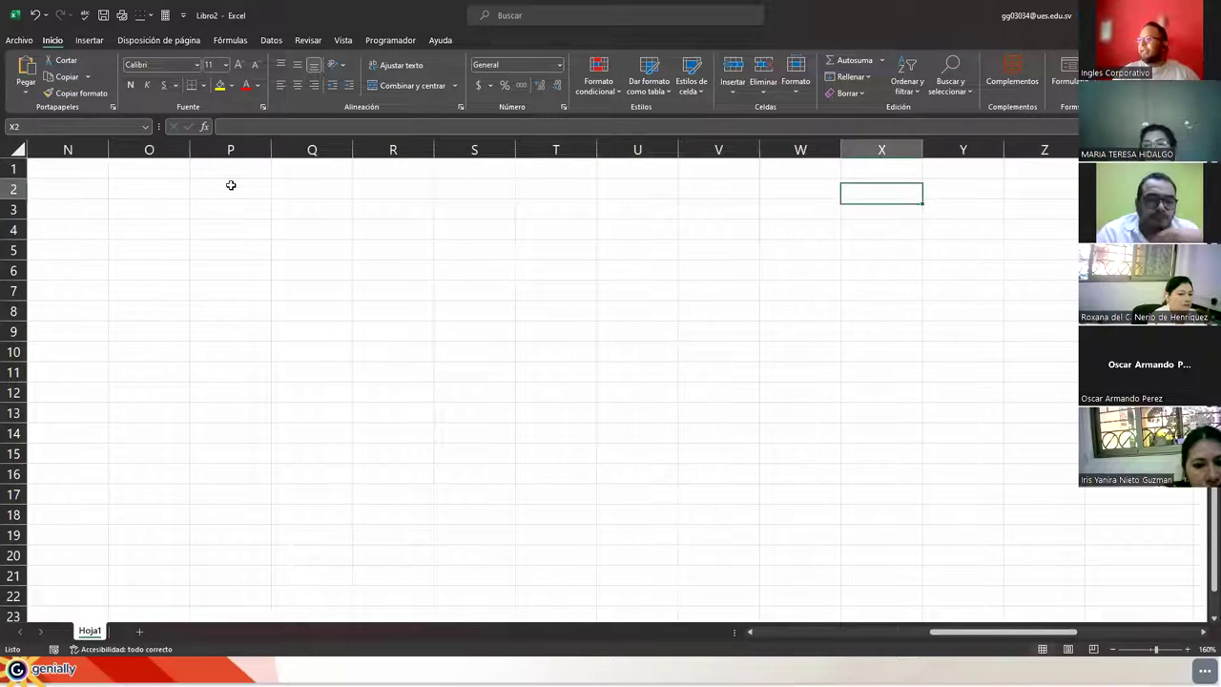
key(Down)
key(Right)
text(reporte)
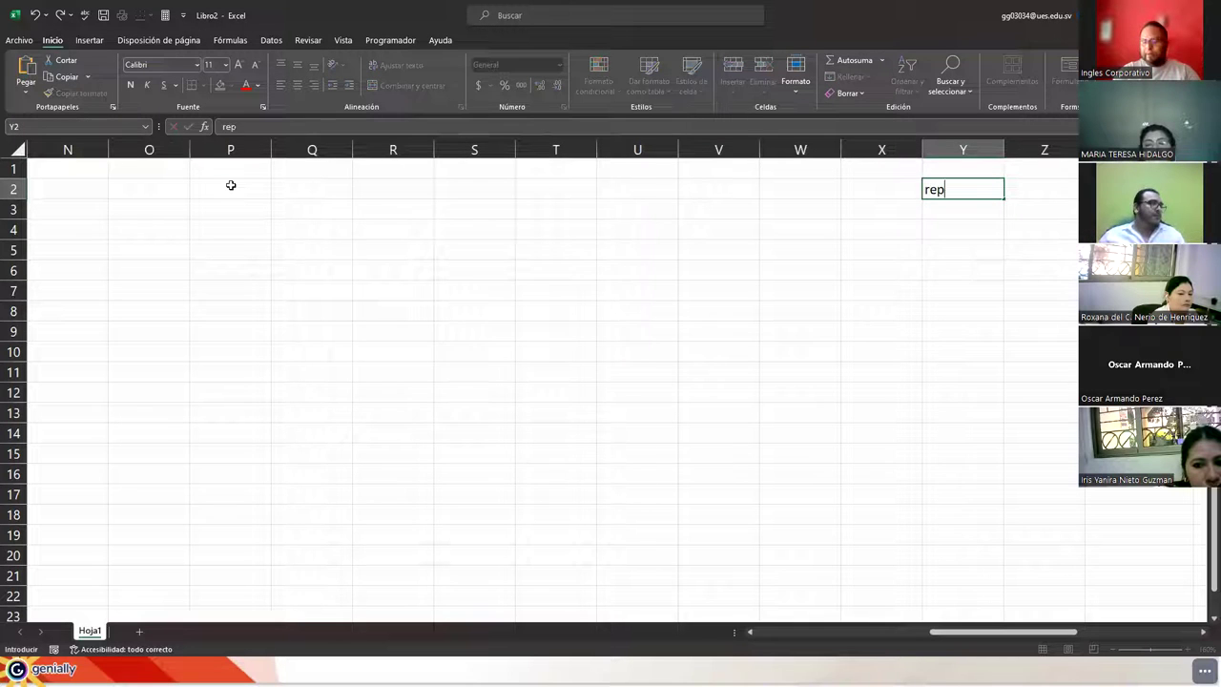
key(BackSpace)
key(BackSpace)
key(BackSpace)
key(BackSpace)
key(BackSpace)
key(BackSpace)
key(BackSpace)
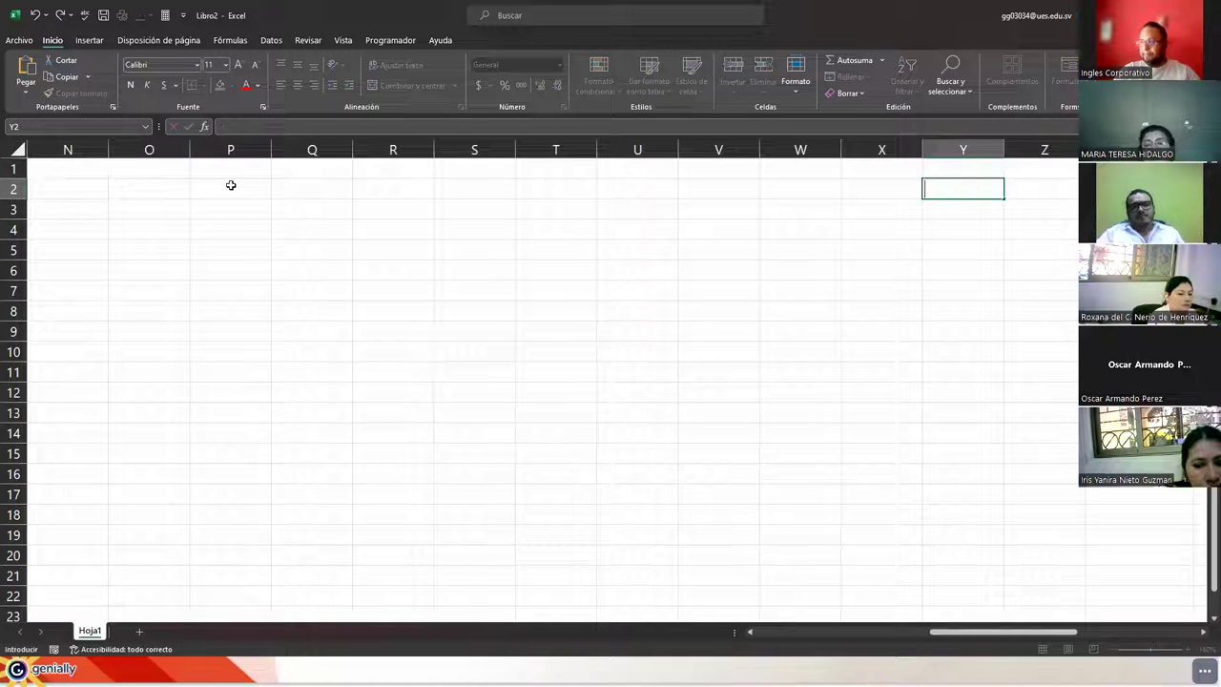
Enter the helper text Reporte in Y2
text(REWPORT)
key(BackSpace)
key(BackSpace)
key(BackSpace)
key(BackSpace)
key(BackSpace)
key(BackSpace)
text(Reporte)
key(Tab)
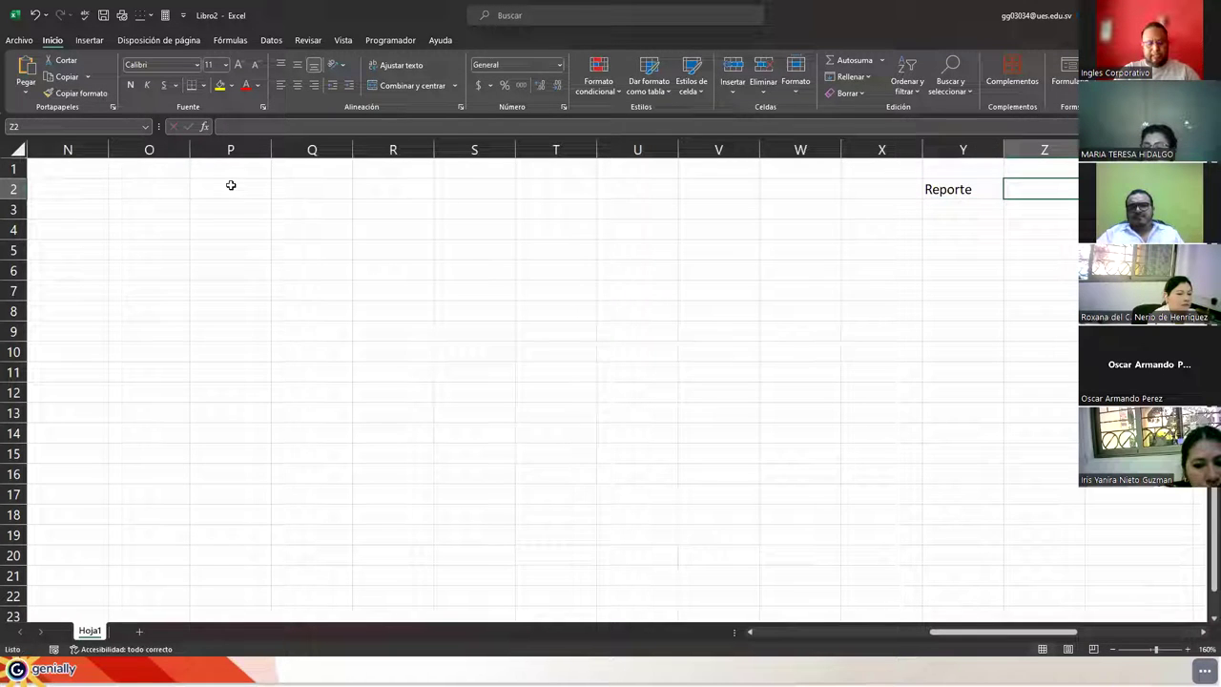
Enter Julio in Z2 and fill the month series down through Diciembre in Z7
text(Julio)
key(Return)
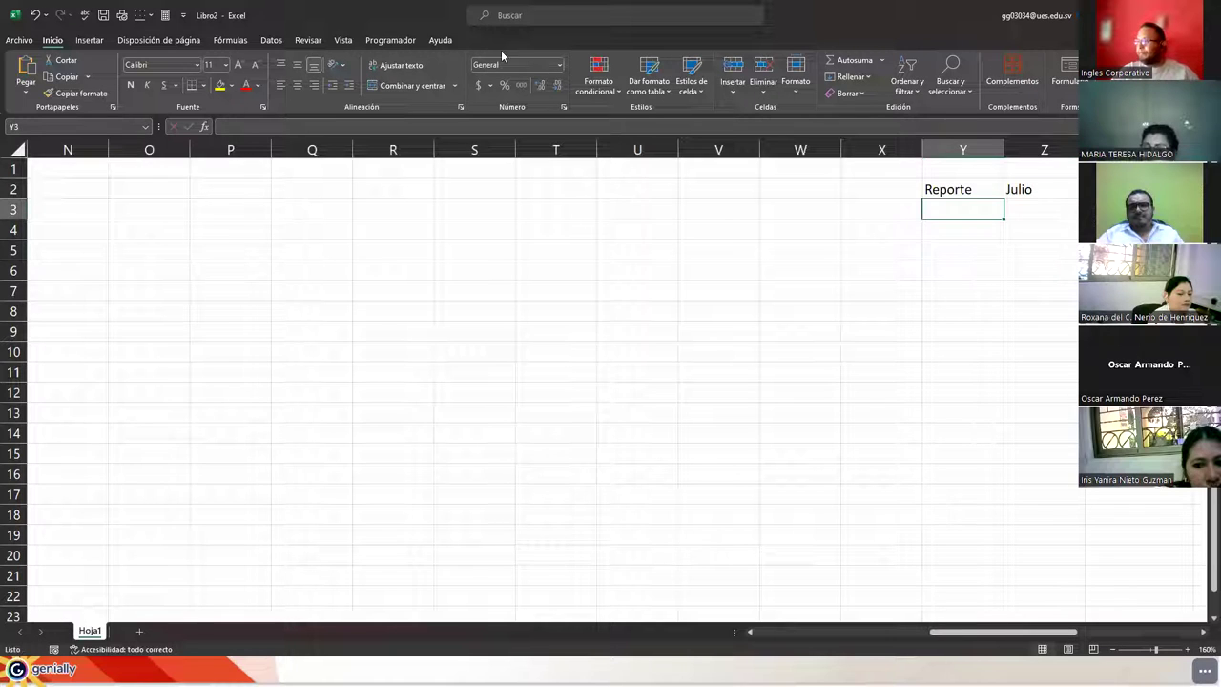
click(1044, 193)
drag(1081, 200, 1067, 297)
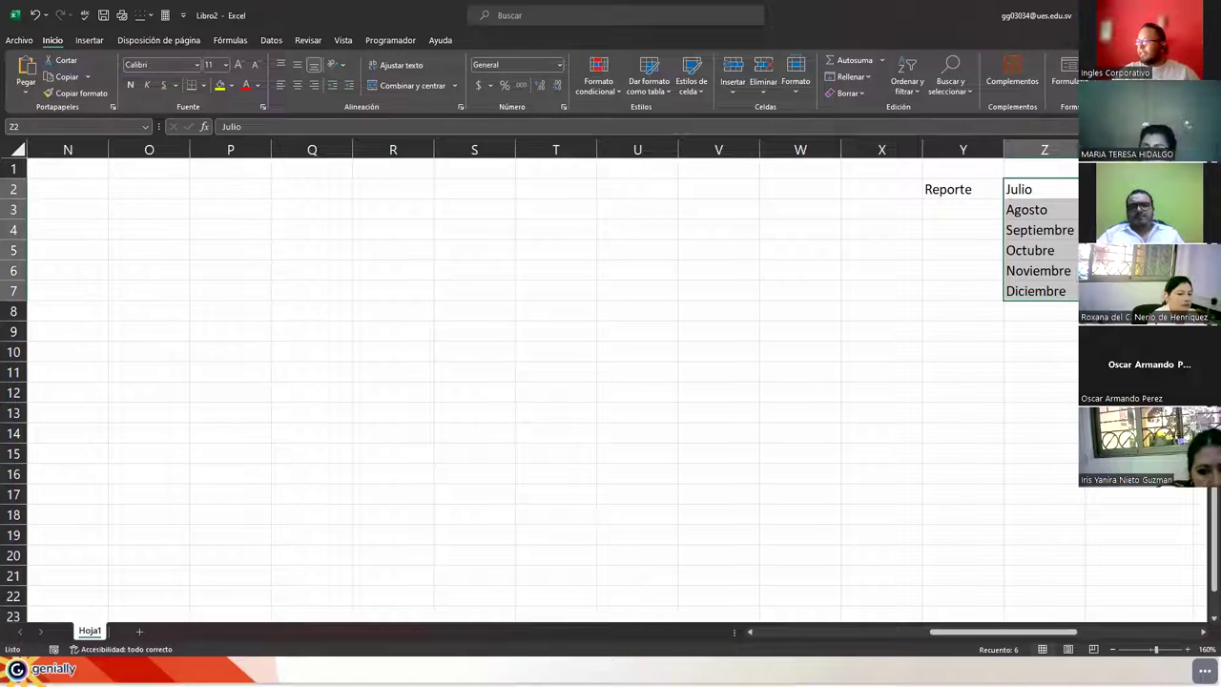
Build the formula =$Y$2&Z2 in AA8 and fill it down through AA13
click(1126, 311)
text(=)
key(Left)
key(Left)
key(Up)
key(Up)
key(Up)
key(Up)
key(Up)
key(Up)
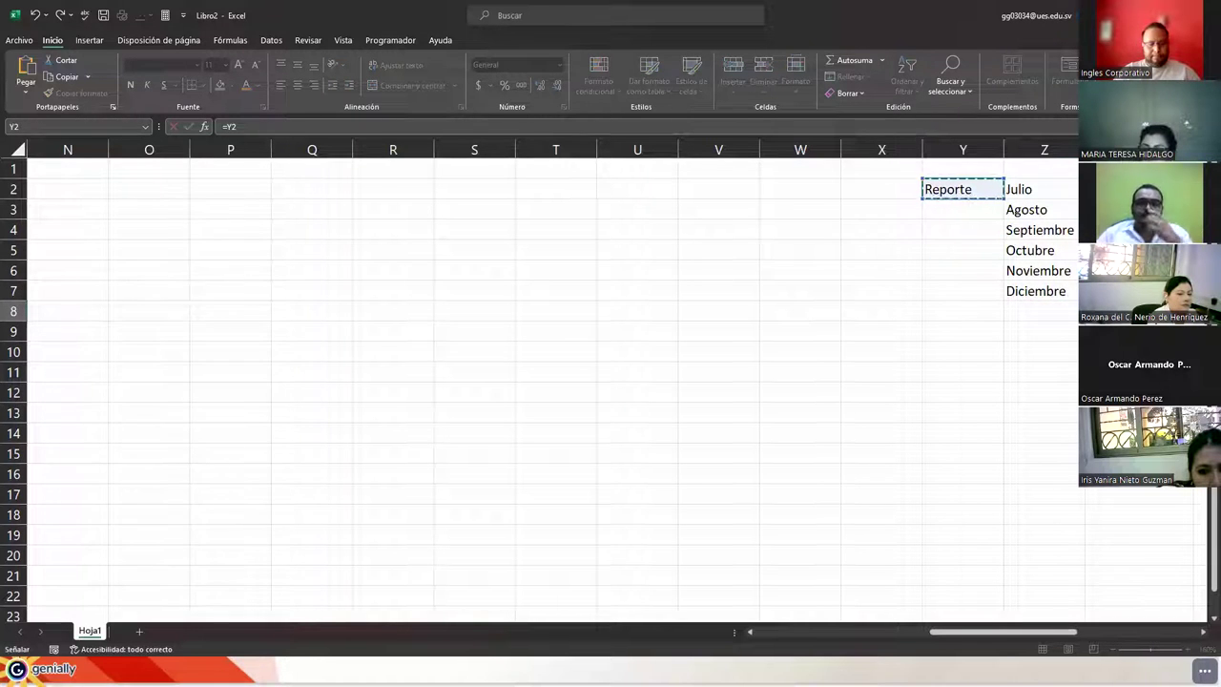
text(&Z)
key(BackSpace)
key(BackSpace)
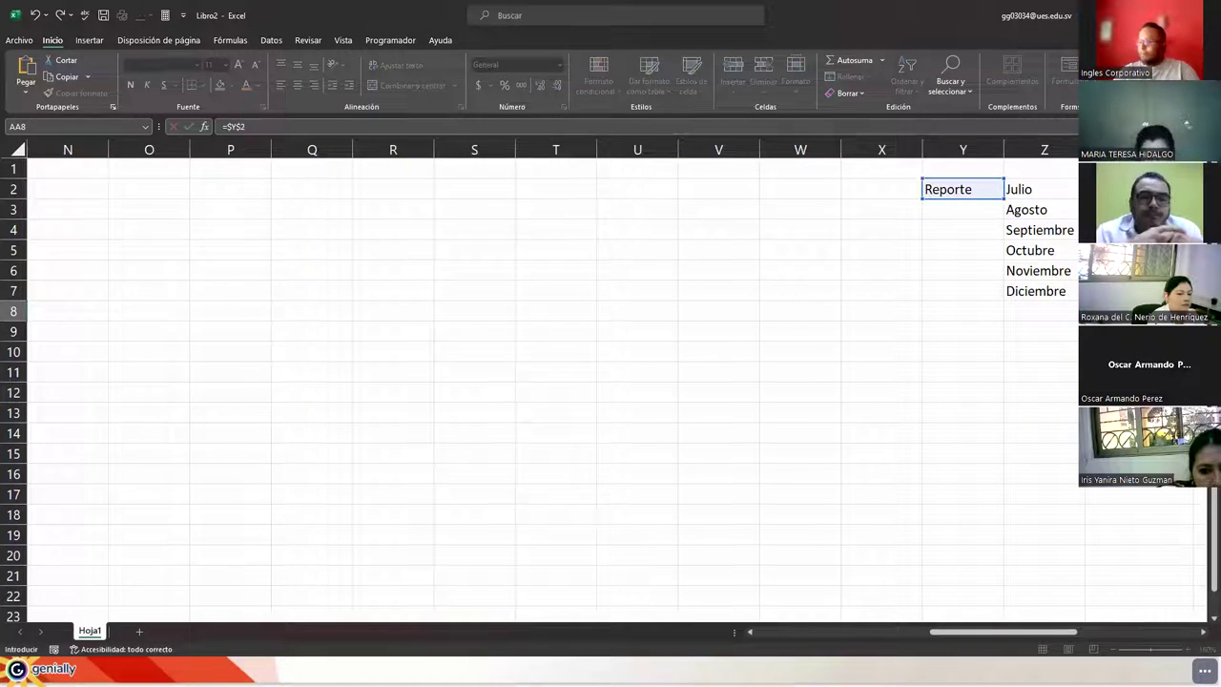
text(&)
click(1037, 190)
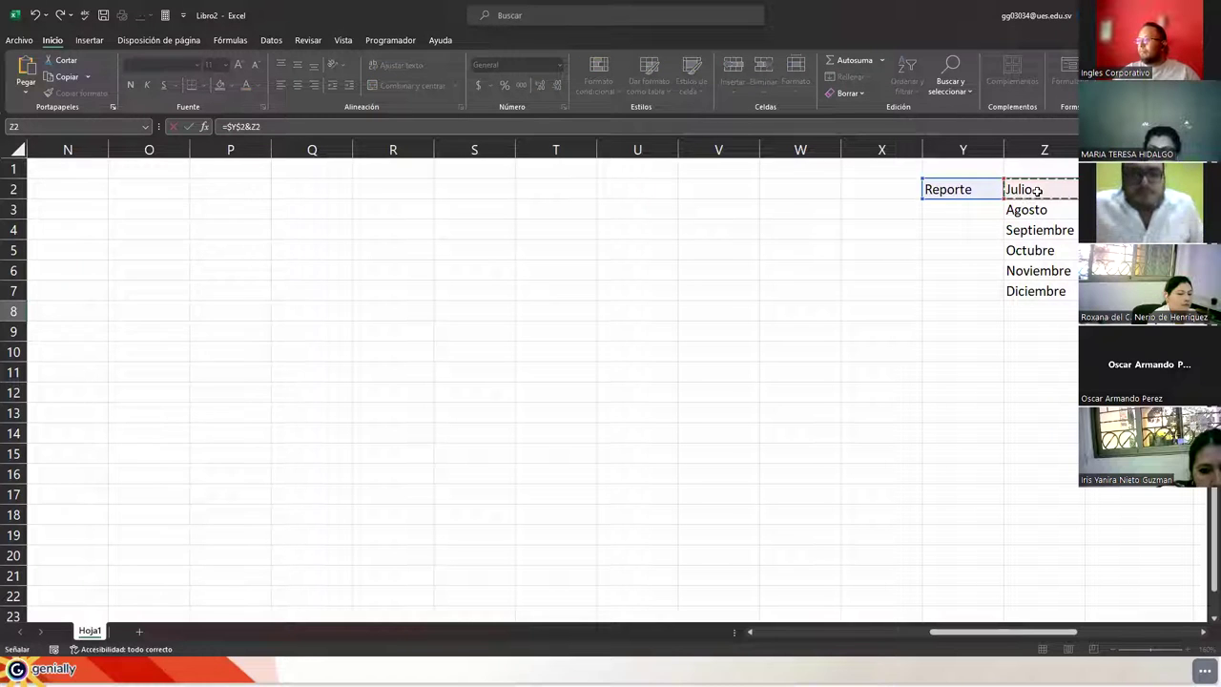
key(Return)
key(Up)
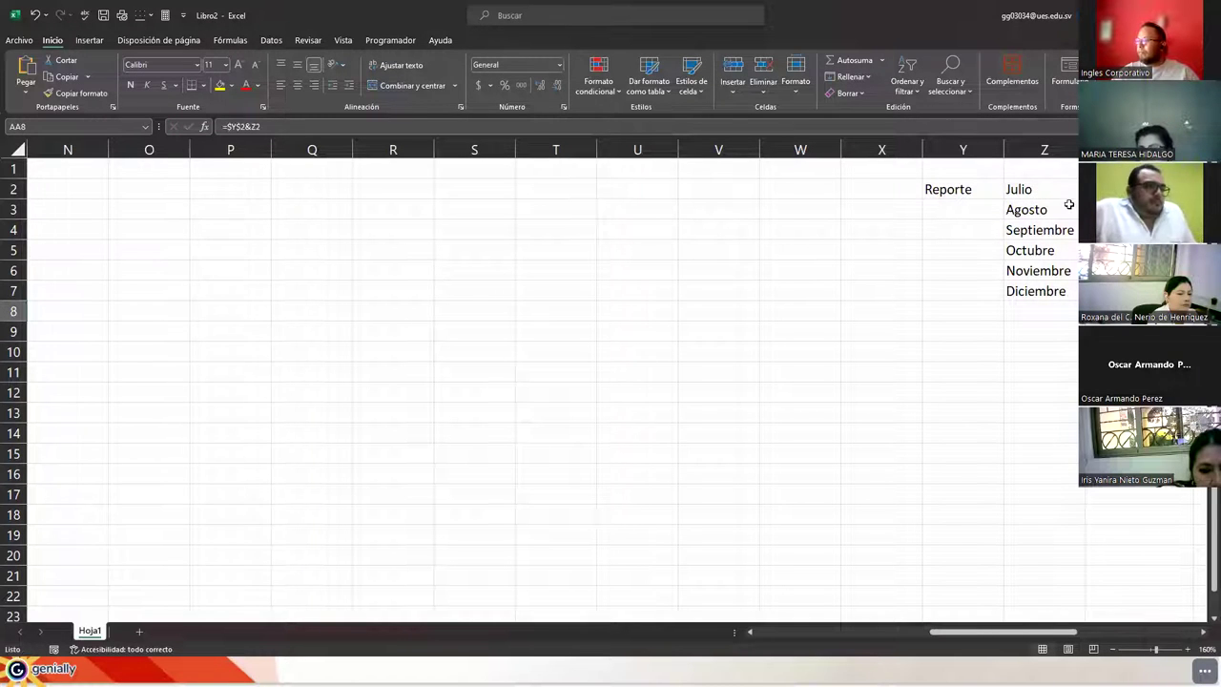
drag(1166, 321, 1166, 413)
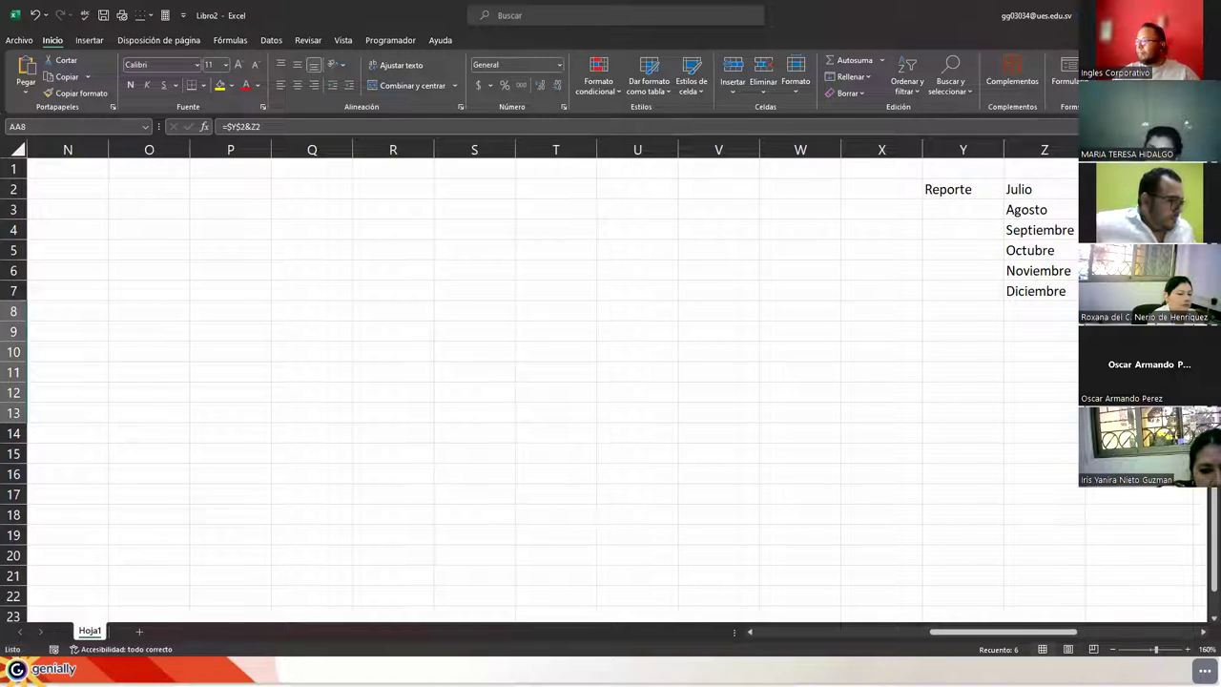
Replace the formulas in AA8:AA13 with their values and clear the helper cells Y2:Z7
key(ctrl+c)
right_click(1125, 303)
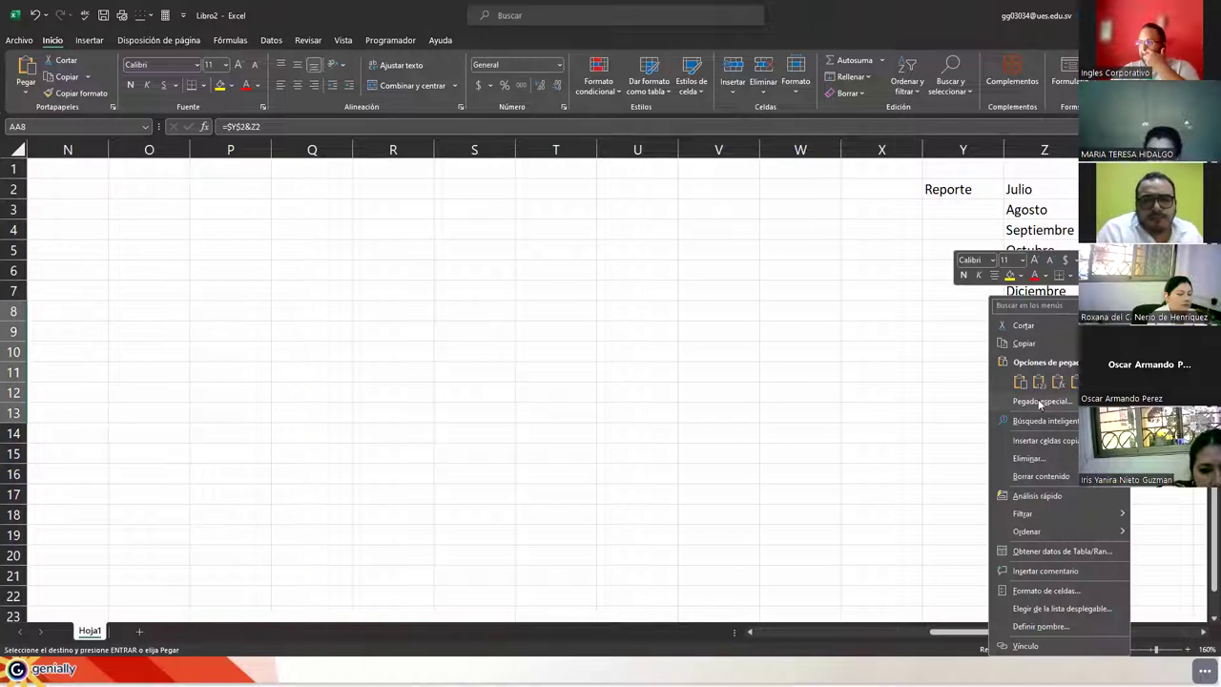
click(1013, 365)
drag(932, 193, 1017, 291)
key(Delete)
Go back over the source table and adjust its column widths, narrowing the Tamaño column AB
key(Right)
key(Right)
key(Right)
key(Right)
key(Right)
key(Right)
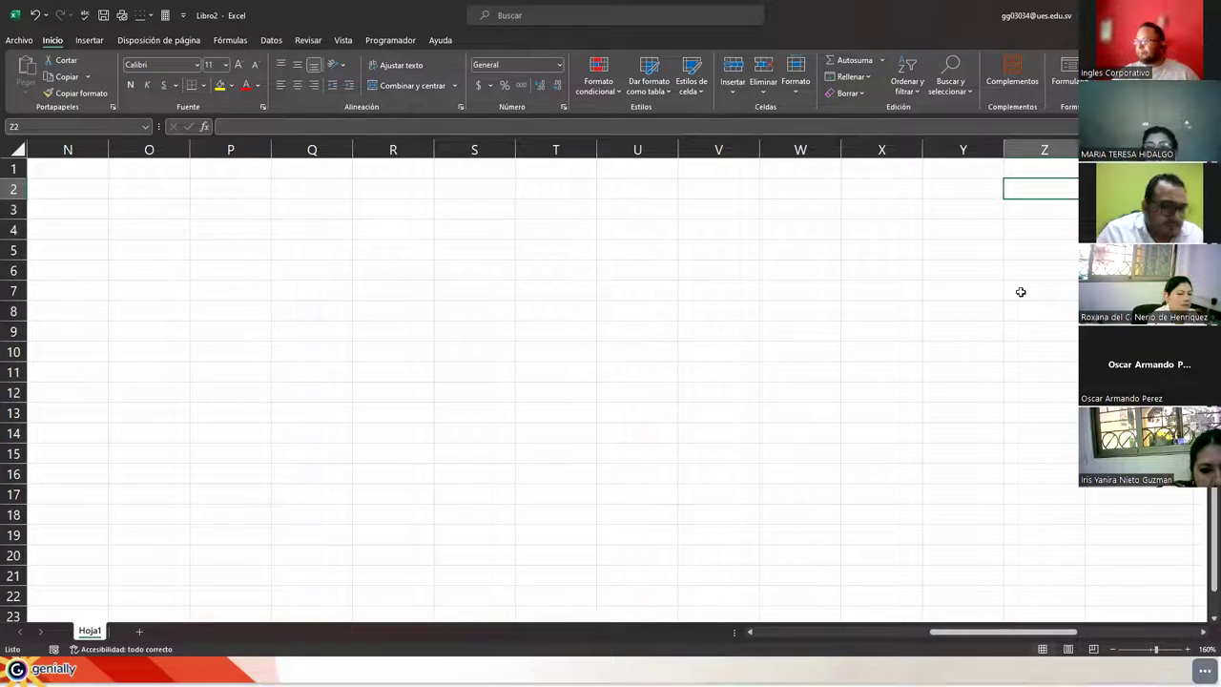
key(alt+h)
key(o)
key(i)
key(Right)
key(Left)
key(Left)
key(Left)
key(Left)
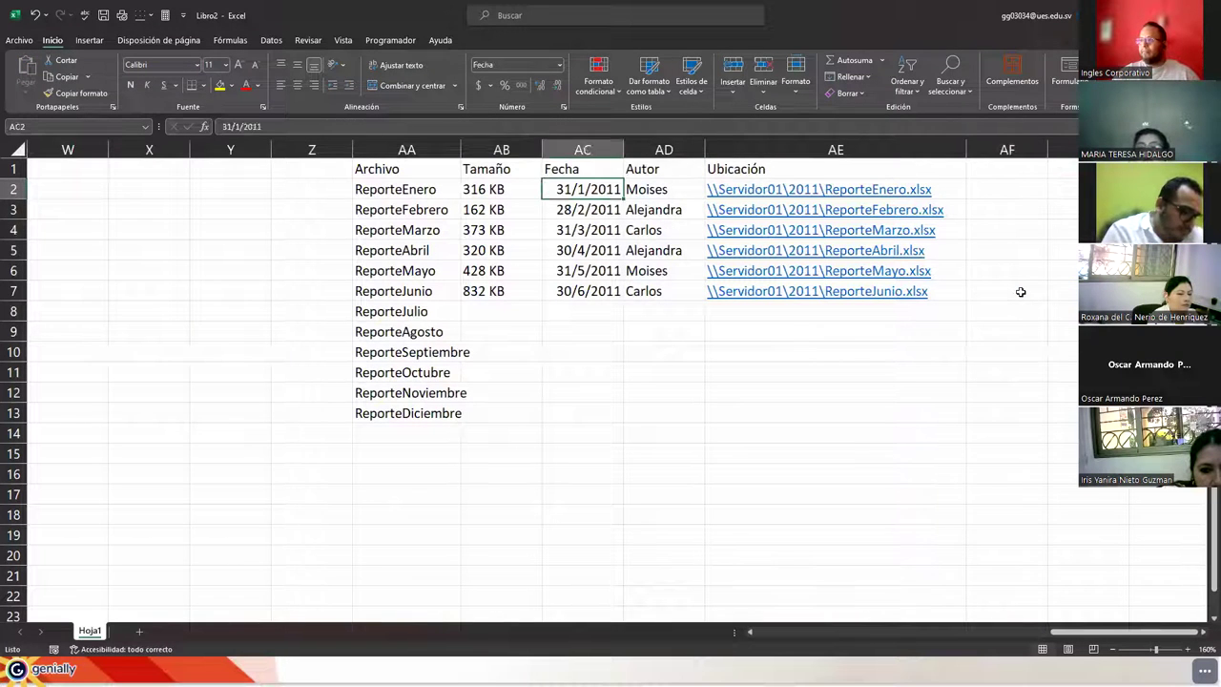
drag(542, 150, 518, 150)
Copy the Autor entries from AD2:AD7 into AD8:AD13 and widen column AA to fit the file names
drag(622, 188, 643, 300)
key(ctrl+c)
click(636, 312)
key(ctrl+v)
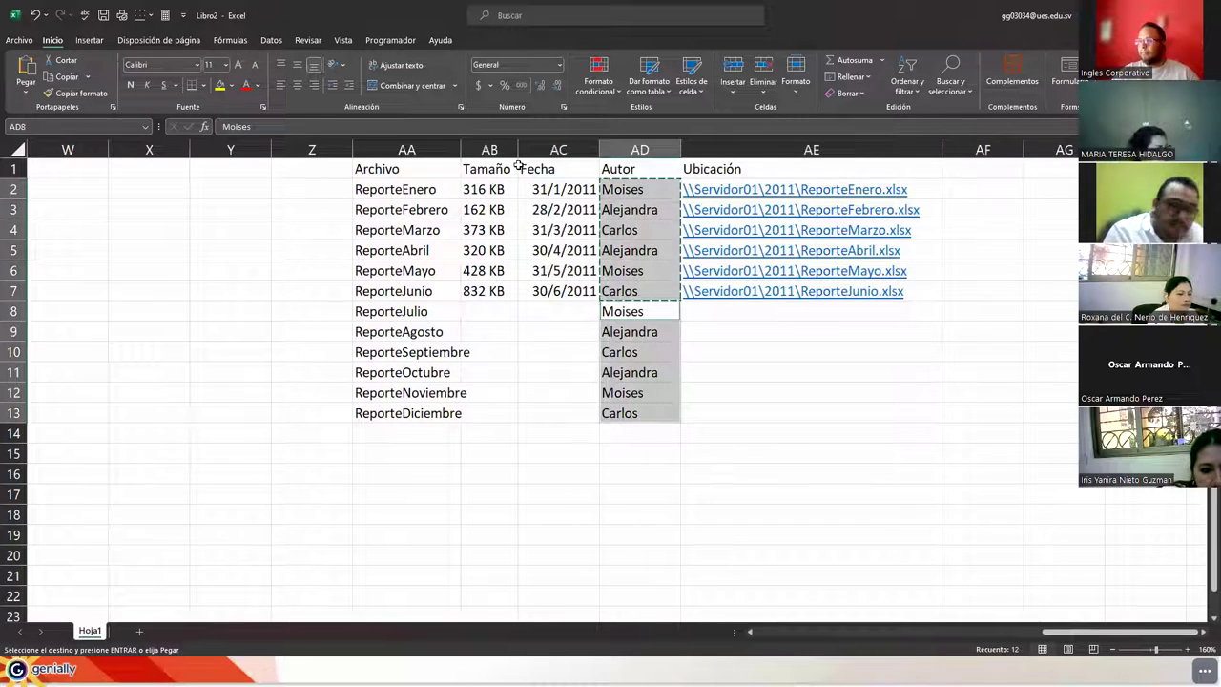
drag(460, 150, 486, 150)
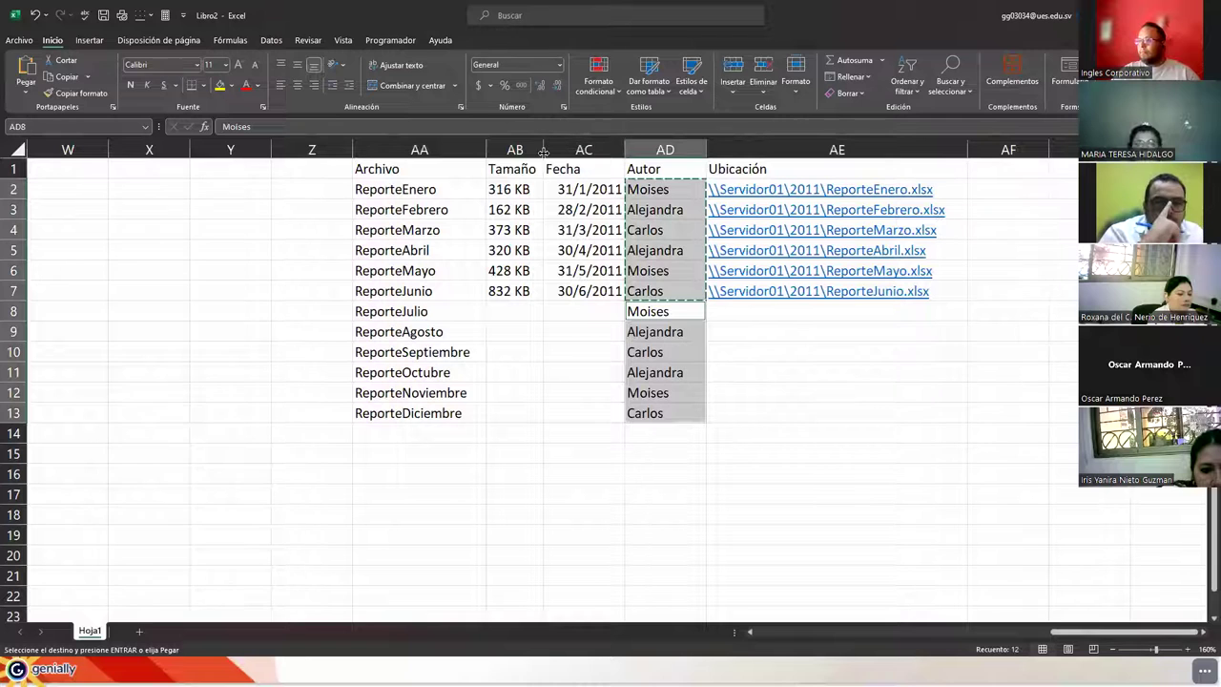
Enter the Fecha values 31/7/2011, 30/8/2011 and 31/9/2011 in AC8:AC10
click(508, 310)
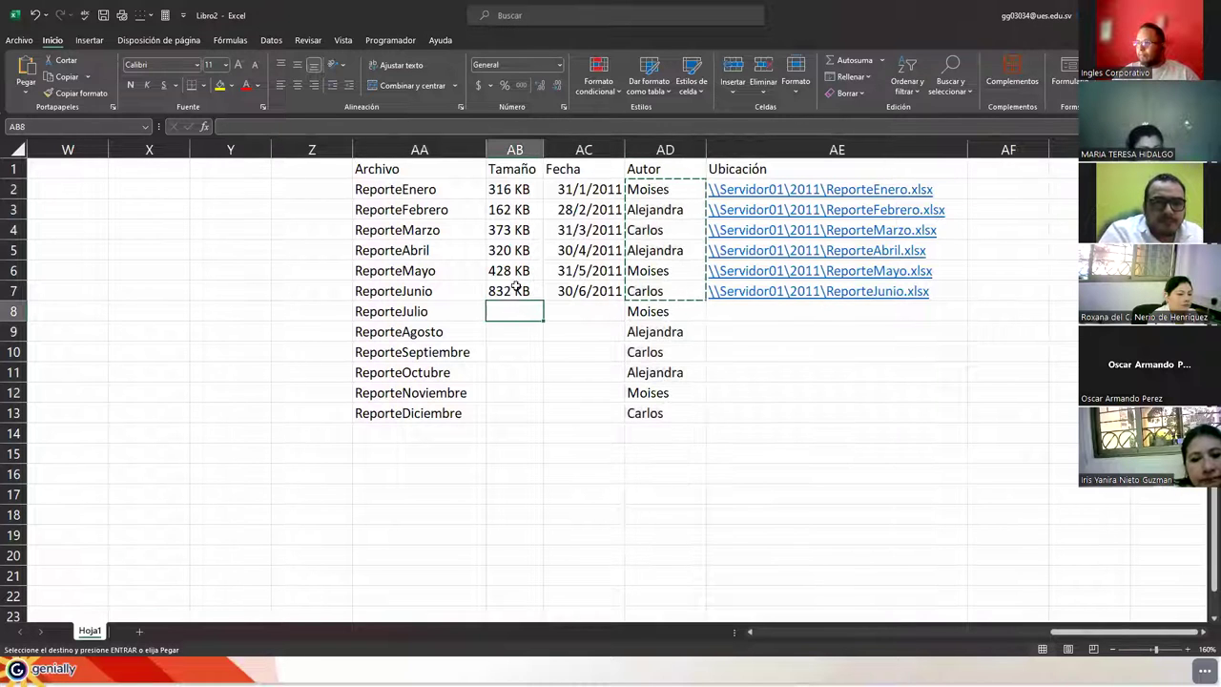
click(579, 313)
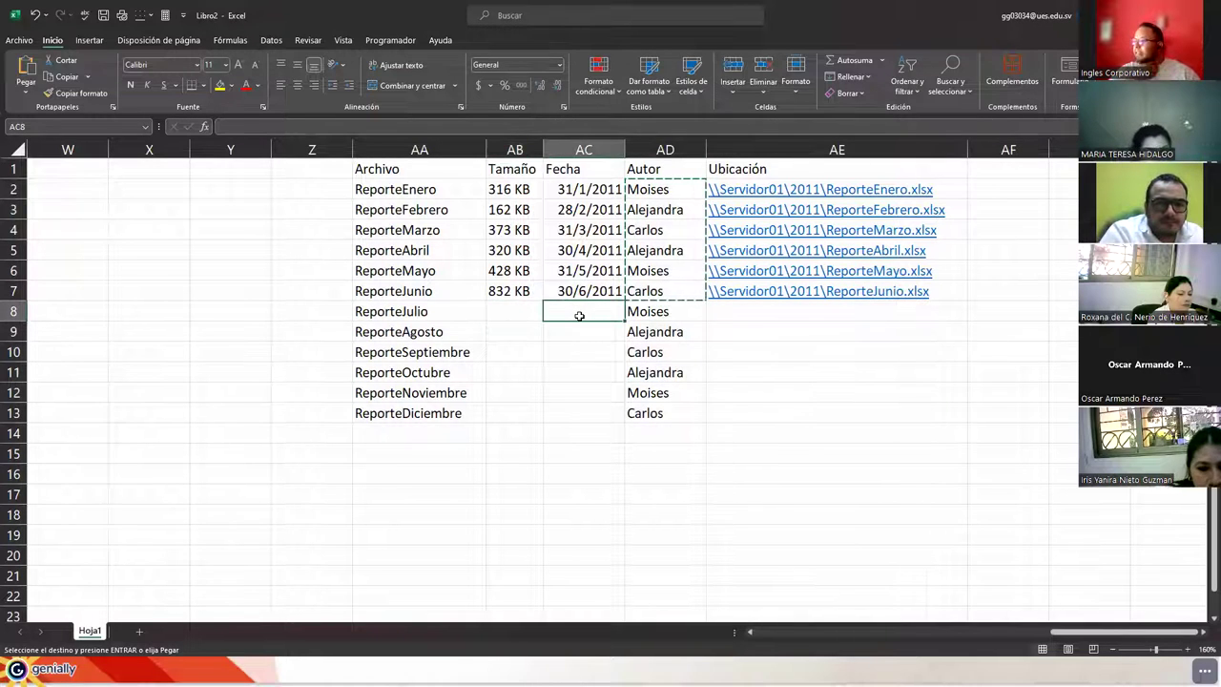
text(31/7/)
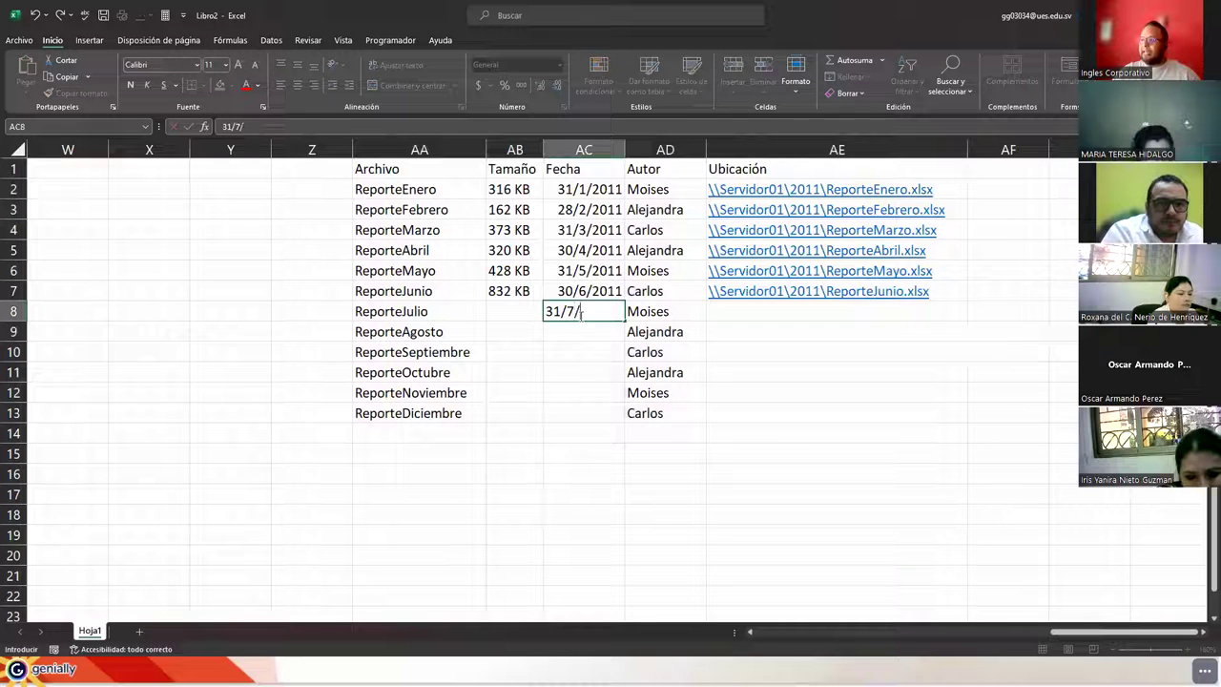
text(2011)
key(Return)
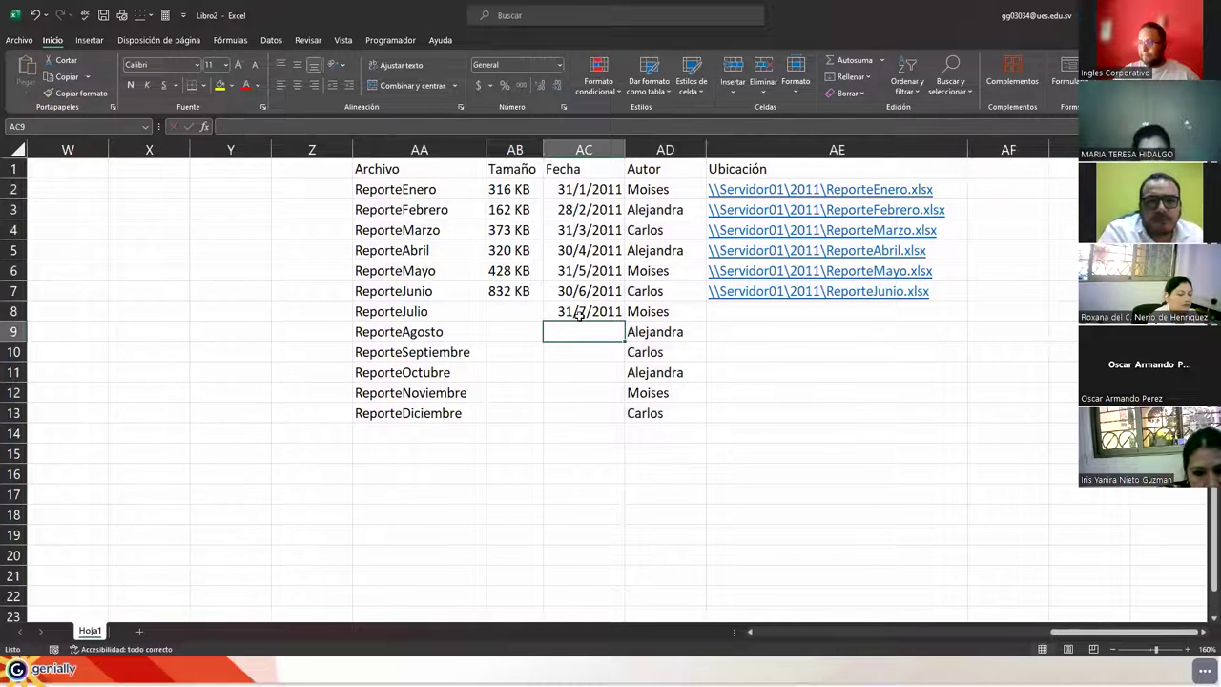
text(30/8)
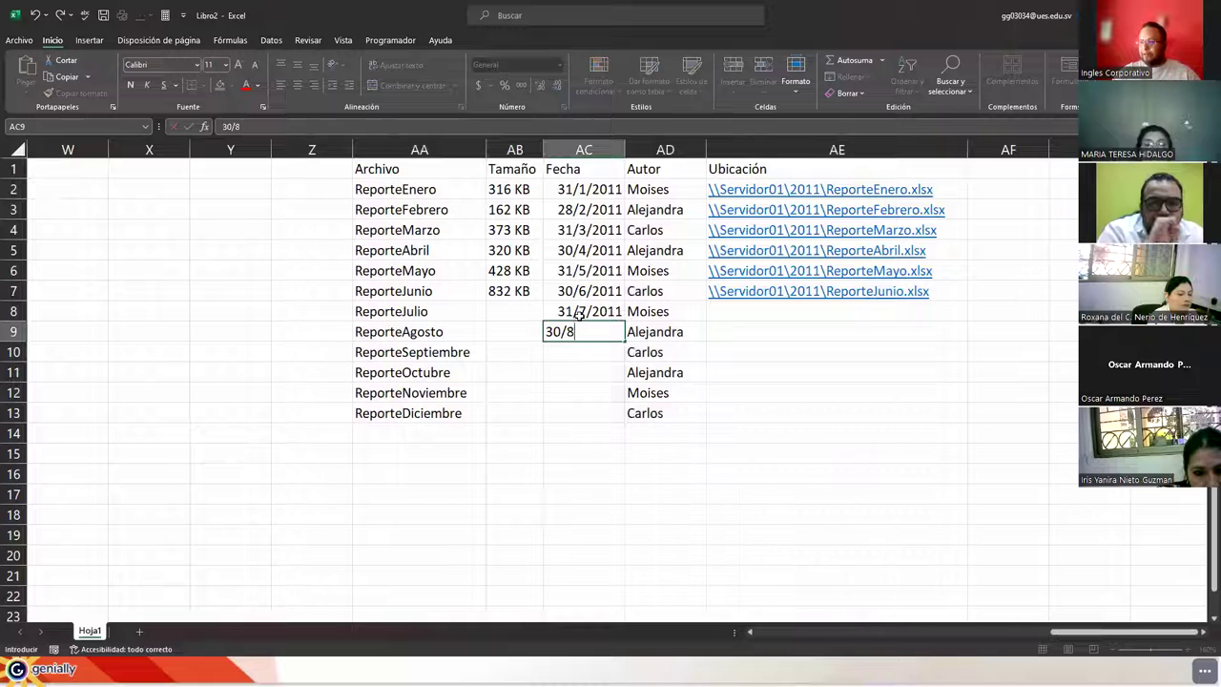
text(/2011)
key(Return)
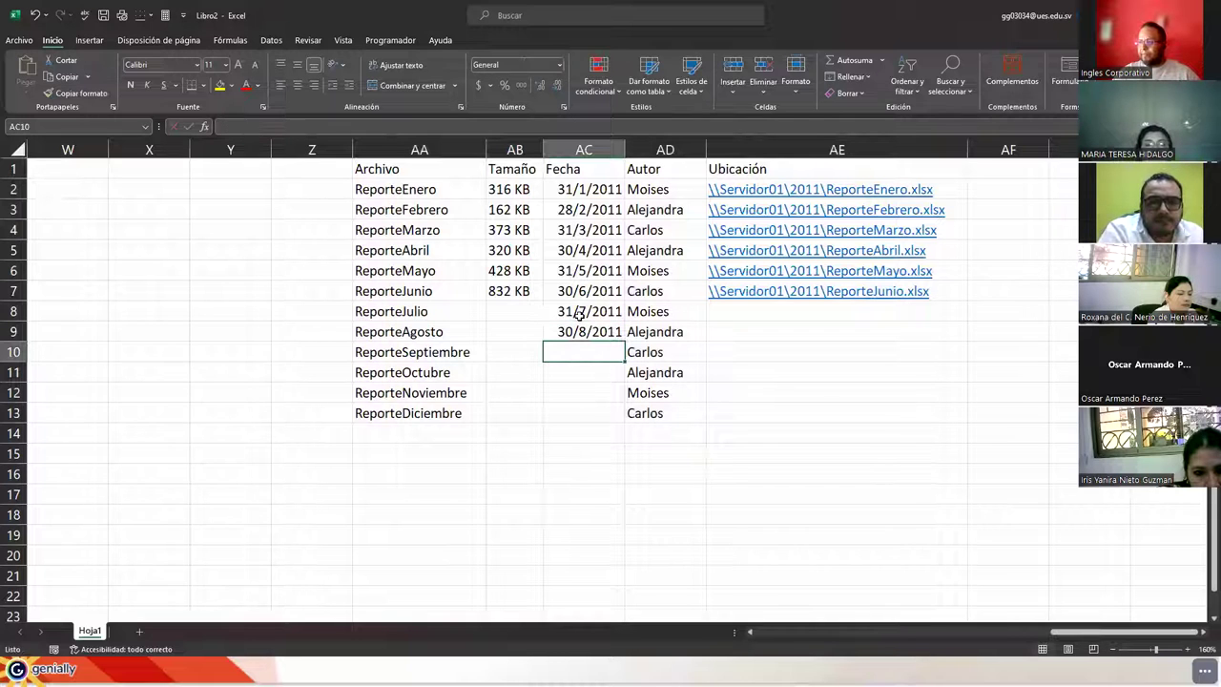
text(31/9/2011)
key(Return)
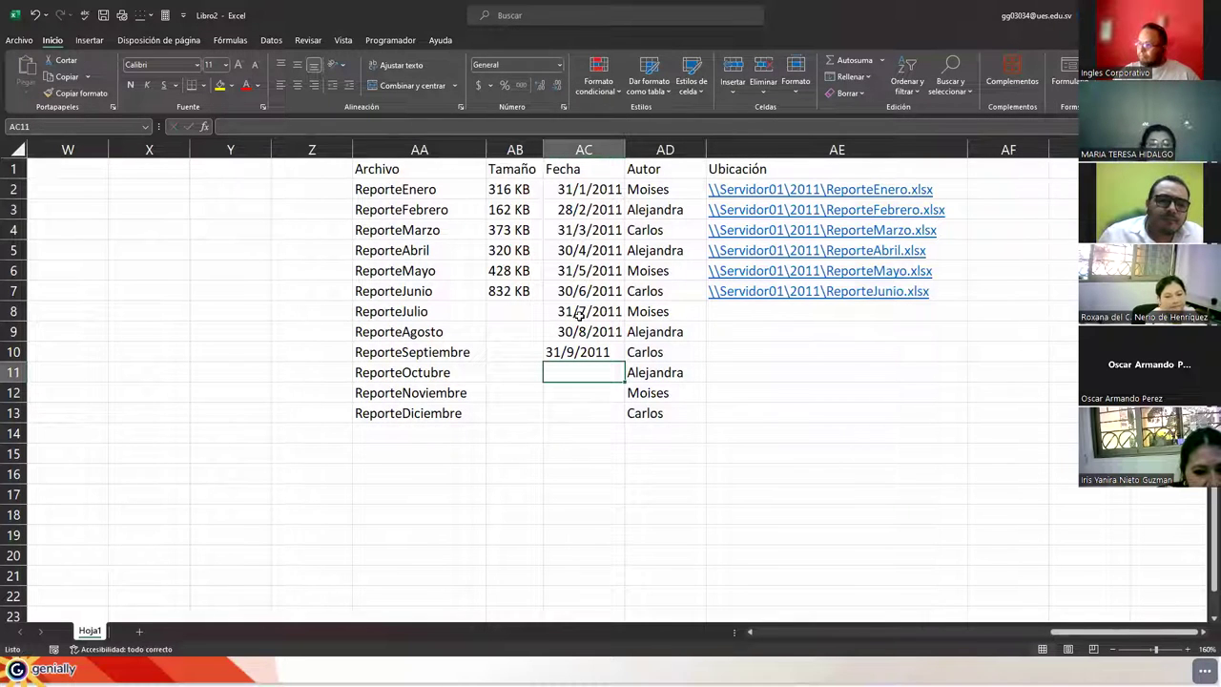
Correct the ReporteAgosto date in AC9 to 31/8/2011
key(Up)
key(Up)
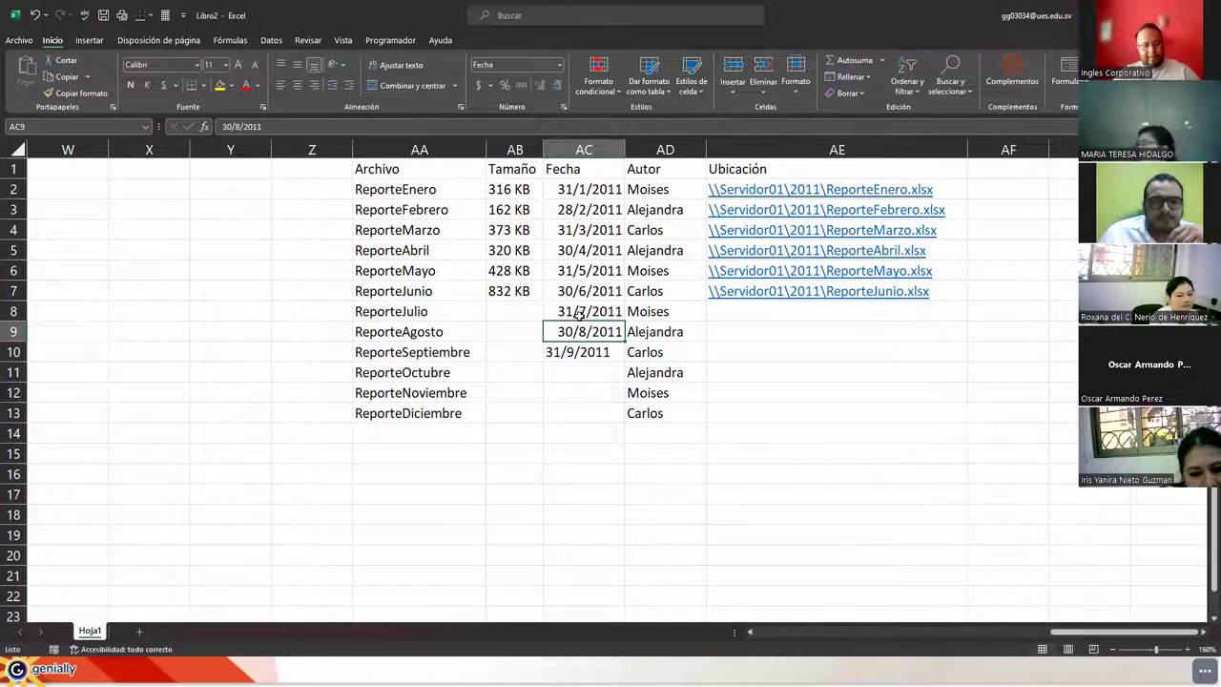
key(F2)
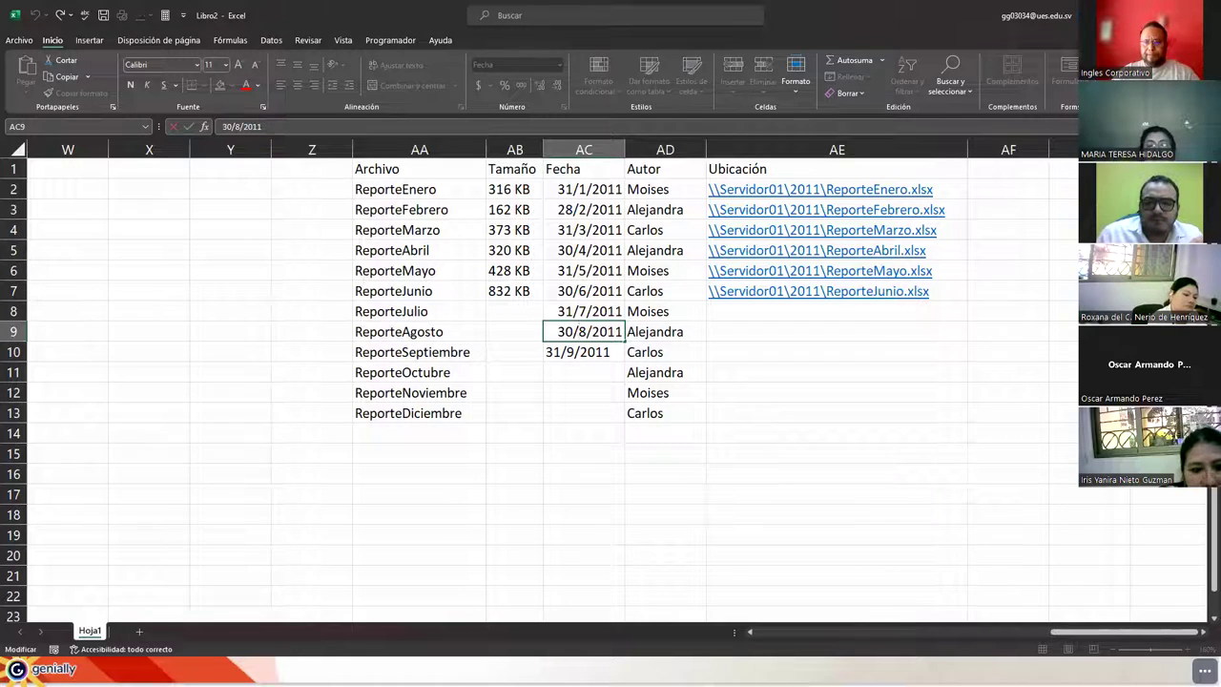
key(alt+Tab)
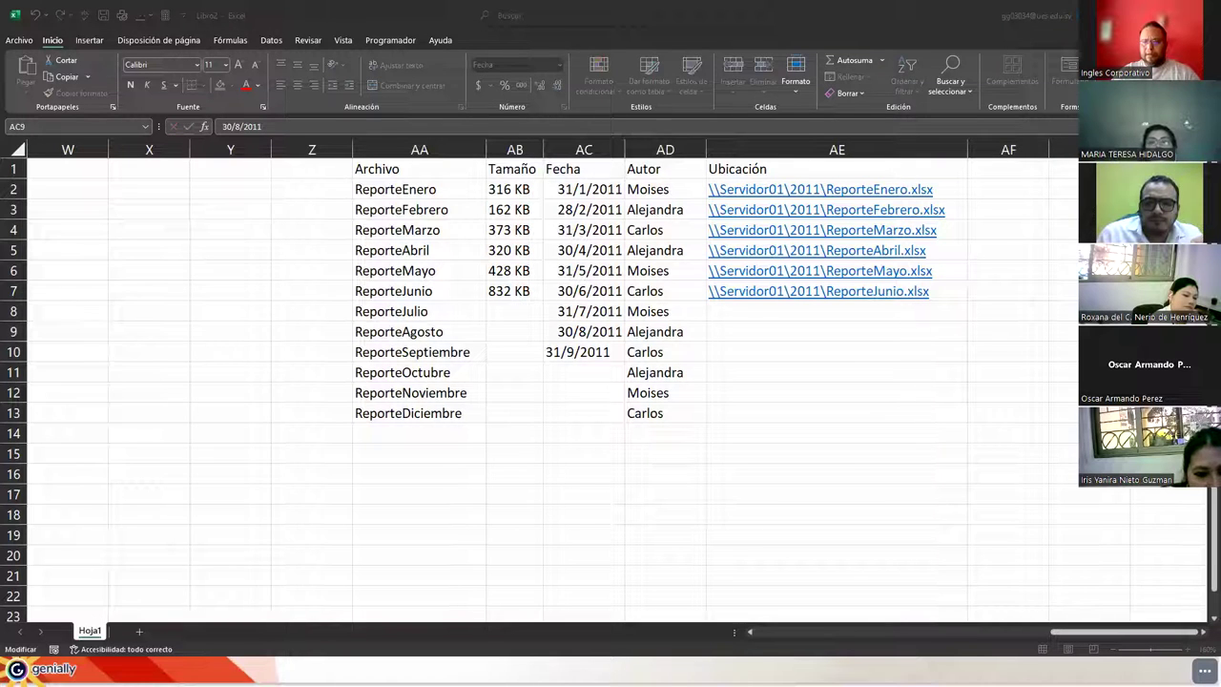
click(567, 334)
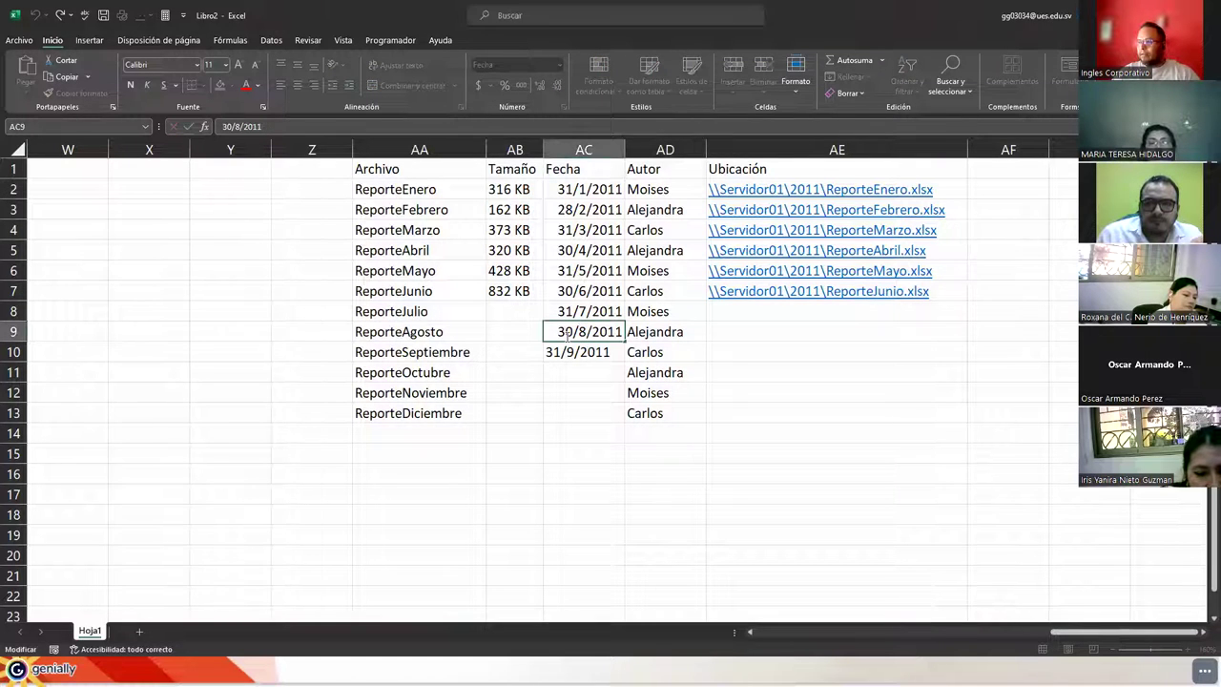
key(BackSpace)
text(1)
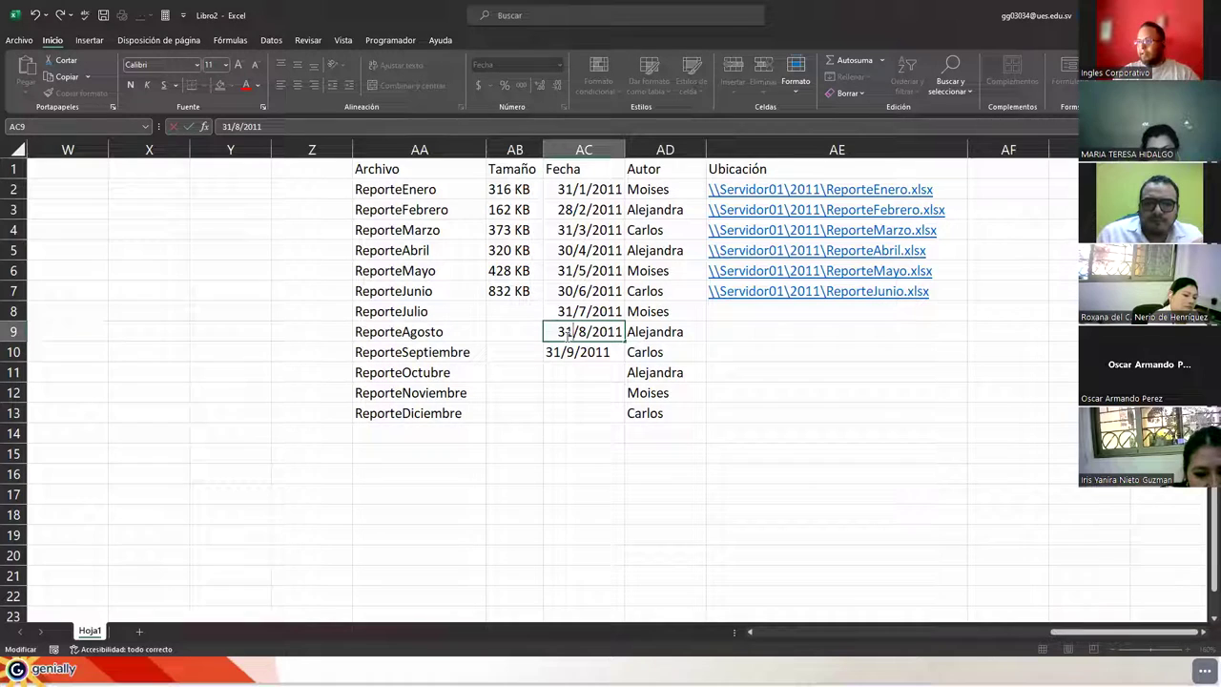
key(Return)
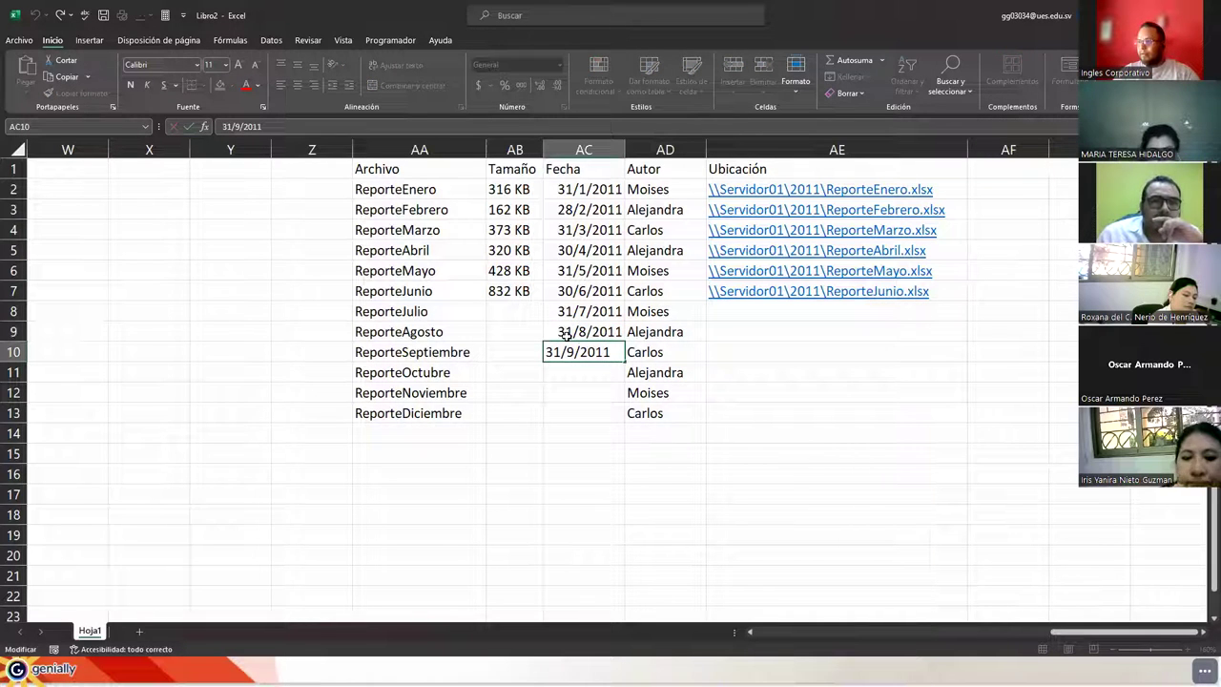
Correct the ReporteSeptiembre date in AC10 to 30/9/2011
key(Right)
key(Delete)
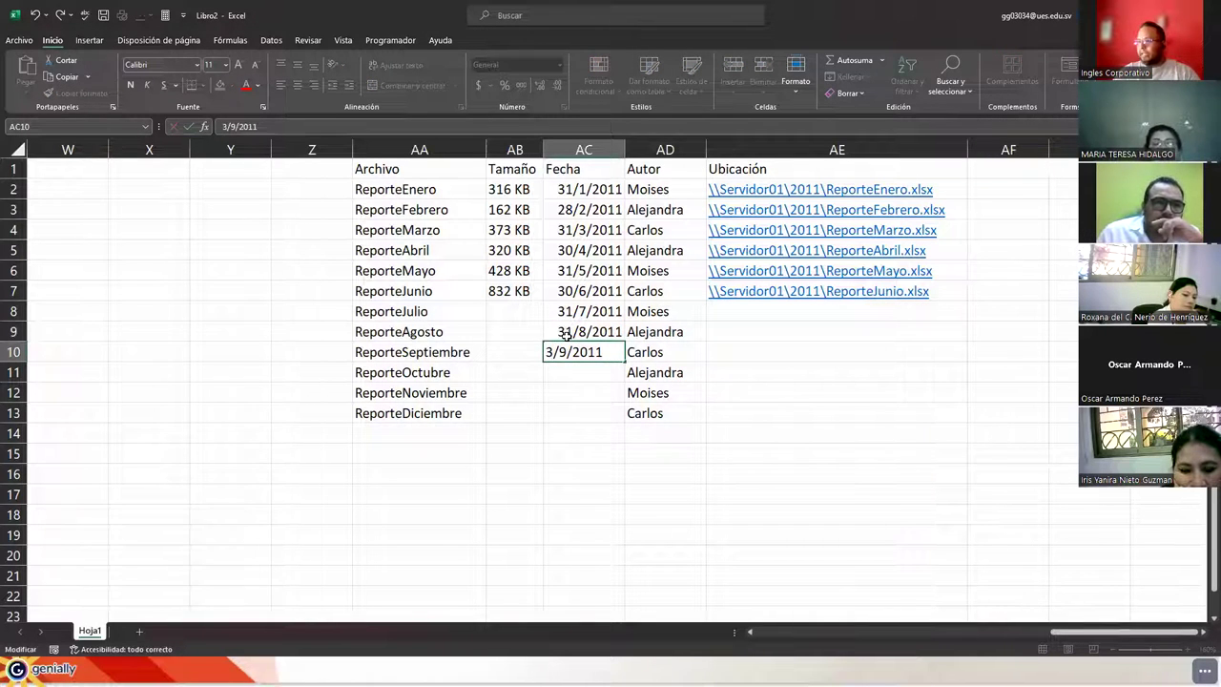
key(Return)
key(Up)
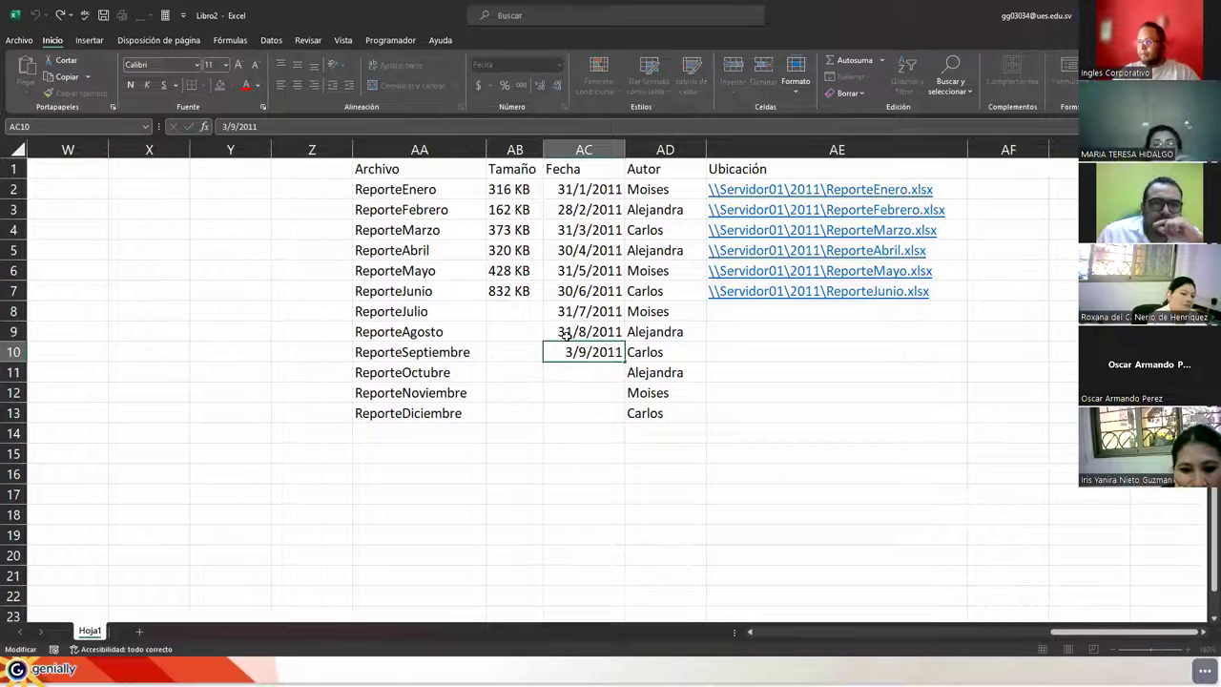
text(0)
key(Return)
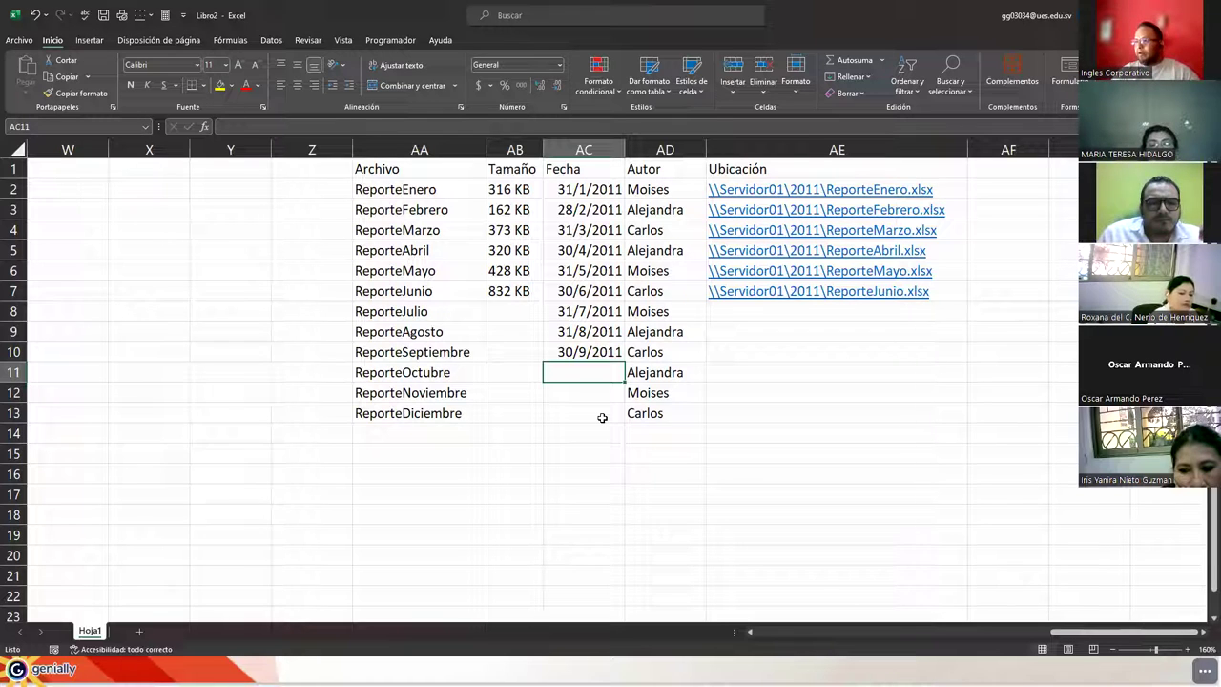
Enter the Fecha values 31/10/2011, 30/11/2011 and 31/12/20113 in AC11:AC13
text(31/)
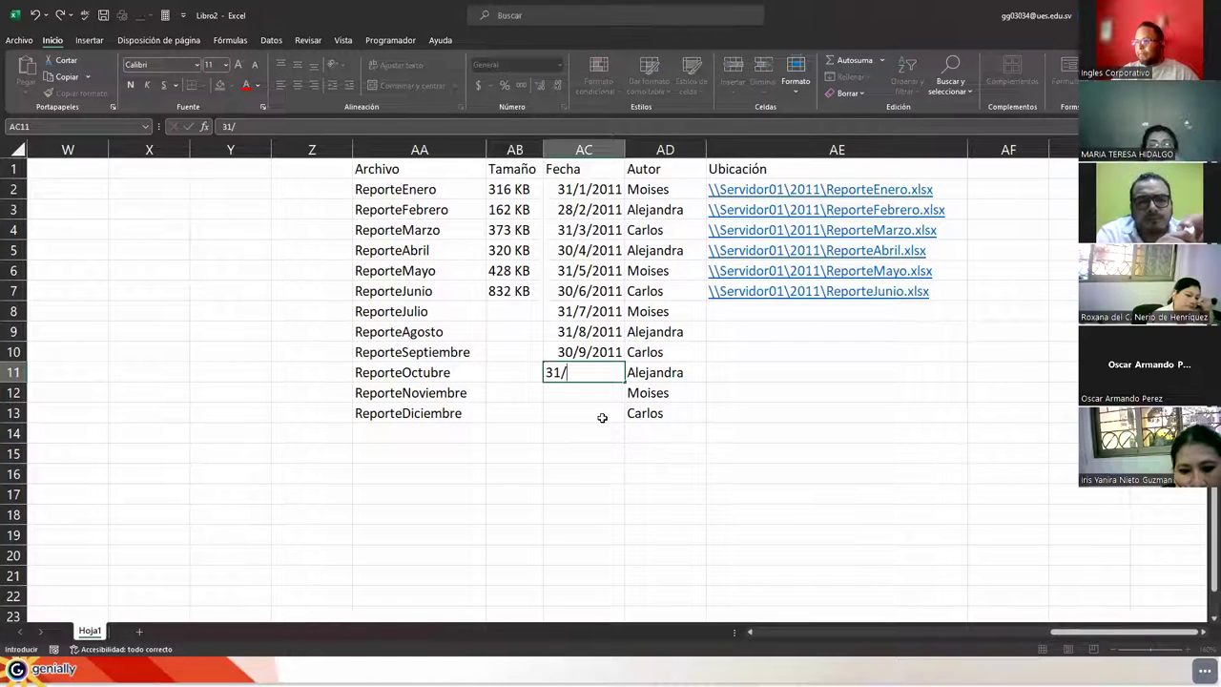
text(10)
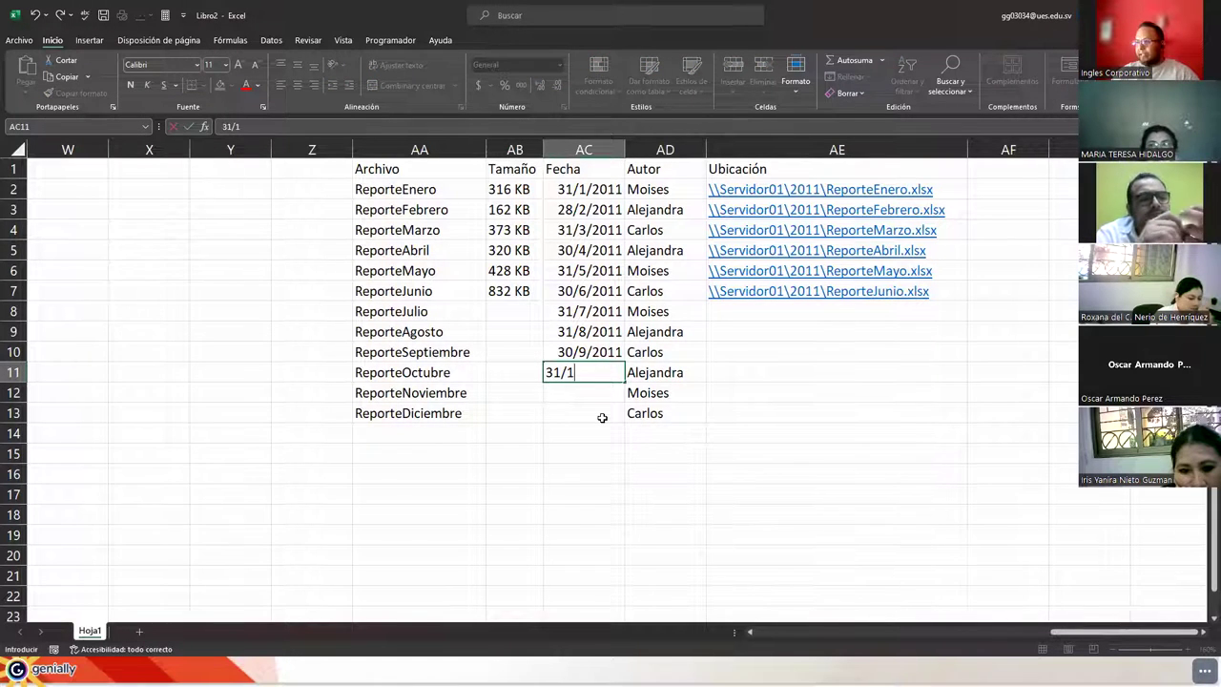
text(11)
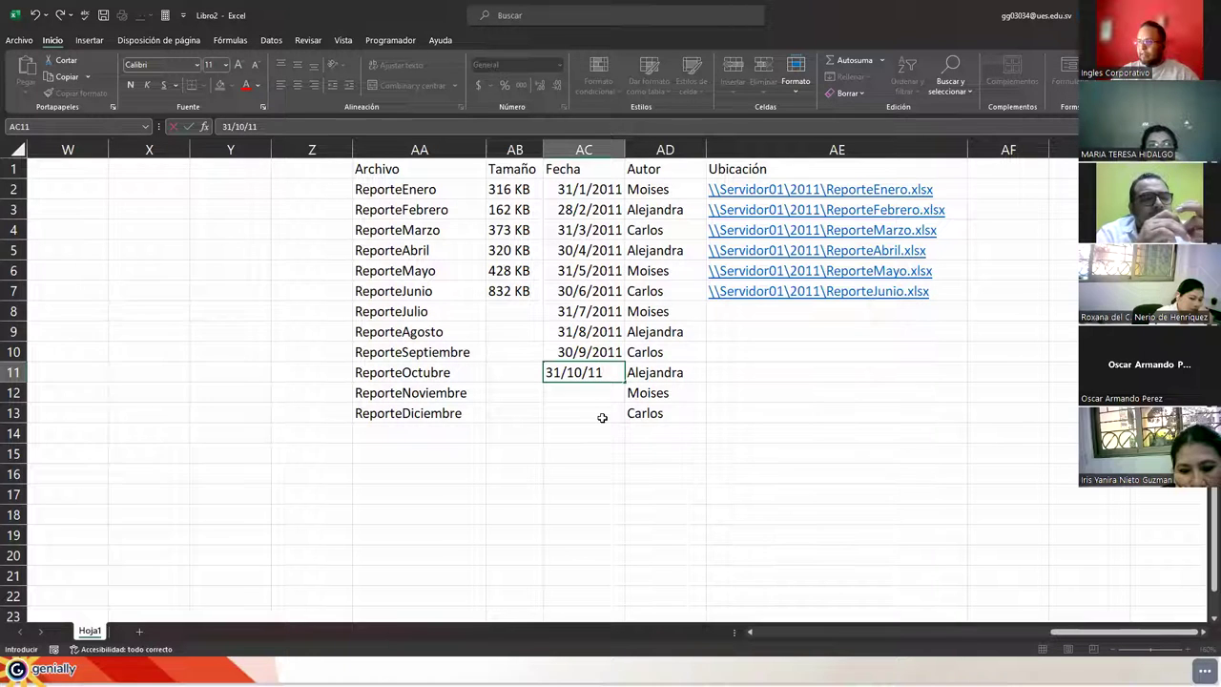
key(Return)
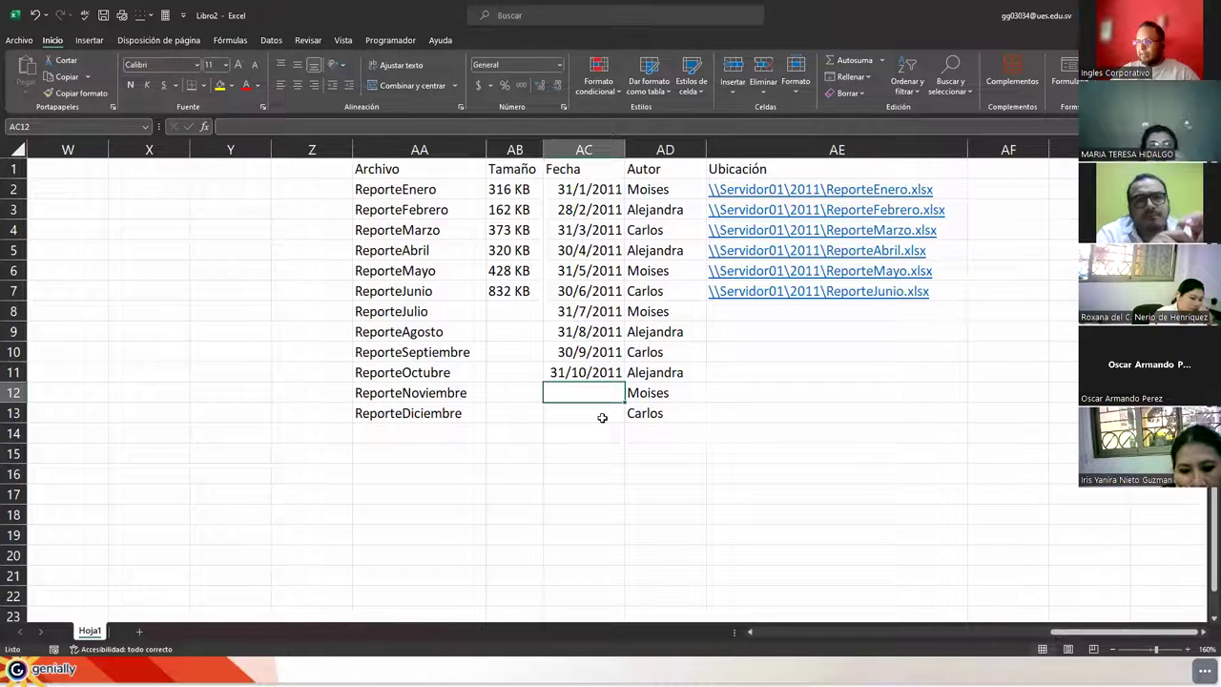
text(30/11/2011)
key(Return)
text(31)
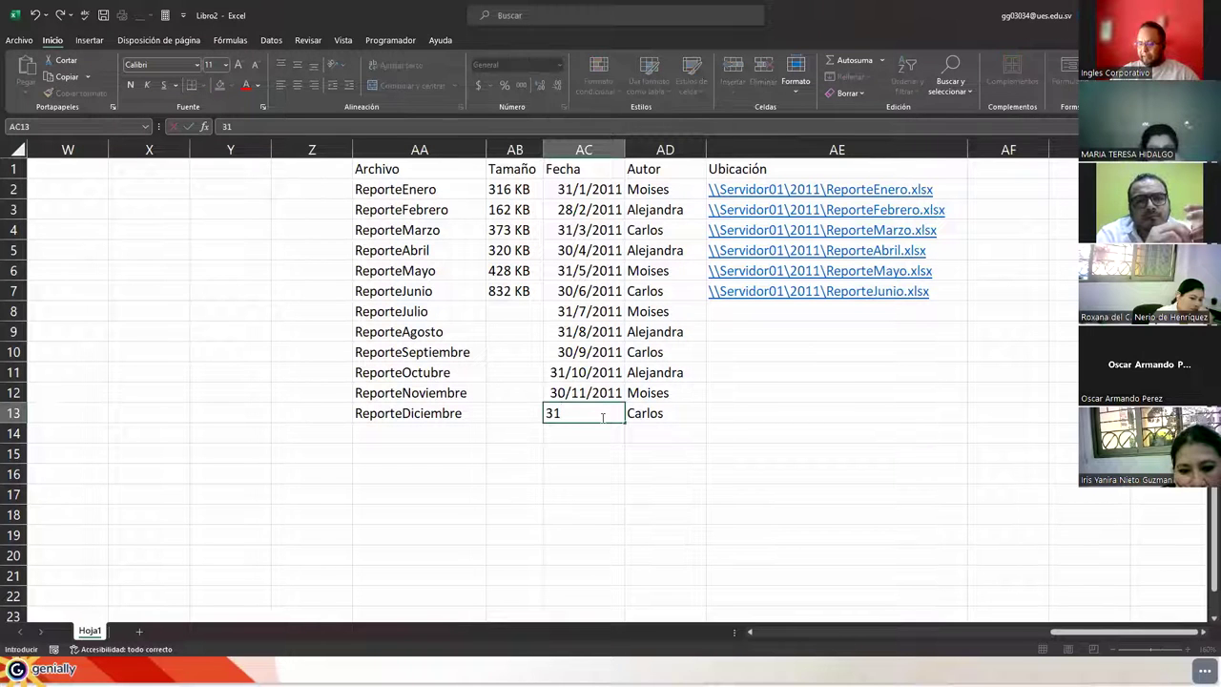
text(/12/20)
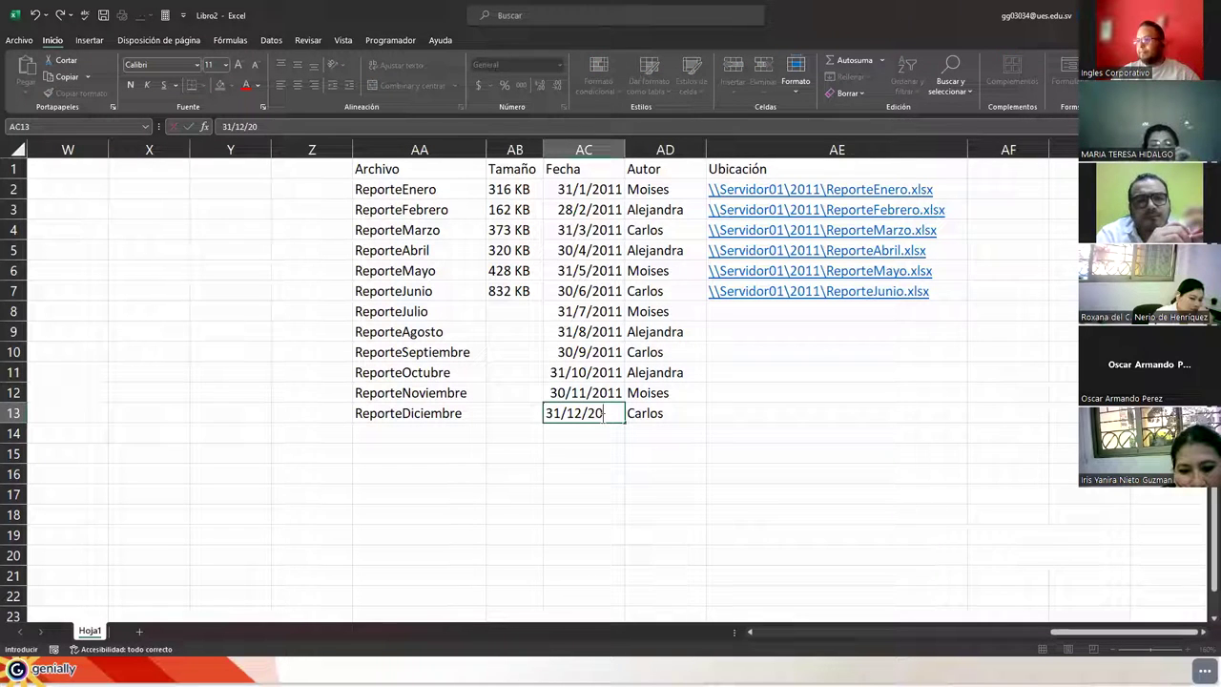
text(113)
key(Return)
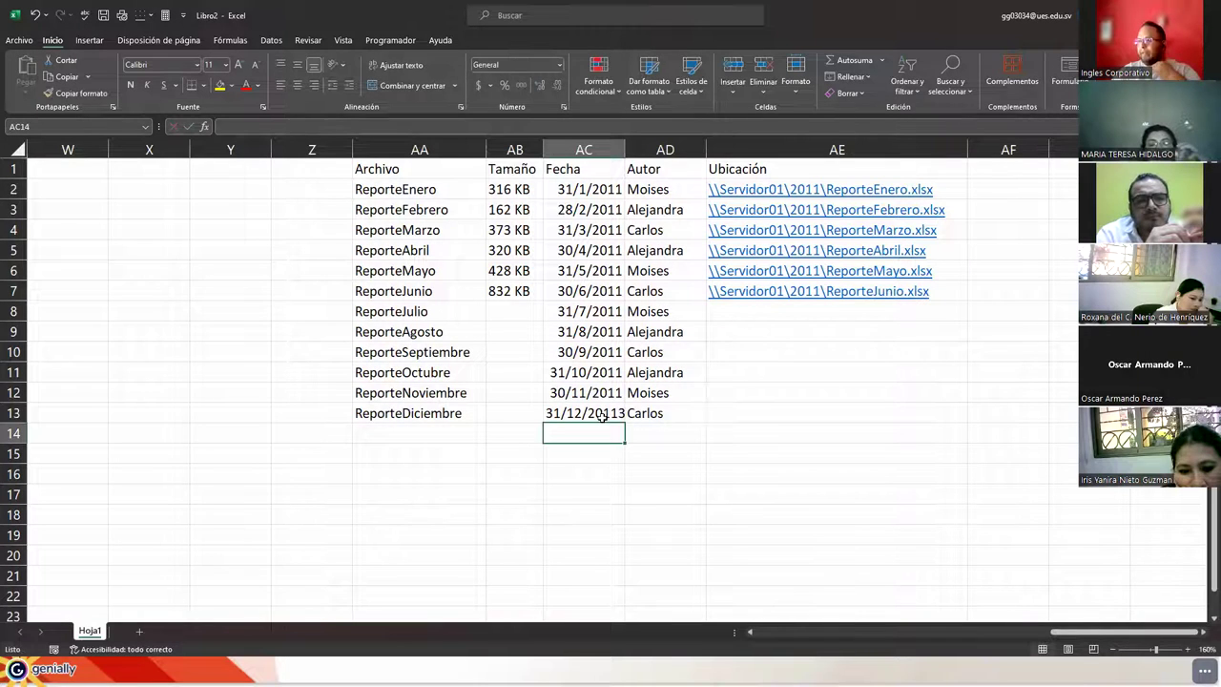
Correct the ReporteDiciembre date in AC13 to 31/12/2011
click(603, 417)
double_click(603, 417)
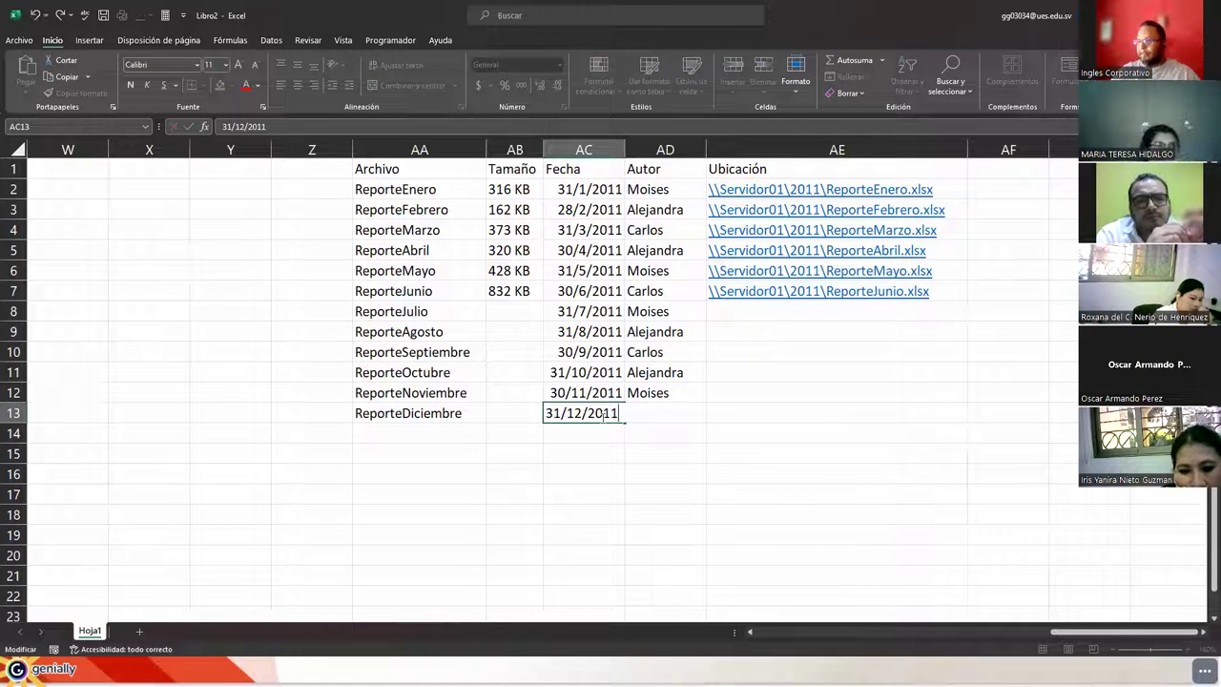
key(Return)
Enter the Tamaño values 800 KB, 475 KB and 675 KB for the July to September reports in AB8:AB10
key(Up)
key(Up)
key(Up)
key(Up)
key(Up)
key(Up)
key(Left)
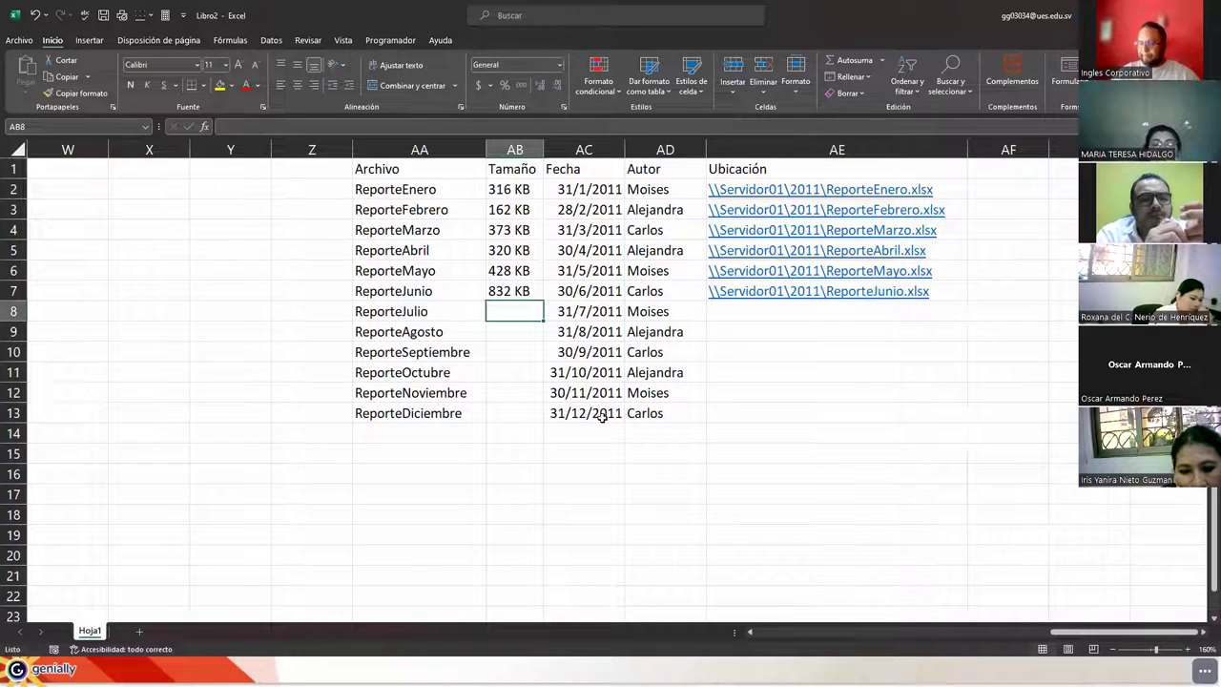
text(800 )
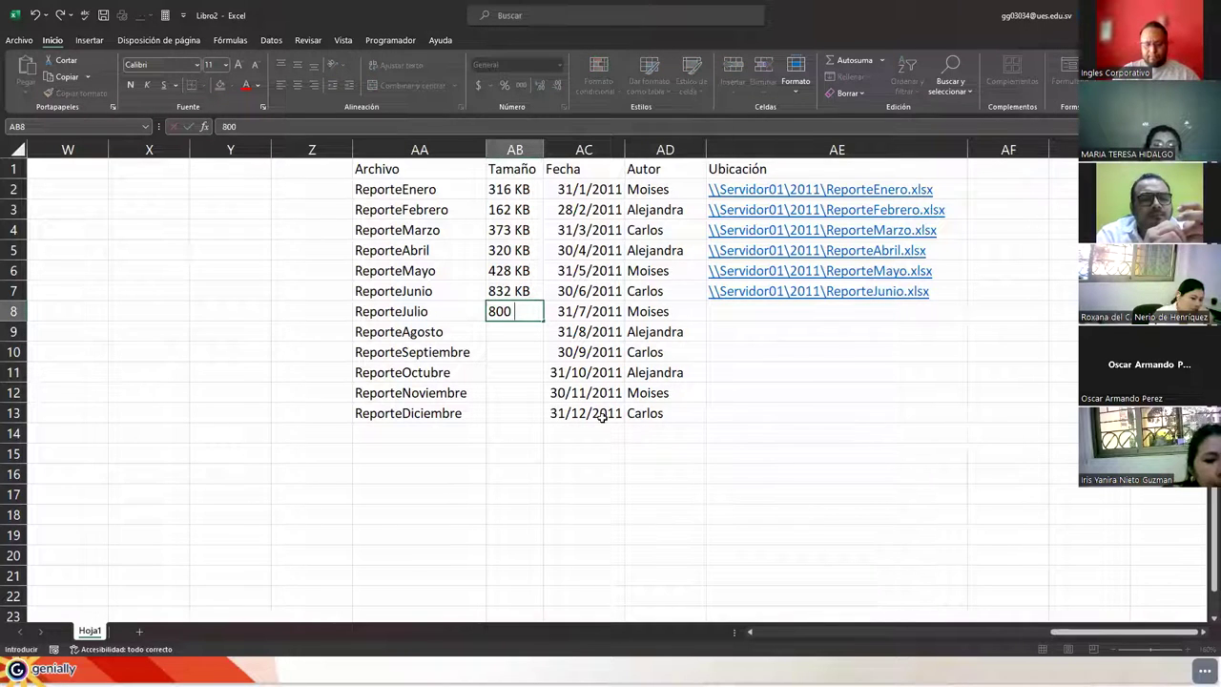
text(KB)
key(Return)
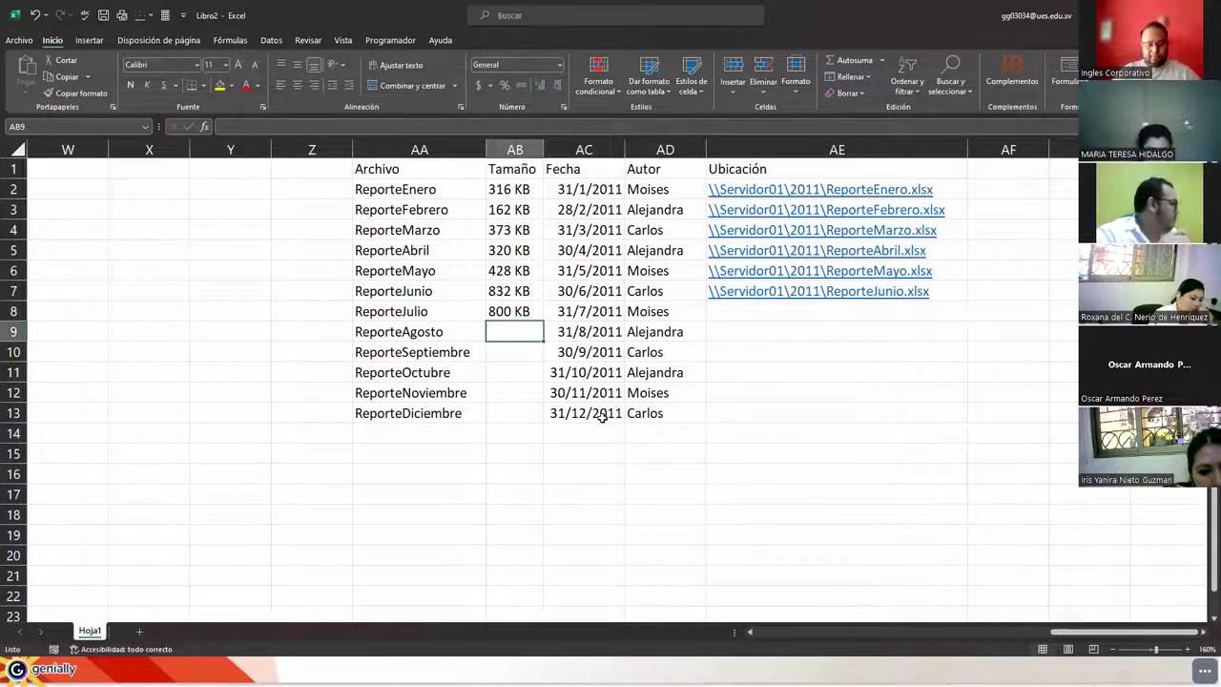
text(475 KB)
key(Return)
text(67)
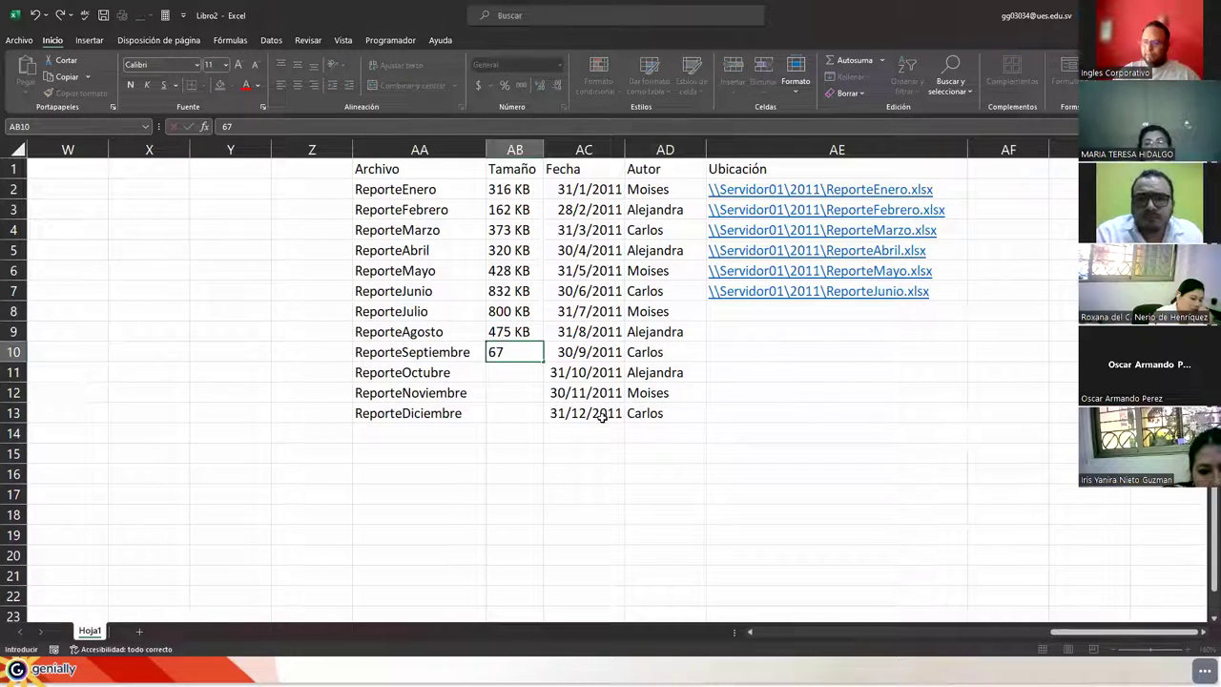
text(5 KB)
key(Return)
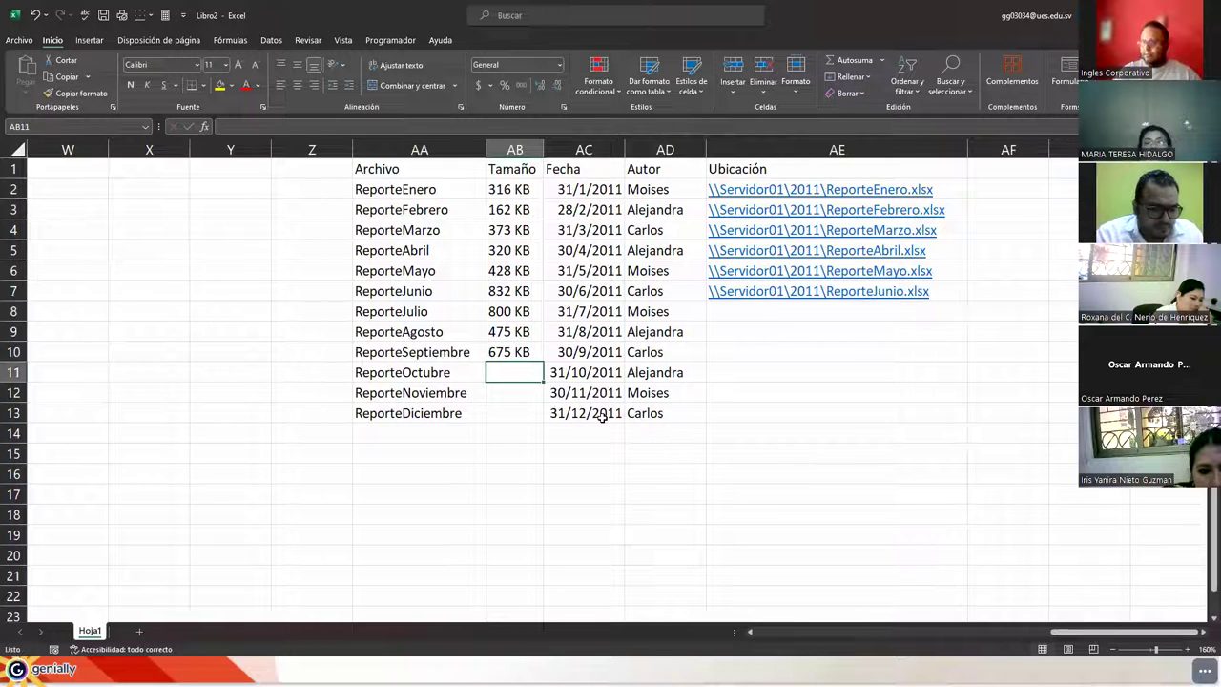
Enter the Tamaño values 900 KB, 1 MB and 1.08 MB for the October to December reports in AB11:AB13
text(900 Km)
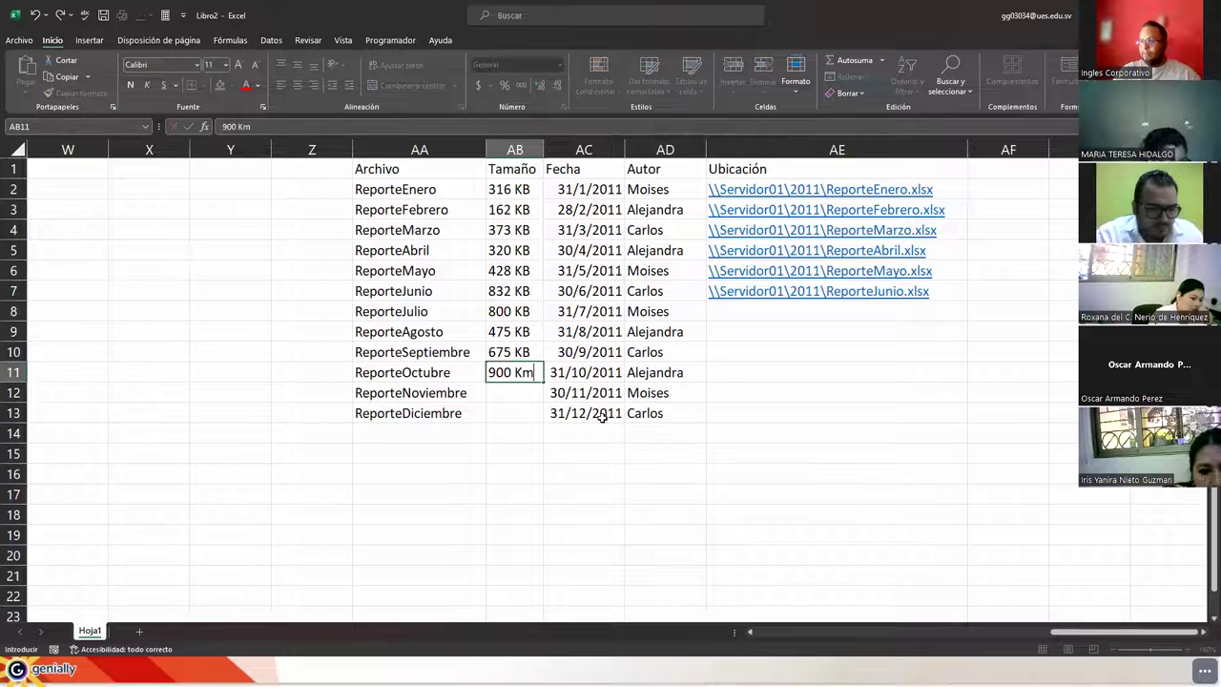
key(Return)
key(Up)
key(F2)
key(BackSpace)
text(B)
key(Return)
text(1 MB)
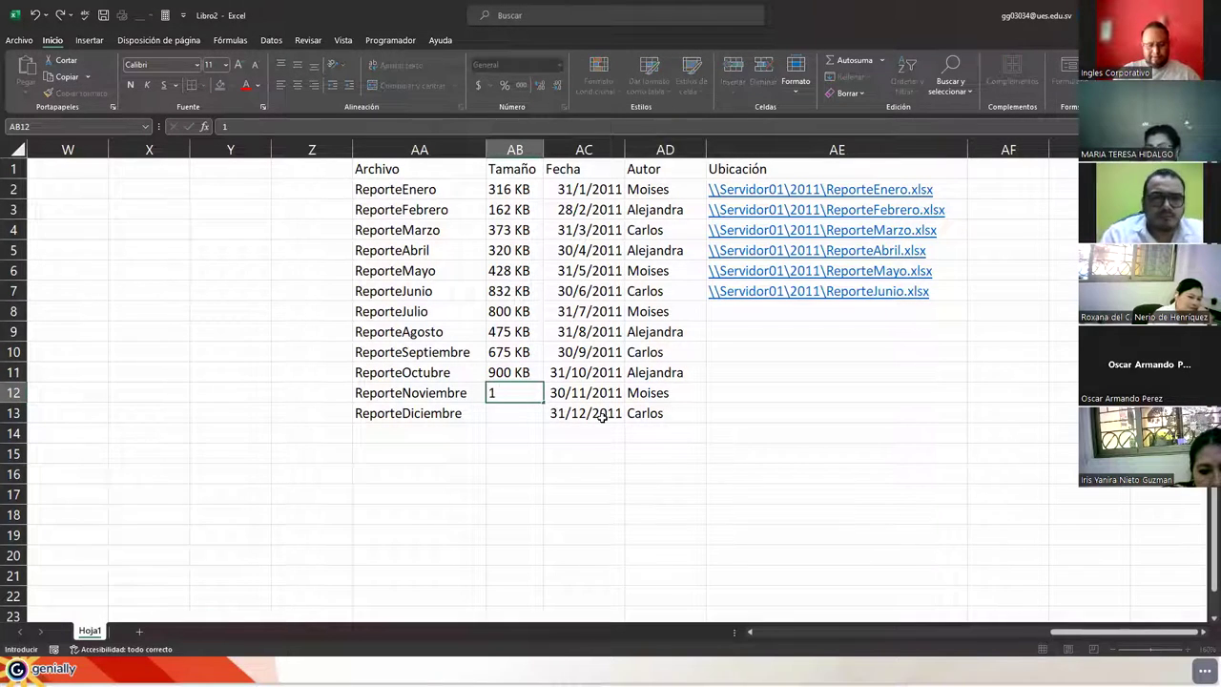
key(Return)
text(1.08)
key(Return)
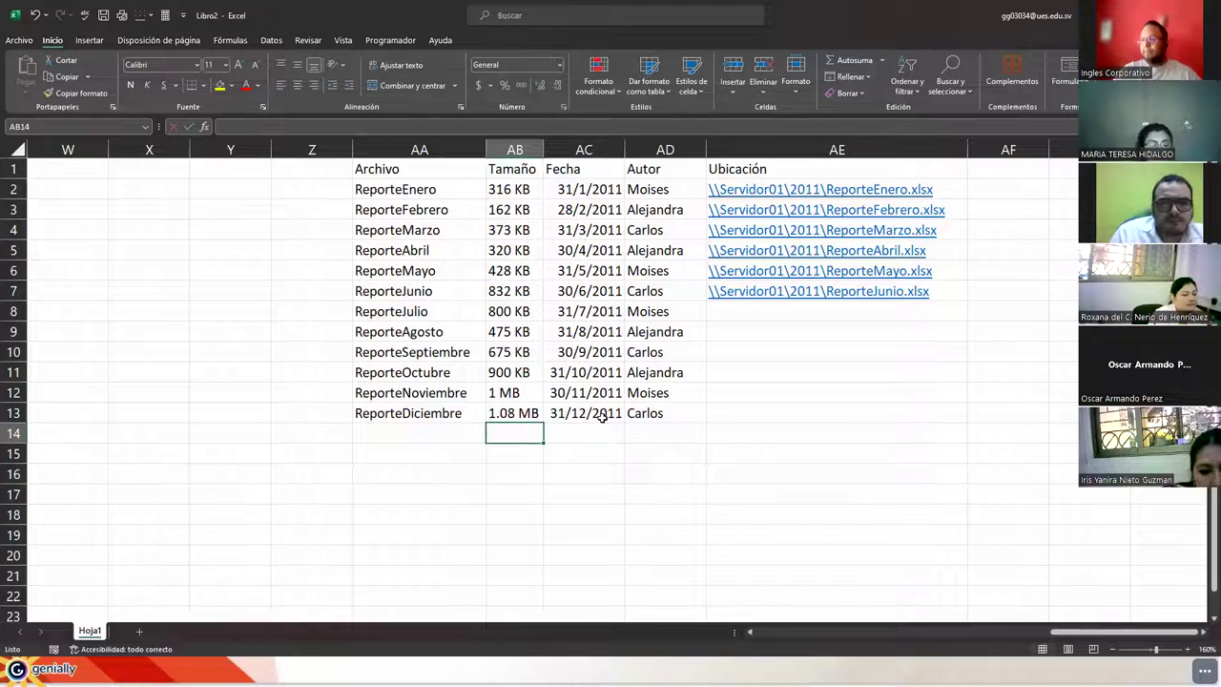
Start a CONCAT formula in AE8 with "\\Servidor01" as its first text argument
click(742, 314)
text(=)
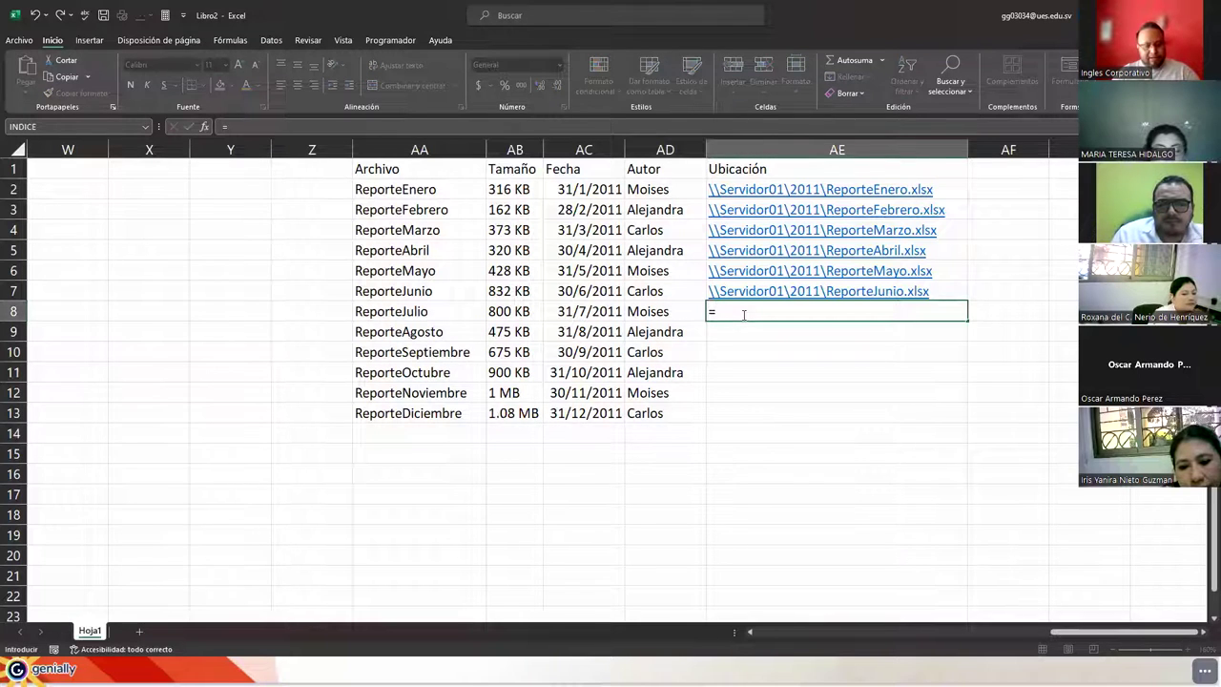
text(conca)
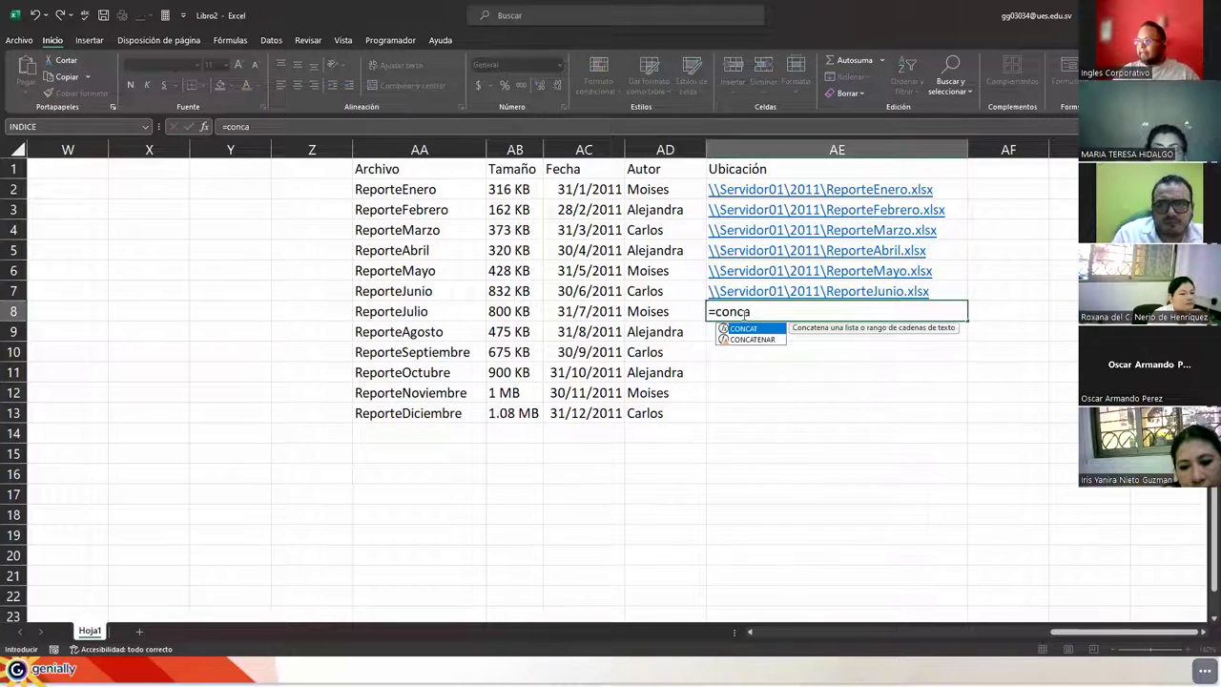
key(Tab)
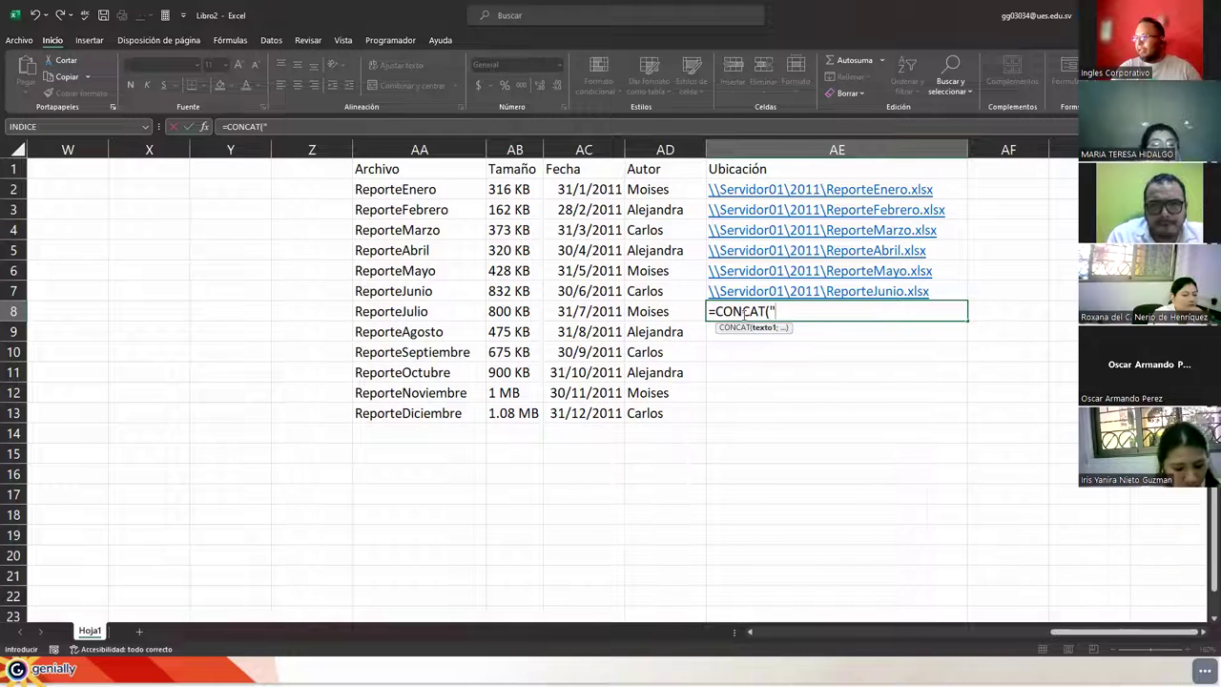
text(Servi)
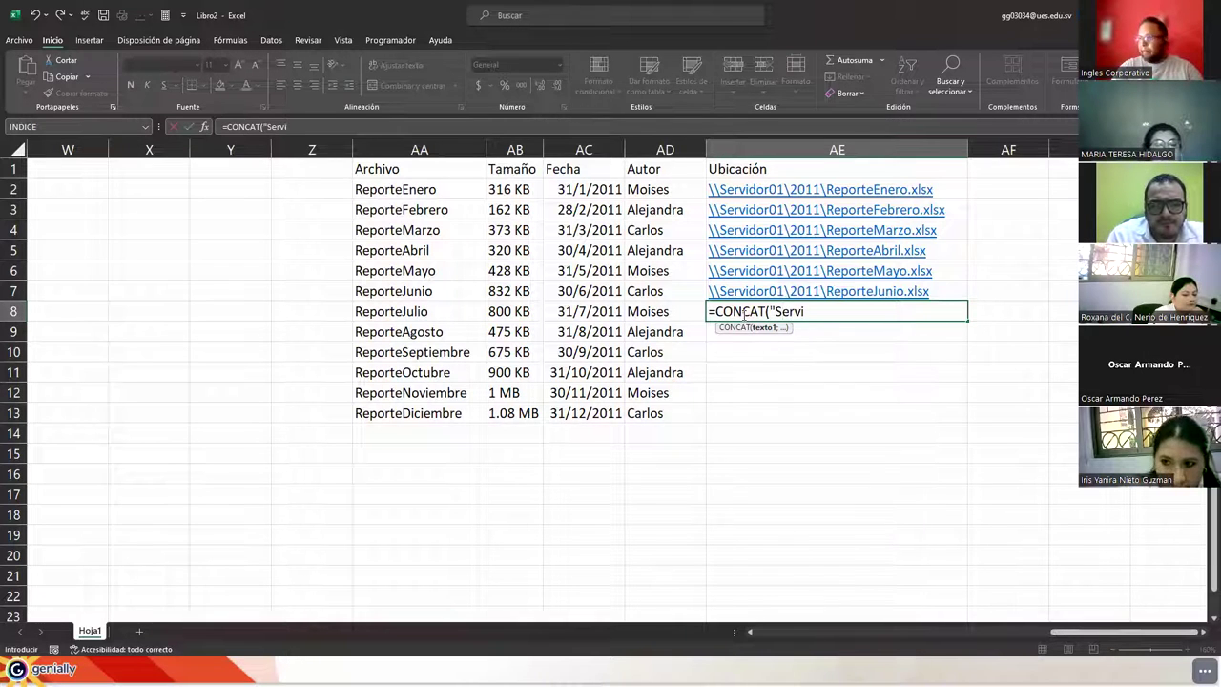
text(dor01)
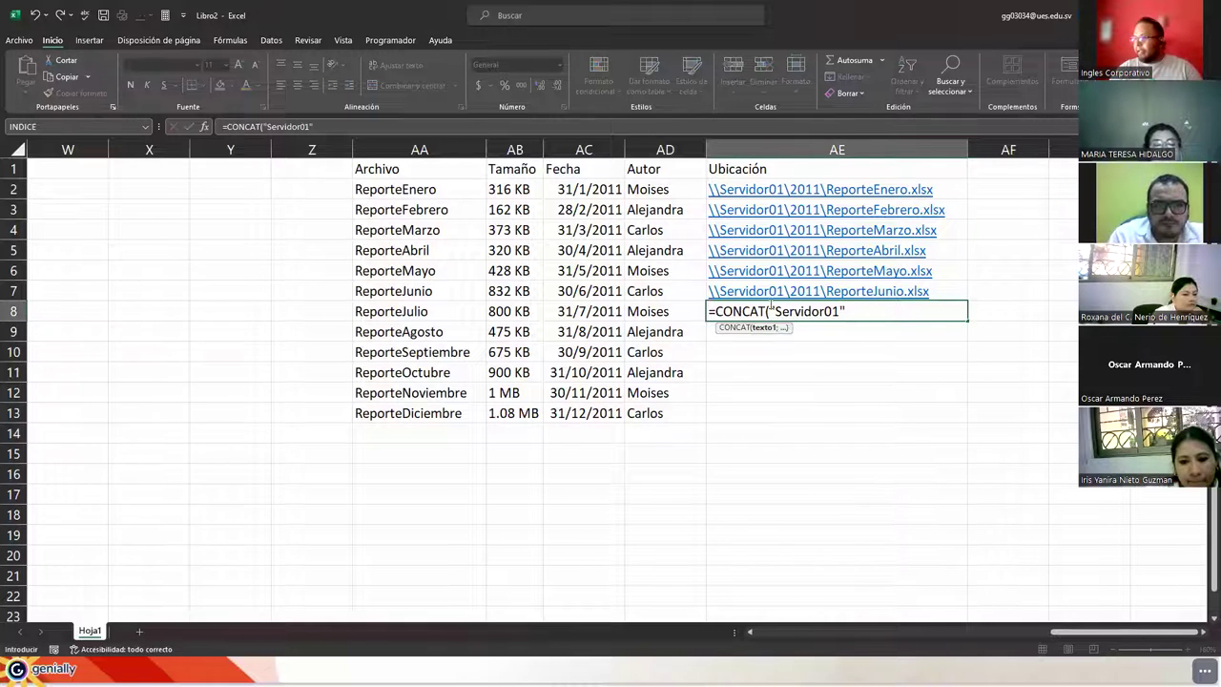
key(F2)
text(\\)
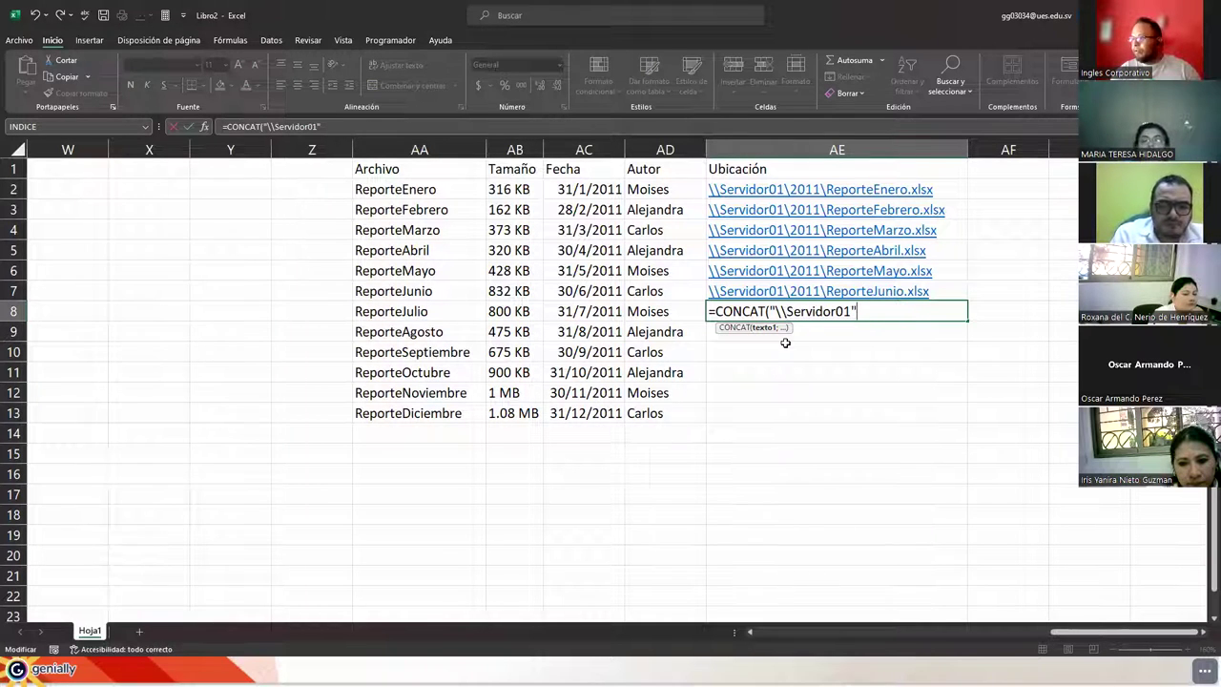
Add 2011 and an empty text as further CONCAT arguments in AE8 and accept the proposed formula correction
text(;)
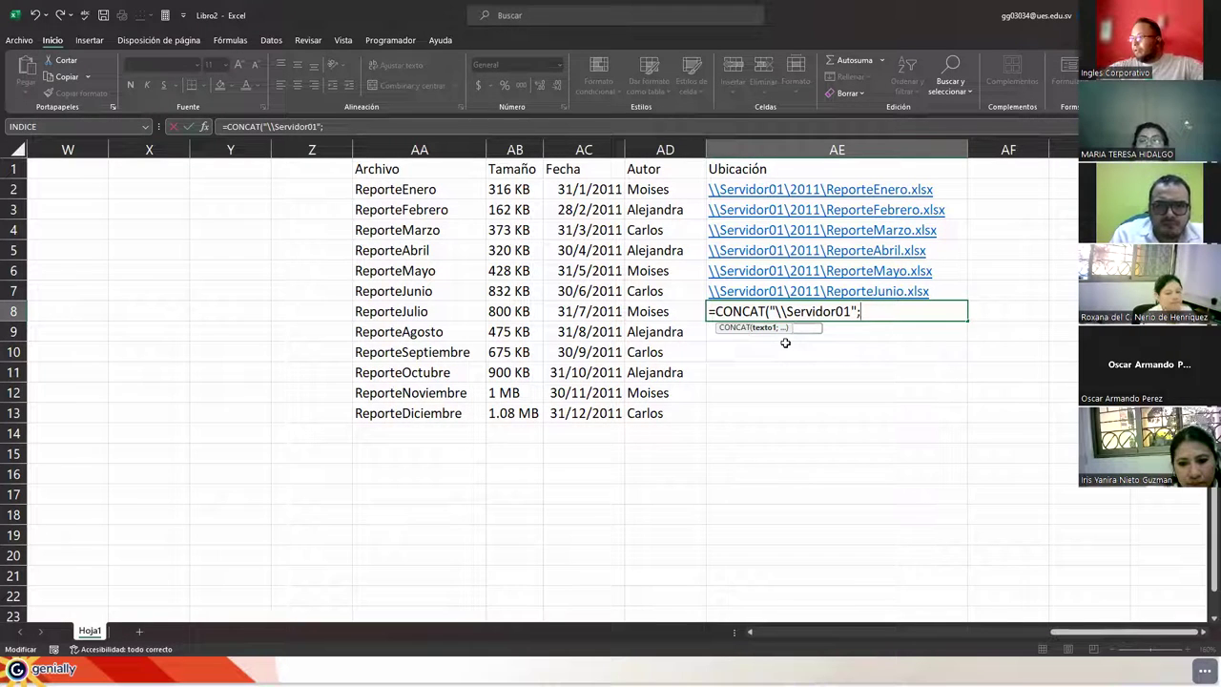
text(")
key(BackSpace)
text(2011)
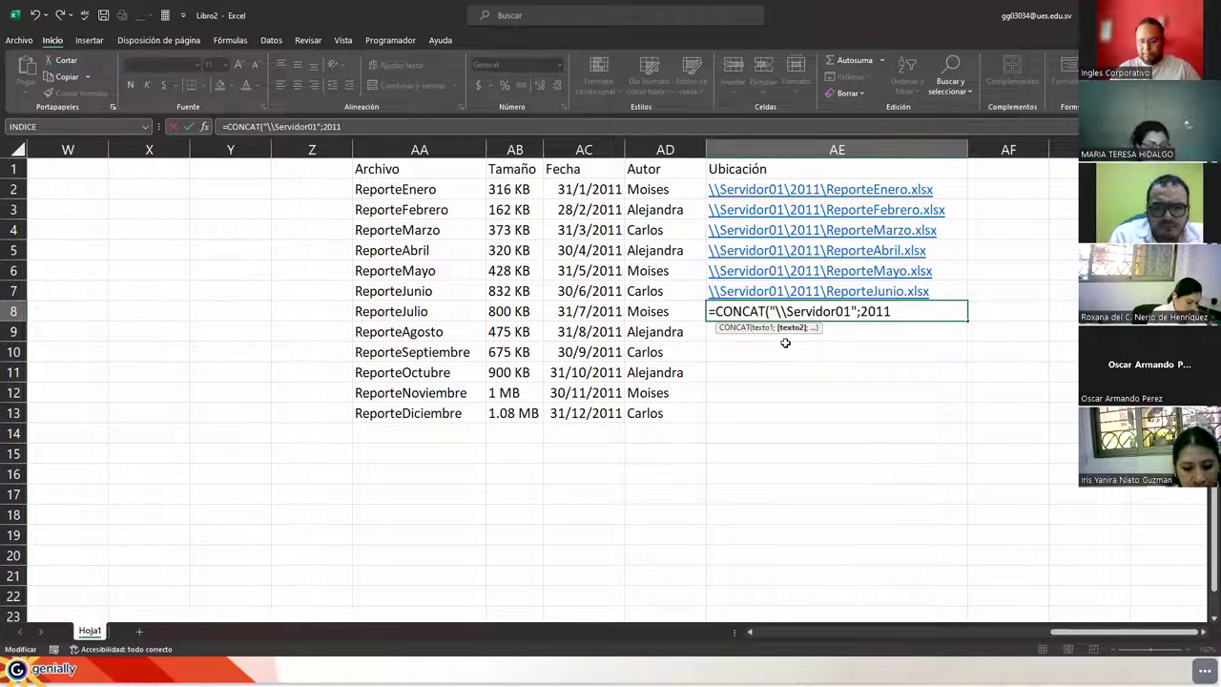
text(;)
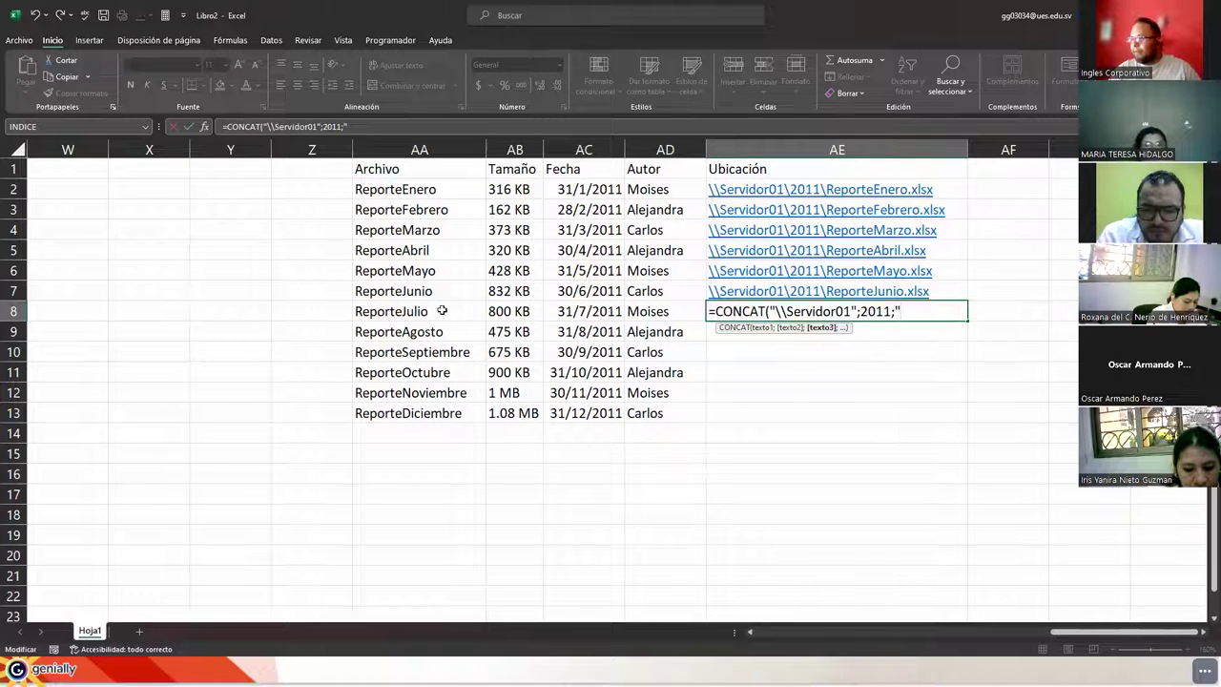
text(")
key(Return)
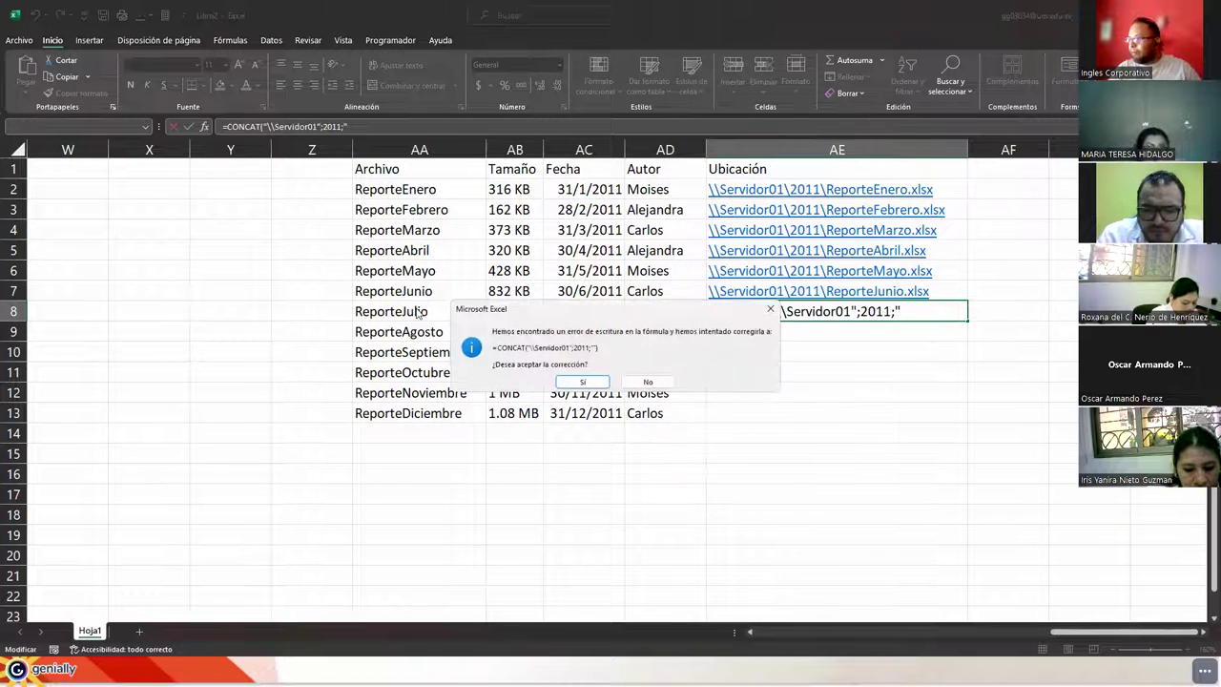
click(579, 384)
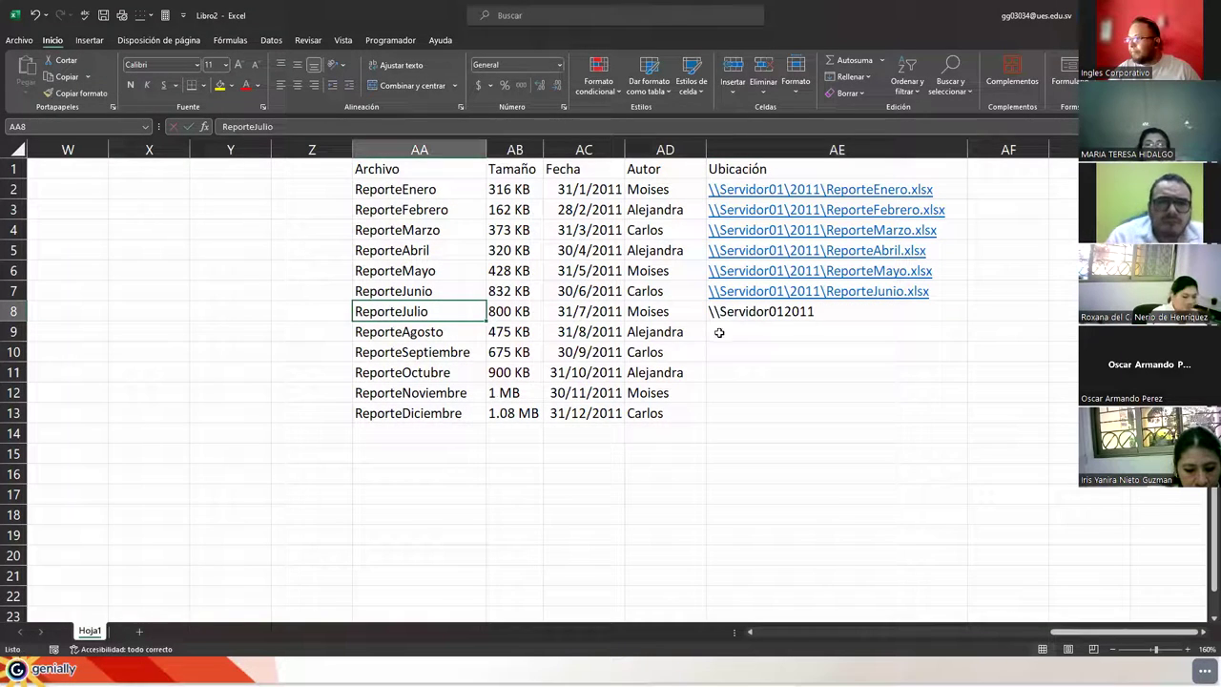
Insert a "\" text argument between the server name and 2011 in the AE8 CONCAT formula
double_click(804, 311)
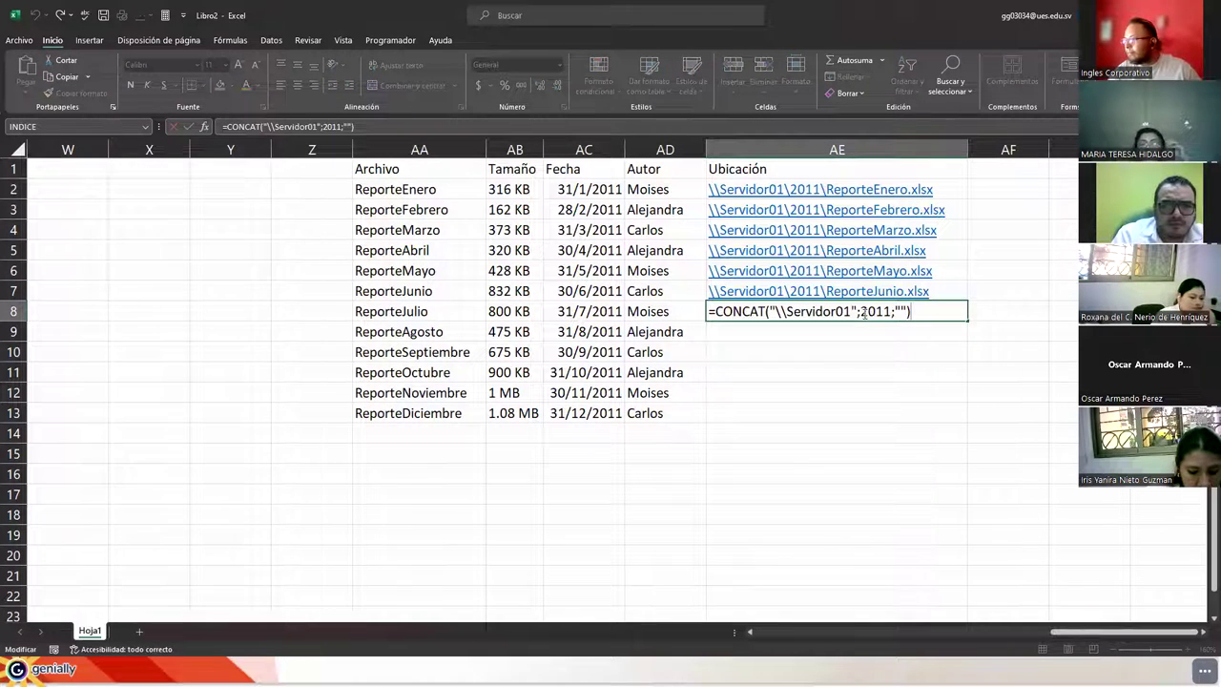
click(862, 312)
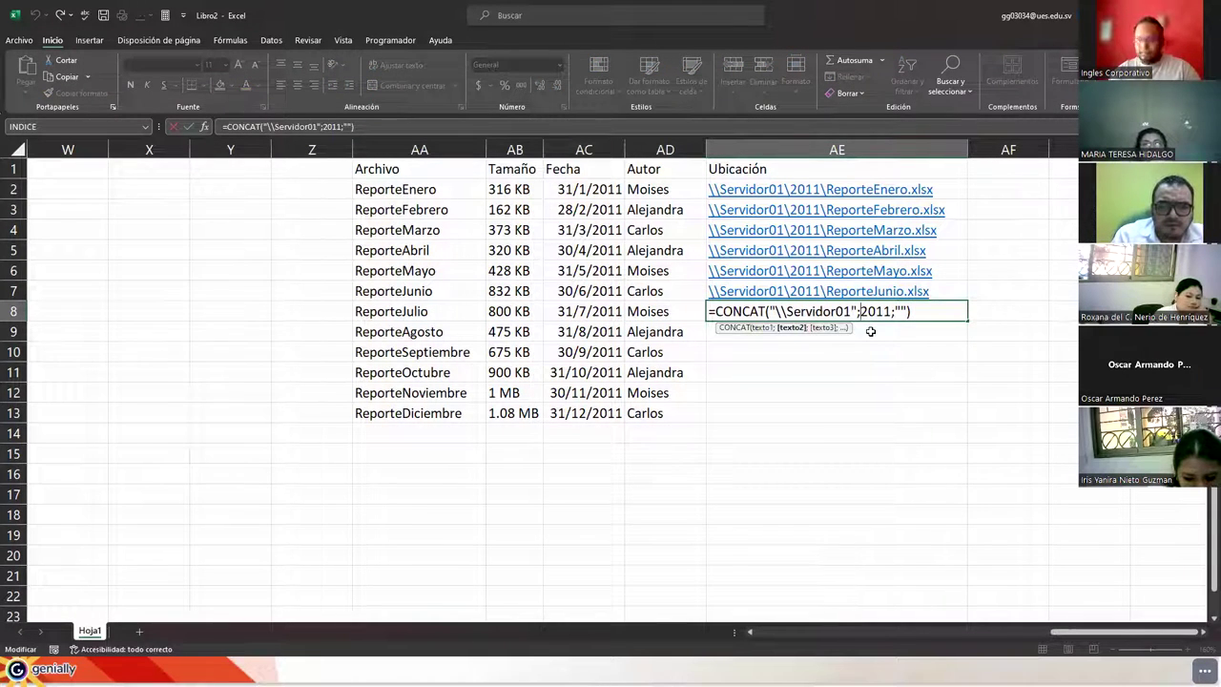
text(")
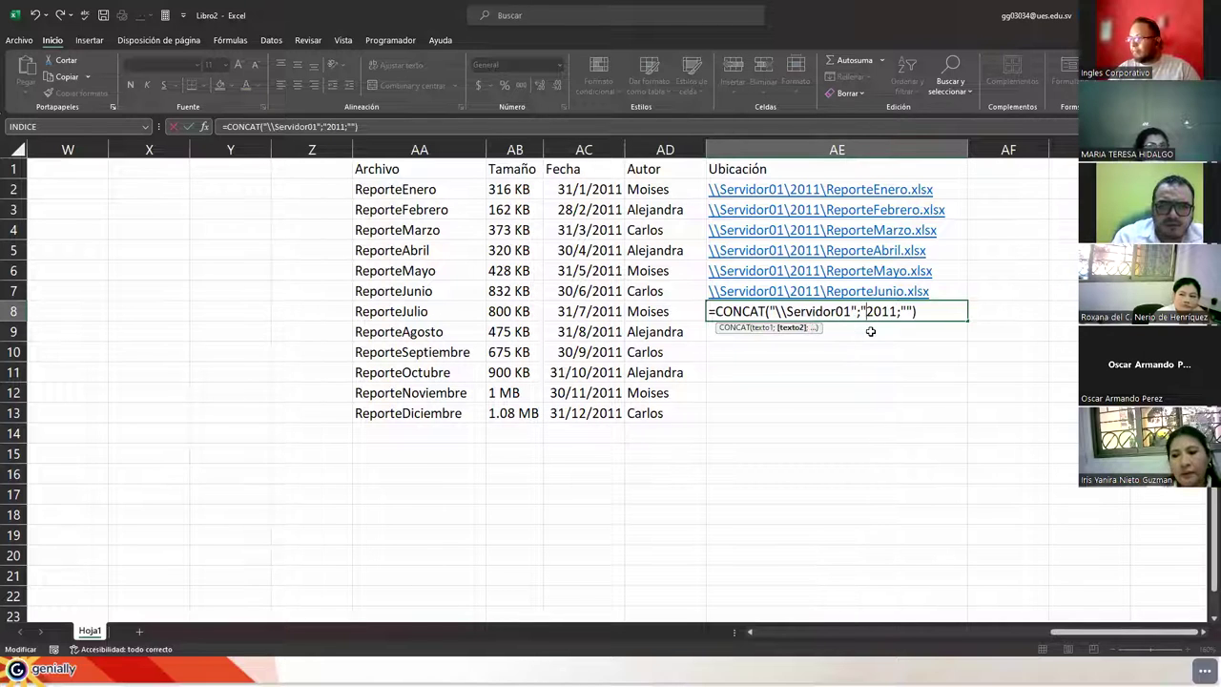
text(\";)
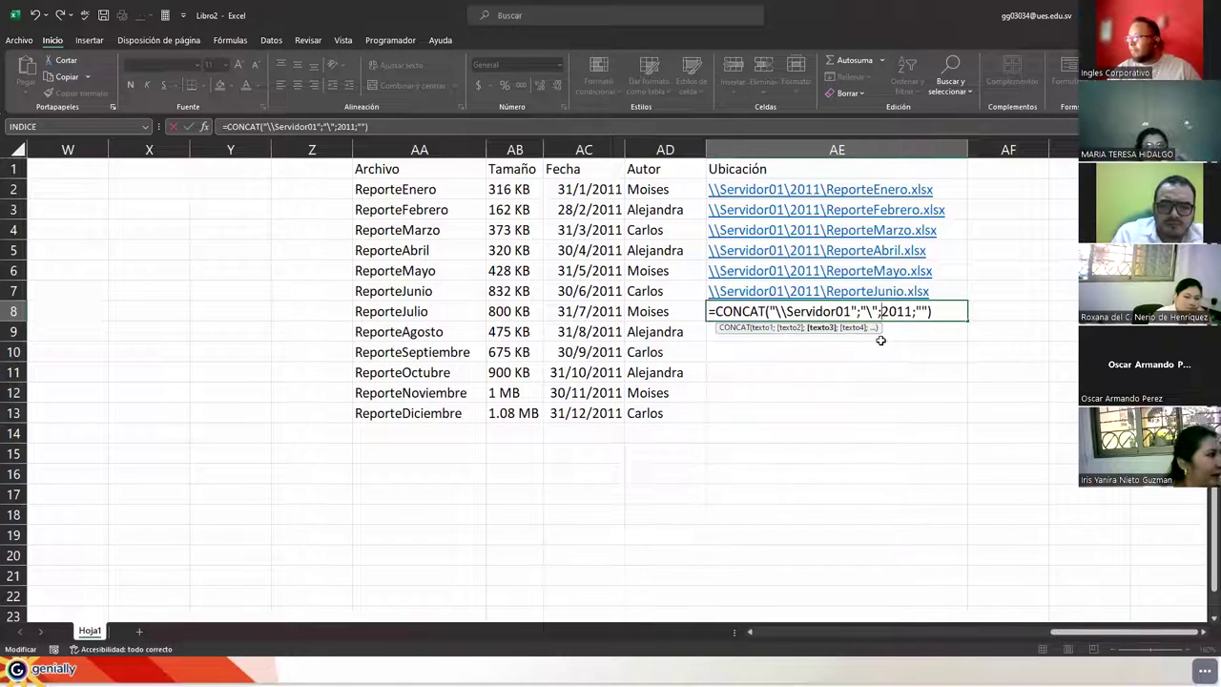
Replace the empty text argument in the AE8 formula with AA8 followed by ".xlsx"
click(917, 311)
key(Delete)
key(Delete)
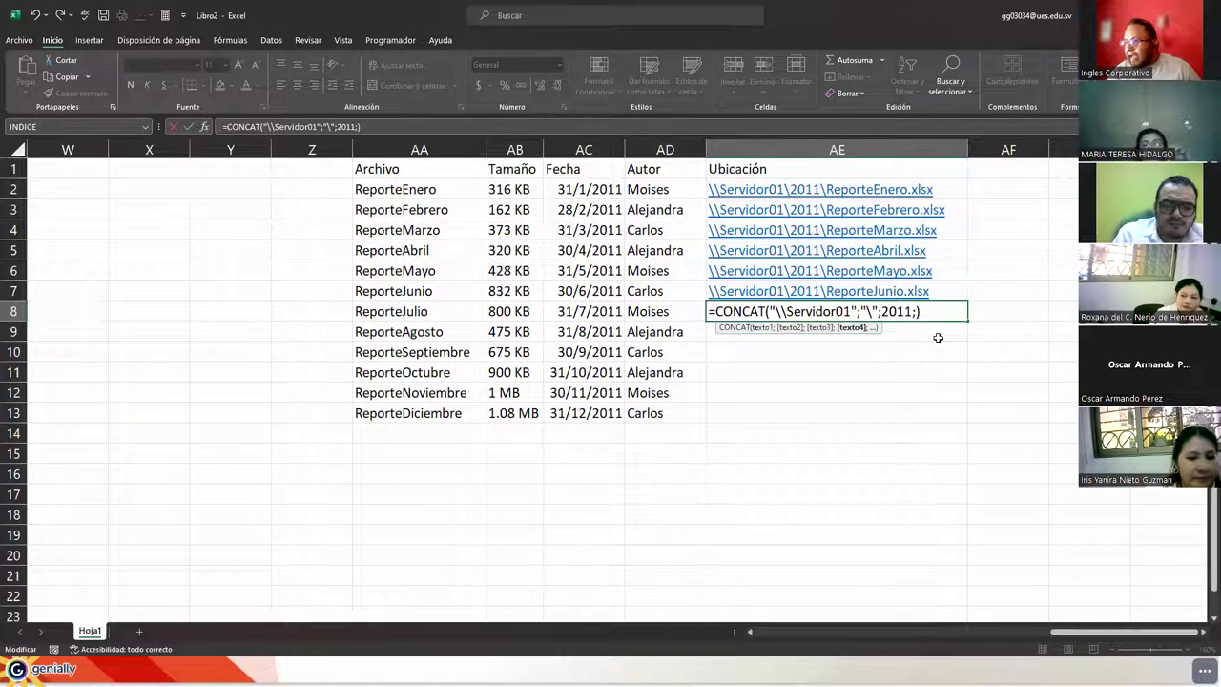
text(AA8)
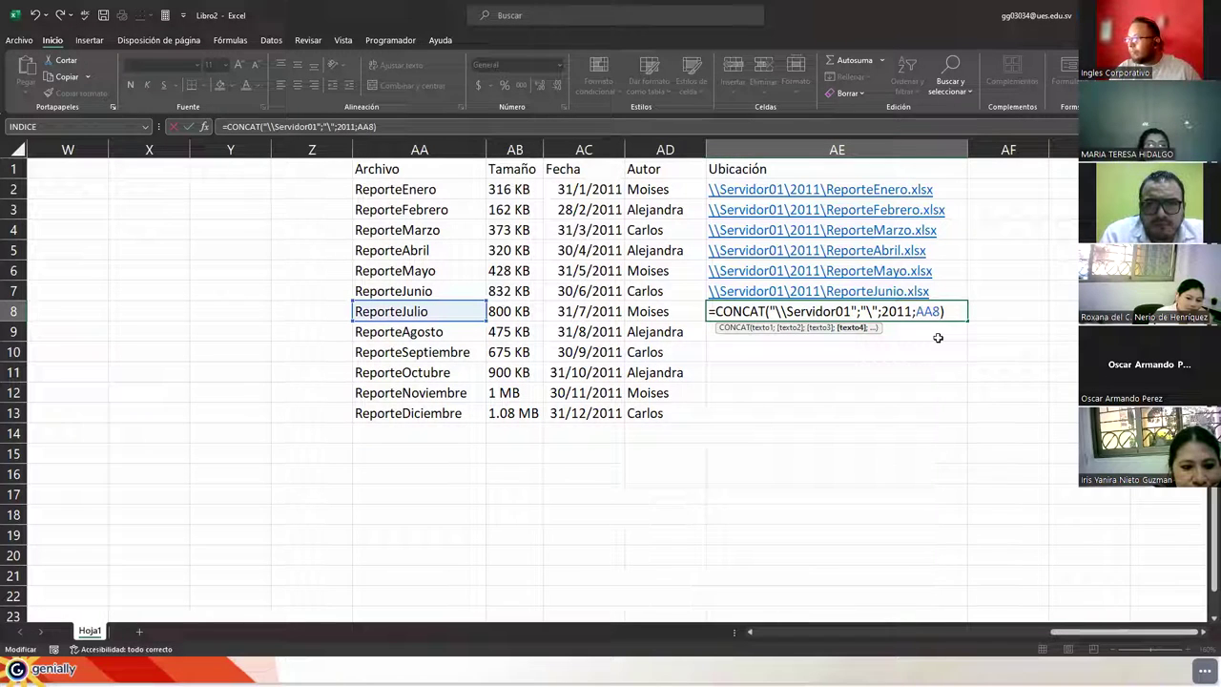
text(;".xlsx")
key(ctrl+Return)
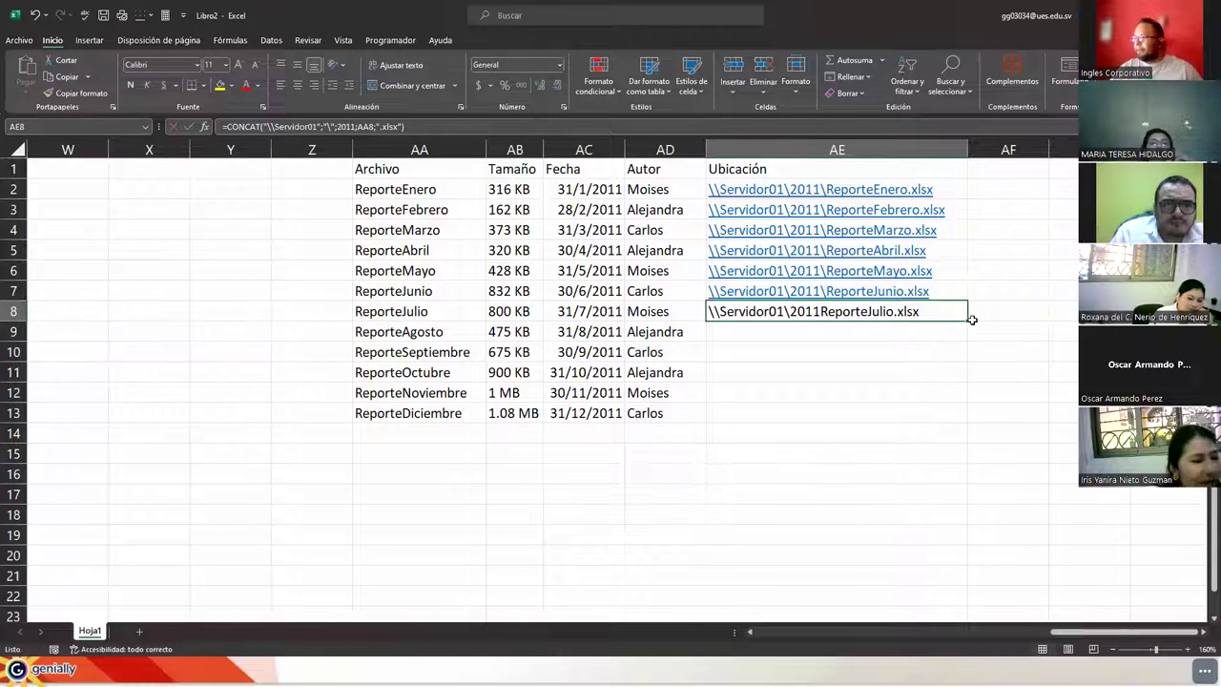
Fill the AE8 formula down to AE13 and widen column AE to fit the paths
double_click(967, 320)
drag(967, 150, 986, 150)
click(845, 494)
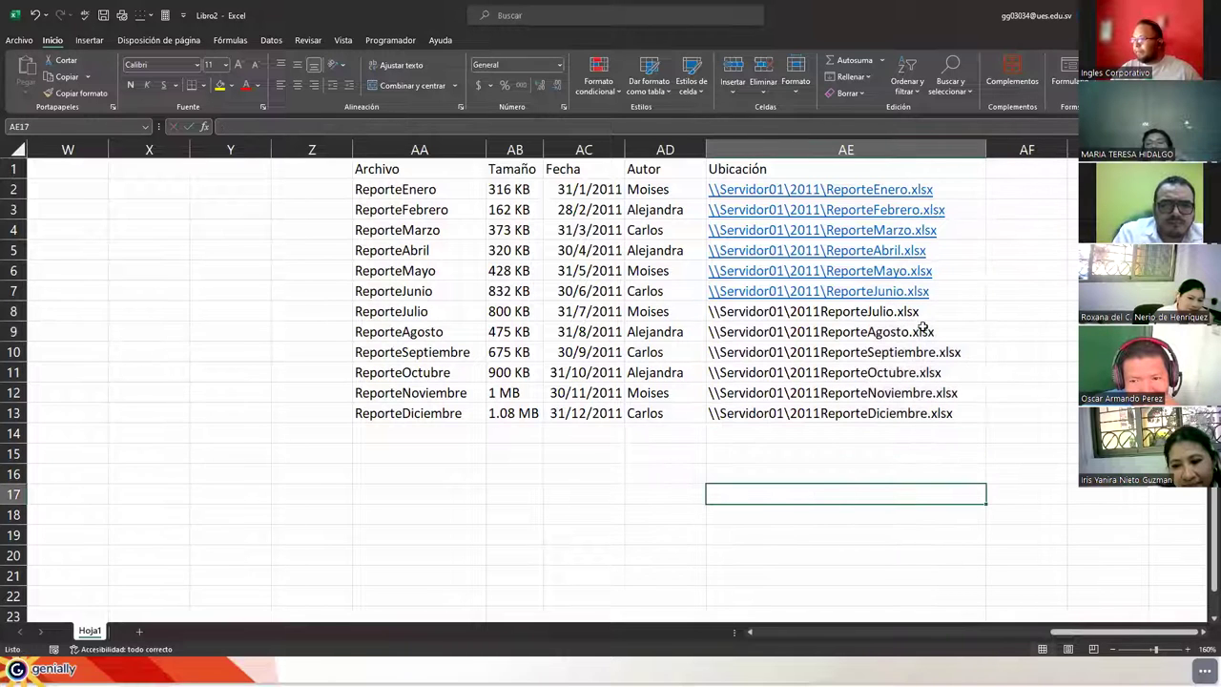
Replace the CONCAT formulas in AE8:AE13 with their plain values
drag(946, 304, 967, 410)
key(ctrl+c)
right_click(945, 310)
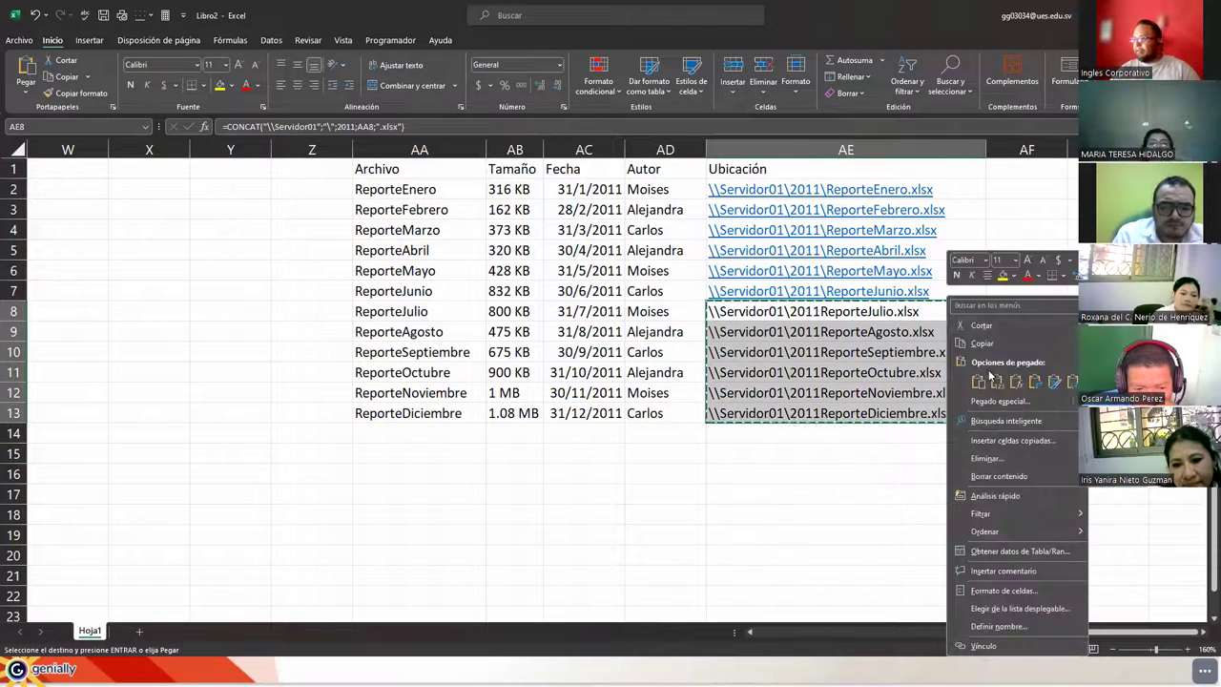
click(997, 381)
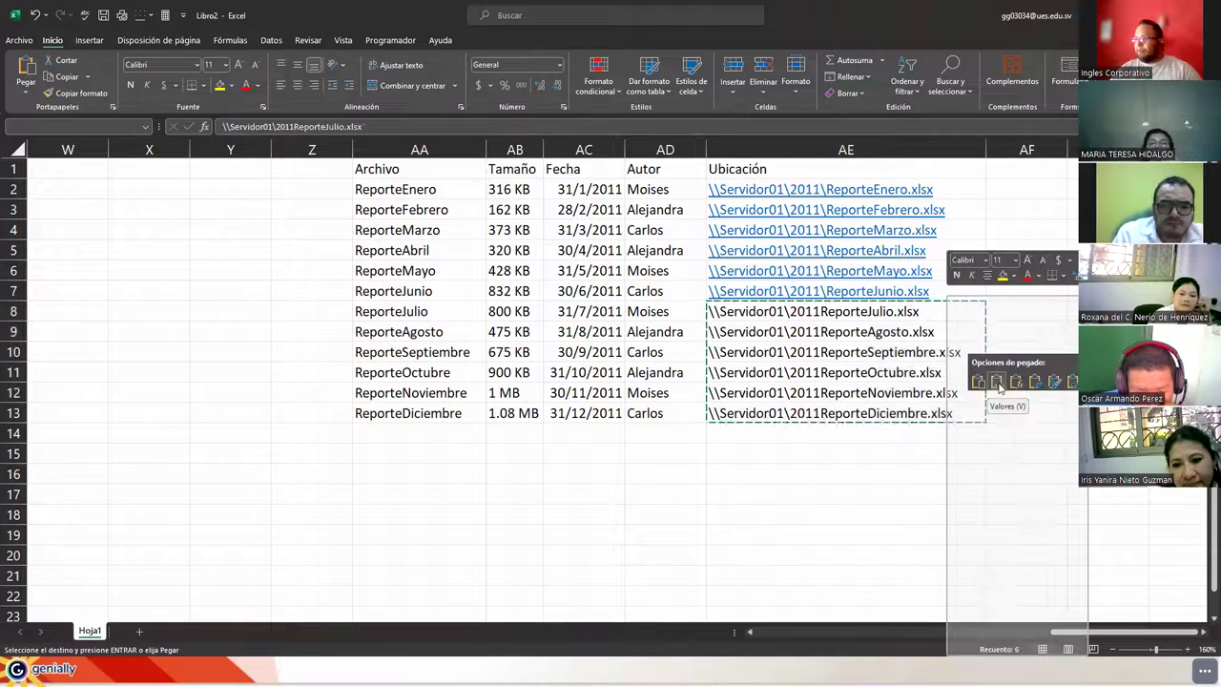
click(801, 488)
Re-enter the paths in AE8 through AE13 one by one so each becomes a hyperlink
double_click(929, 318)
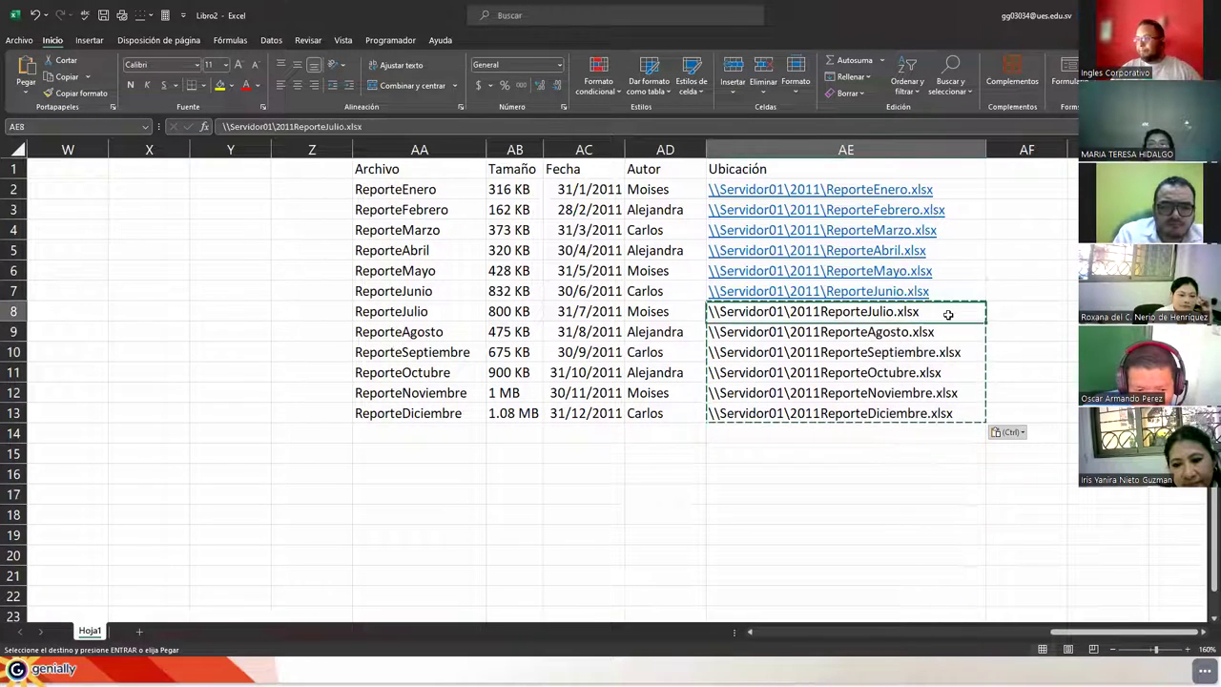
key(Return)
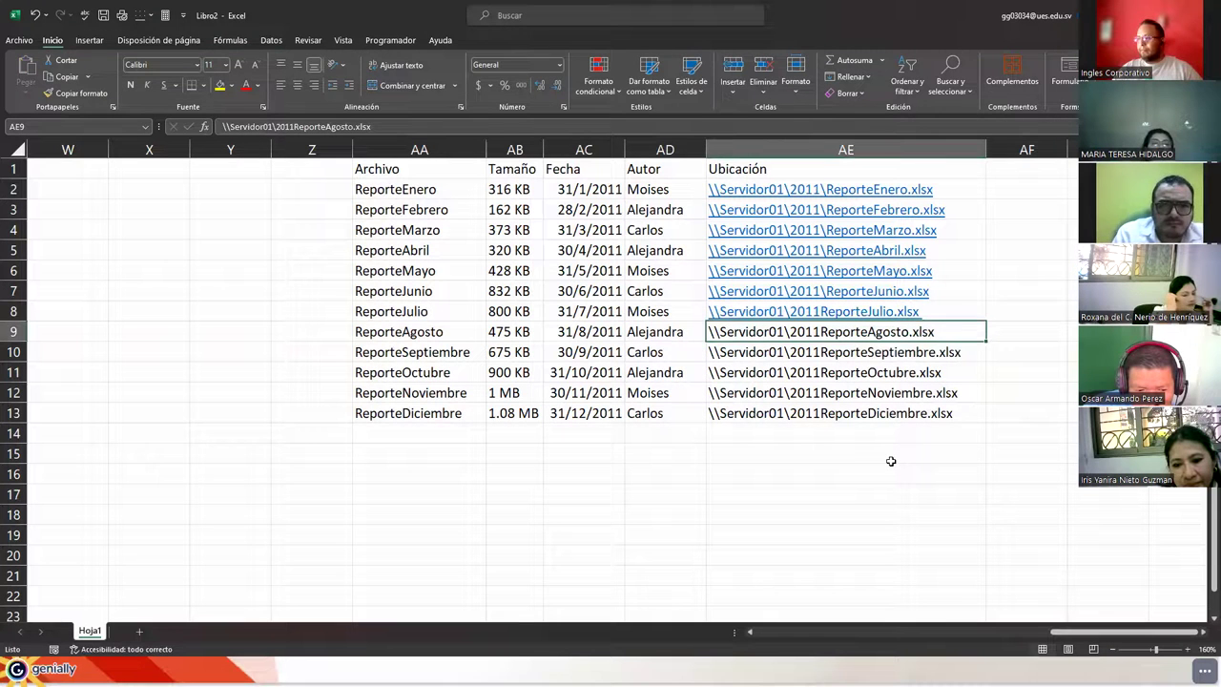
key(F2)
key(Return)
key(F2)
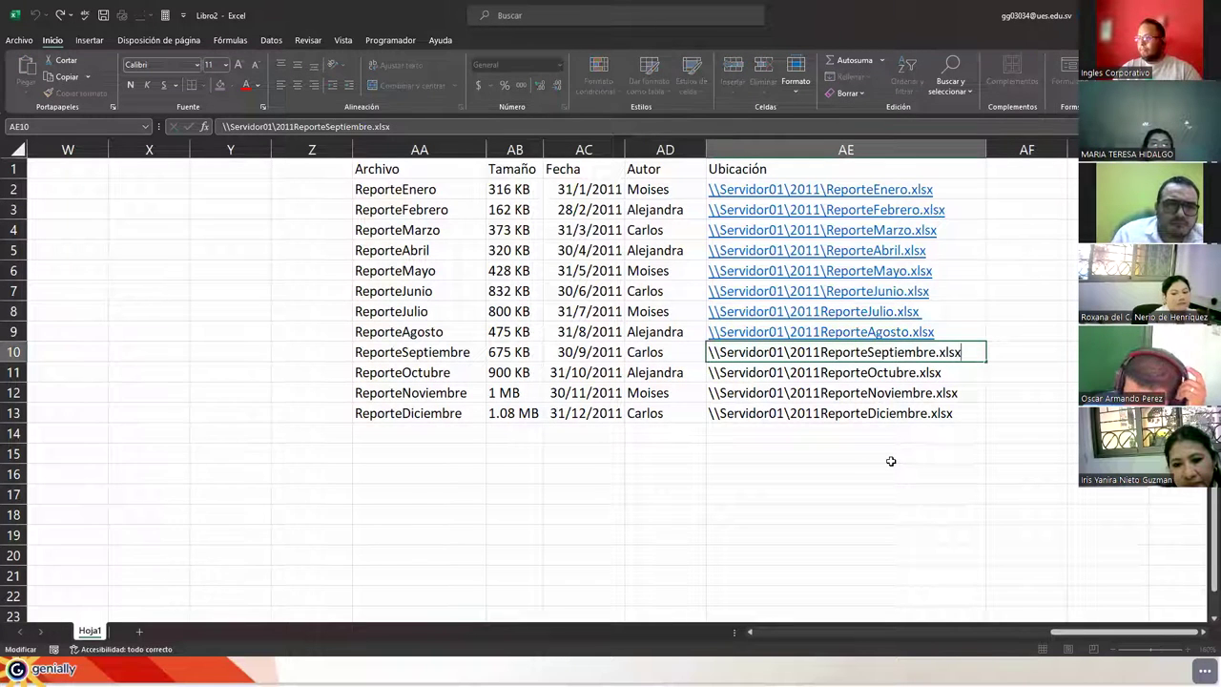
key(Return)
key(F2)
key(Return)
key(F2)
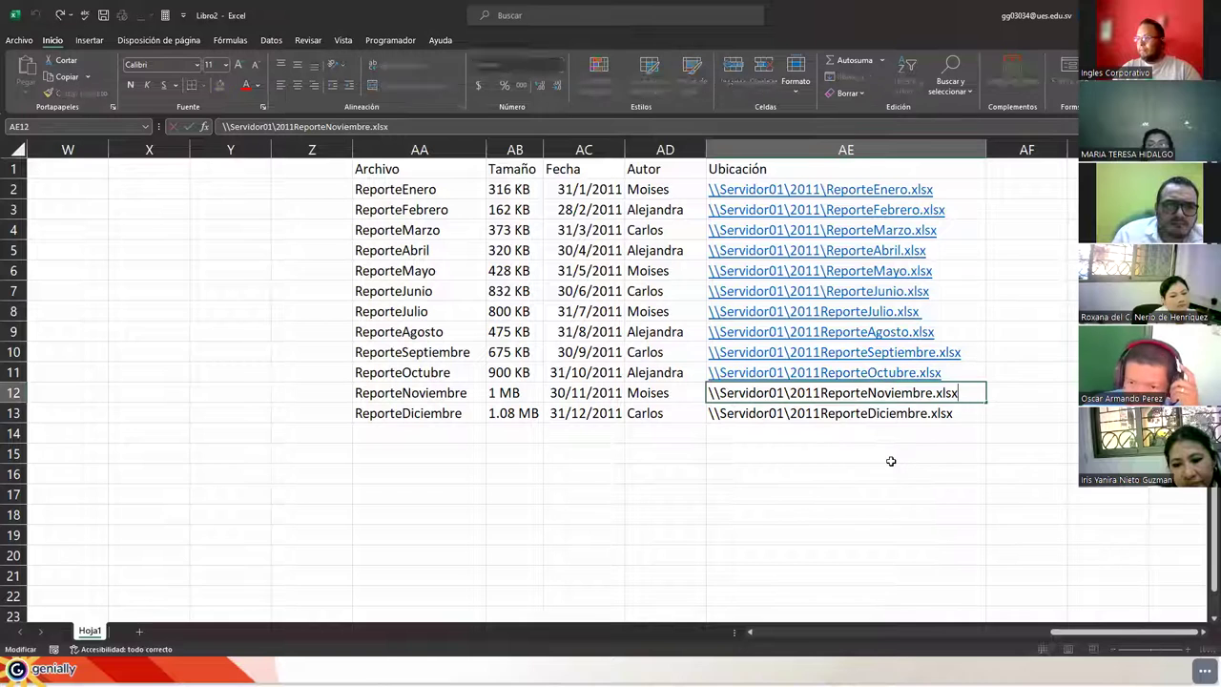
key(Return)
key(F2)
key(Return)
key(Up)
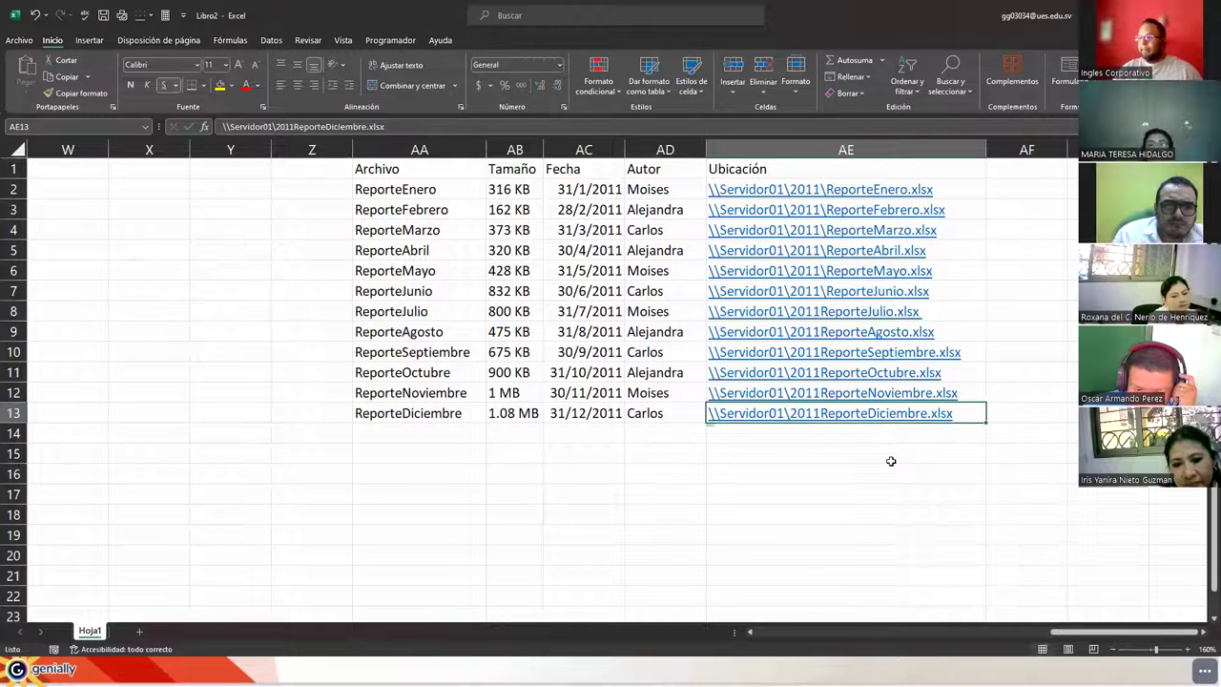
Return to A2, check its dropdown list and extend the validation source to =$AA$2:$AA$13
key(ctrl+Left)
key(ctrl+Left)
key(ctrl+Up)
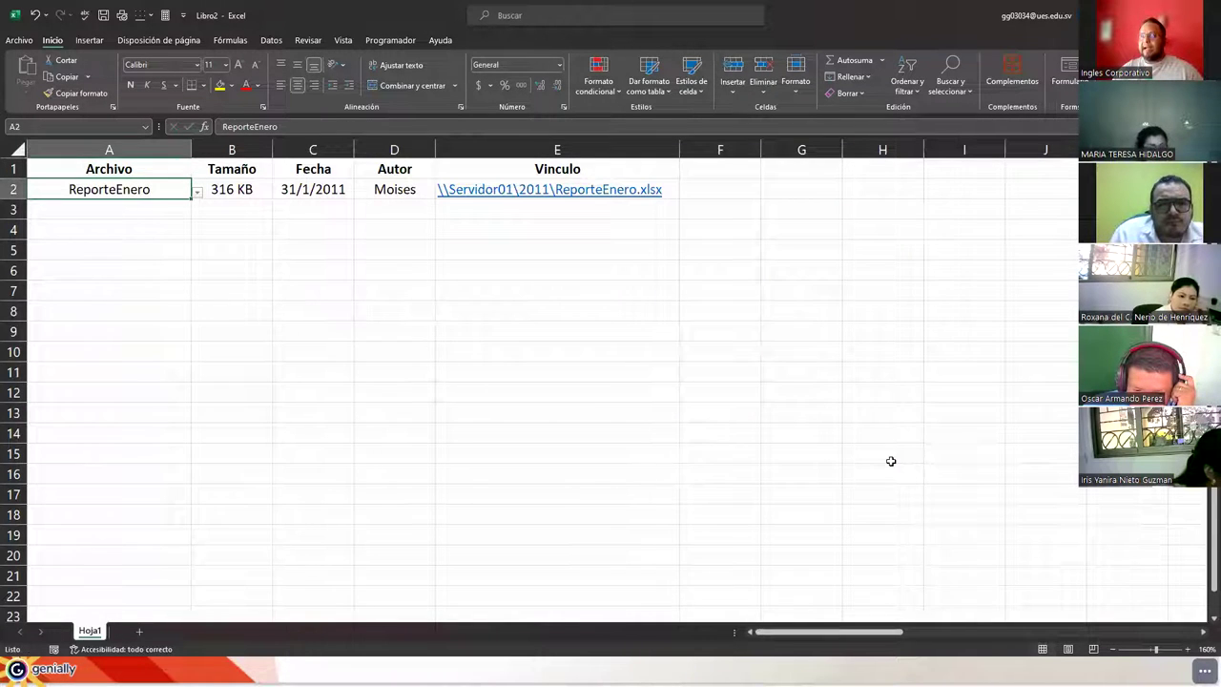
click(198, 193)
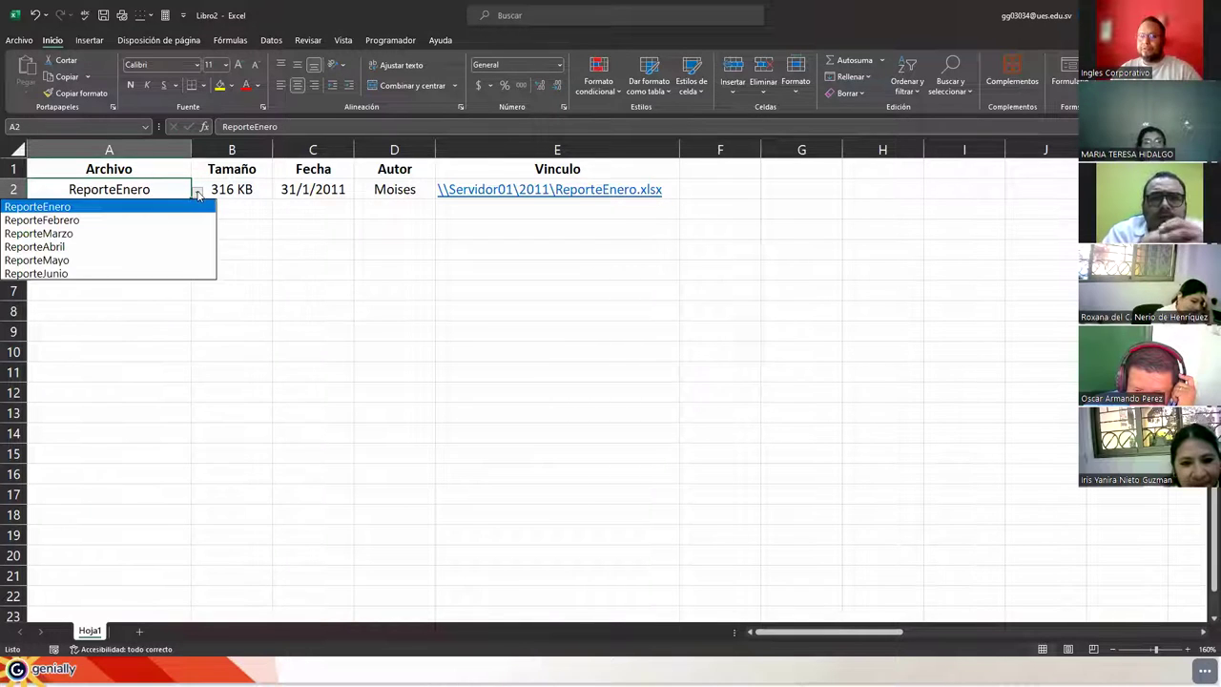
click(118, 193)
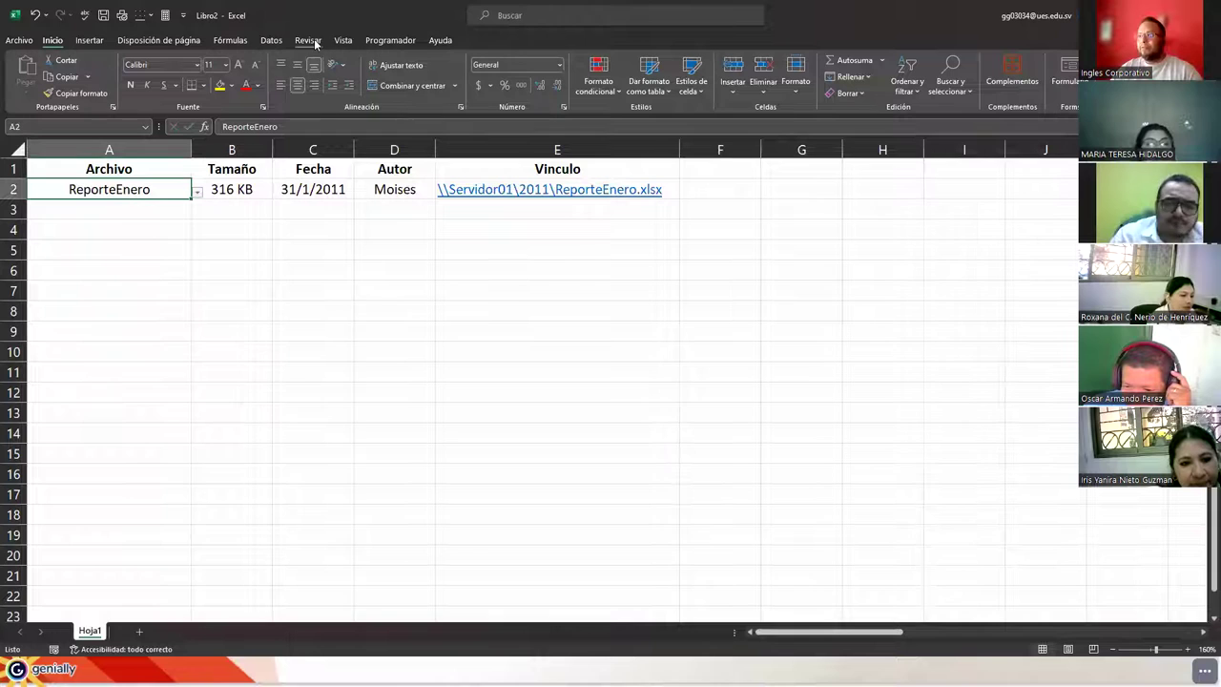
click(271, 40)
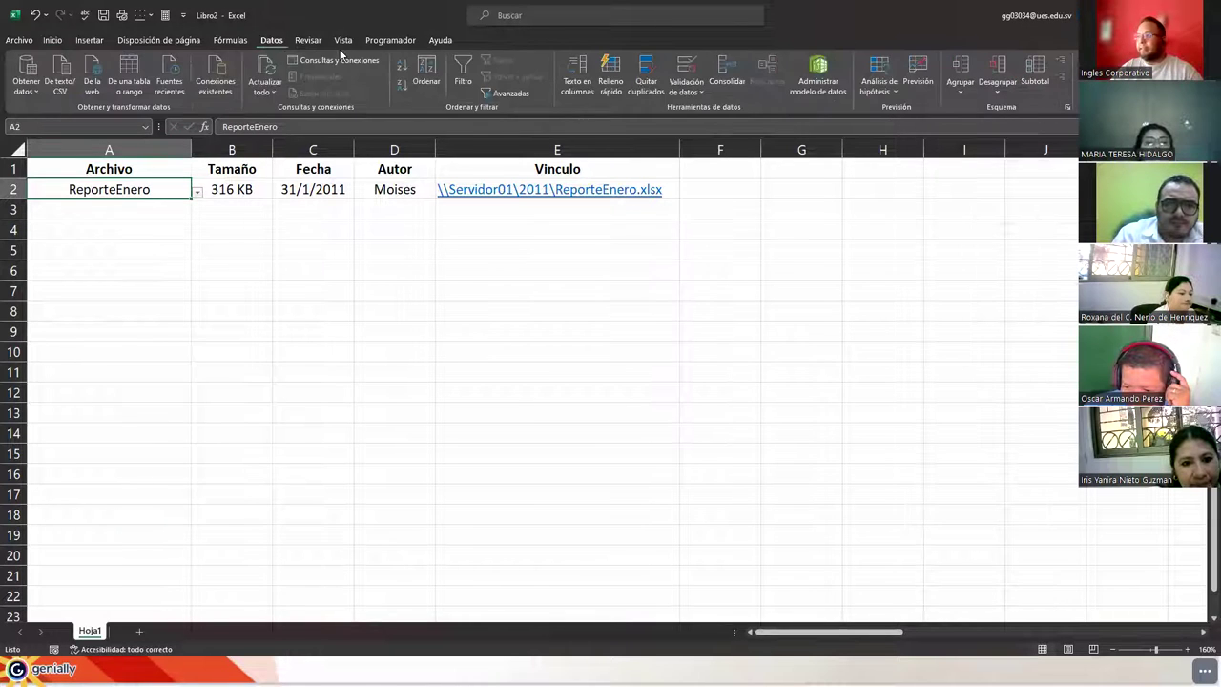
click(687, 69)
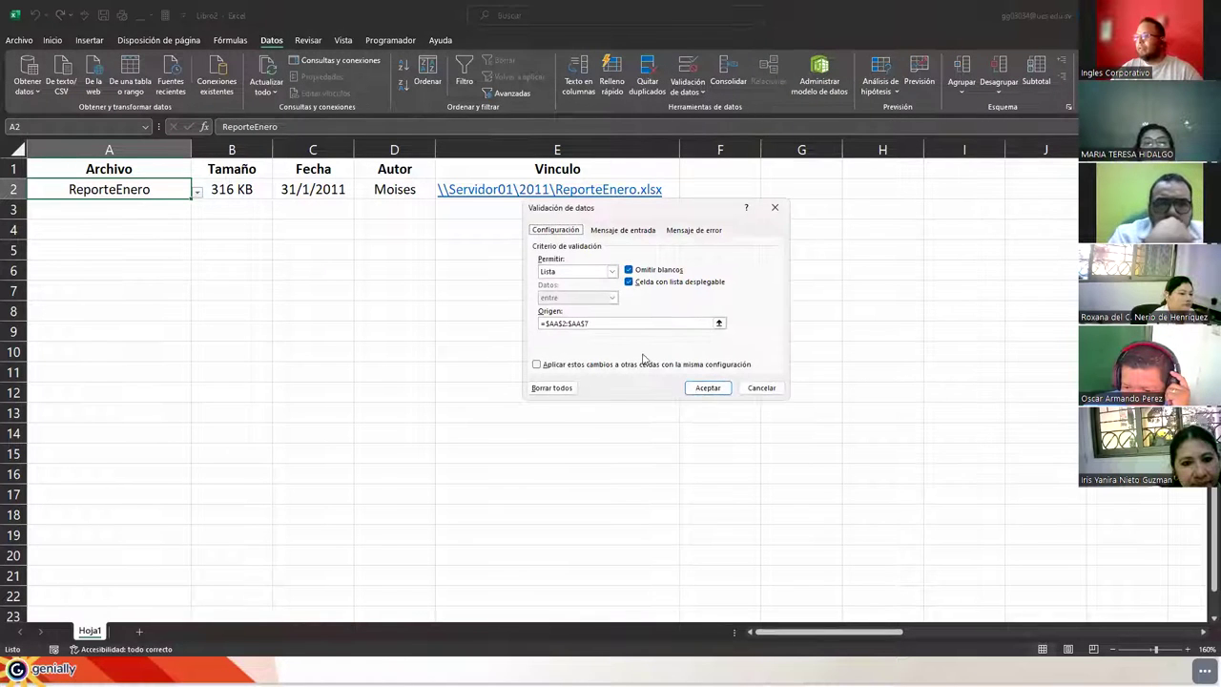
click(589, 325)
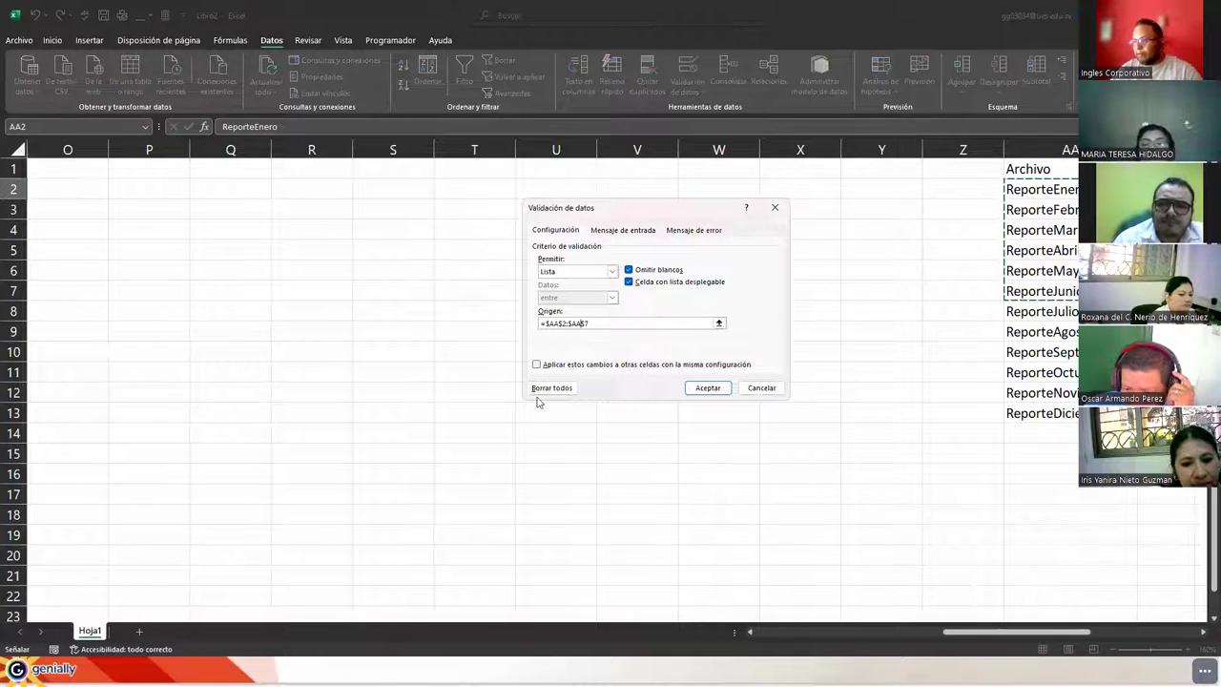
click(593, 324)
key(BackSpace)
text(13)
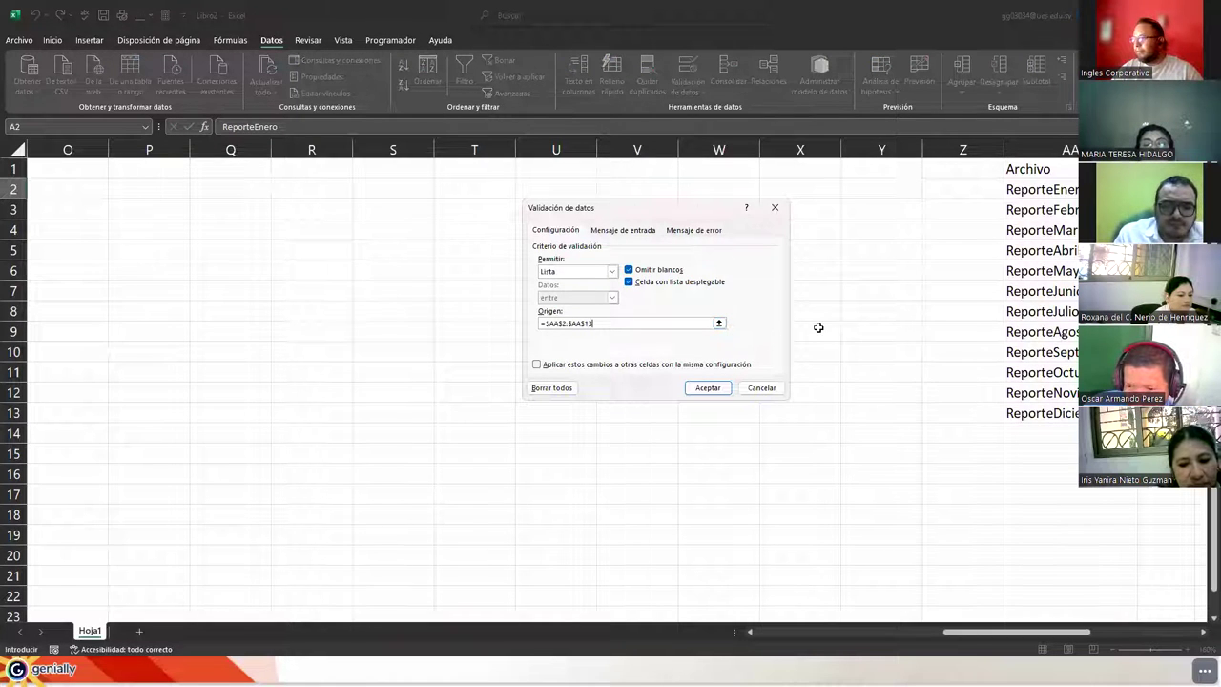
click(706, 387)
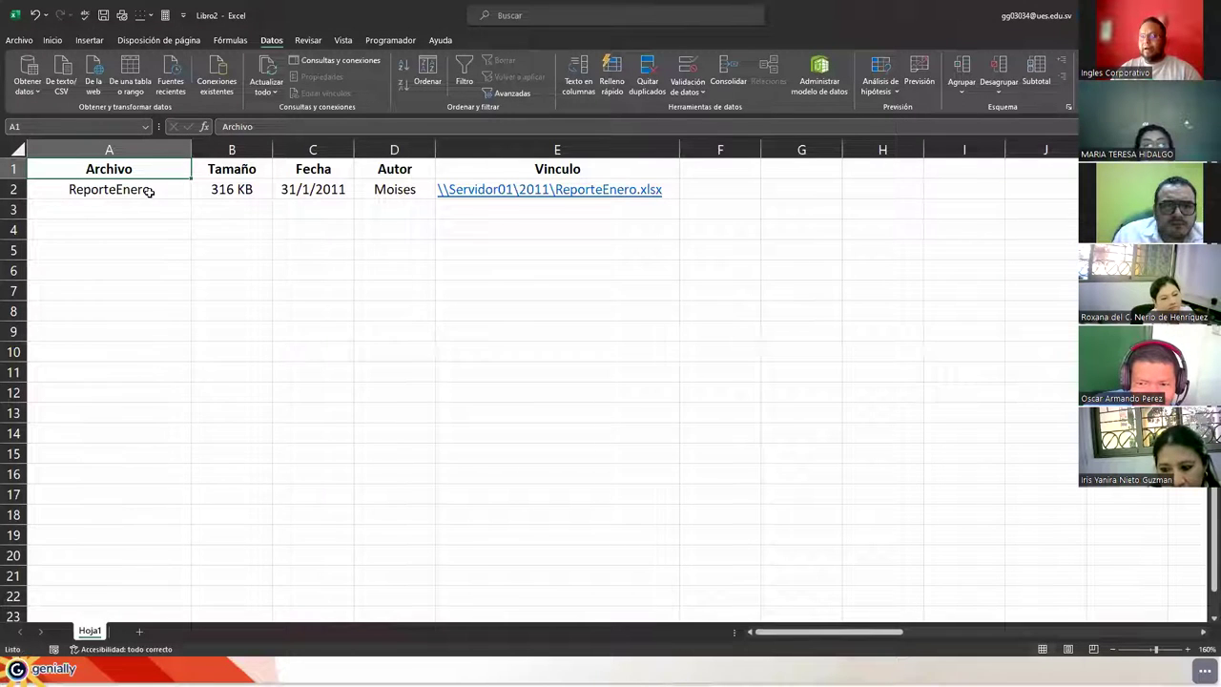
Choose ReporteNoviembre from the dropdown list in A2
click(148, 189)
click(198, 194)
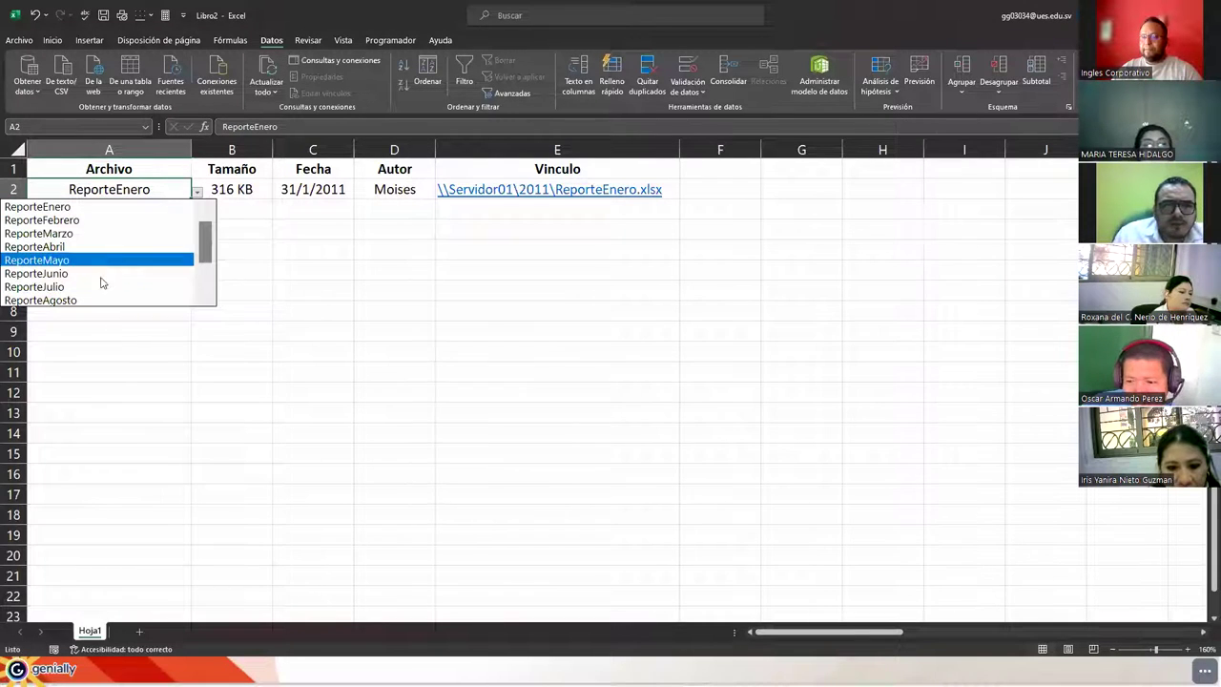
scroll(95, 257, down, 2)
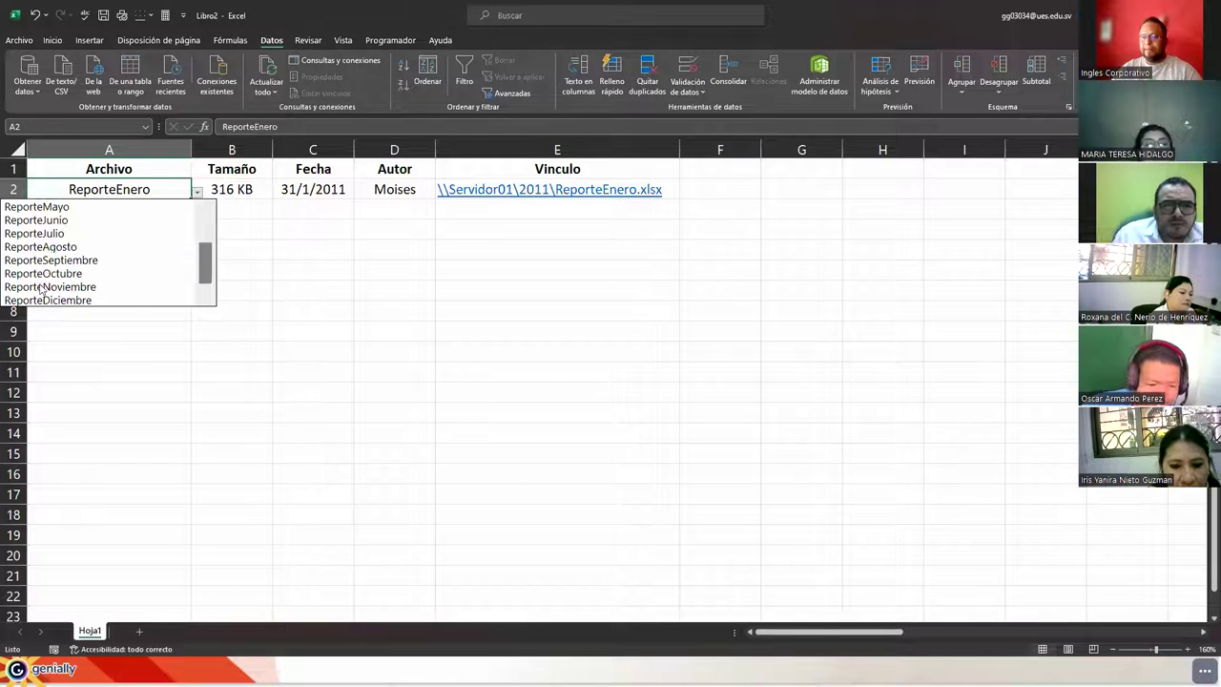
click(41, 286)
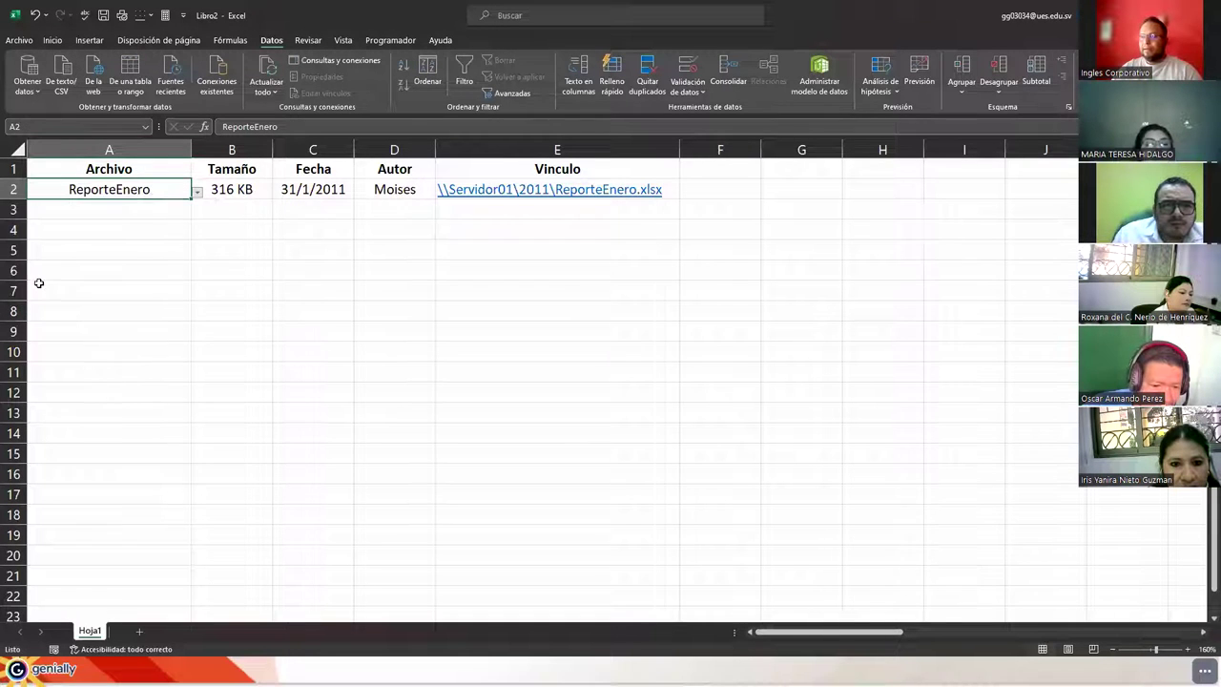
Extend the BUSCARV table range in the Tamaño and Fecha formulas, B2 and C2, to $AA$1:$AE$13
click(243, 189)
double_click(243, 189)
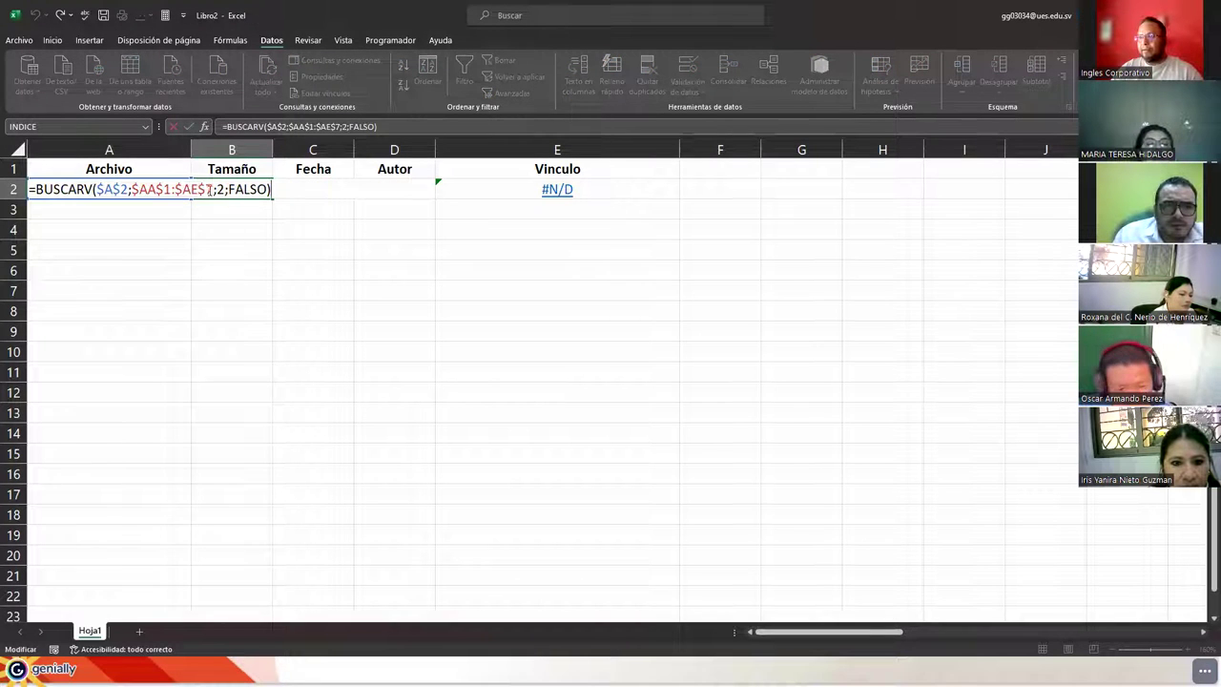
click(210, 189)
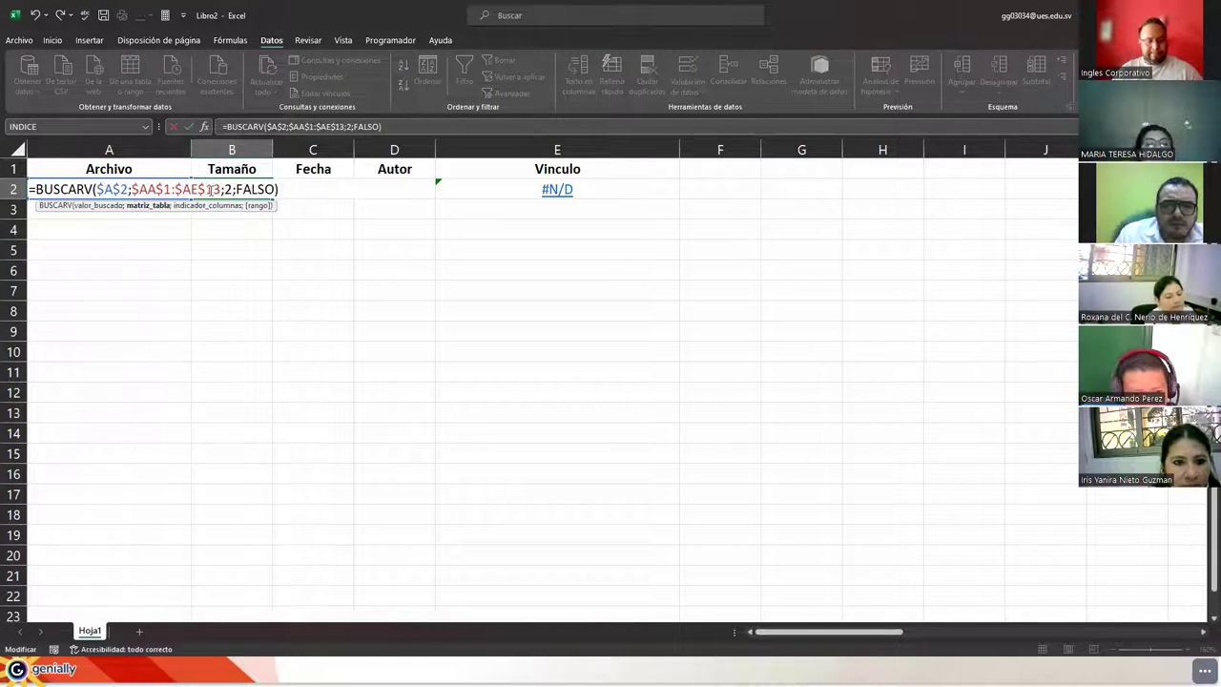
key(Tab)
double_click(210, 189)
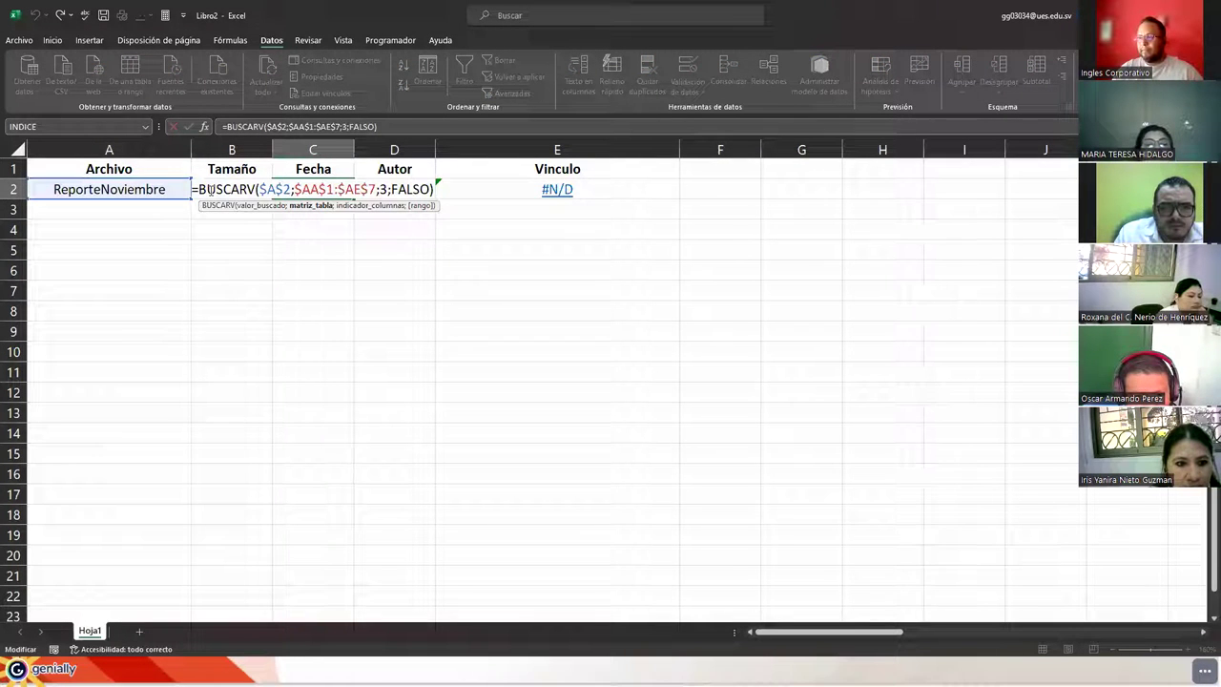
key(Tab)
key(Tab)
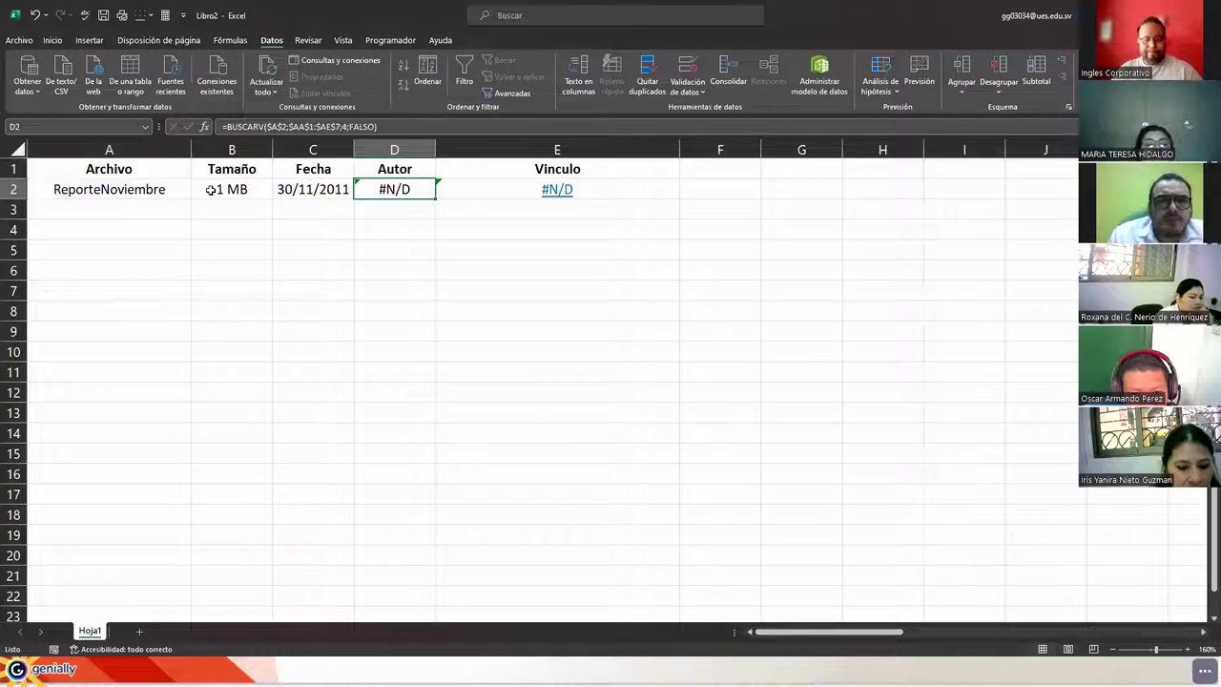
Extend the BUSCARV table range in the Autor formula, D2, through row 13 of the source table
key(F2)
key(Left)
key(Left)
key(Left)
key(Left)
key(Left)
key(Left)
key(Left)
key(Left)
key(Left)
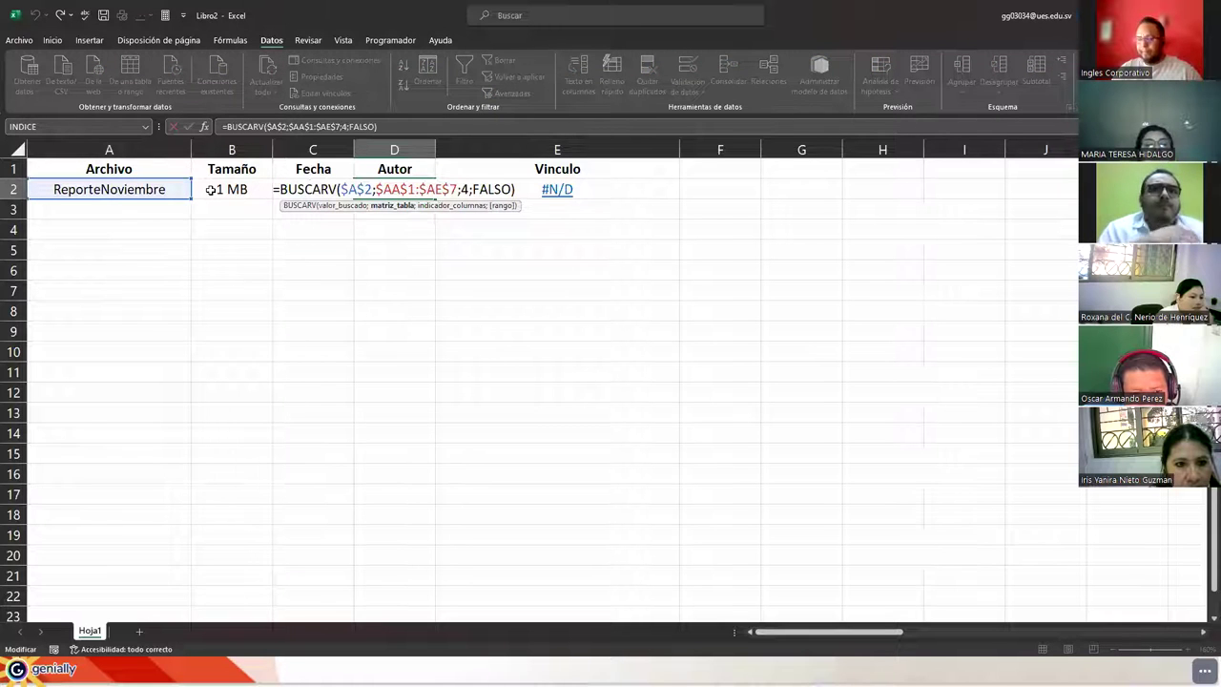
key(Tab)
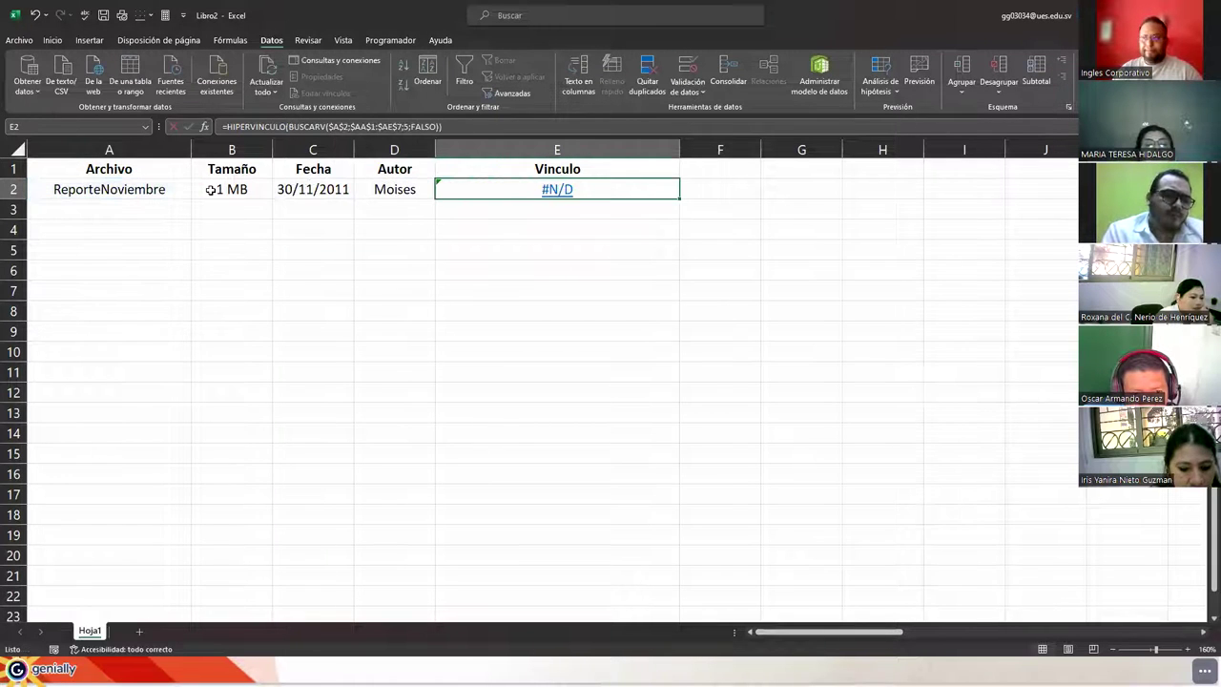
Extend the BUSCARV range inside E2's HIPERVINCULO formula through the last source row and autofit column E
key(F2)
key(Left)
key(Left)
key(Left)
key(Left)
key(Left)
key(Left)
key(Left)
key(Left)
key(Left)
key(BackSpace)
text(10)
key(Return)
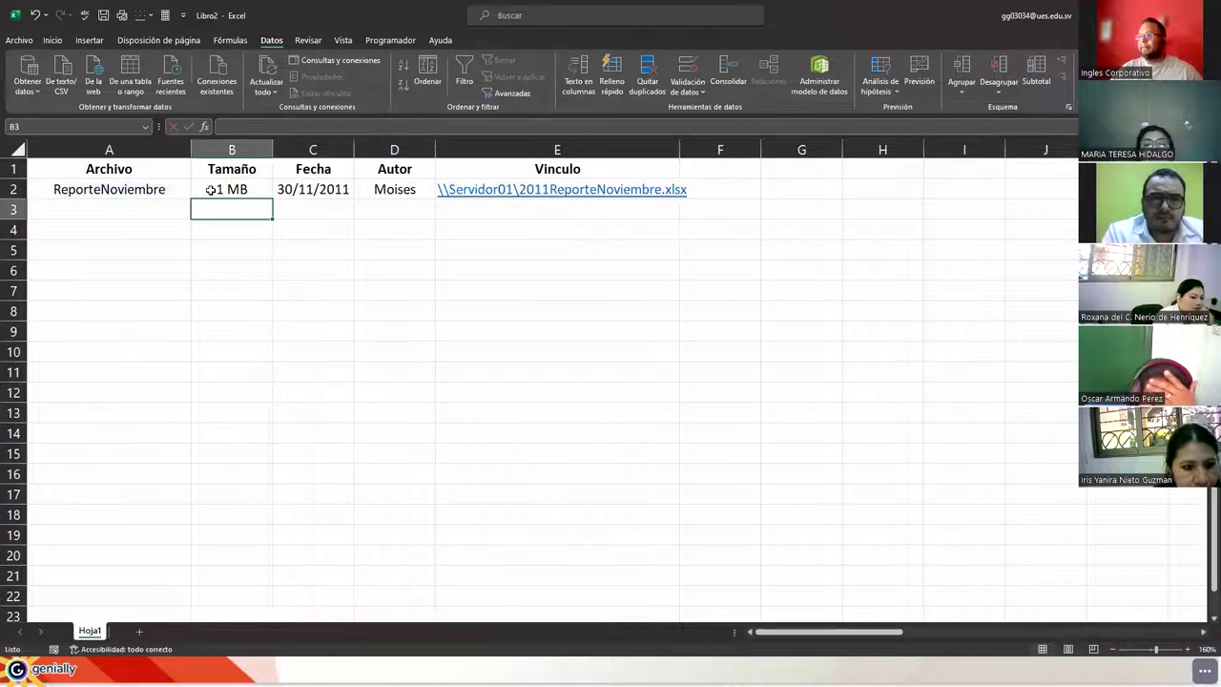
double_click(678, 149)
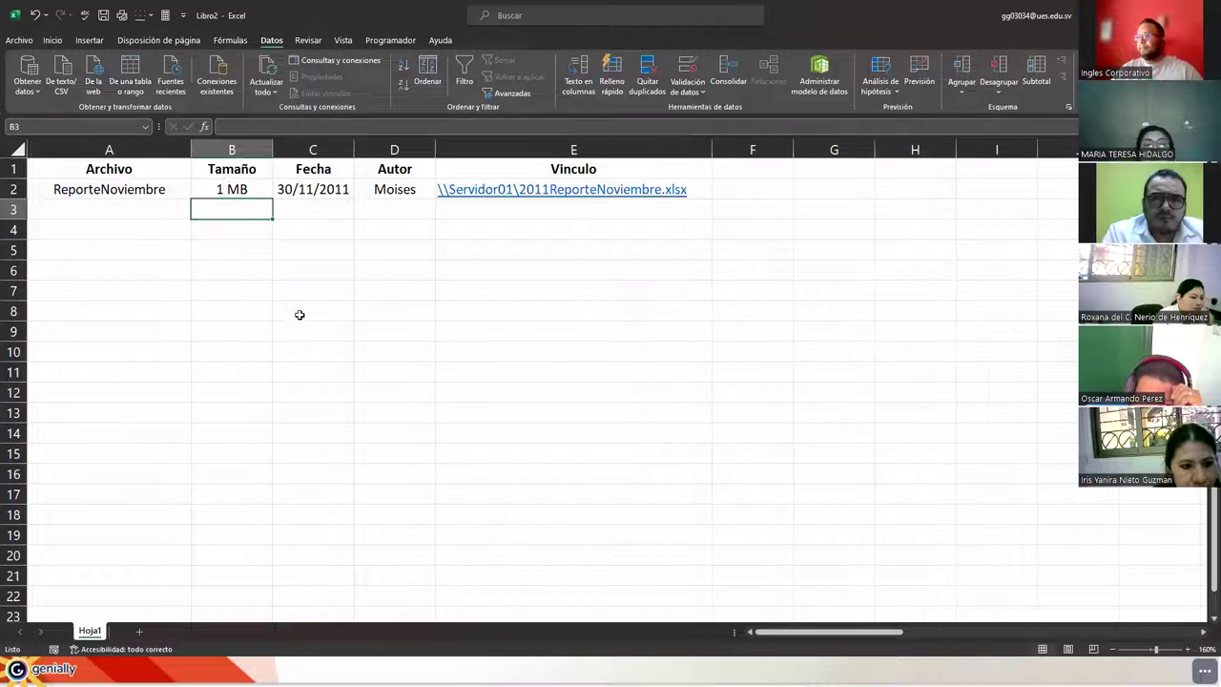
Switch to the Genially presentation and read the slides on capturing lookup errors with SI.ERROR
click(100, 188)
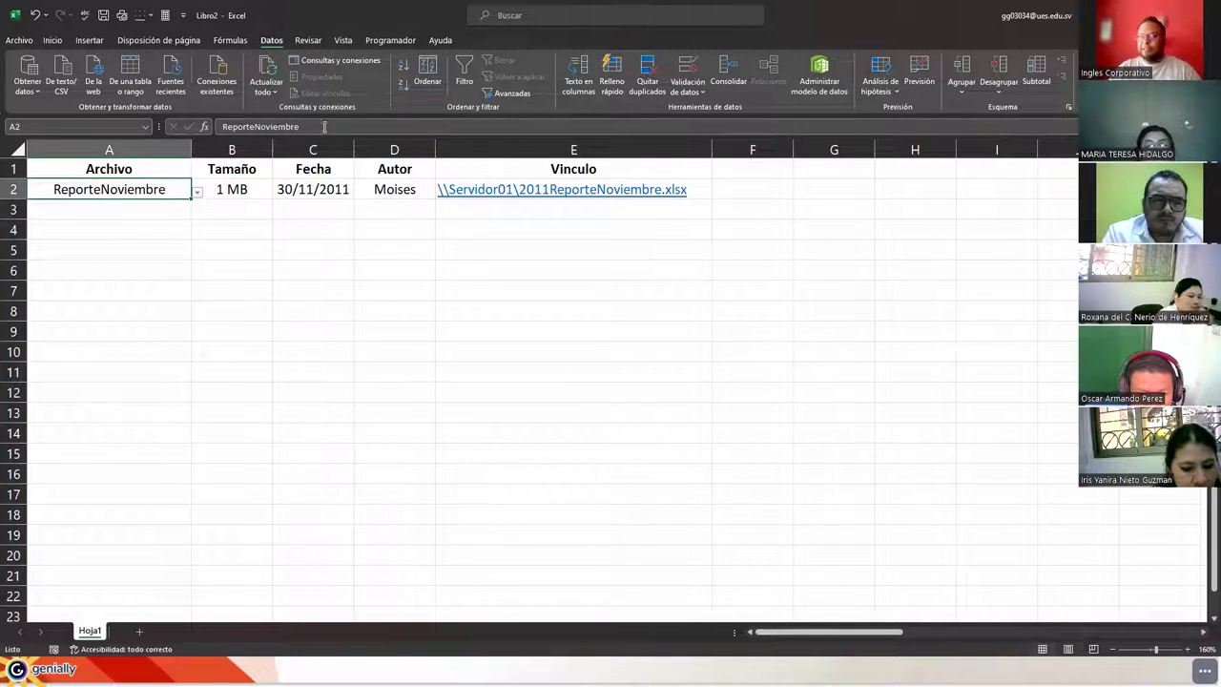
key(alt+Tab)
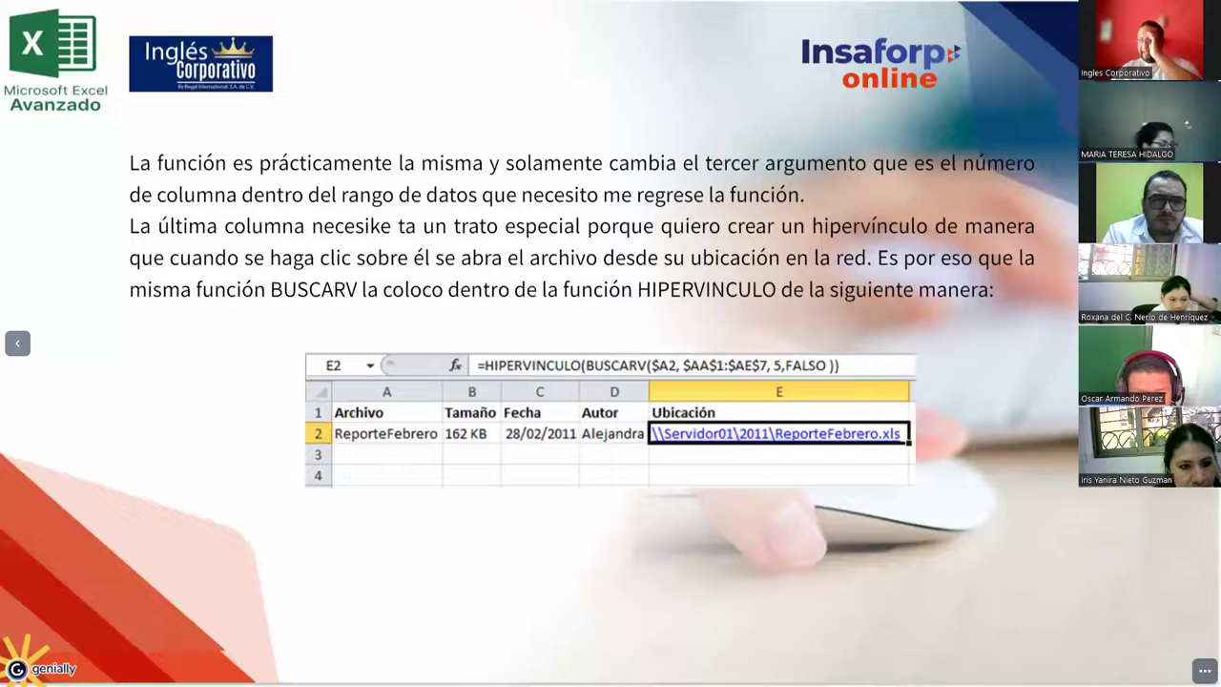
key(Right)
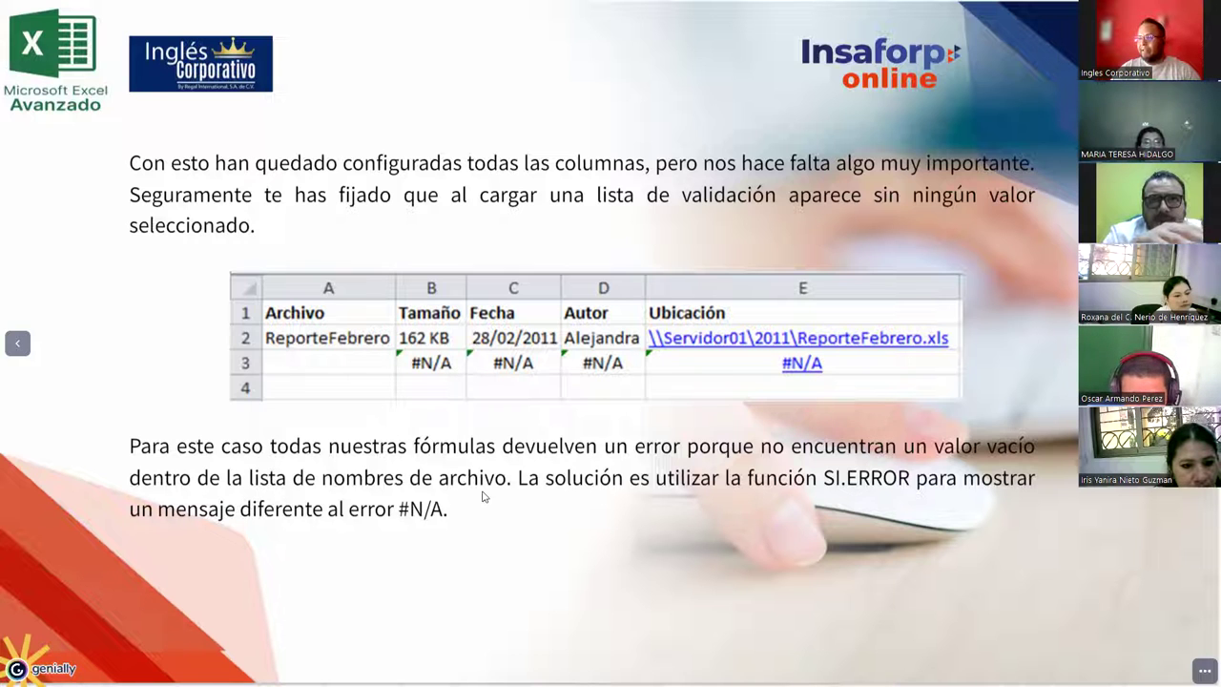
drag(823, 479, 939, 482)
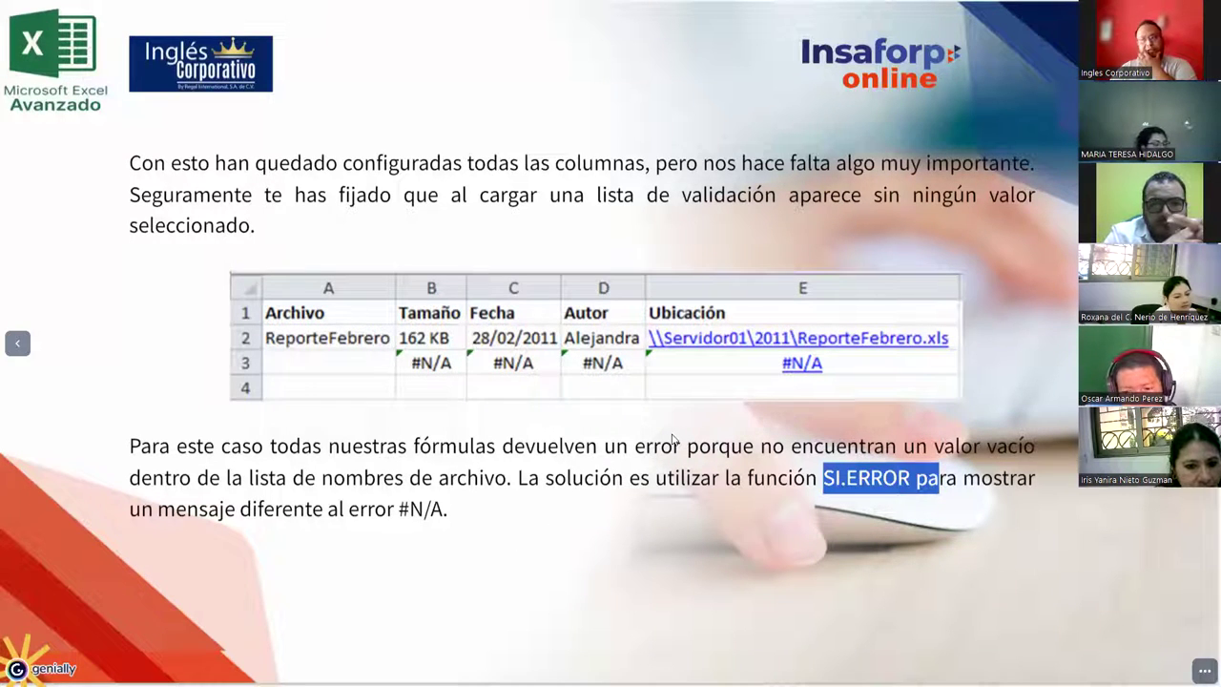
click(889, 444)
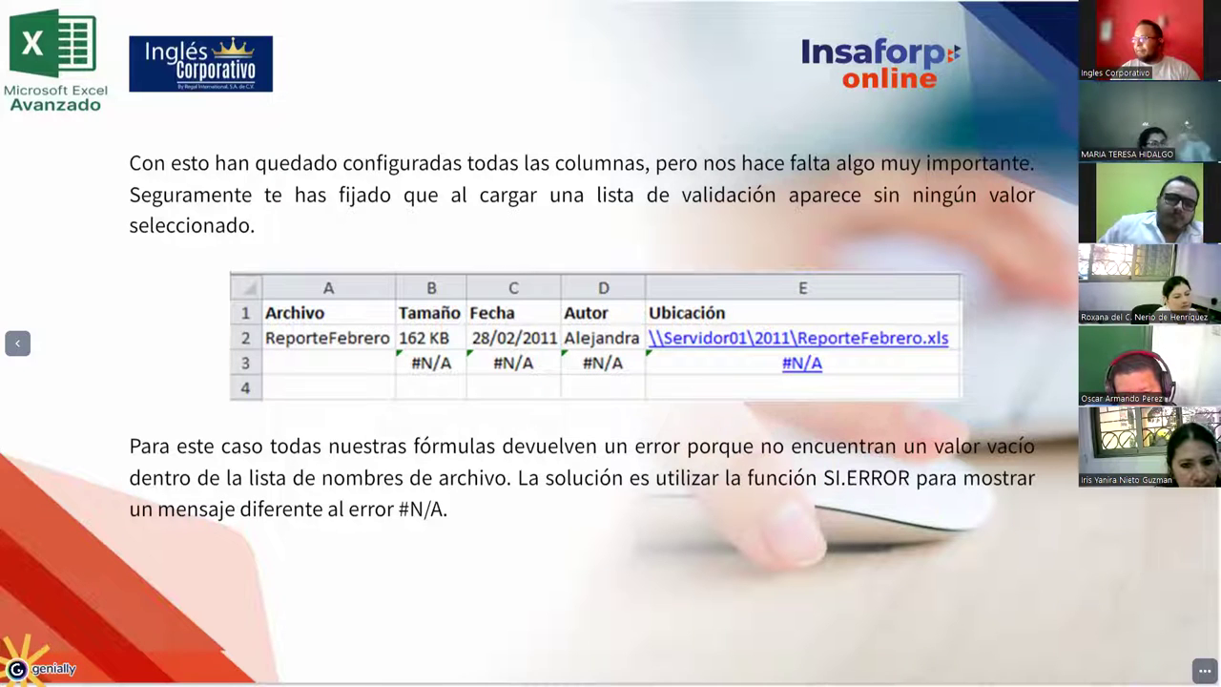
key(Right)
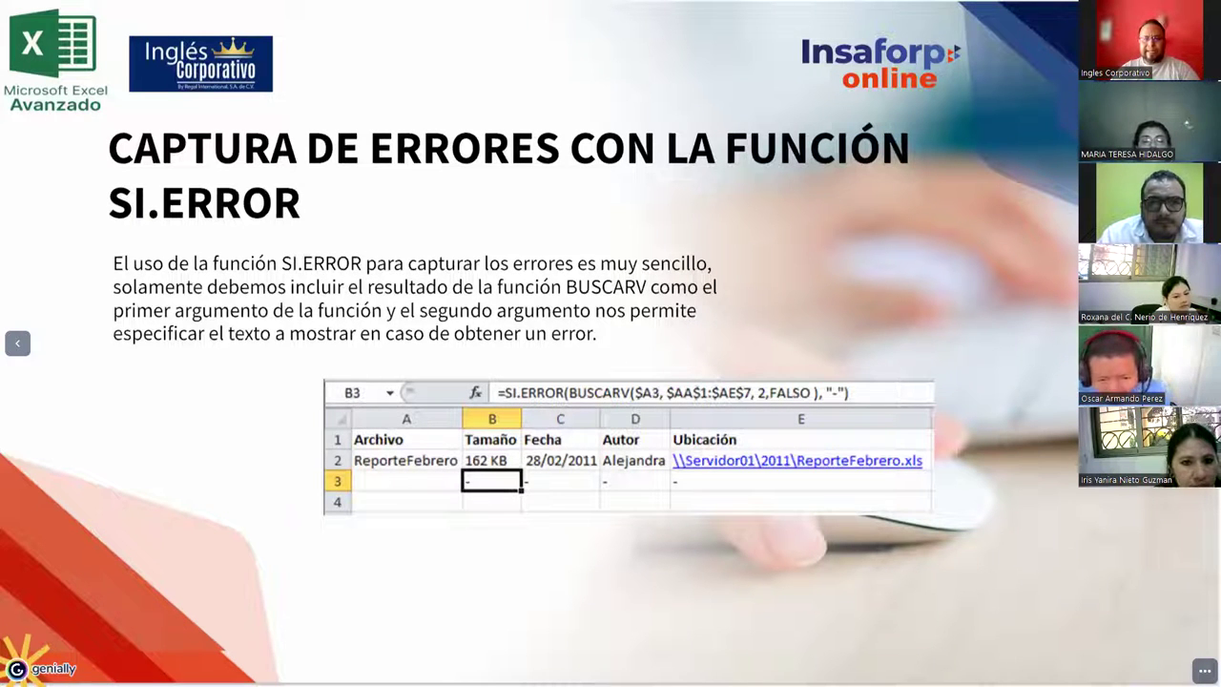
Switch to the Excel workbook and wrap the BUSCARV formula in B2, the Tamaño cell, inside a SI.ERROR function
key(alt+Tab)
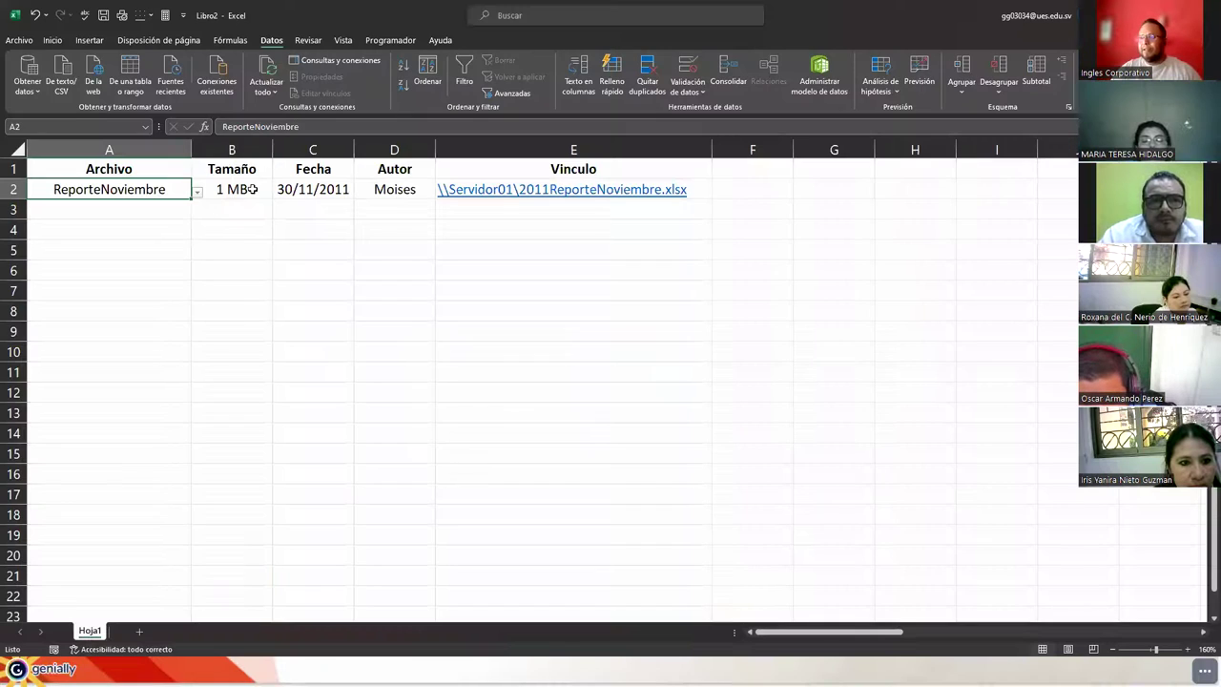
click(253, 189)
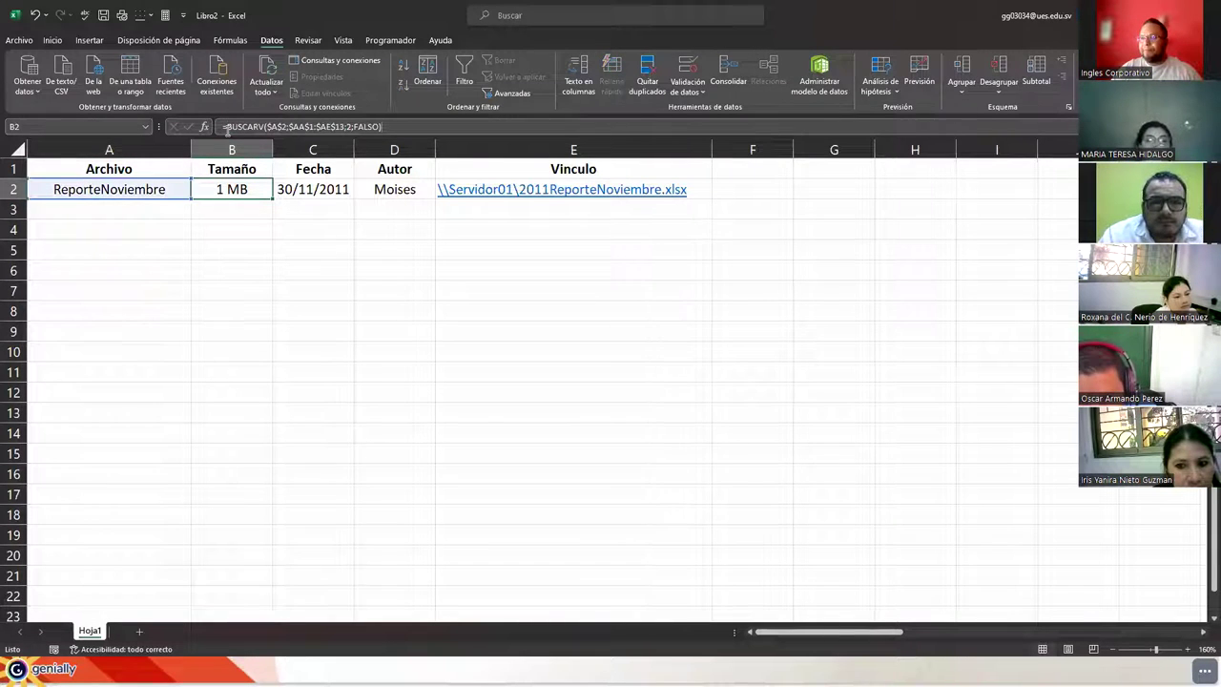
click(227, 128)
text(si.)
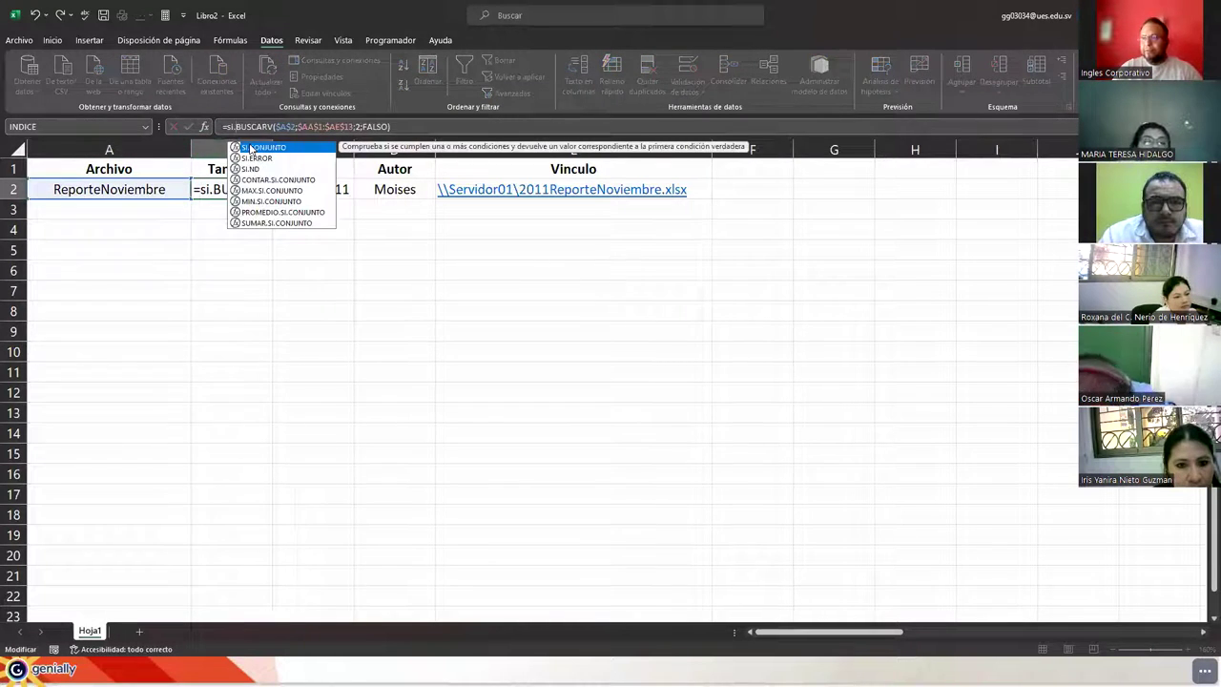
text(er)
key(Tab)
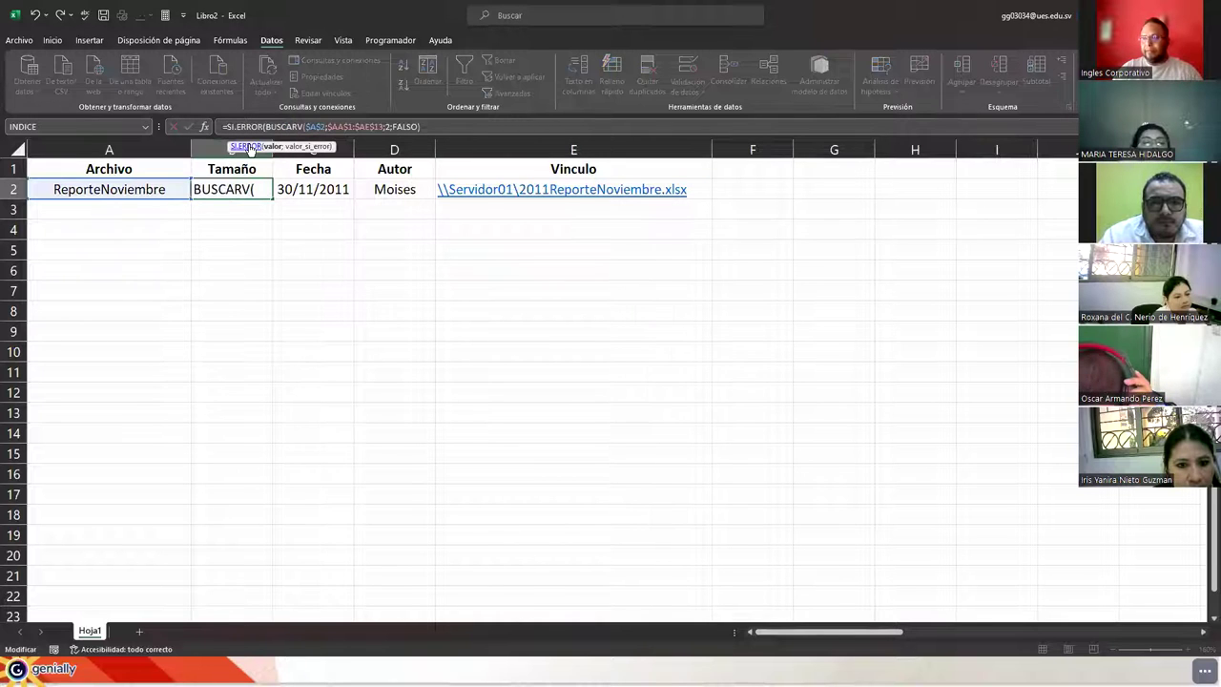
key(End)
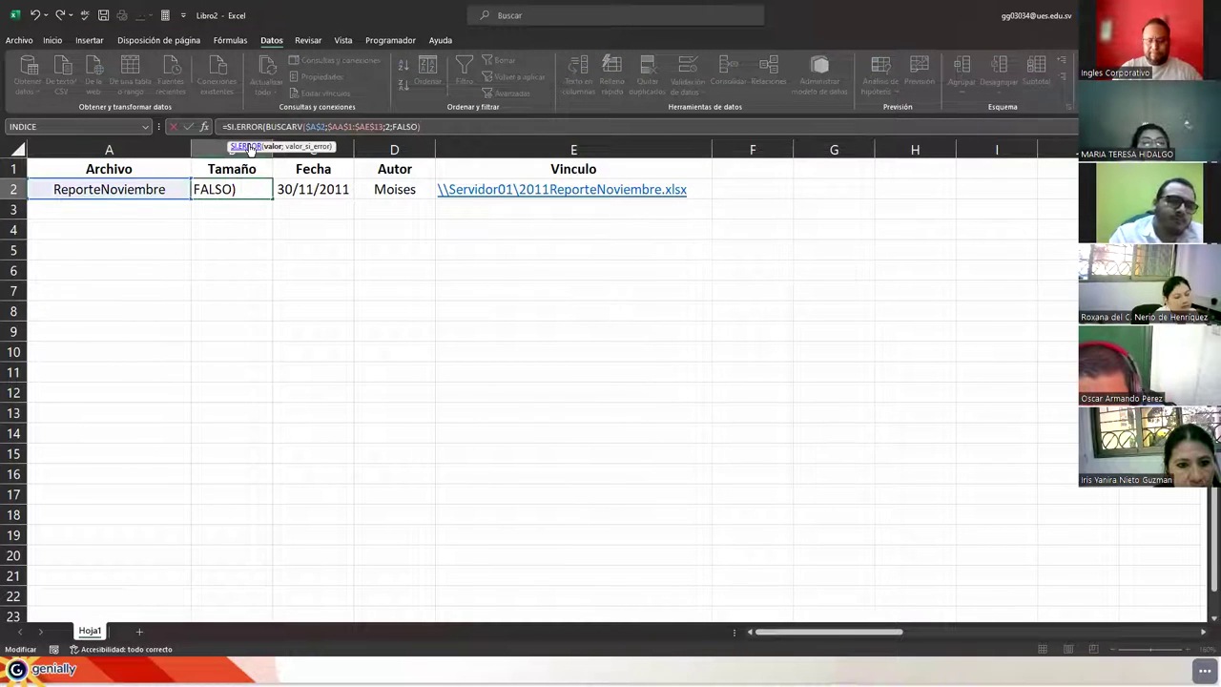
Check the slide's formula example and complete B2's SI.ERROR formula with "-" as the value returned on error
key(alt+Tab)
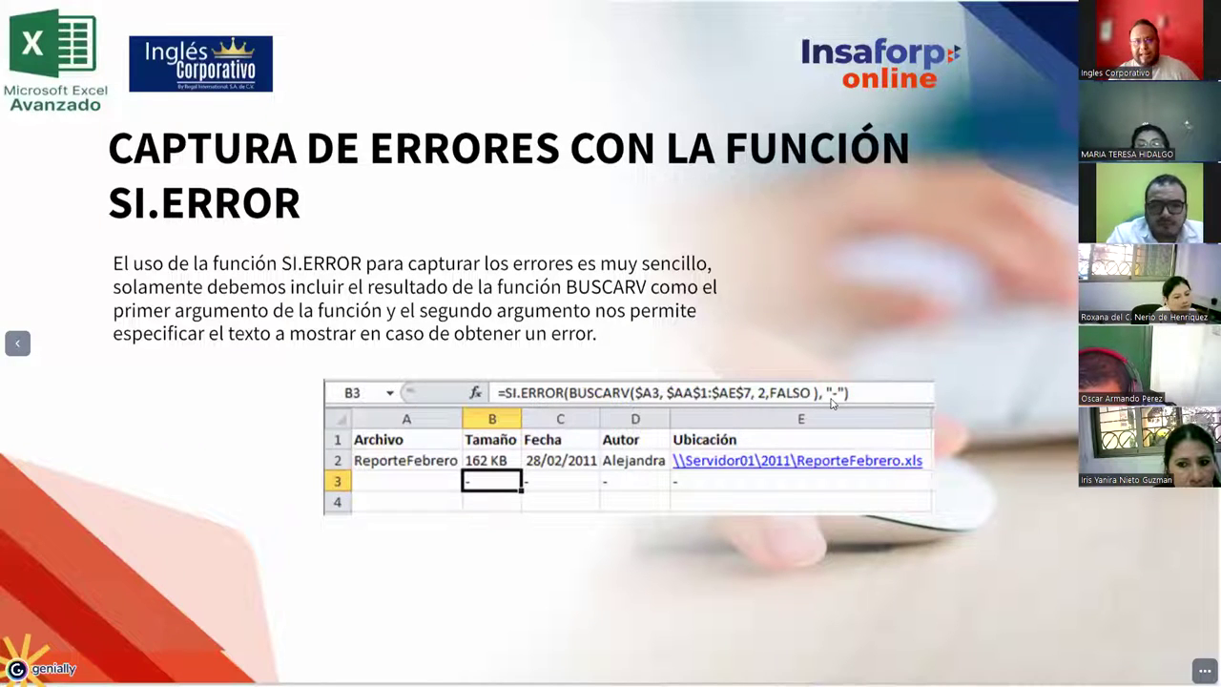
key(alt+Tab)
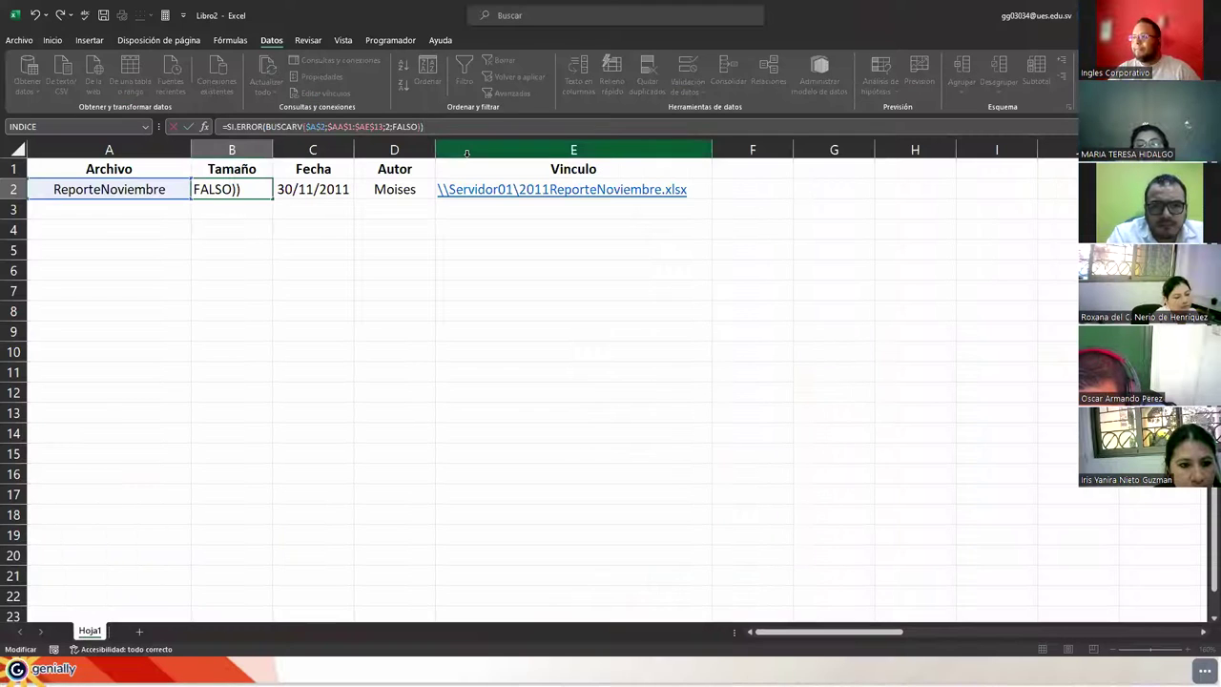
text(;)
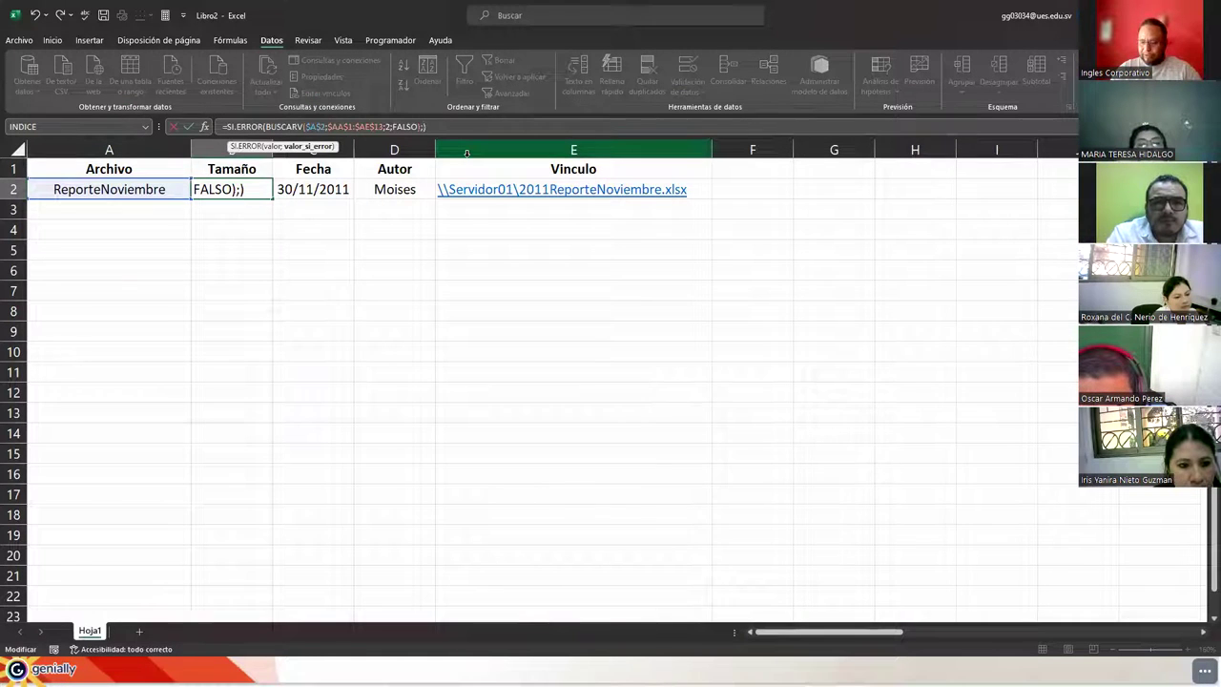
text("-")
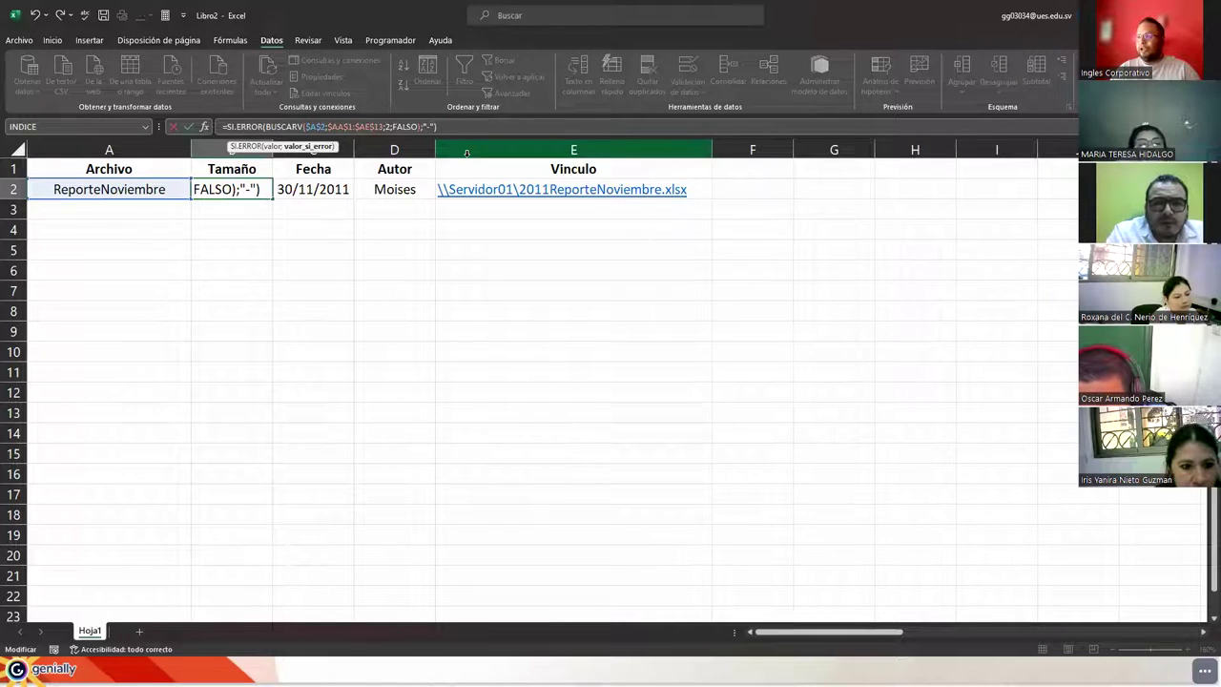
key(alt+Tab)
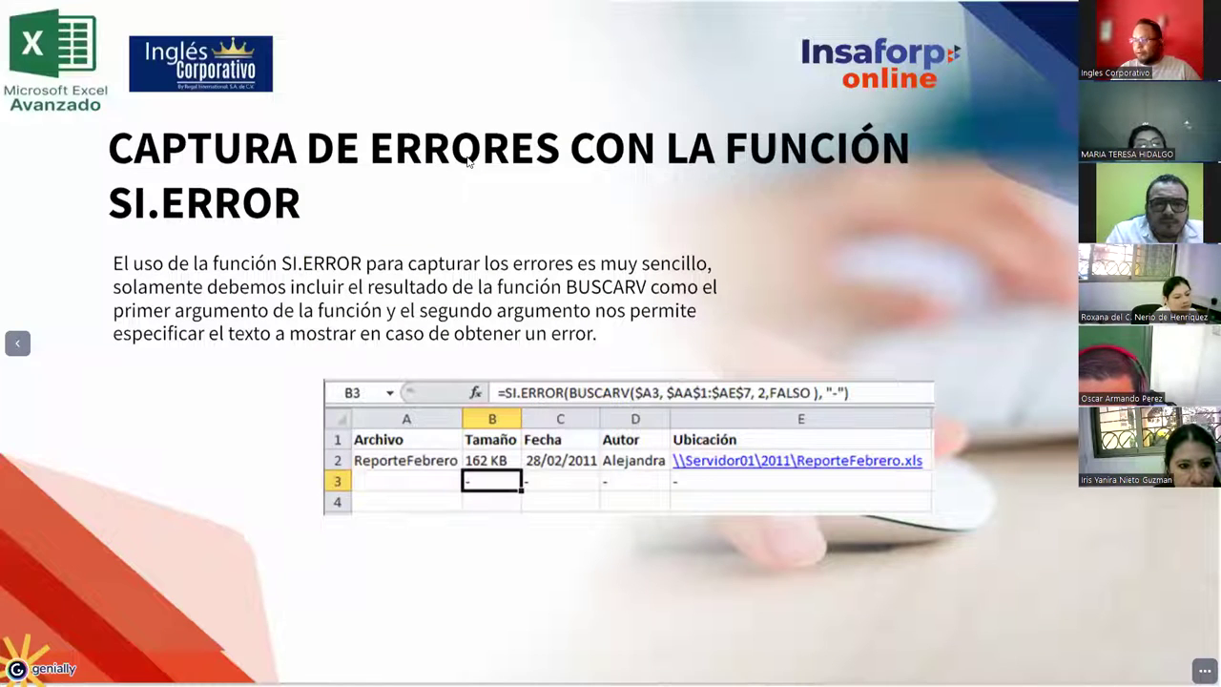
key(alt+Tab)
key(Return)
key(Up)
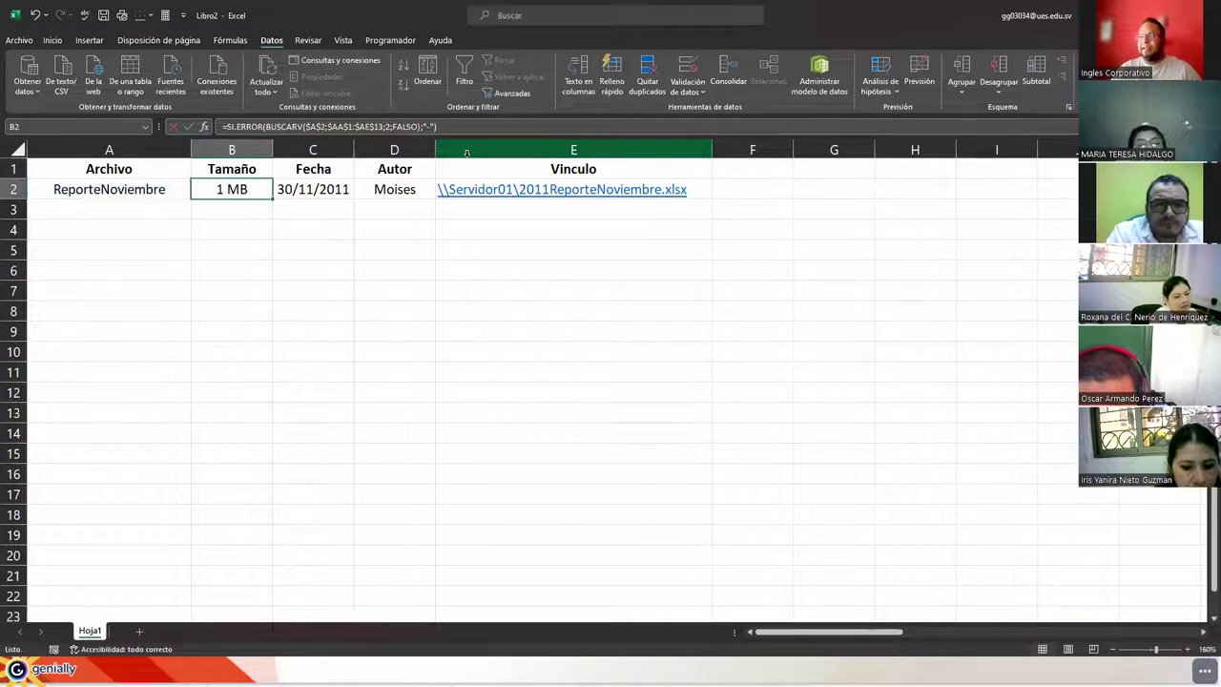
Fill the row 2 formulas in B2:E2 down into row 3
click(138, 197)
drag(234, 195, 716, 212)
click(333, 284)
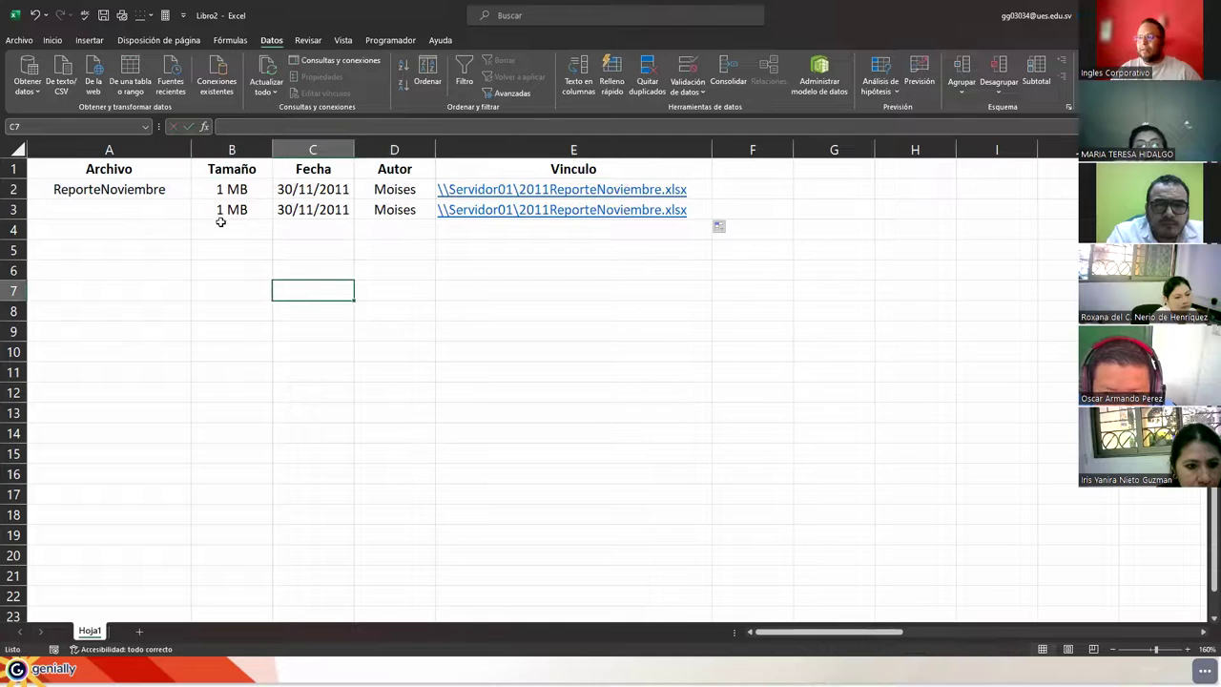
Change the lookup value in B3's SI.ERROR formula to $A$3
click(221, 209)
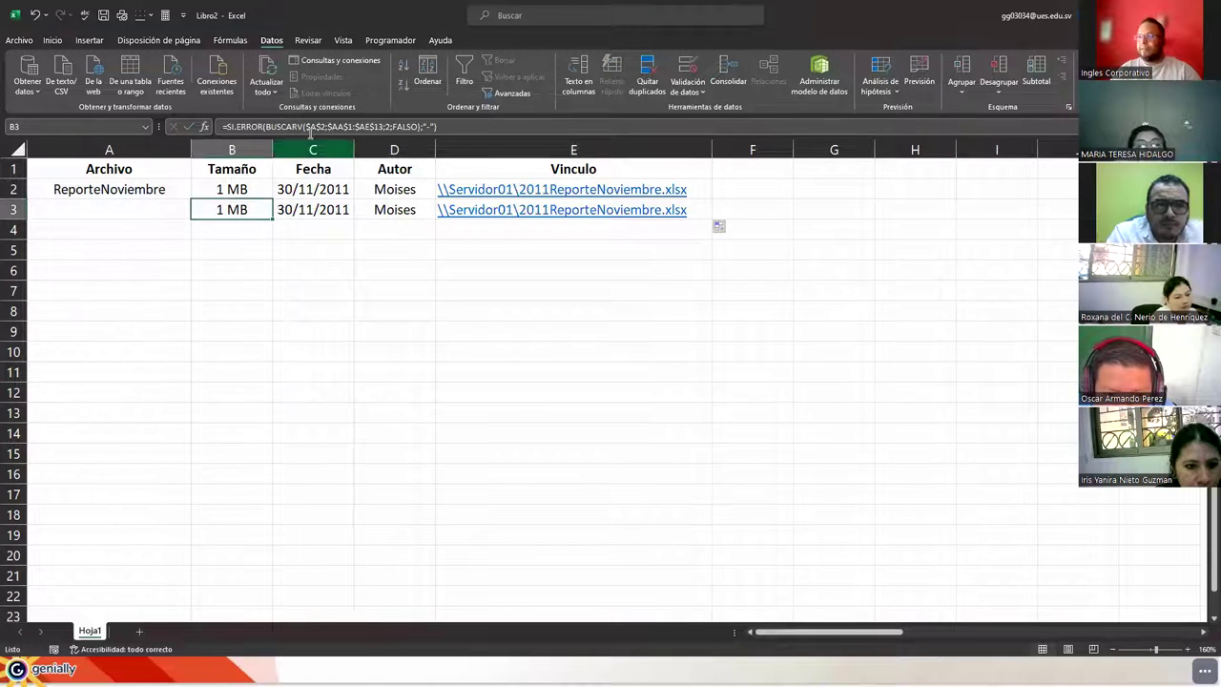
click(313, 128)
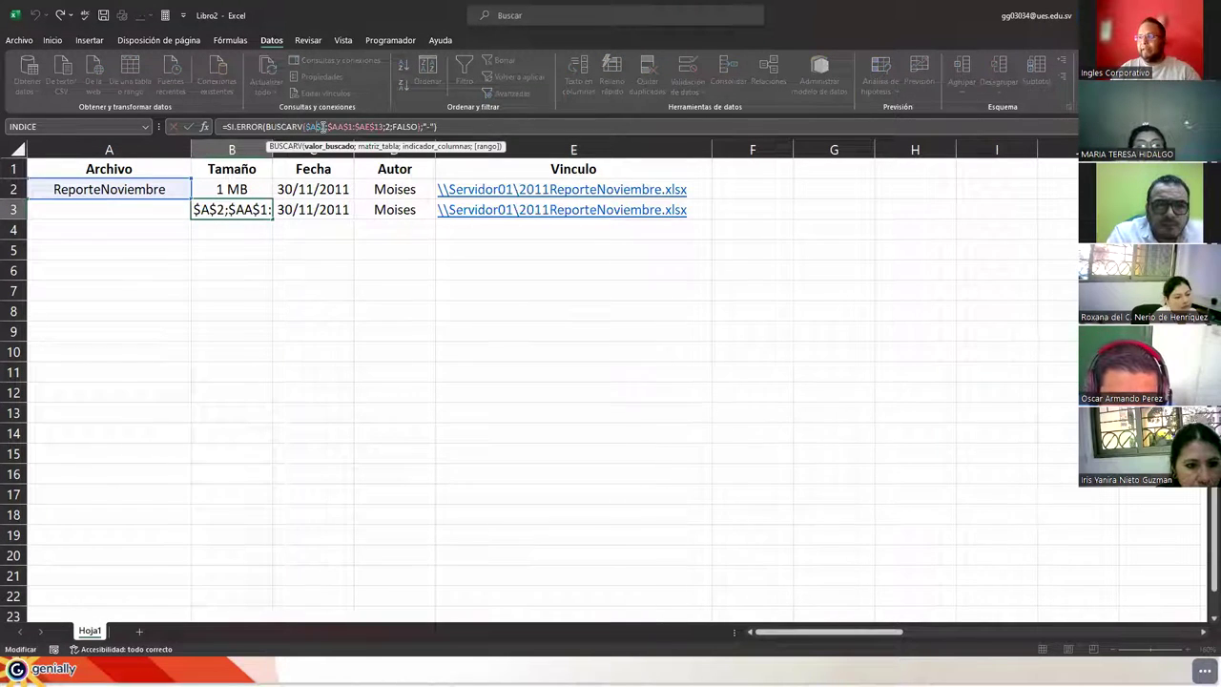
key(BackSpace)
text(3)
key(Return)
key(Up)
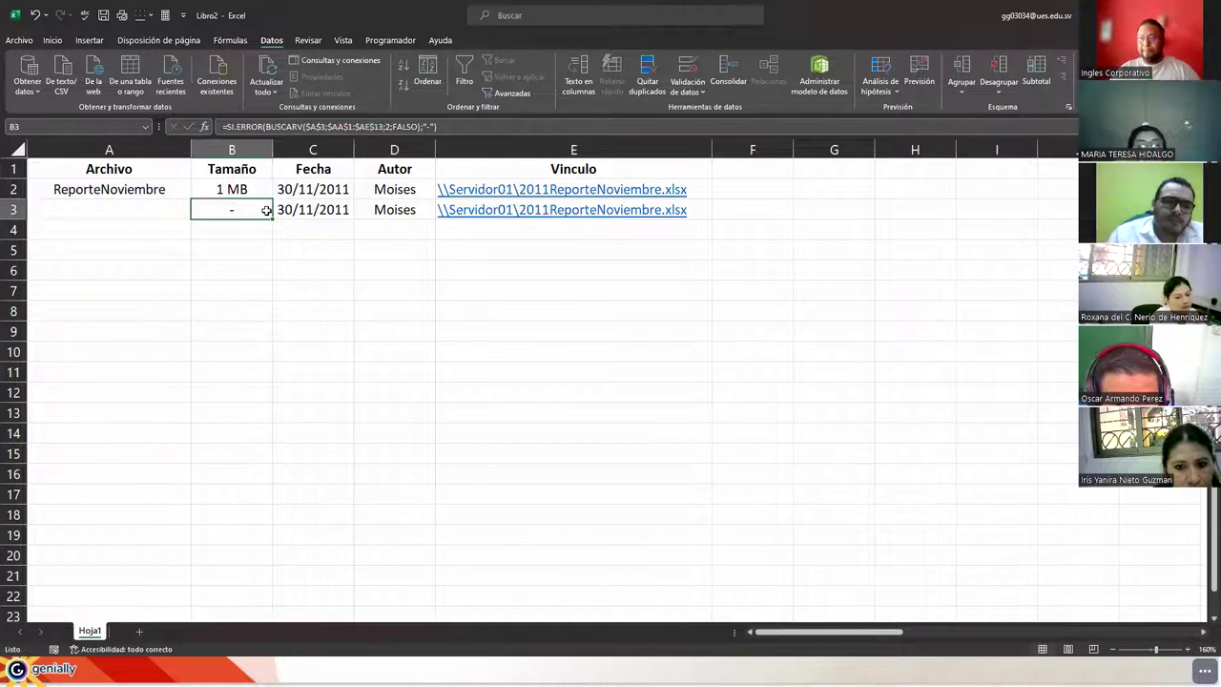
Examine the lookup cell A3 and the BUSCARV argument inside B3's SI.ERROR formula
click(133, 212)
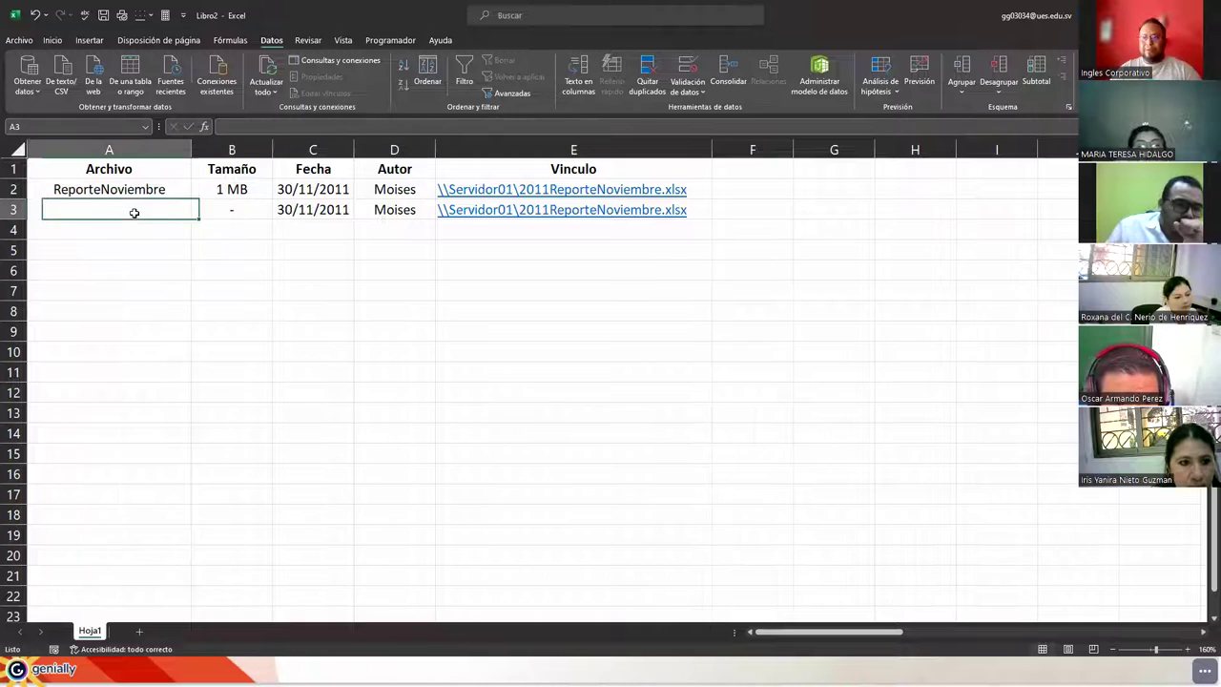
click(224, 217)
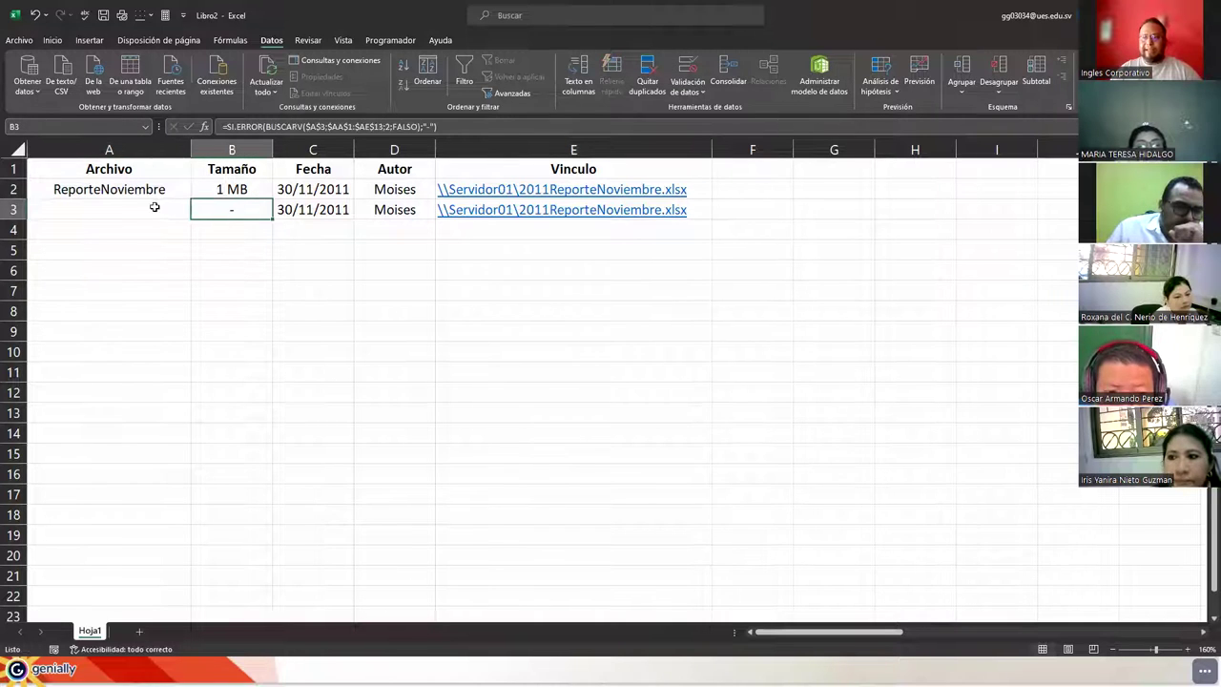
double_click(240, 212)
key(Escape)
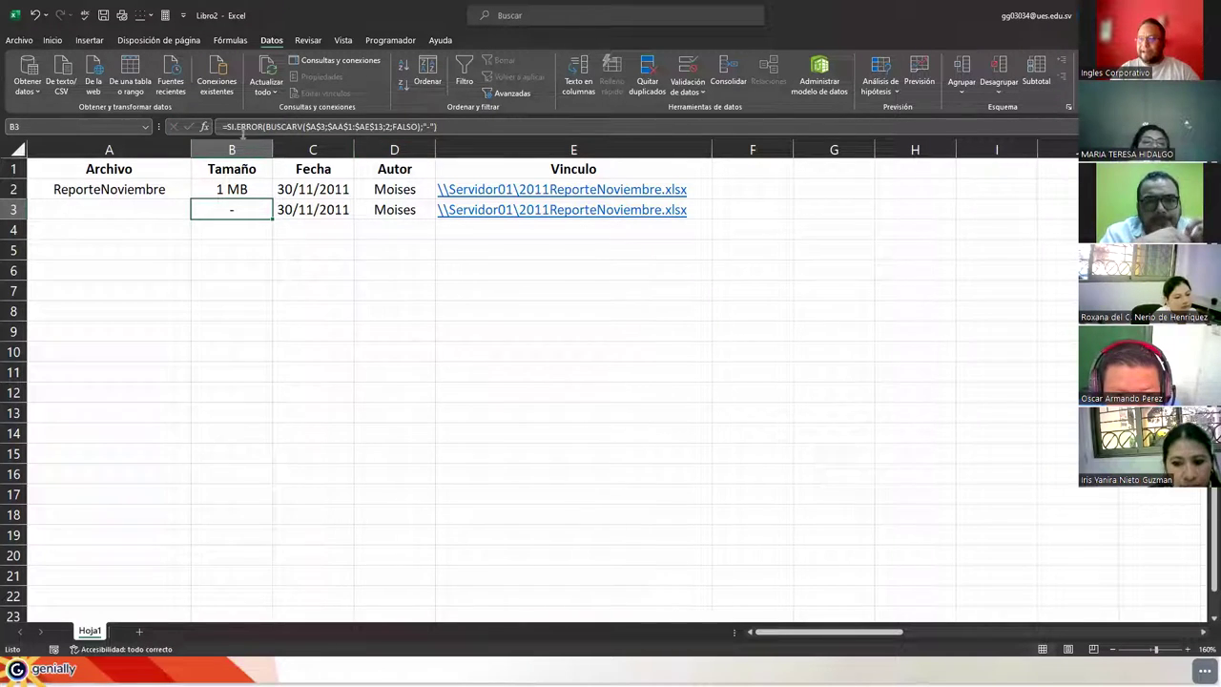
drag(225, 126, 420, 128)
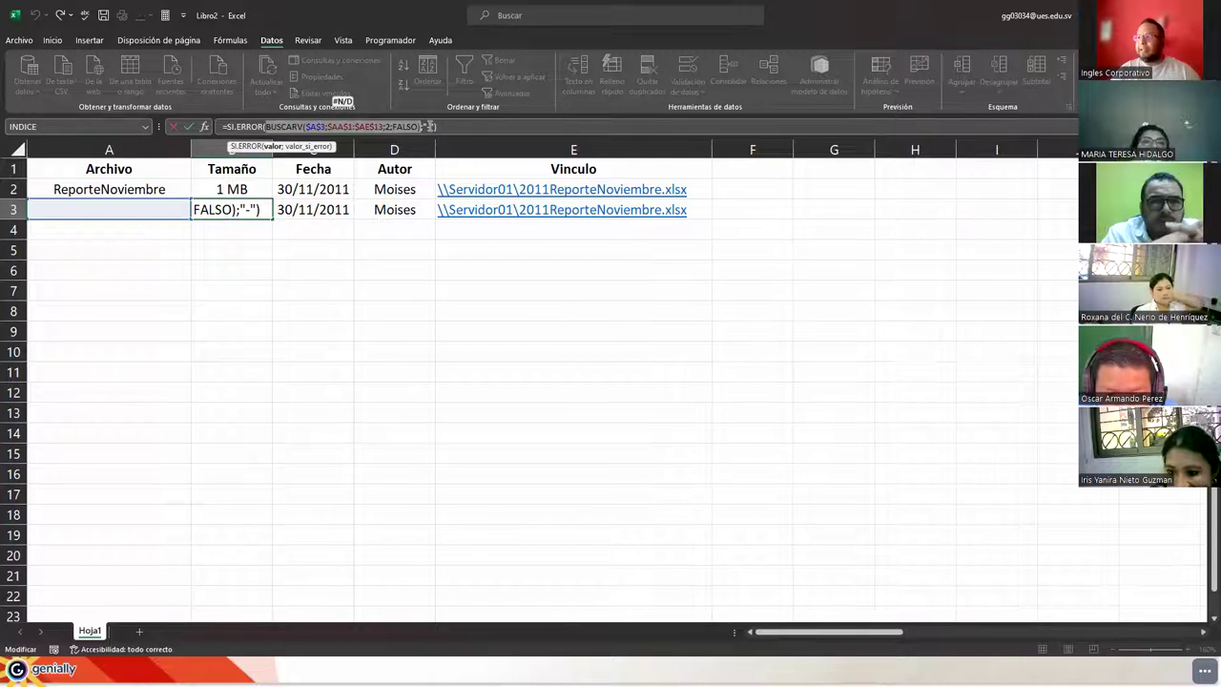
Set the error value in B3's SI.ERROR formula to the custom text "#OXOPRO"
click(430, 126)
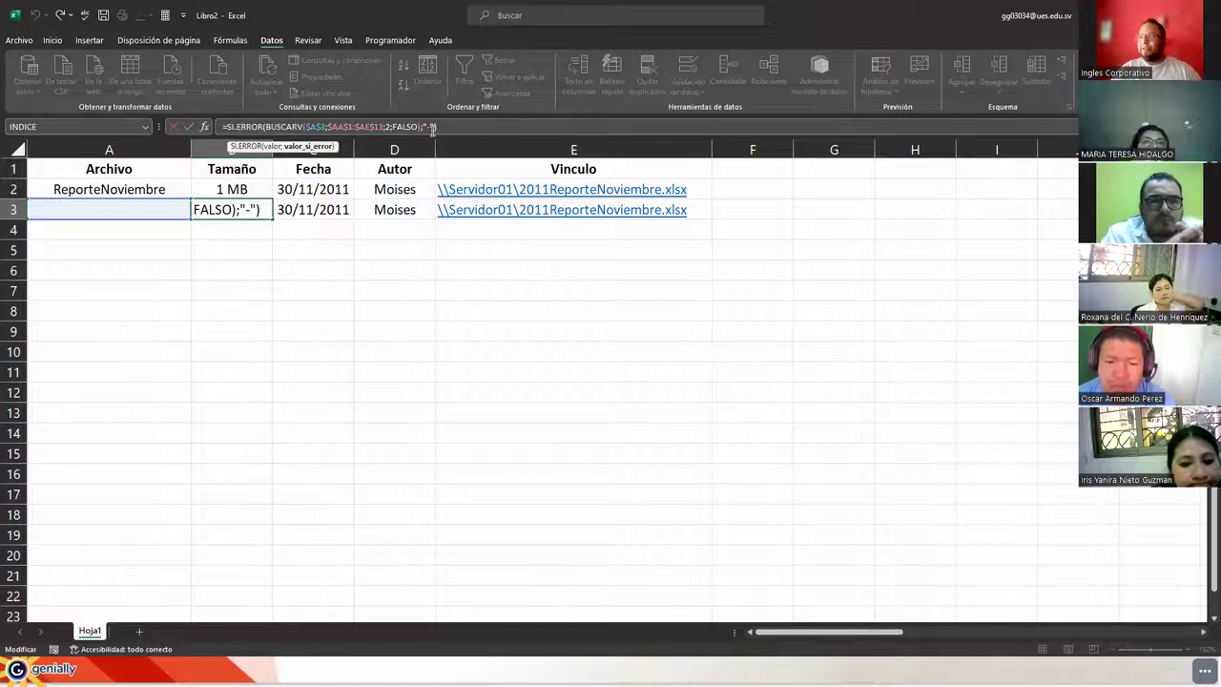
key(BackSpace)
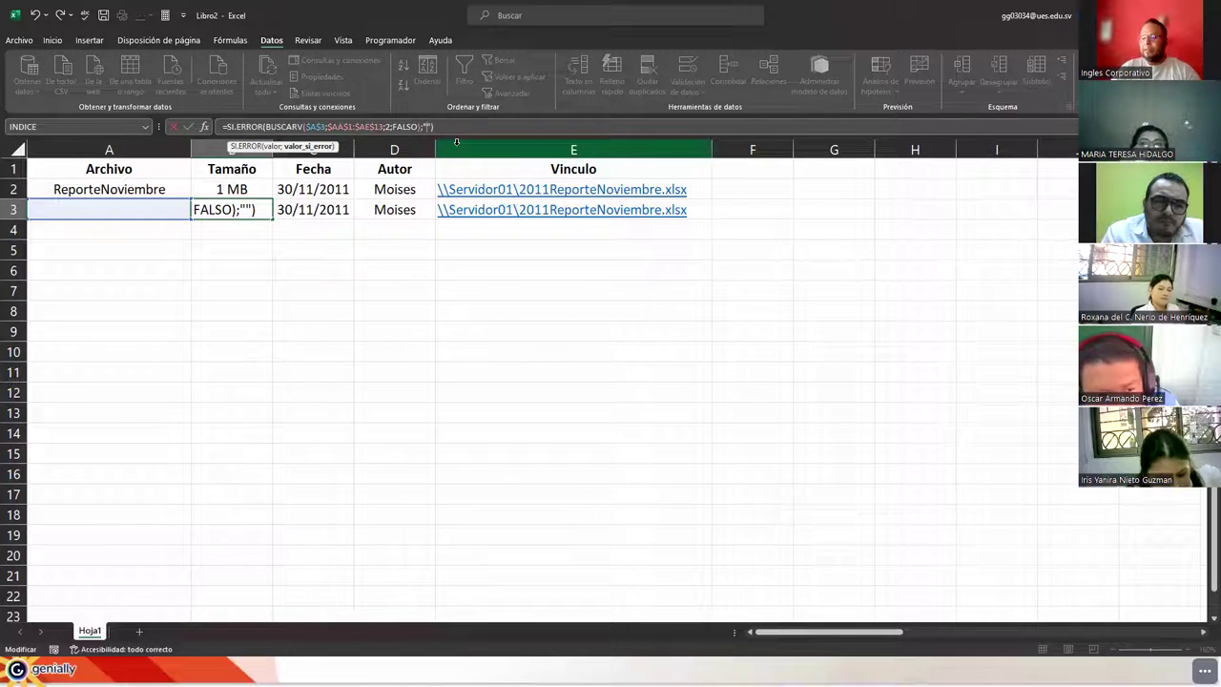
text(#)
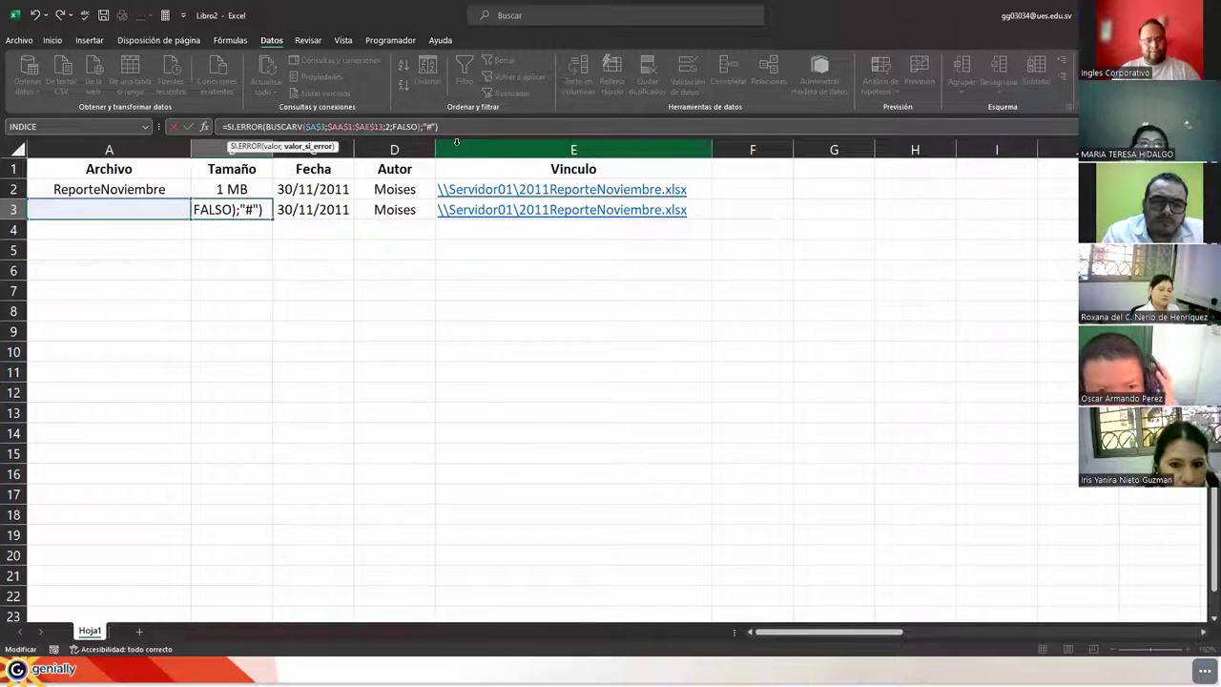
text(o)
key(BackSpace)
text(OXO)
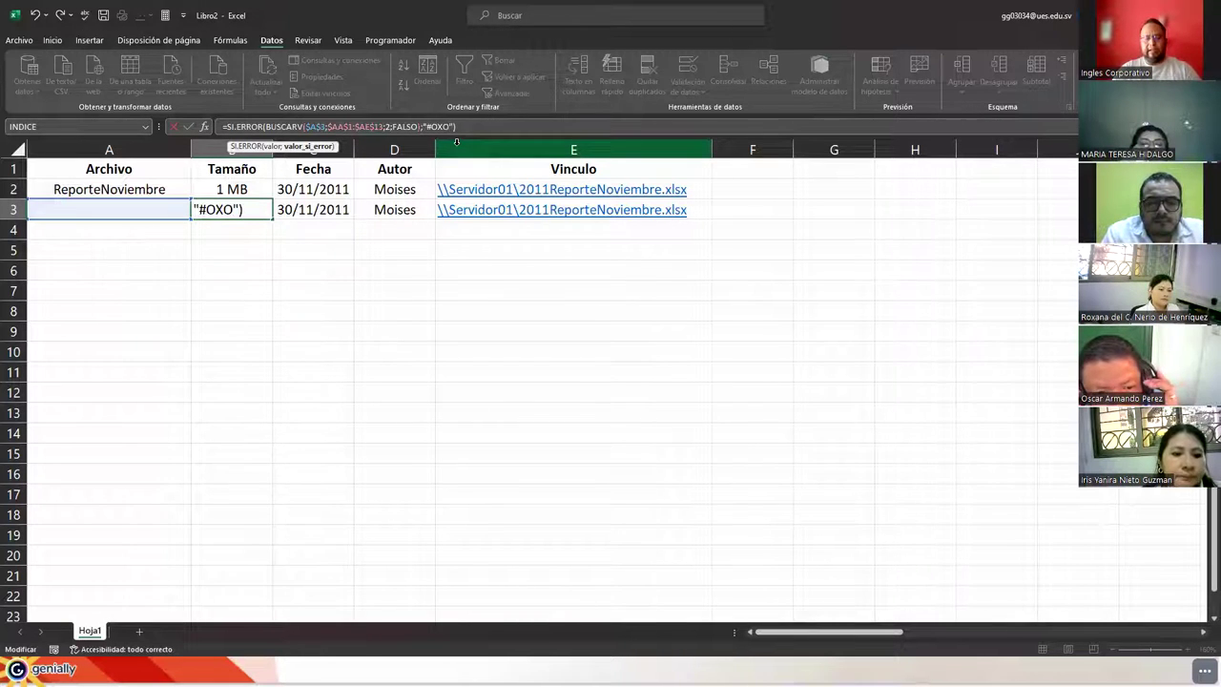
text(P)
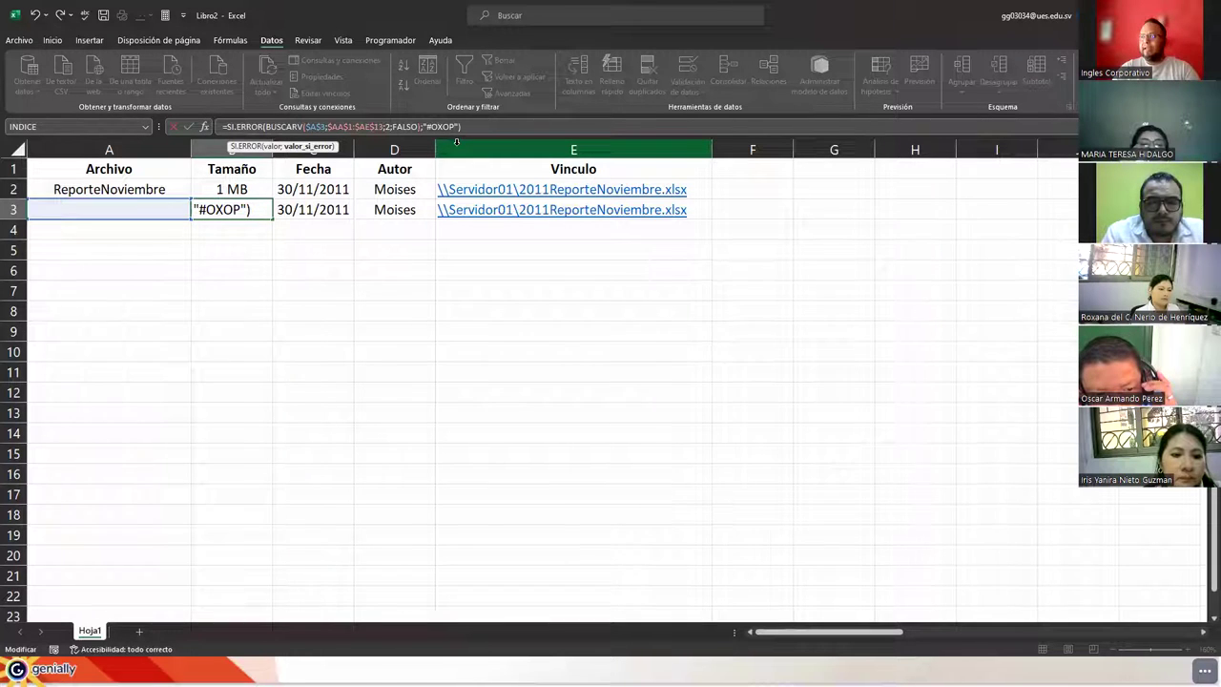
text(Ro)
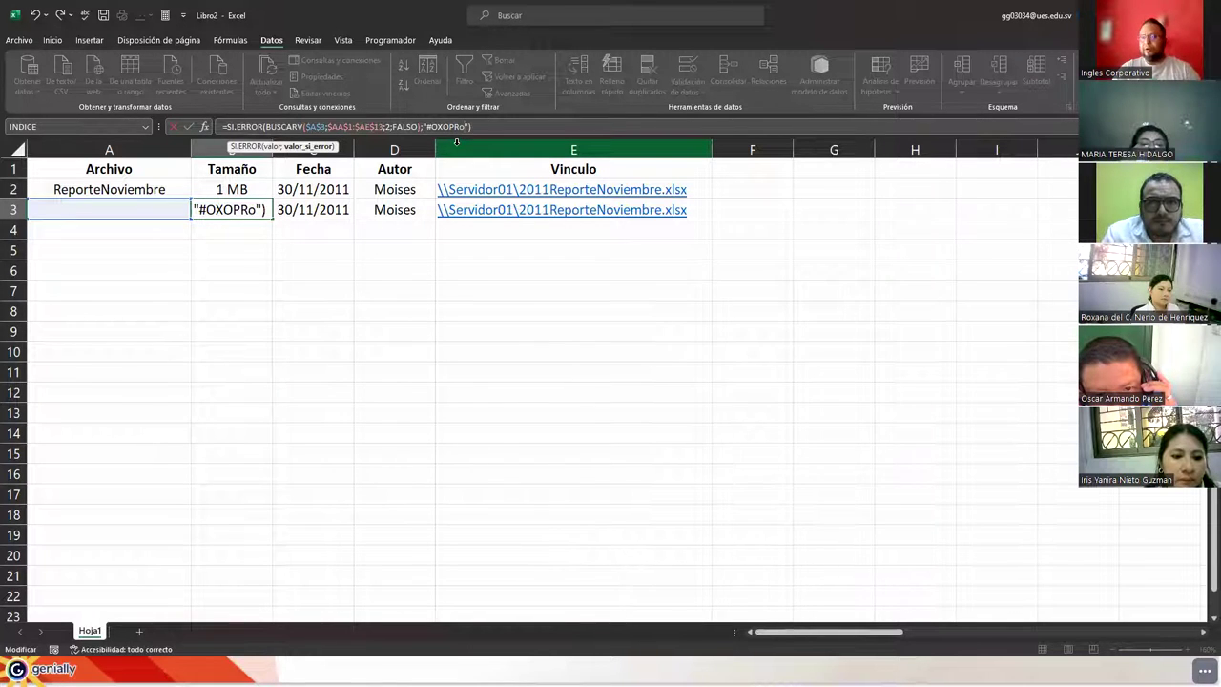
key(BackSpace)
text(O)
key(Return)
key(Up)
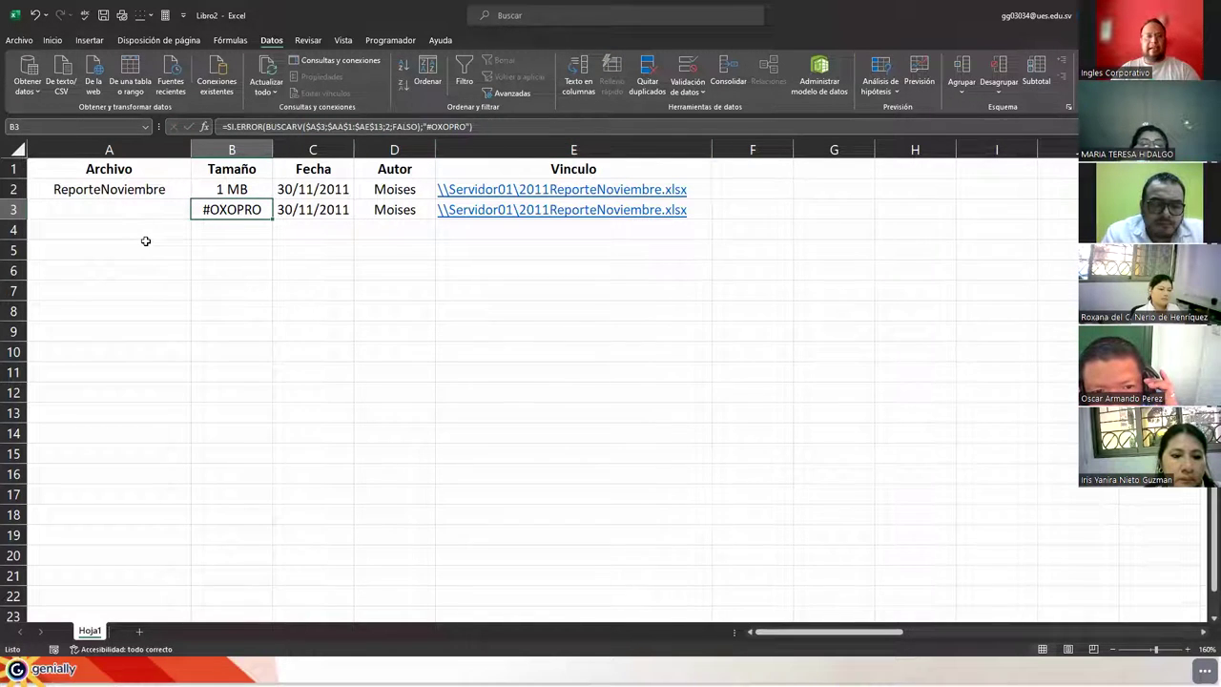
Change the lookup value in the Fecha formula, C3, to $A$3
key(Left)
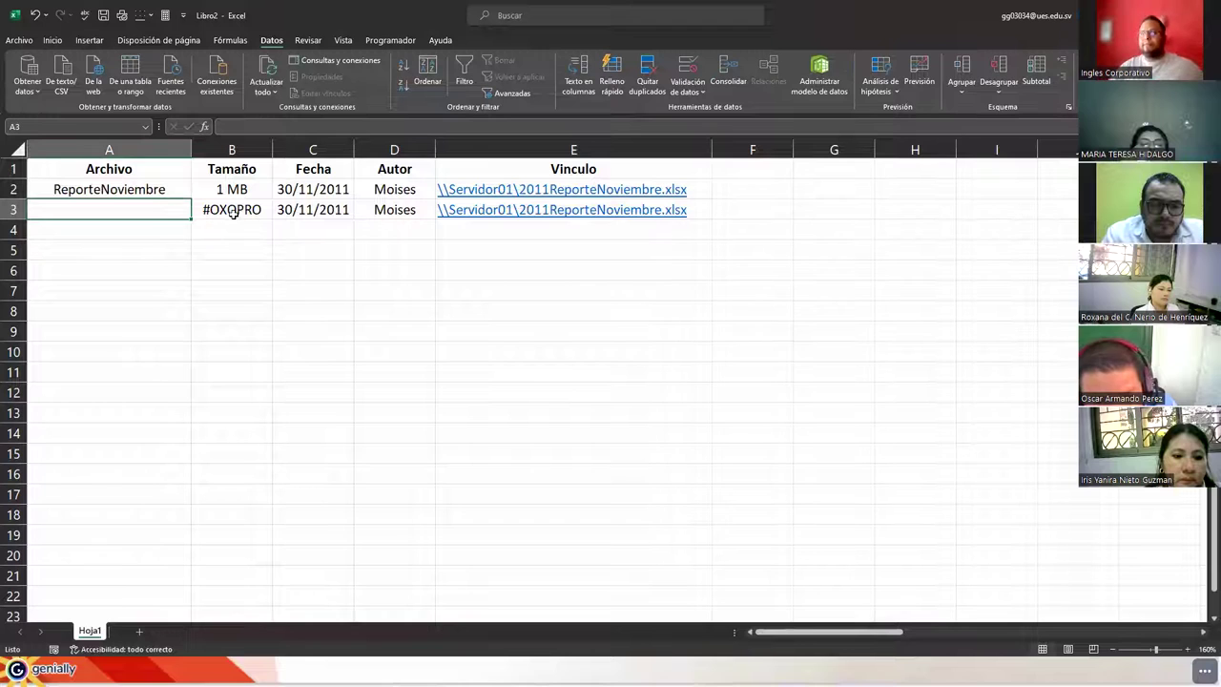
click(330, 209)
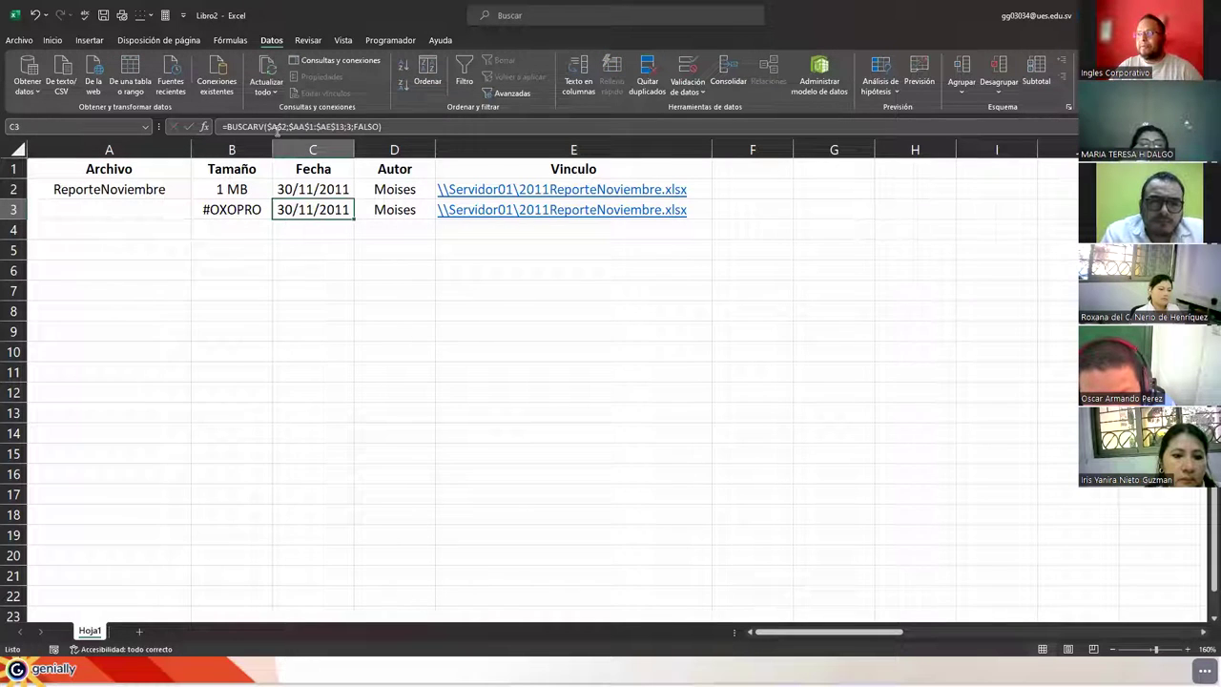
click(283, 129)
key(BackSpace)
text(3)
key(Tab)
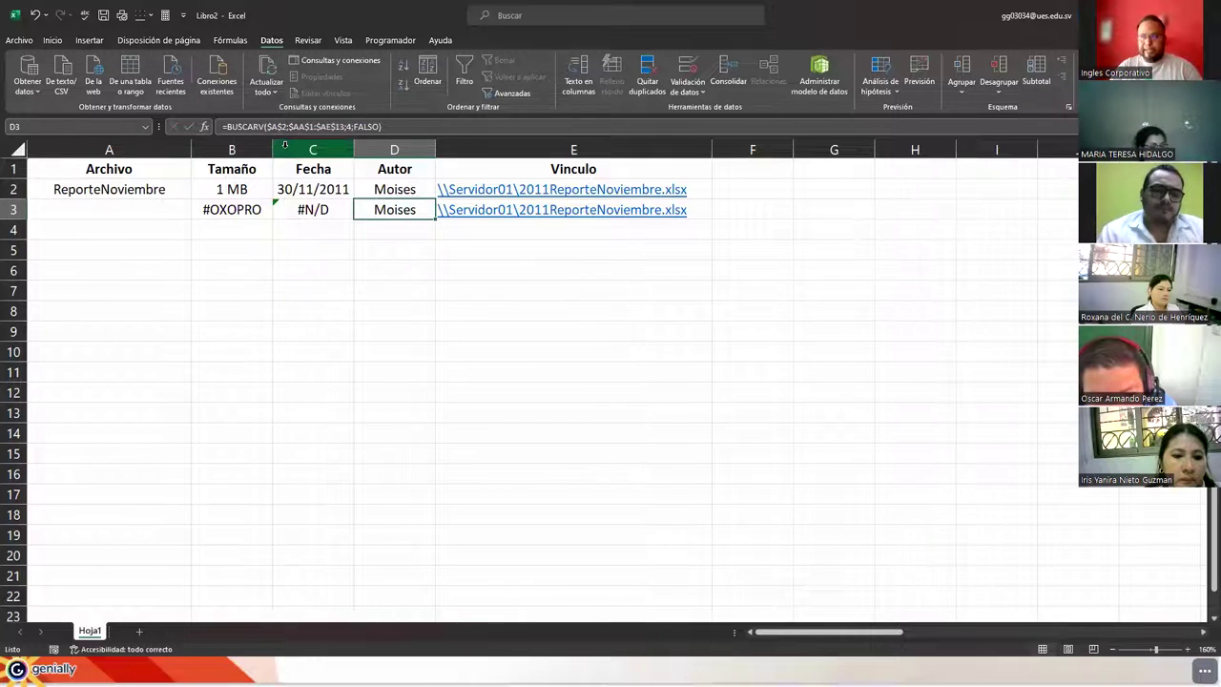
Change the lookup value in the Autor formula, D3, to $A$3
key(F2)
key(Left)
key(Left)
key(Left)
key(Left)
key(Left)
key(Left)
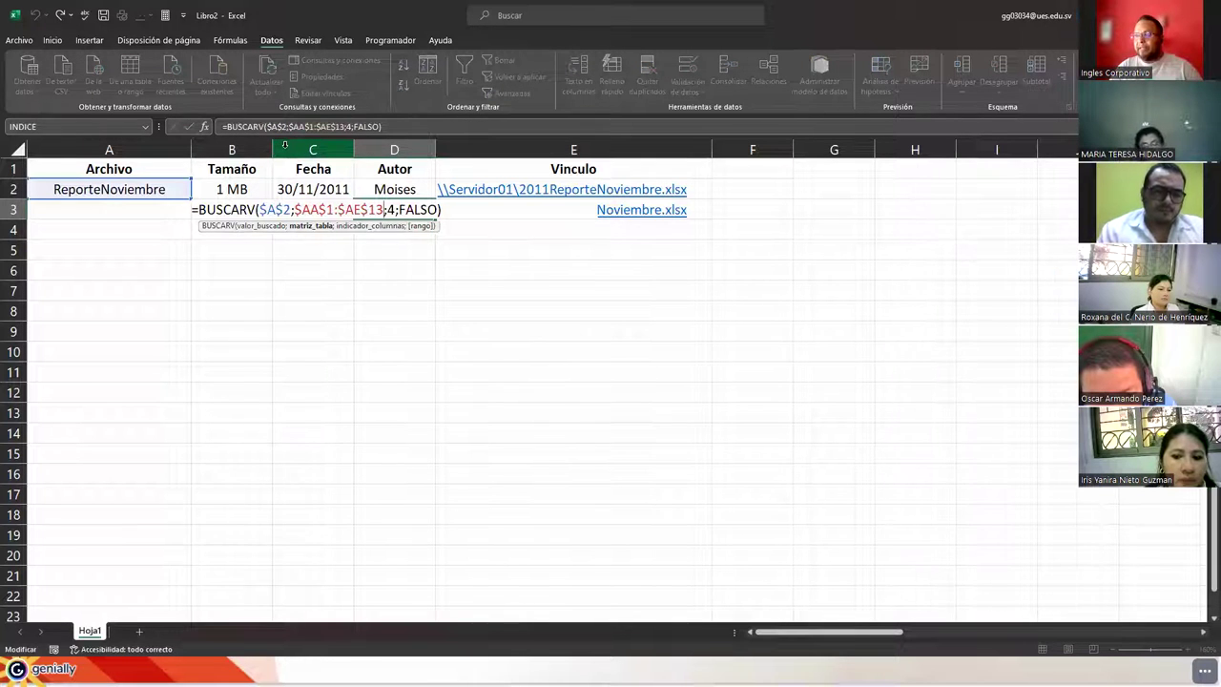
key(Left)
key(Left)
key(Left)
key(Left)
key(Left)
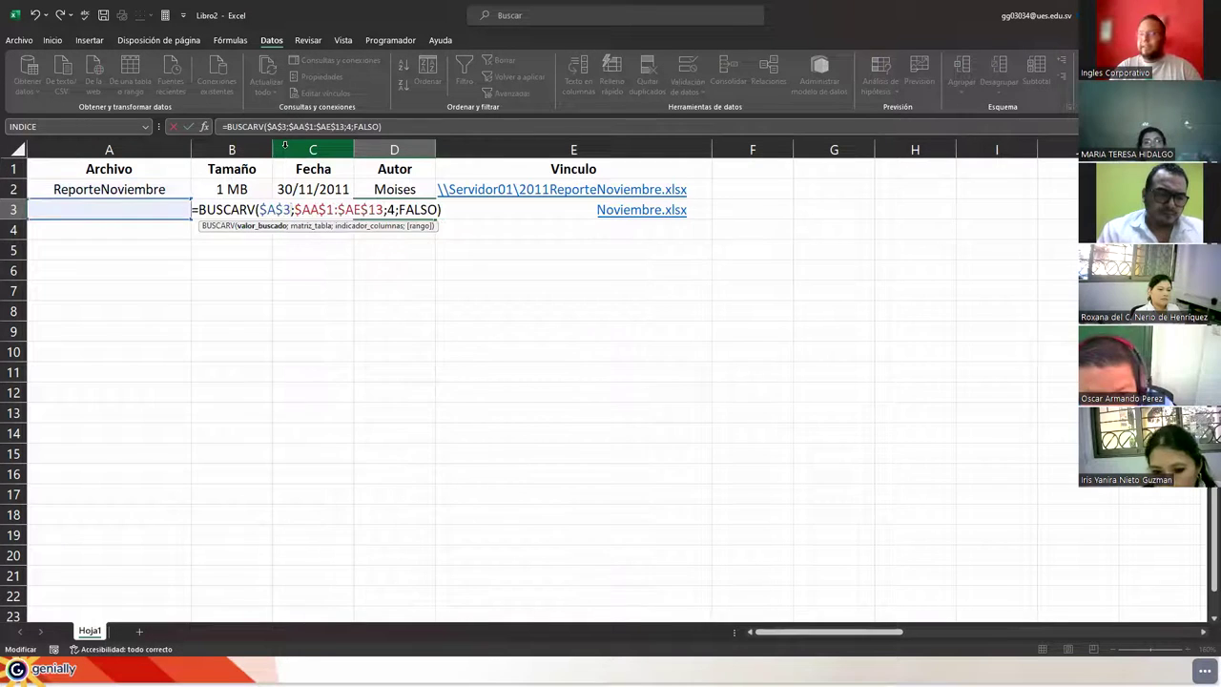
key(Tab)
Change the lookup value of the BUSCARV inside E3's HIPERVINCULO formula to $A$3
key(F2)
key(Left)
key(Left)
key(Left)
key(Left)
key(Left)
key(Left)
key(Left)
key(Left)
key(Left)
key(Left)
key(Left)
key(Left)
key(Left)
key(Left)
key(Left)
key(Left)
key(Left)
key(Left)
key(Left)
key(Left)
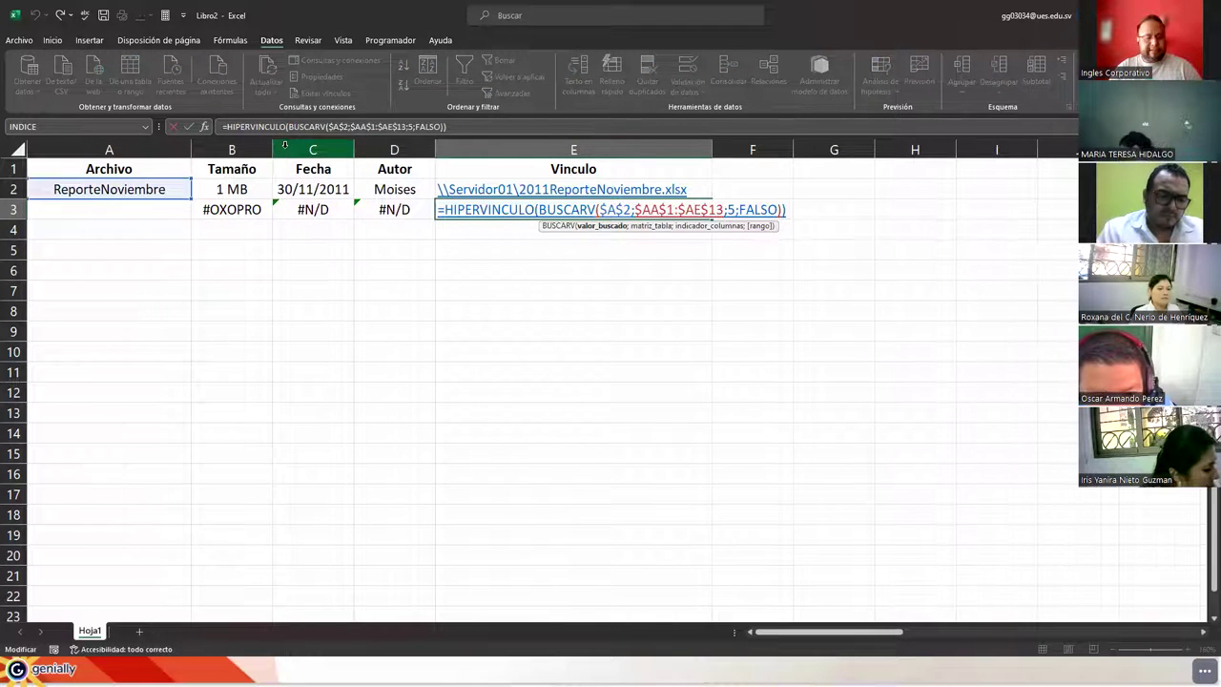
key(BackSpace)
text(3)
click(312, 229)
click(315, 210)
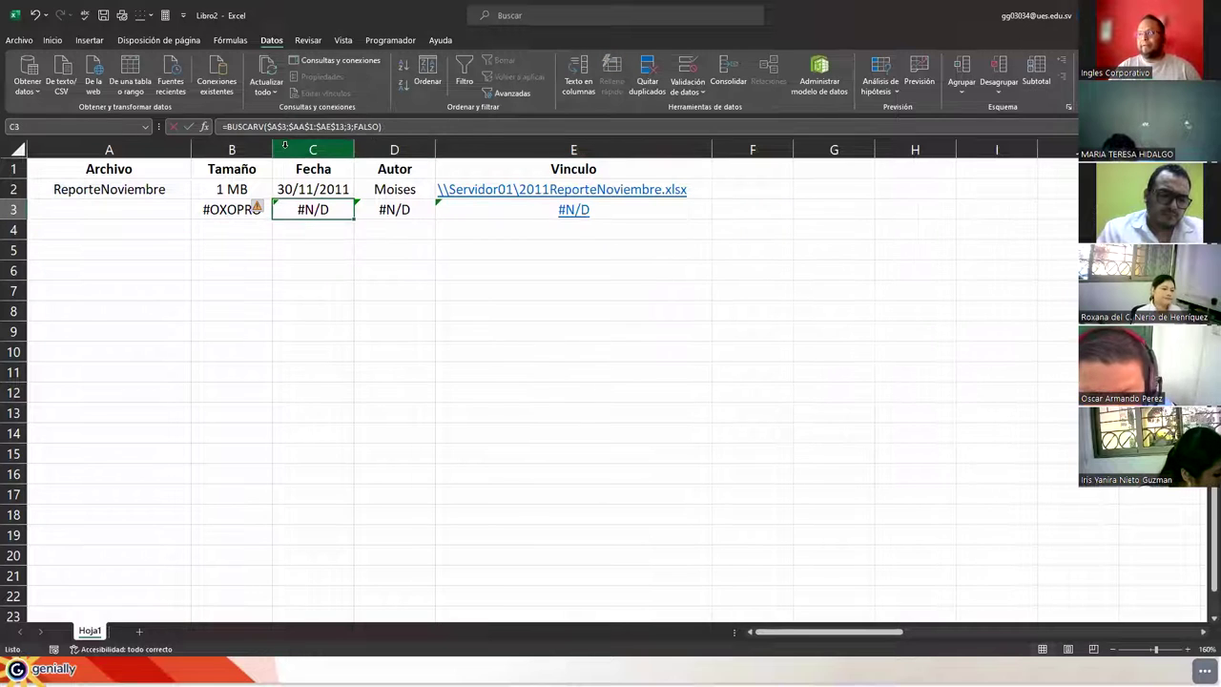
Examine the error-text argument of the SI.ERROR formula in B3, leaving the formula as it is
click(218, 210)
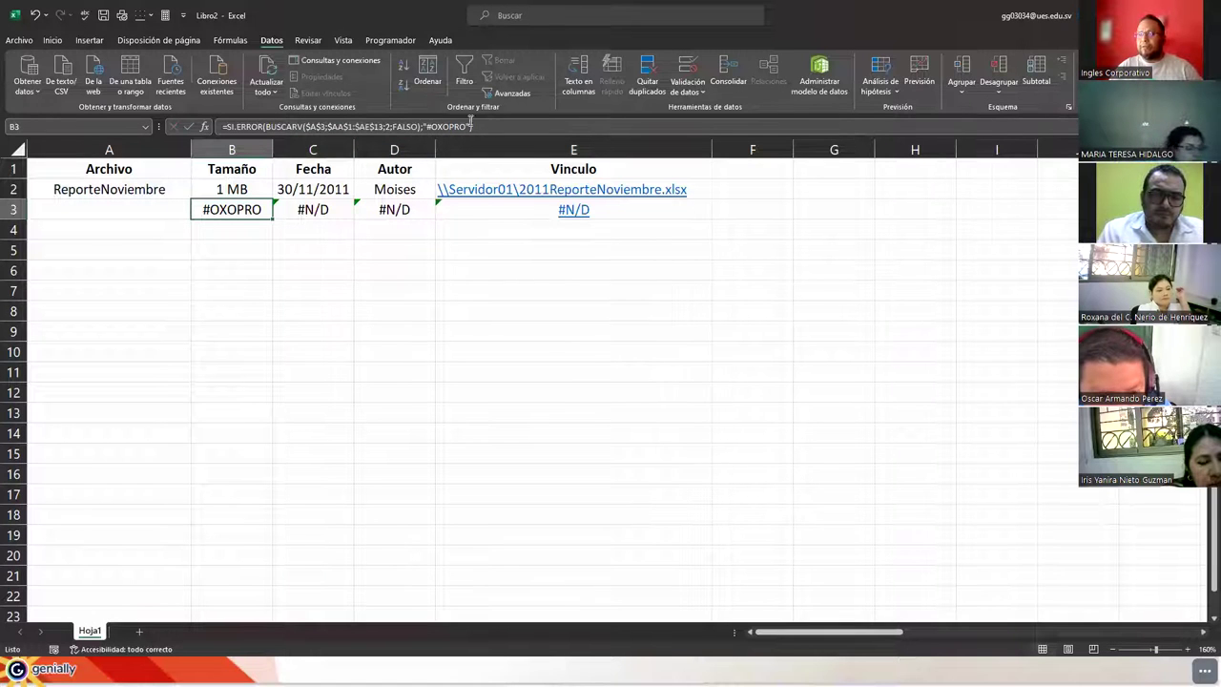
click(429, 130)
drag(426, 127, 435, 150)
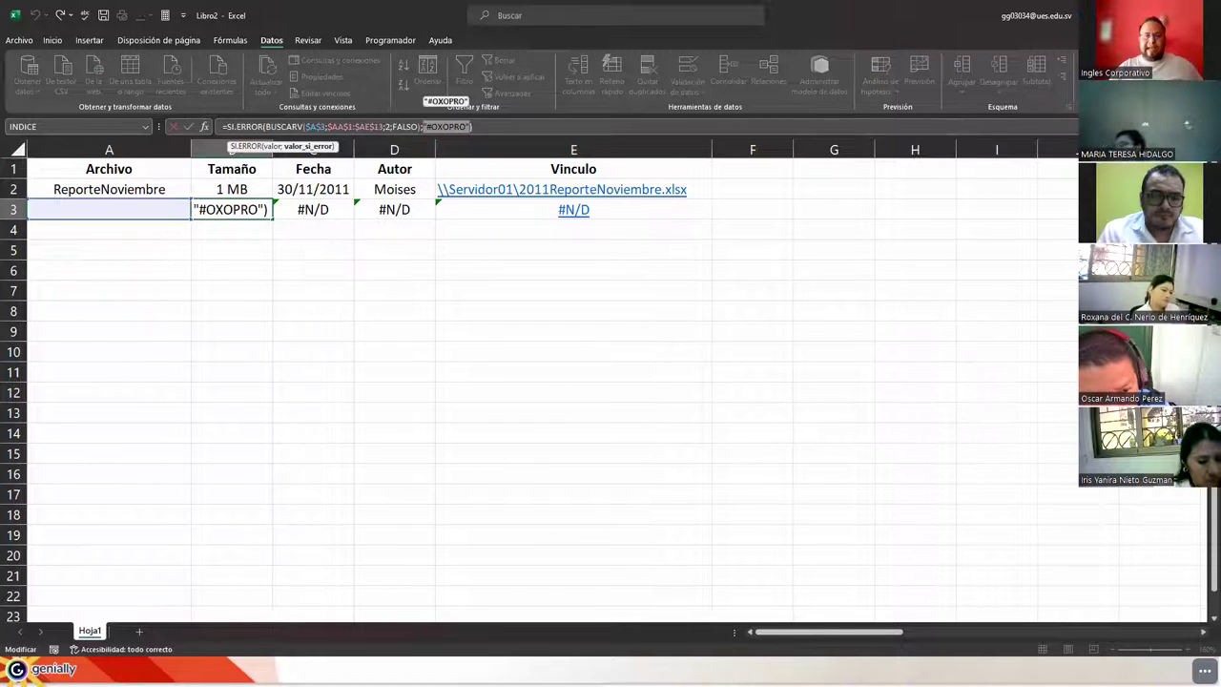
key(Escape)
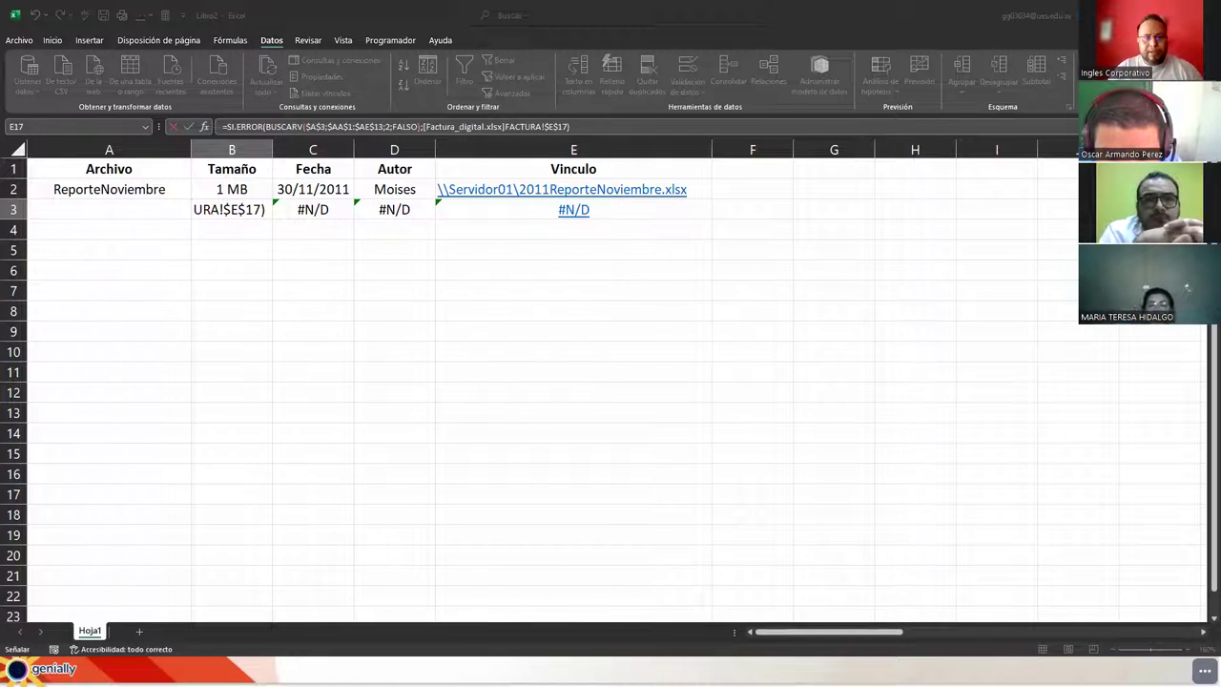
Switch to File Explorer and open the Descargas folder
key(alt+Tab)
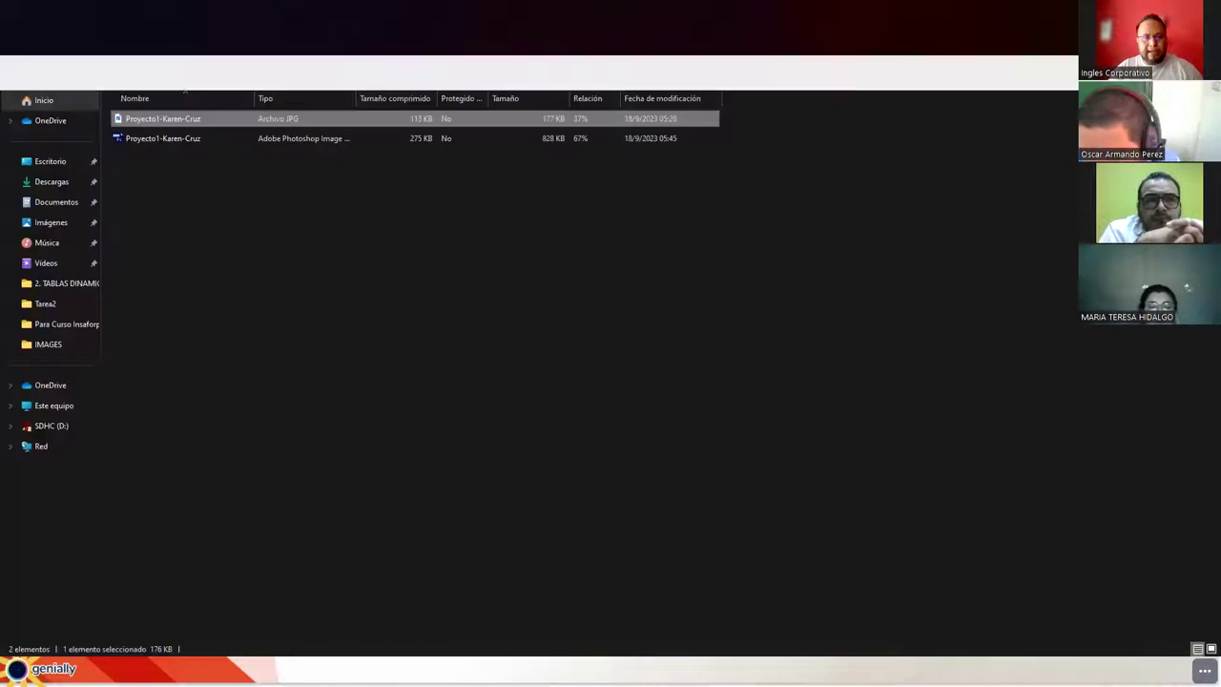
click(46, 182)
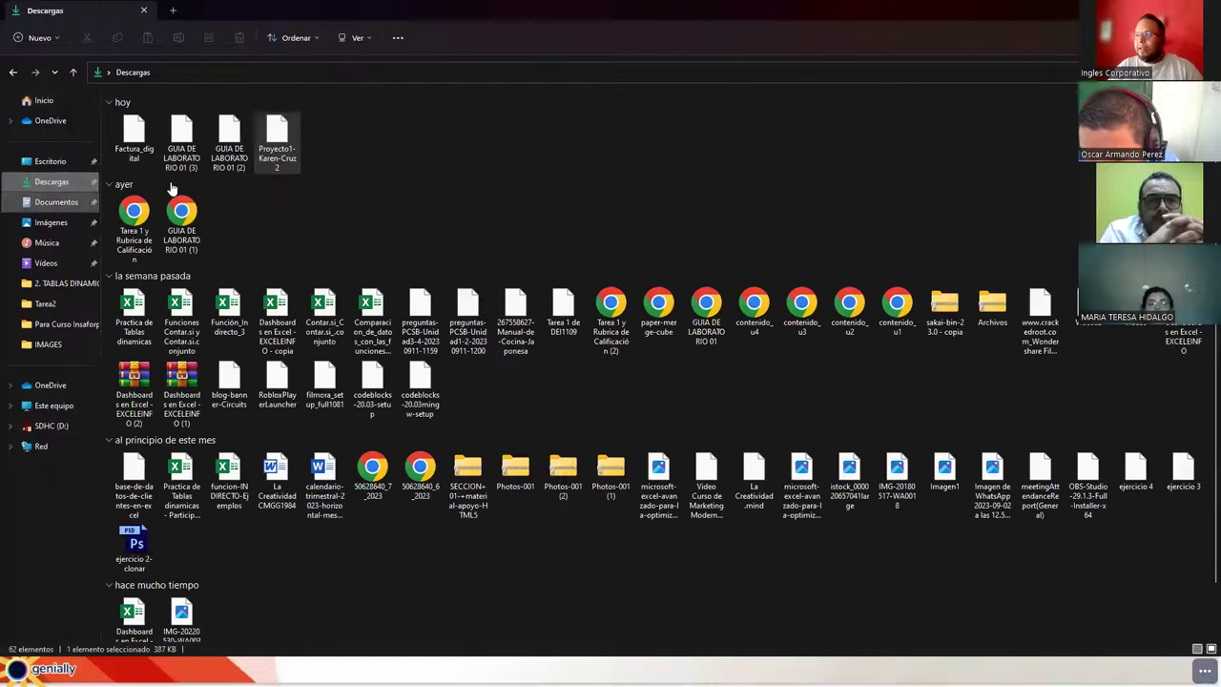
click(148, 141)
click(148, 141)
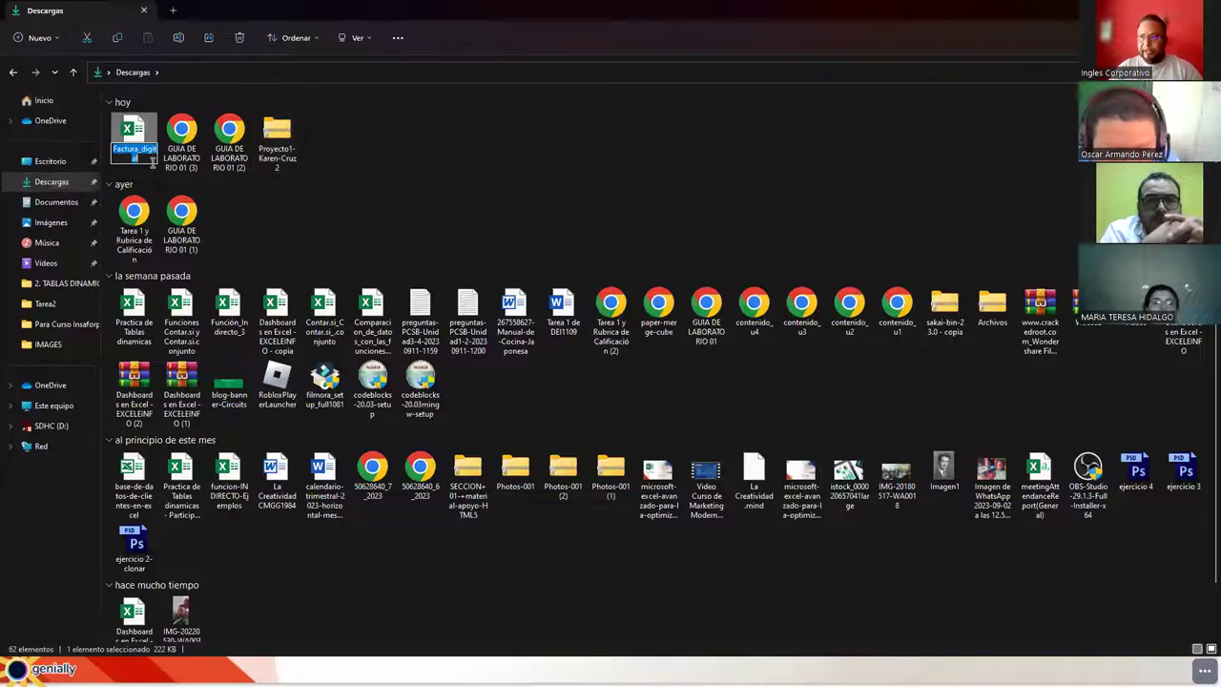
text(Ejercicio01)
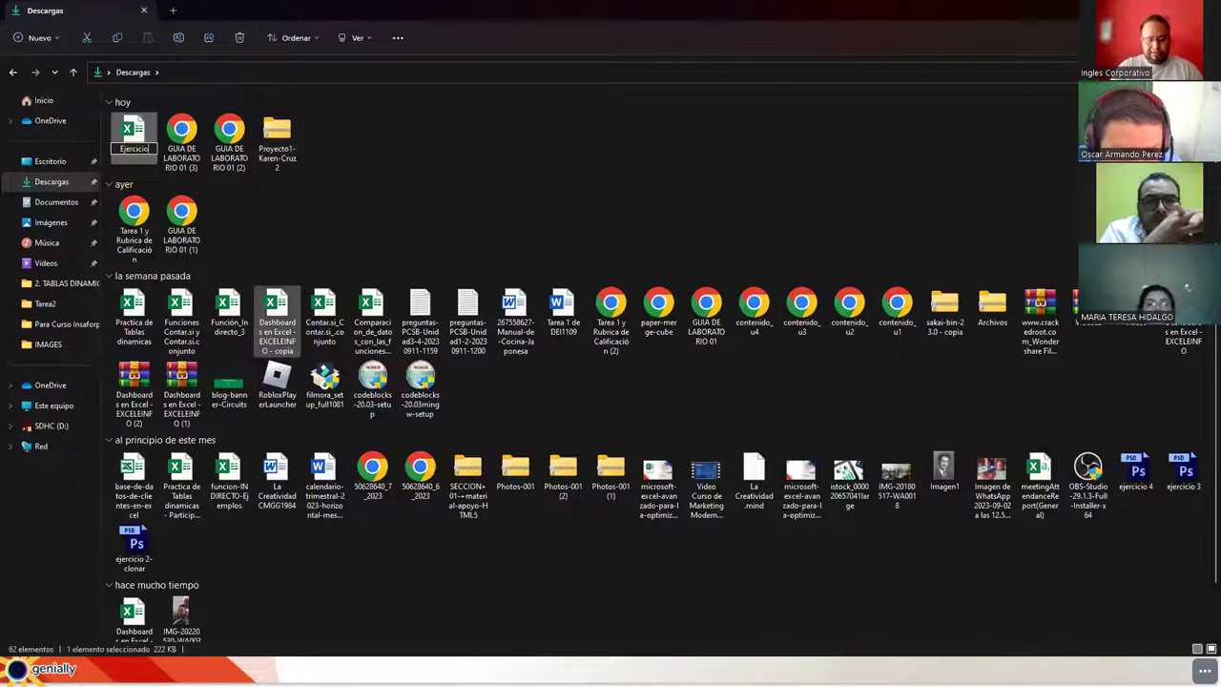
key(Escape)
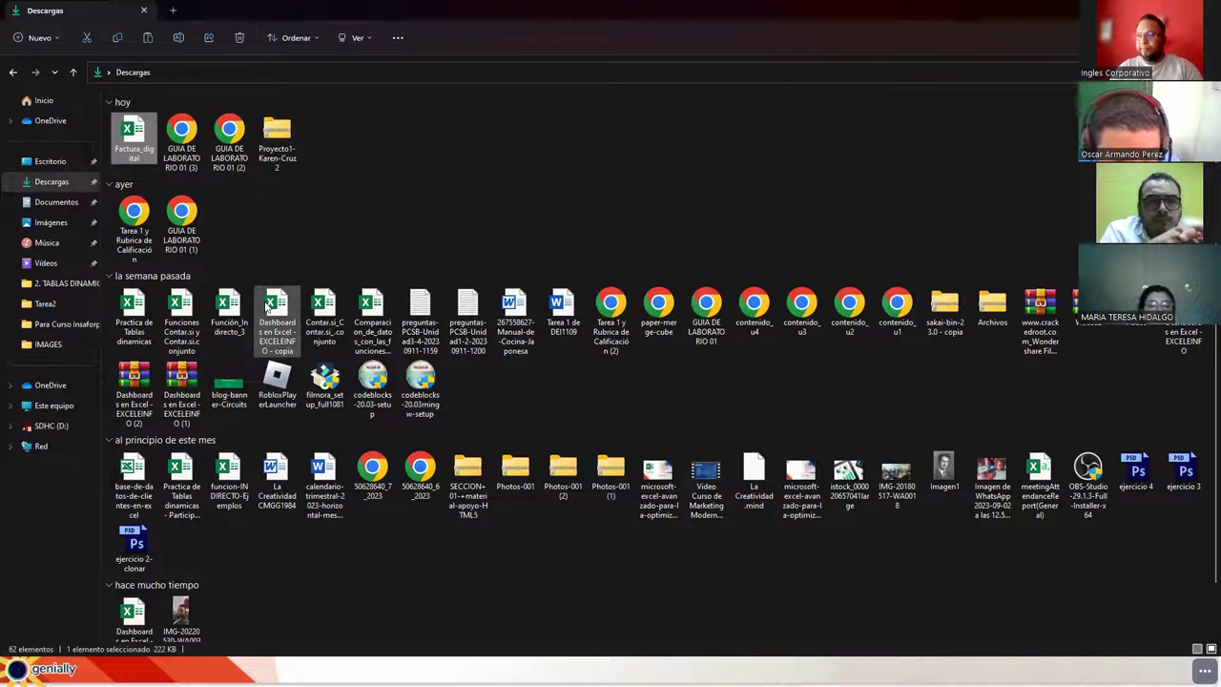
Duplicate the Factura_digital workbook within the Descargas folder and name the copy Ejercicio07
key(ctrl+v)
key(F2)
text(Ejercicio07)
key(Return)
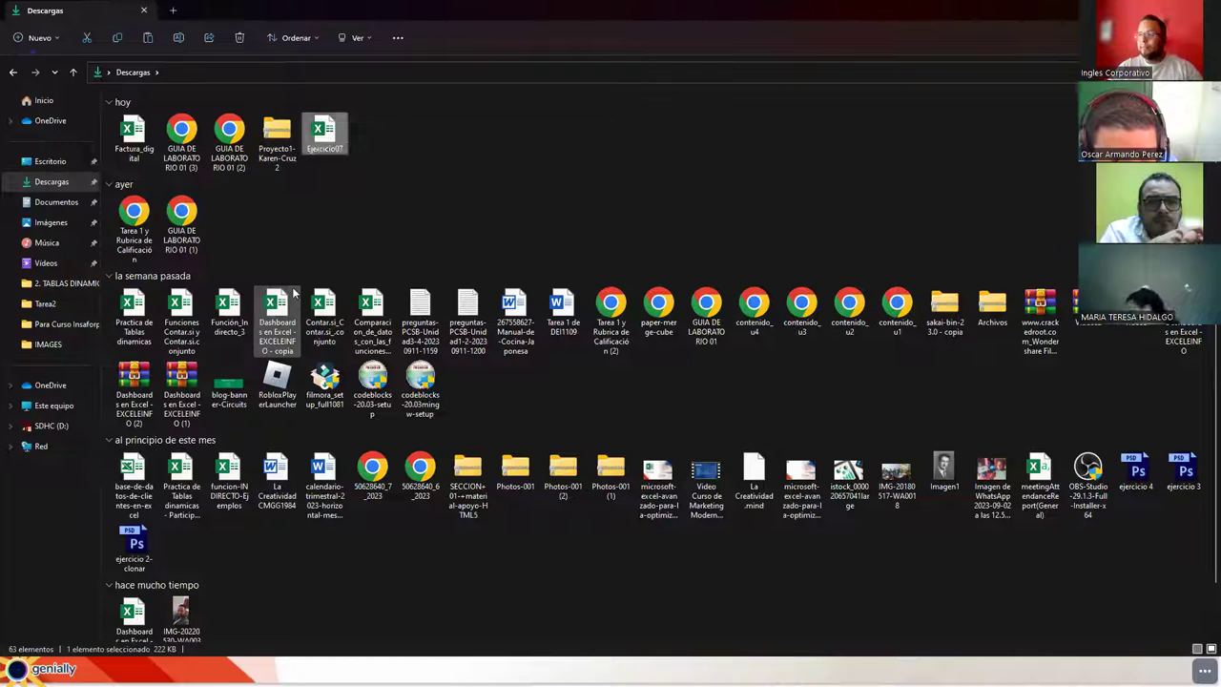
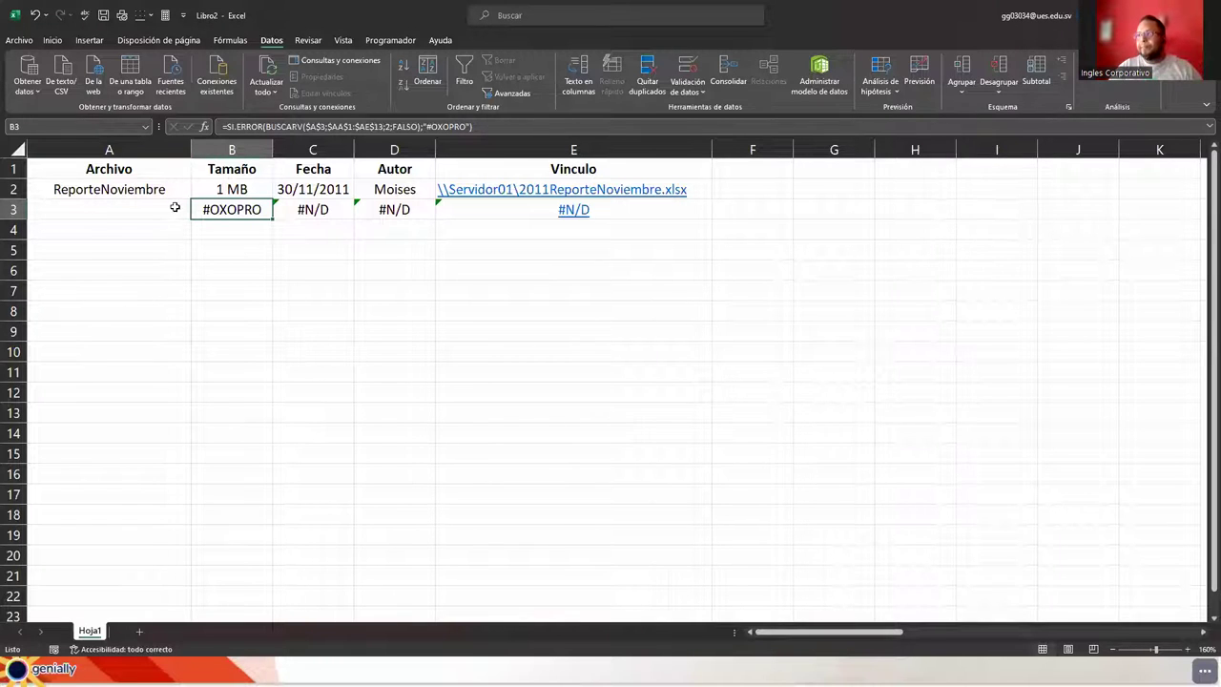
Switch to the course presentation and review the SI.ERROR slide and the table suggestion slide, advancing to the DEMOSTRACIÓN slide
key(alt+Tab)
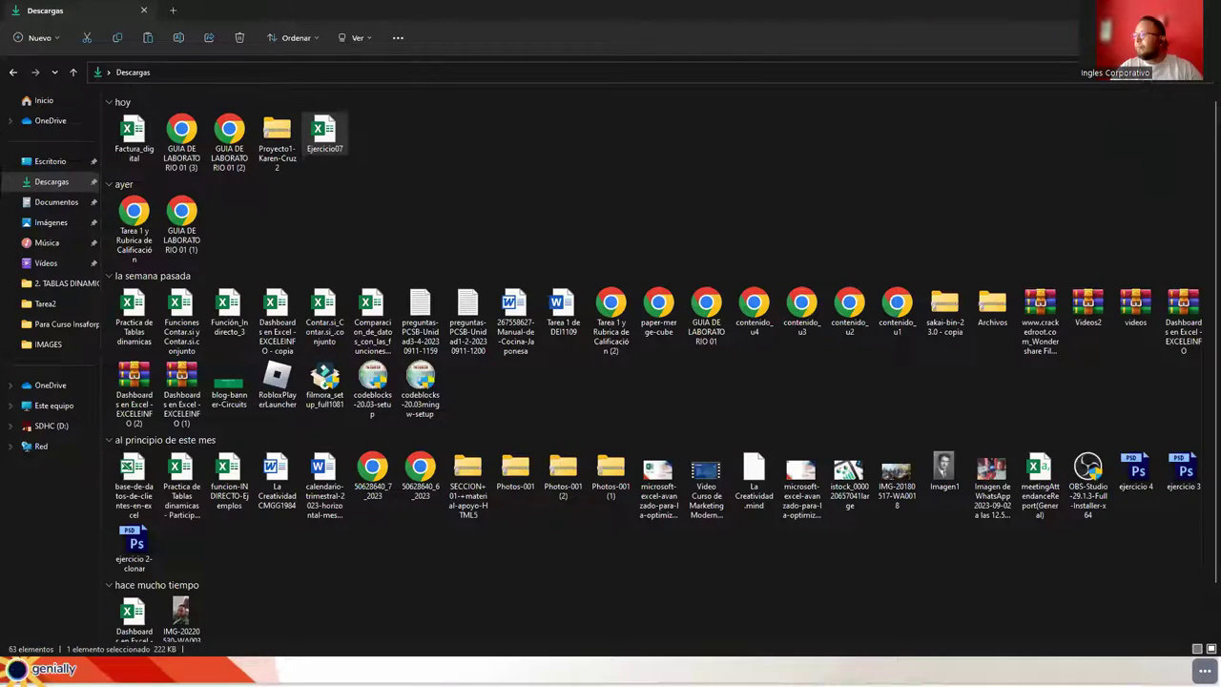
key(alt+Tab)
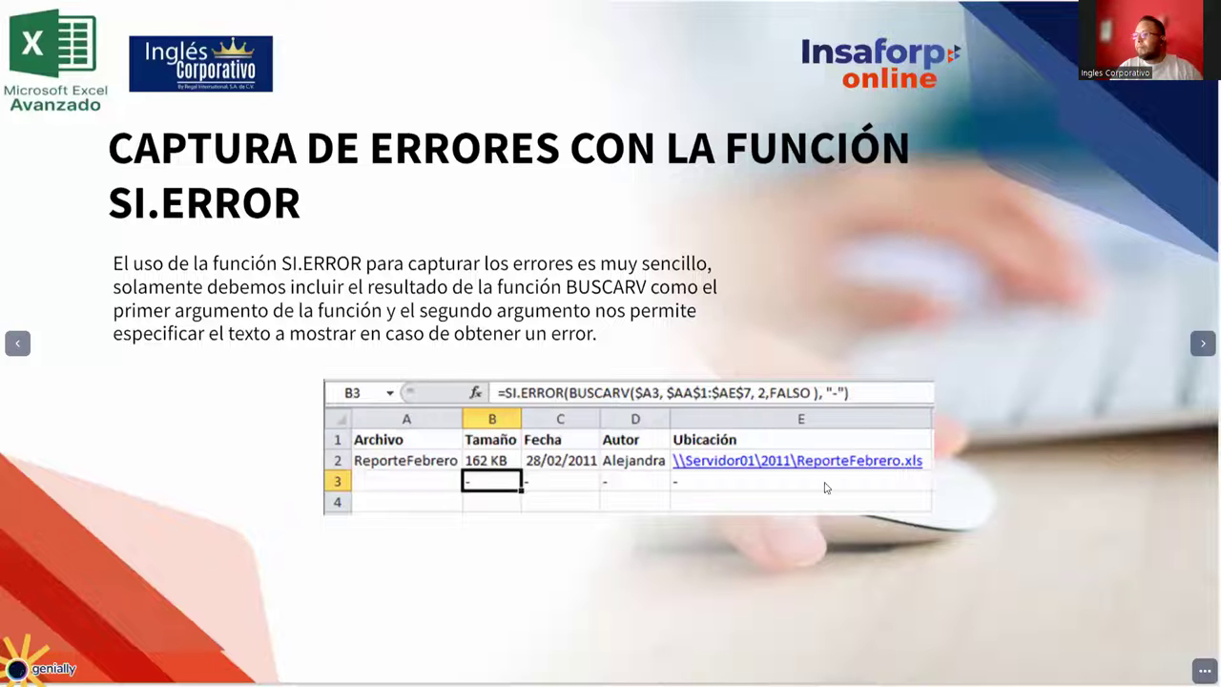
click(1204, 349)
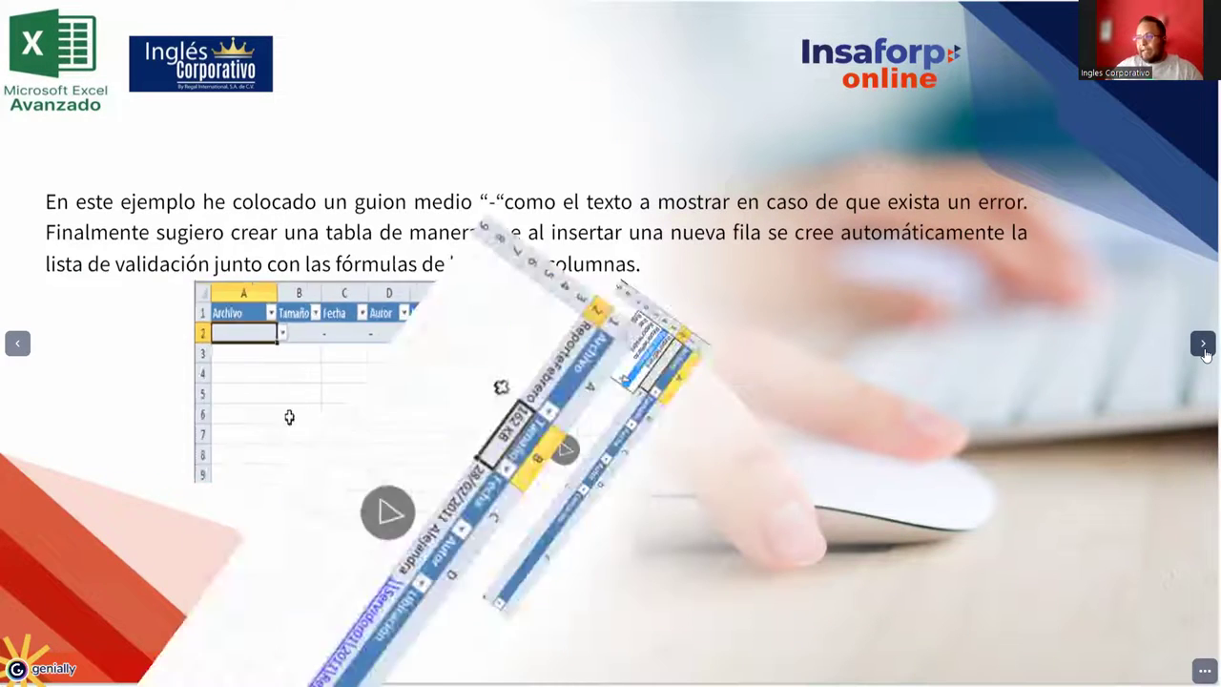
click(19, 345)
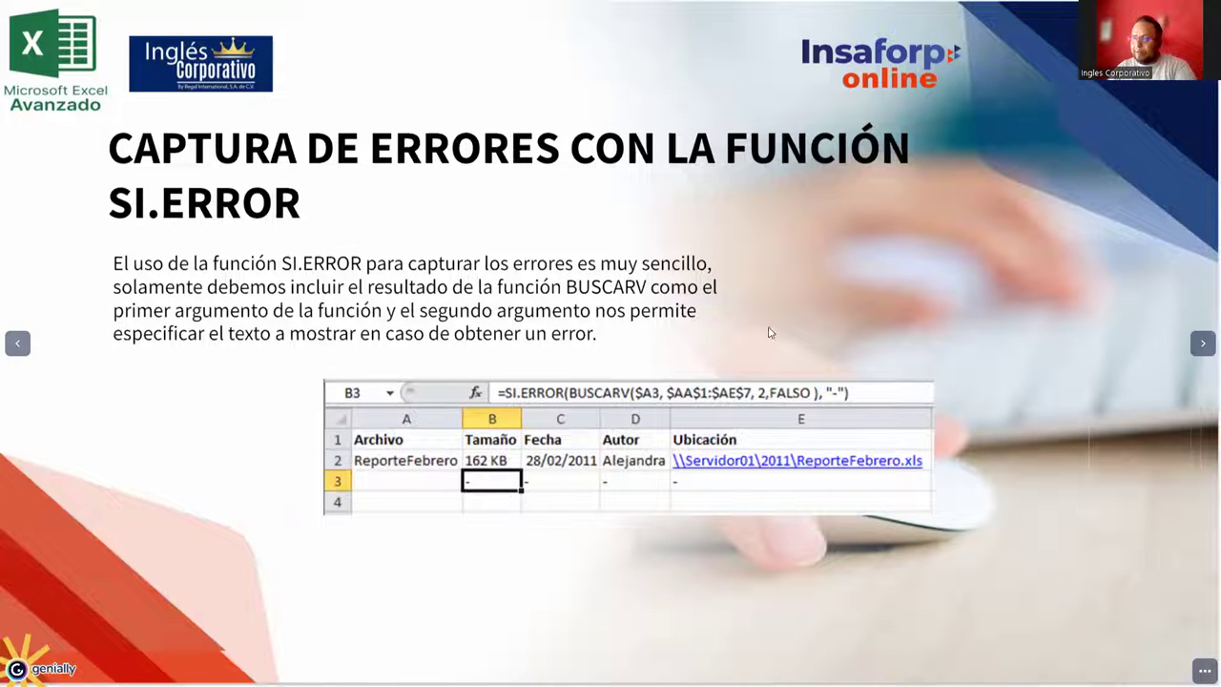
click(1202, 343)
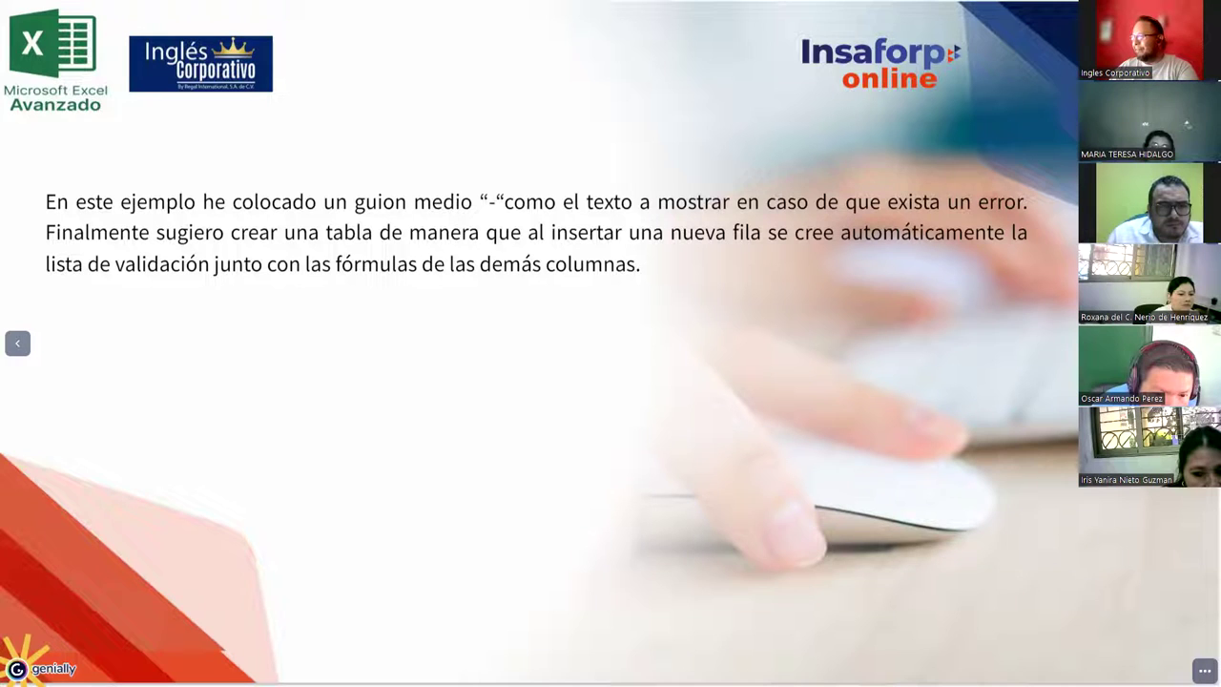
key(Right)
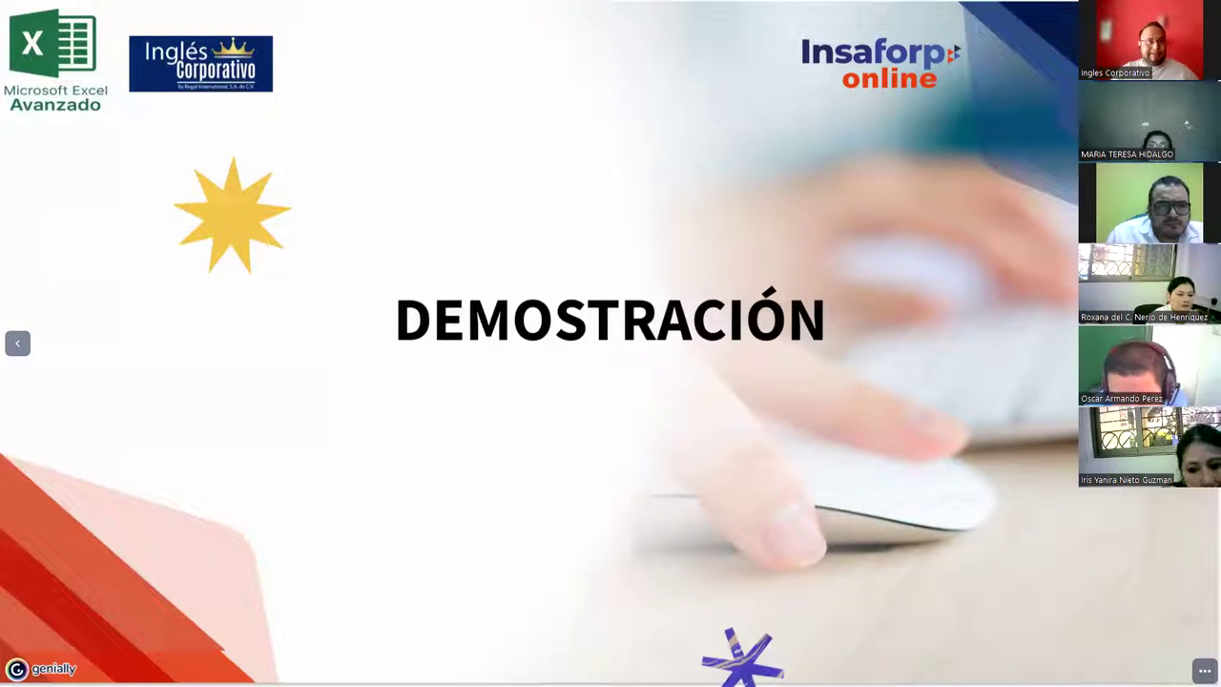
Switch to the Factura_digital workbook in Excel and look over its invoice, CLIENTE and ARTICULO sheets
key(alt+Tab)
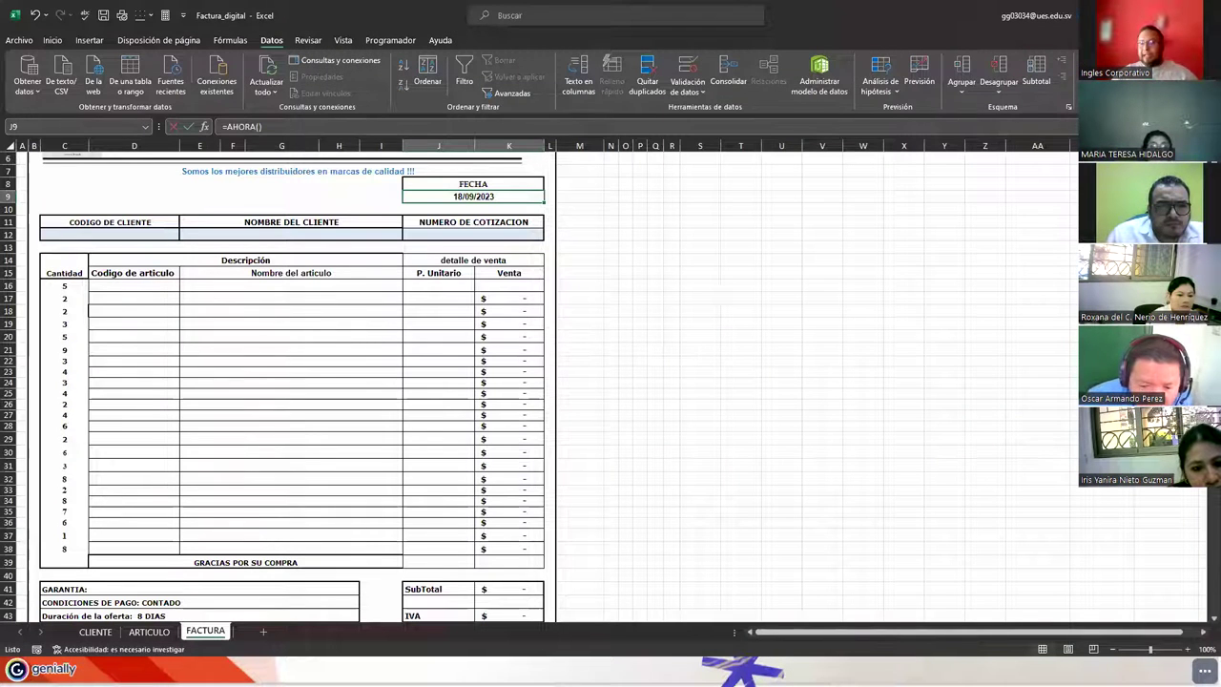
scroll(232, 443, up, 2)
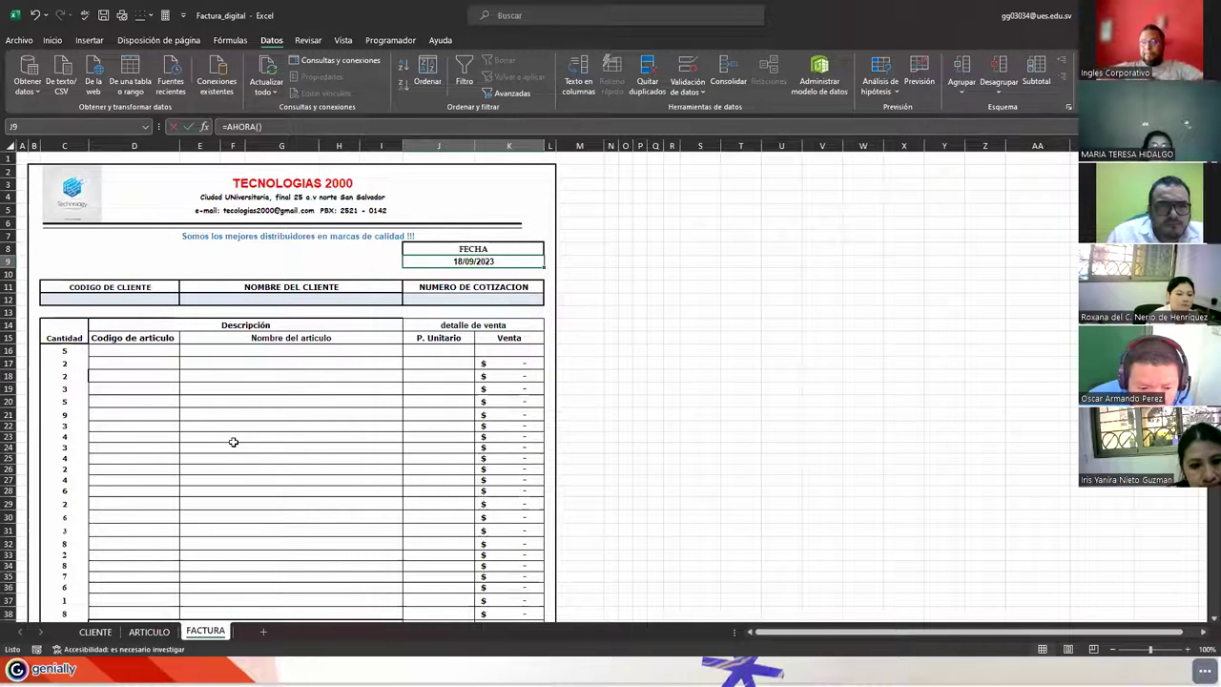
click(95, 632)
click(132, 636)
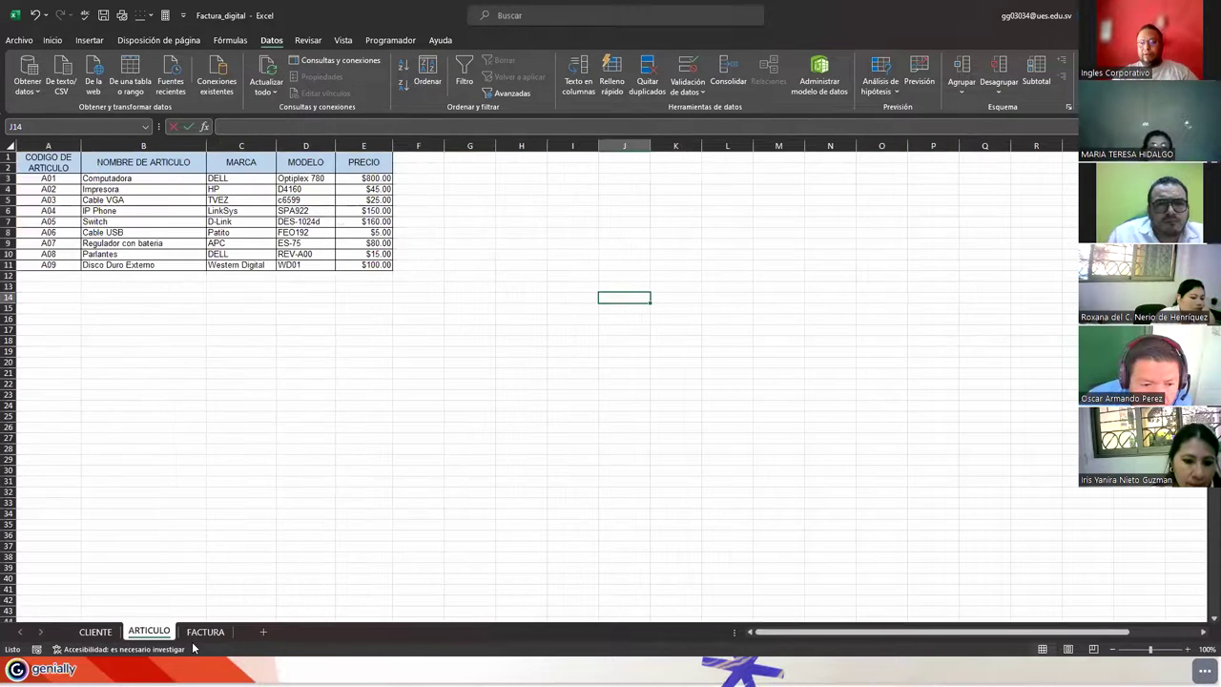
Rename the FACTURA sheet as "Ejercicio 07"
click(219, 635)
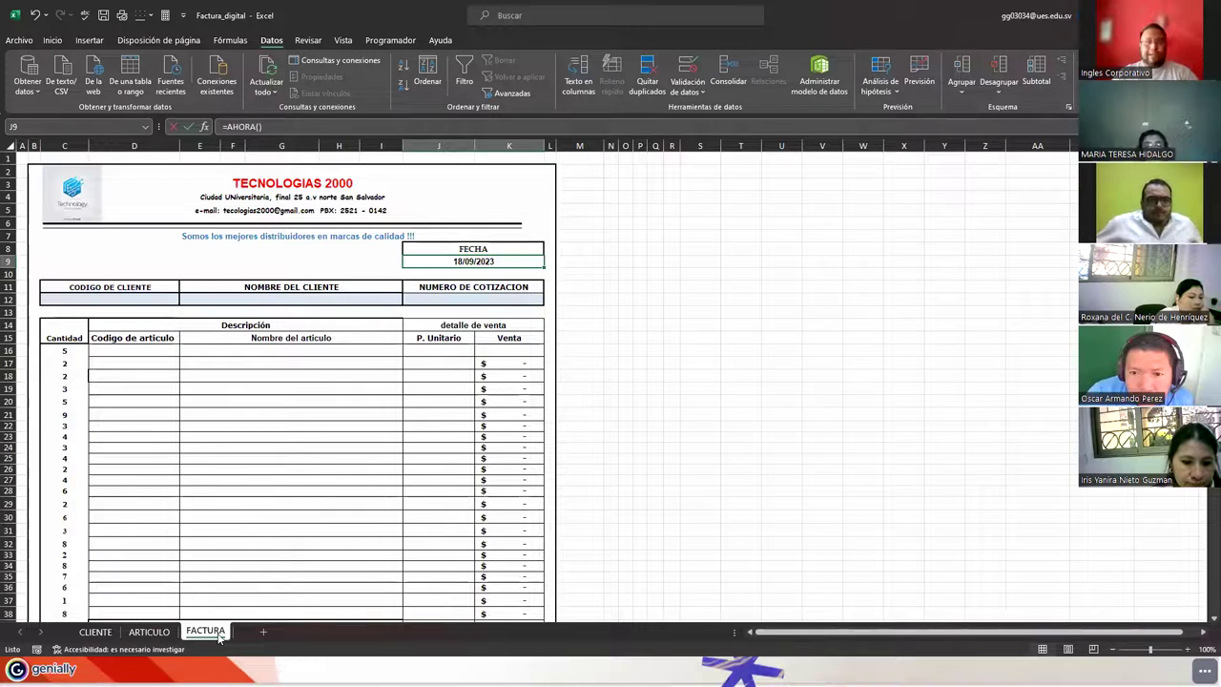
double_click(208, 632)
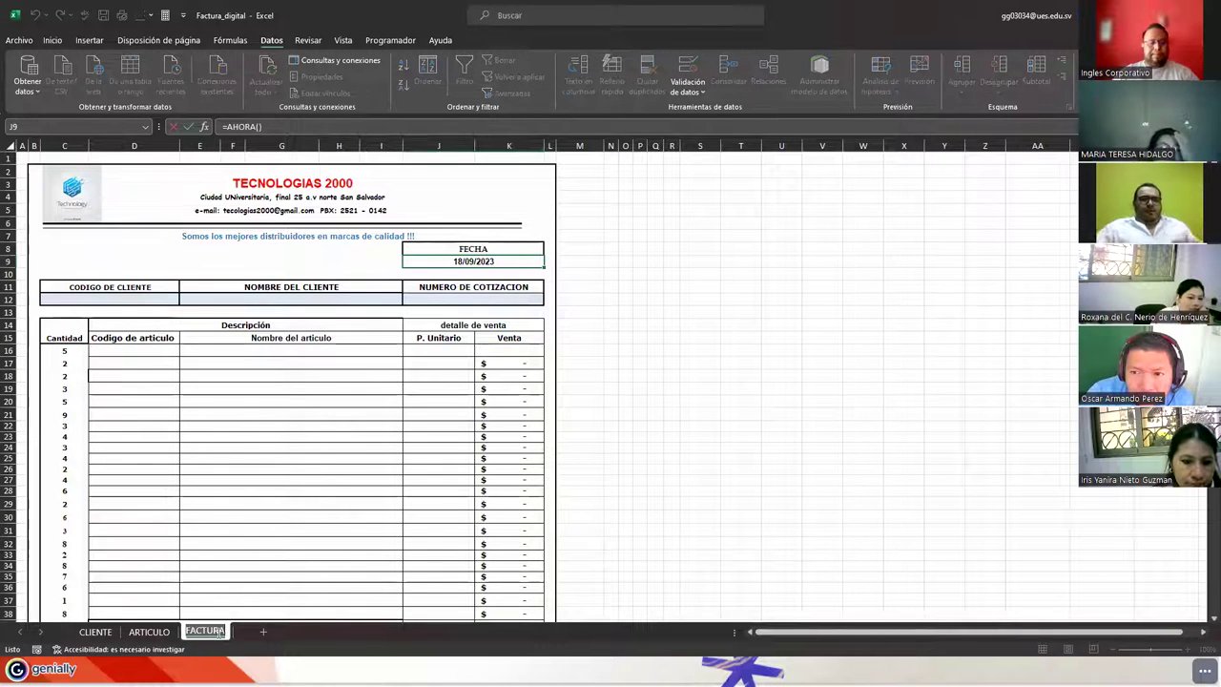
text(Ejercicio)
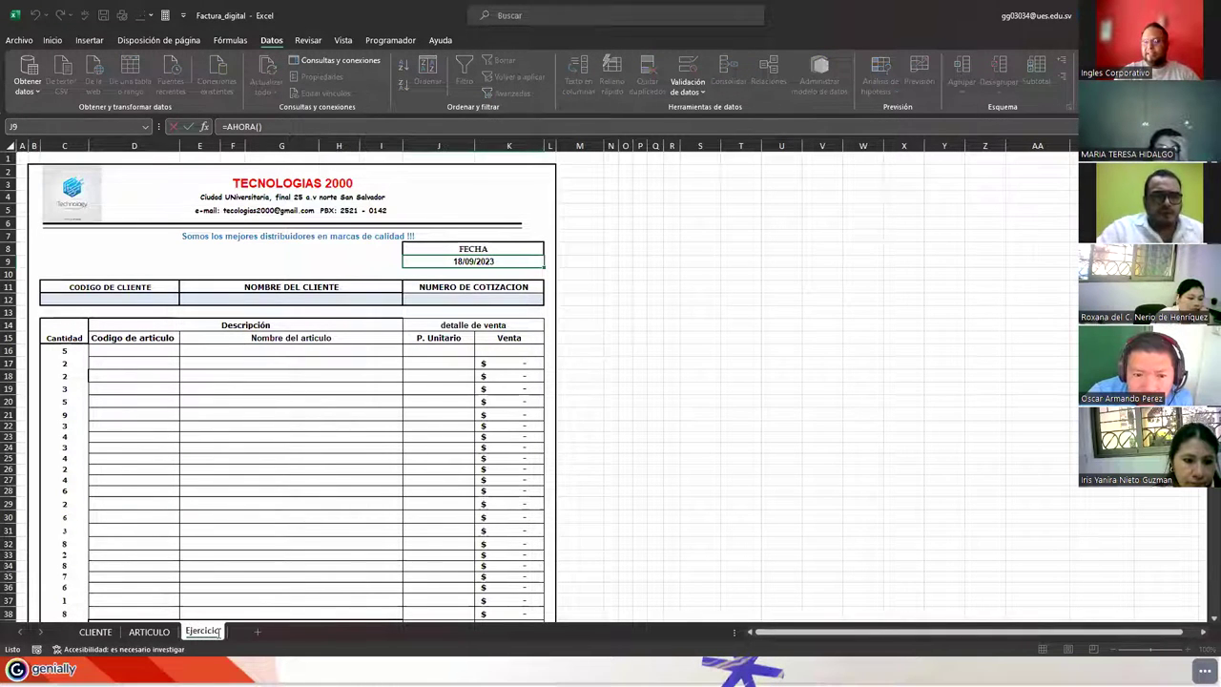
text( 07)
key(Return)
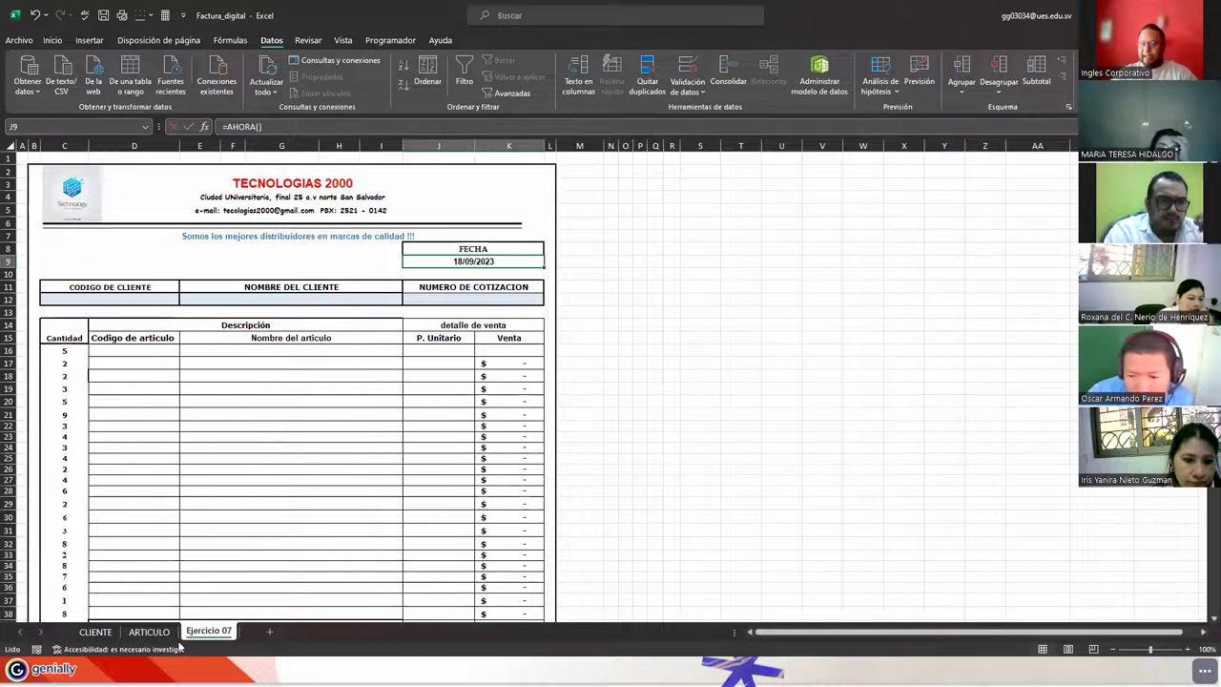
Copy the whole customer table A1:G23 from the CLIENTE sheet and paste it at AD1 on the Ejercicio 07 sheet
click(95, 632)
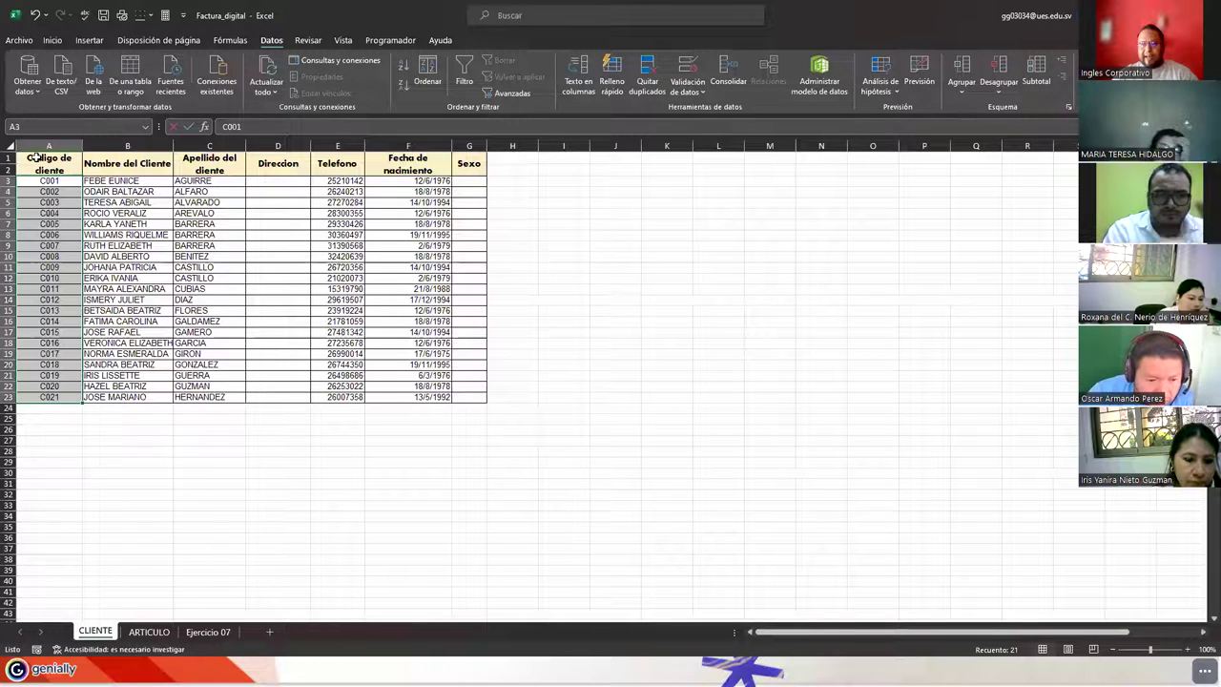
drag(34, 157, 452, 394)
key(ctrl+c)
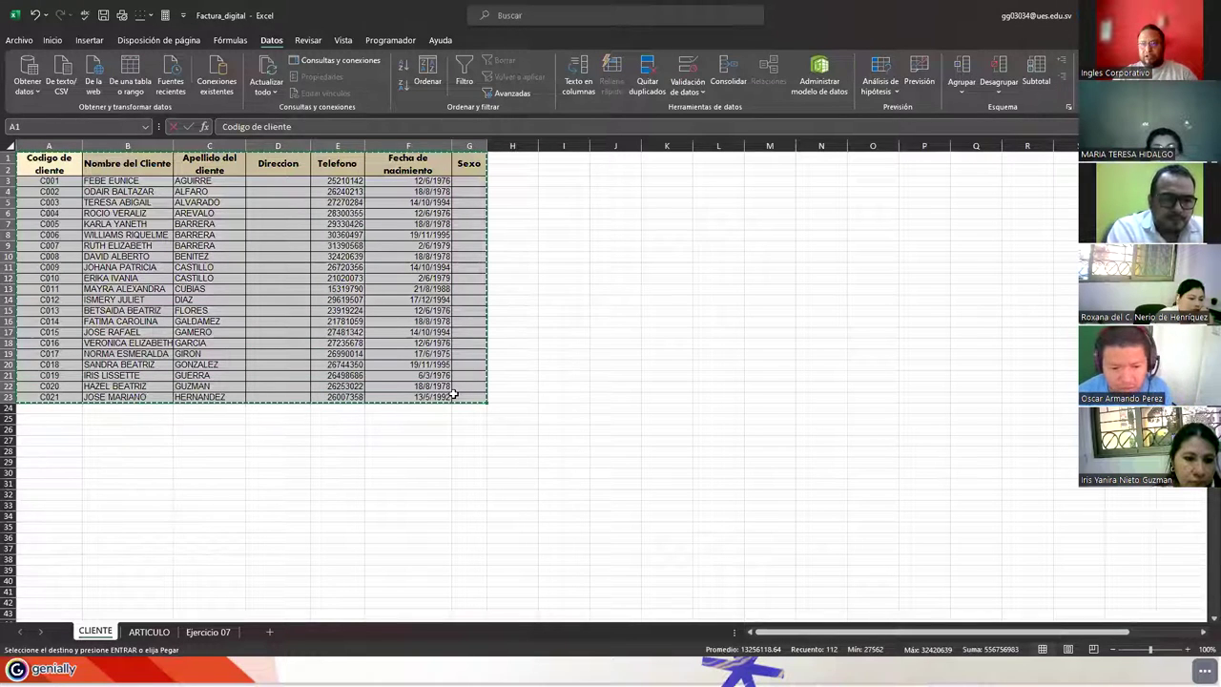
click(207, 631)
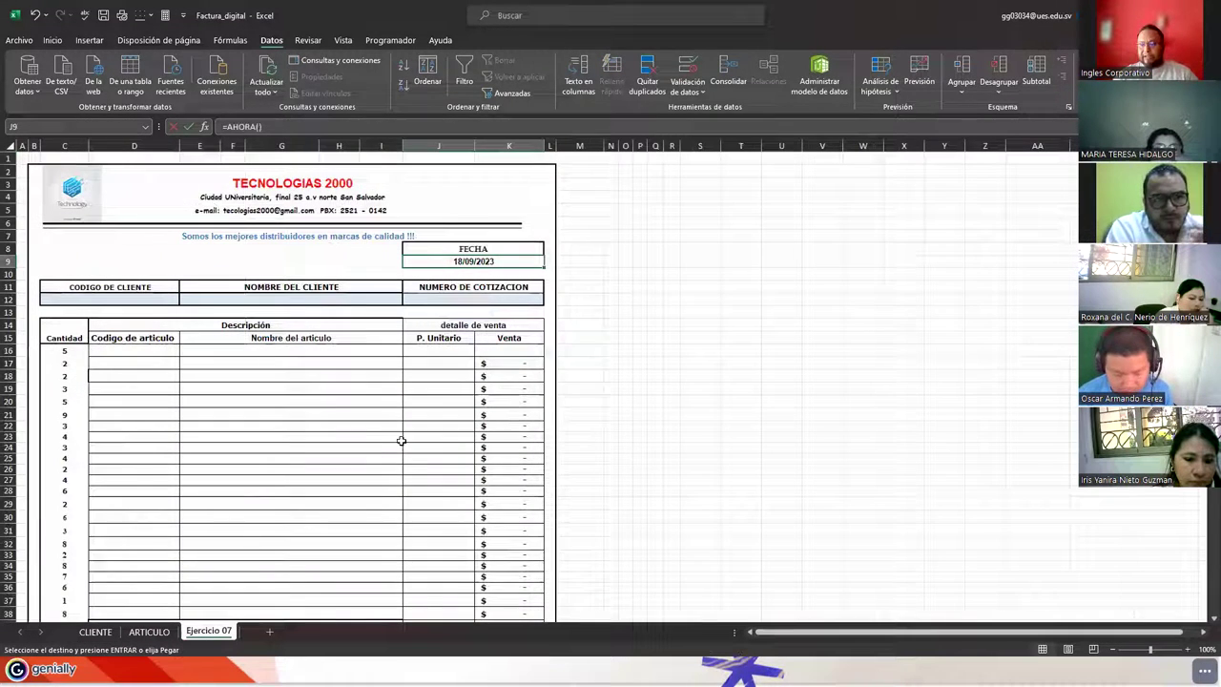
click(59, 126)
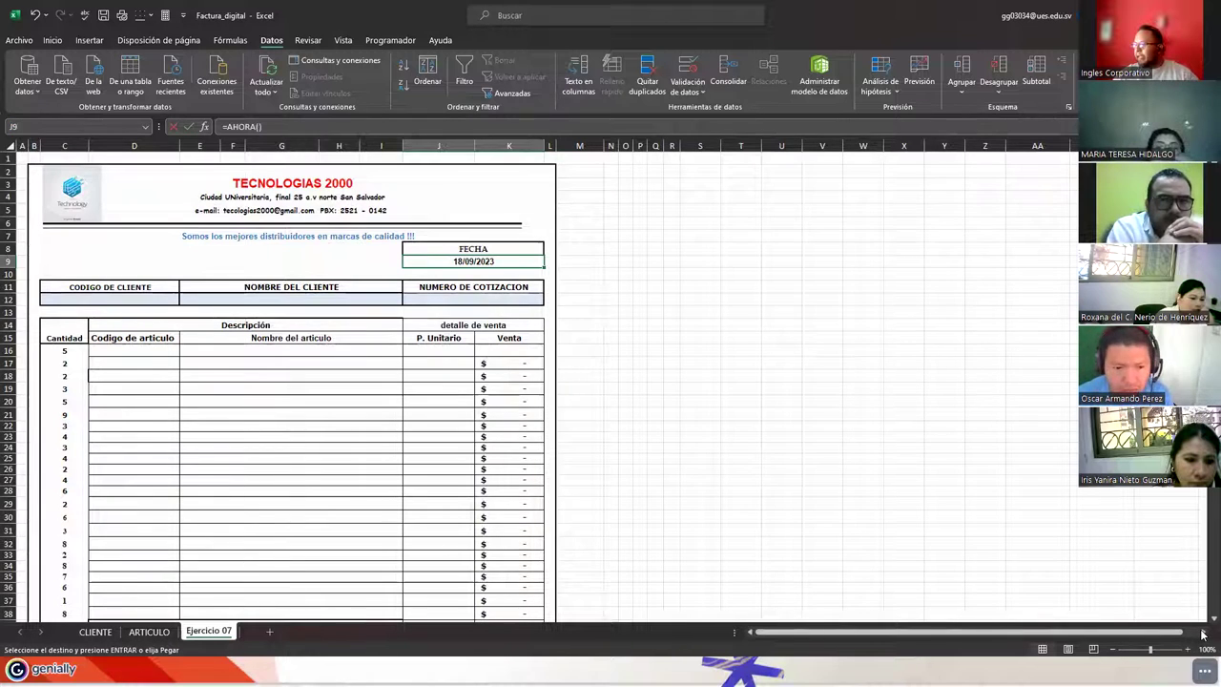
scroll(1202, 634, right, 5)
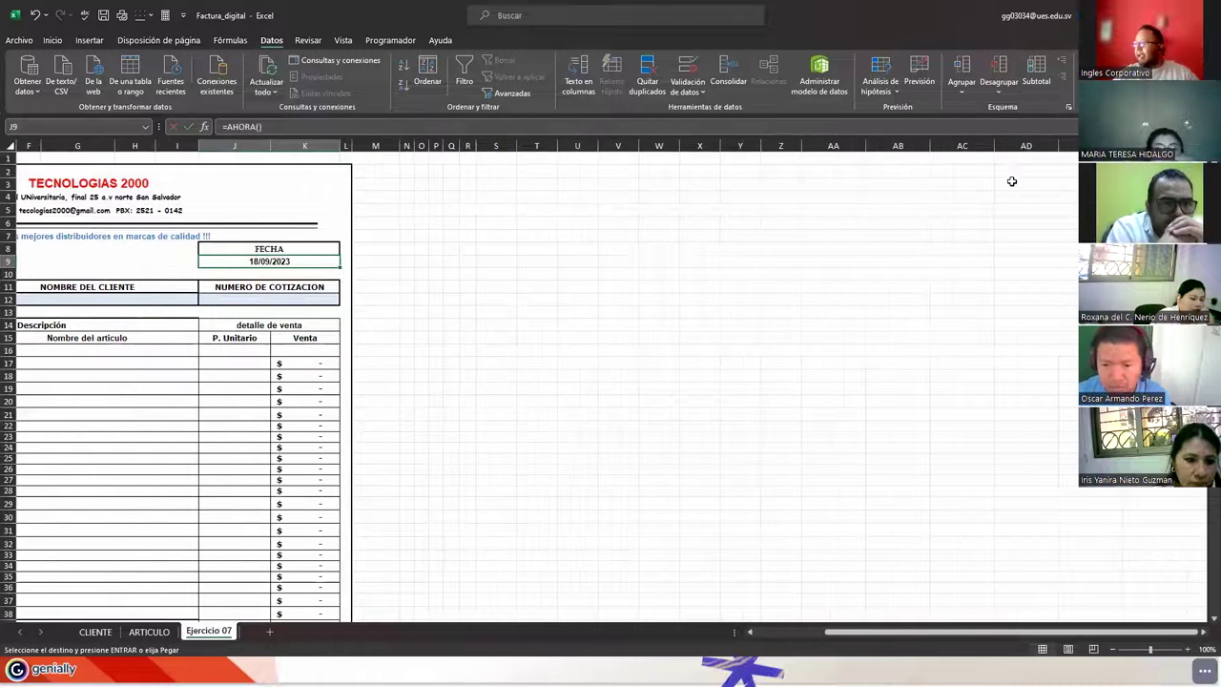
click(1018, 164)
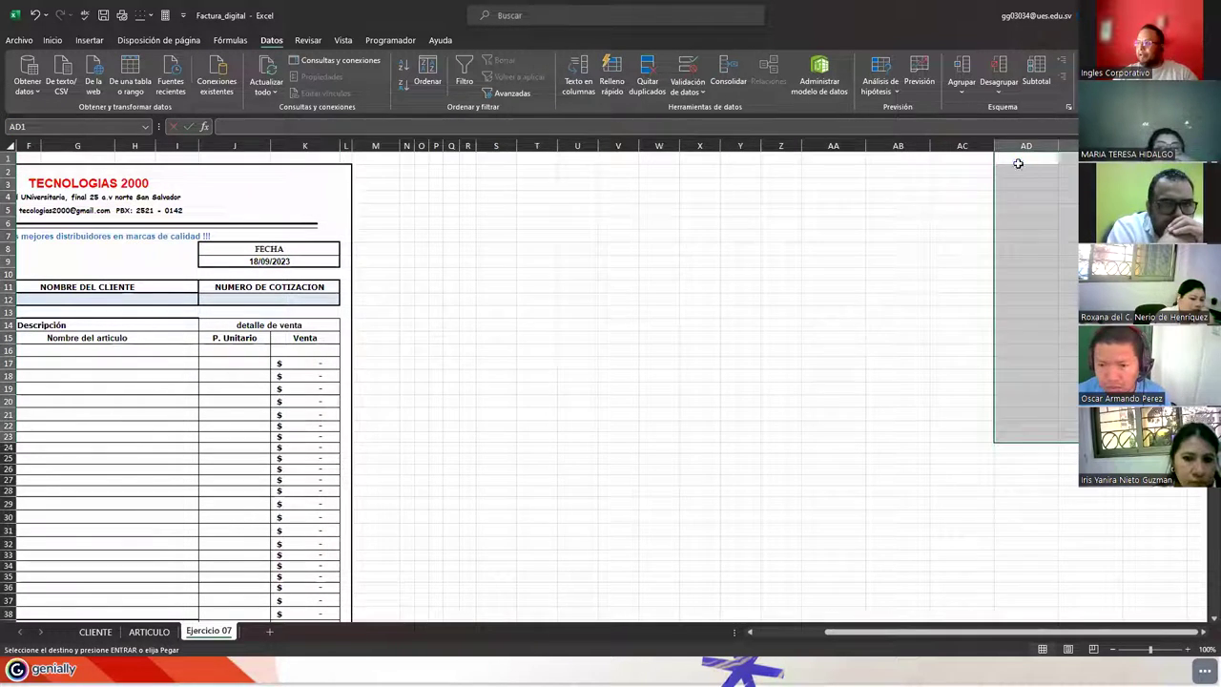
key(Return)
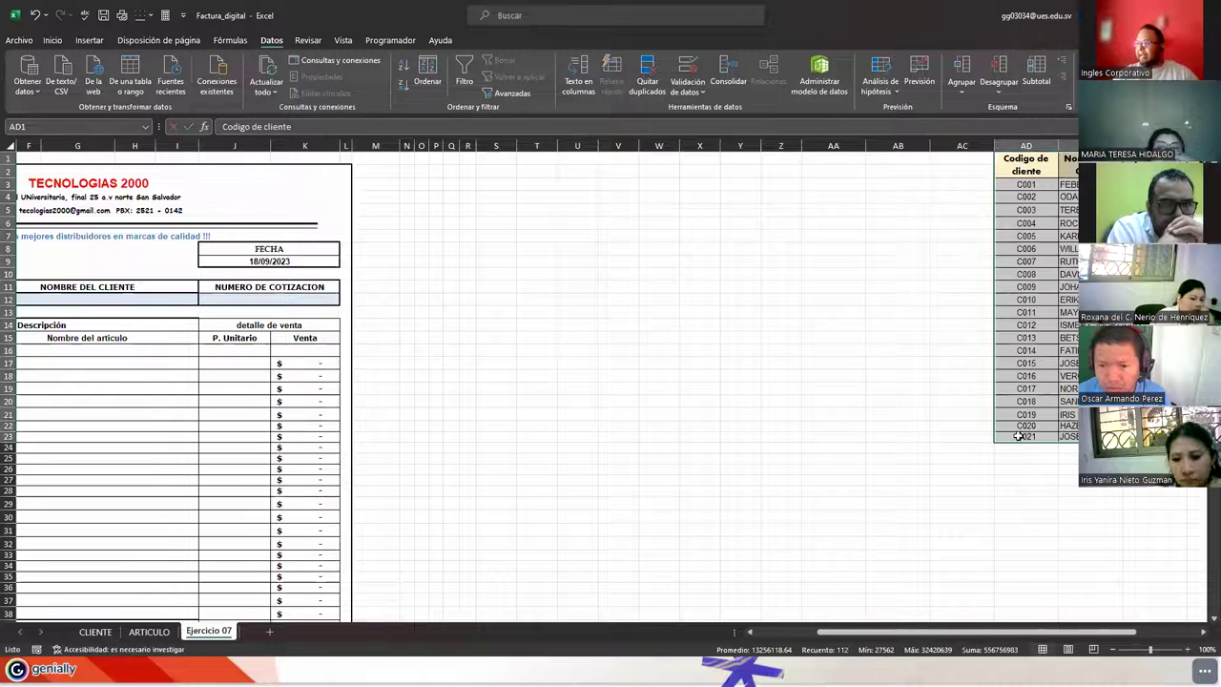
click(780, 634)
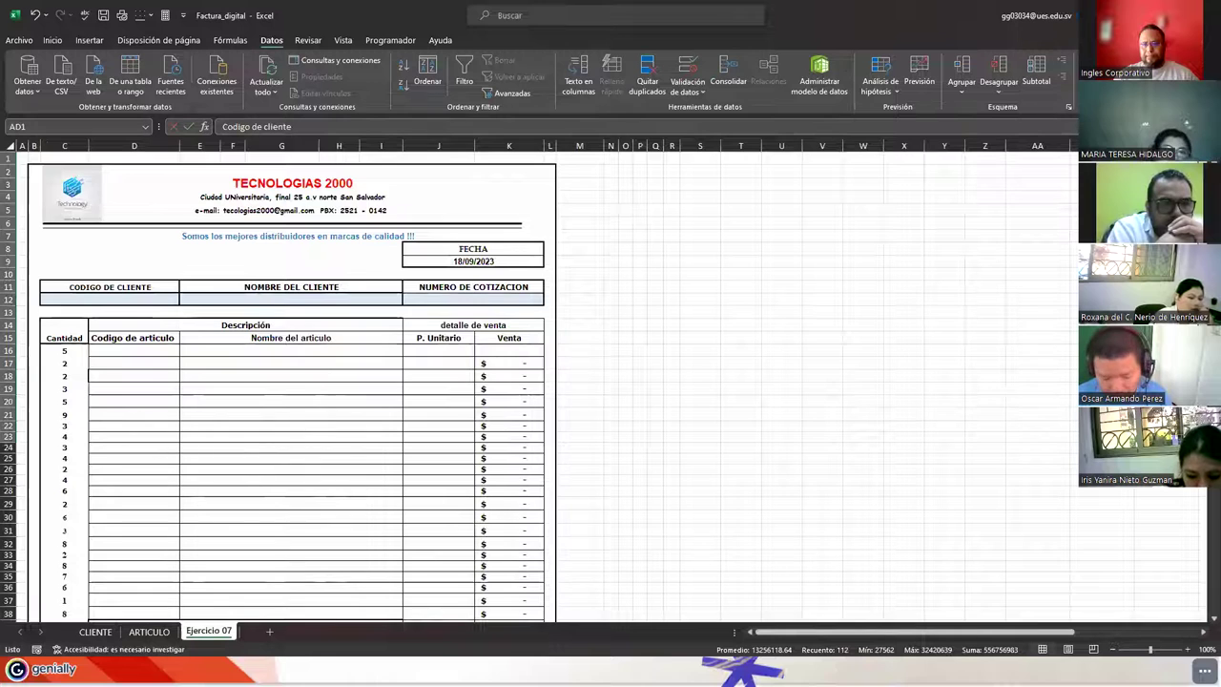
click(790, 68)
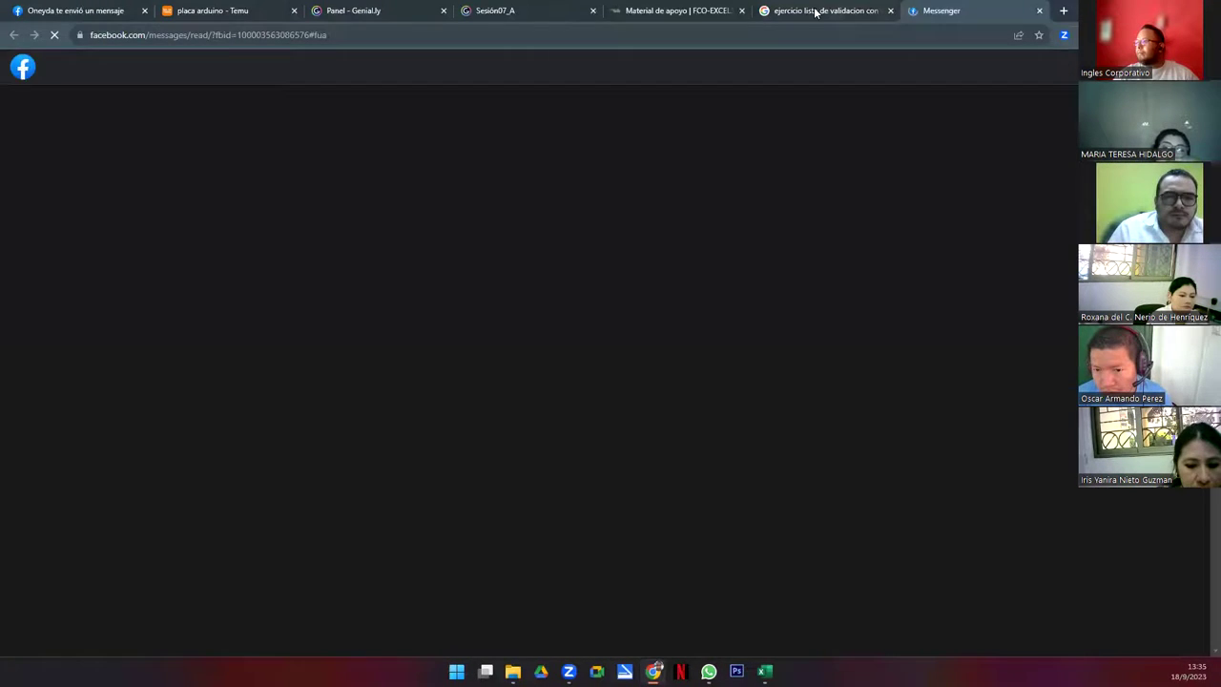
click(815, 12)
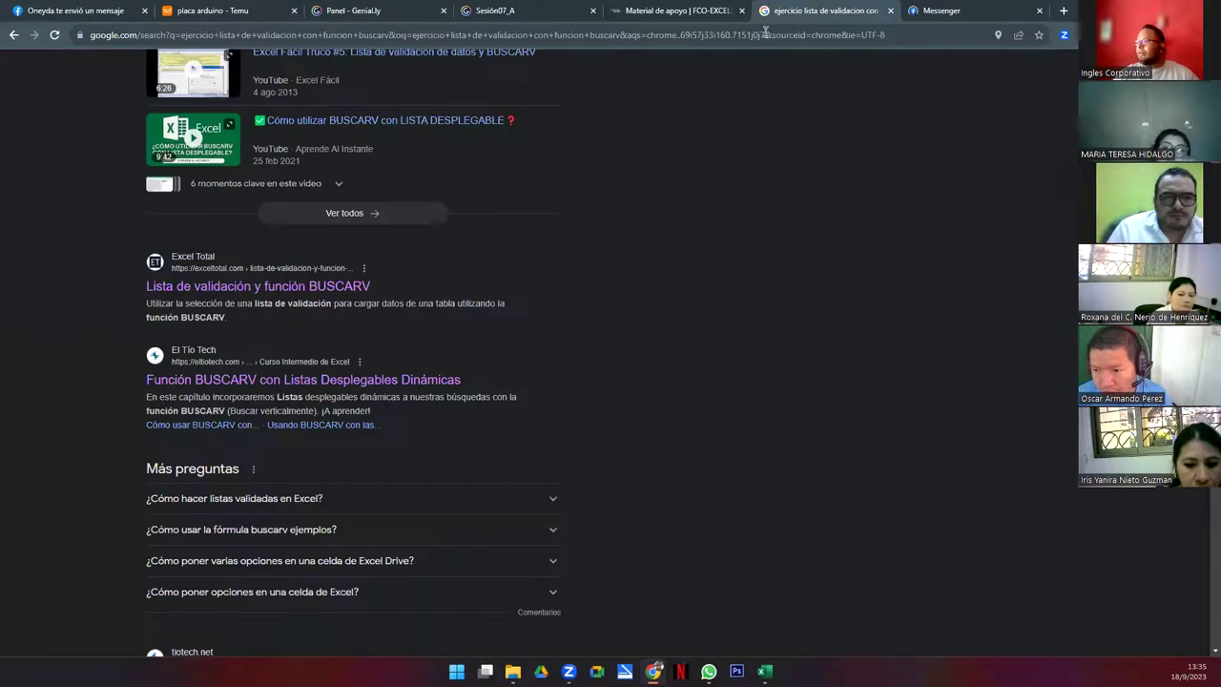
key(alt+Tab)
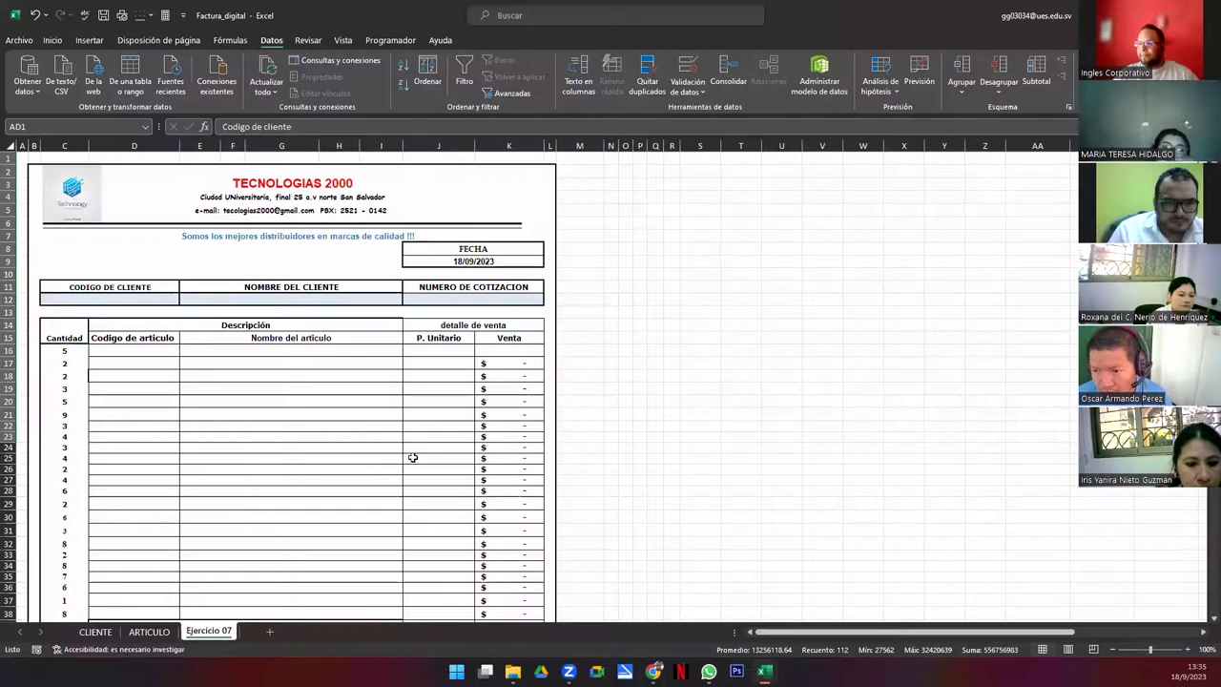
Copy the article table A1:E11 from the ARTICULO sheet and go to cell AM1 on the Ejercicio 07 sheet, past the customer table
click(133, 634)
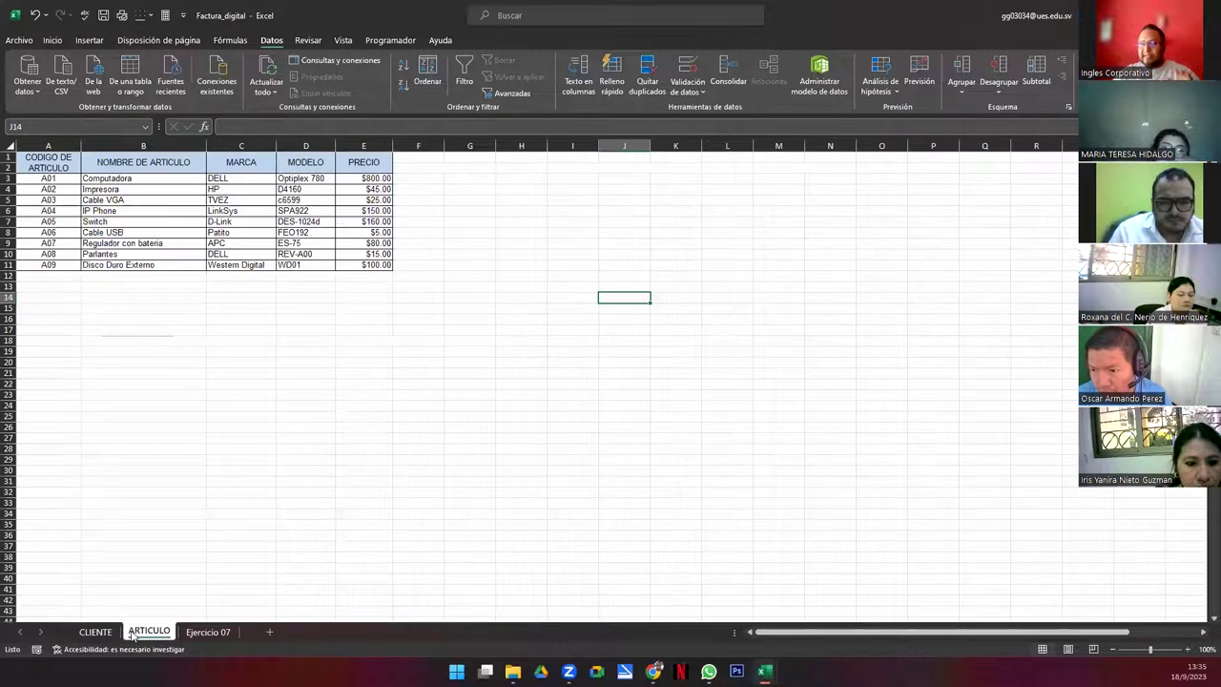
drag(29, 157, 366, 264)
key(ctrl+c)
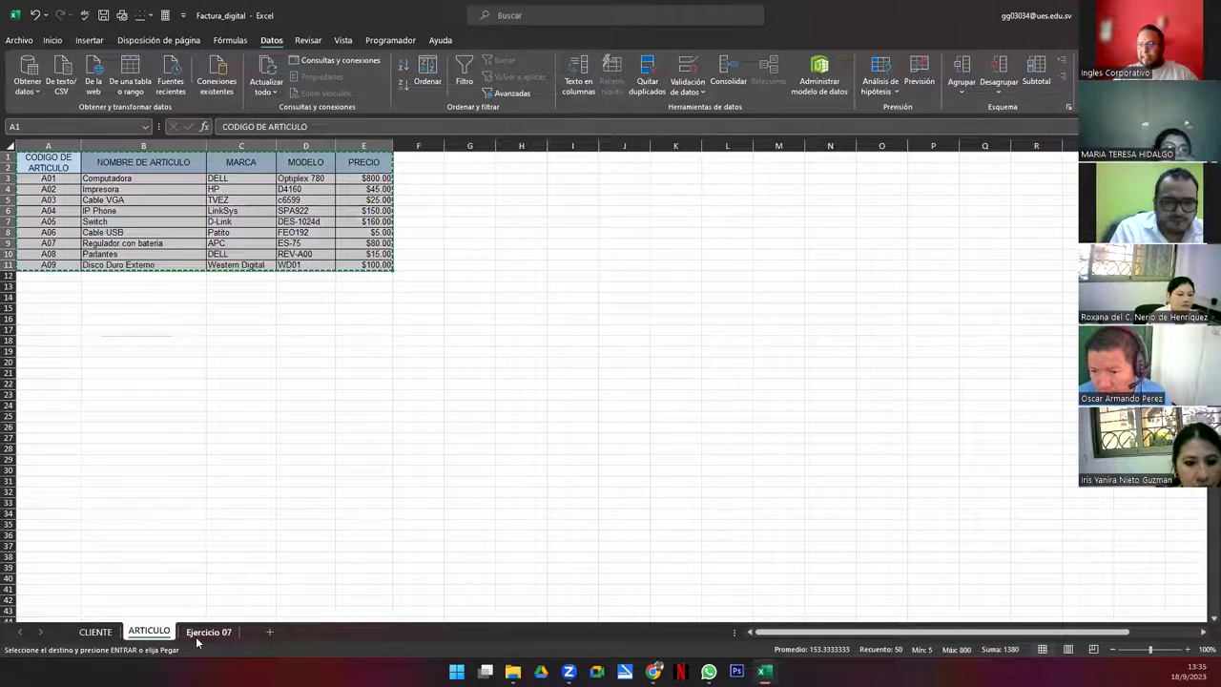
click(207, 631)
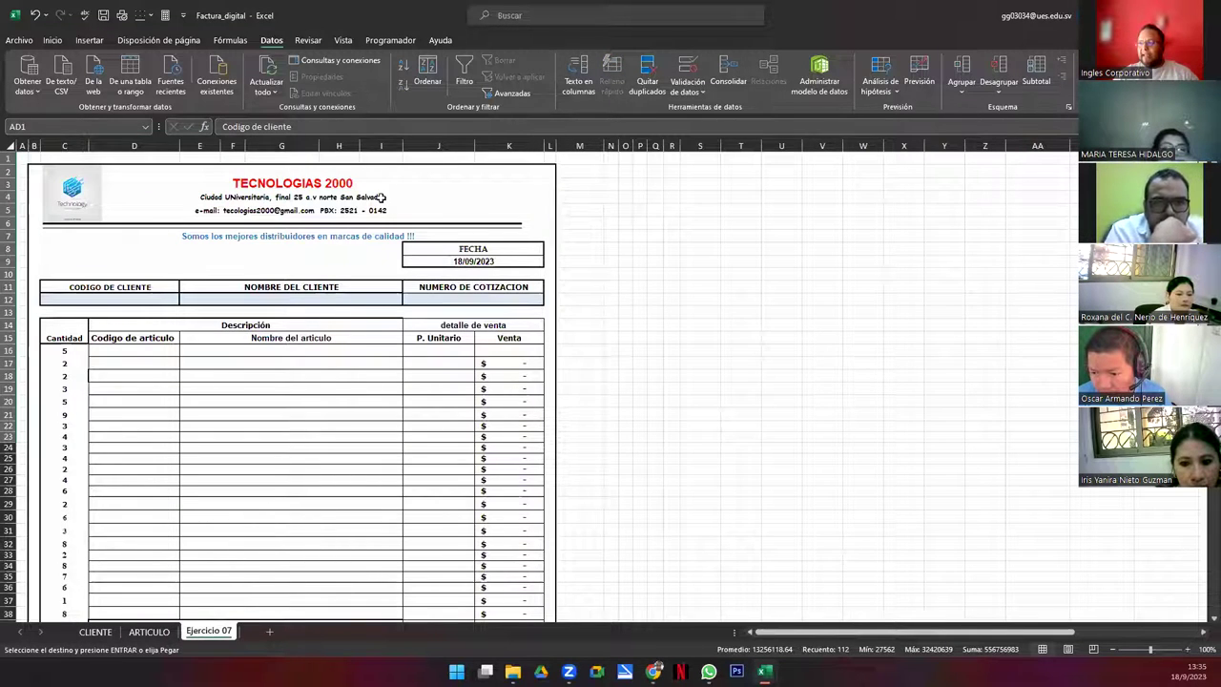
scroll(373, 157, right, 3)
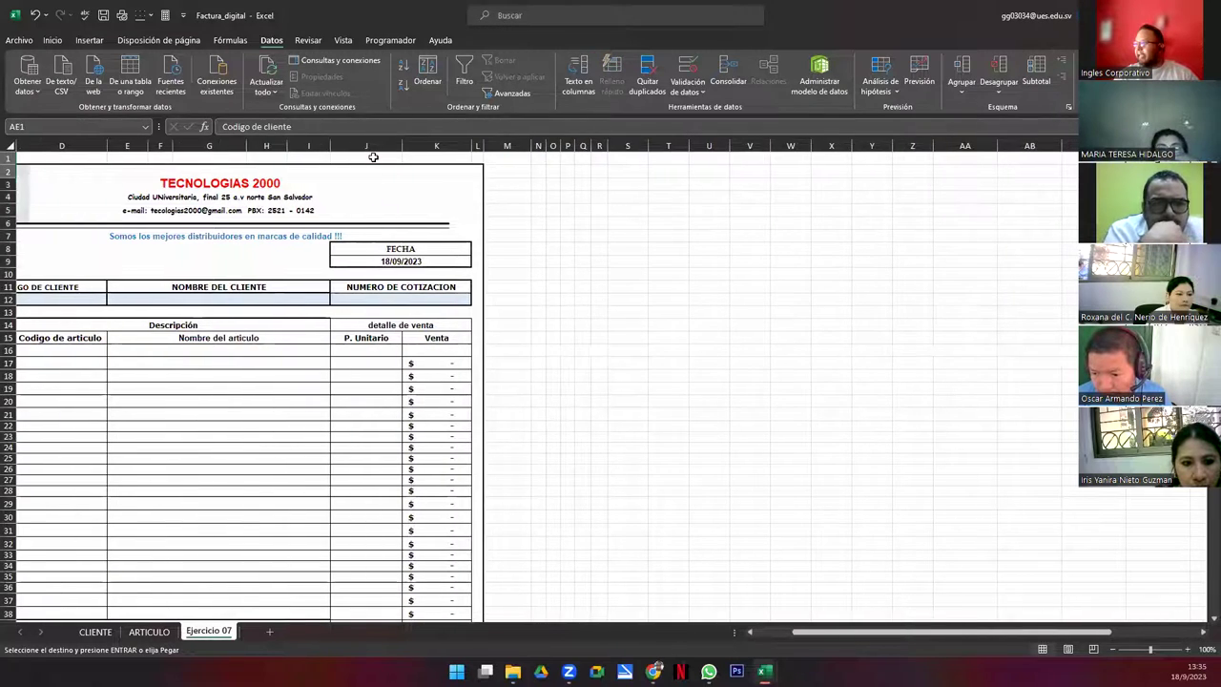
scroll(373, 157, right, 8)
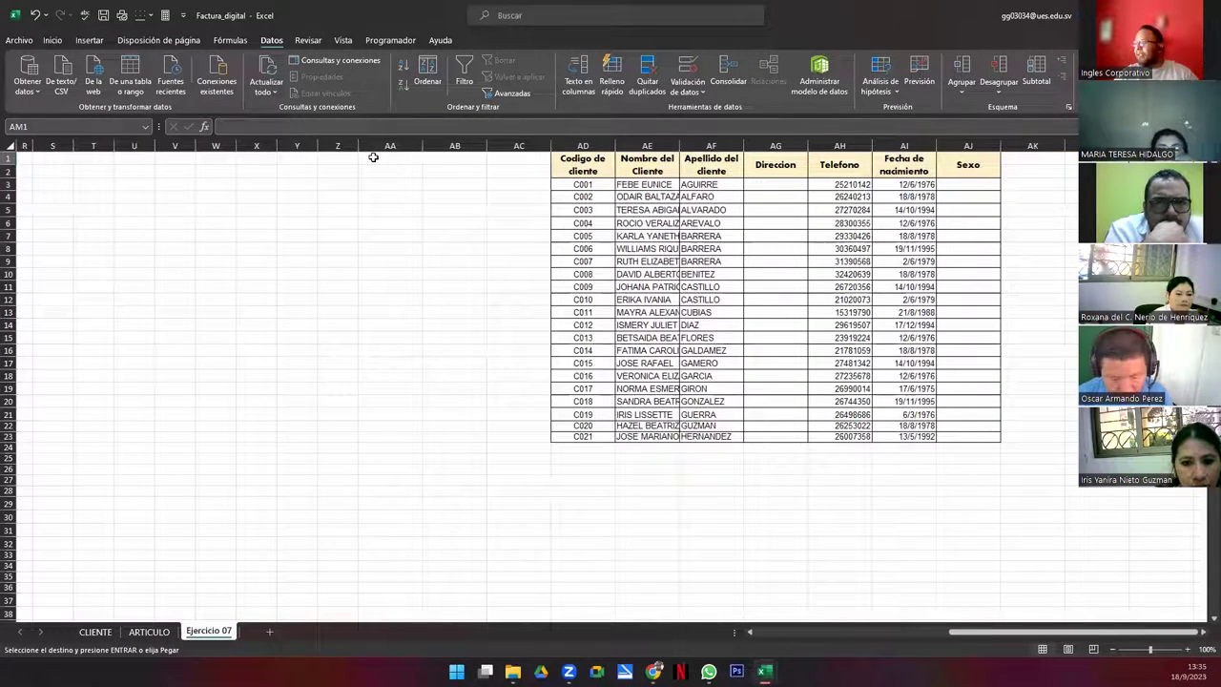
Paste the copied article table into the Ejercicio 07 sheet starting at cell AM1
key(Return)
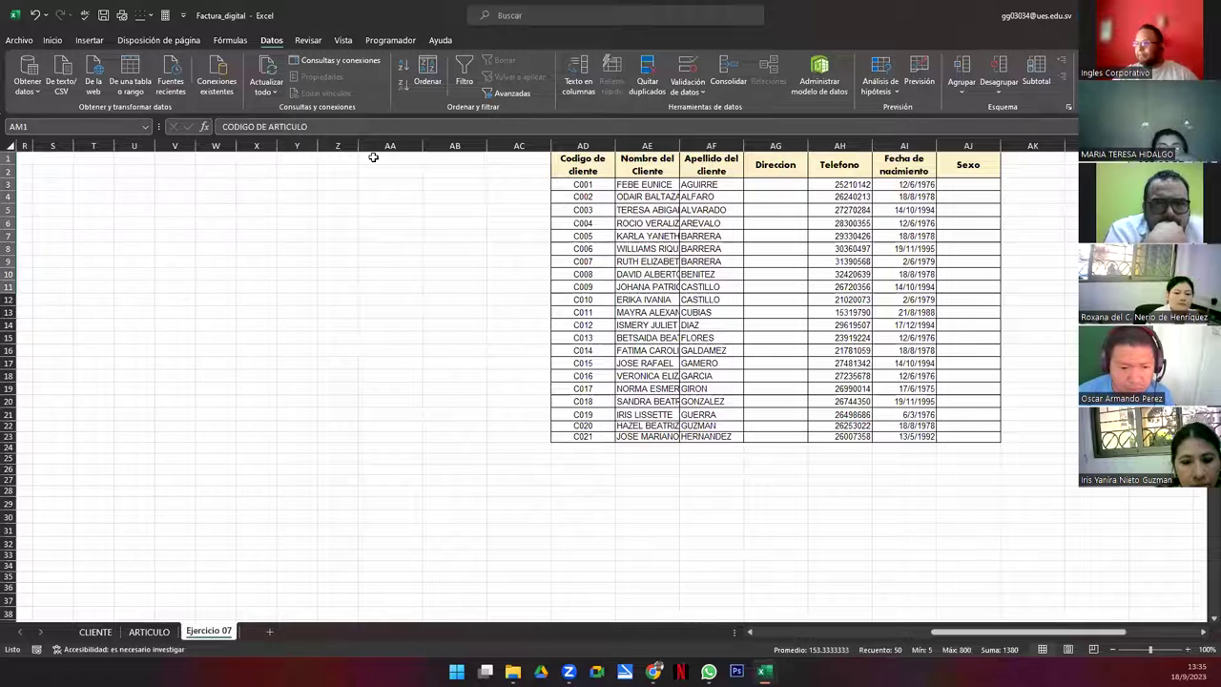
drag(1203, 635, 1203, 636)
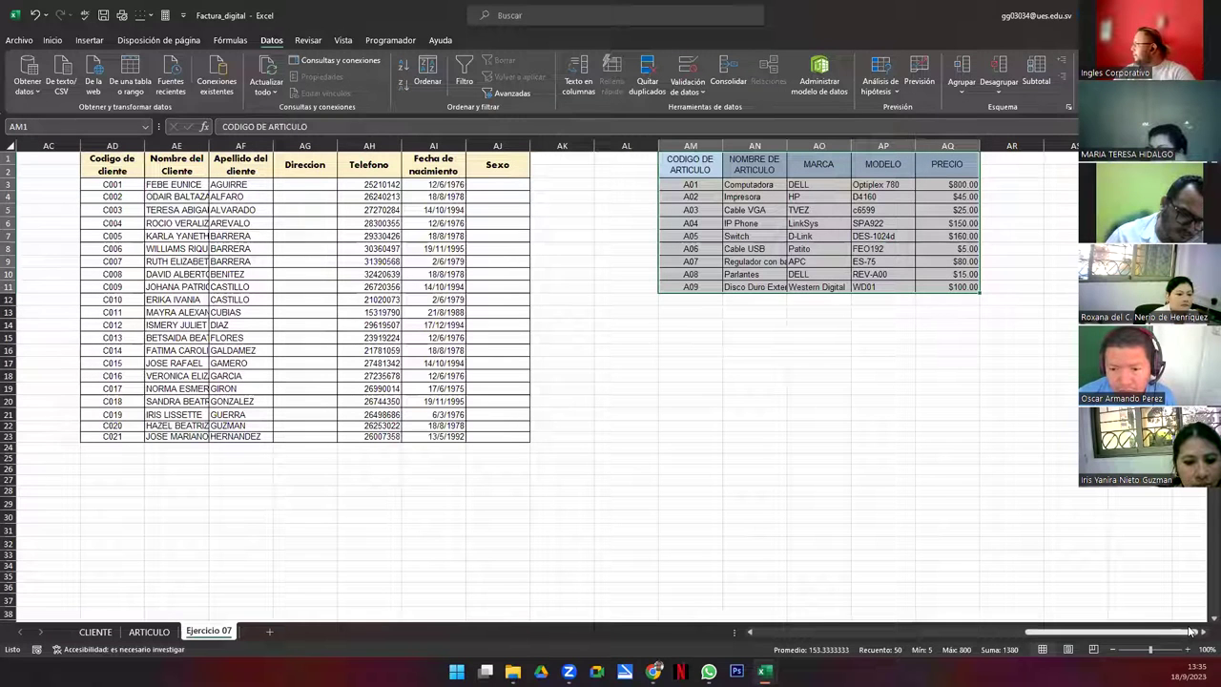
click(324, 334)
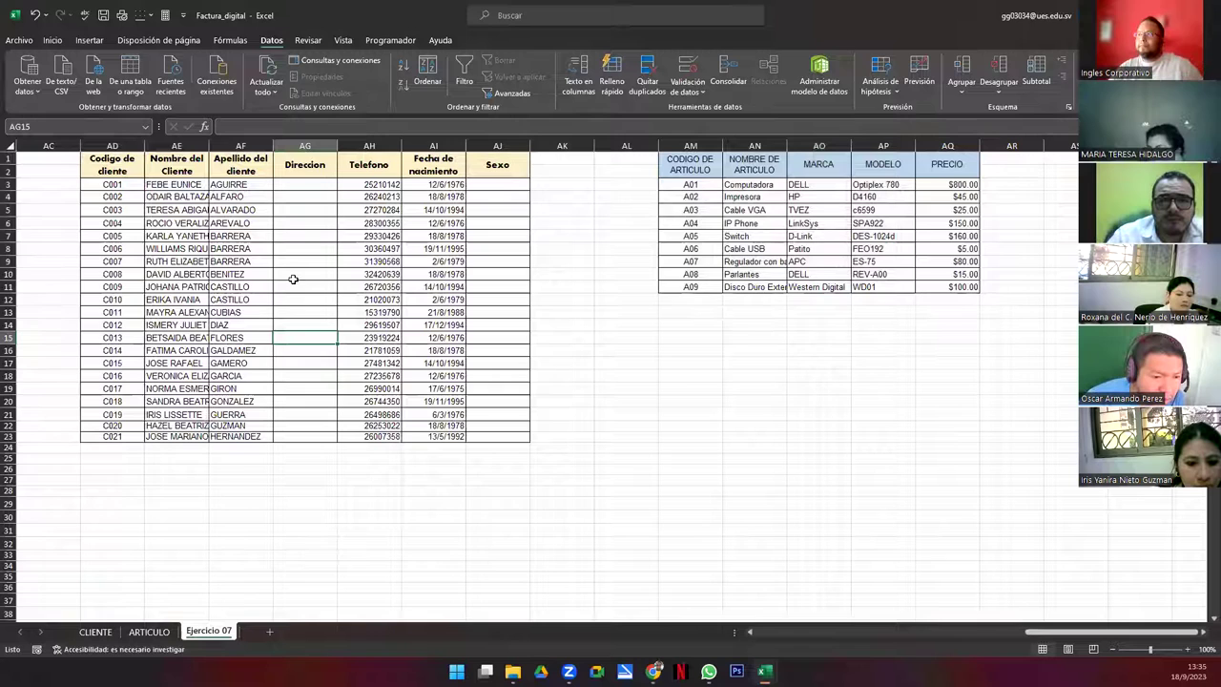
Auto-fit columns AE to AJ of the client table to their contents
double_click(208, 146)
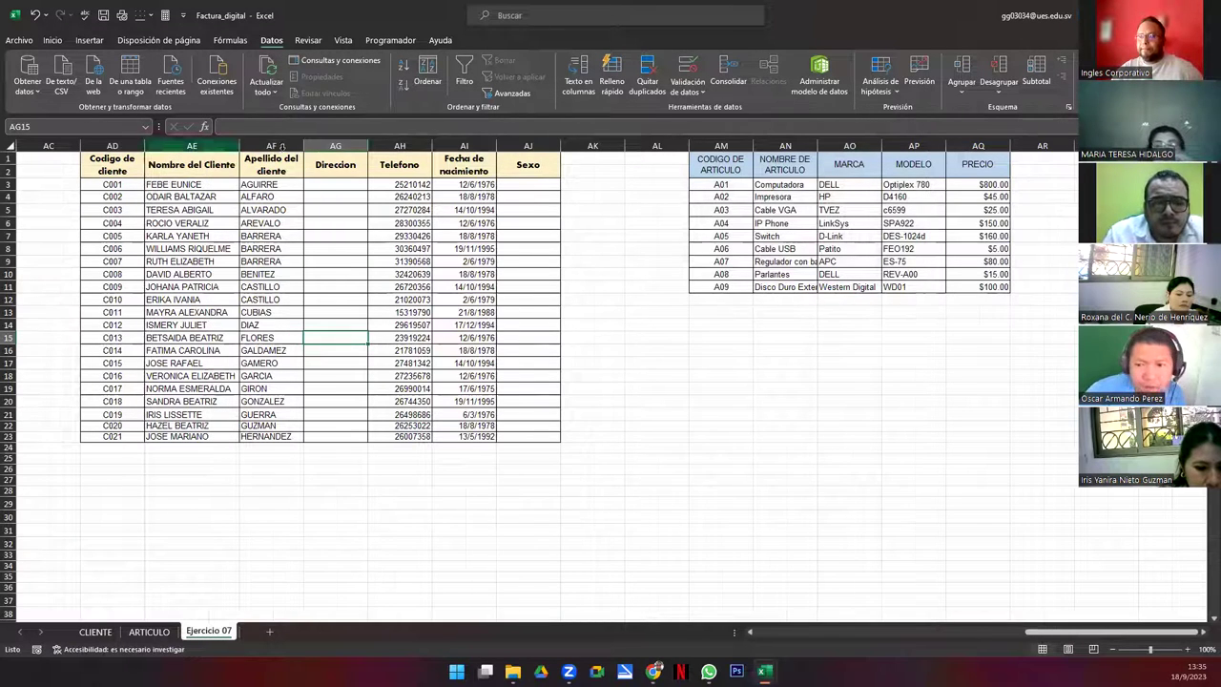
double_click(303, 146)
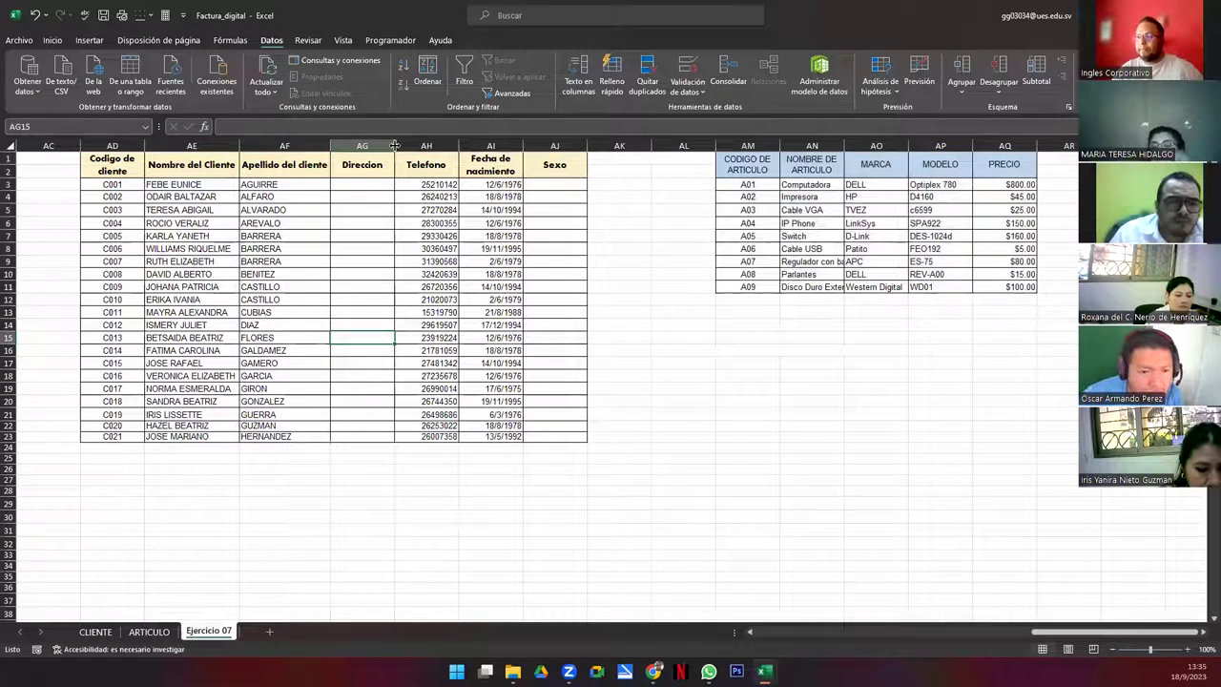
double_click(394, 145)
double_click(440, 145)
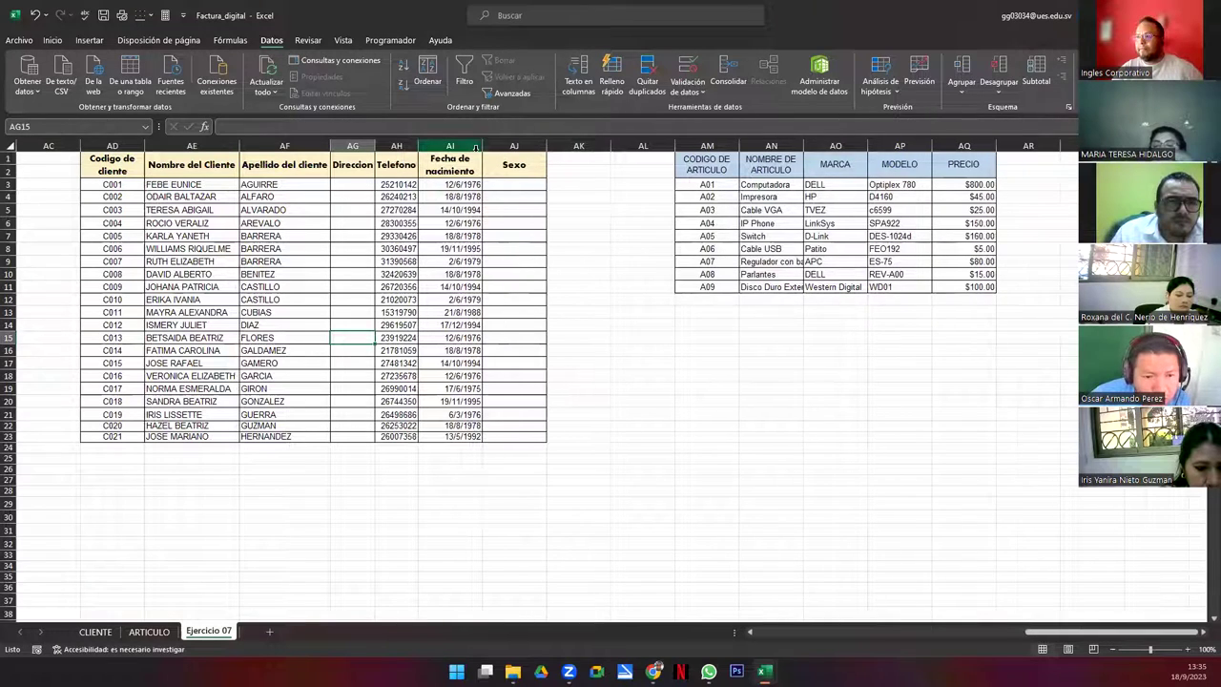
double_click(482, 145)
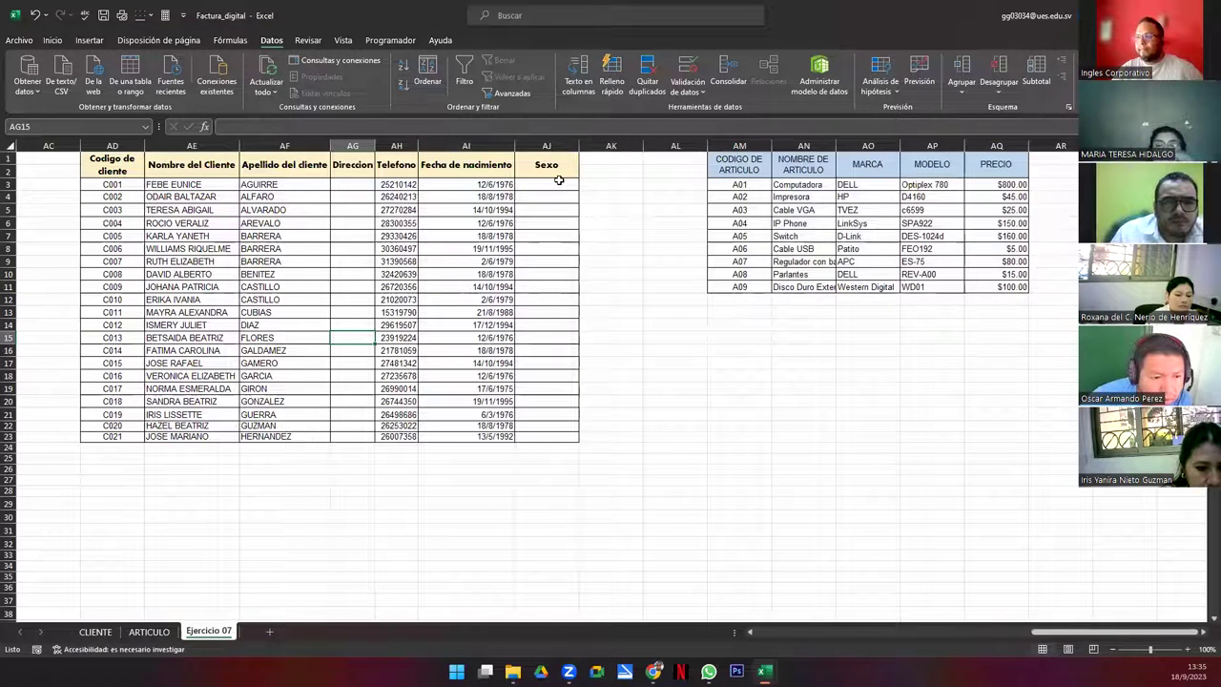
double_click(579, 145)
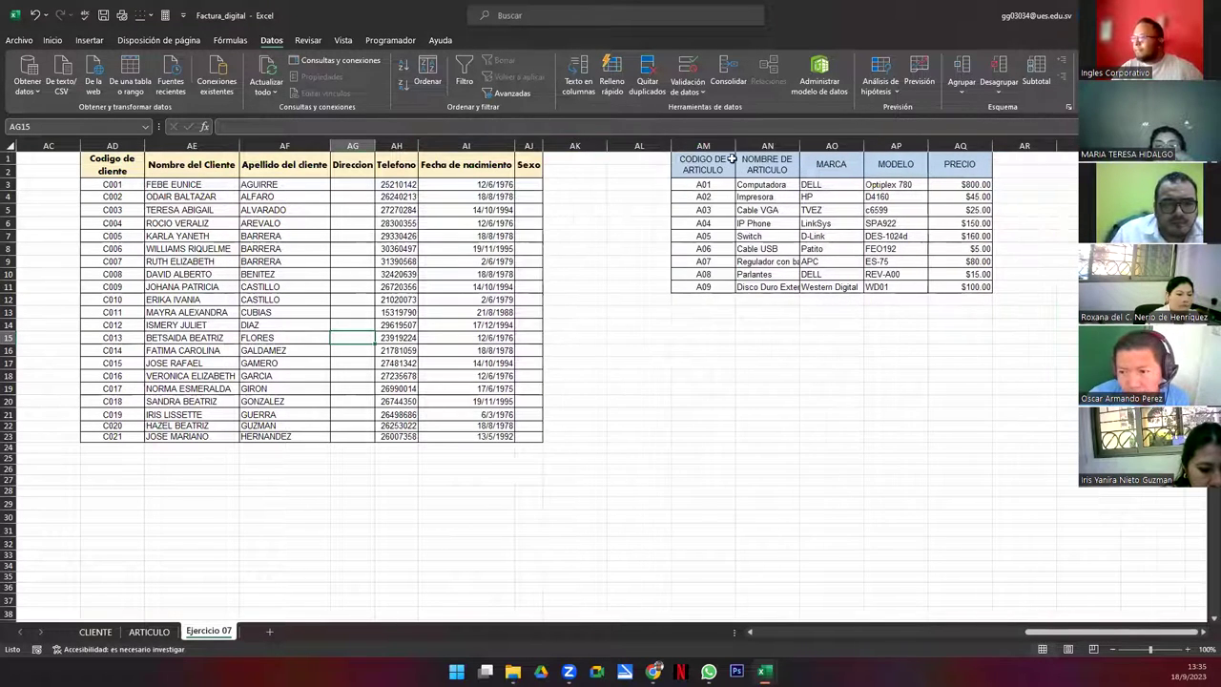
Auto-fit columns AM to AQ of the article table to their contents
double_click(732, 145)
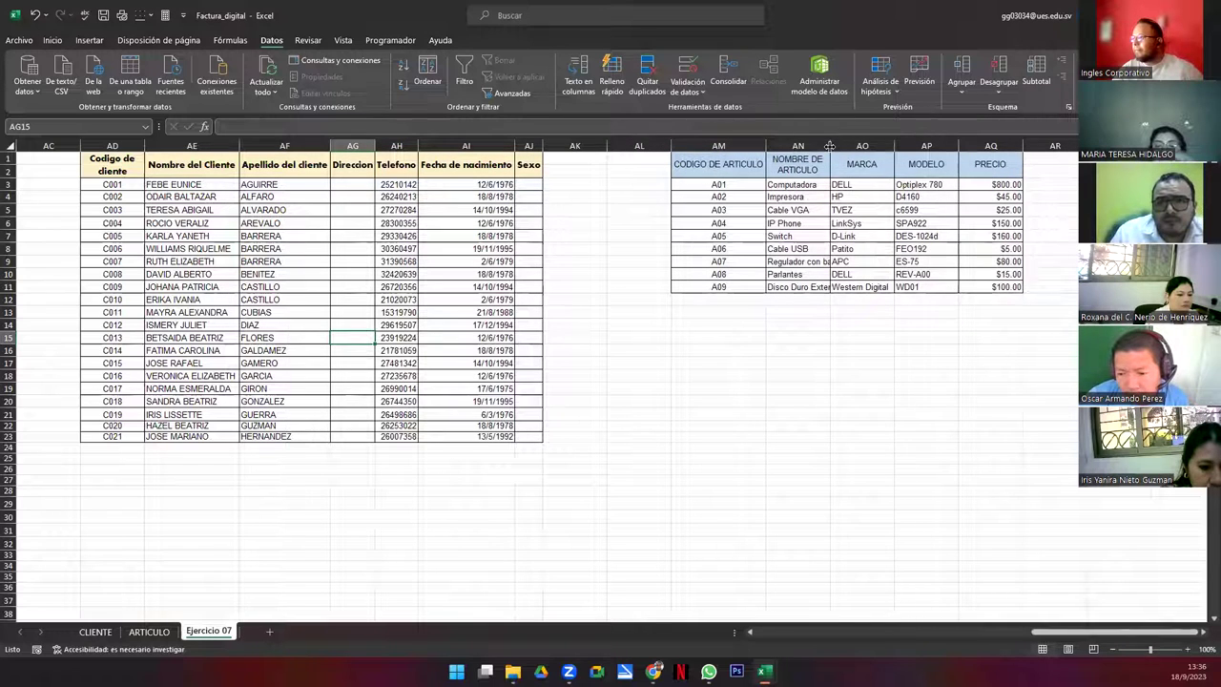
double_click(829, 145)
double_click(927, 145)
double_click(990, 145)
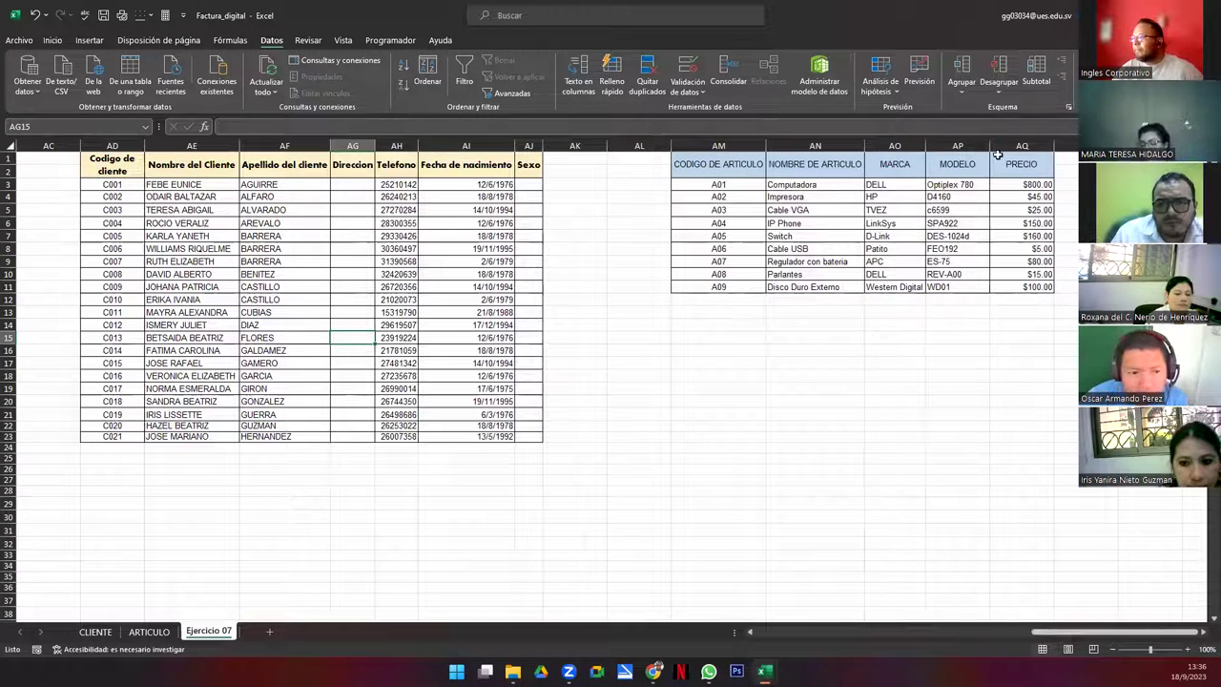
double_click(991, 145)
double_click(1032, 145)
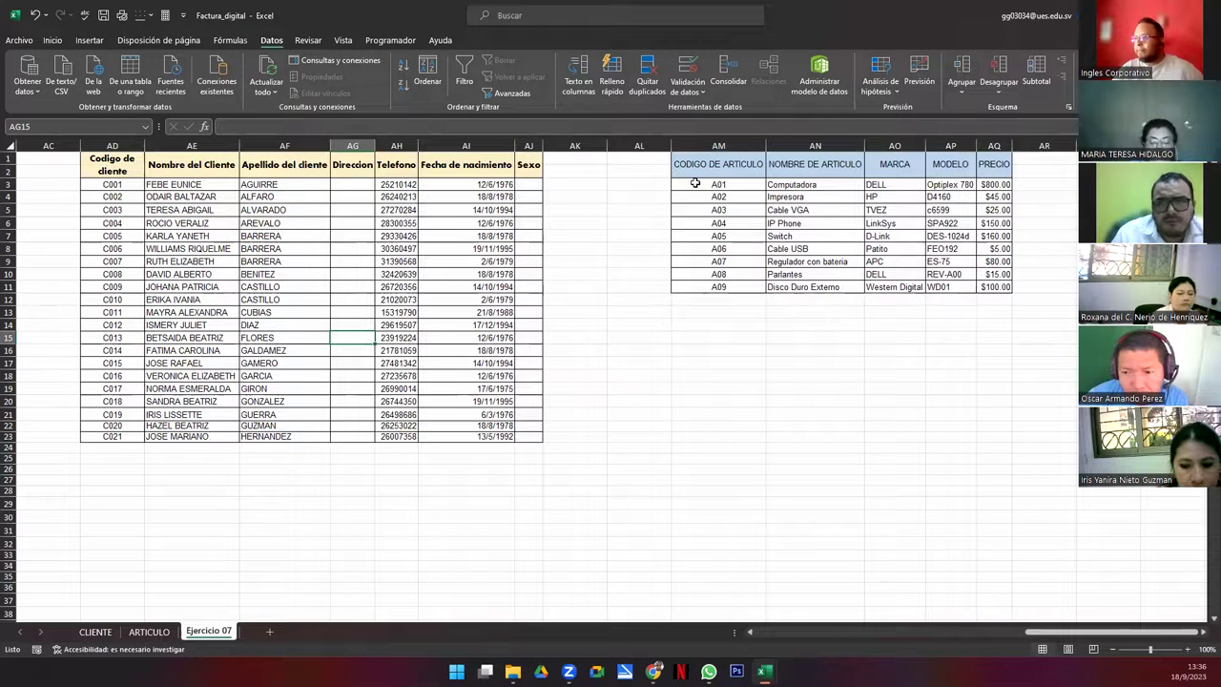
click(700, 164)
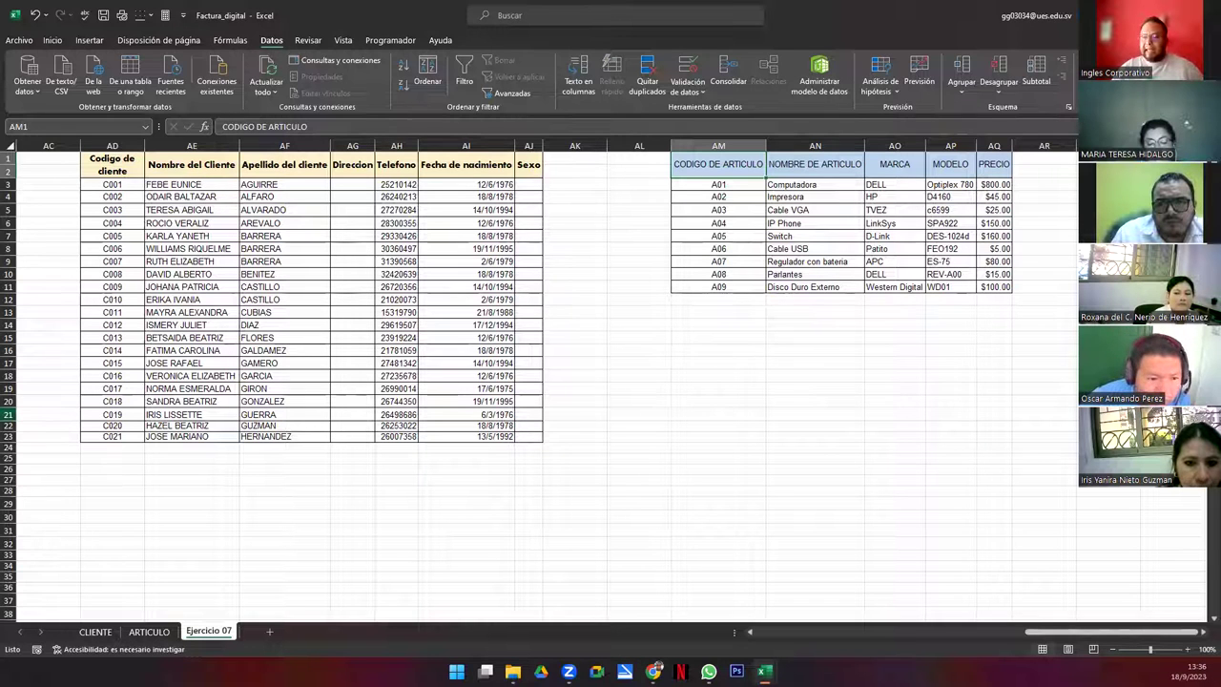
Delete the CLIENTE and ARTICULO sheets from the workbook
right_click(99, 634)
click(141, 478)
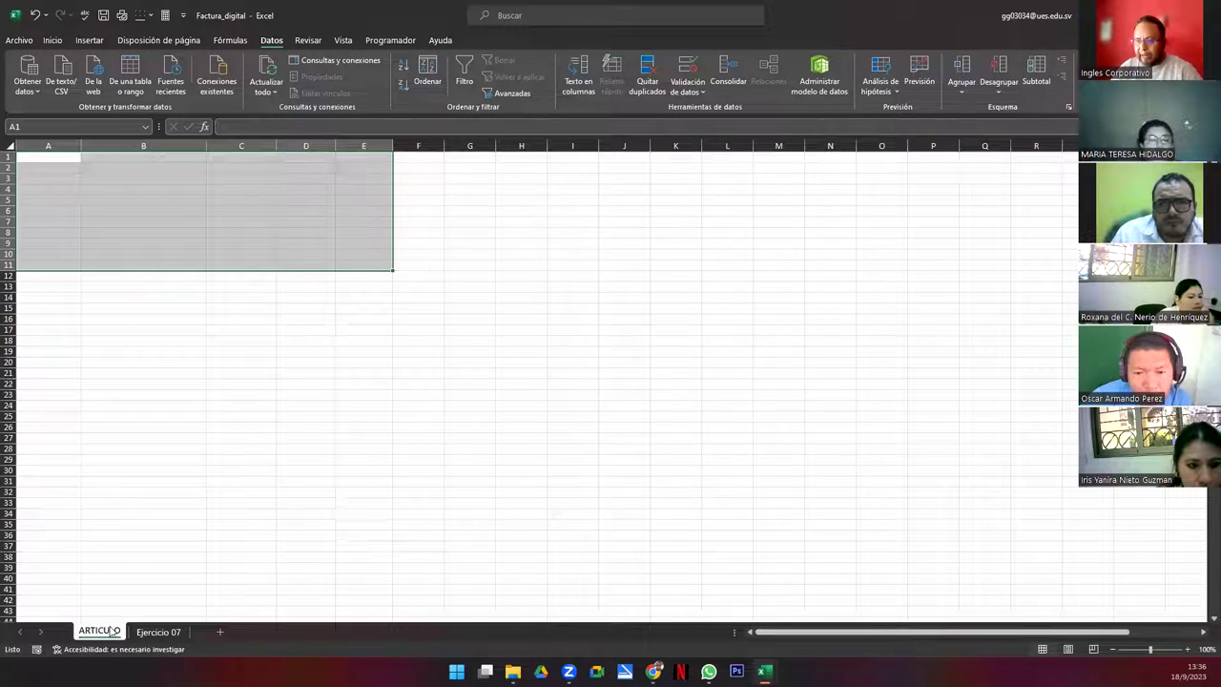
right_click(111, 630)
click(156, 469)
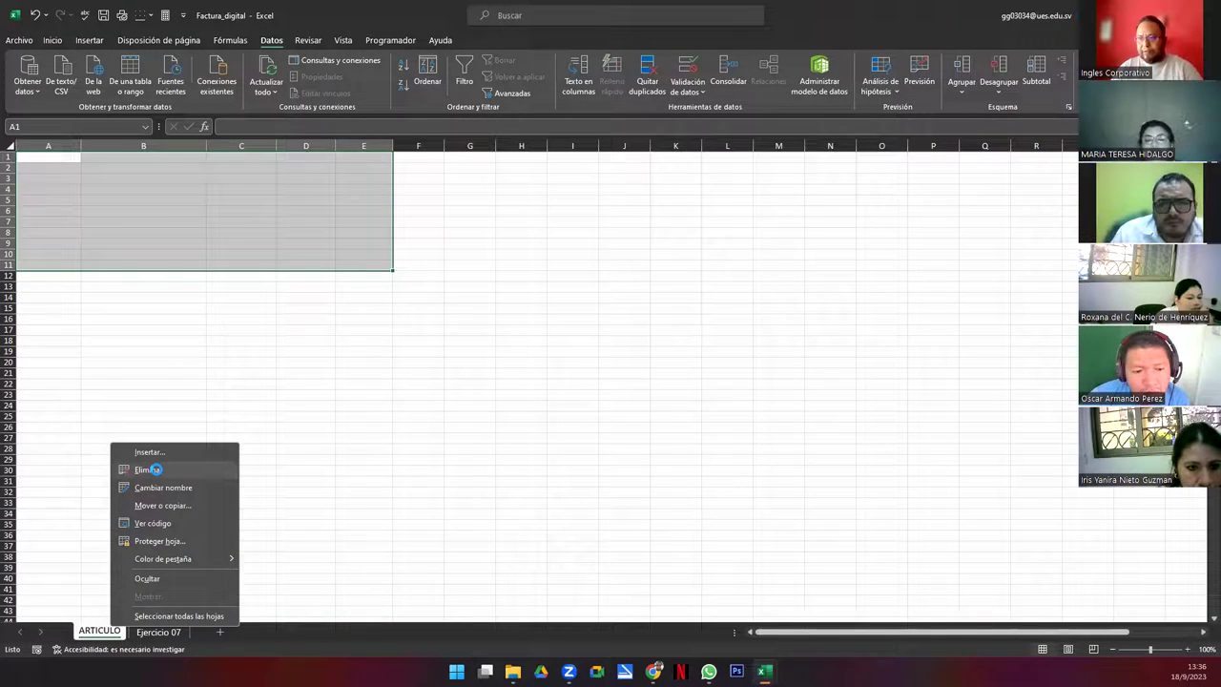
click(579, 368)
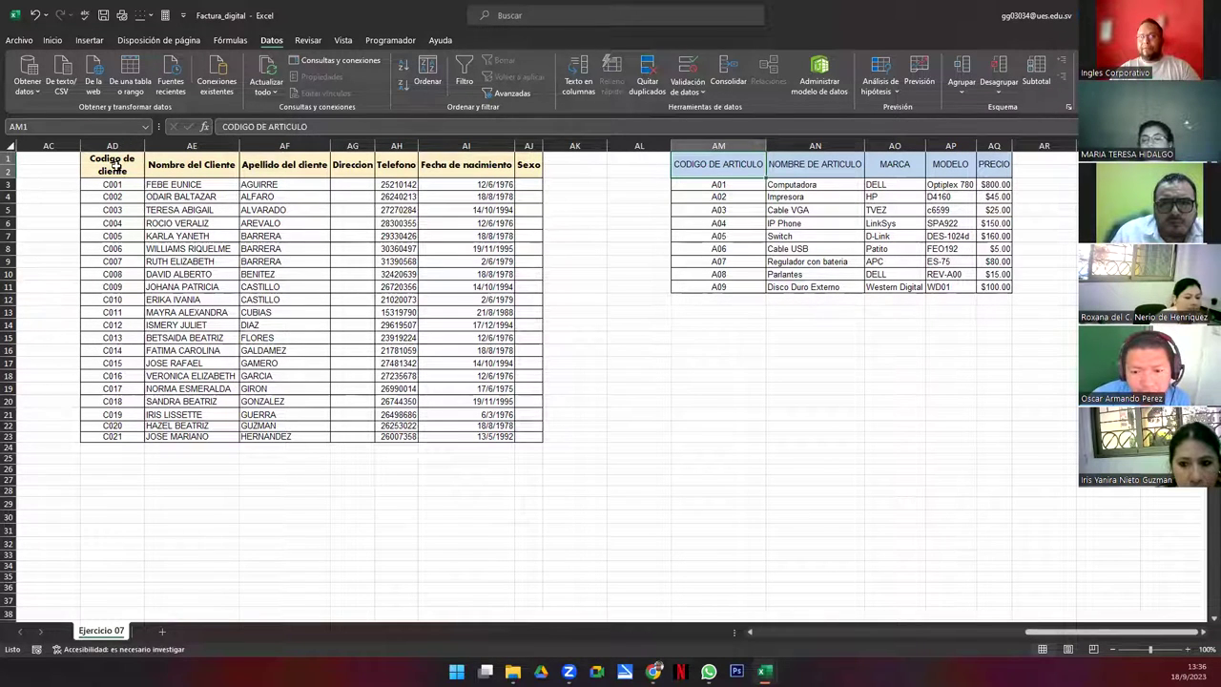
Increase the height of rows 22 and 23 at the end of the client table
drag(103, 165, 522, 436)
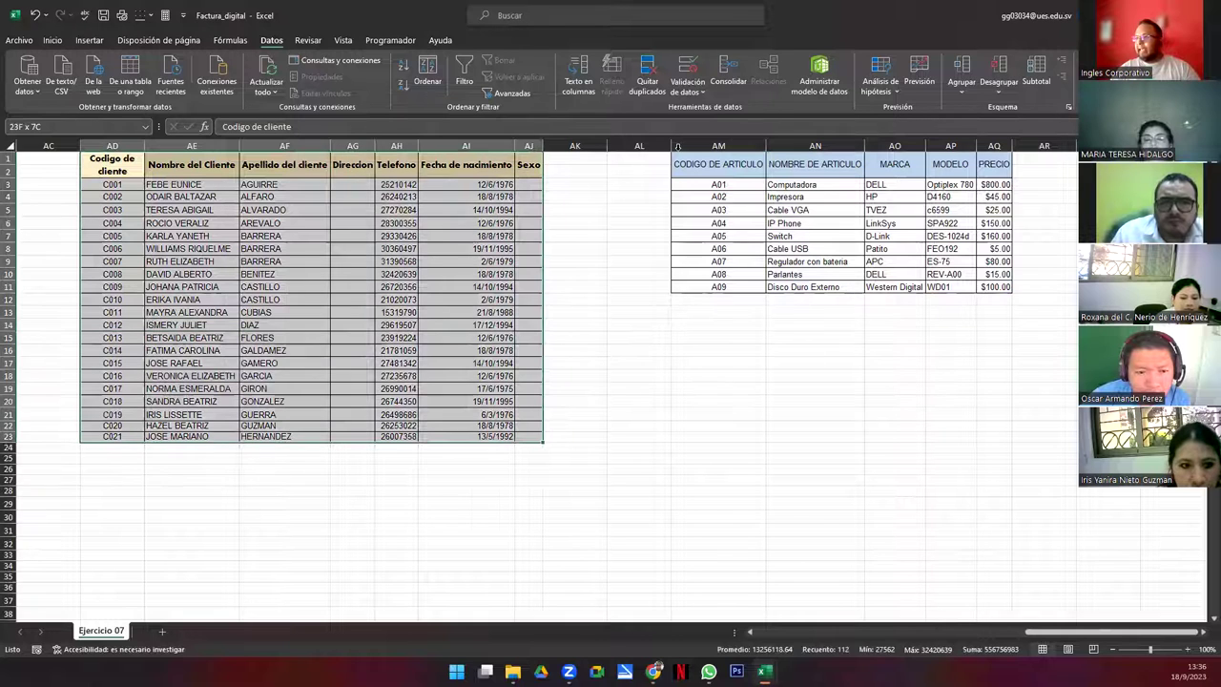
drag(715, 162, 996, 285)
drag(977, 145, 975, 144)
click(780, 224)
drag(105, 184, 112, 440)
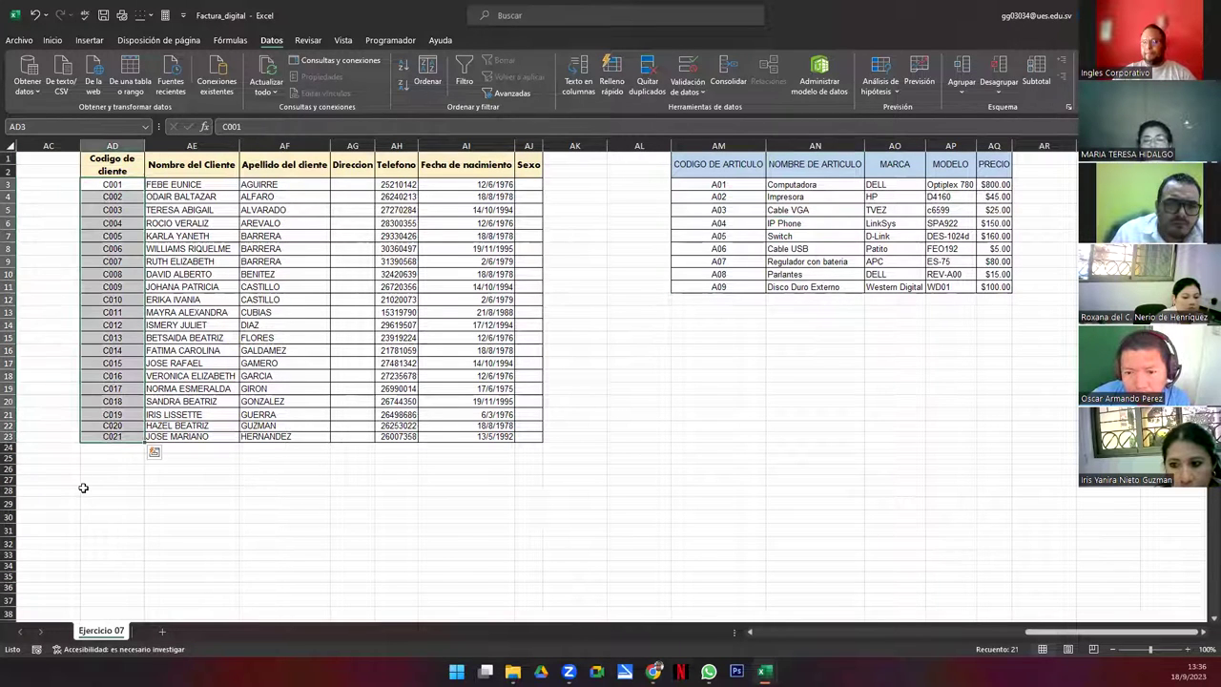
drag(7, 430, 7, 435)
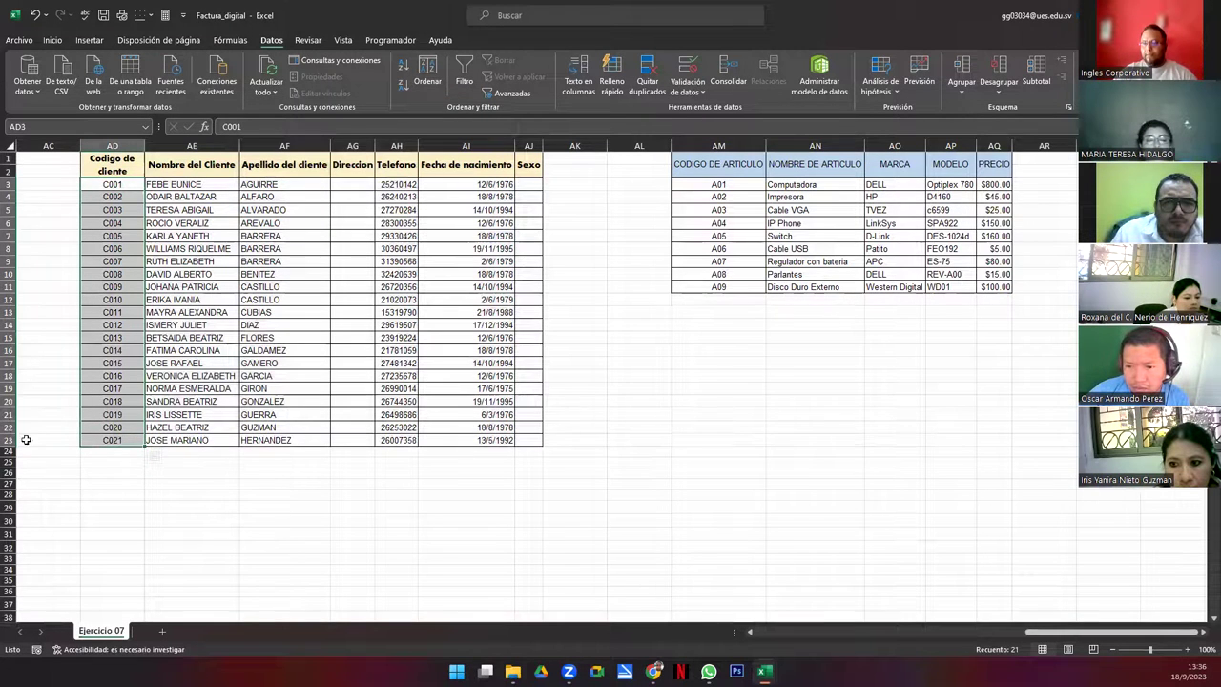
Clear the Cantidad values from C16 down to C38 in the quotation form
scroll(468, 543, left, 10)
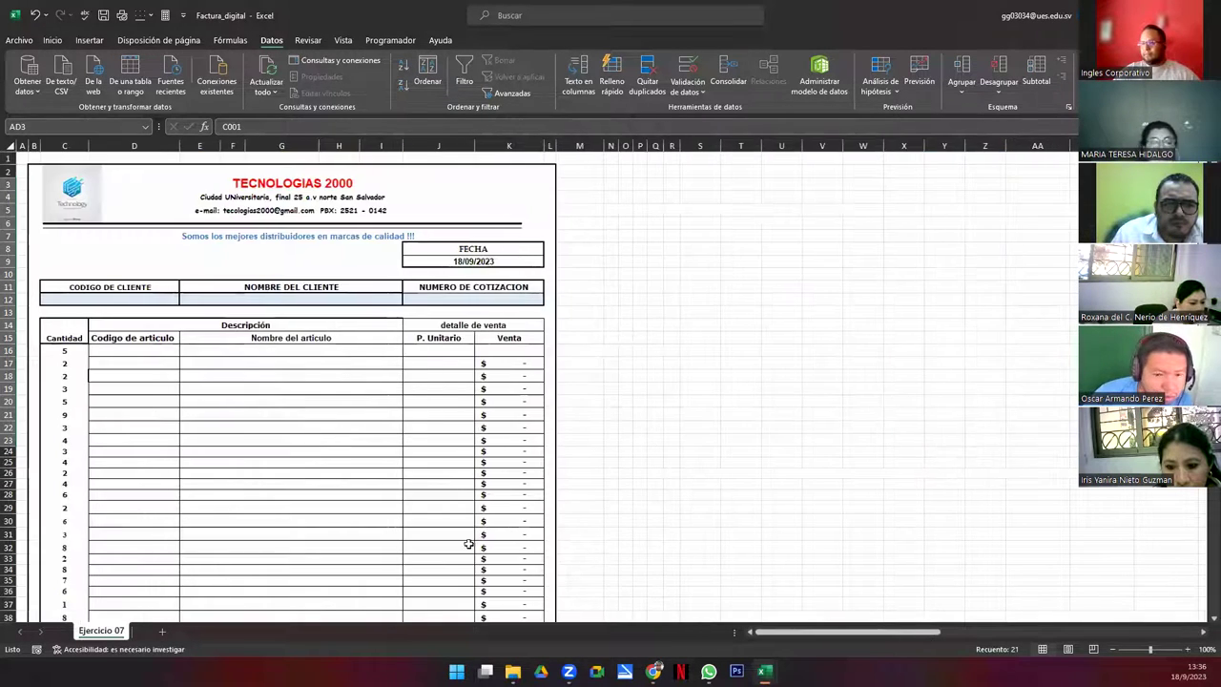
click(64, 351)
key(ctrl+shift+Down)
key(Delete)
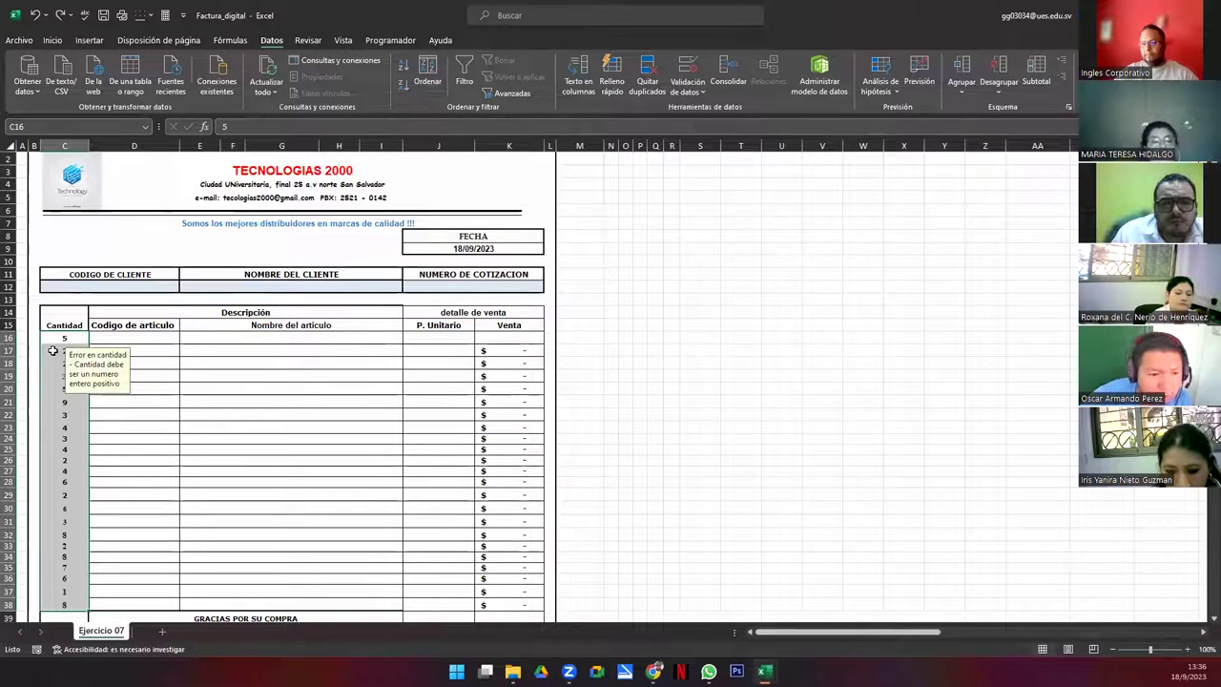
Undo the most recent changes made to the Ejercicio 07 sheet
scroll(630, 632, right, 3)
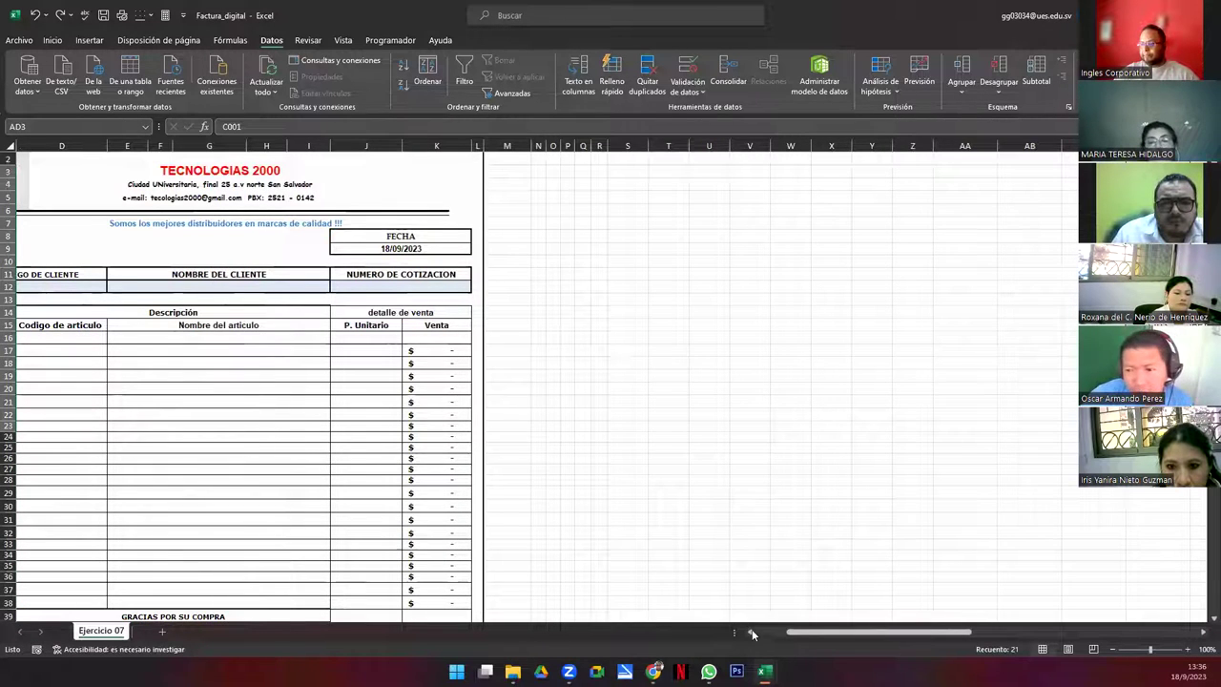
scroll(751, 629, left, 3)
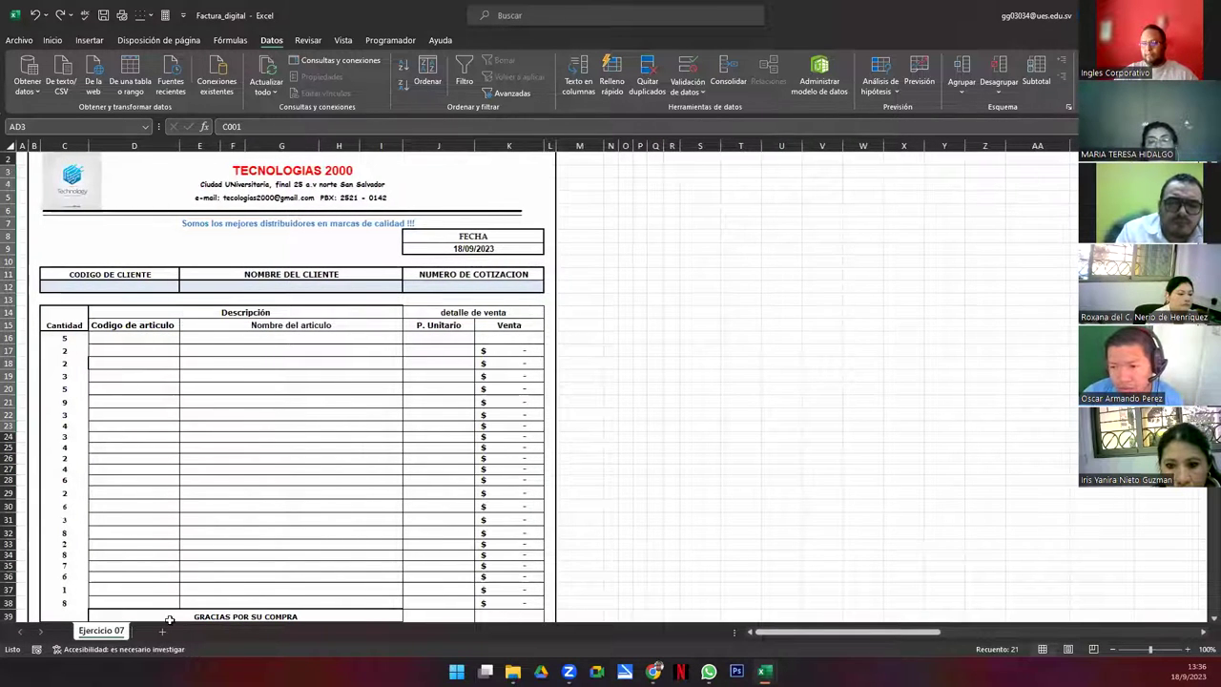
click(123, 174)
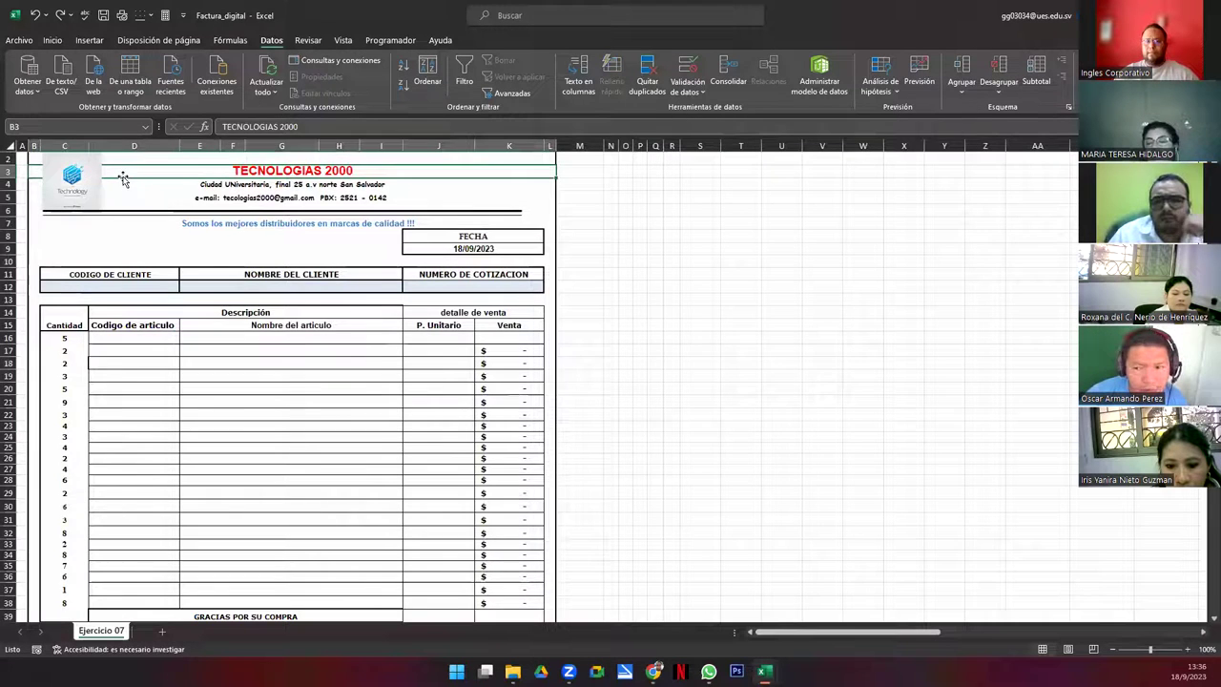
key(ctrl+z)
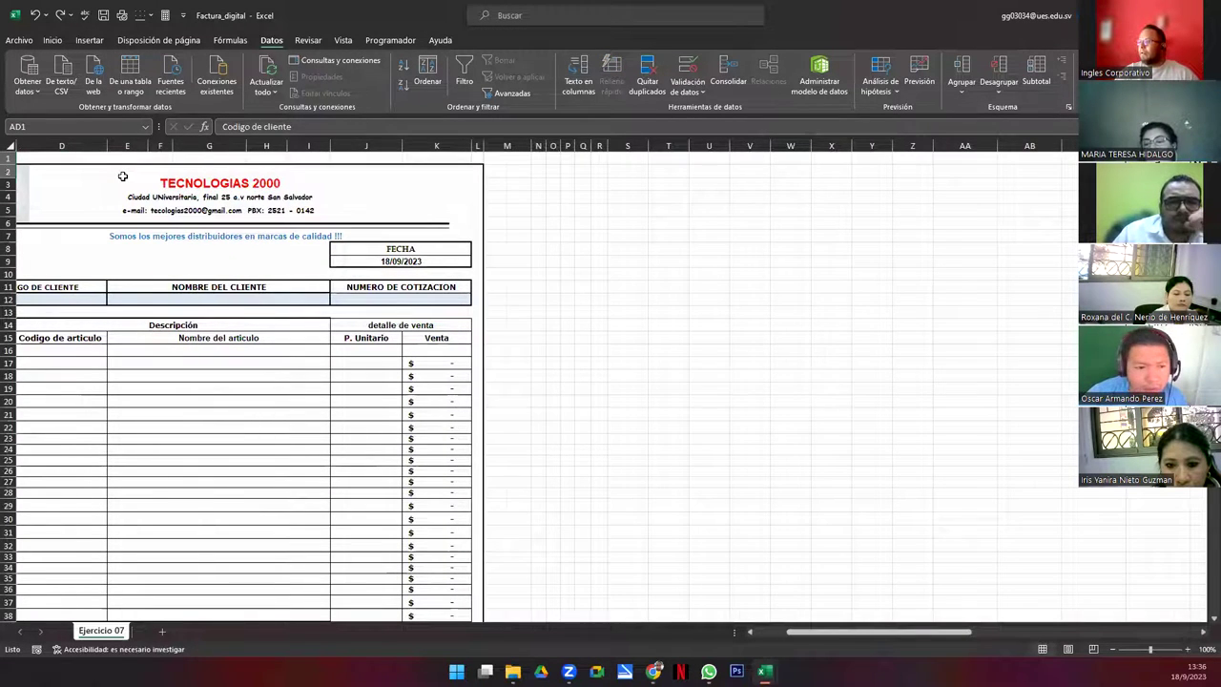
key(ctrl+z)
key(ctrl+z)
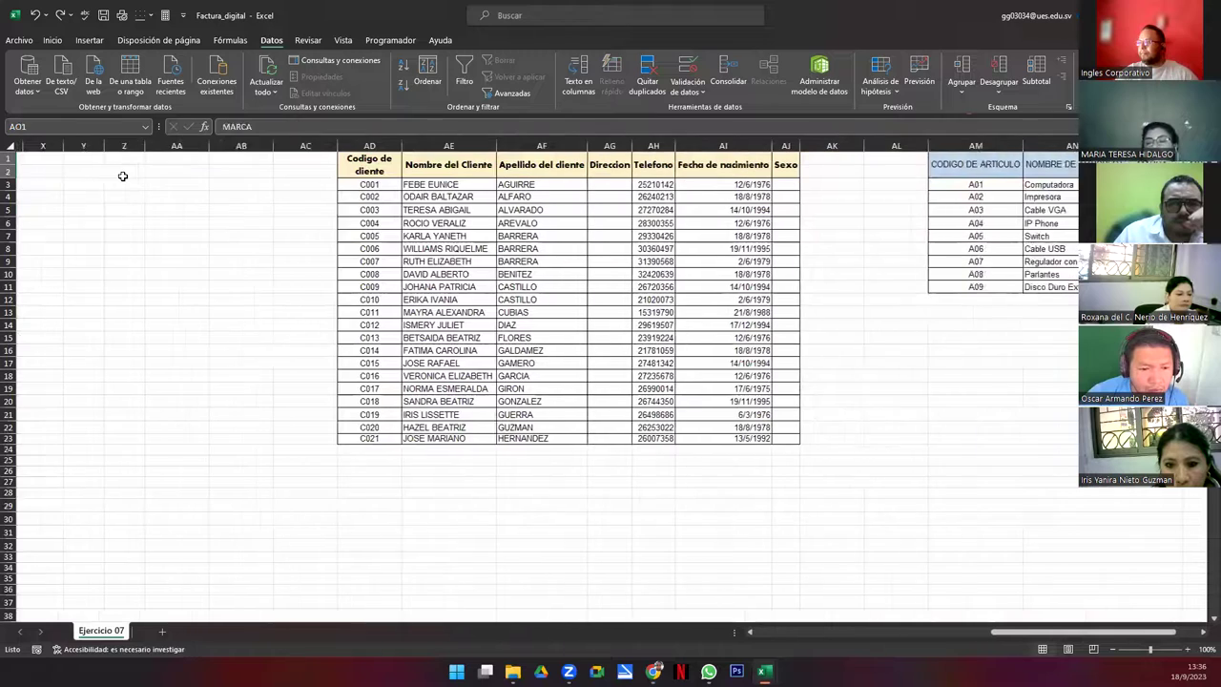
key(ctrl+z)
key(ctrl+z)
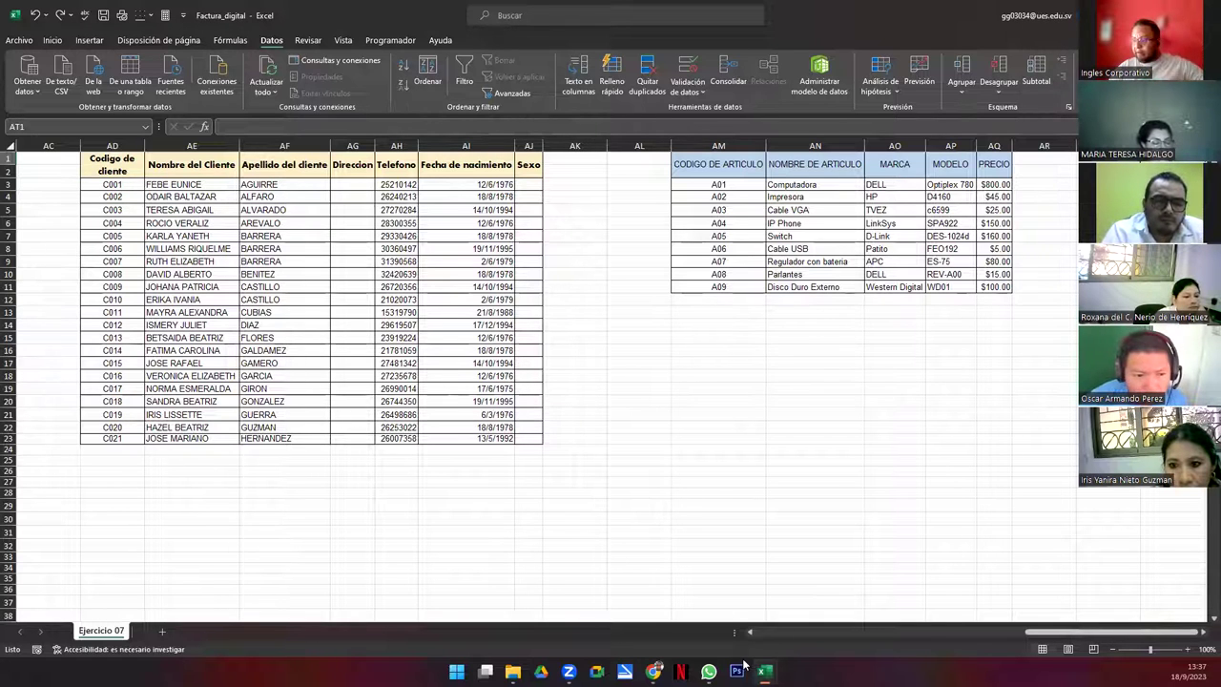
Copy the Venta formula from K17 up into K16 of the quotation form
click(772, 632)
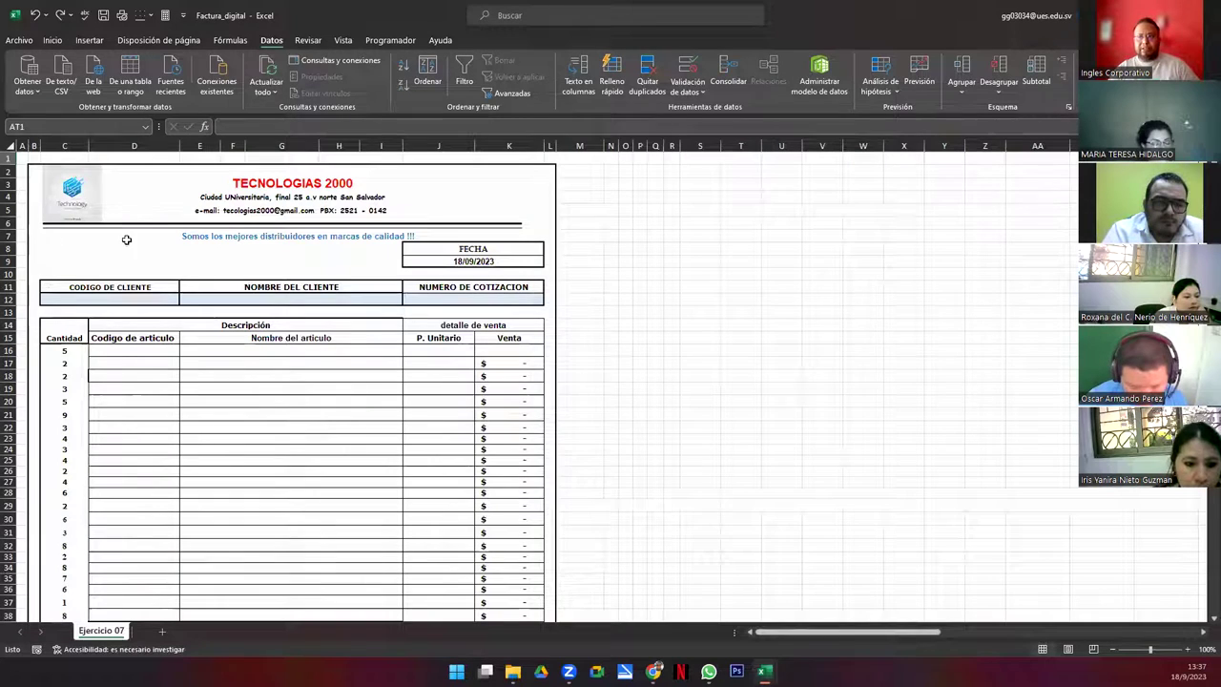
click(483, 352)
click(498, 364)
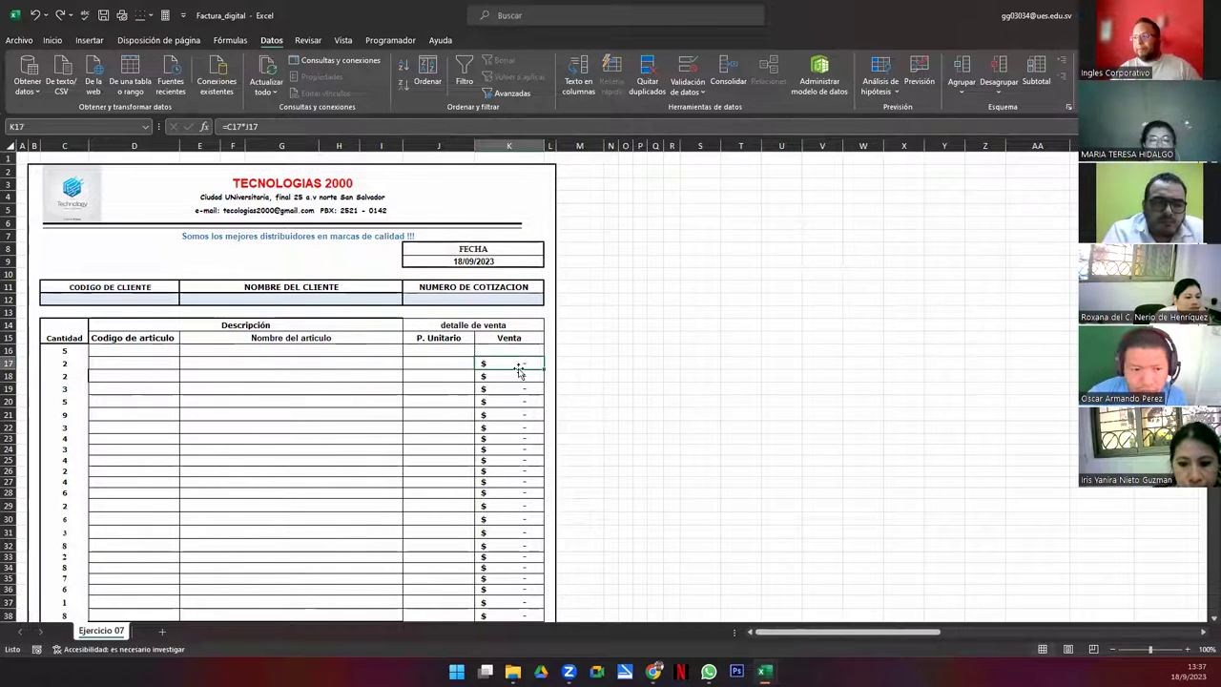
drag(544, 371, 534, 351)
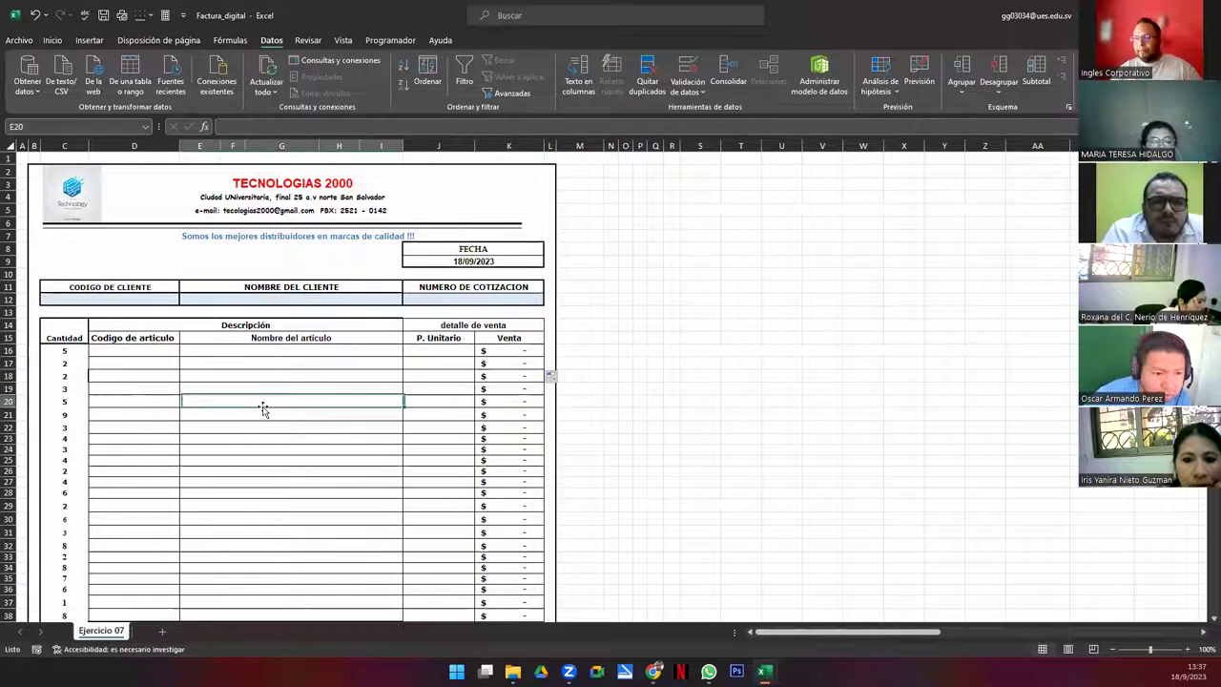
Delete all quantities in the Cantidad column, cells C16 to C38
click(69, 351)
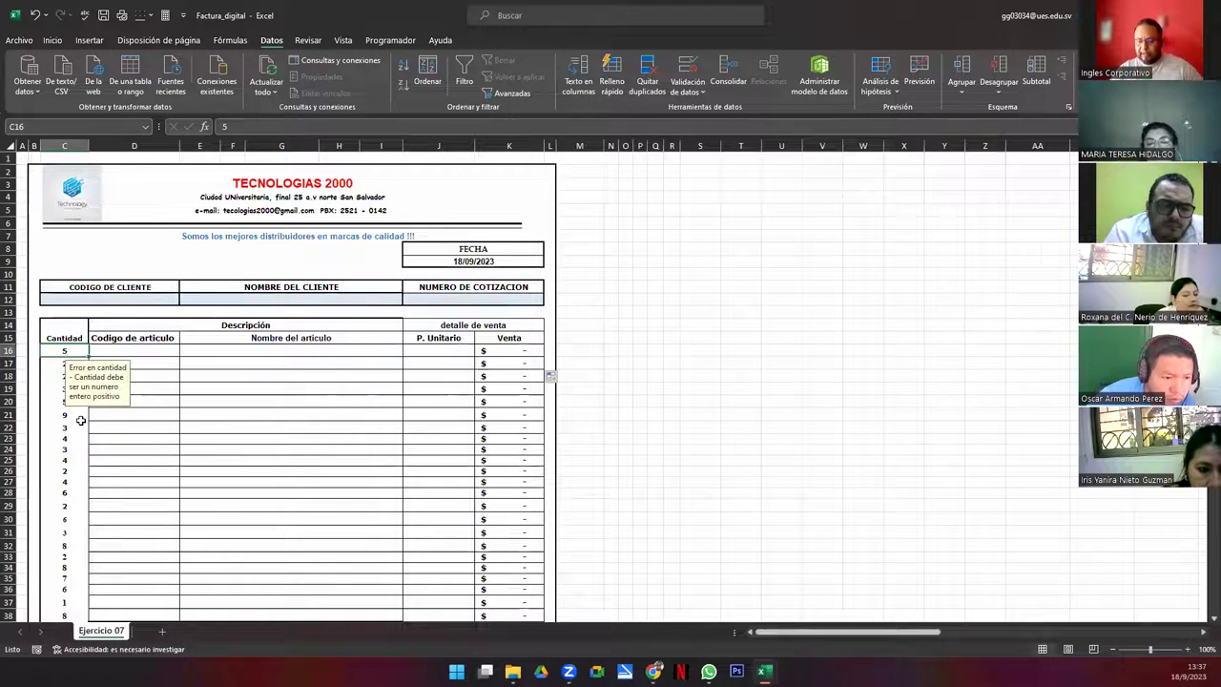
key(ctrl+shift+Down)
key(shift+Up)
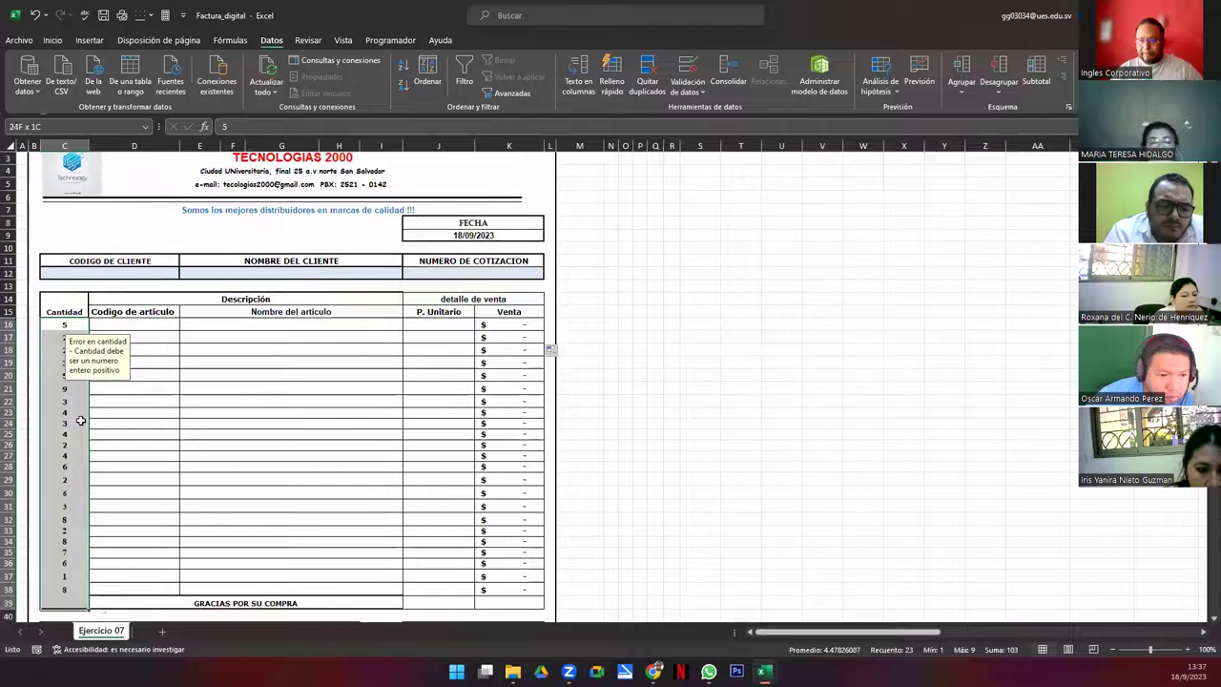
key(Delete)
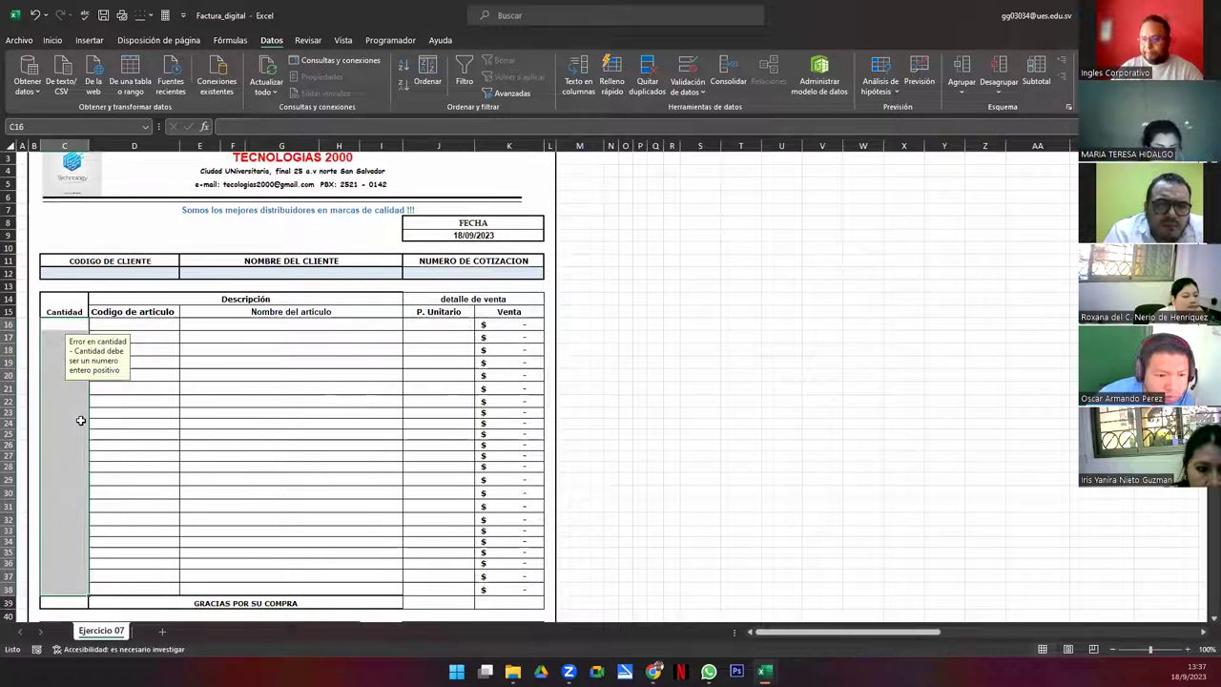
Apply all borders to the empty Cantidad cells C16 to C38
click(52, 41)
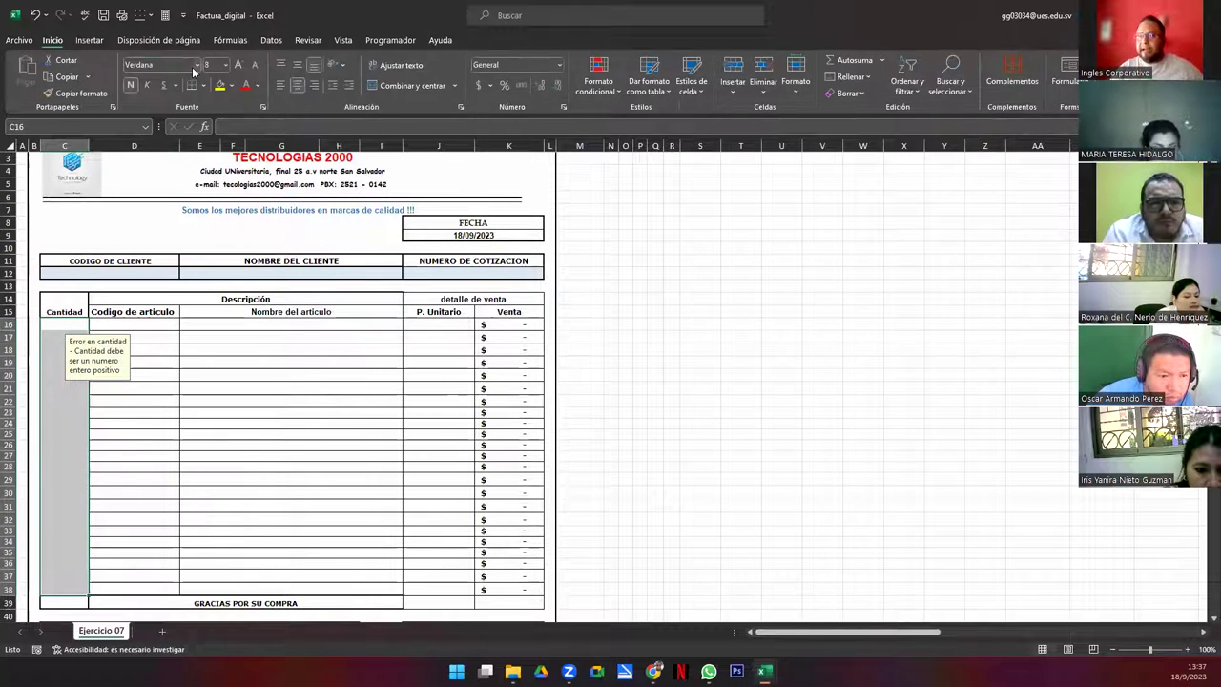
click(201, 84)
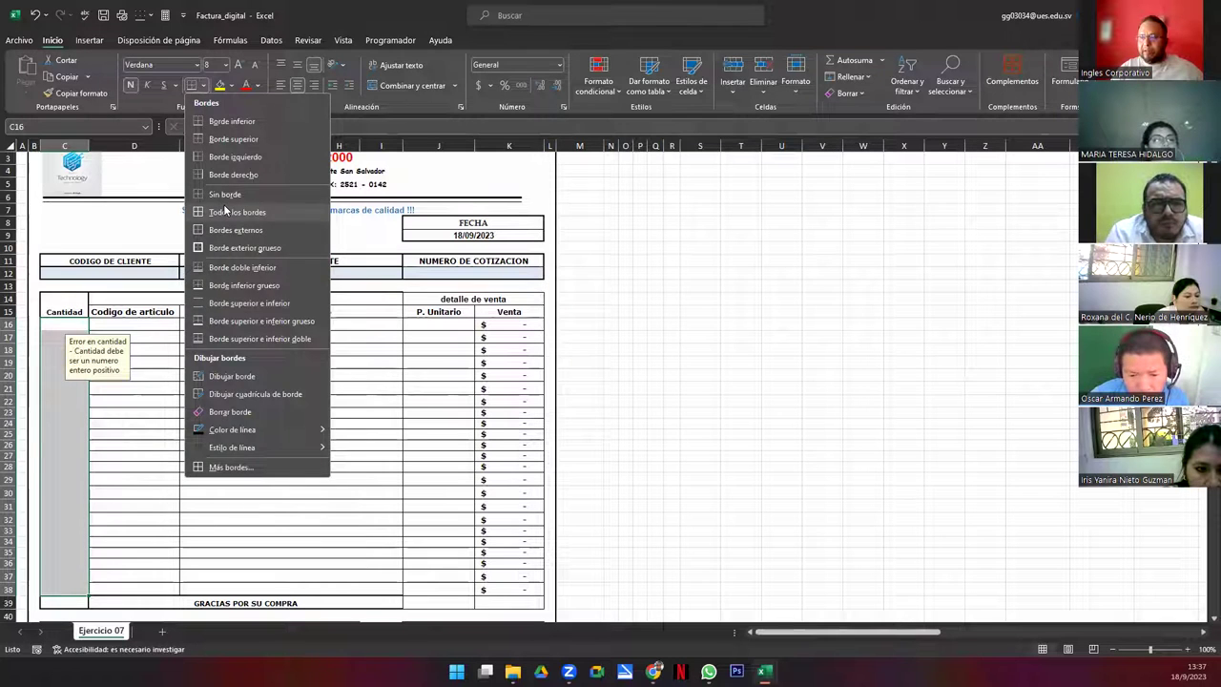
click(229, 212)
click(130, 425)
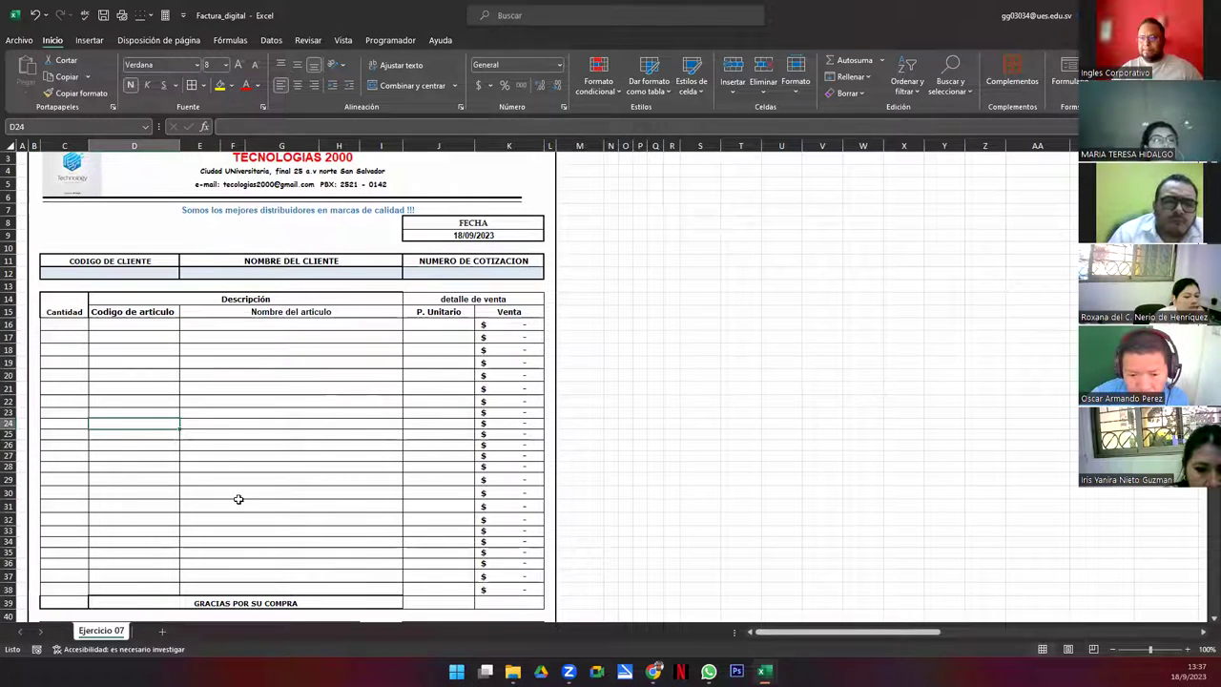
Apply the accounting currency format to the empty P. Unitario cells J16 to J38
click(139, 313)
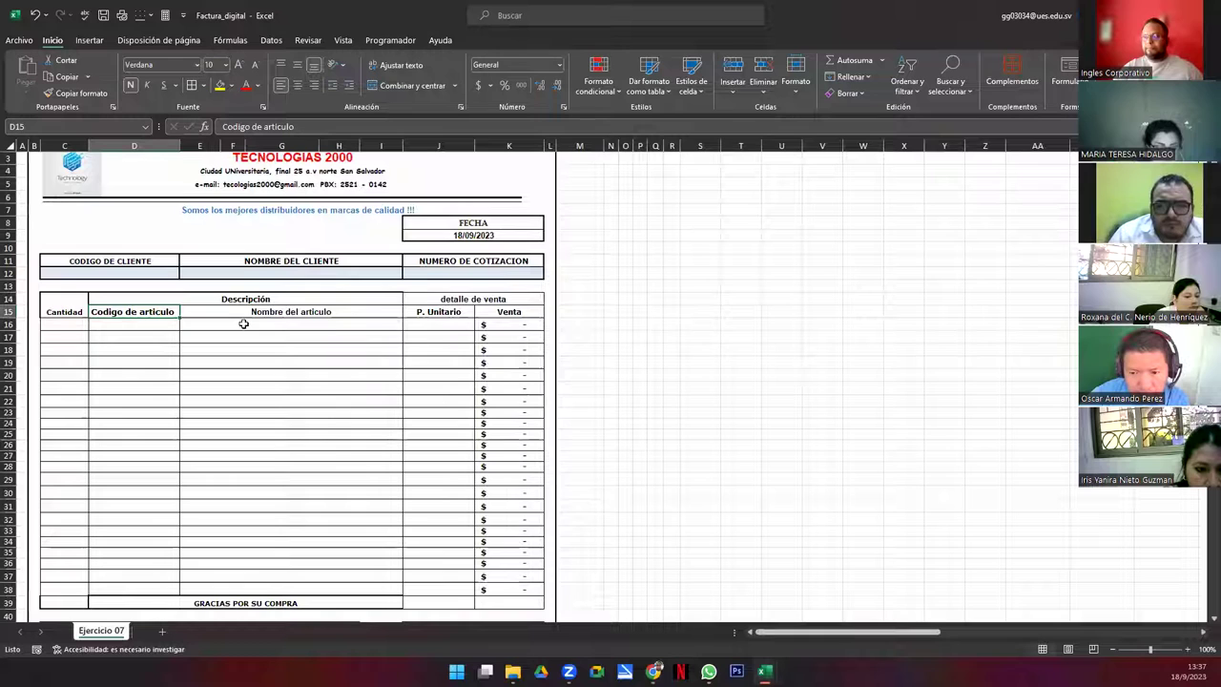
click(452, 312)
drag(445, 325, 448, 587)
click(479, 86)
Inspect the cell references in the Venta formula in K16
click(506, 329)
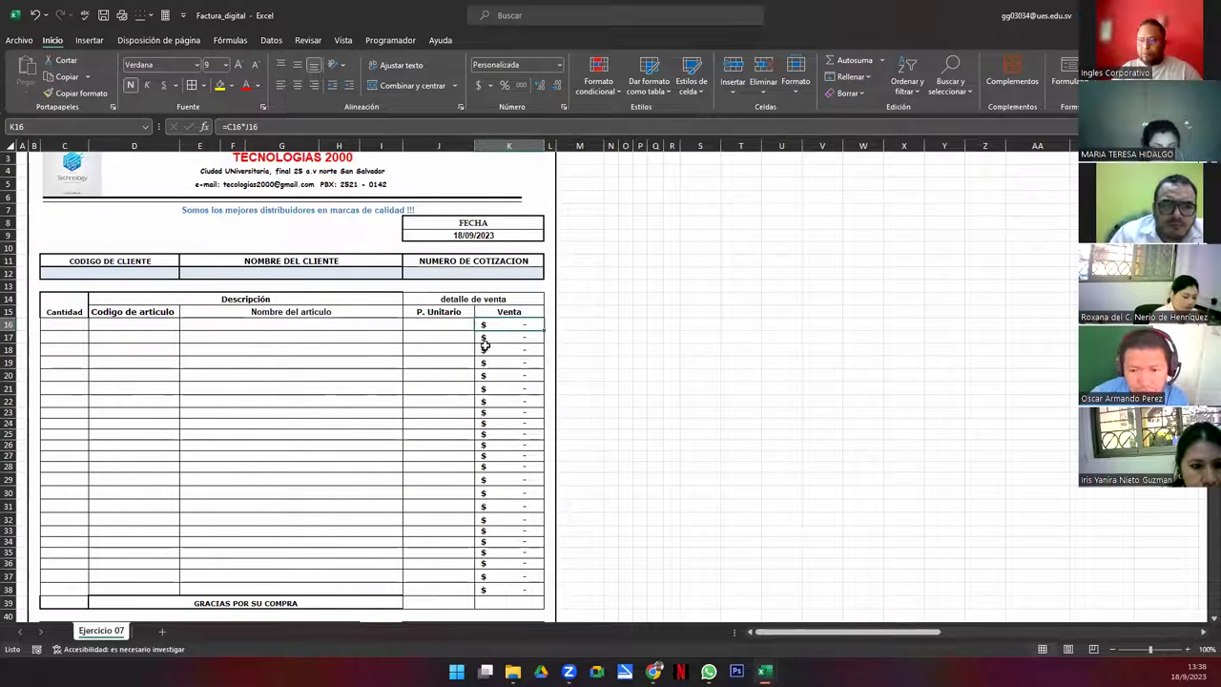
key(F2)
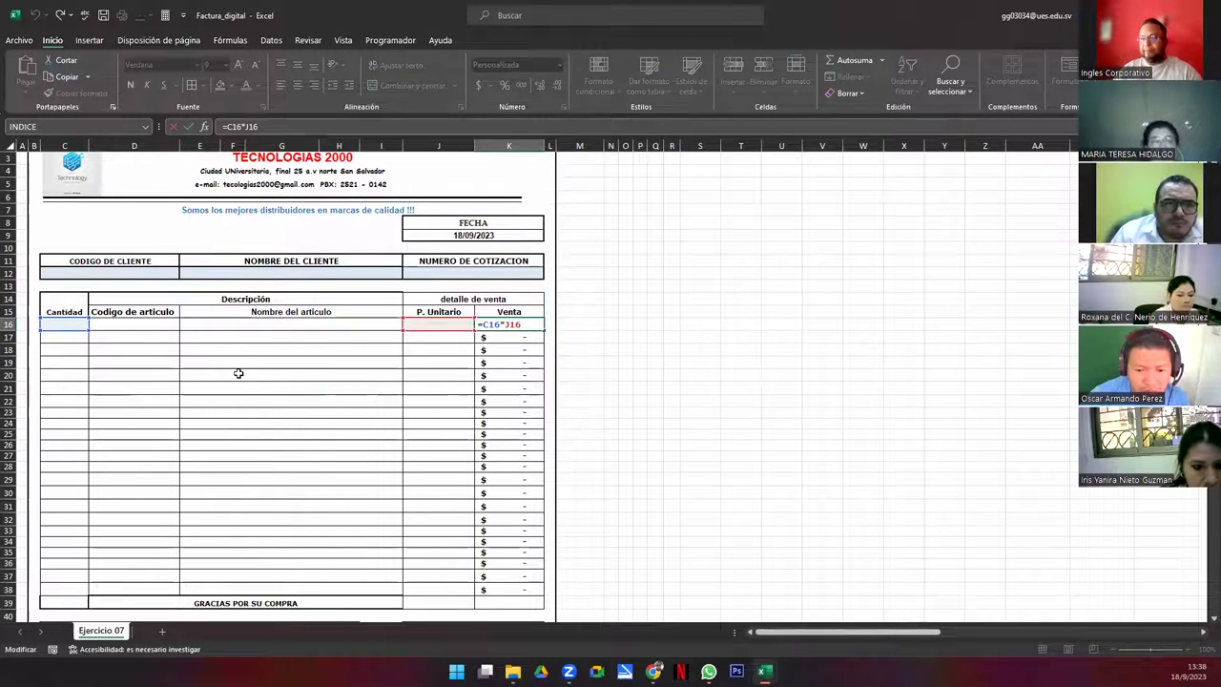
key(Escape)
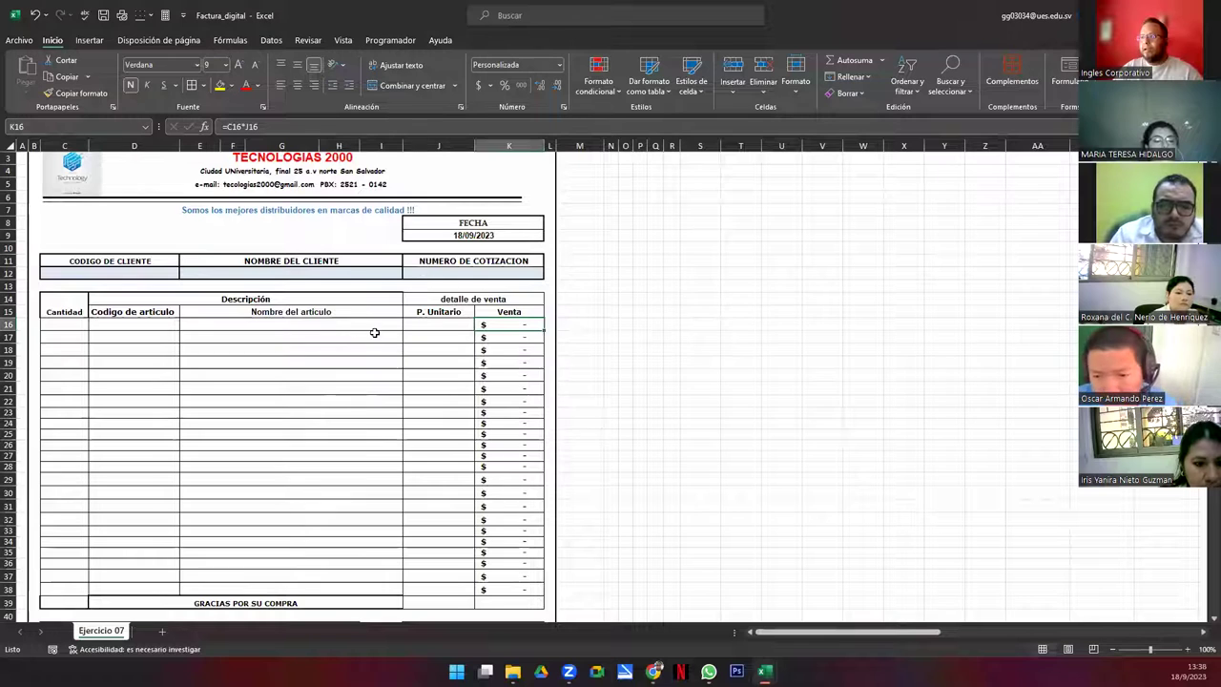
Review the form's company header and logo, the signature block, the IVA percentage in I46 and the IVA formula in K43
scroll(374, 332, up, 1)
click(236, 198)
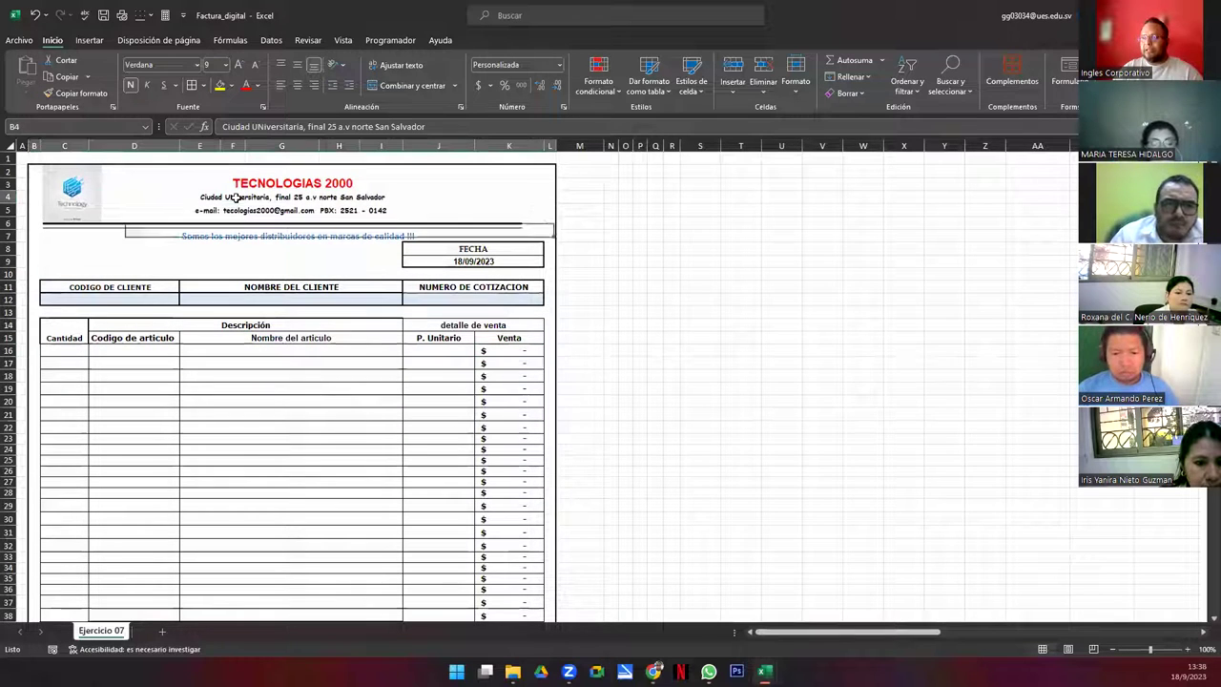
click(46, 196)
scroll(287, 386, down, 10)
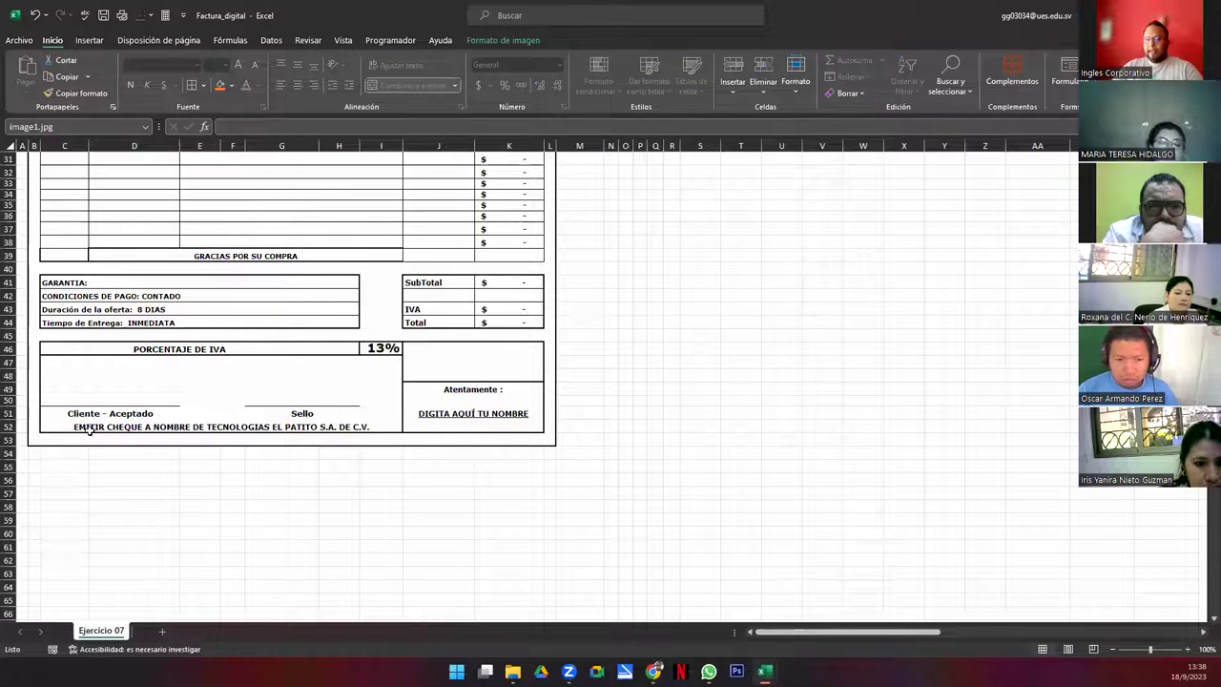
click(471, 420)
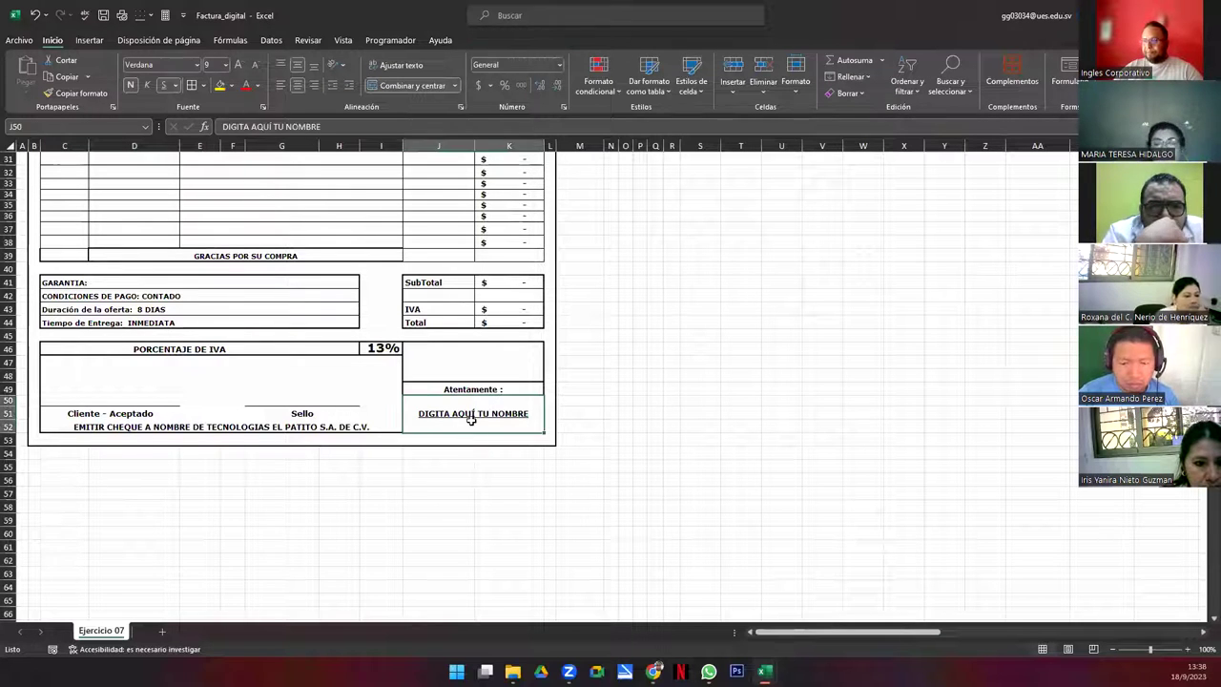
click(456, 364)
click(379, 348)
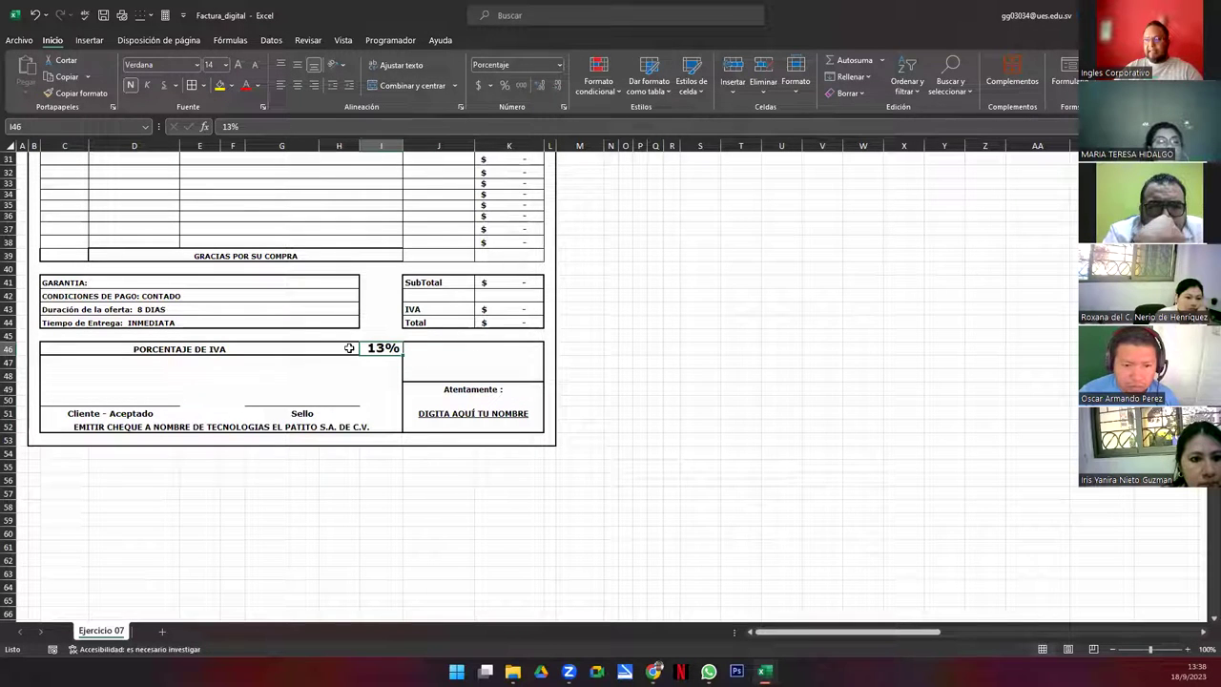
click(498, 308)
text(=K41*I46)
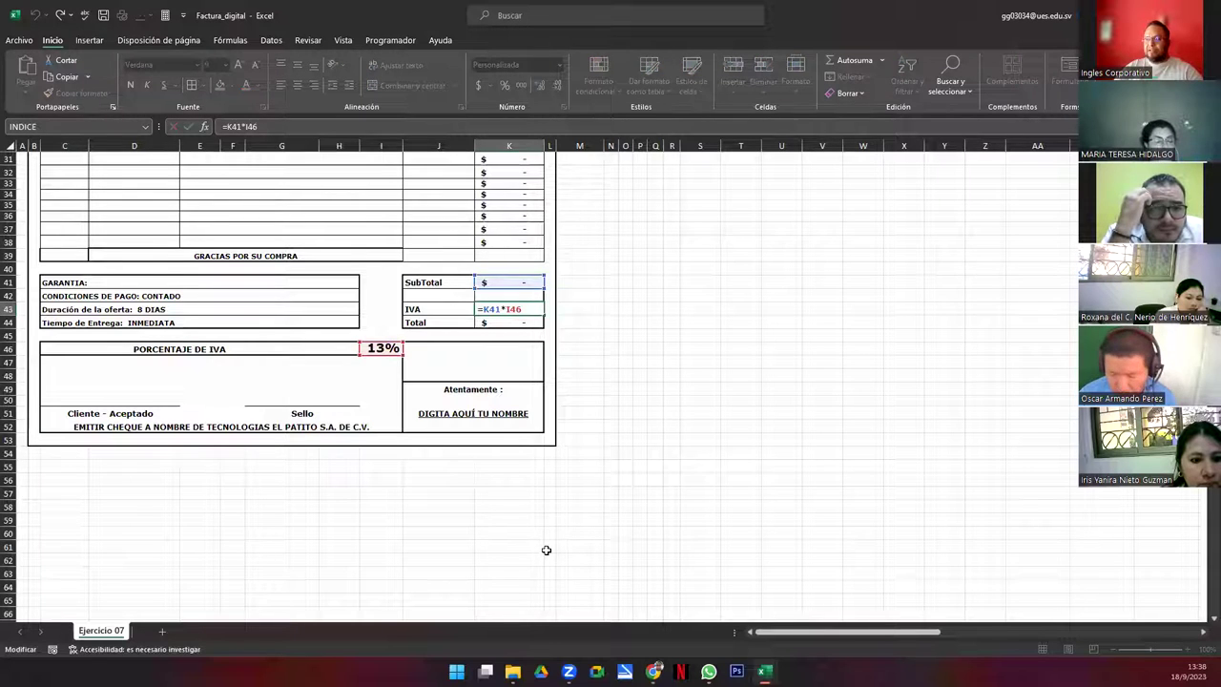
Try adding a Descuento label in J42 under SubTotal and starting a formula beside it, and undo the label
click(431, 298)
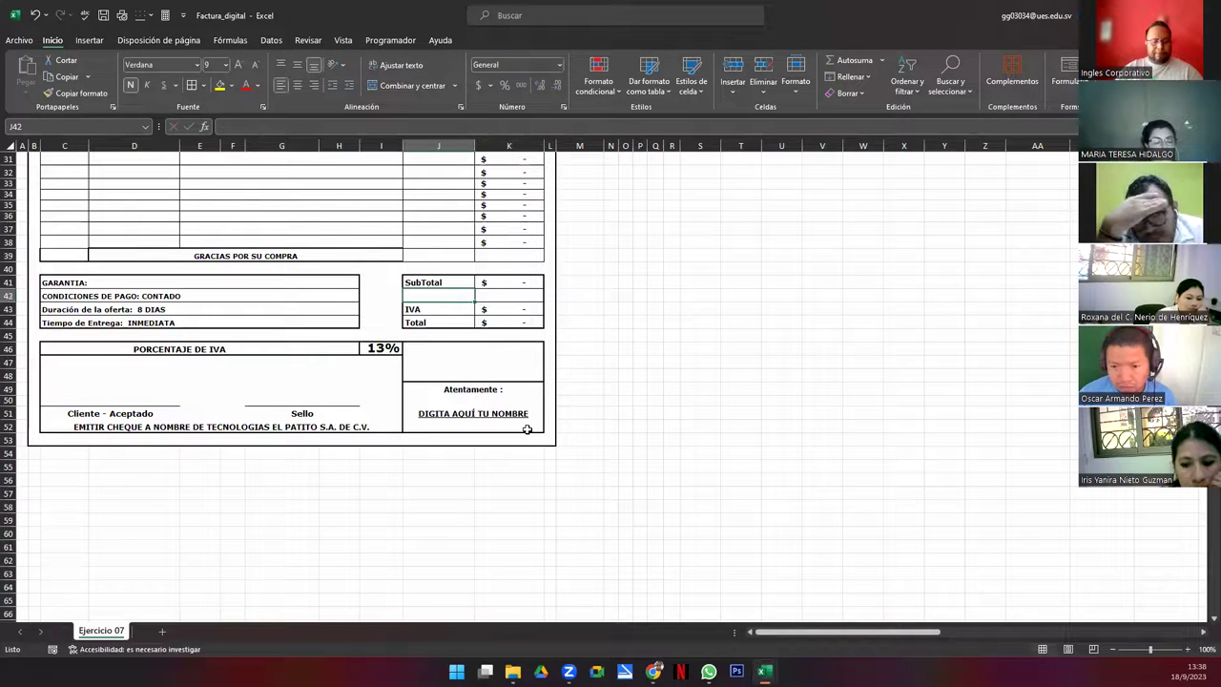
text(Descuento)
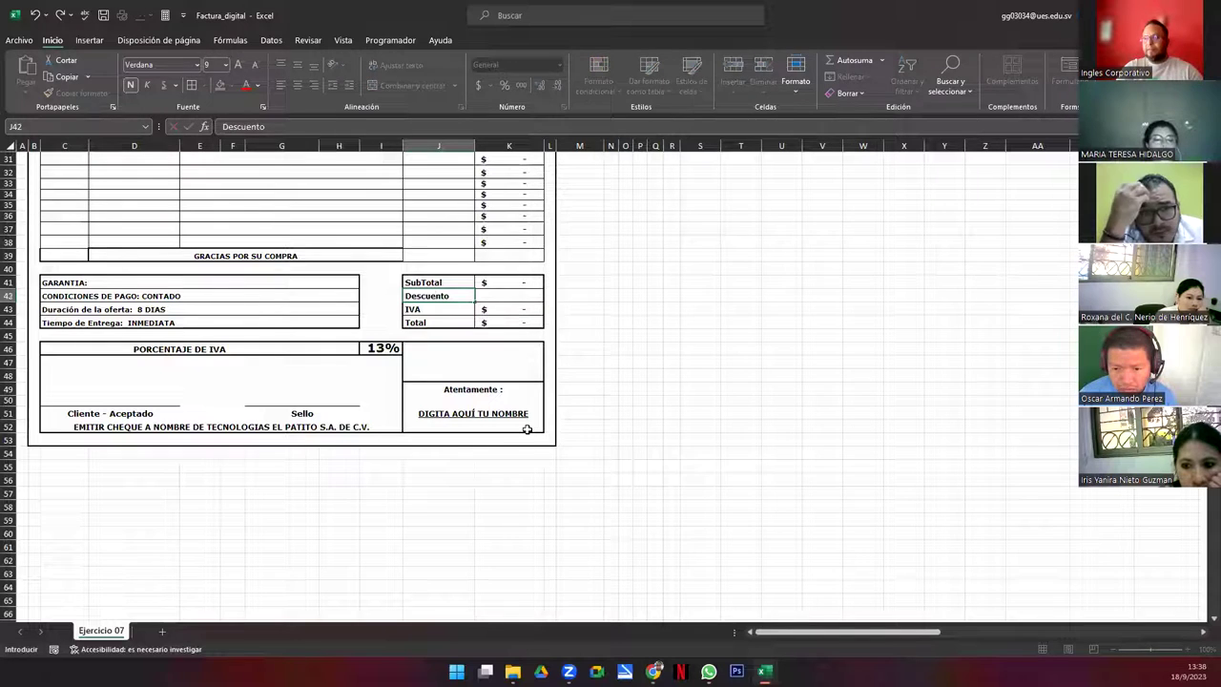
key(Tab)
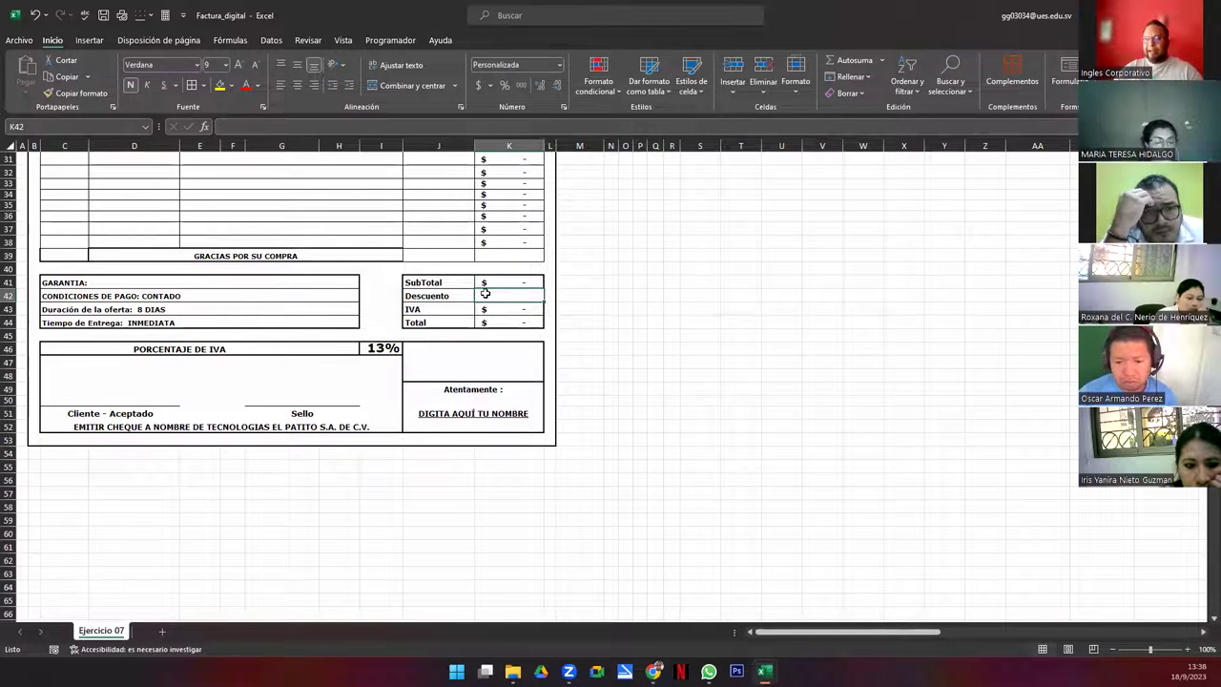
text(=)
key(Escape)
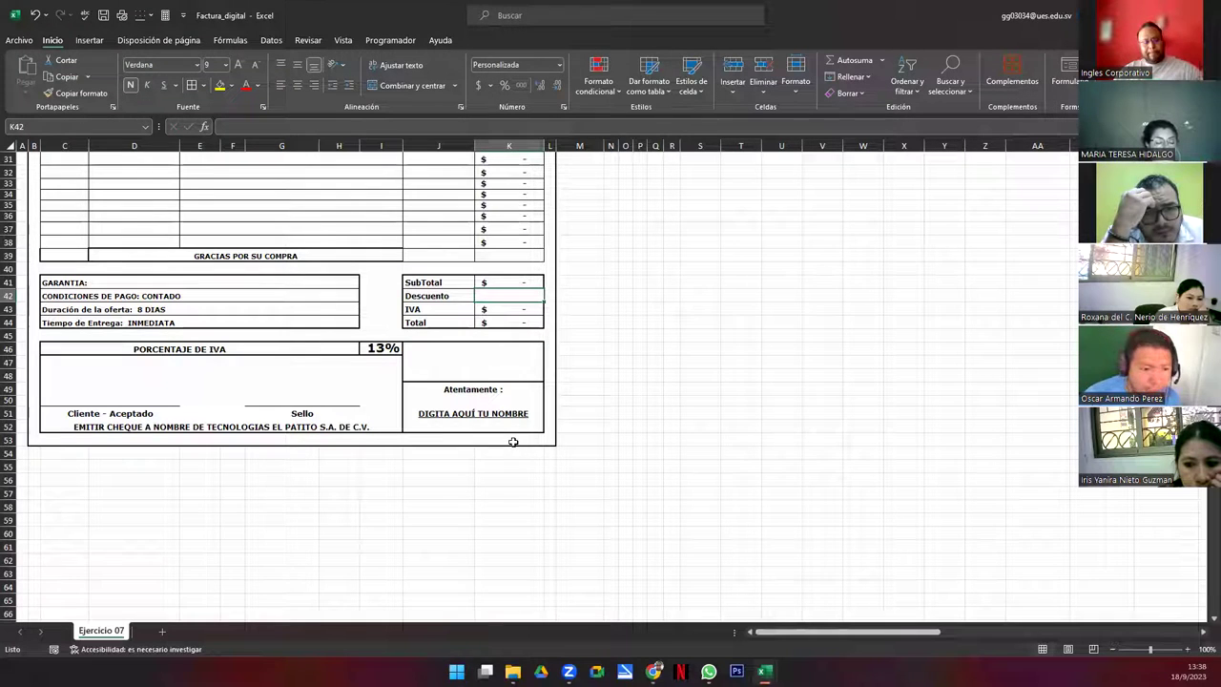
key(ctrl+z)
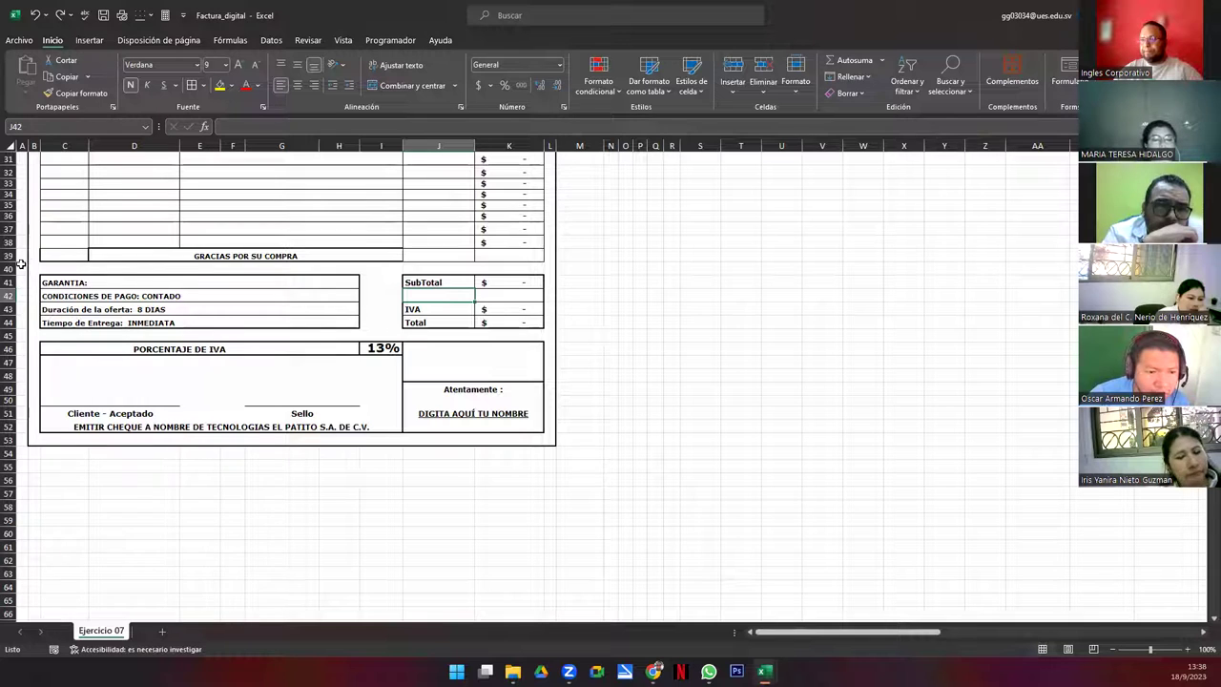
Merge and center the GRACIAS POR SU COMPRA row across C39 to K39 and give it a thick outside border
drag(55, 257, 469, 256)
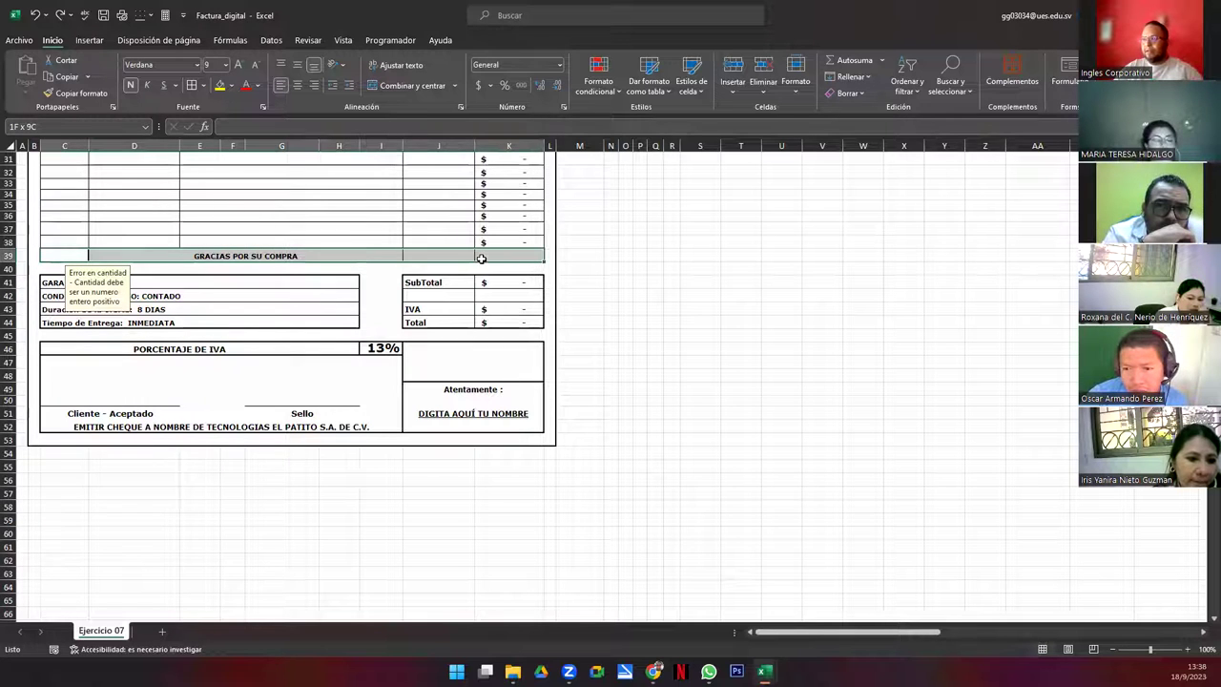
click(378, 86)
click(379, 87)
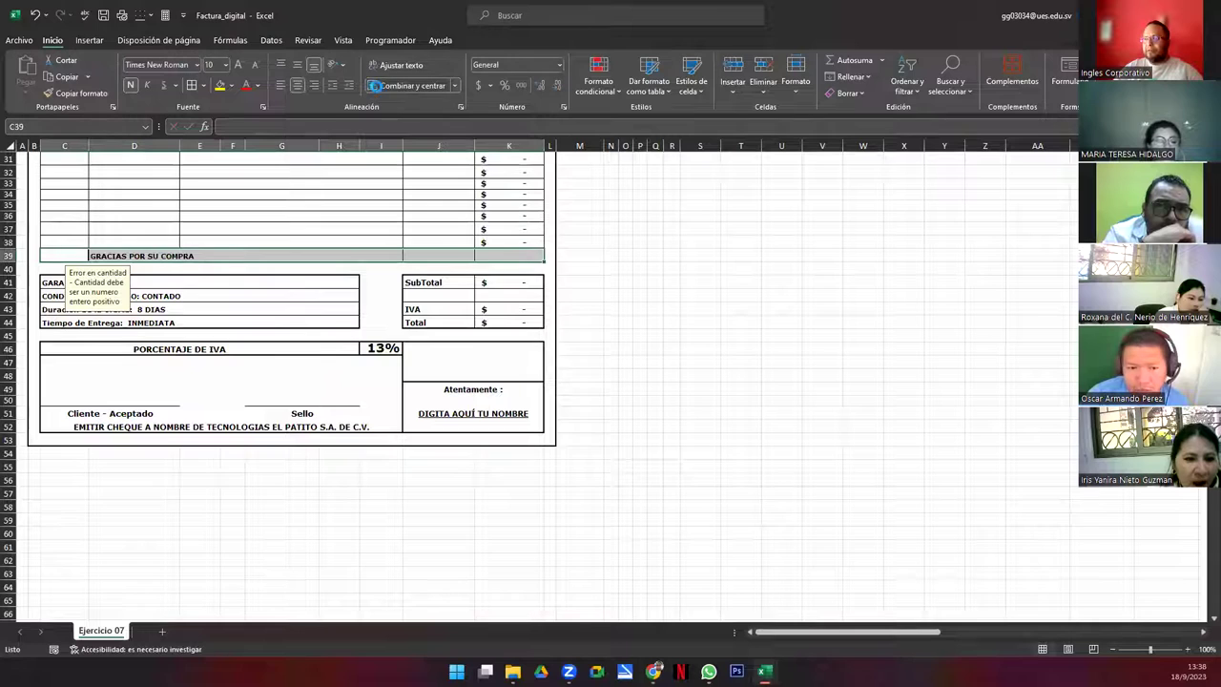
click(204, 85)
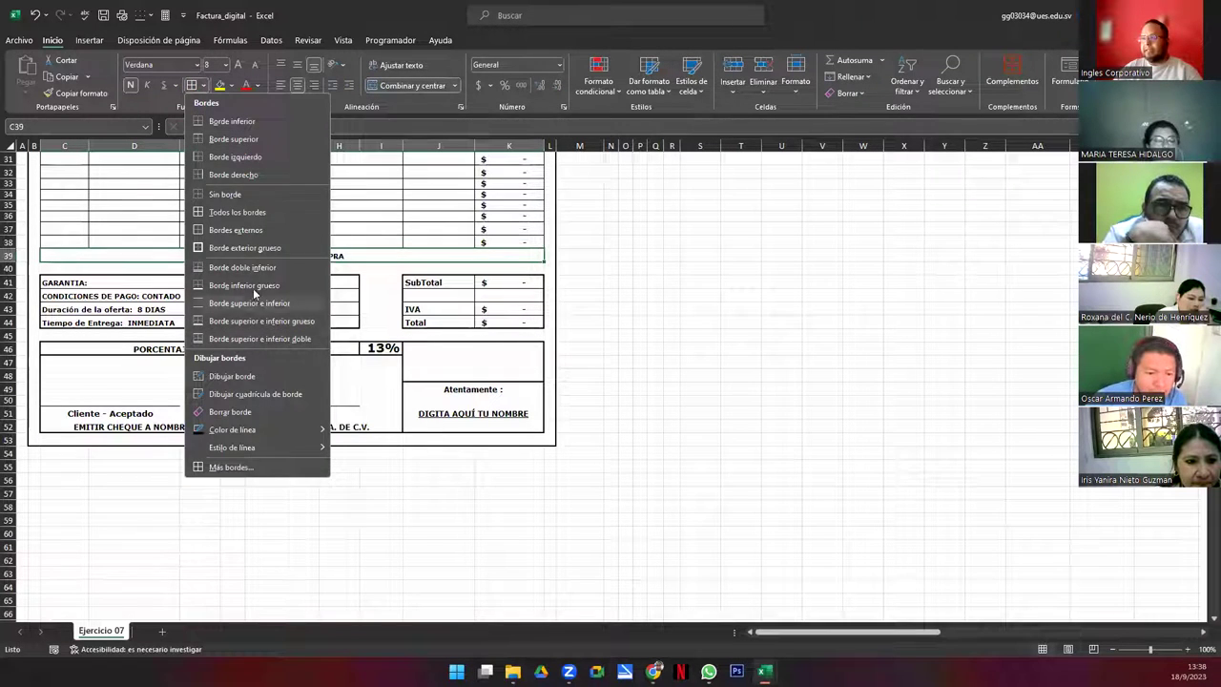
click(240, 247)
click(315, 307)
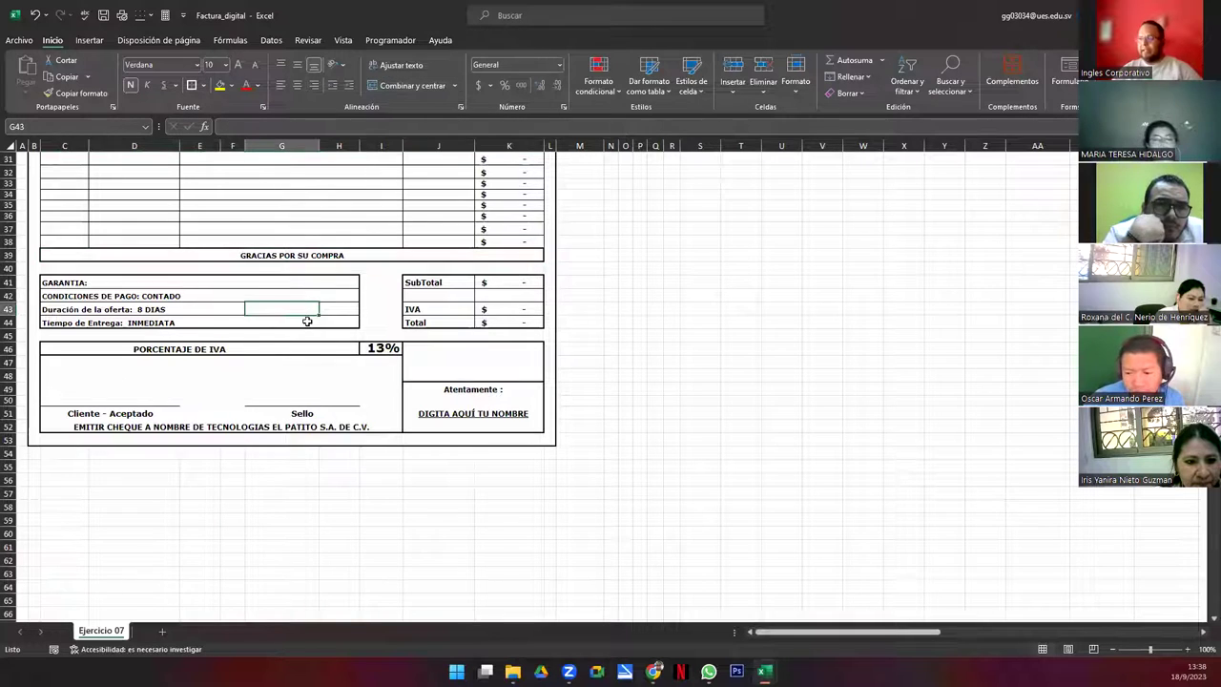
Review the upper block of the form and inspect the formula in the FECHA cell J9
scroll(310, 339, up, 5)
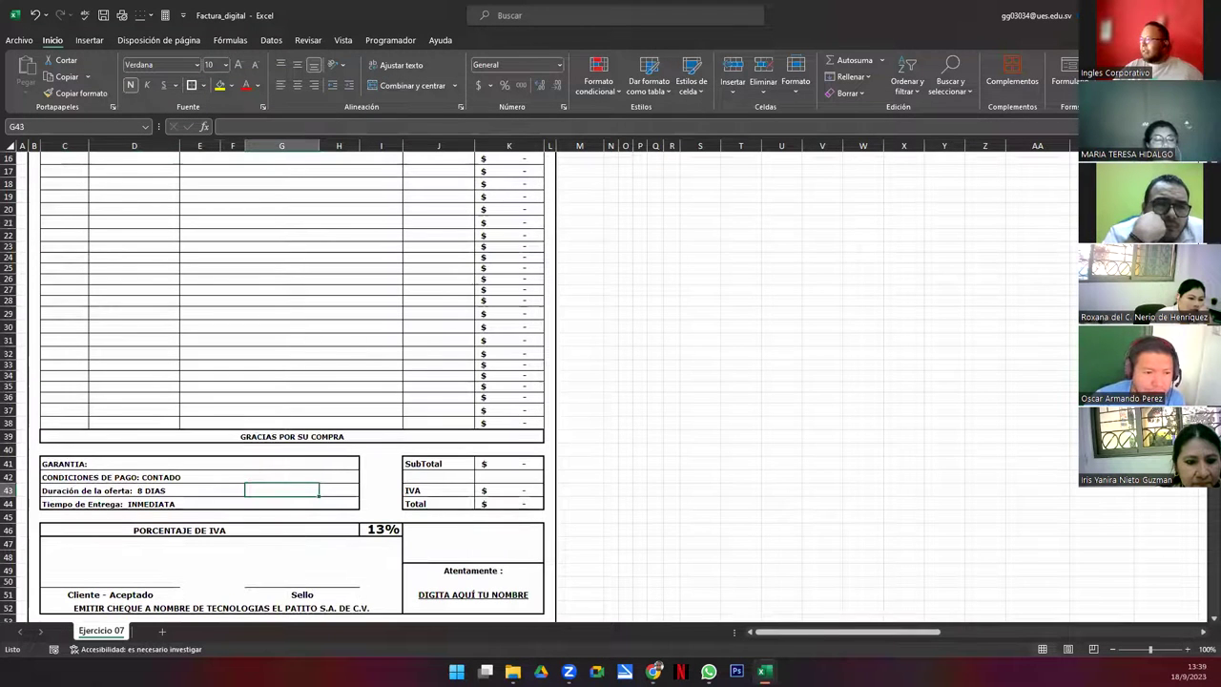
scroll(396, 408, up, 5)
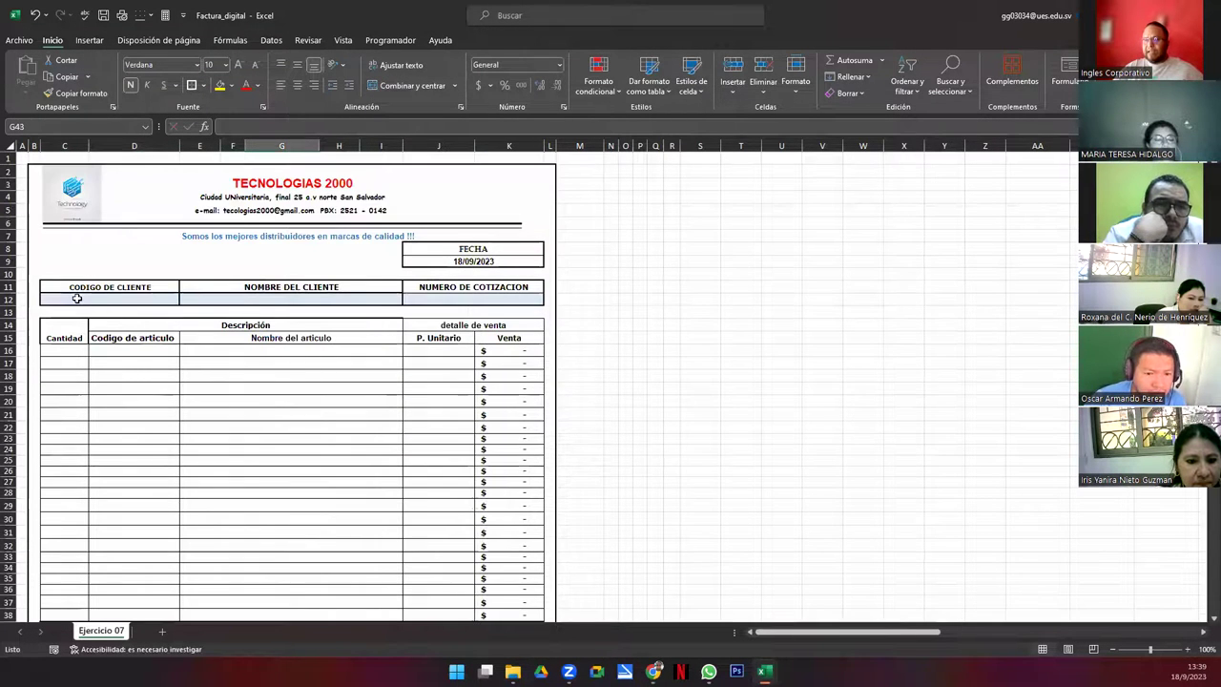
drag(437, 249, 195, 302)
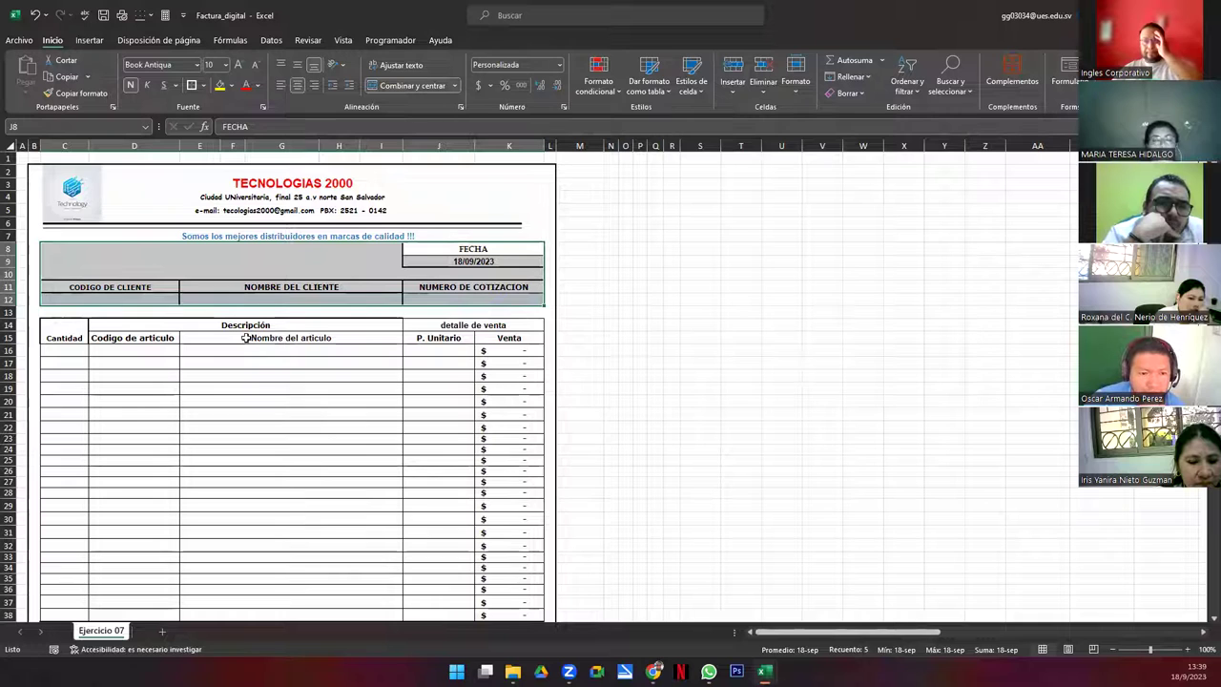
click(466, 261)
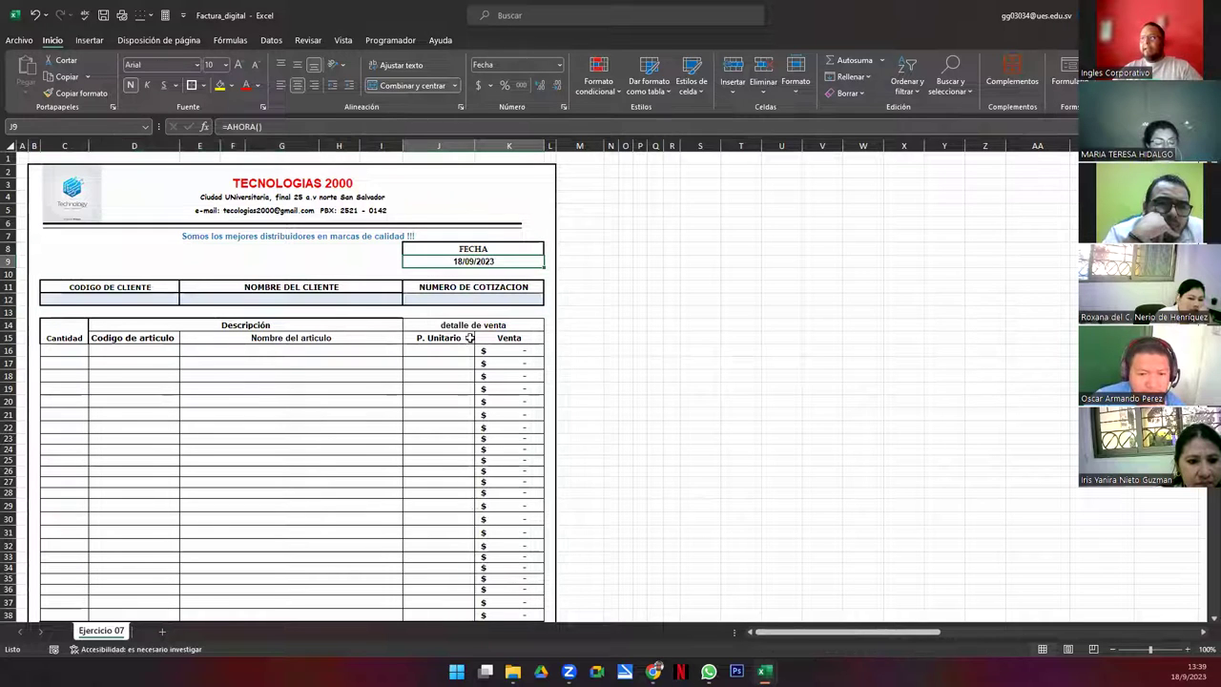
double_click(418, 263)
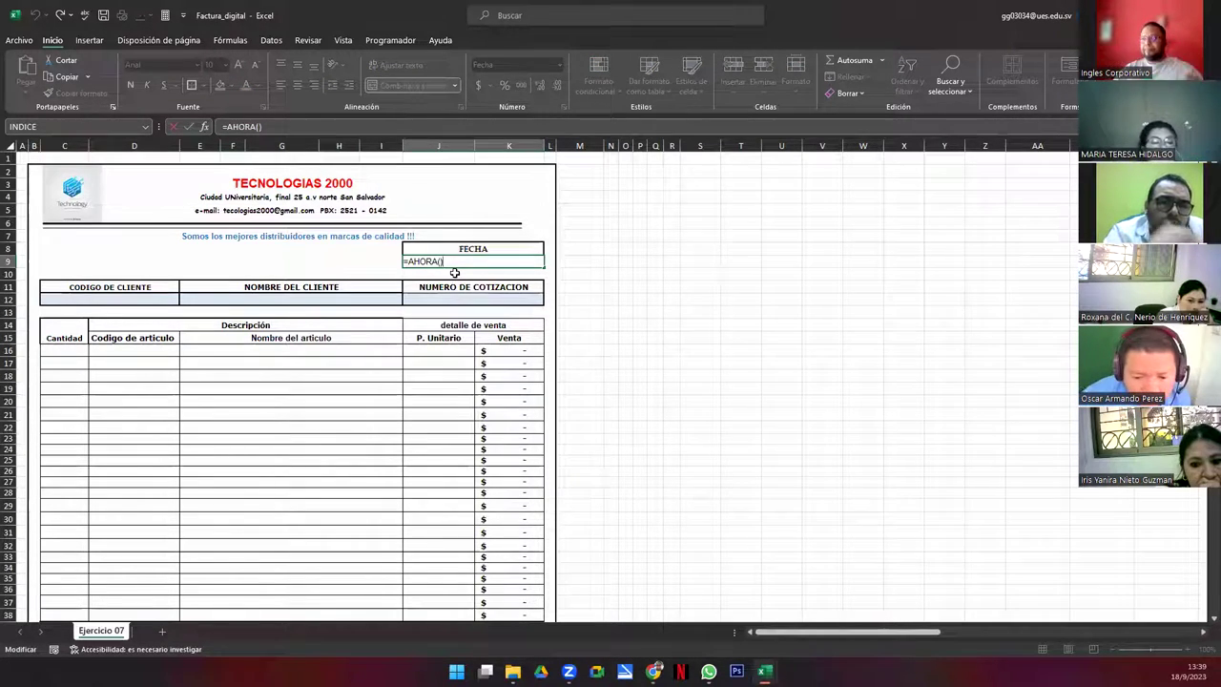
key(ctrl+Return)
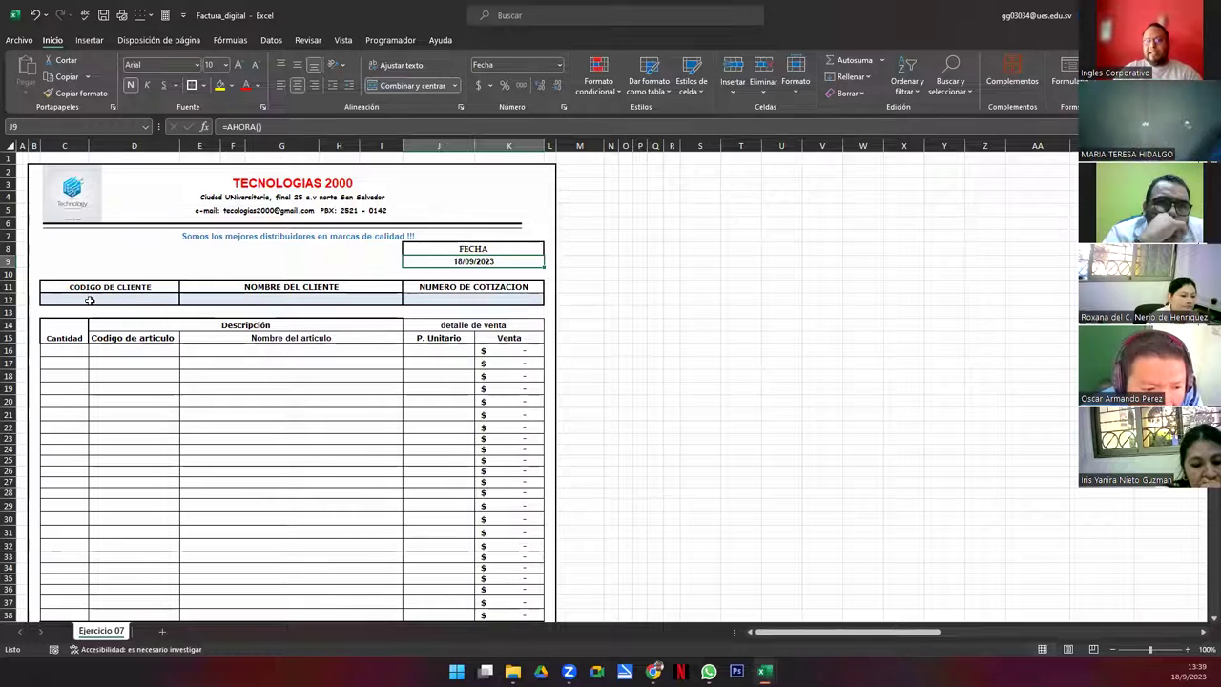
Review the client code, client name and quotation number cells in row 12 and the client table starting at column AD
click(90, 300)
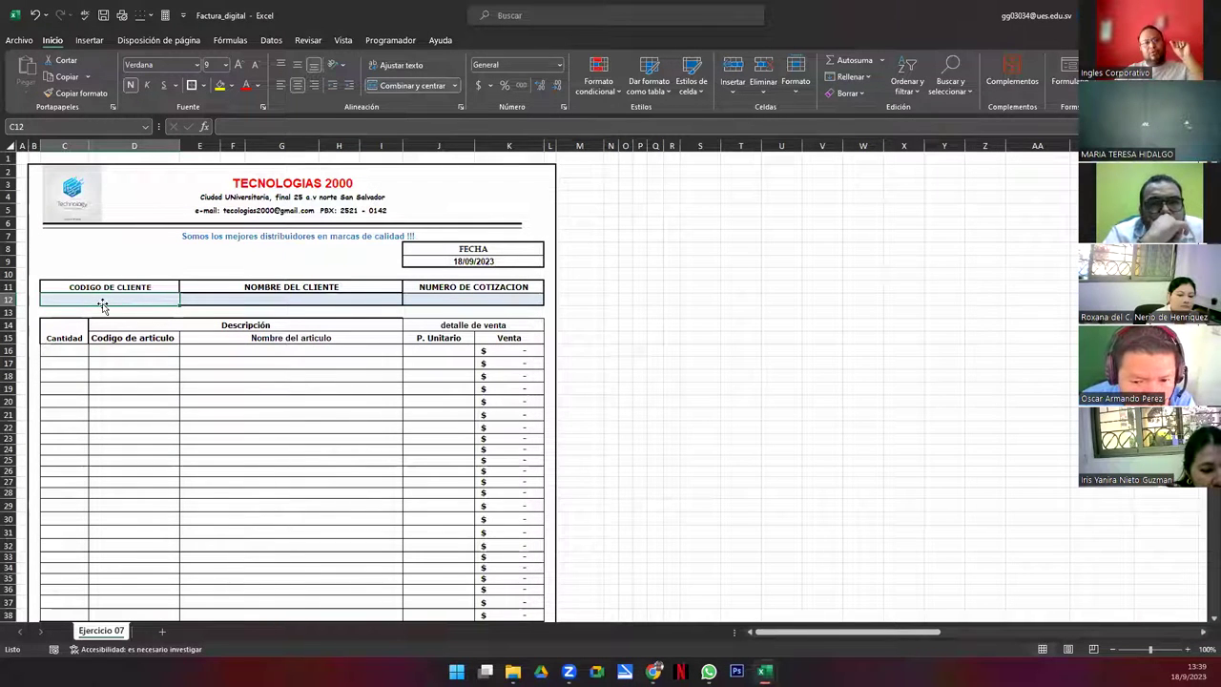
click(266, 299)
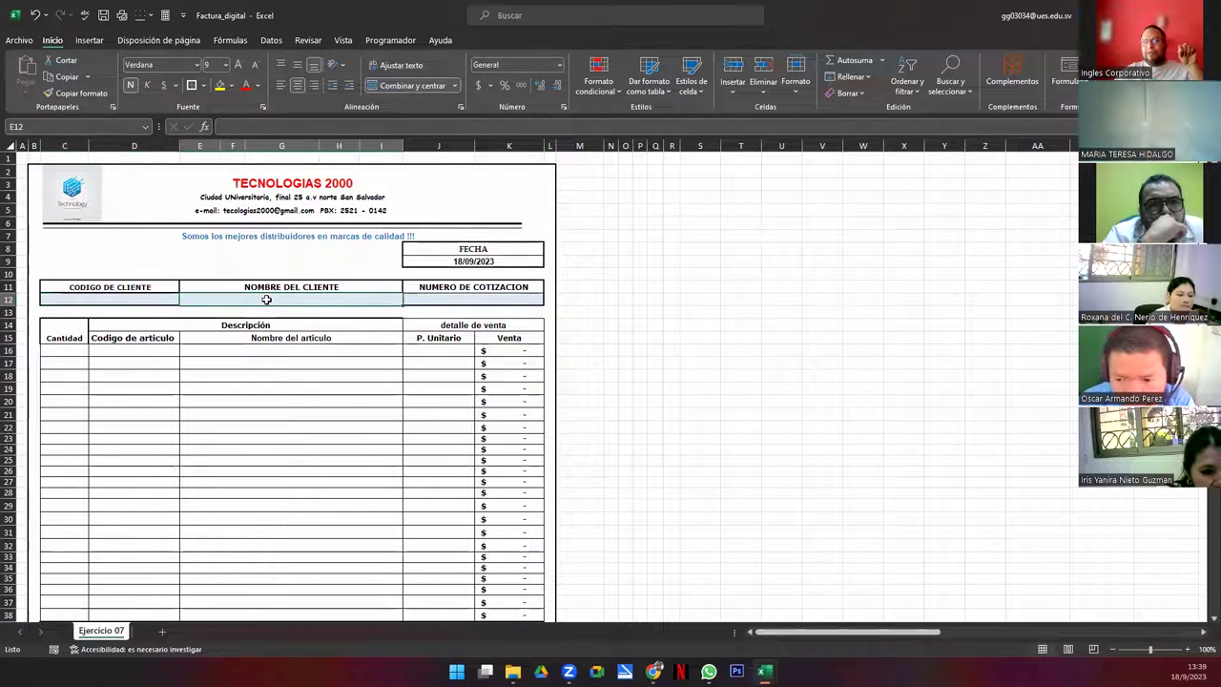
click(451, 299)
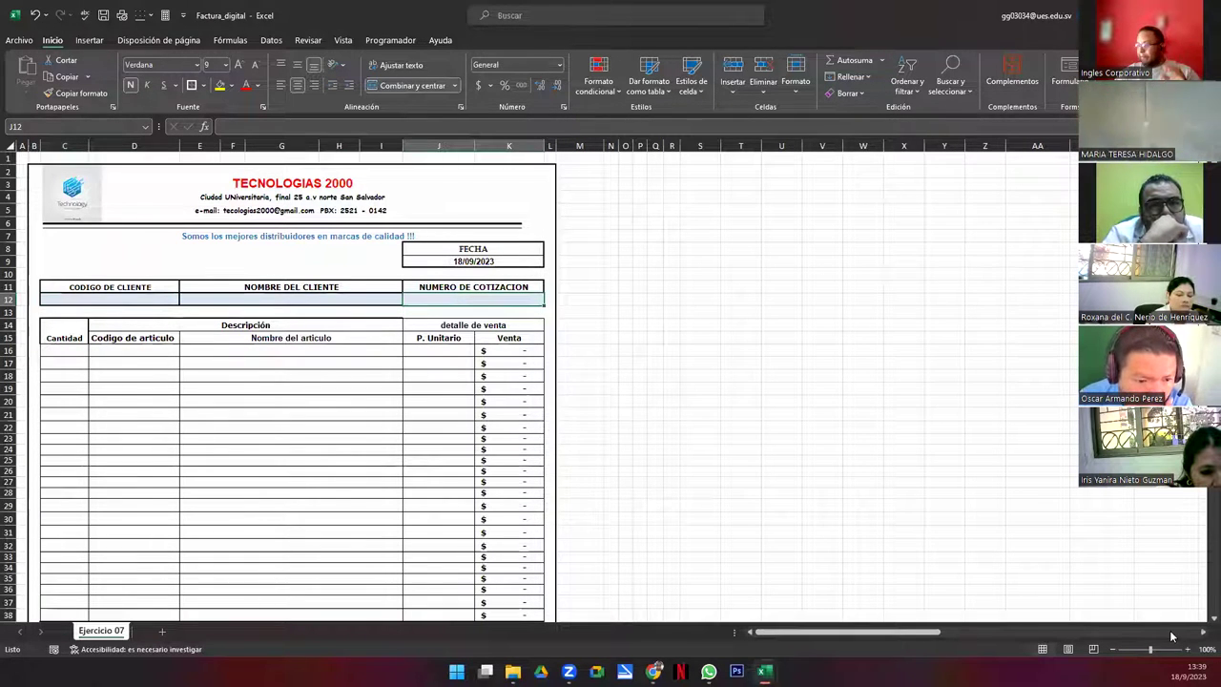
click(1203, 634)
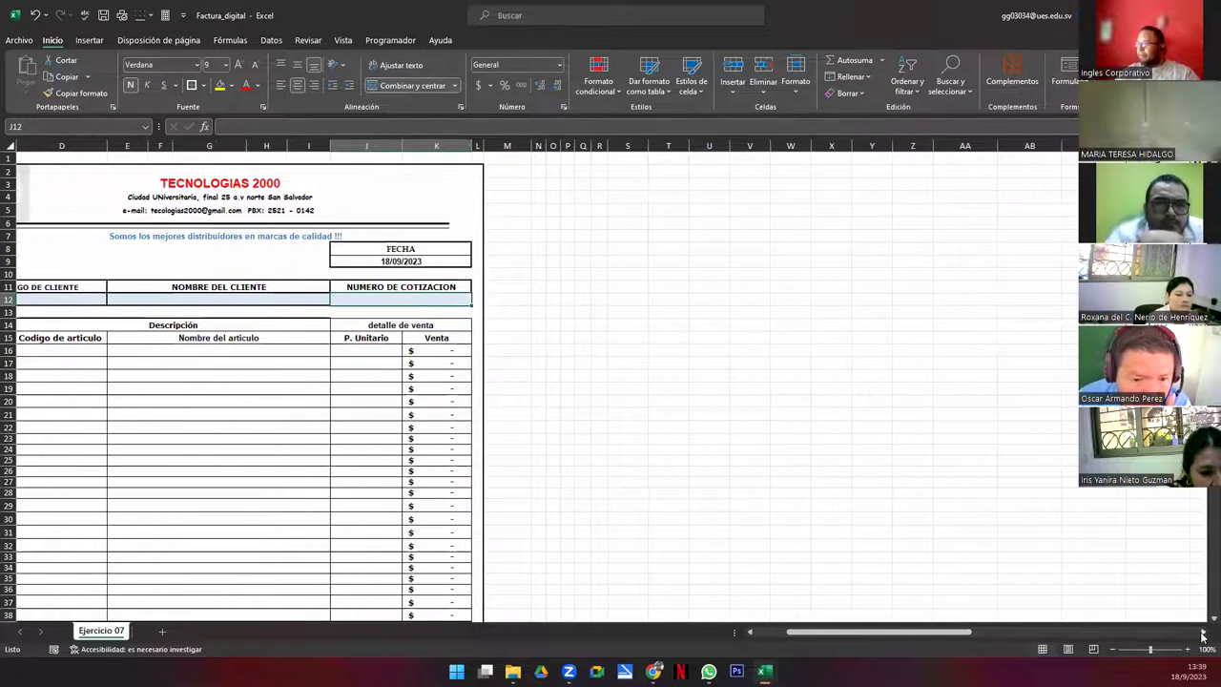
click(1202, 634)
click(1202, 634)
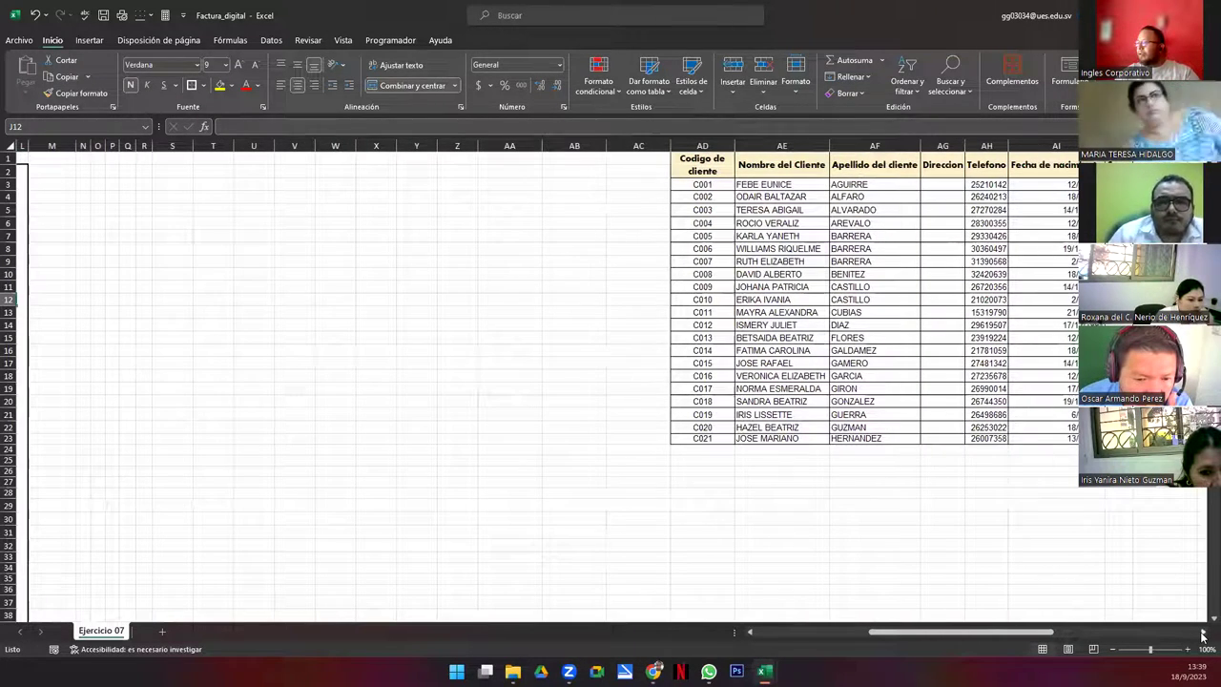
drag(993, 633, 565, 634)
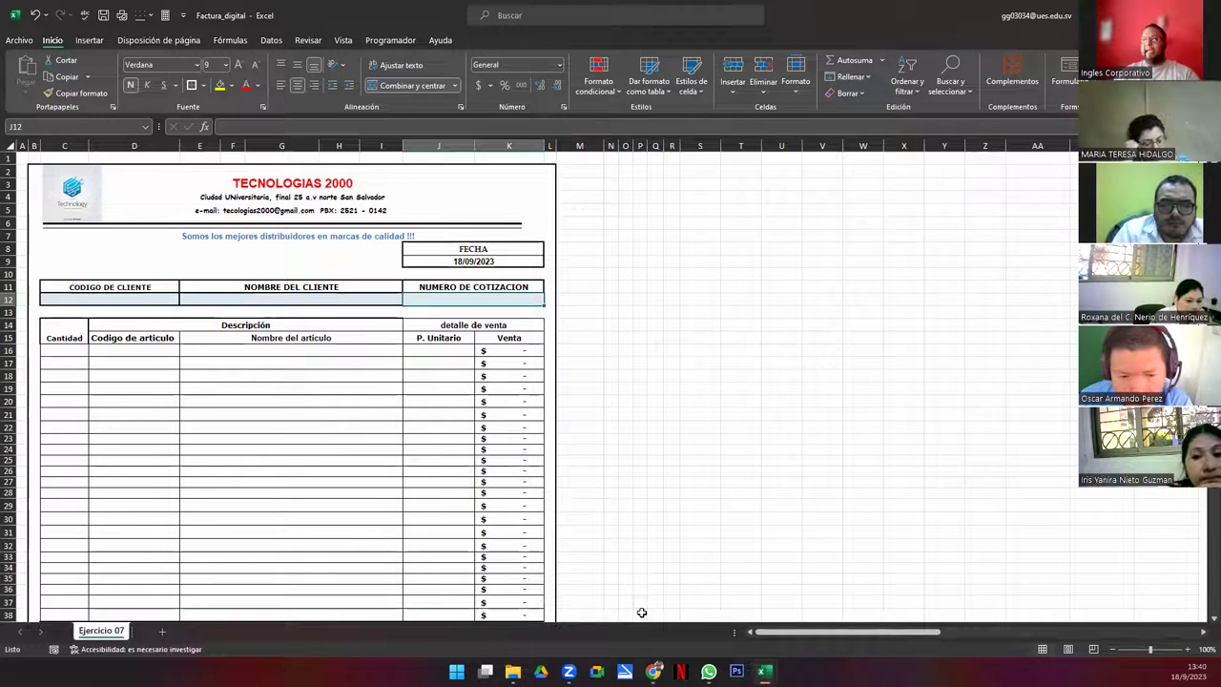
click(104, 299)
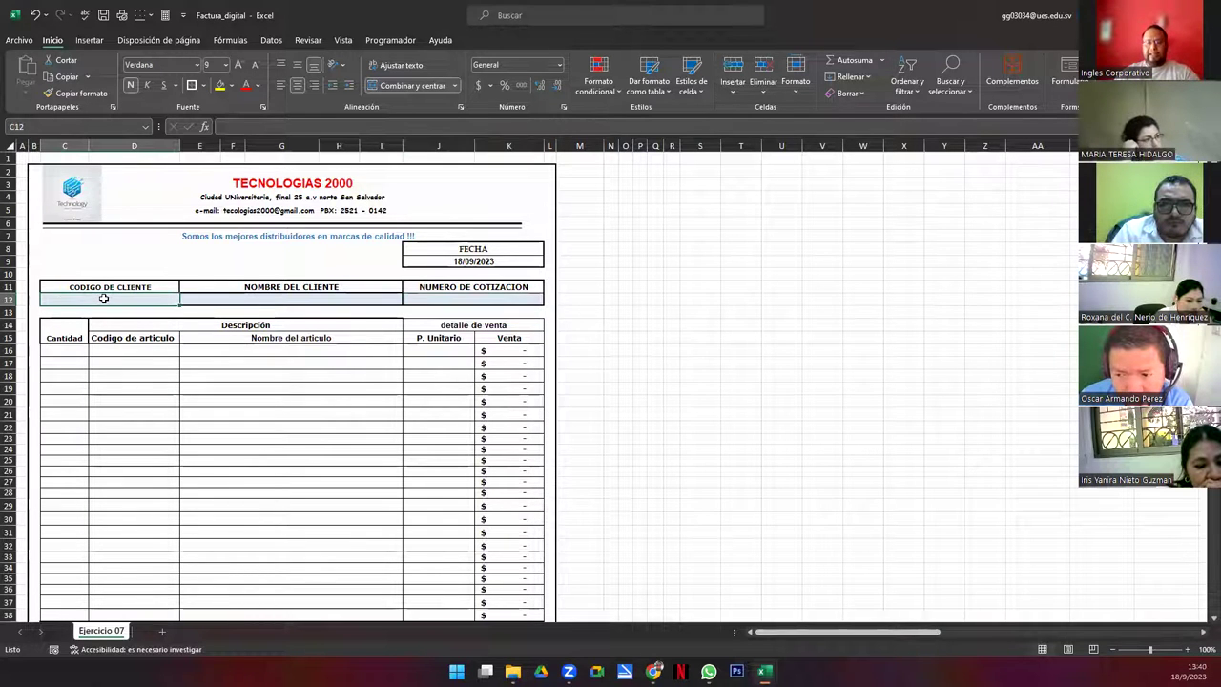
click(235, 298)
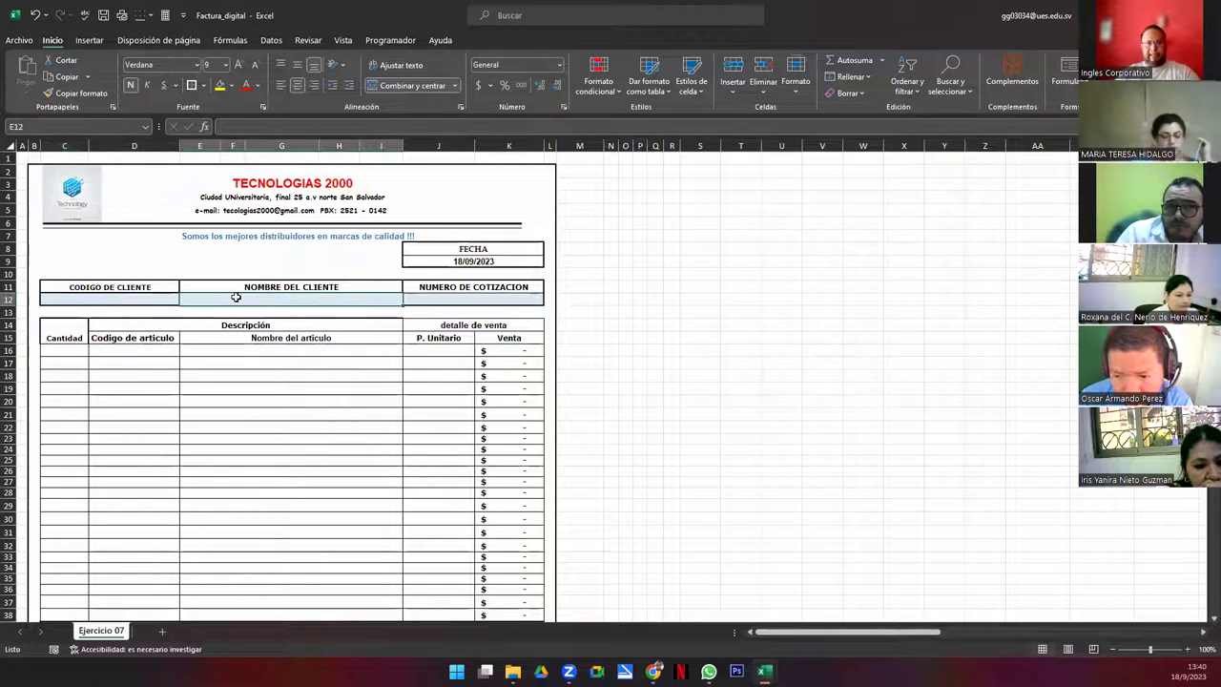
Name the client code range AD3 to AD23 of the client table CODIGOCLIENTE
drag(900, 631, 1004, 634)
drag(770, 185, 771, 433)
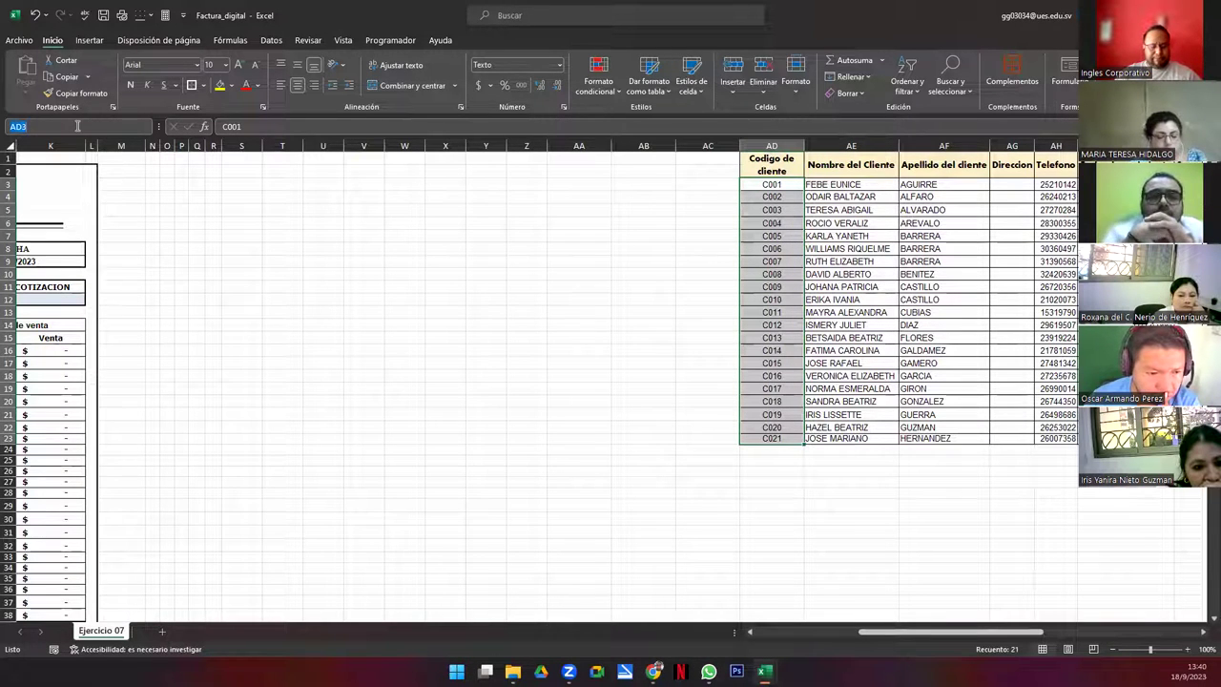
text(CODIGOCLIENTE)
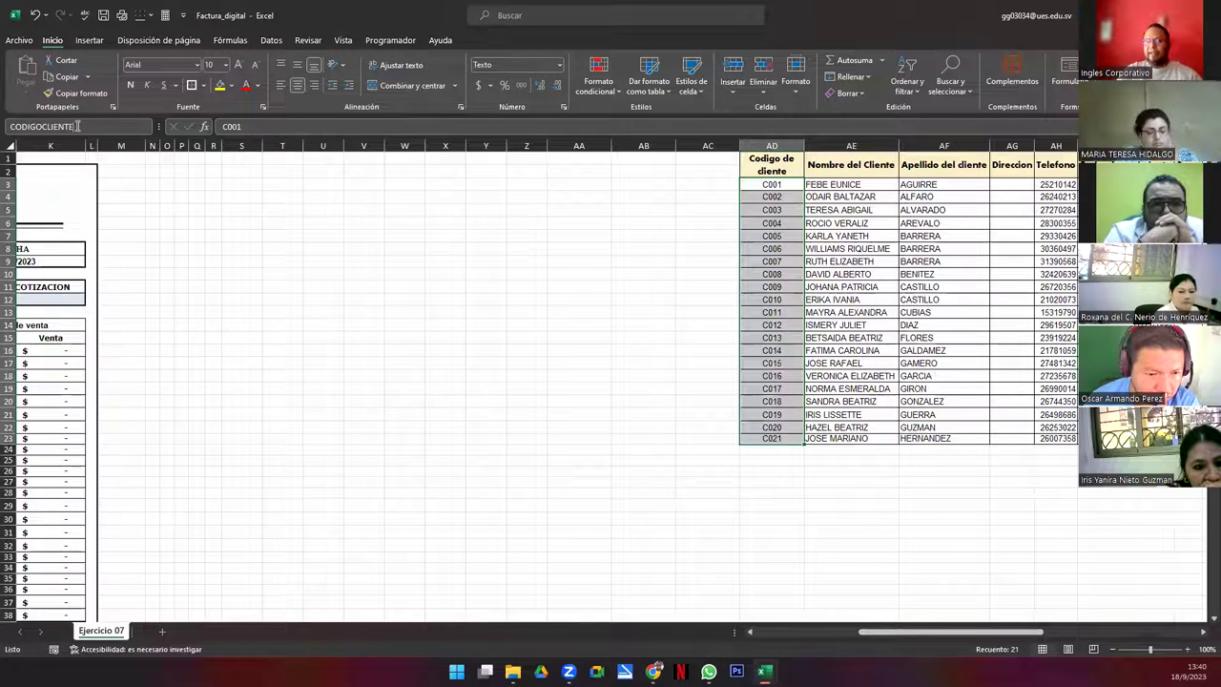
key(Return)
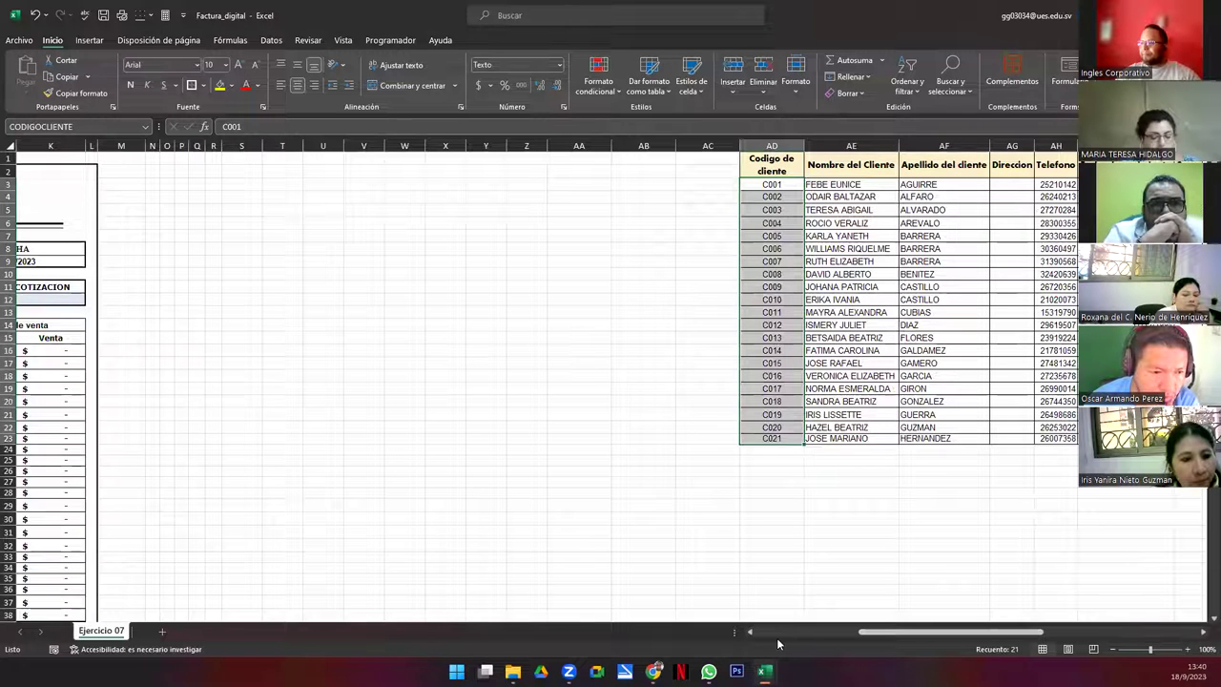
Add list data validation to the client code cell C12 with =CODIGOCLIENTE as its source
drag(879, 631, 758, 648)
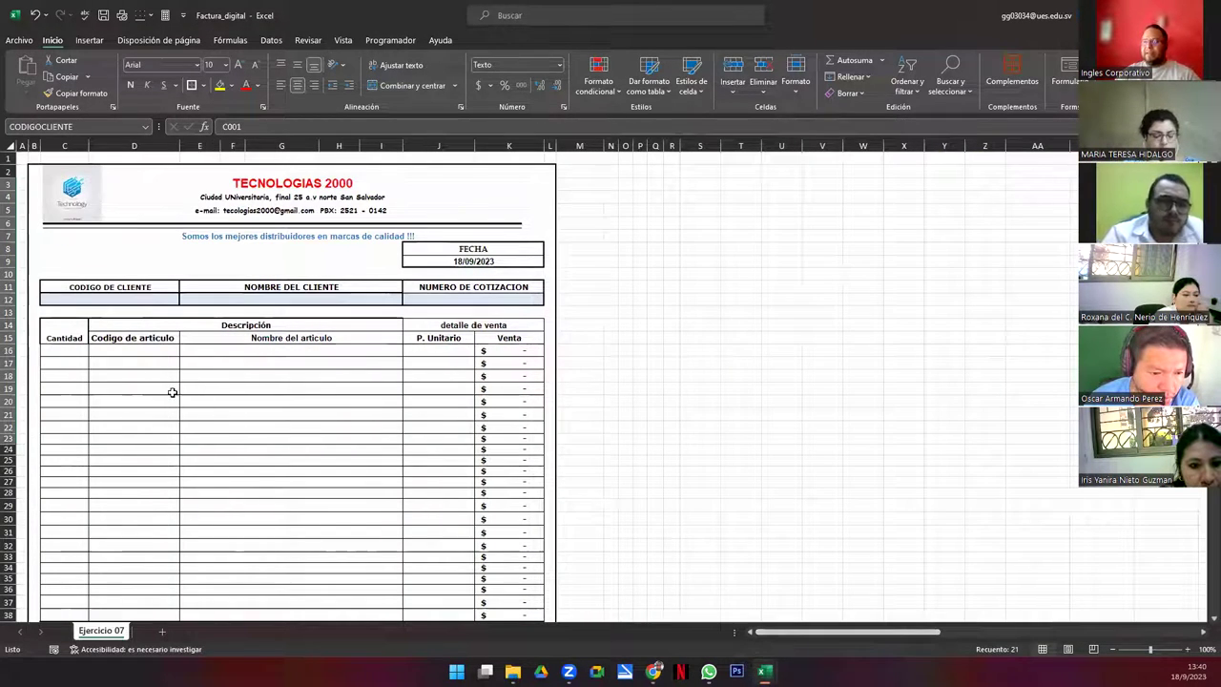
click(113, 300)
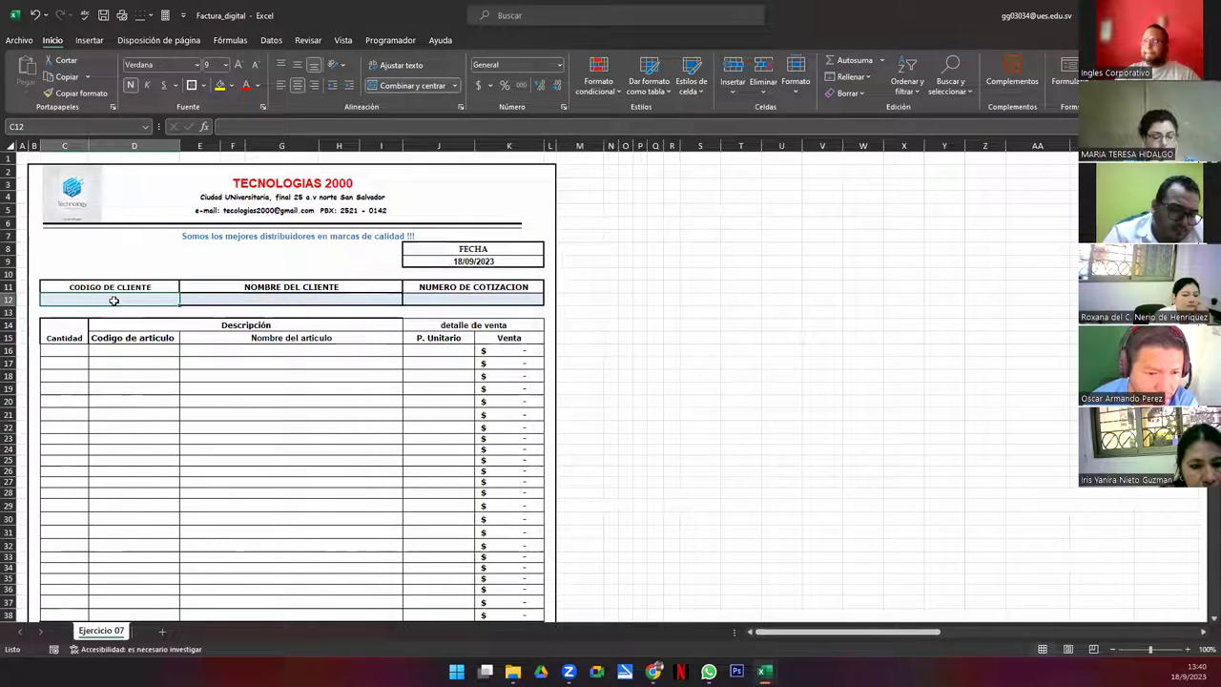
click(273, 41)
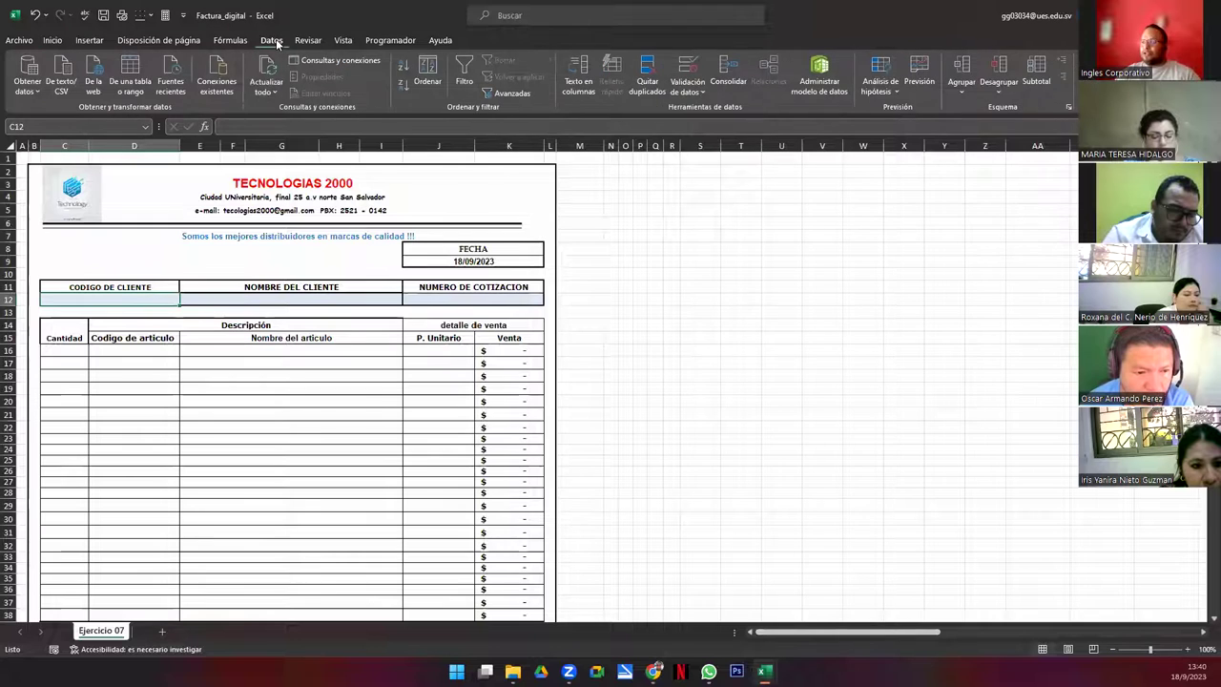
click(687, 67)
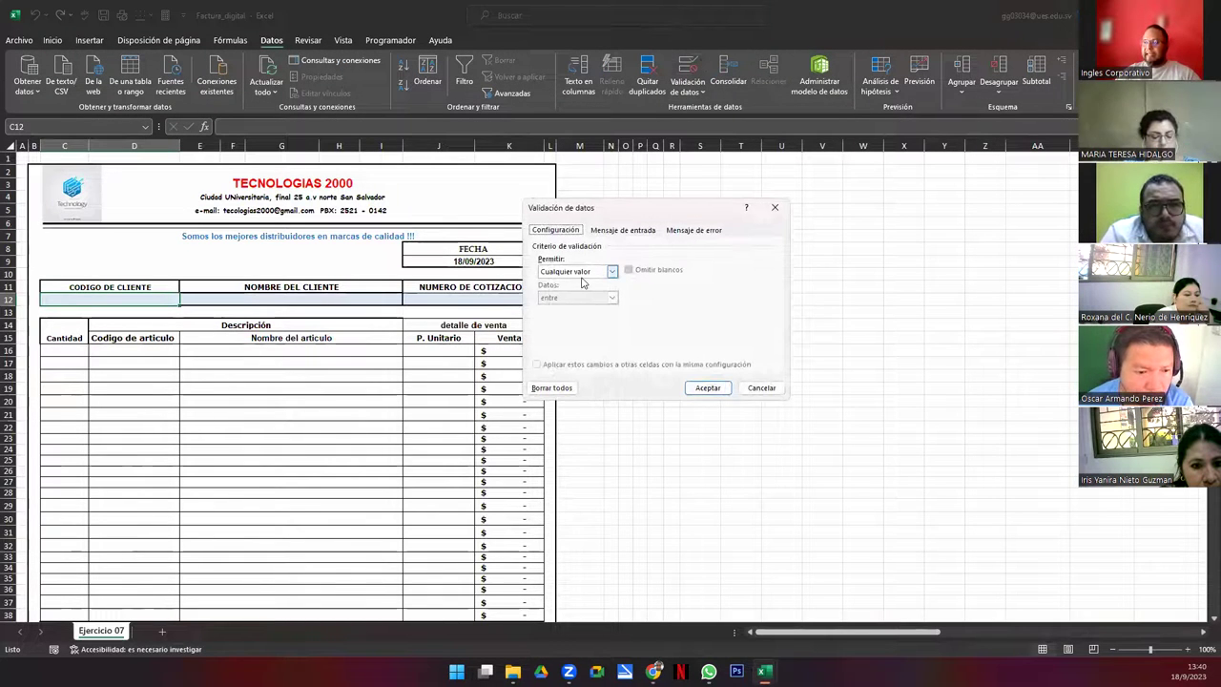
click(611, 271)
click(586, 311)
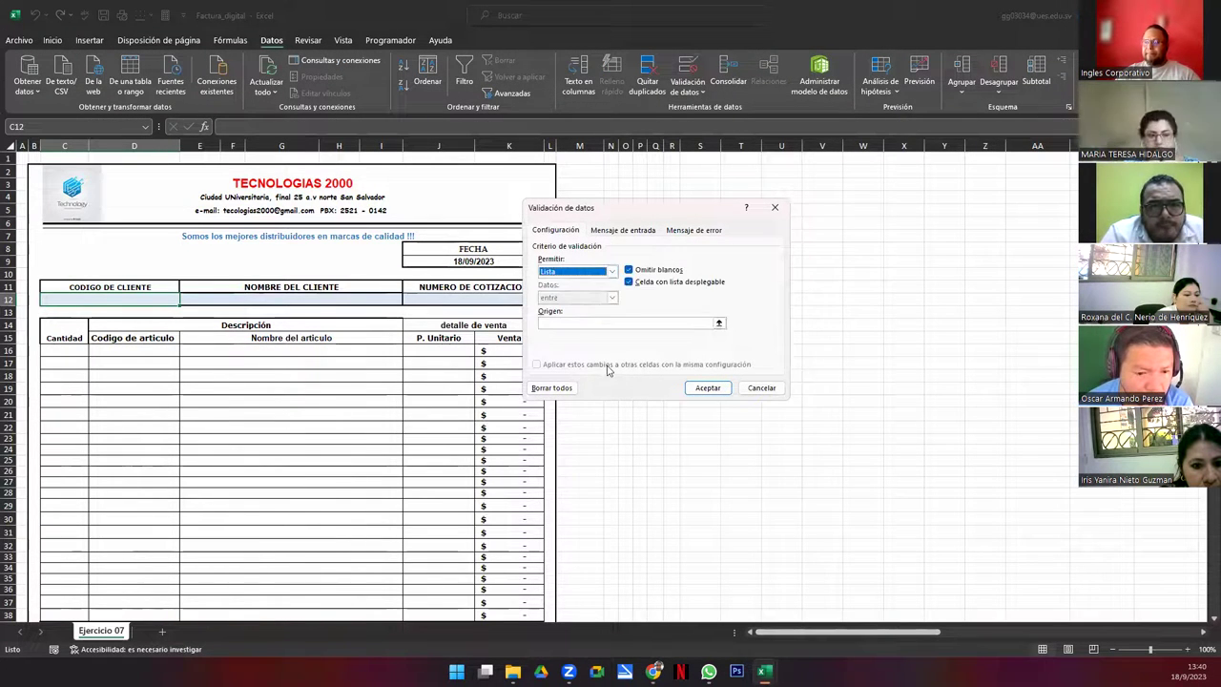
click(581, 321)
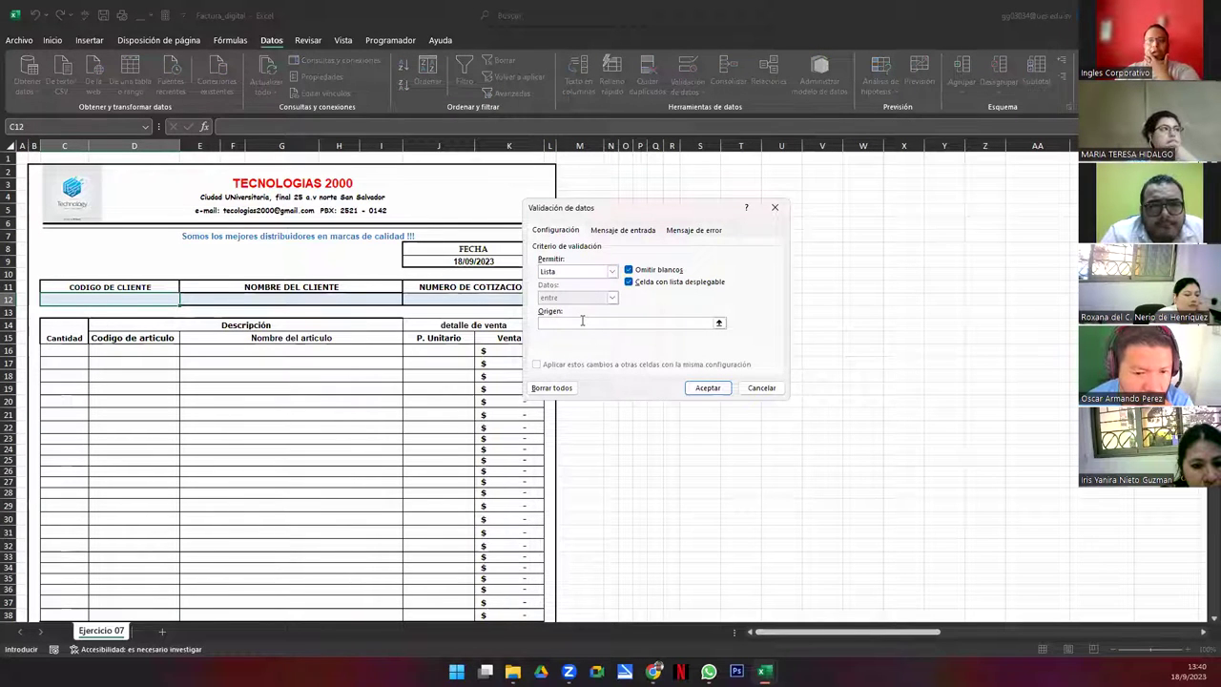
text(=)
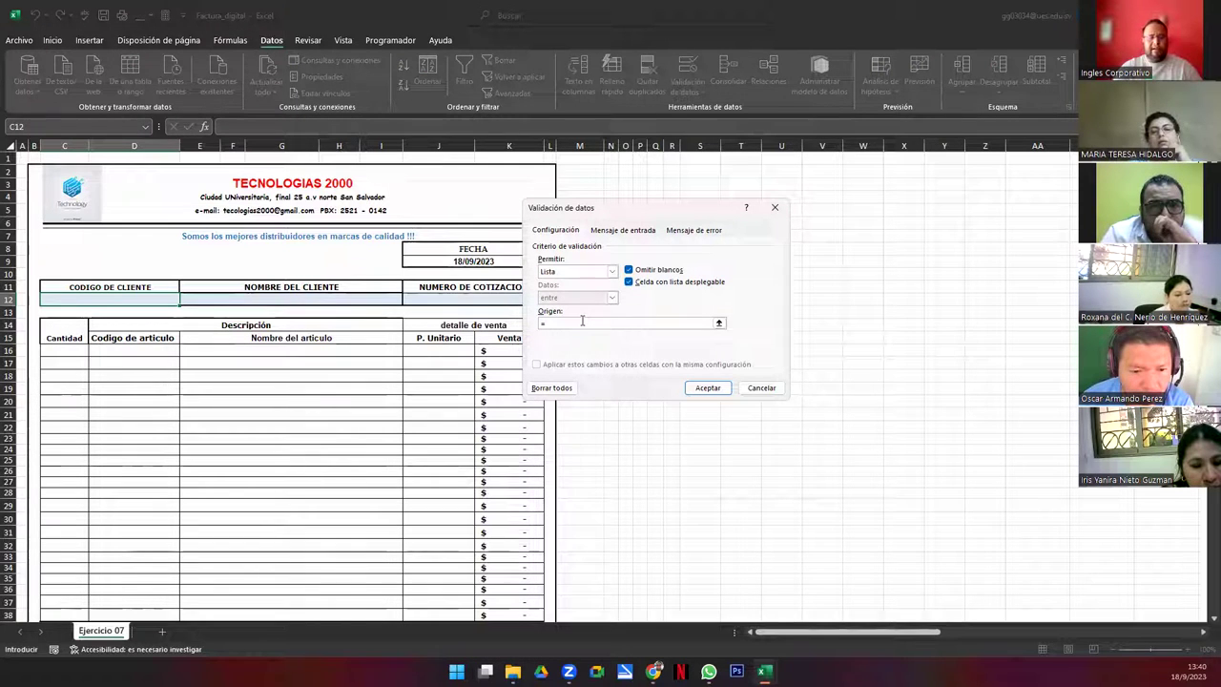
text(CODIGOCLIENTE)
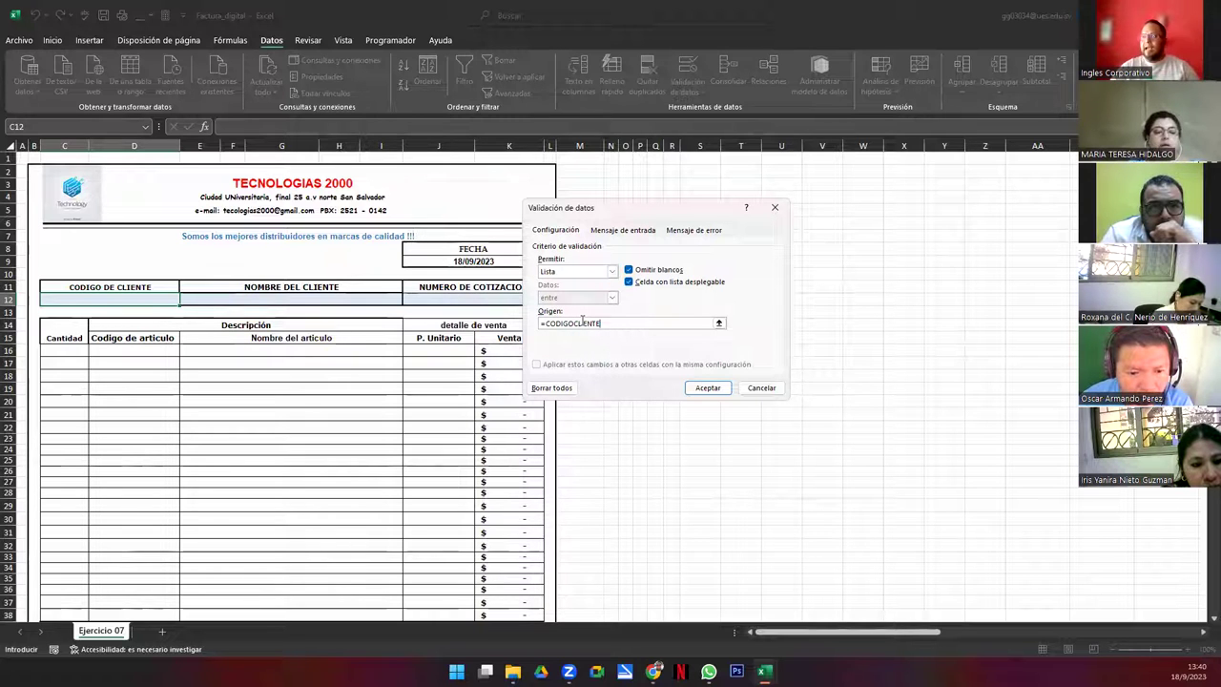
click(707, 387)
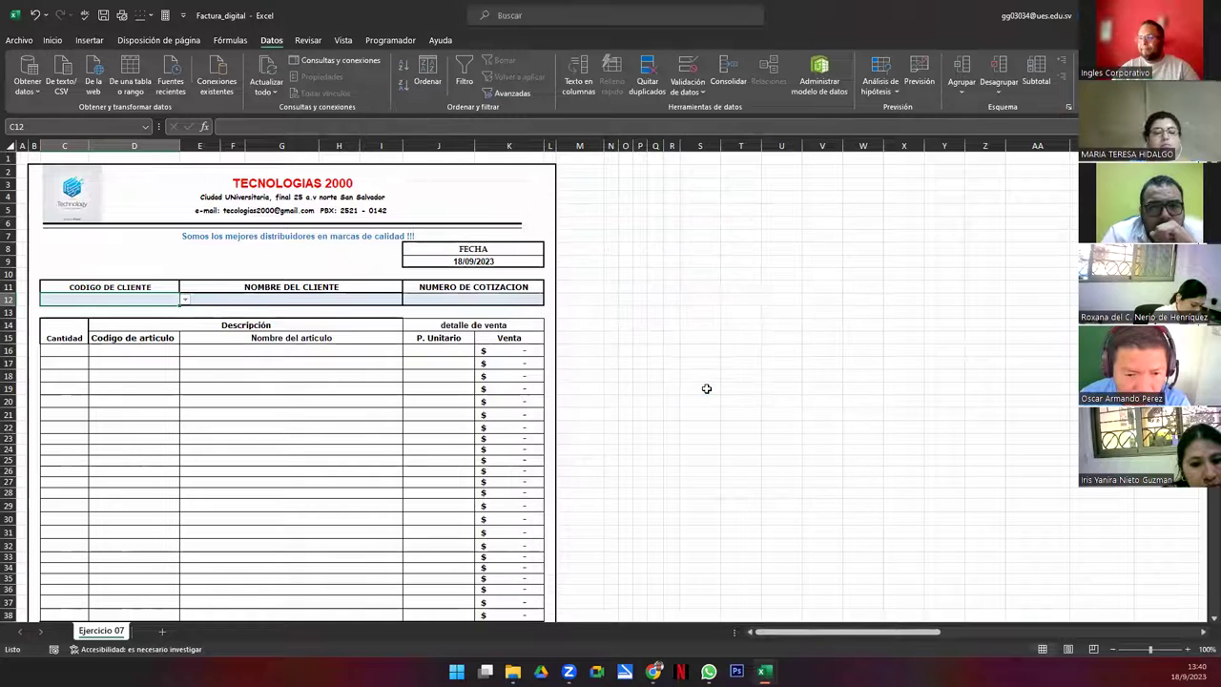
Try the dropdown in C12 by choosing client code C002, and set the cell to C014
click(185, 301)
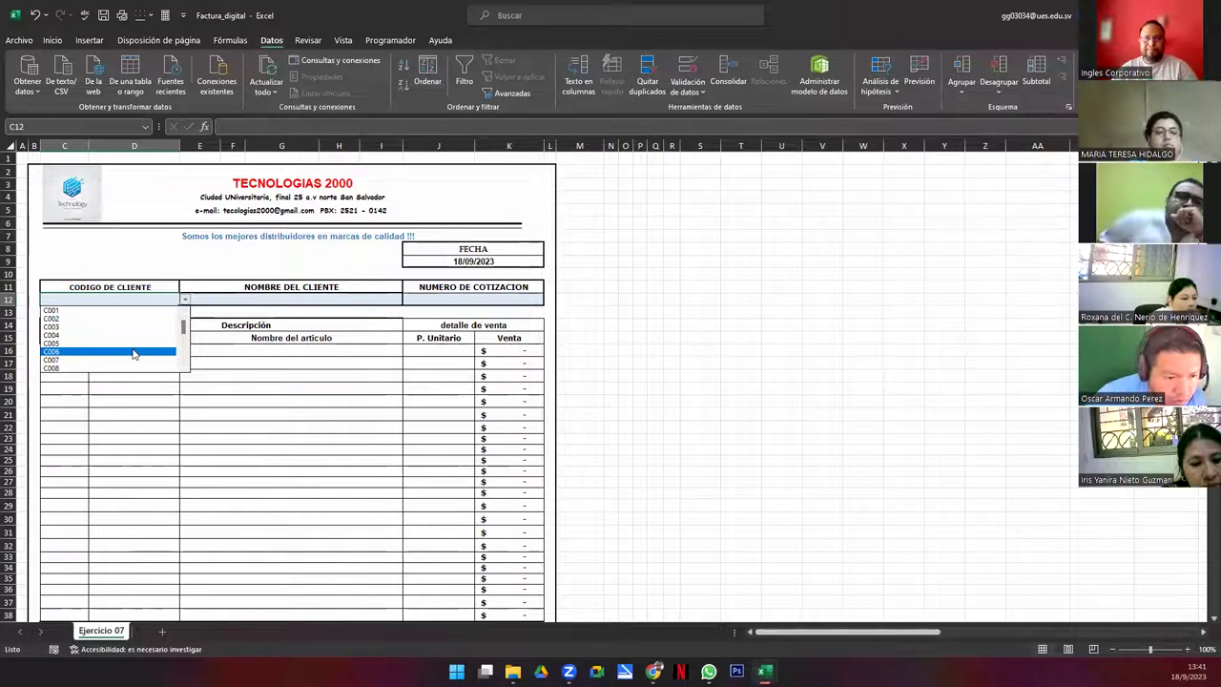
click(83, 323)
click(185, 301)
click(144, 357)
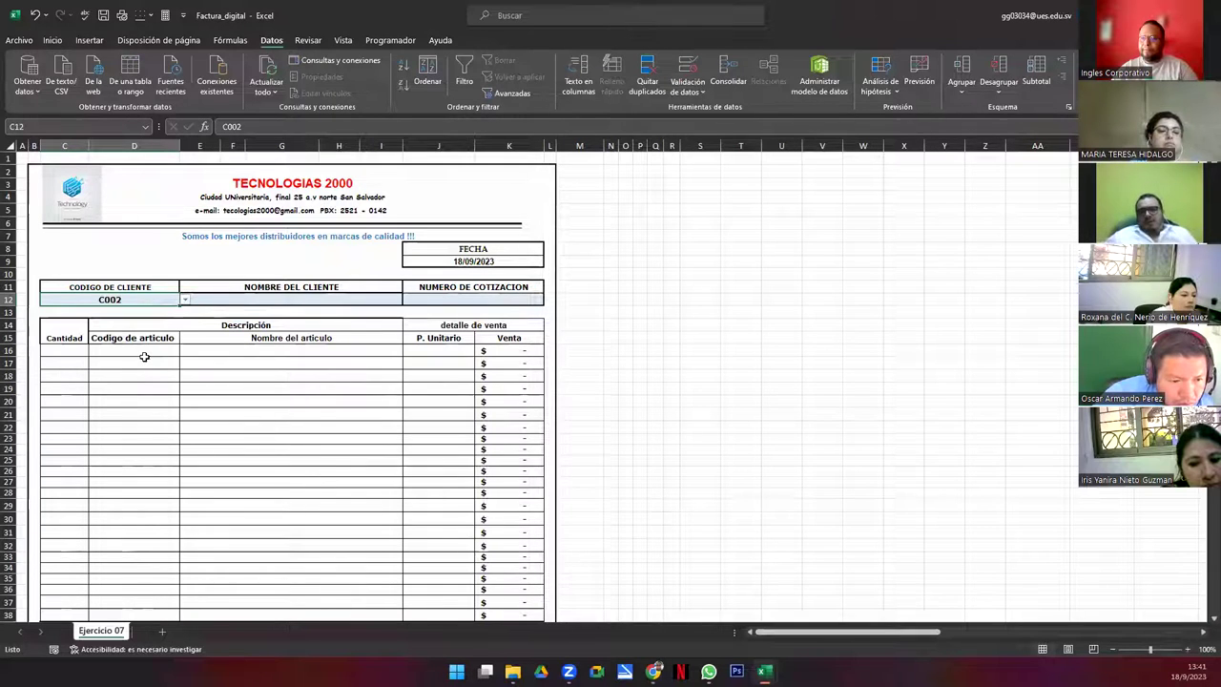
click(185, 301)
click(86, 360)
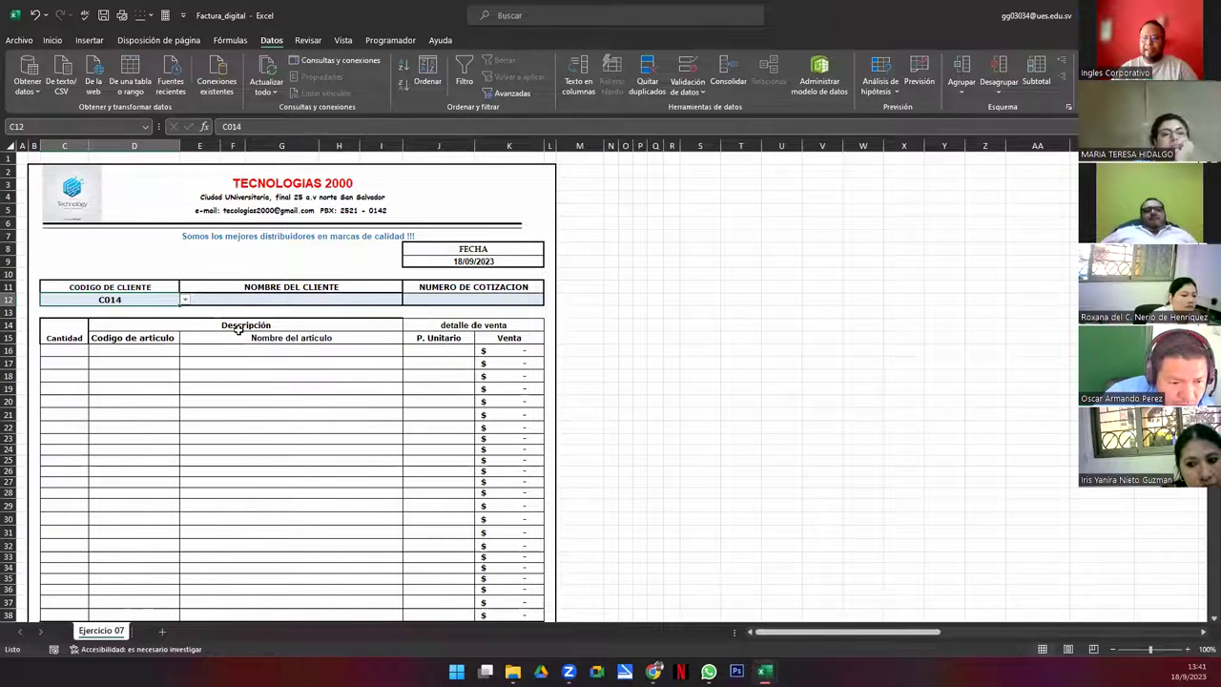
Add a column header in AK1 beside Sexo in the client table, using the Sexo header's formatting
click(365, 301)
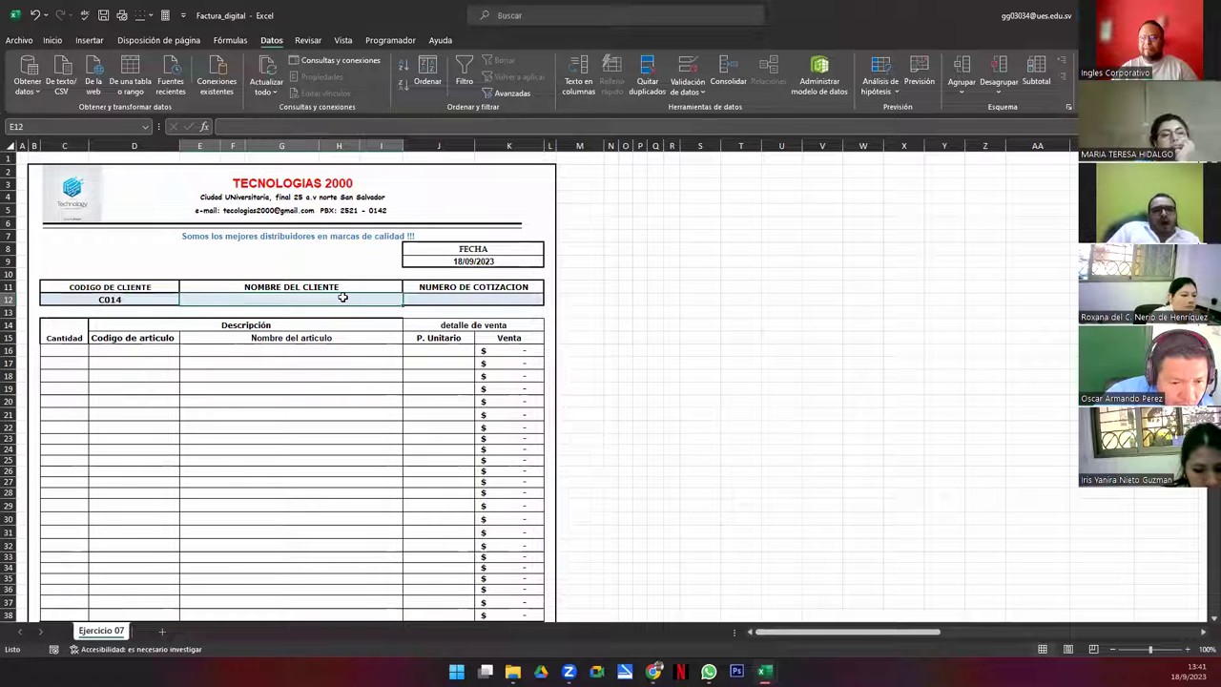
drag(807, 634, 938, 642)
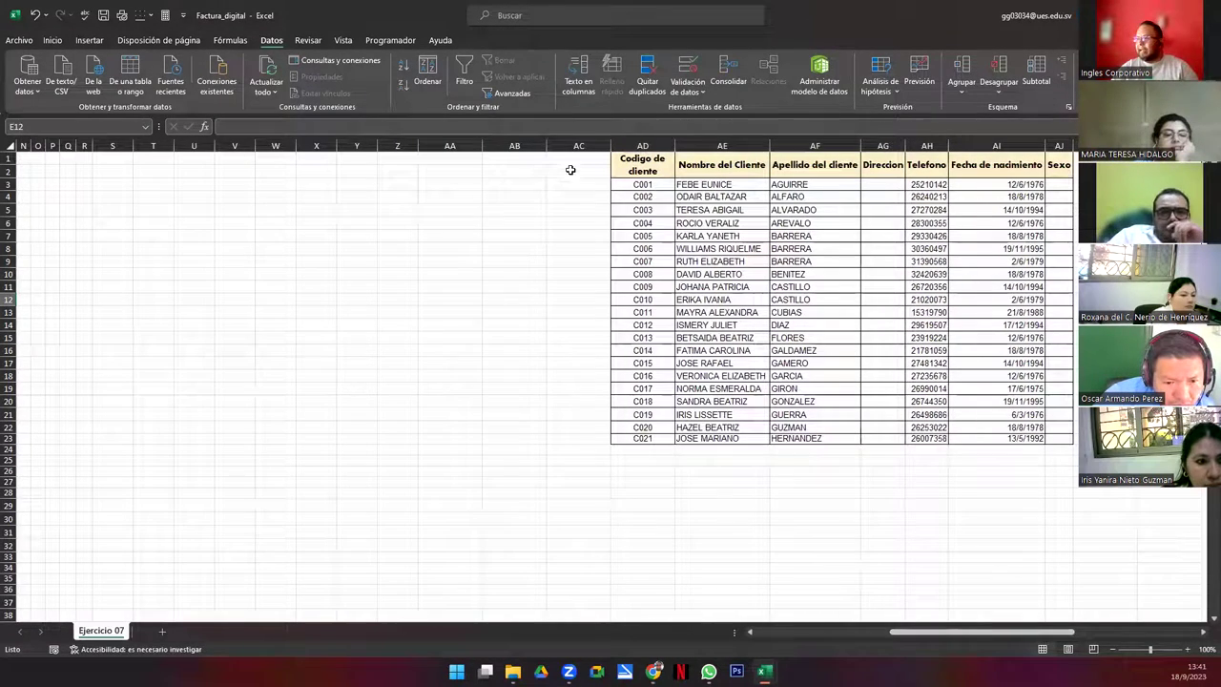
drag(595, 160, 597, 172)
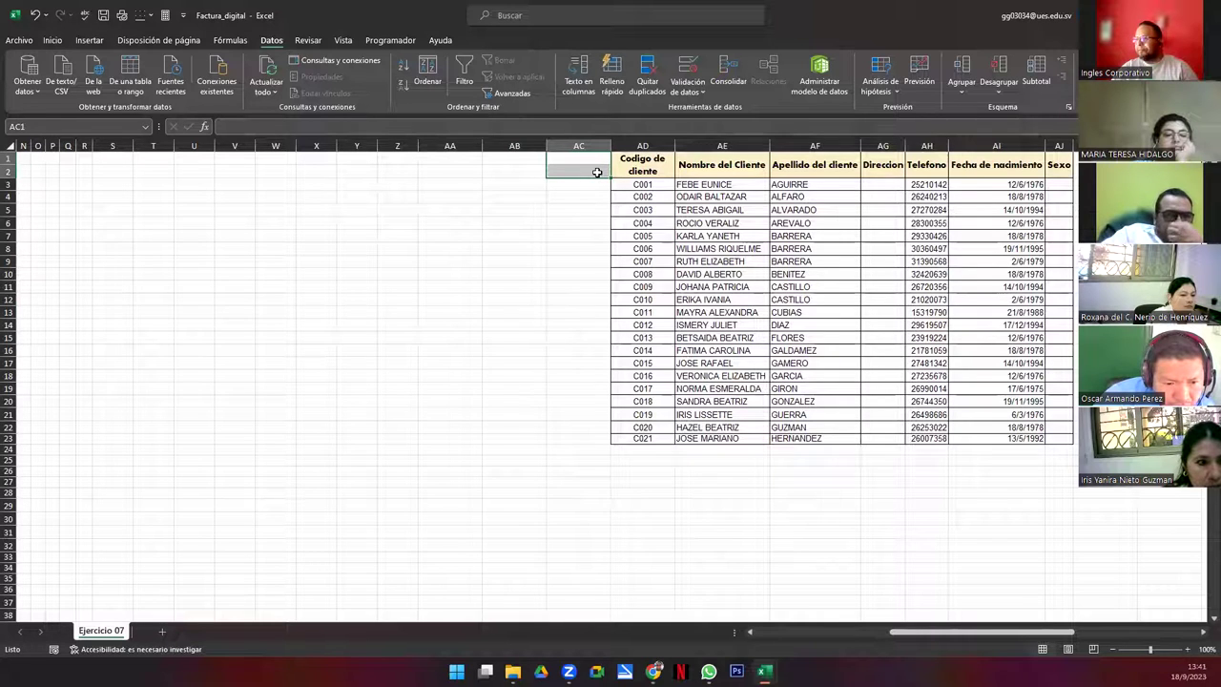
click(1076, 174)
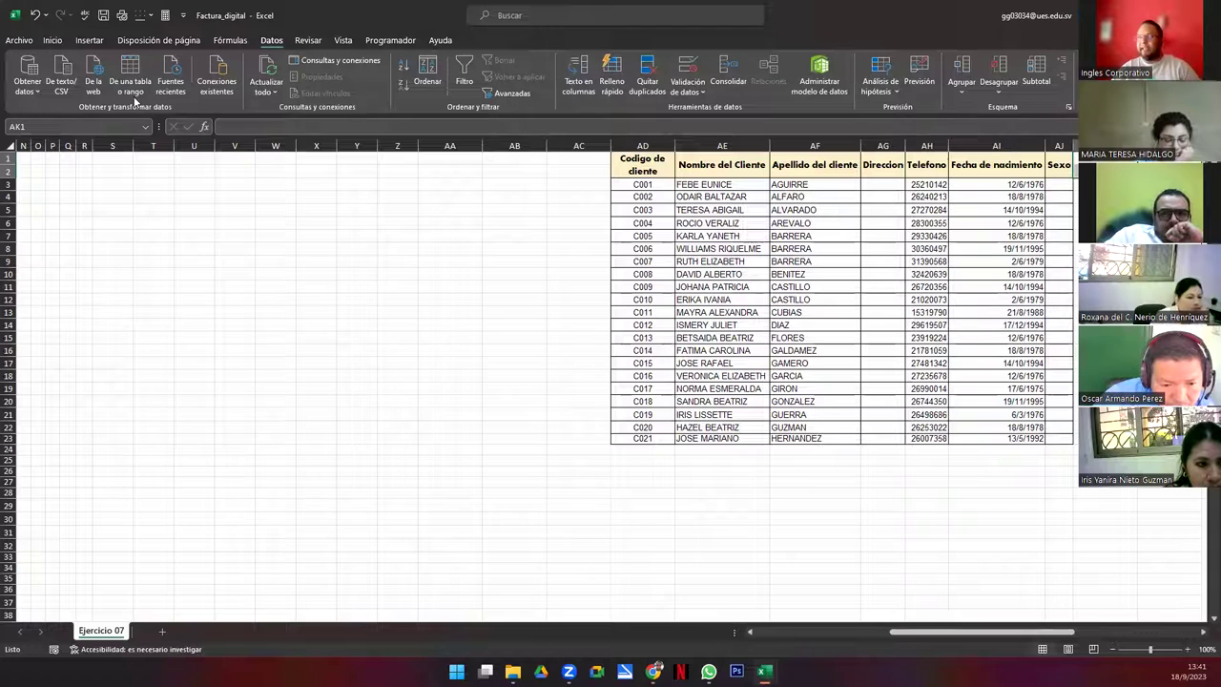
click(53, 40)
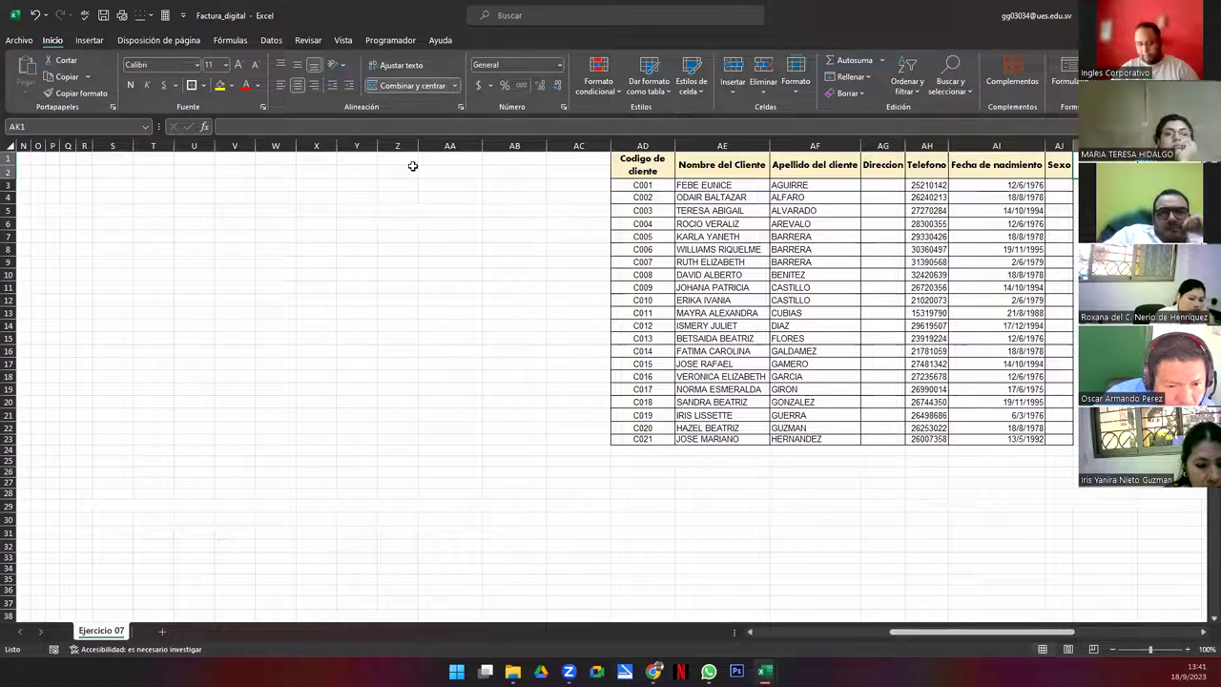
click(1065, 164)
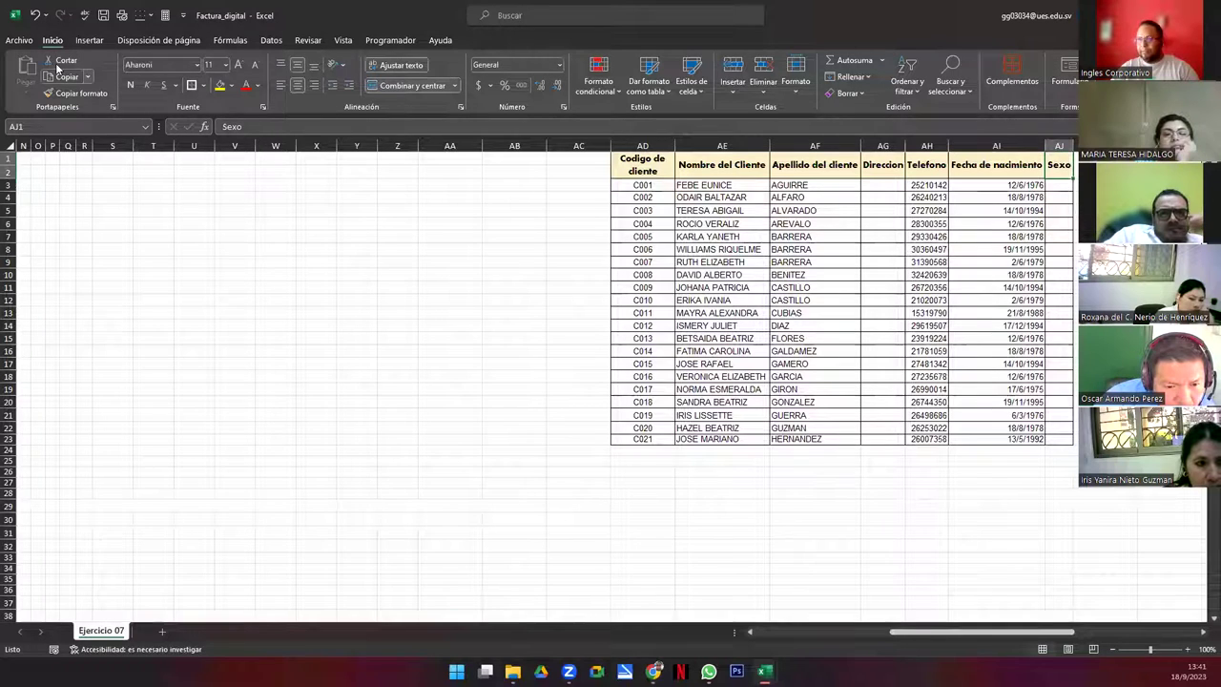
click(75, 92)
click(1076, 164)
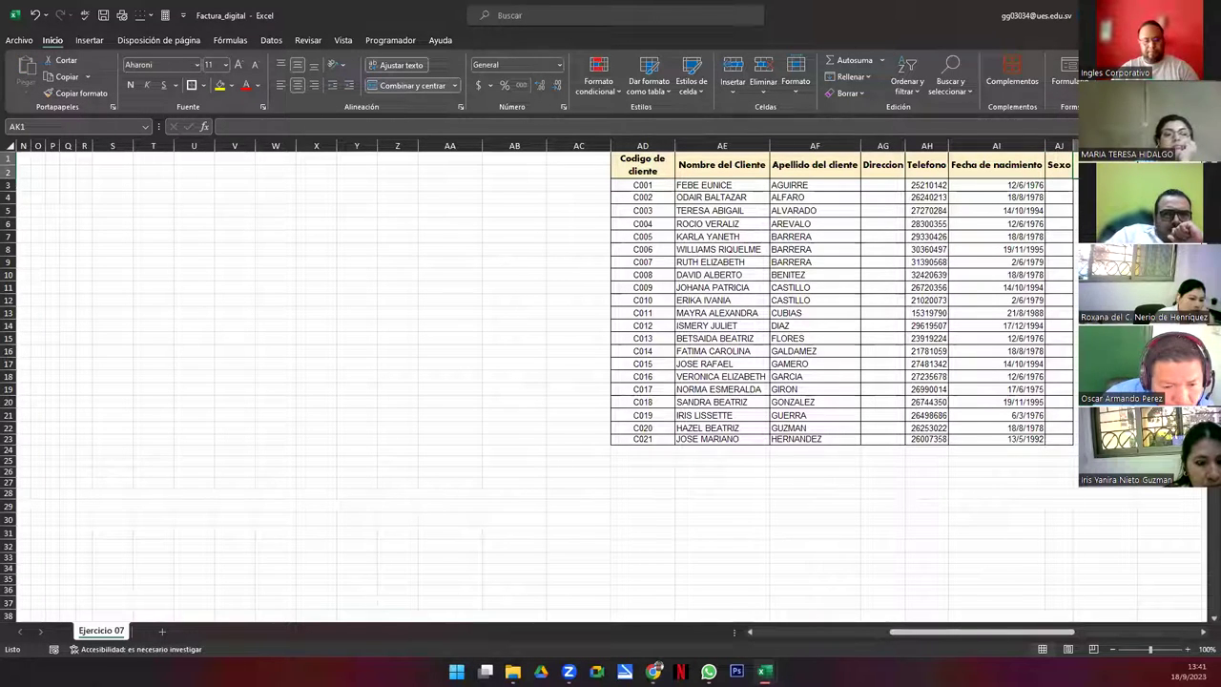
text(oR)
key(Return)
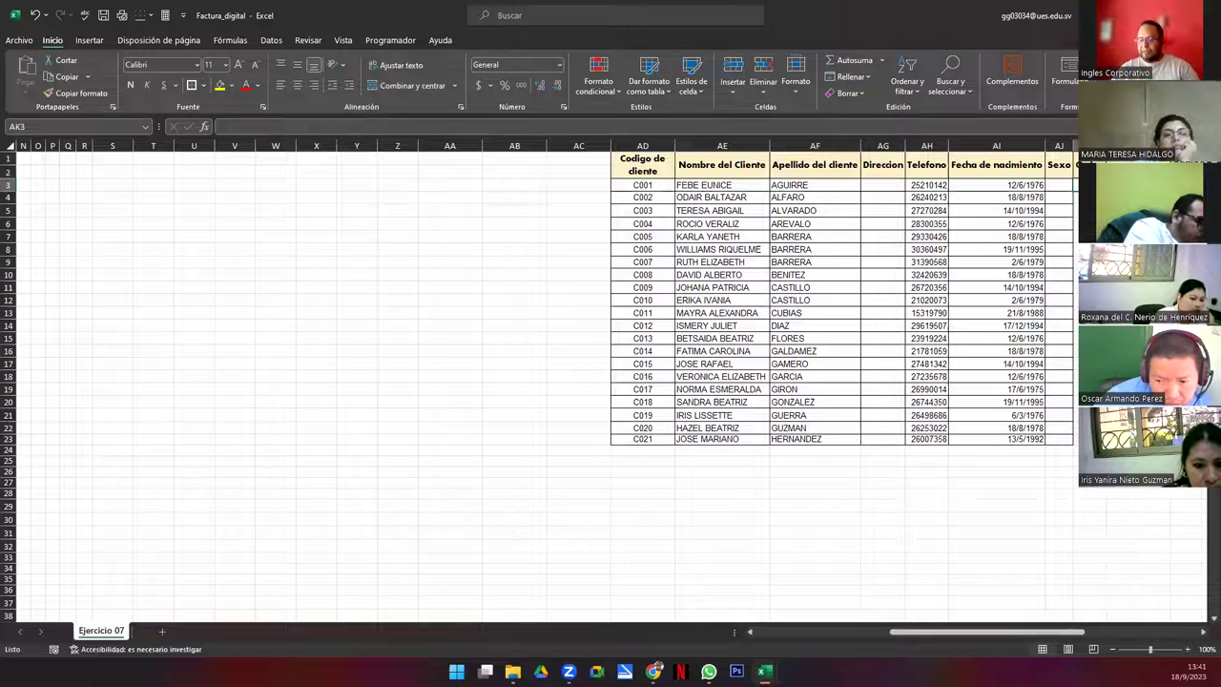
Number the client rows from 1 to 21 in AK3 to AK23
text(1)
key(ctrl+Return)
key(shift+Down)
drag(1076, 203, 1076, 443)
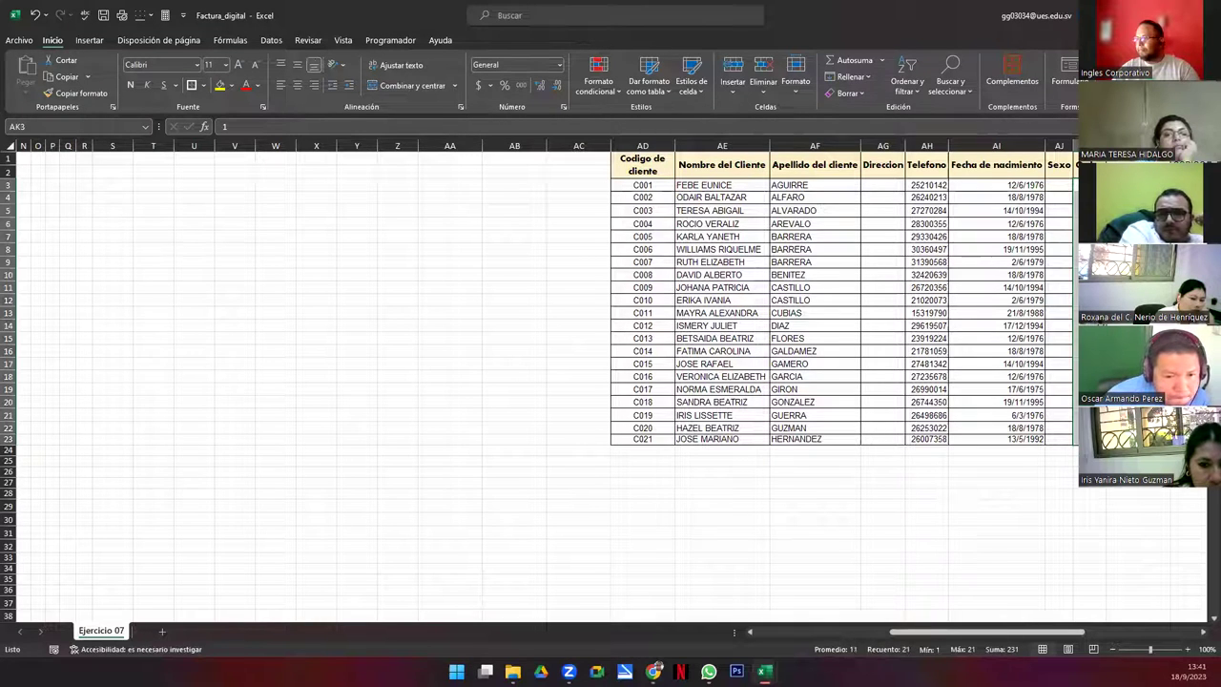
Apply all borders to the numbered cells AK3 to AK23
click(203, 86)
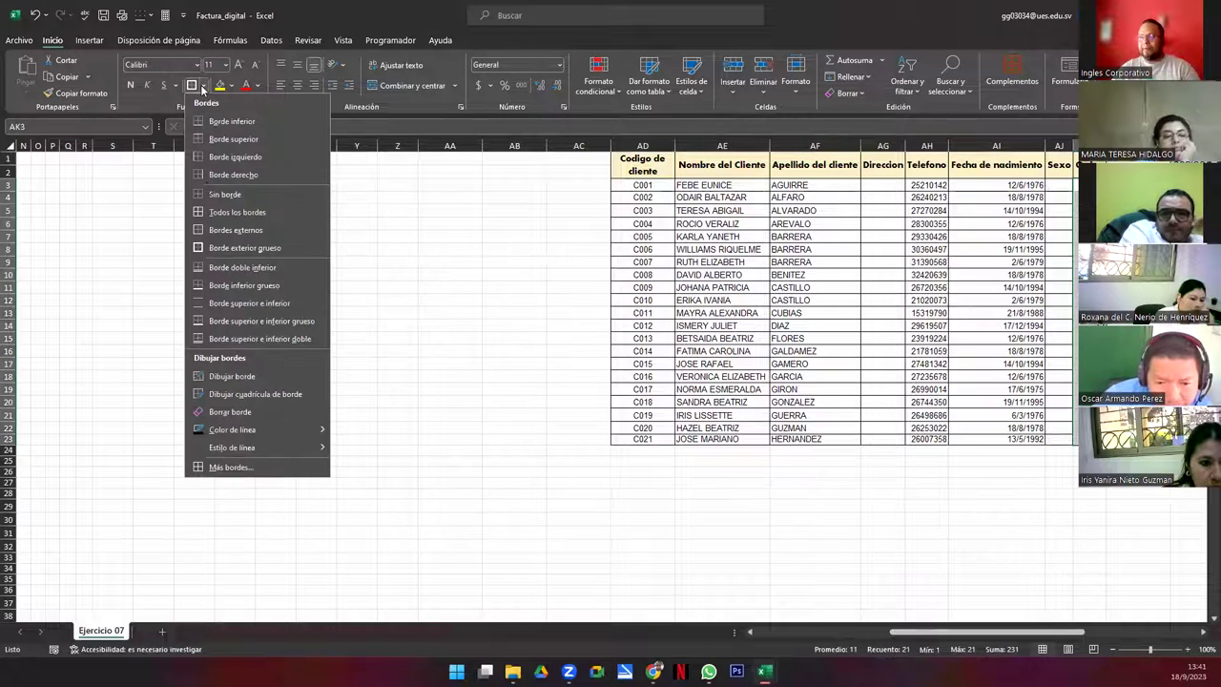
click(238, 211)
click(812, 349)
drag(1076, 185, 1075, 438)
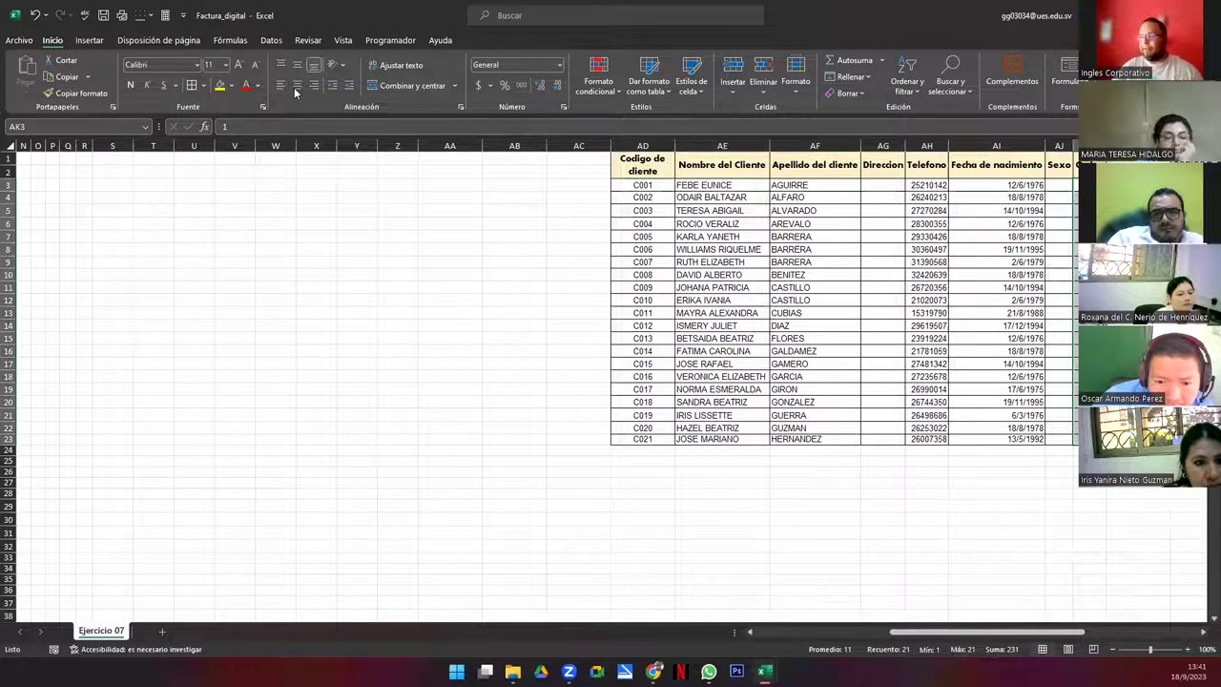
Start a BUSCARV formula in the client name cell E12 with client code cell C12 as the lookup value
drag(898, 632, 762, 631)
click(279, 303)
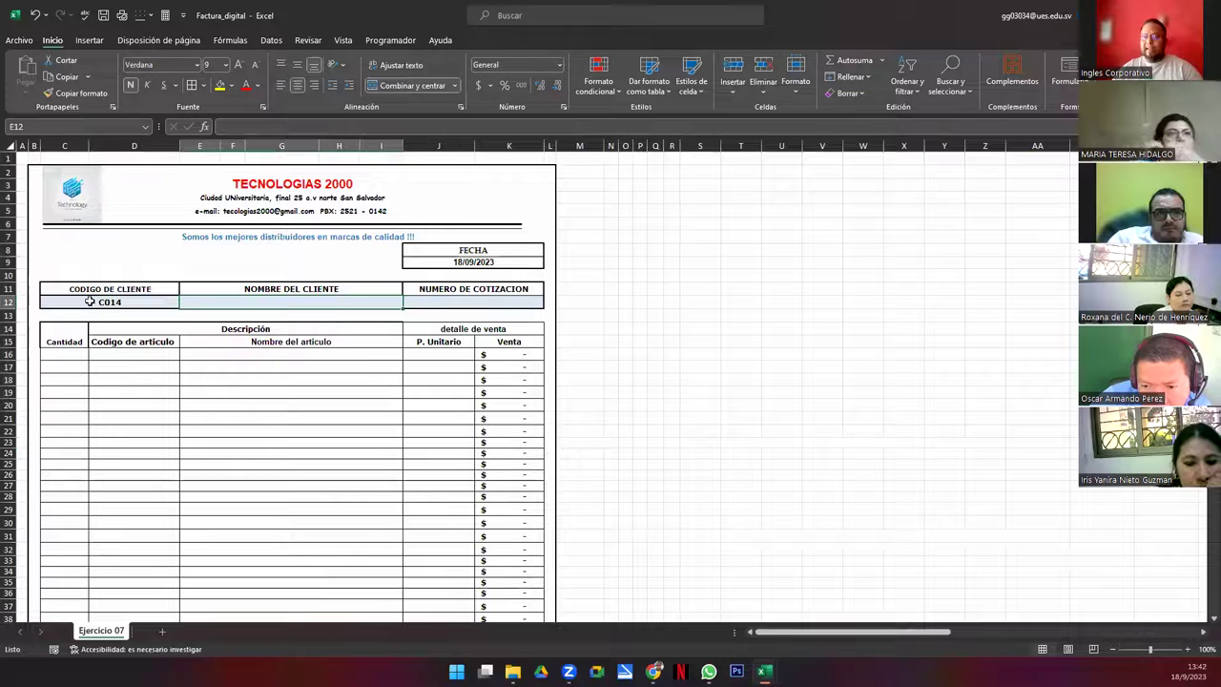
click(89, 302)
drag(292, 299, 338, 300)
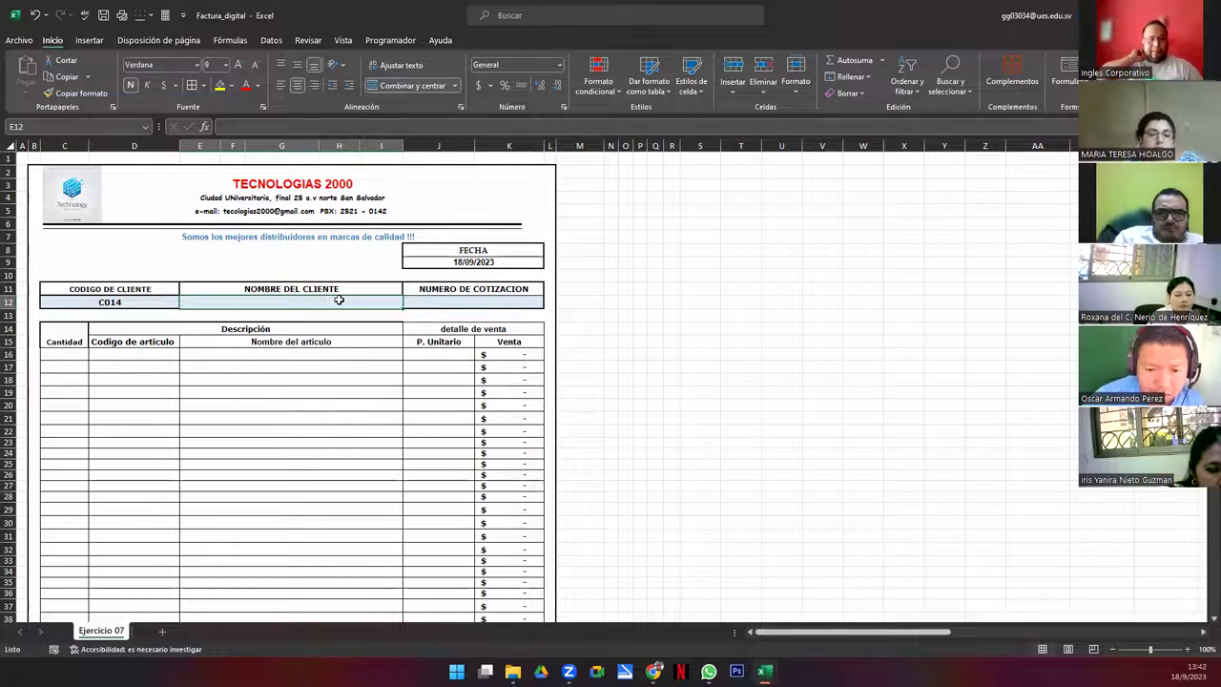
text(=)
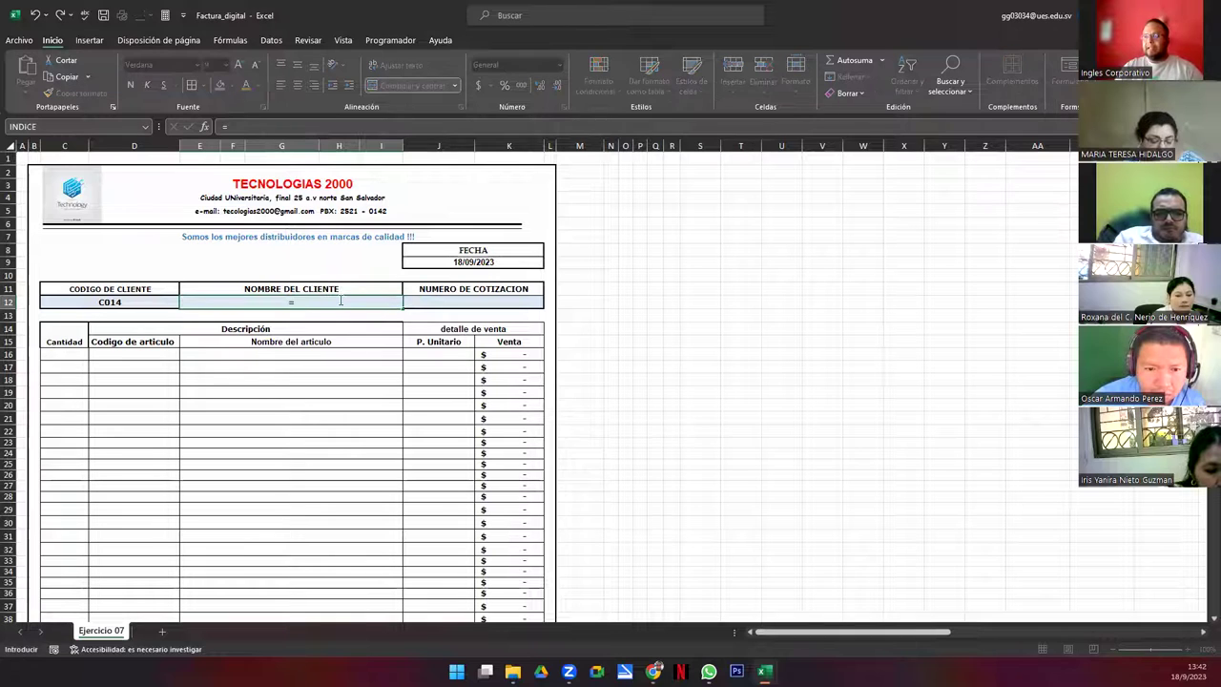
text(busca)
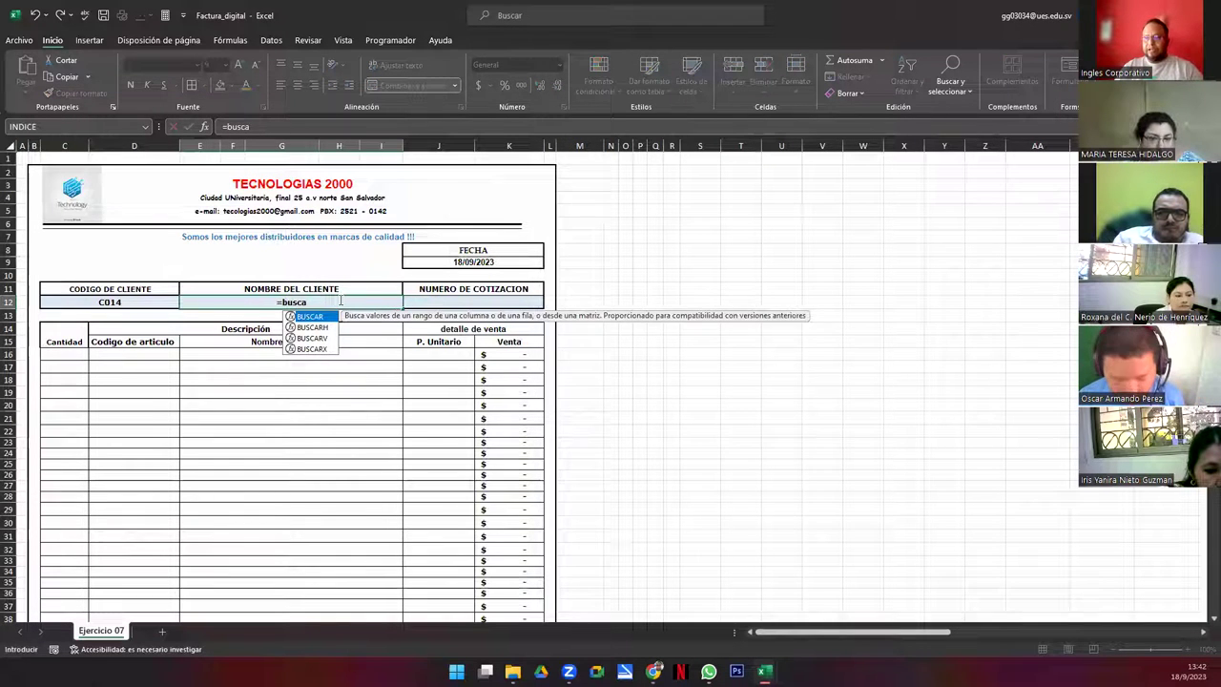
key(Tab)
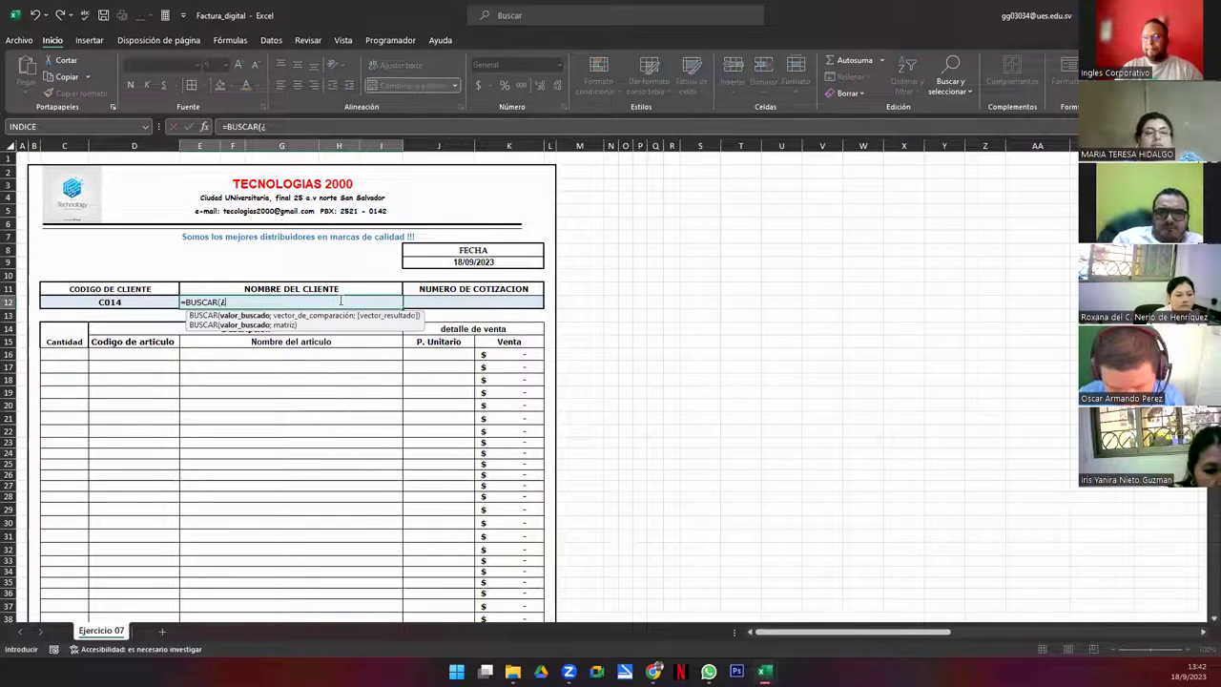
key(BackSpace)
key(BackSpace)
key(Down)
key(Down)
key(Tab)
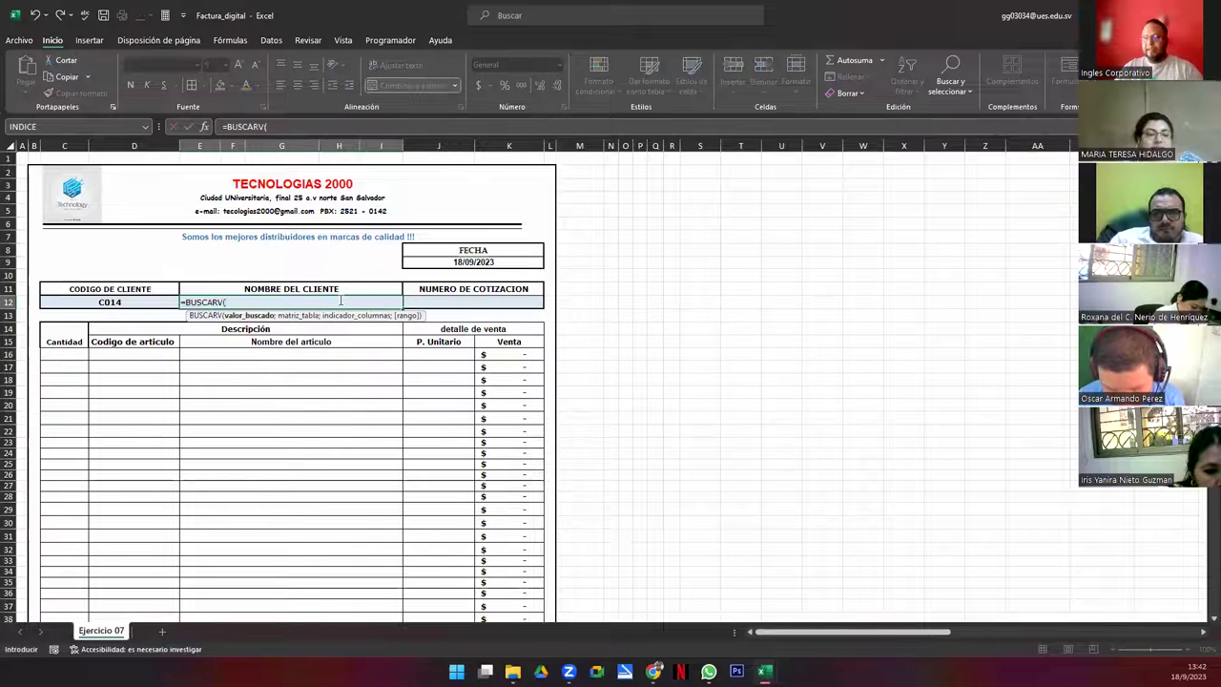
click(123, 302)
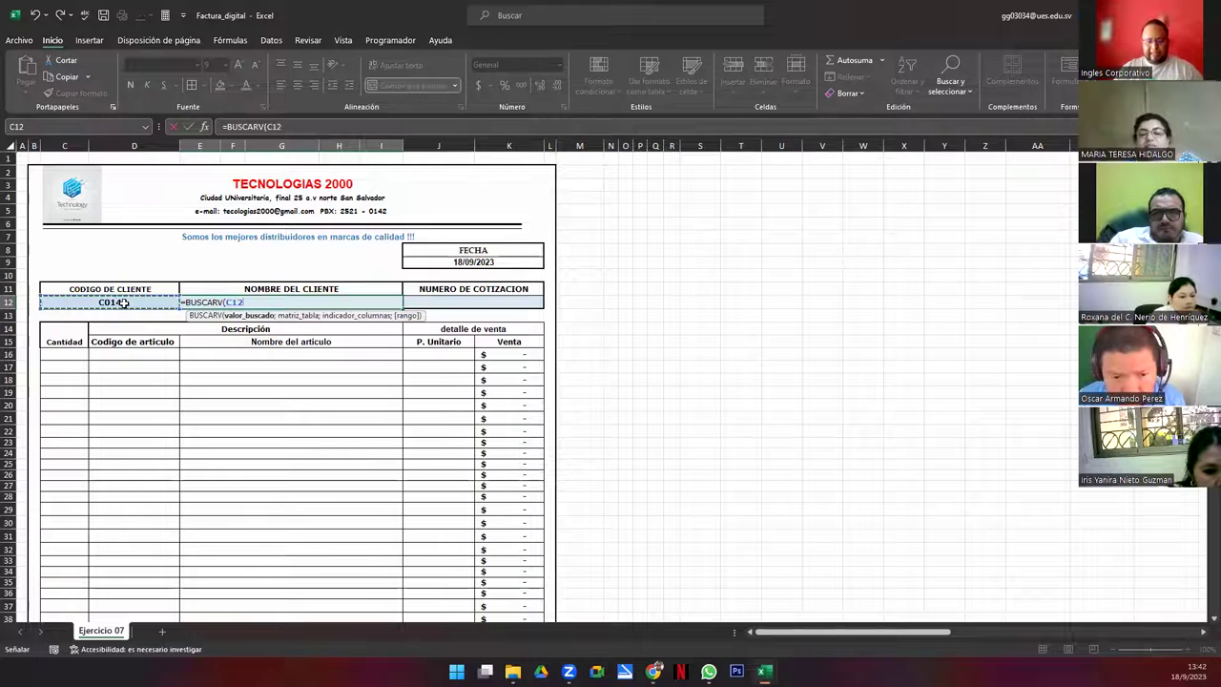
text(;)
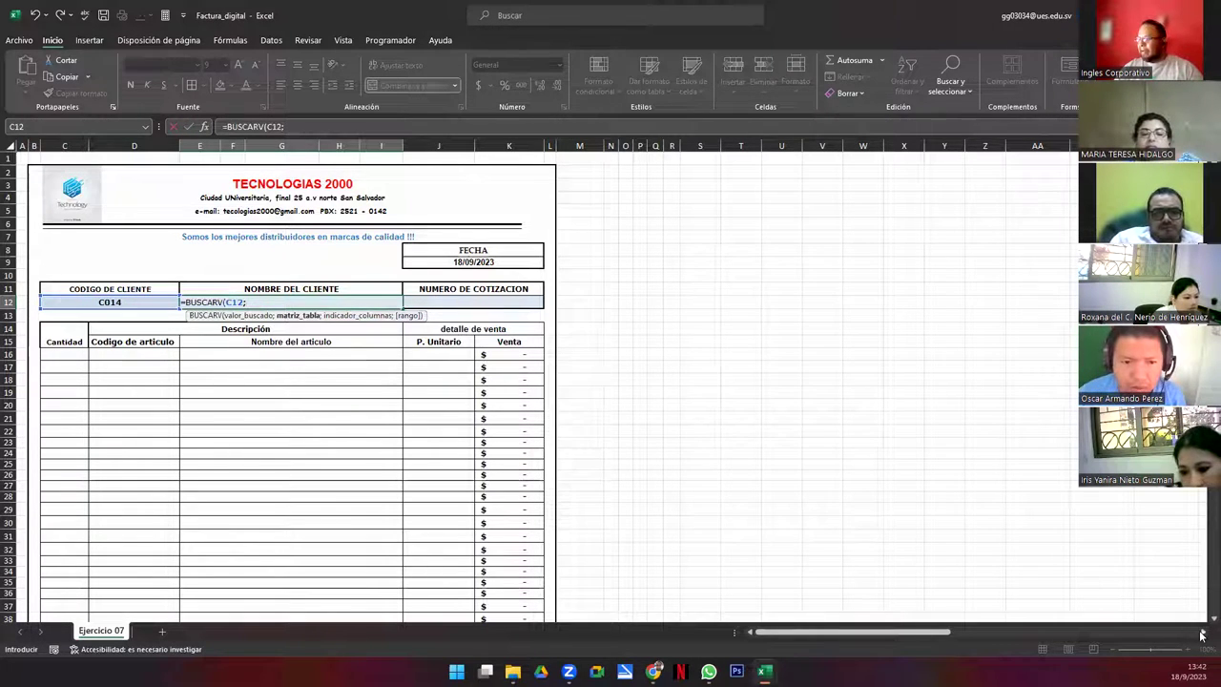
Set the client table AD1:AK23 as the lookup range of the BUSCARV formula in E12
scroll(1201, 634, right, 8)
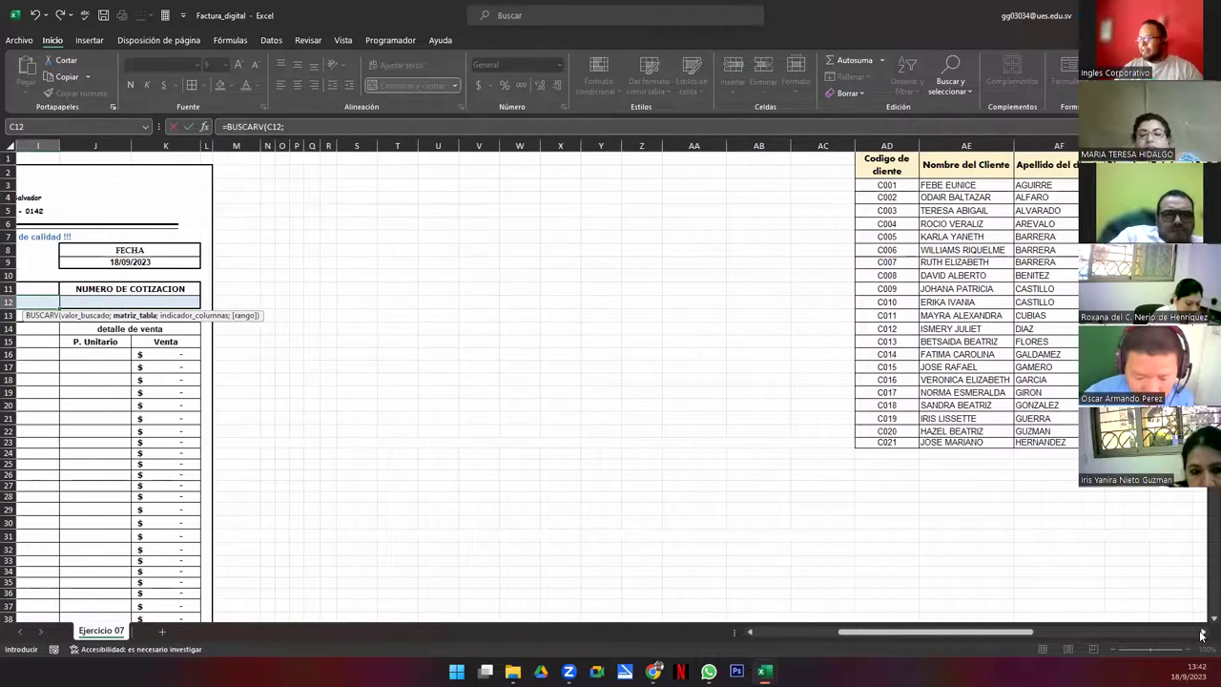
scroll(1201, 634, right, 4)
drag(692, 152, 1097, 443)
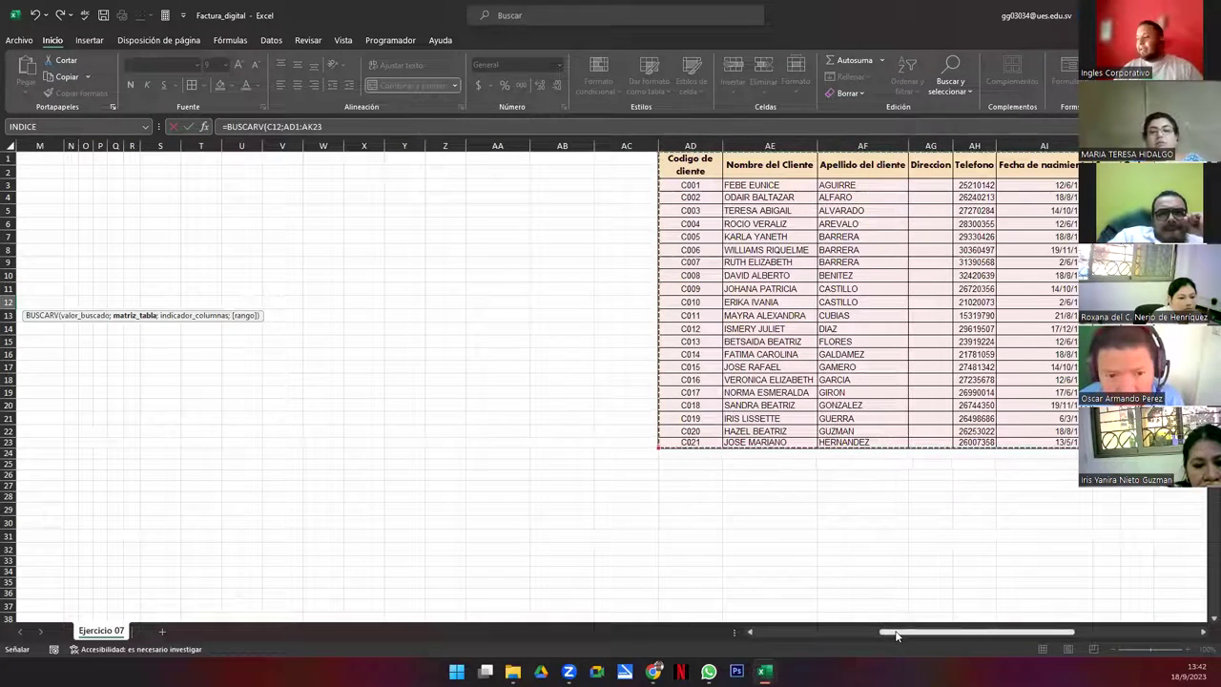
drag(897, 636, 767, 635)
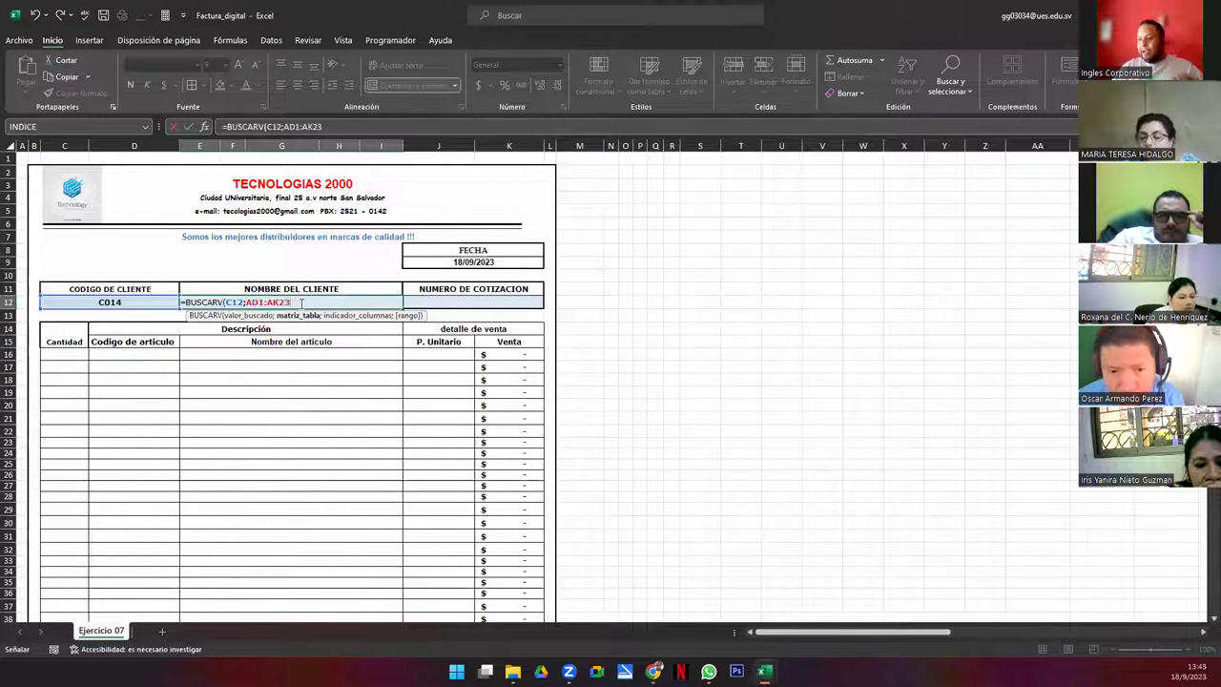
Complete the BUSCARV formula in E12 with column index 2 and exact match FALSO
text(;)
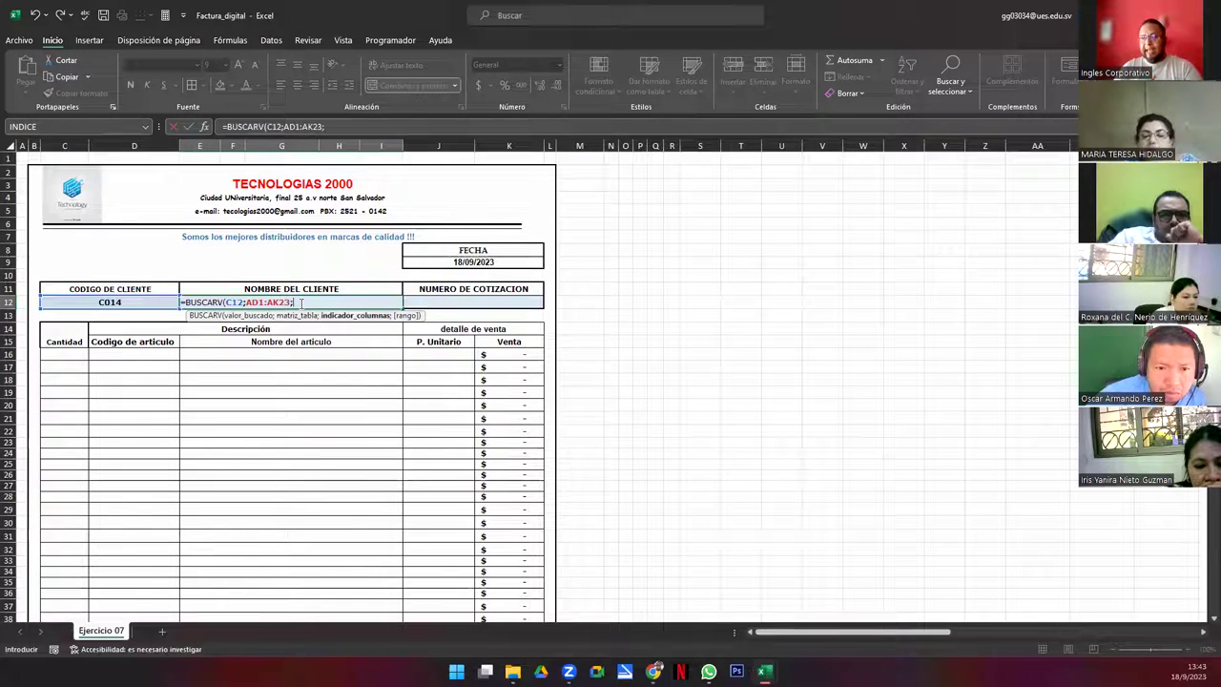
text(2)
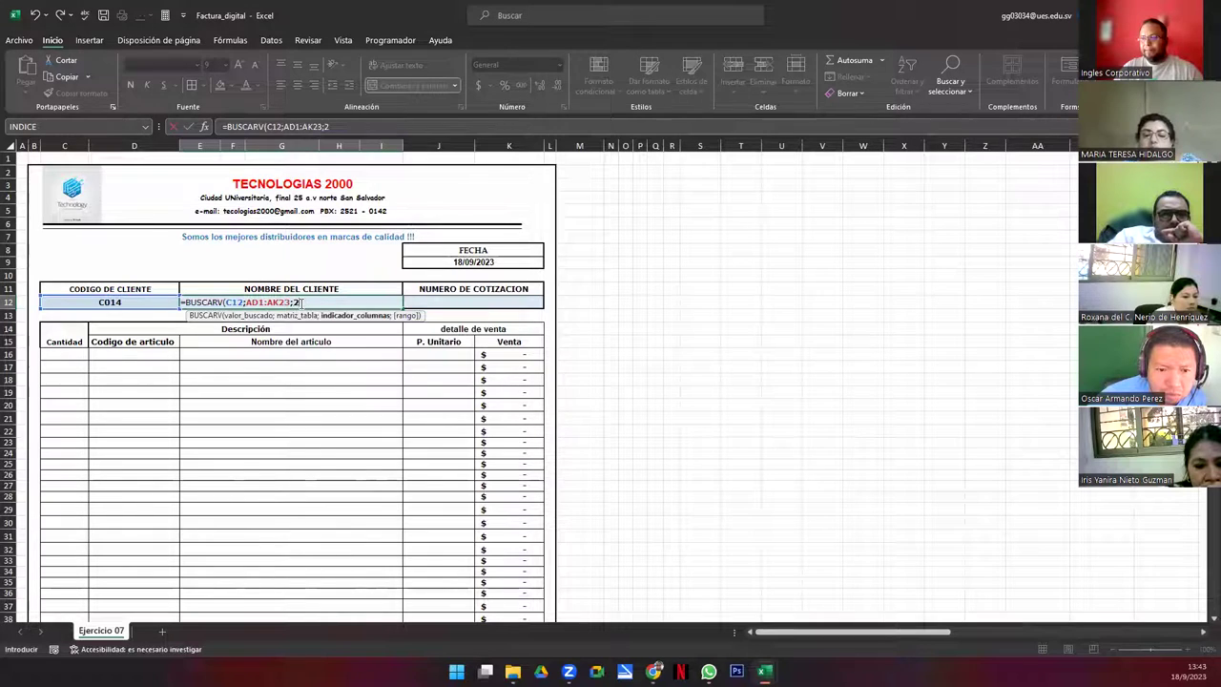
text(;)
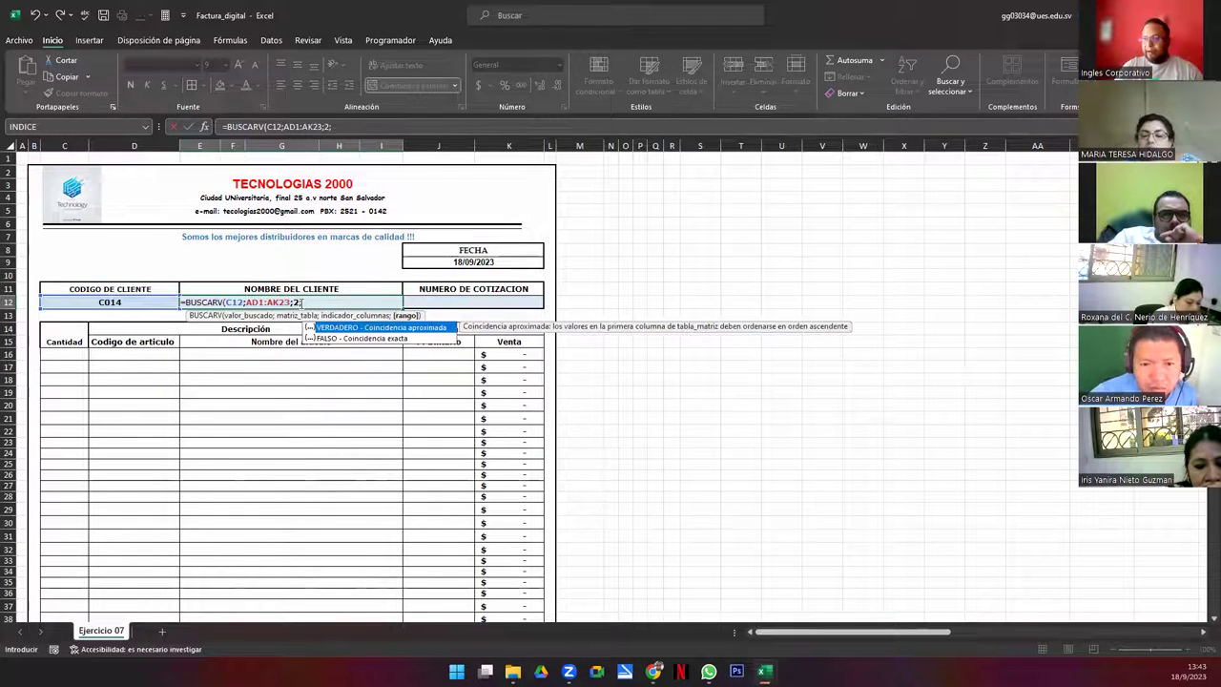
key(Down)
key(Tab)
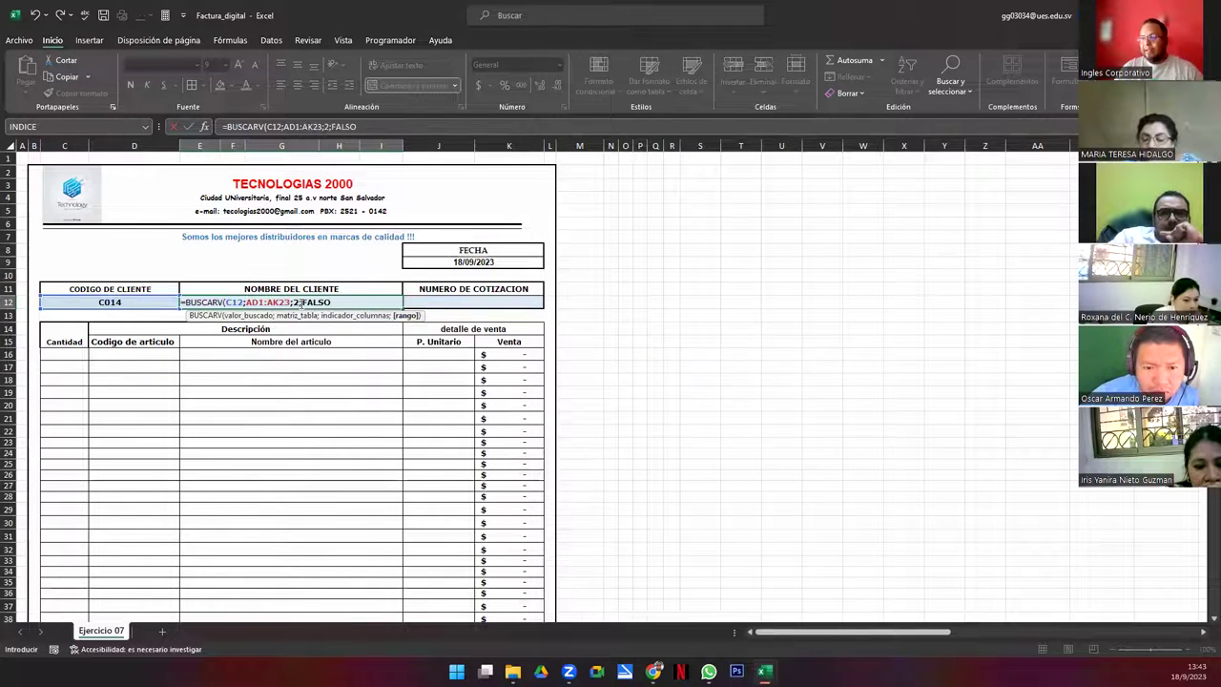
text())
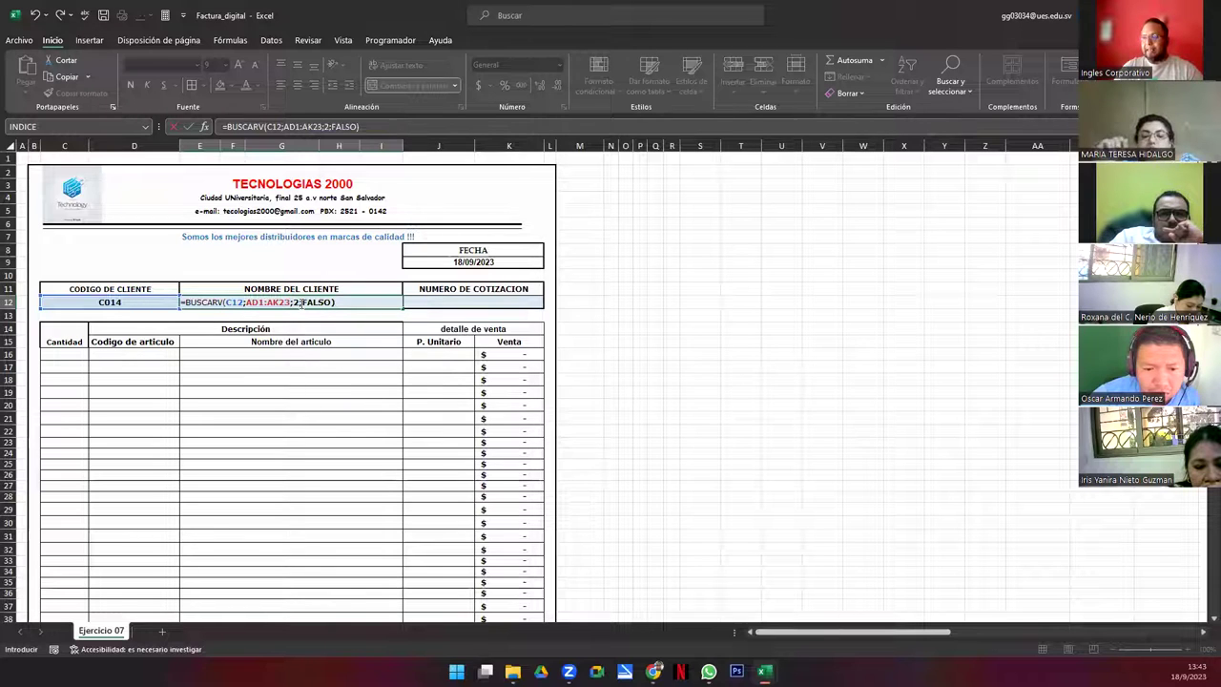
key(ctrl+Return)
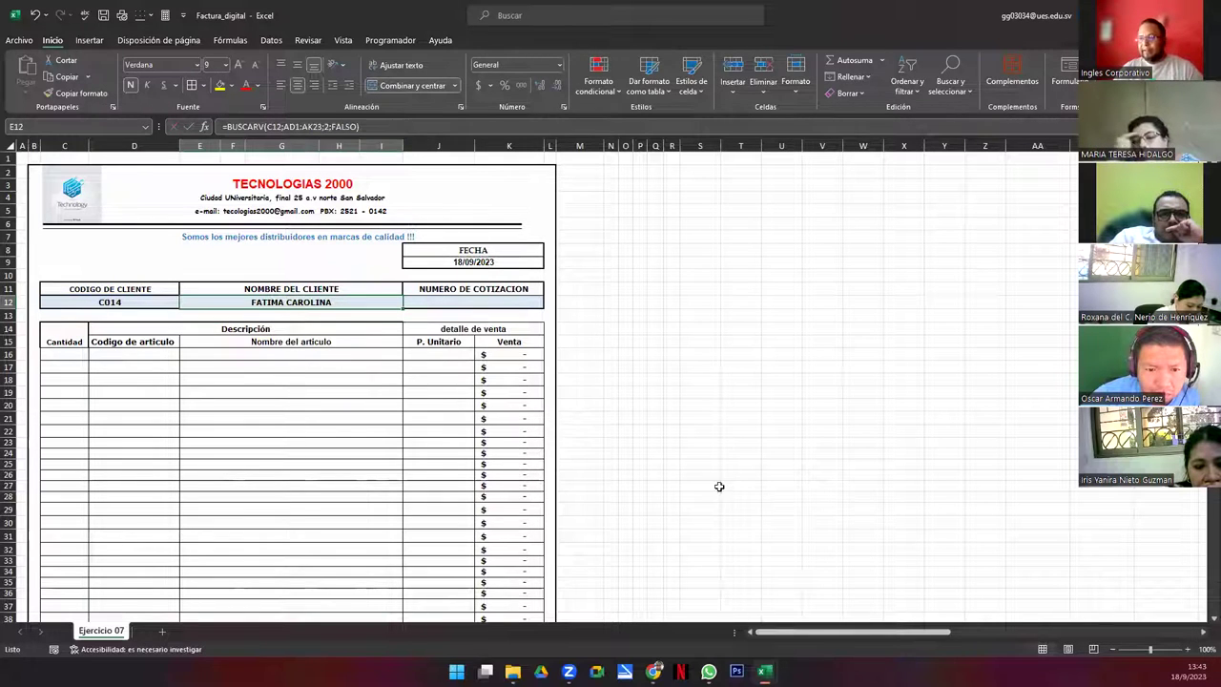
drag(844, 633, 839, 630)
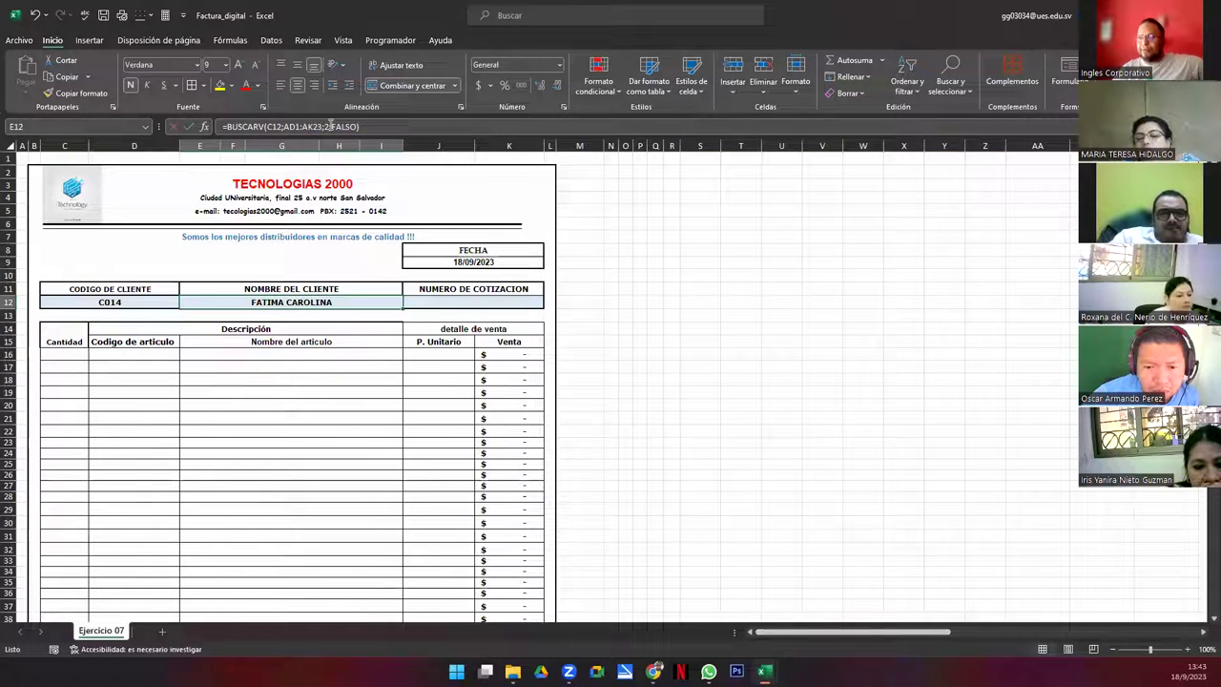
Try 2,3 as the column index of the BUSCARV formula in E12 and remove the addition again
key(F2)
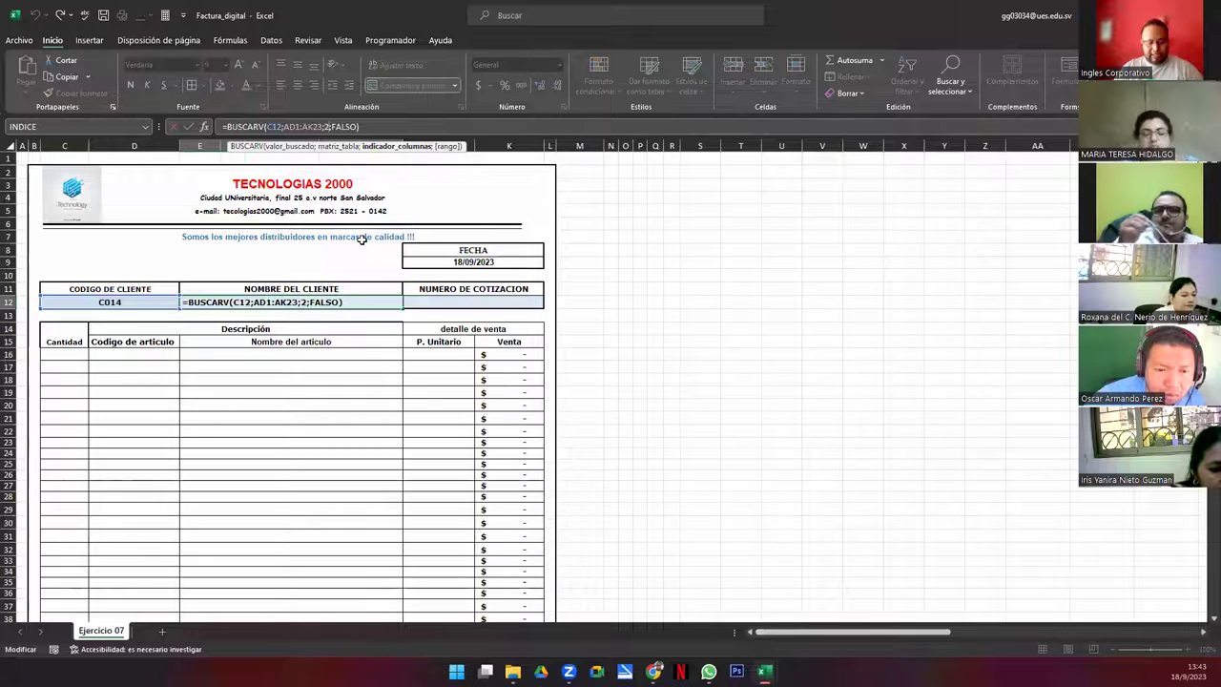
text(,3)
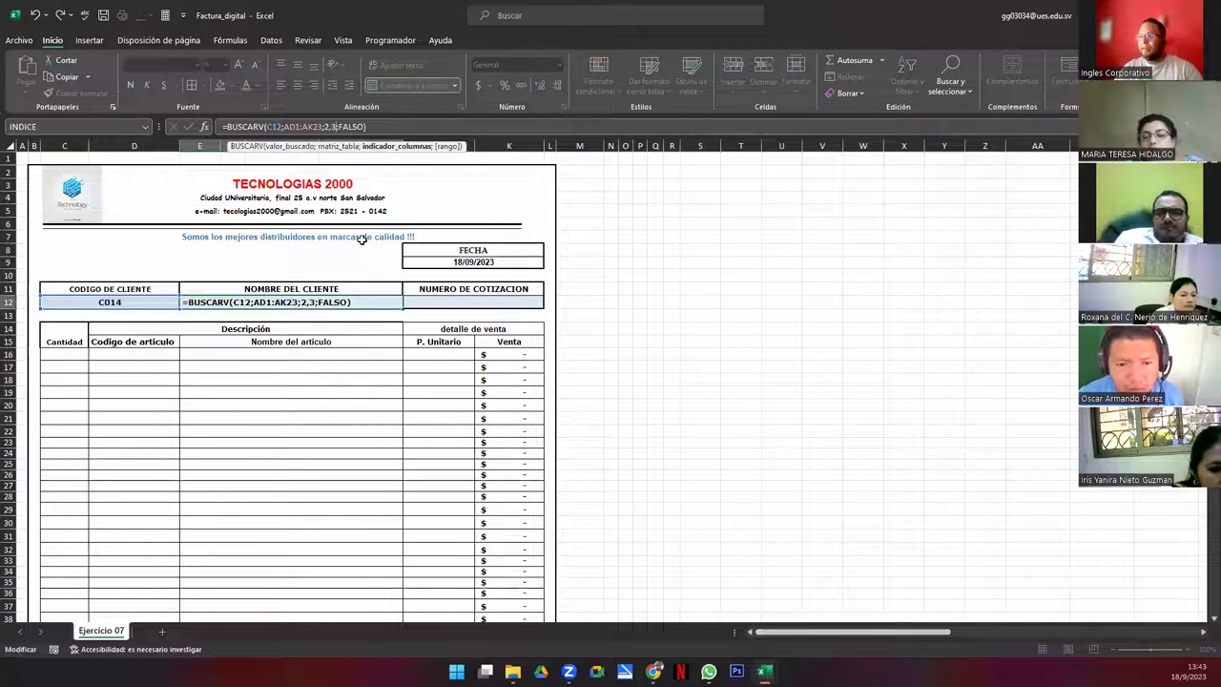
key(Return)
key(Return)
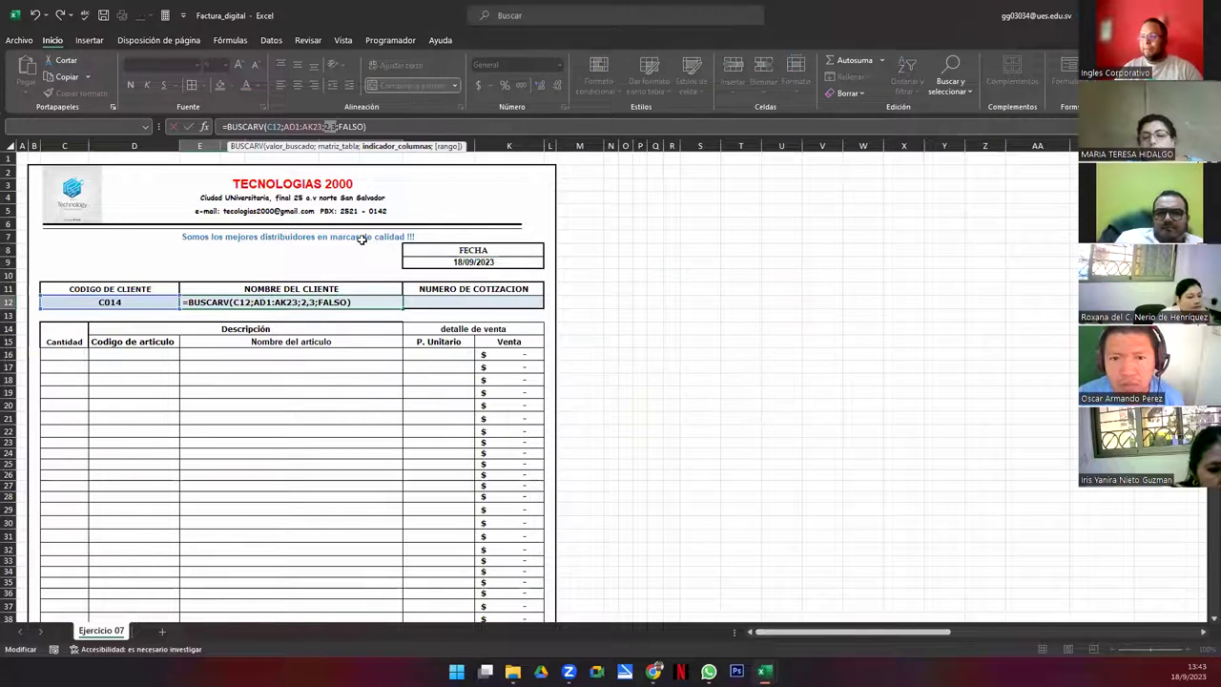
click(320, 319)
key(BackSpace)
key(BackSpace)
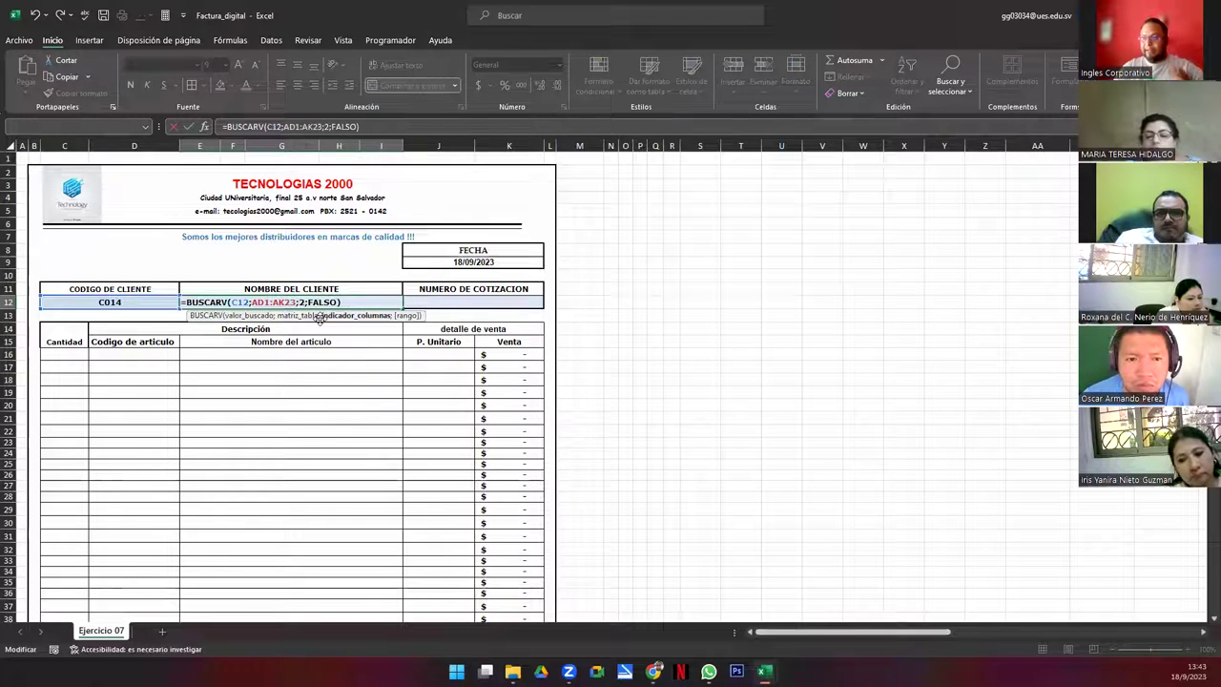
Wrap the lookup in E12 in CONCAT and add BUSCARV(C12;AD1:AK23;3;FALSO) as its second text
key(End)
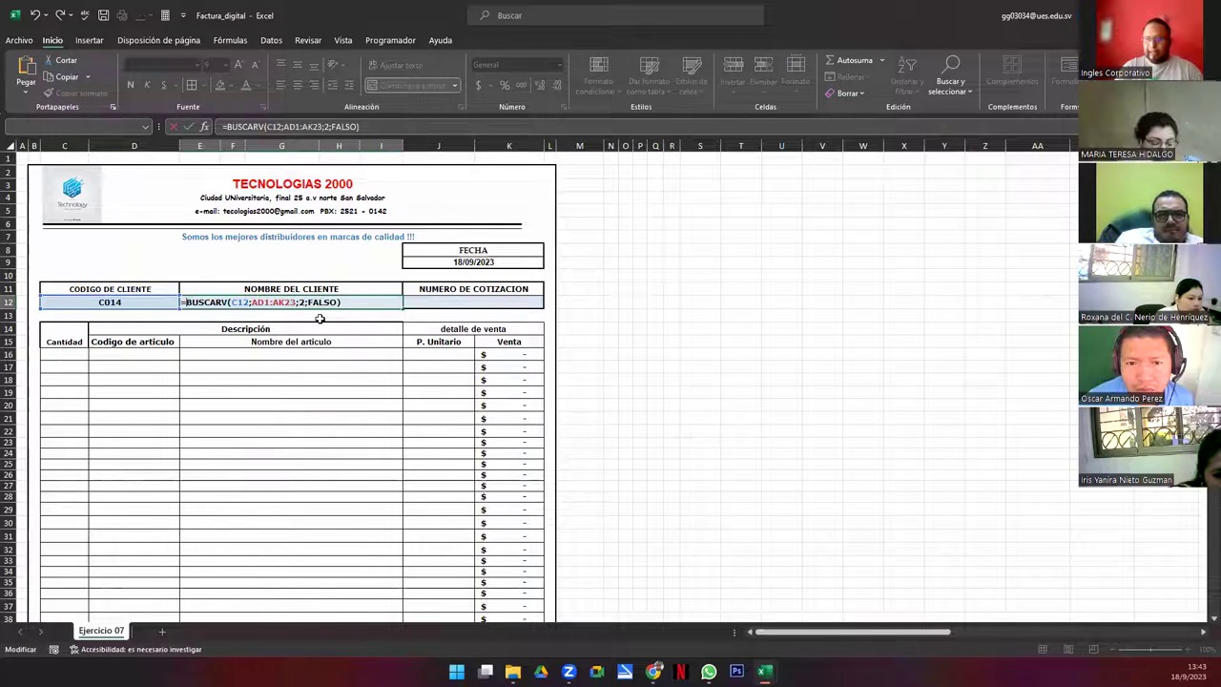
text(CONCAT()
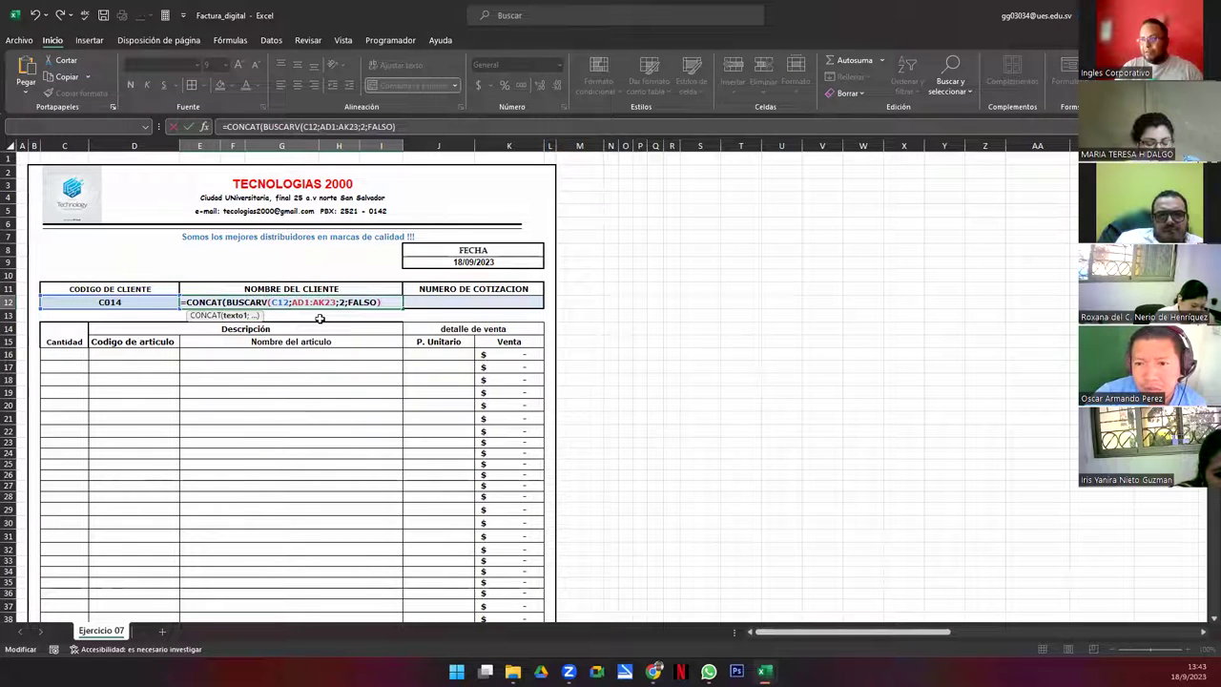
text(;)
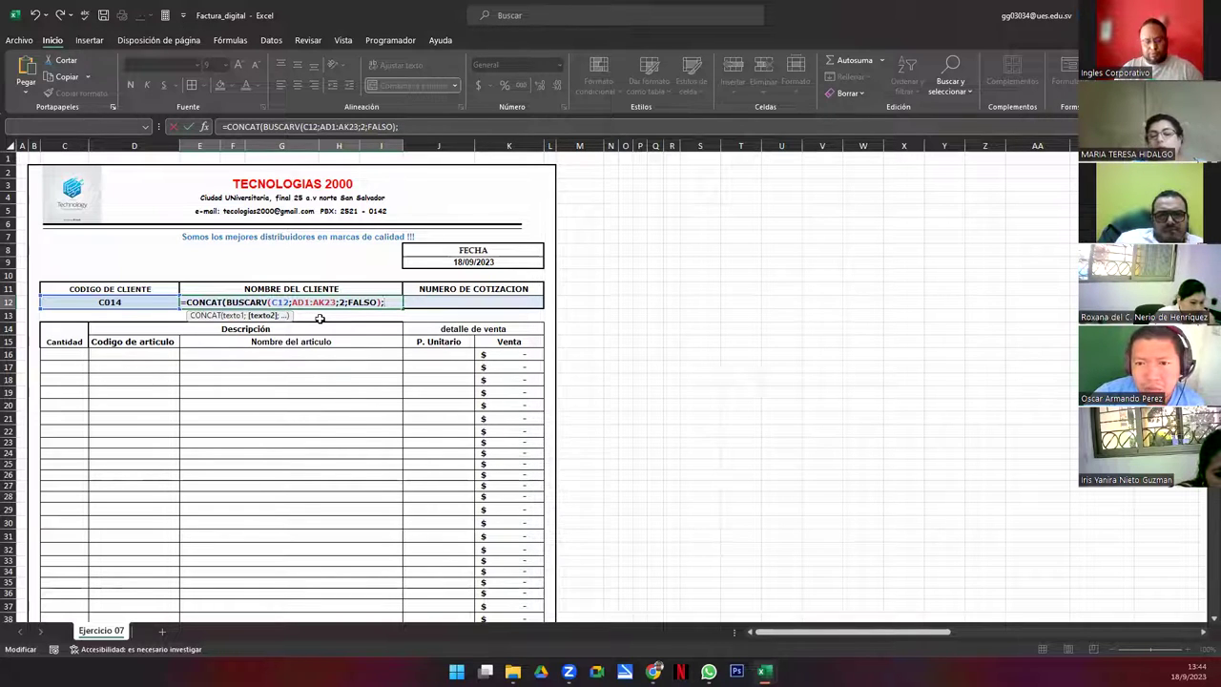
text(=BUSCARV(C12;AD1:AK23;2;FALSO))
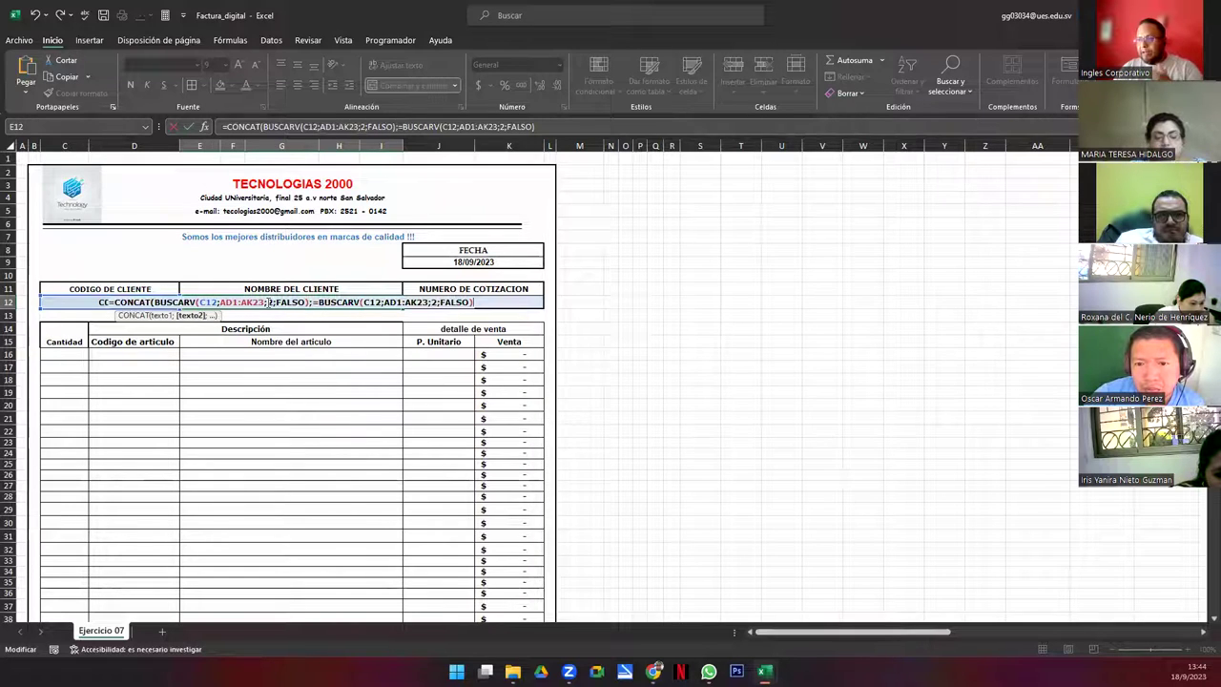
click(435, 301)
key(BackSpace)
text(3)
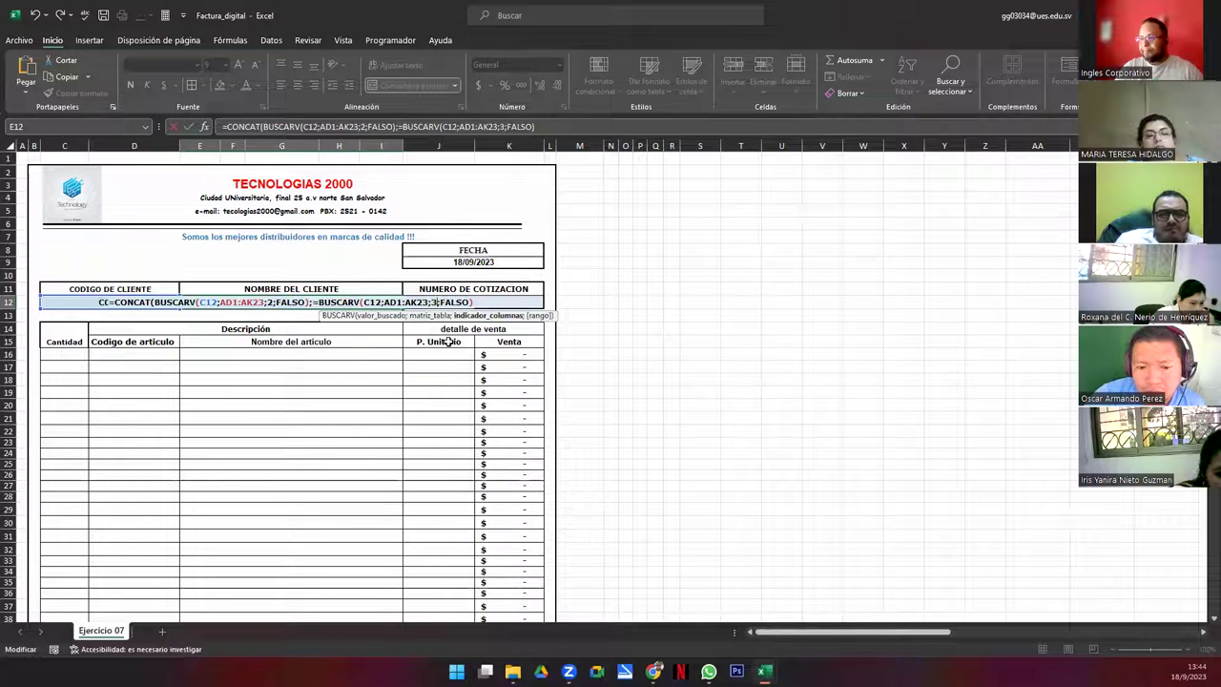
click(318, 303)
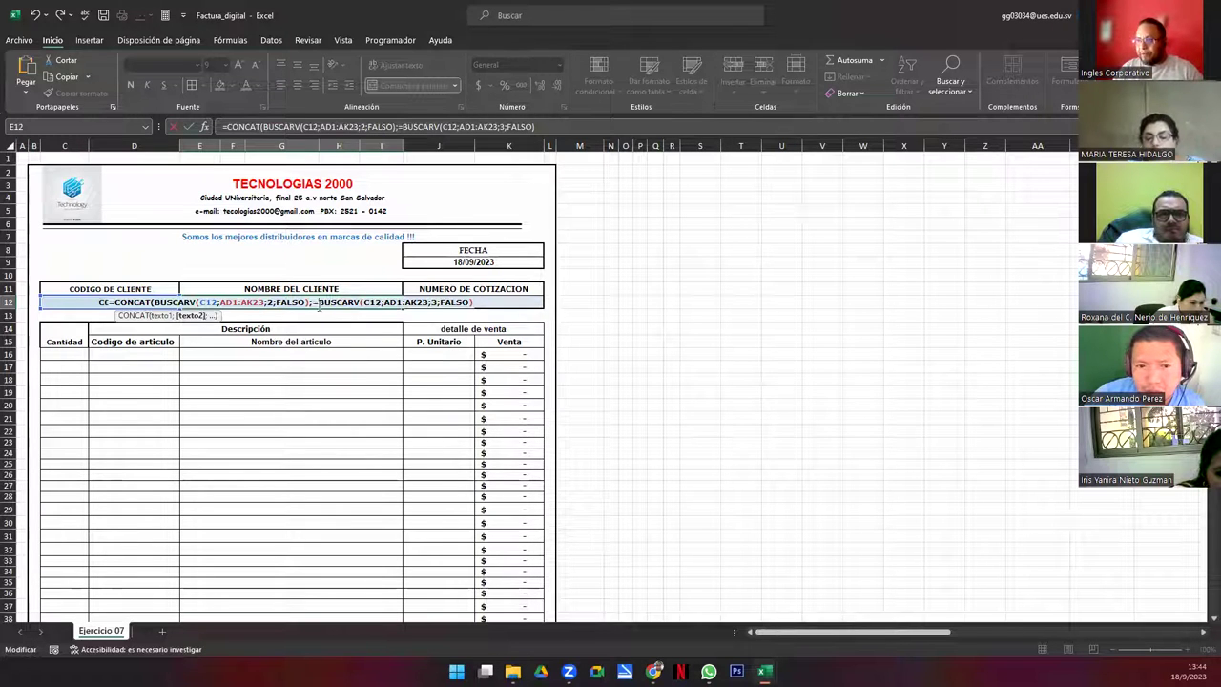
key(BackSpace)
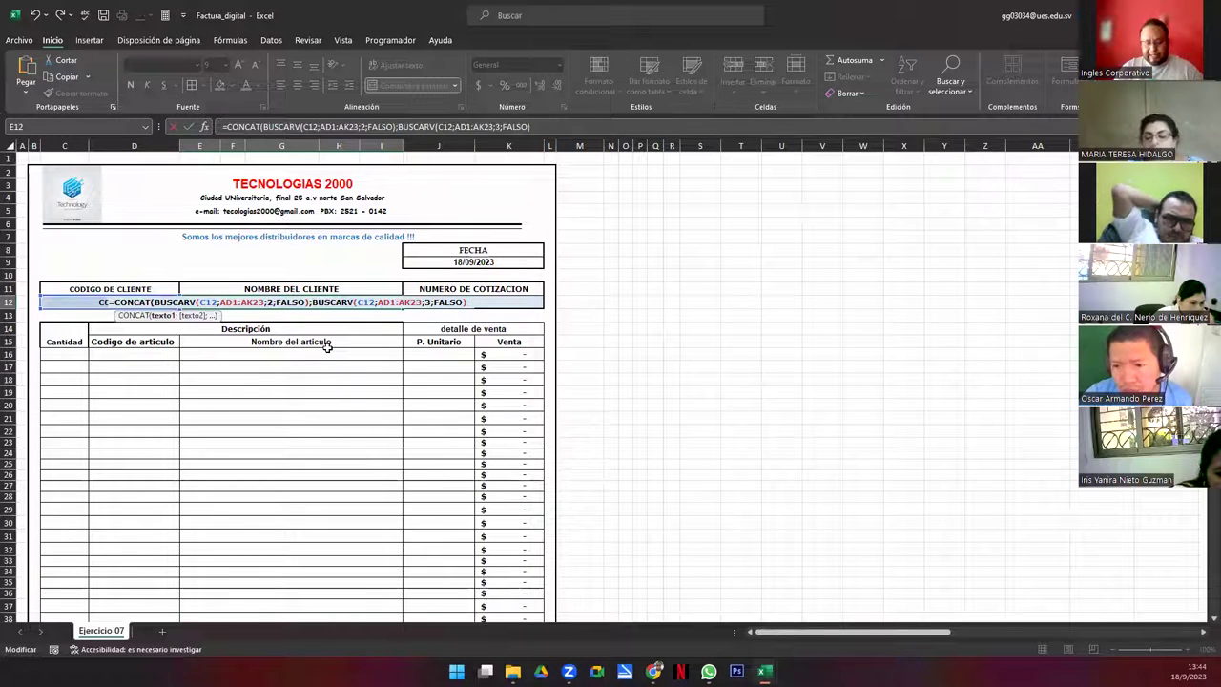
Insert a space " " as separate text between the two BUSCARV lookups in E12's CONCAT formula and close it
text(" ";)
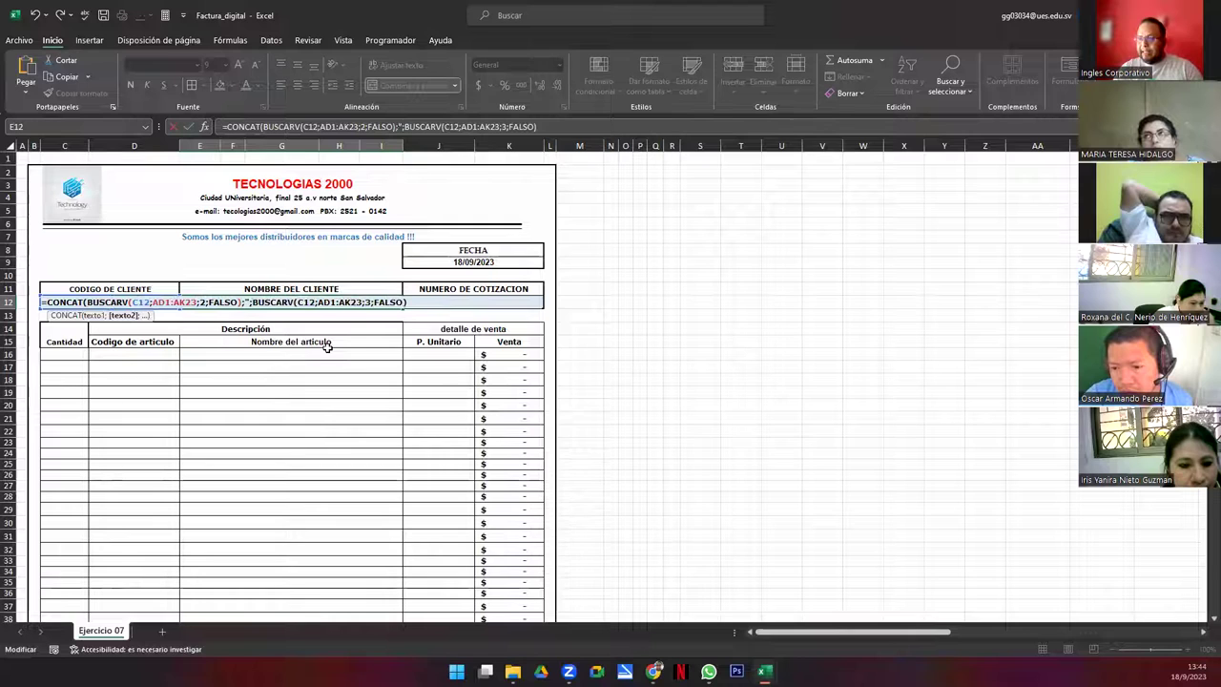
key(End)
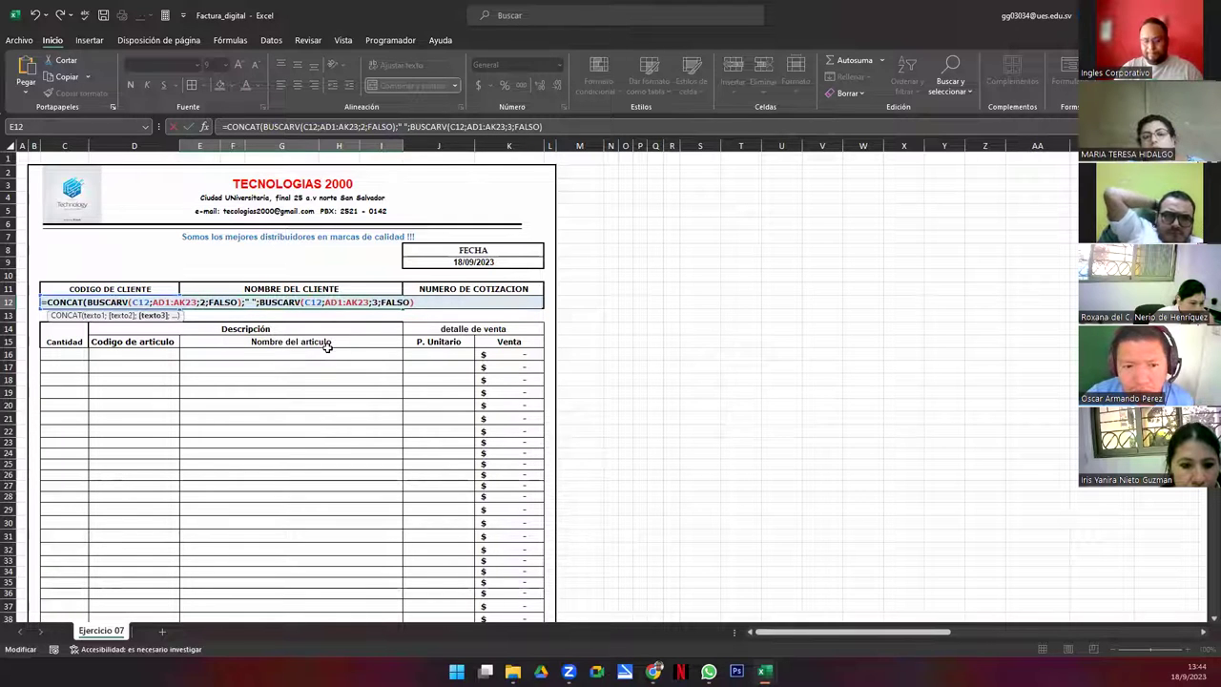
key(Return)
key(Up)
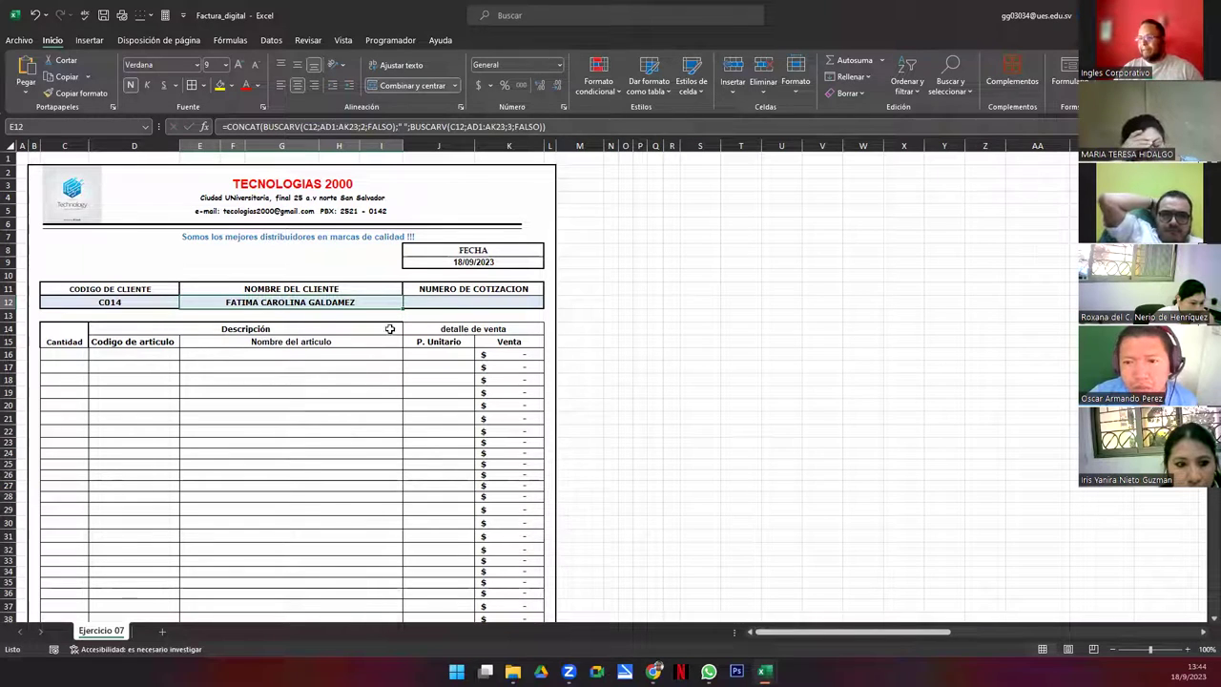
Check the first name and surname of client C014 in the client table against the form, returning to C12
click(143, 303)
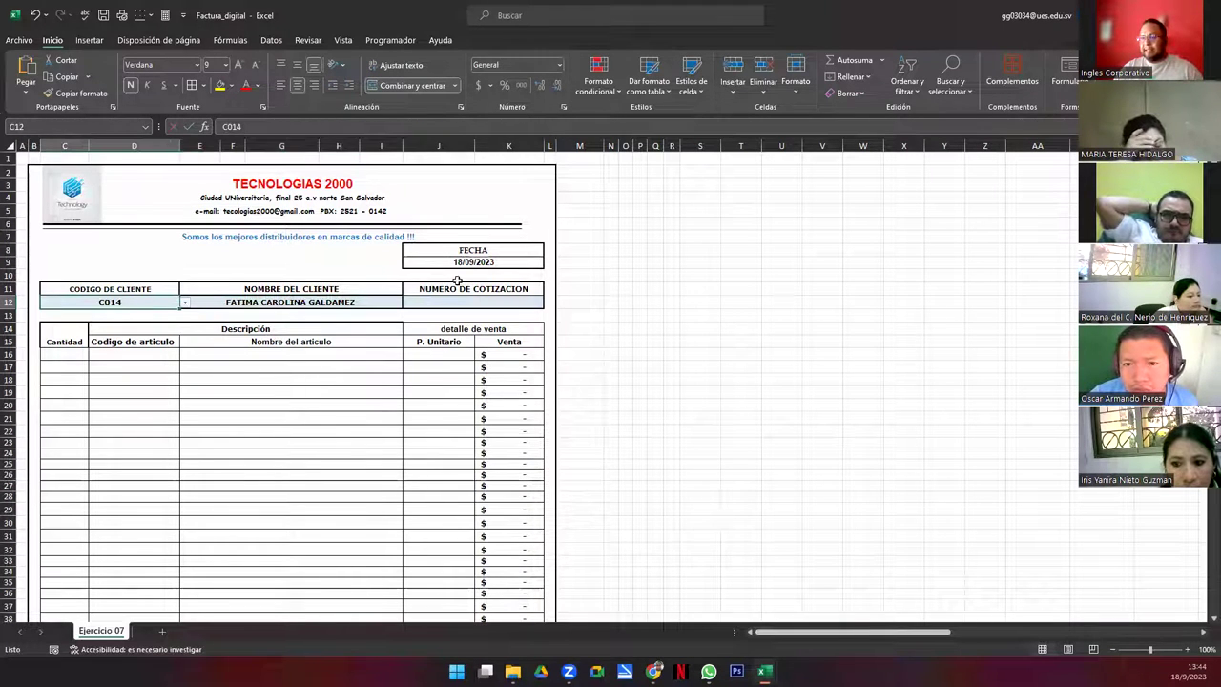
click(582, 169)
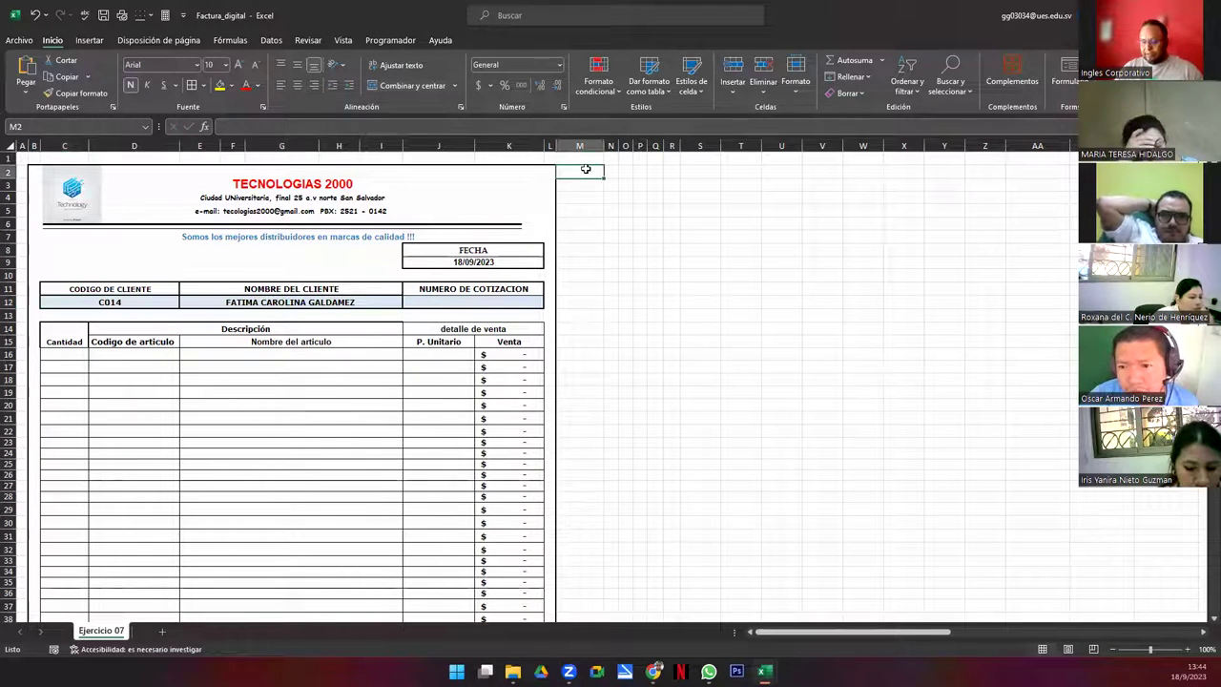
key(ctrl+Right)
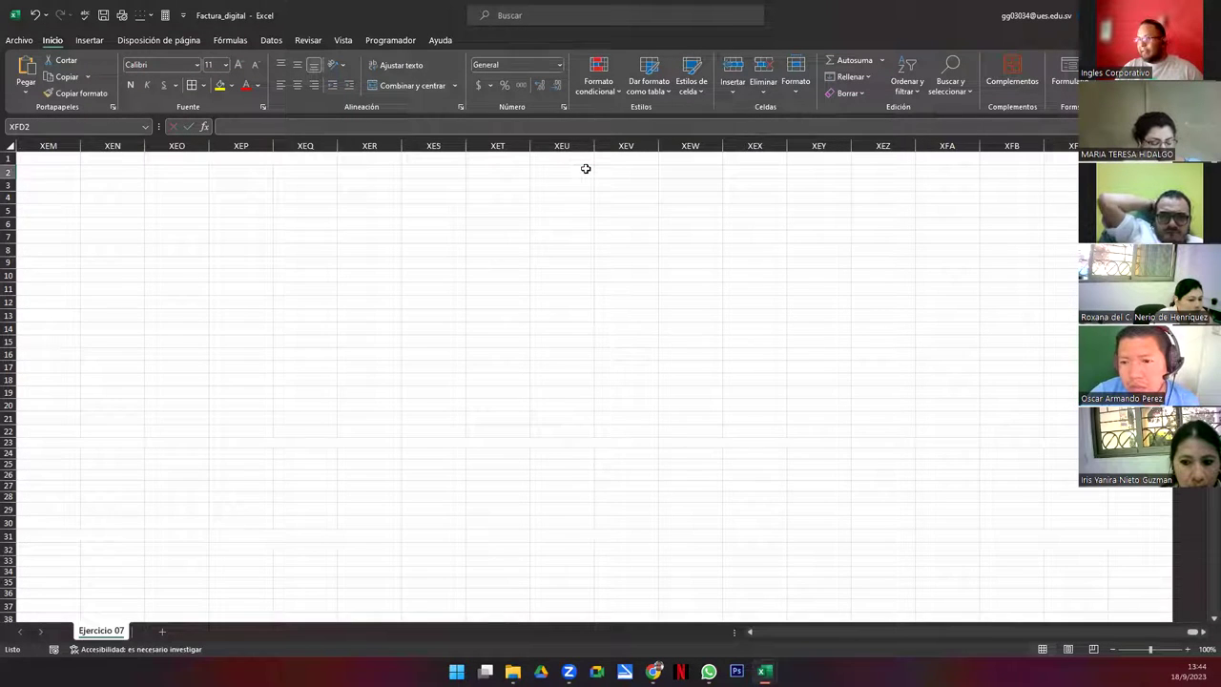
key(ctrl+Home)
key(Down)
key(Down)
key(Down)
key(Down)
key(Down)
key(Down)
key(Down)
key(Down)
key(Down)
key(Down)
key(Down)
key(Down)
key(Down)
key(Down)
key(Down)
key(Right)
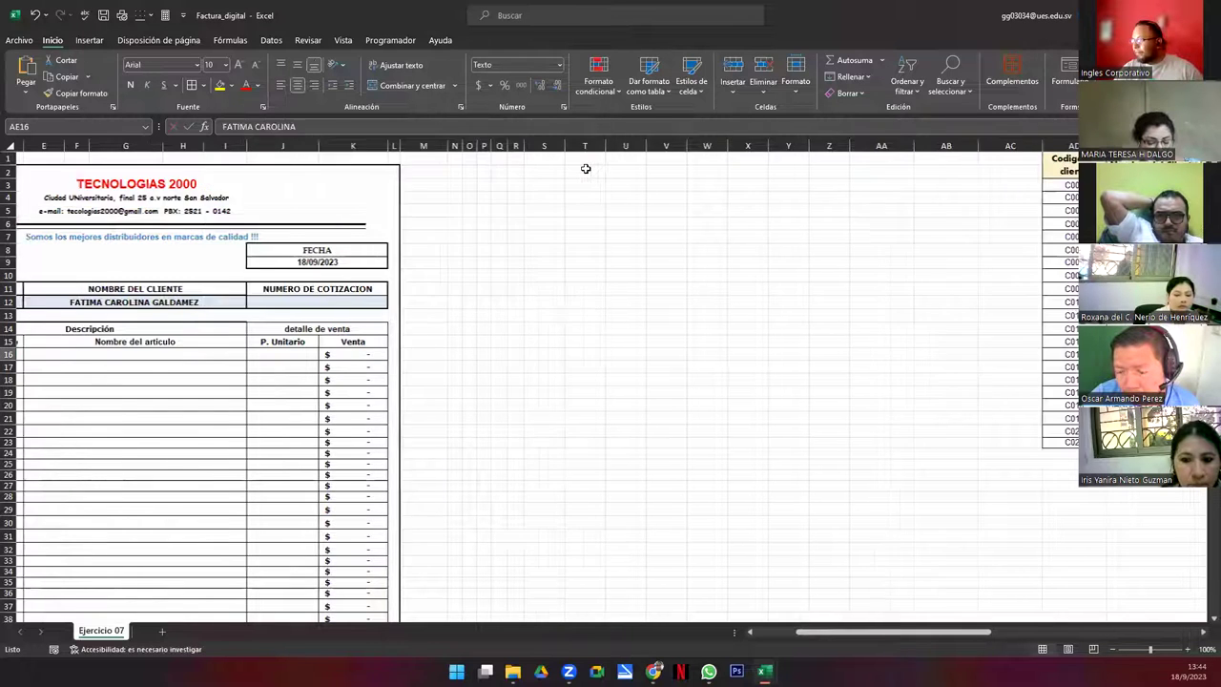
key(Right)
key(Left)
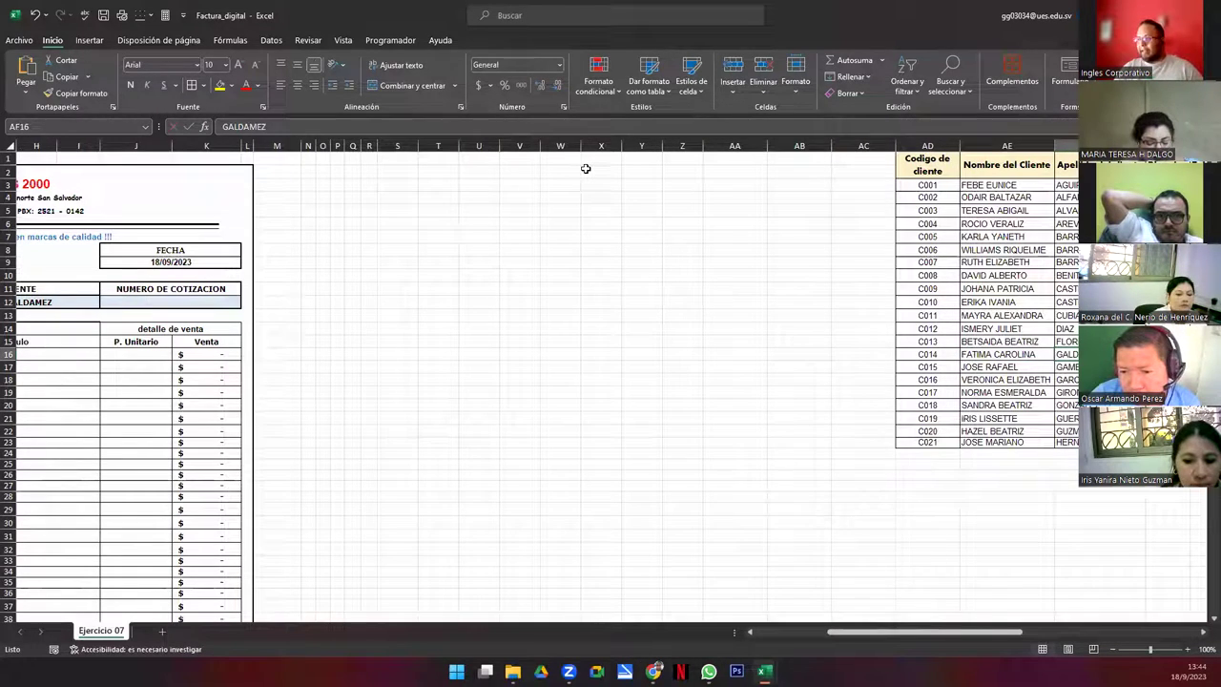
key(Left)
key(Left)
key(Left)
key(Left)
key(Left)
key(Left)
key(Left)
key(Left)
key(Left)
key(Left)
key(Left)
key(Left)
key(Left)
key(Left)
key(Left)
key(Left)
key(Left)
key(Left)
key(Left)
key(Left)
key(Left)
key(Left)
key(Left)
key(Left)
key(Left)
key(Left)
key(Left)
key(Left)
key(Left)
key(Up)
key(Up)
key(Up)
key(Up)
key(Right)
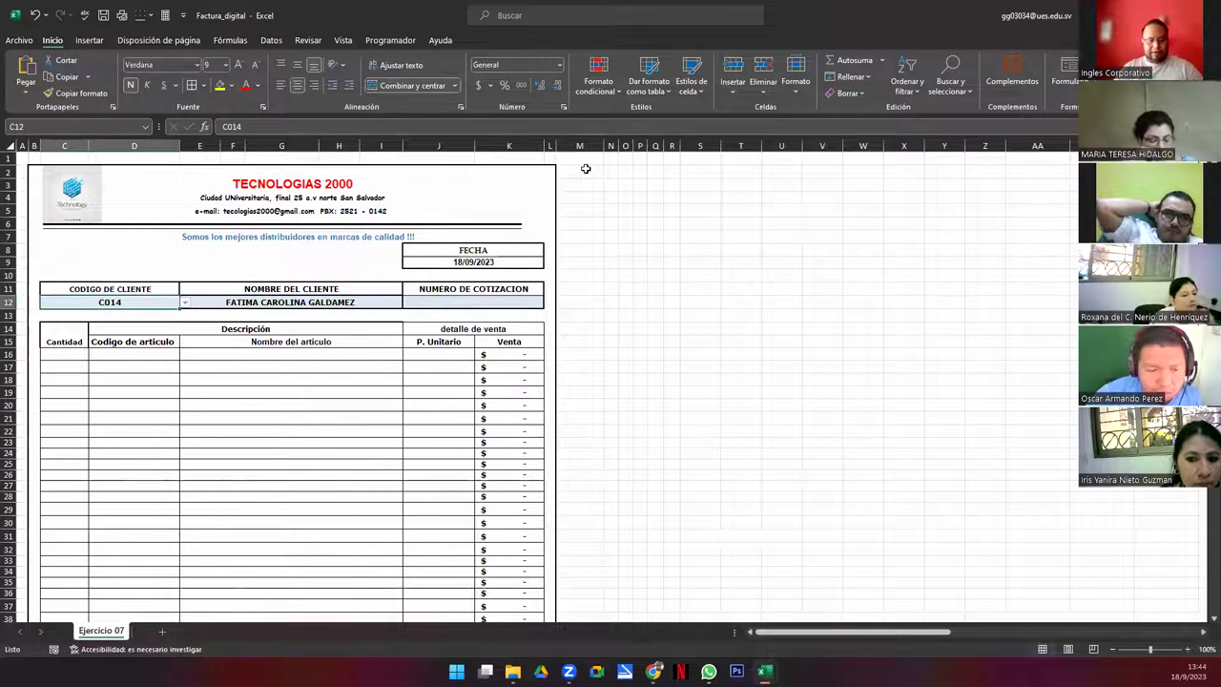
Choose client code C018 from the dropdown in C12
click(182, 303)
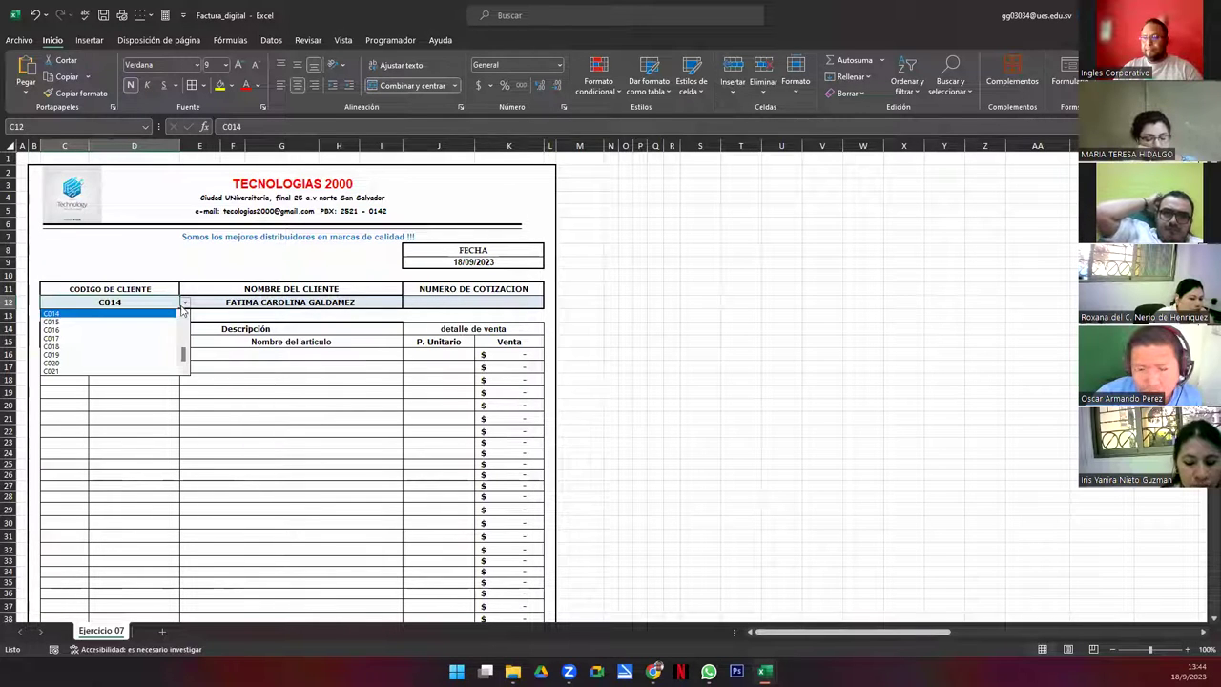
click(85, 350)
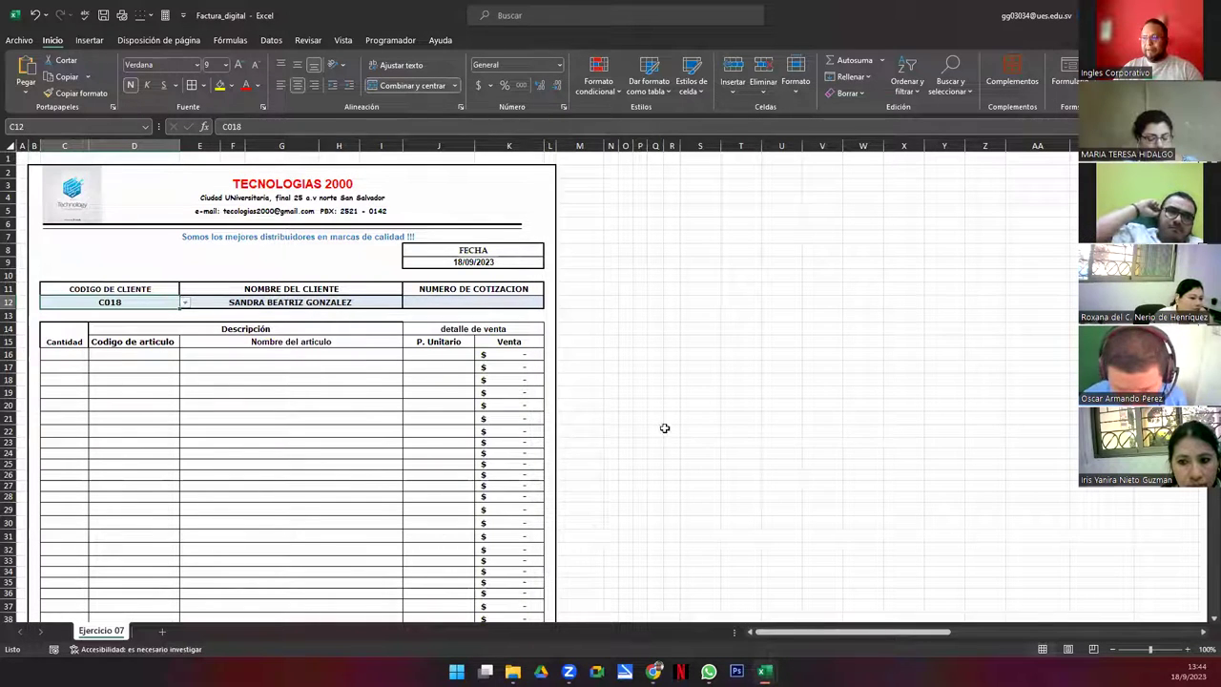
Examine the row of client C018 in the client table to compare its name and surname with the form
click(381, 300)
scroll(380, 299, right, 2)
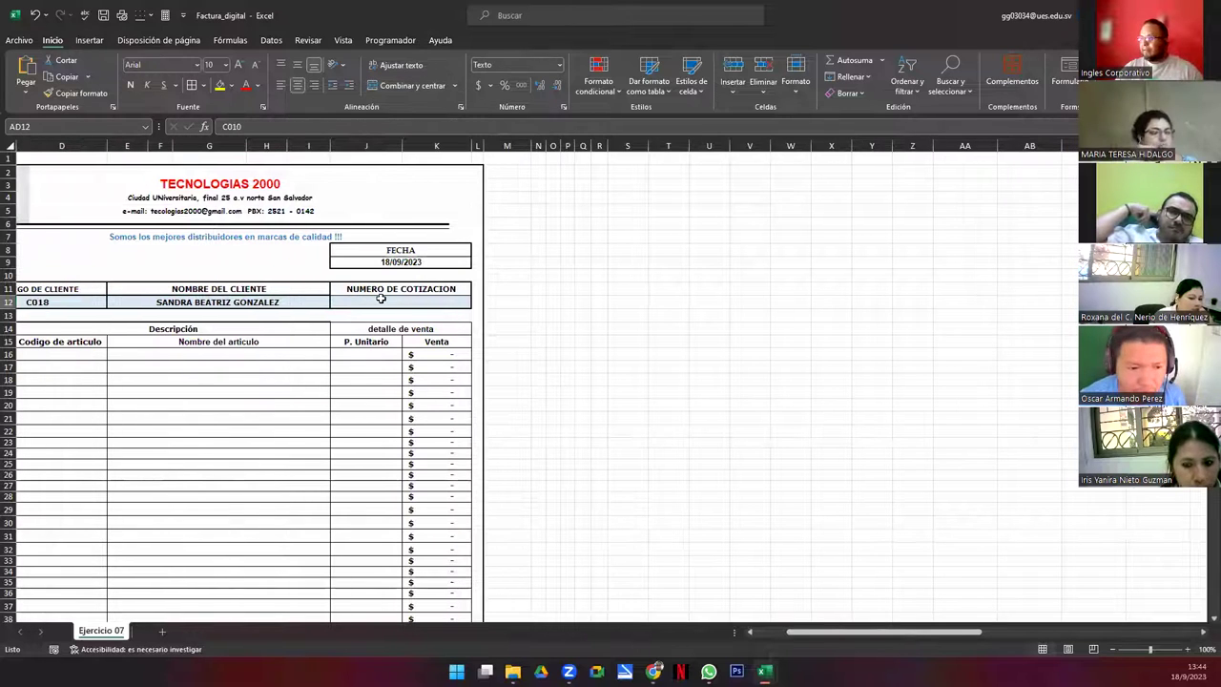
scroll(380, 299, right, 1)
key(Right)
key(Down)
key(Down)
key(Down)
key(Down)
key(Down)
key(Down)
key(Down)
key(Down)
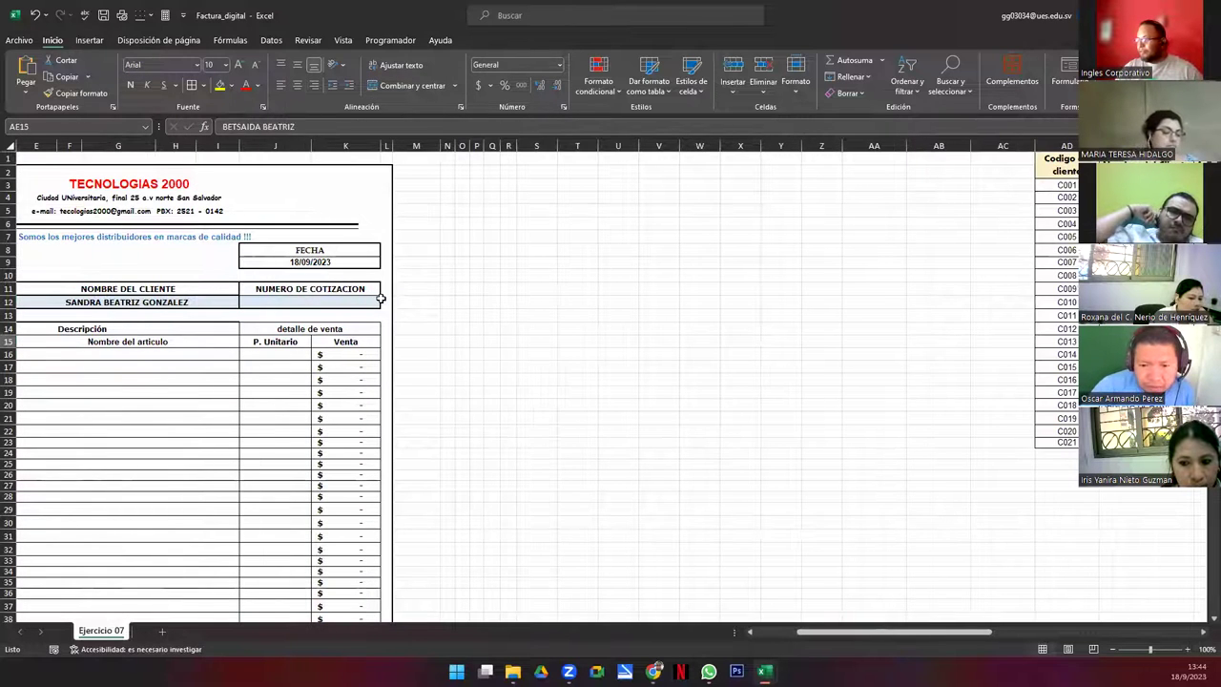
scroll(380, 299, right, 2)
key(Right)
key(Right)
key(Right)
key(Right)
key(Right)
key(Right)
scroll(381, 298, right, 3)
scroll(380, 298, right, 1)
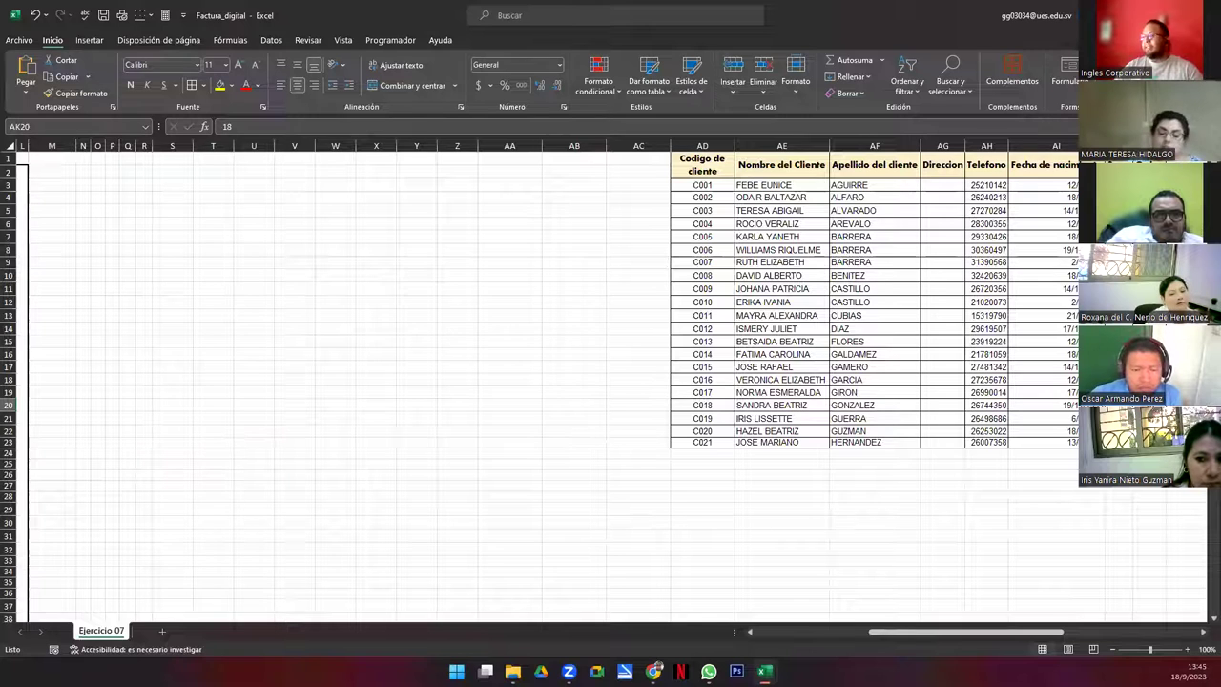
Enter the lookup =BUSCARV(C12;AD1:AK23;2;FALSO) in the quotation number cell J12
key(ctrl+Home)
key(Down)
key(Down)
key(Down)
key(Down)
key(Down)
key(Down)
key(Down)
key(Down)
key(Down)
key(Down)
key(Down)
key(Right)
key(Right)
key(Right)
key(Right)
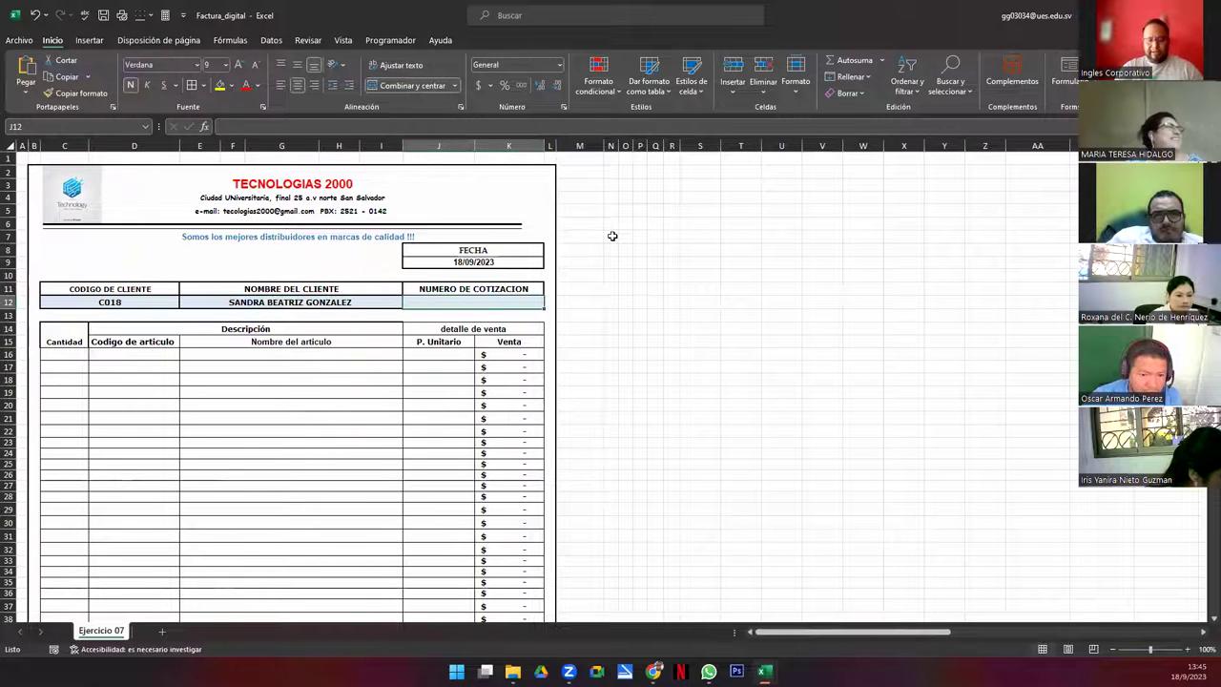
text(=)
text(=BUSCARV(C12;AD1:AK23;2;FALSO))
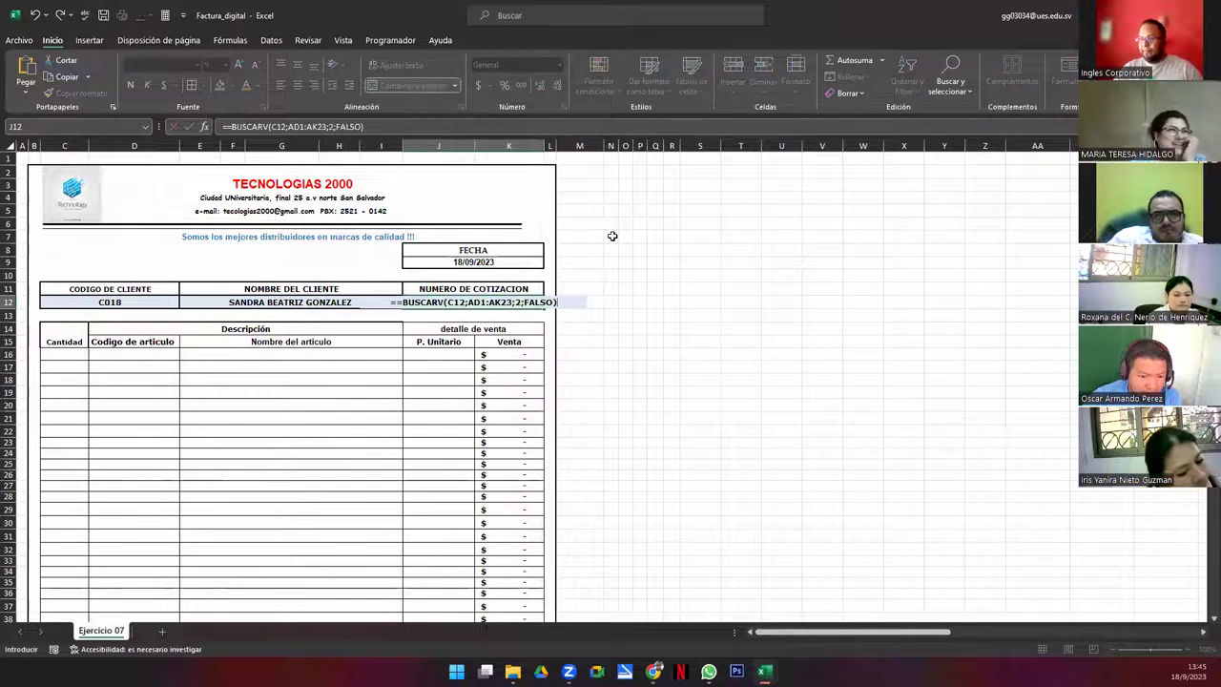
Set the column index of J12's BUSCARV formula to 8 and accept the correction of the doubled equals sign
click(454, 302)
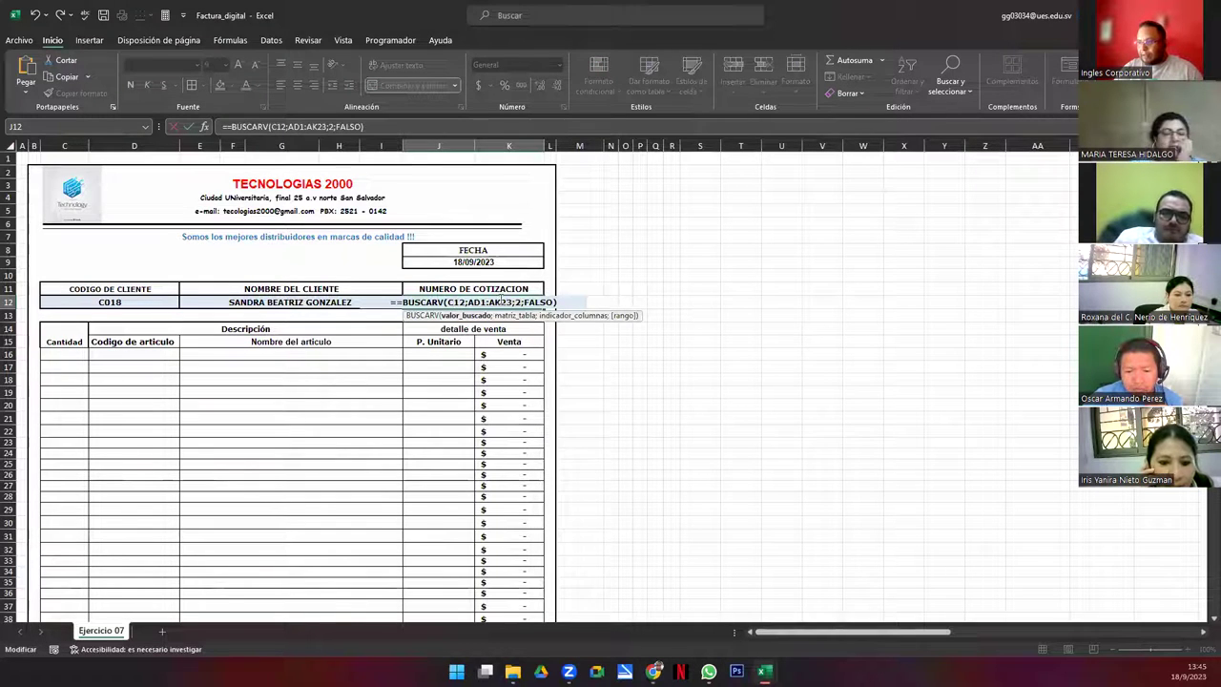
click(517, 301)
key(BackSpace)
text(8)
key(Return)
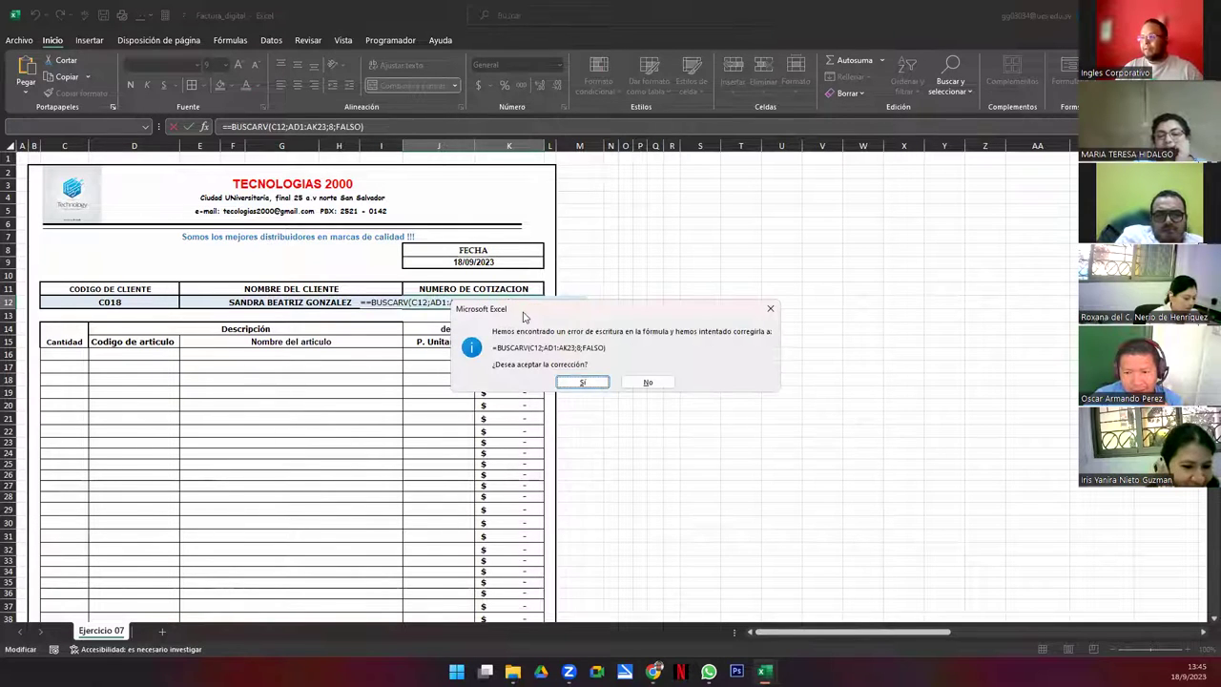
key(Return)
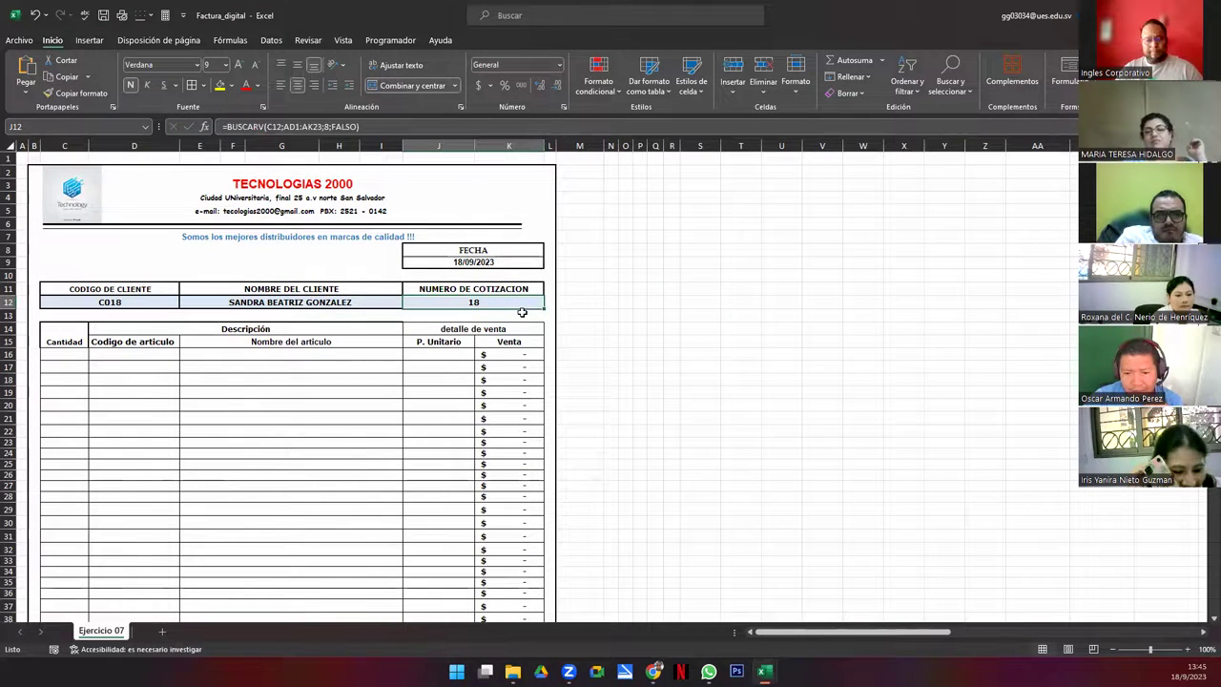
Test the form's lookups by choosing client code C015 and finally C020 from the dropdown in C12
key(Left)
key(Left)
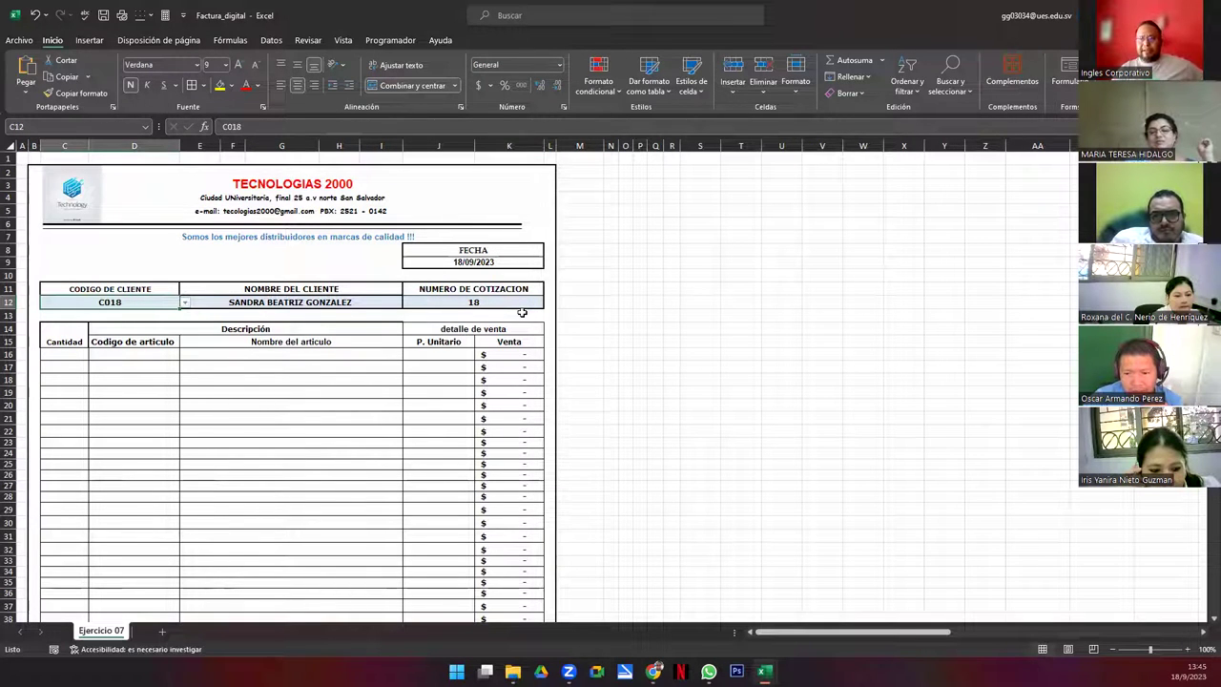
key(Right)
key(Right)
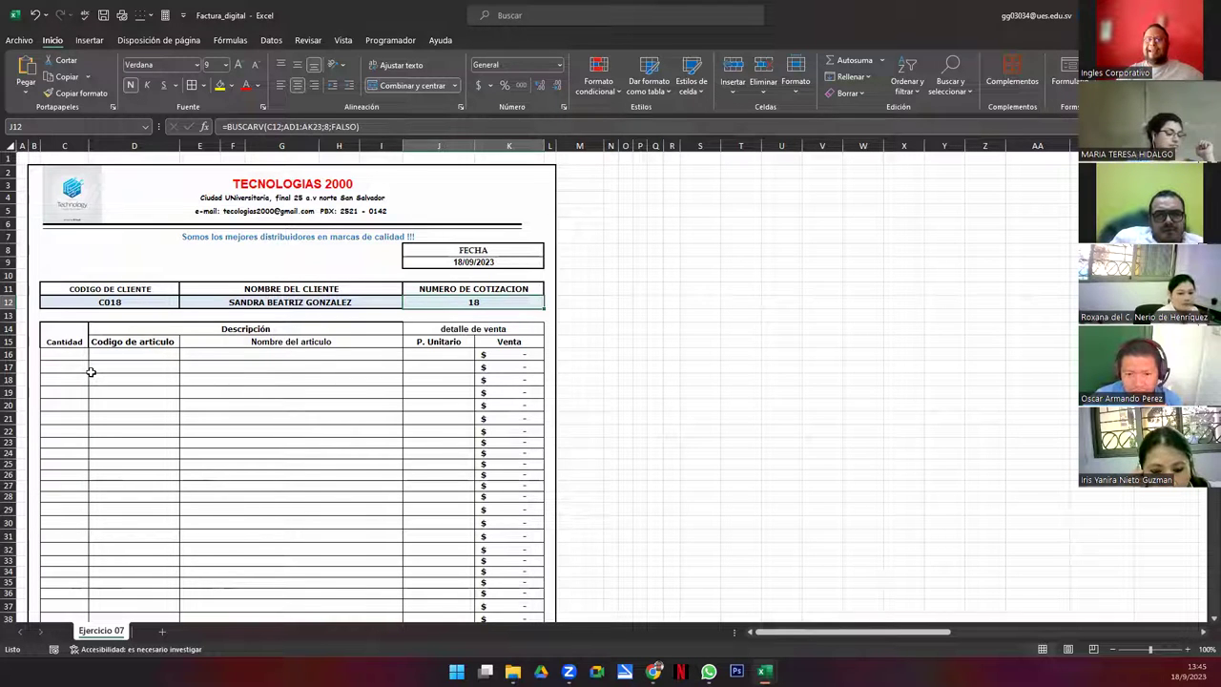
click(137, 302)
click(185, 303)
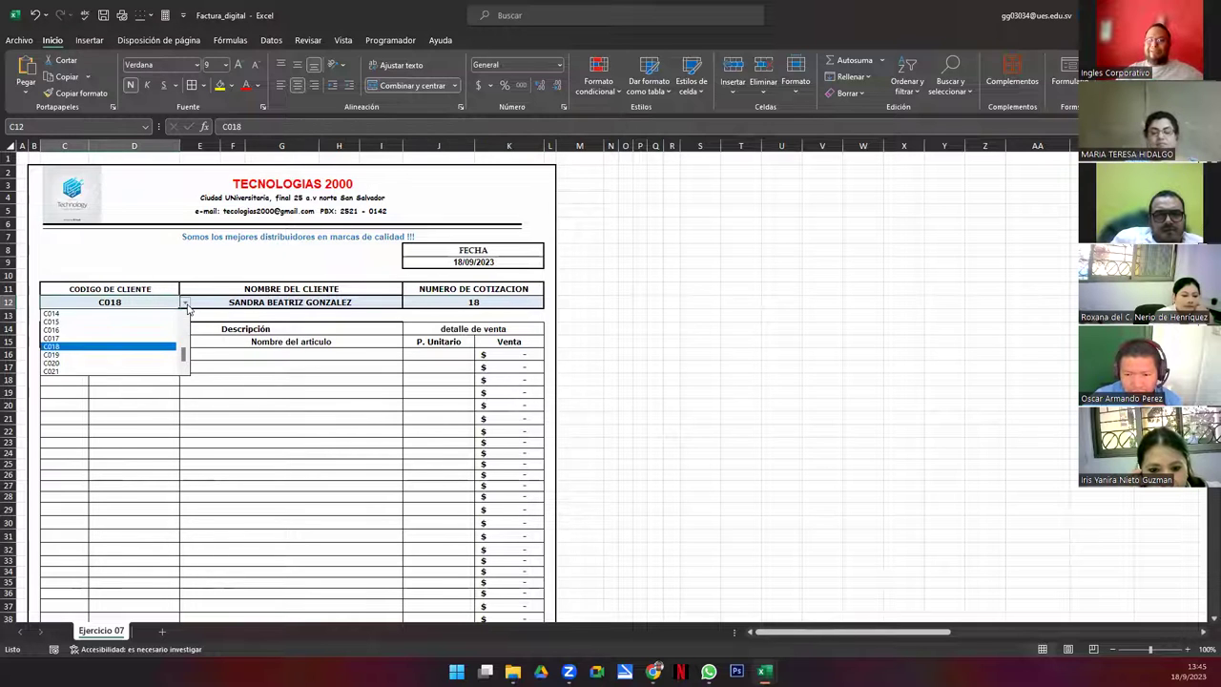
click(117, 321)
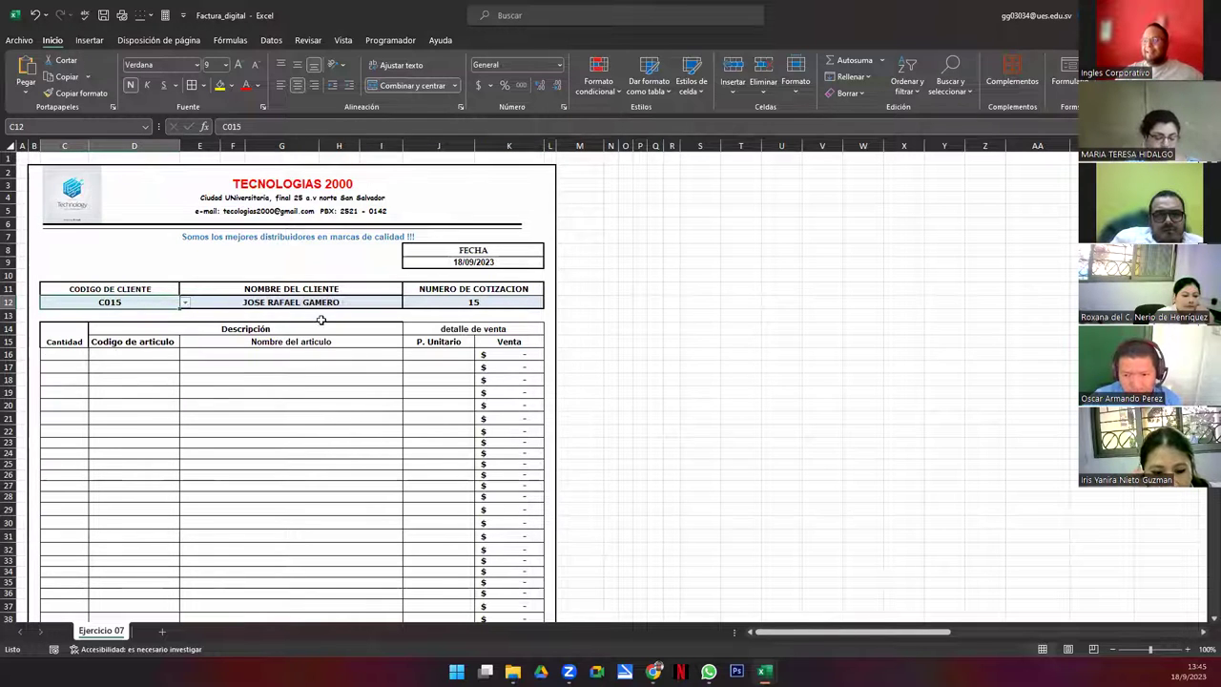
click(184, 303)
click(128, 366)
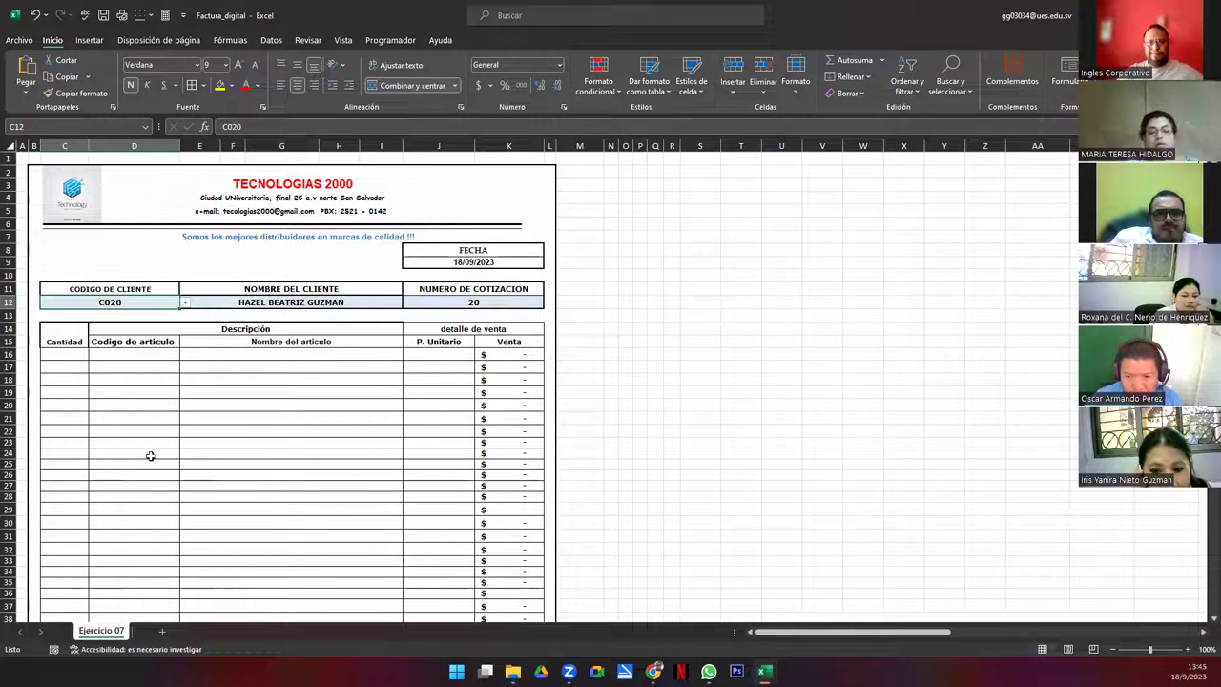
Try to enter the negative quantity -8 in C16 to test the cell's validation, and cancel the entry
click(86, 353)
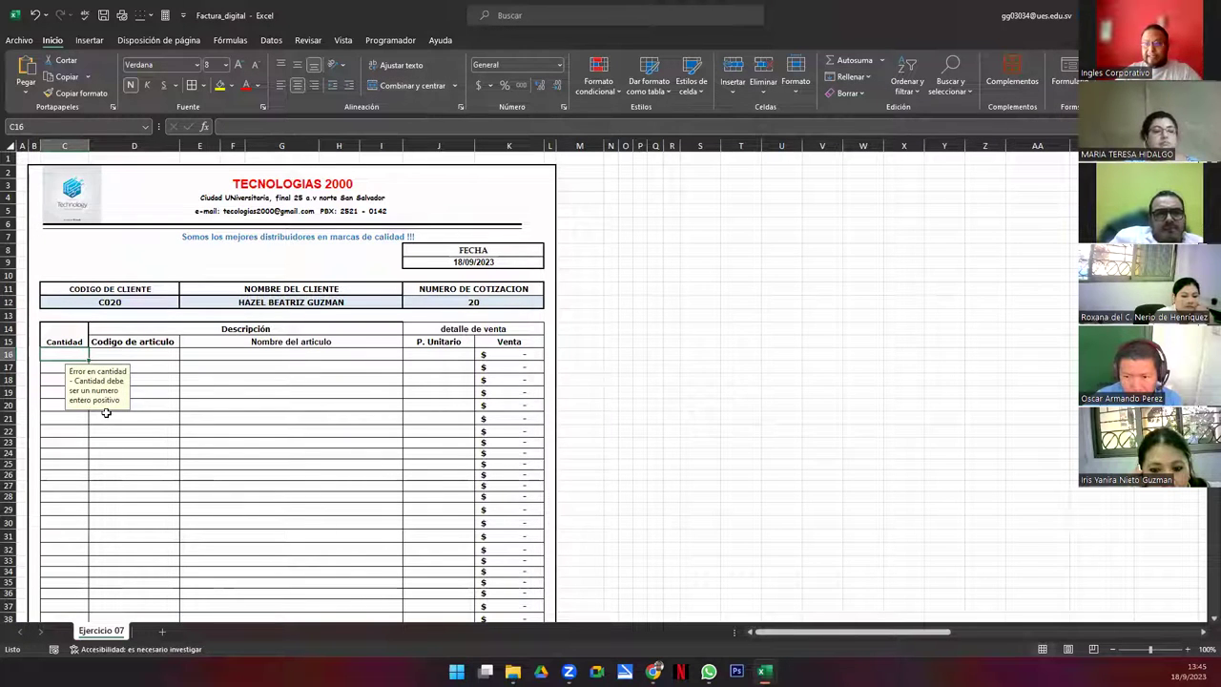
text(-8)
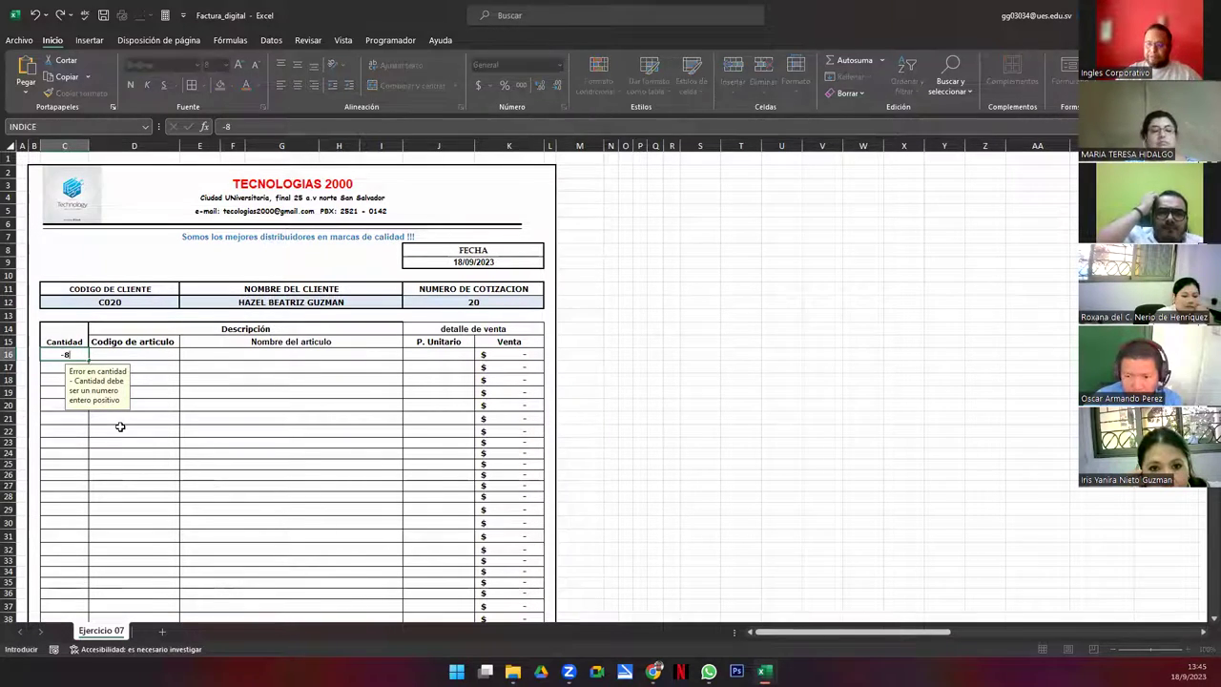
key(Return)
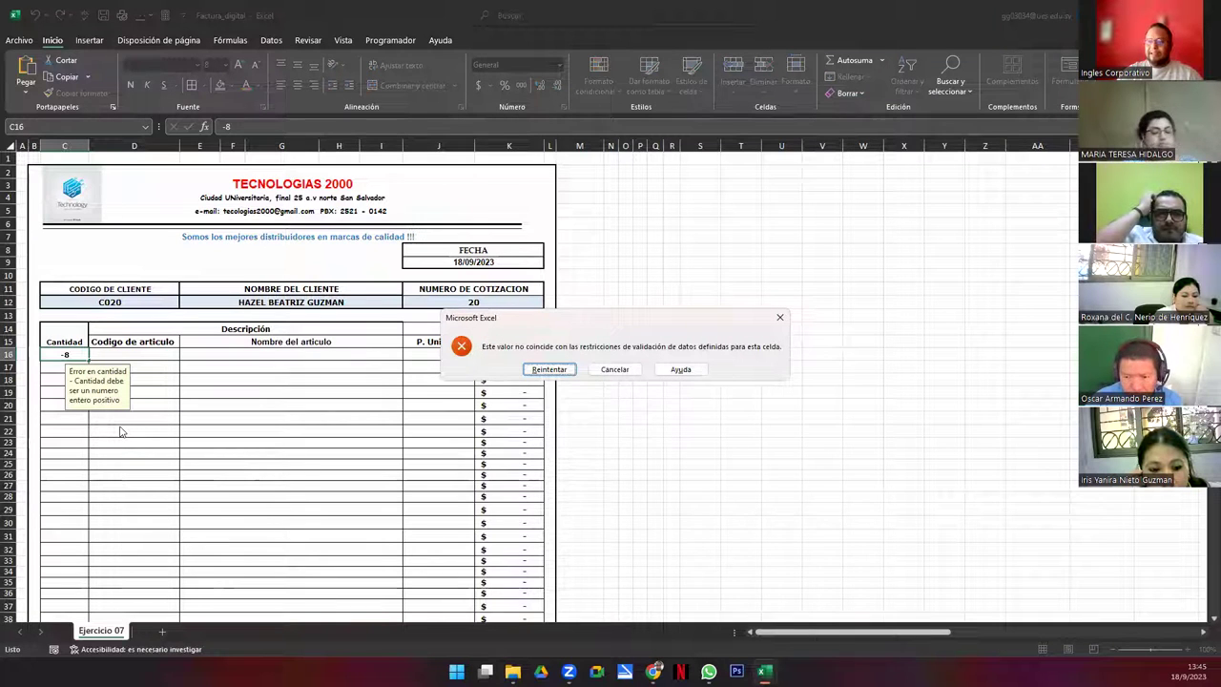
key(Escape)
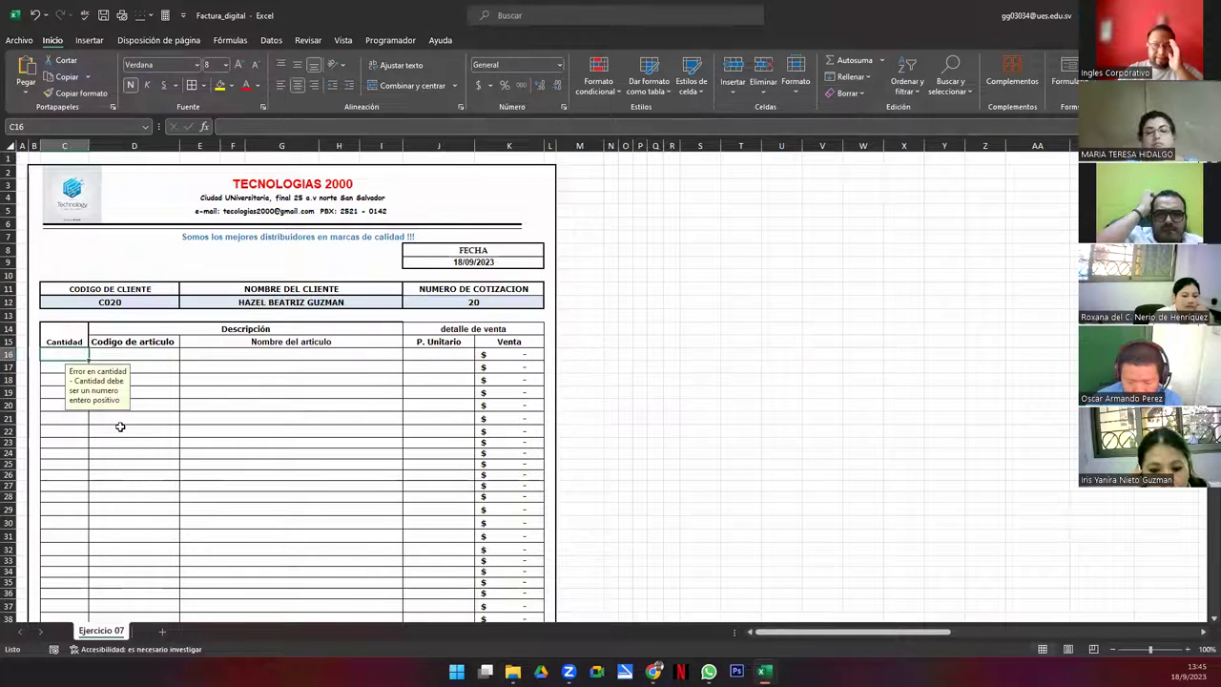
key(Tab)
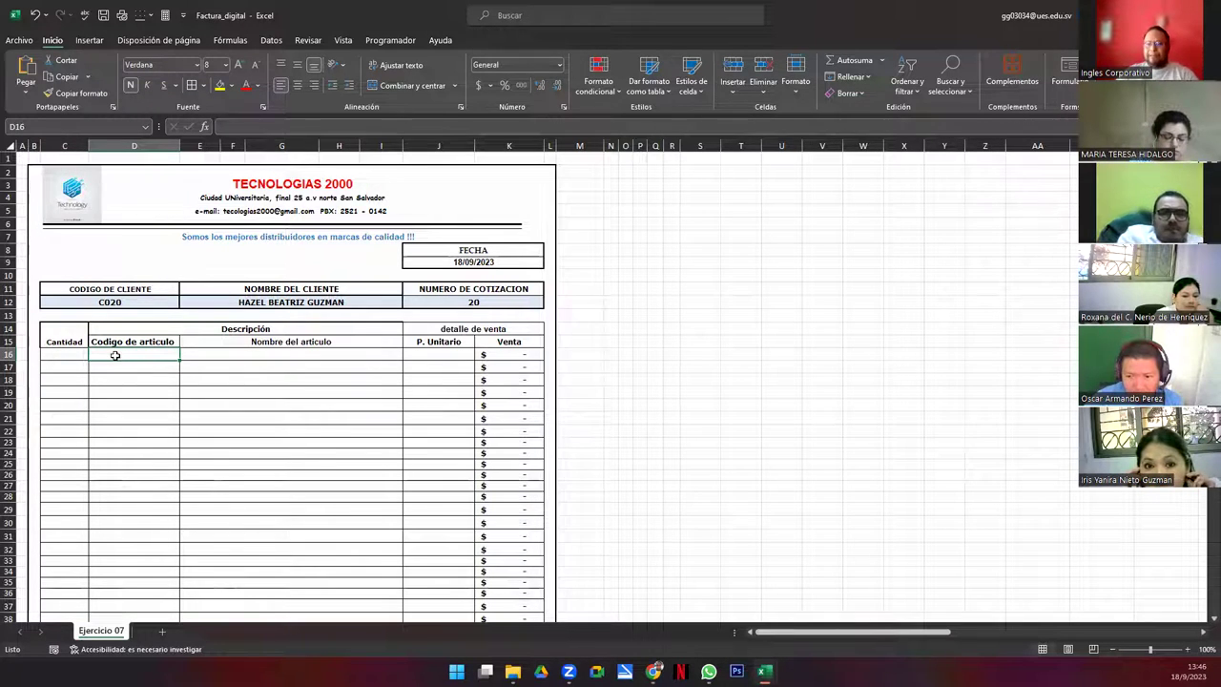
drag(115, 353, 135, 575)
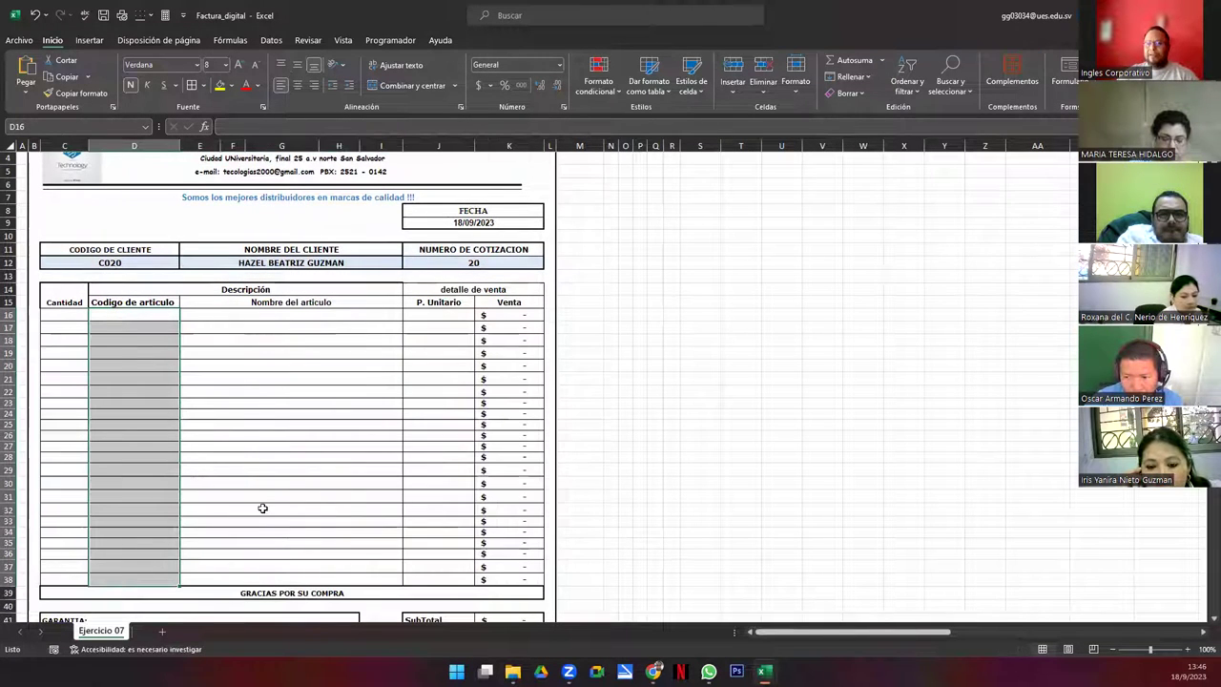
scroll(259, 505, up, 1)
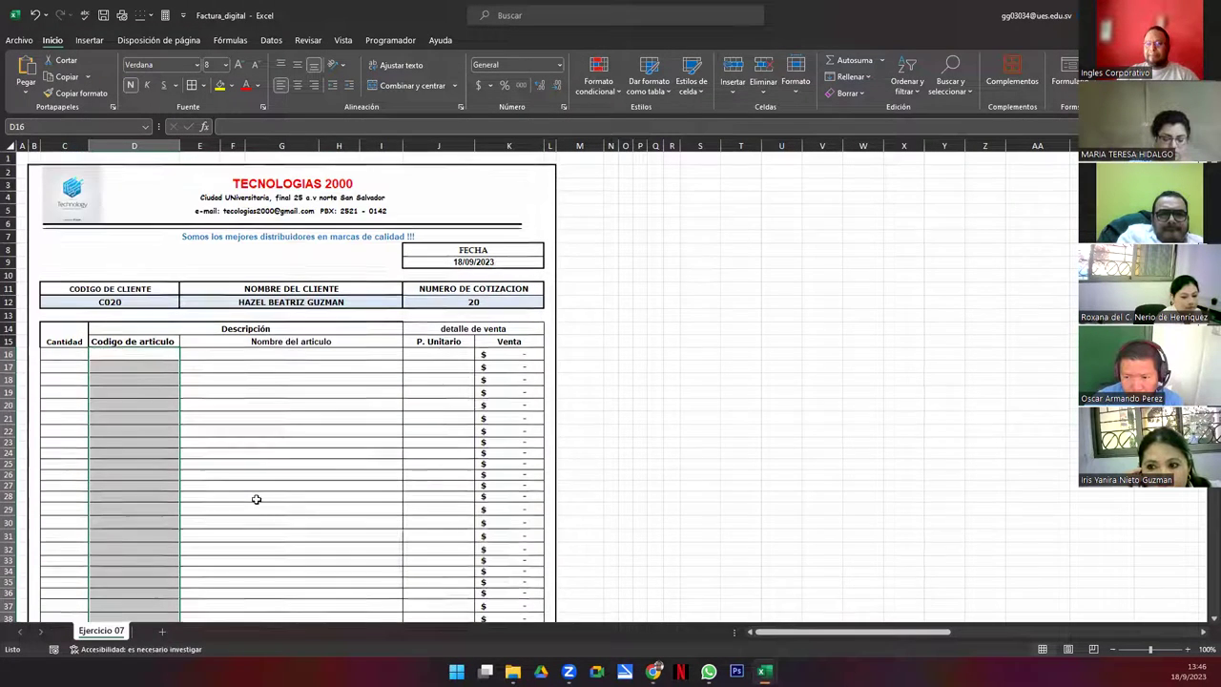
click(275, 40)
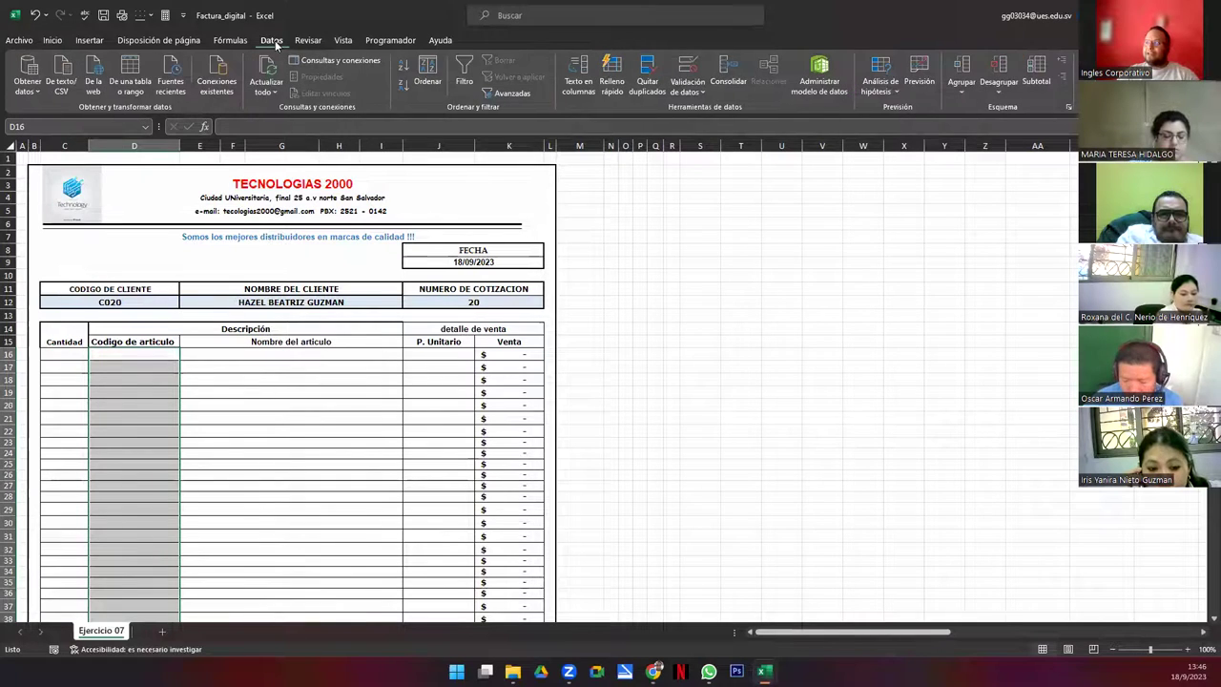
click(686, 66)
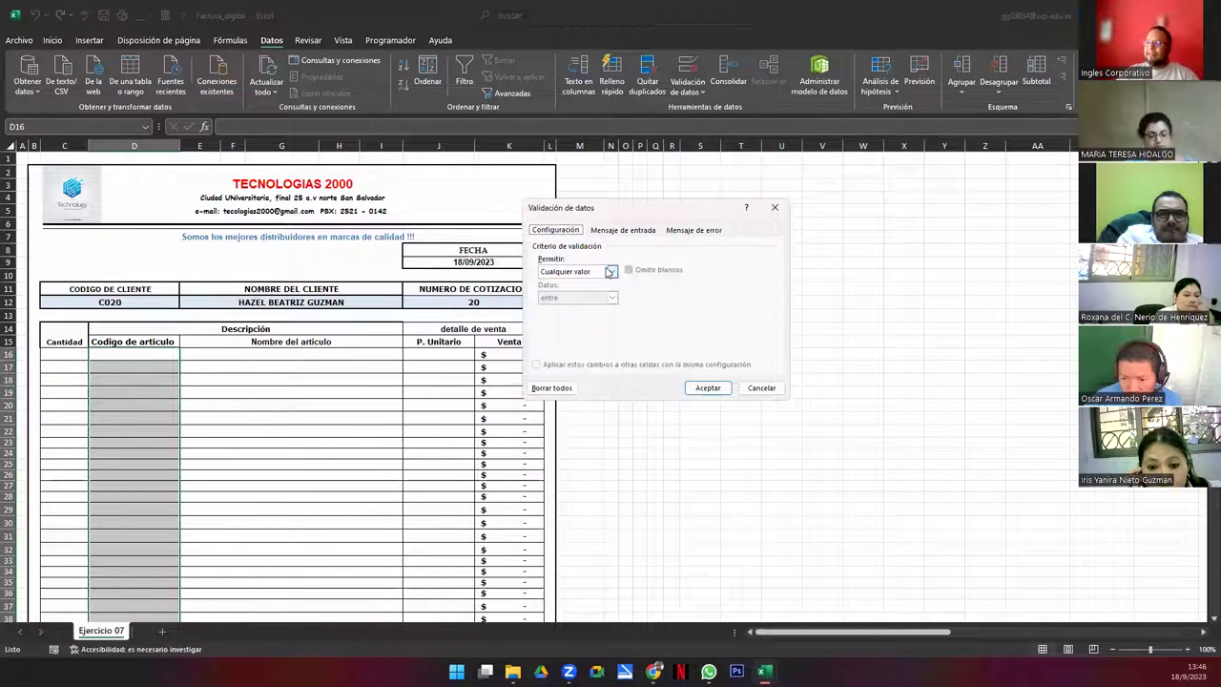
click(610, 272)
click(588, 312)
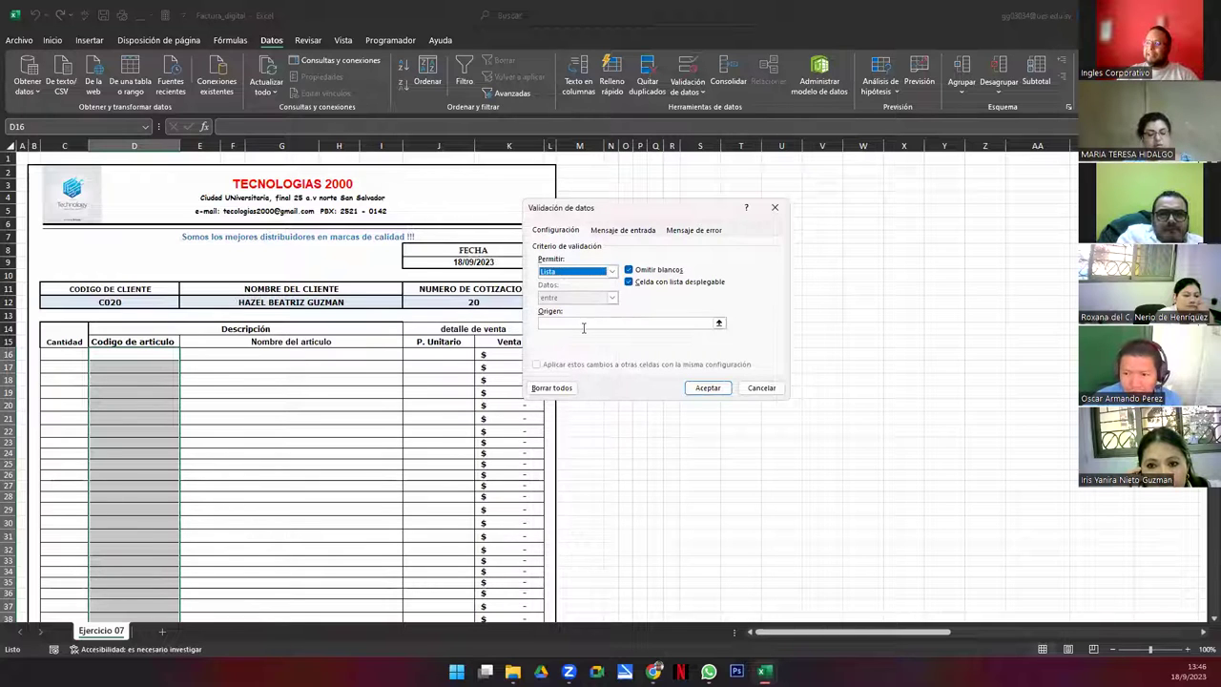
click(762, 387)
Name the article code range AM3:AM11 in the article table CODIGOARTICULOS
click(731, 218)
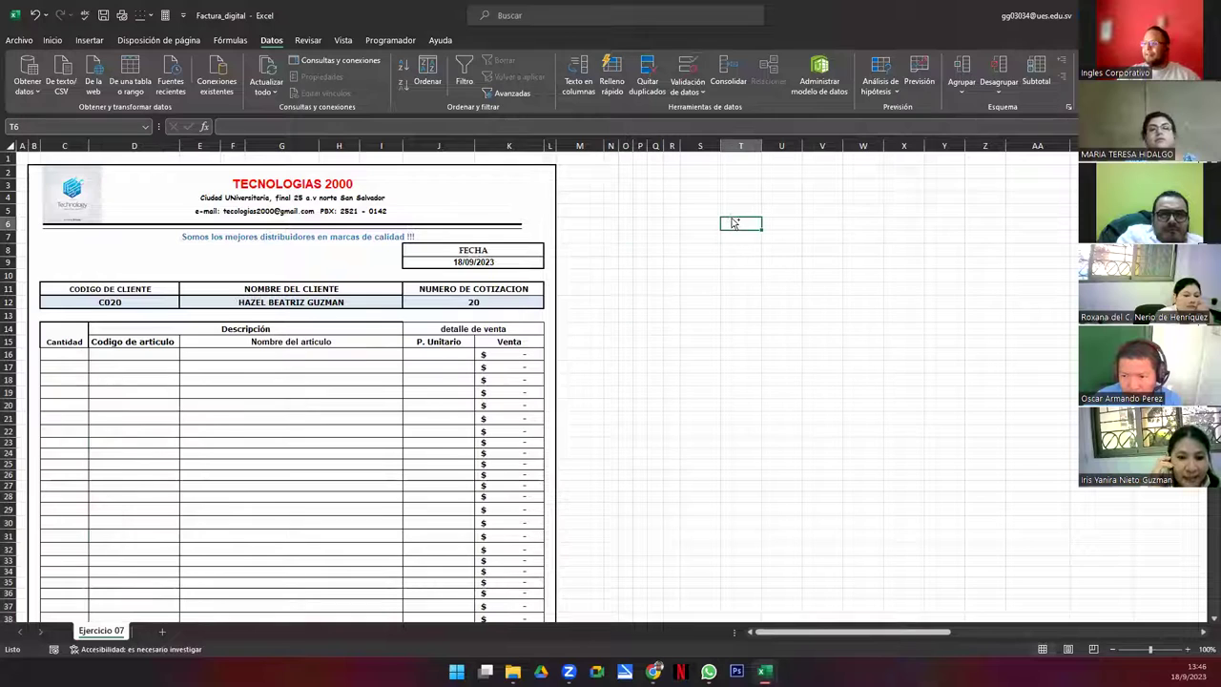
key(Right)
key(Right)
key(Right)
key(Right)
key(Right)
key(Right)
key(Right)
key(Right)
key(Right)
key(Right)
key(Right)
key(Right)
key(Right)
key(Right)
key(Right)
key(Right)
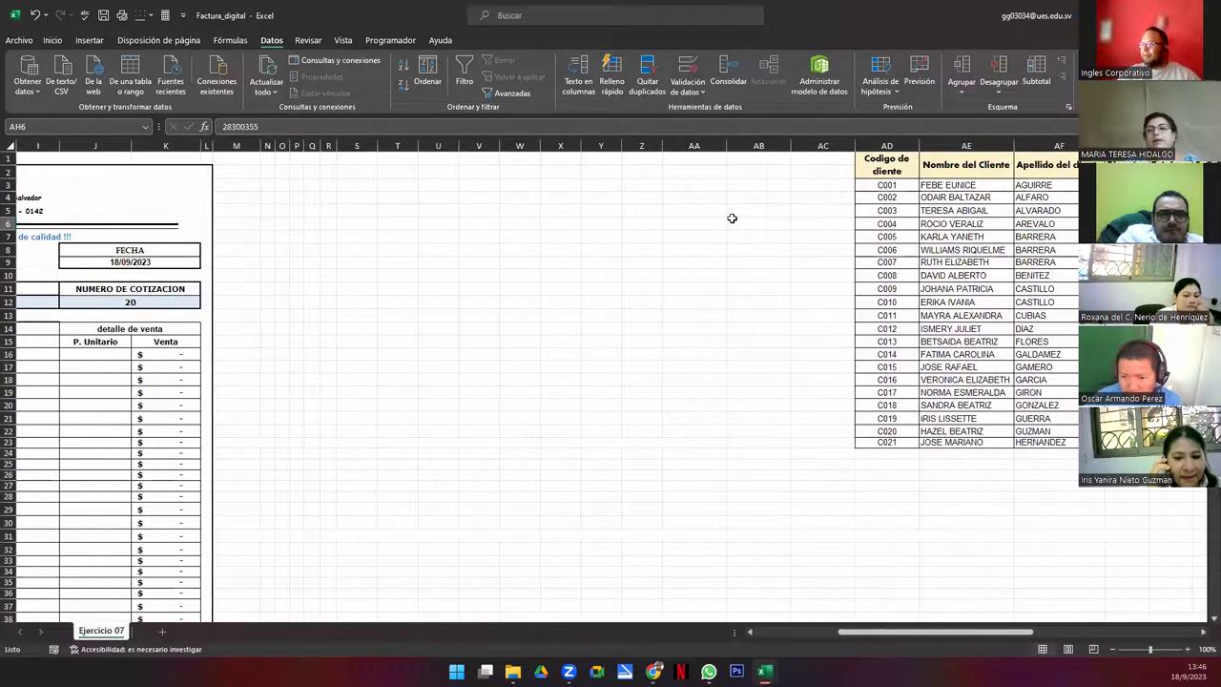
key(Right)
key(Right)
key(Right)
key(Right)
key(Right)
key(Right)
key(Right)
key(Right)
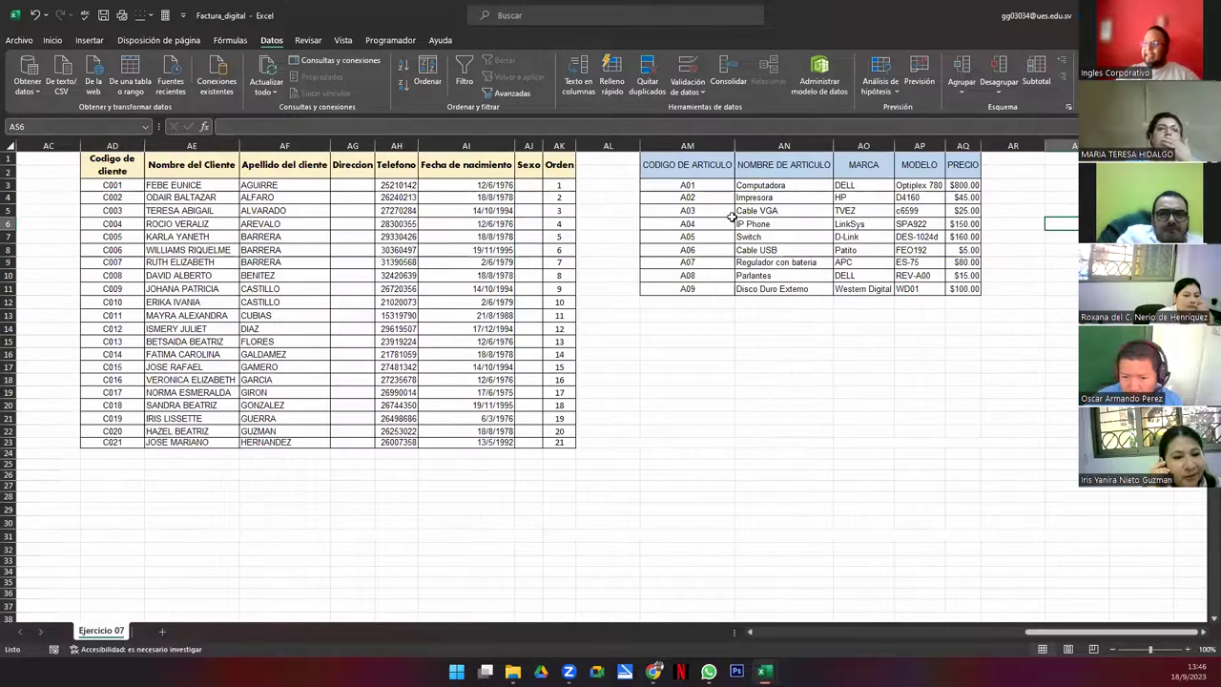
drag(668, 185, 669, 289)
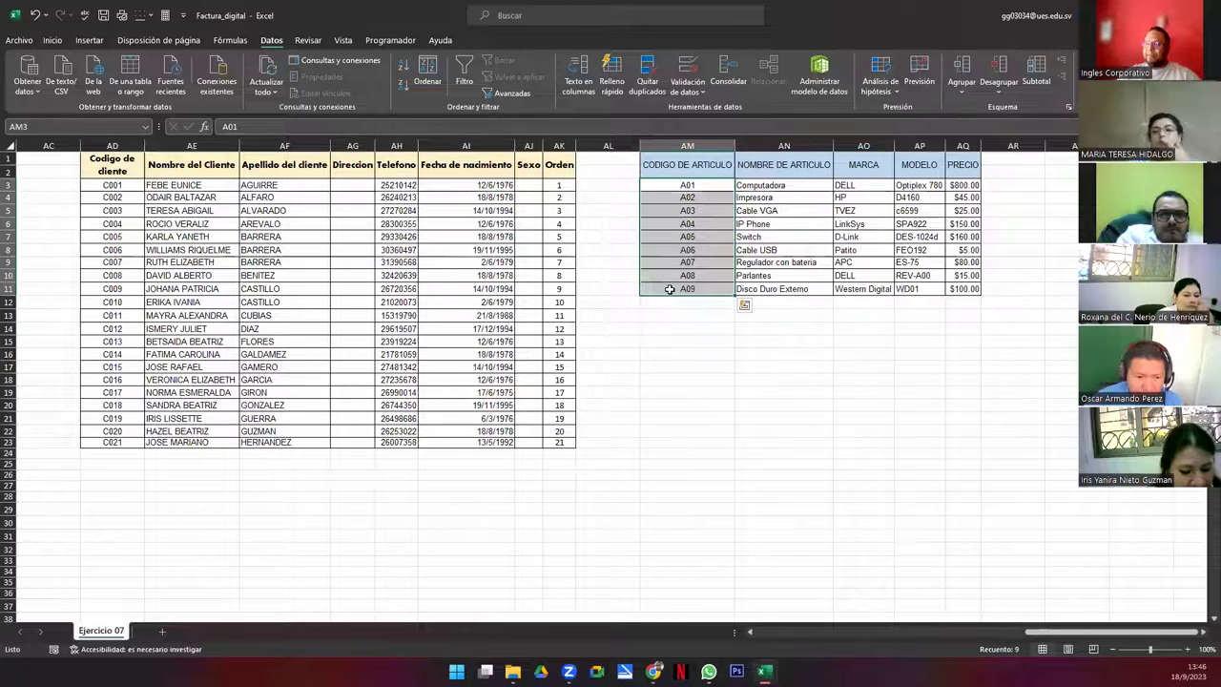
click(42, 129)
text(CODIGOARTICULOS)
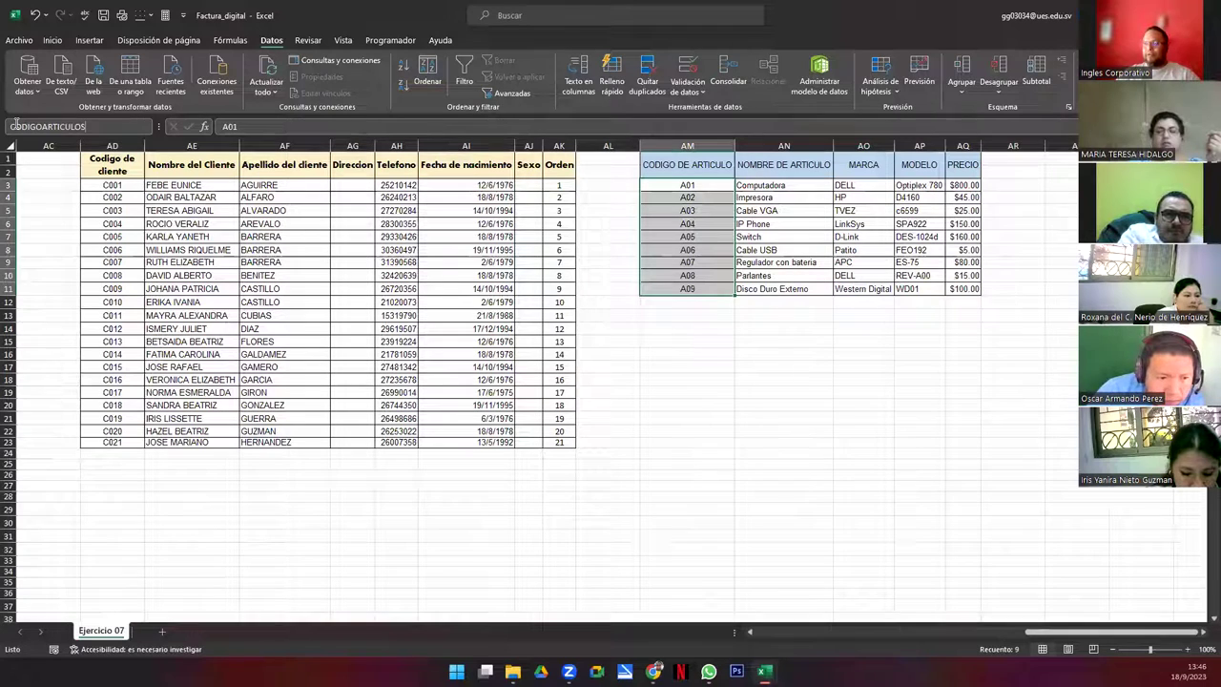
key(Return)
Check the range name of the client codes and give the article codes AM3:AM11 the matching singular name CODIGOARTICULO
click(99, 184)
drag(102, 212, 91, 437)
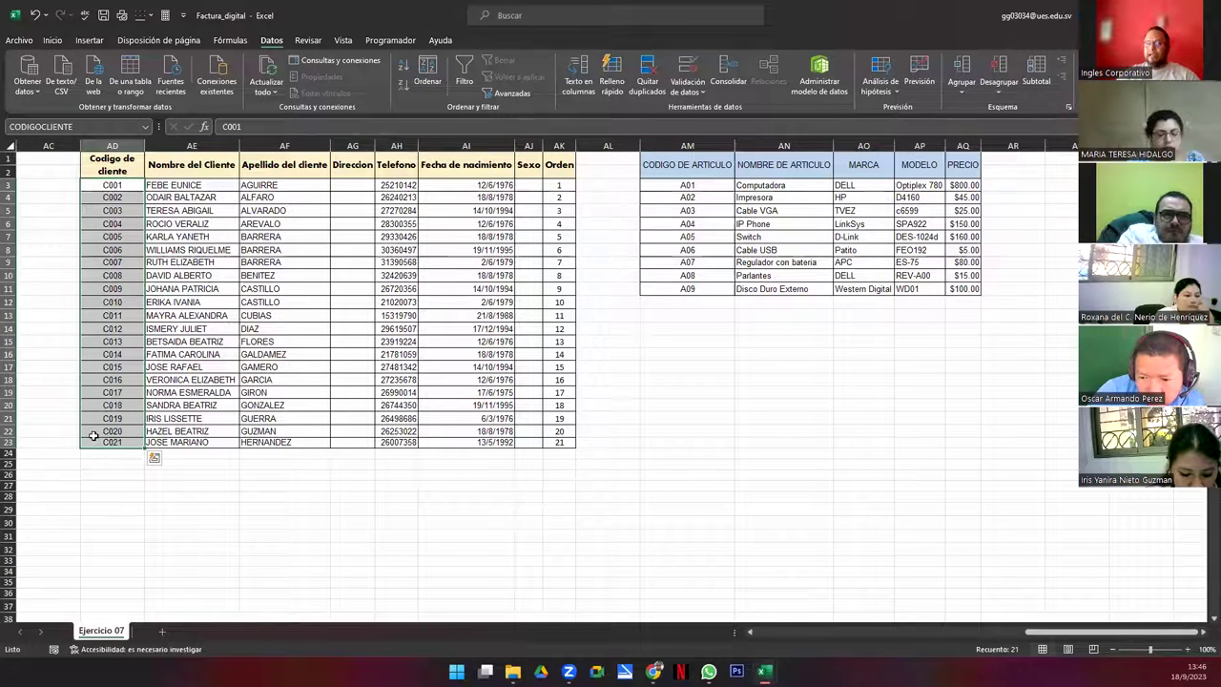
drag(667, 185, 657, 288)
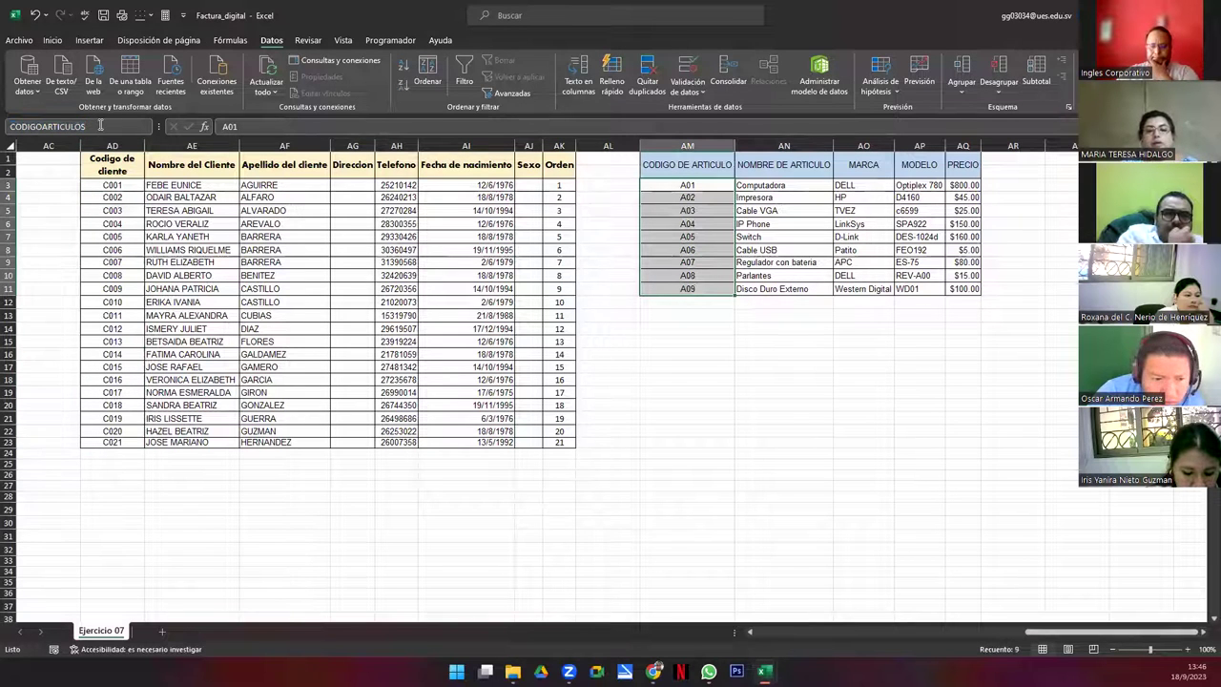
key(Return)
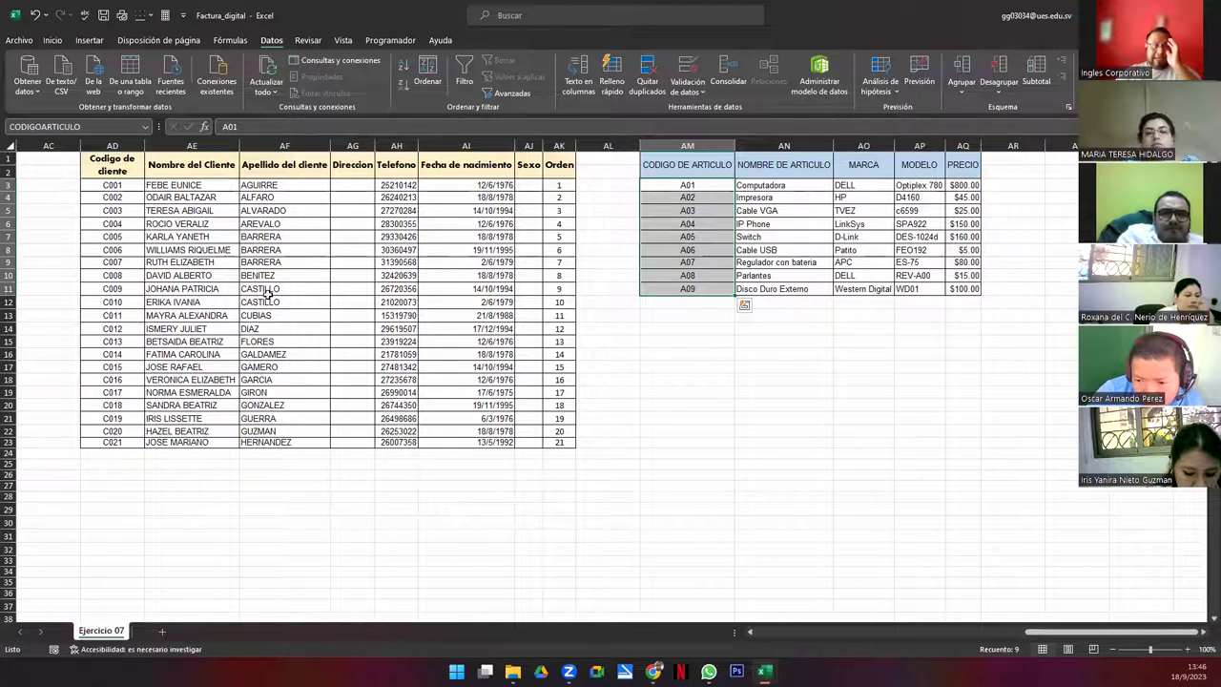
Apply list data validation with source =CODIGOARTICULO to the article code cells D16:D38 of the form
click(234, 256)
key(Left)
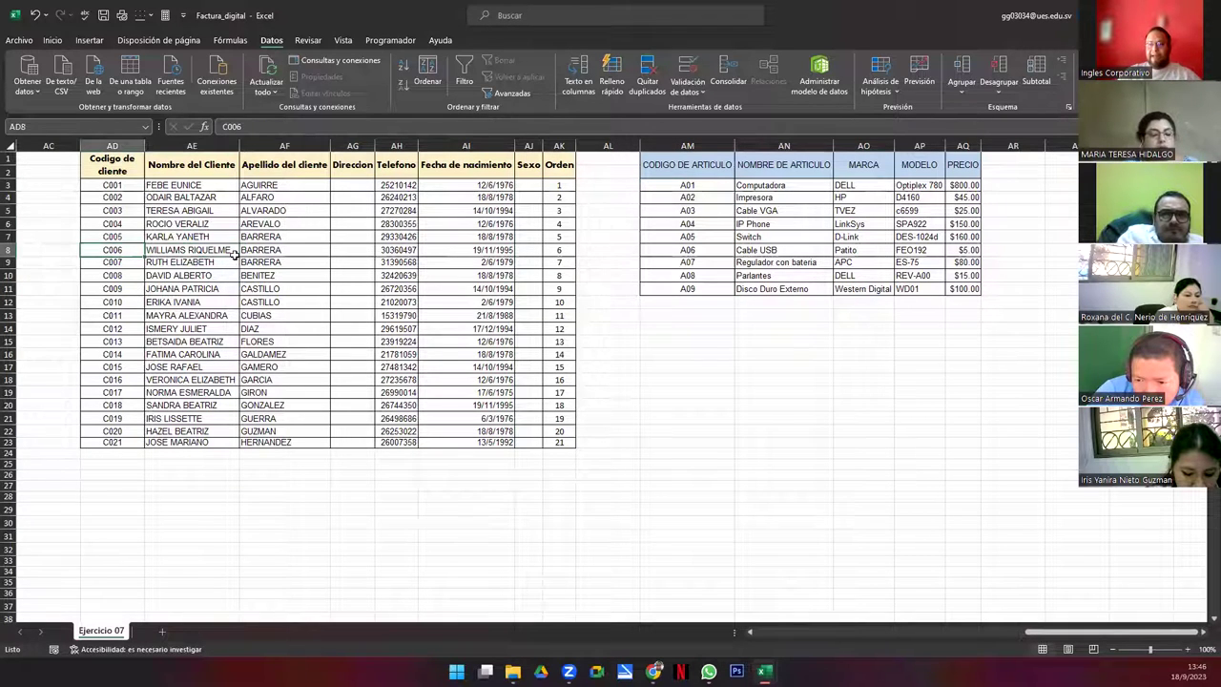
key(Home)
drag(139, 354, 132, 575)
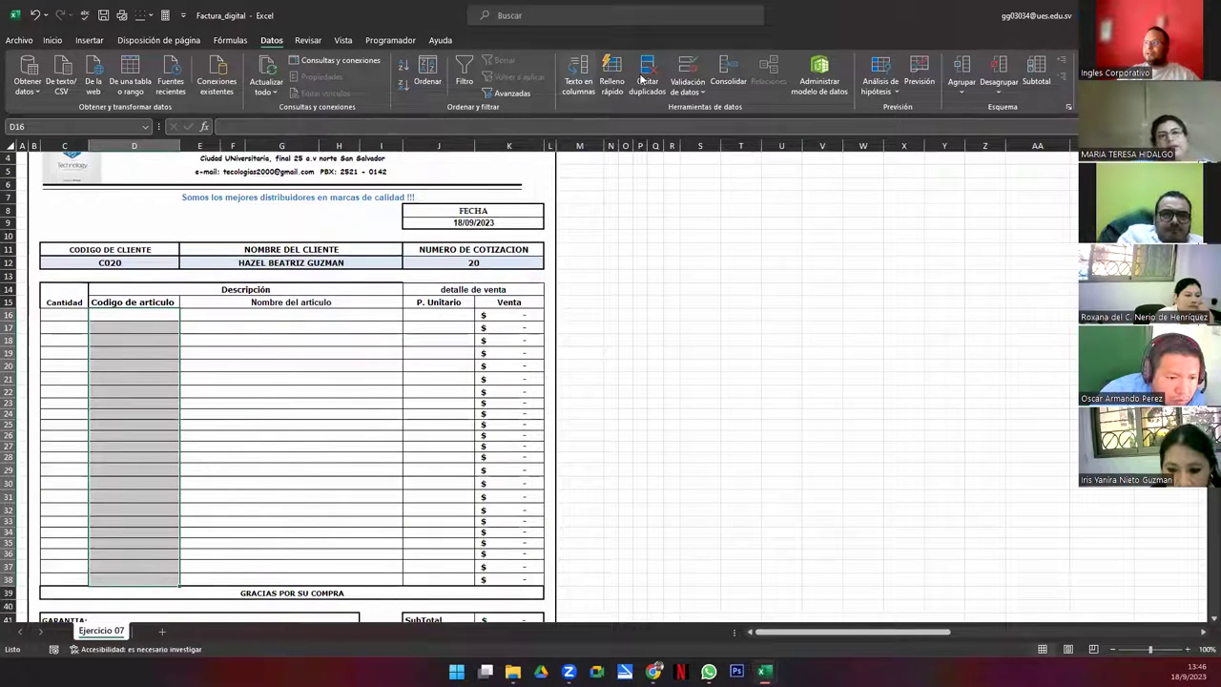
click(687, 69)
click(595, 274)
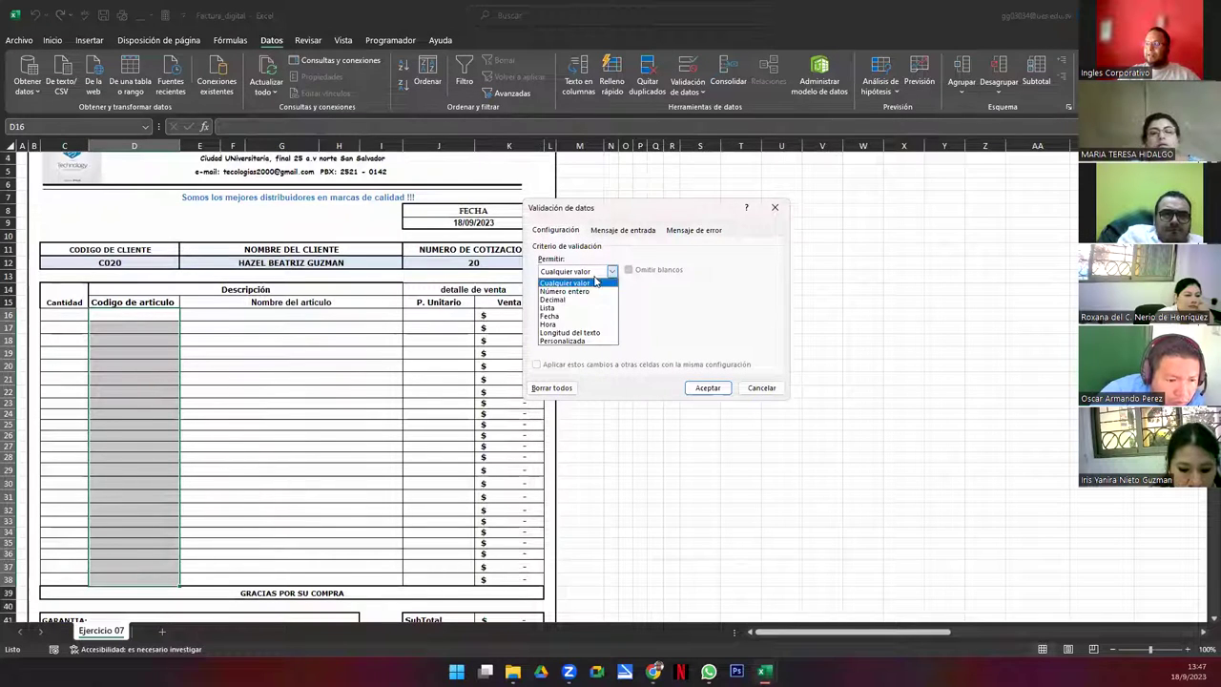
click(580, 308)
click(585, 322)
text(=CODIGO)
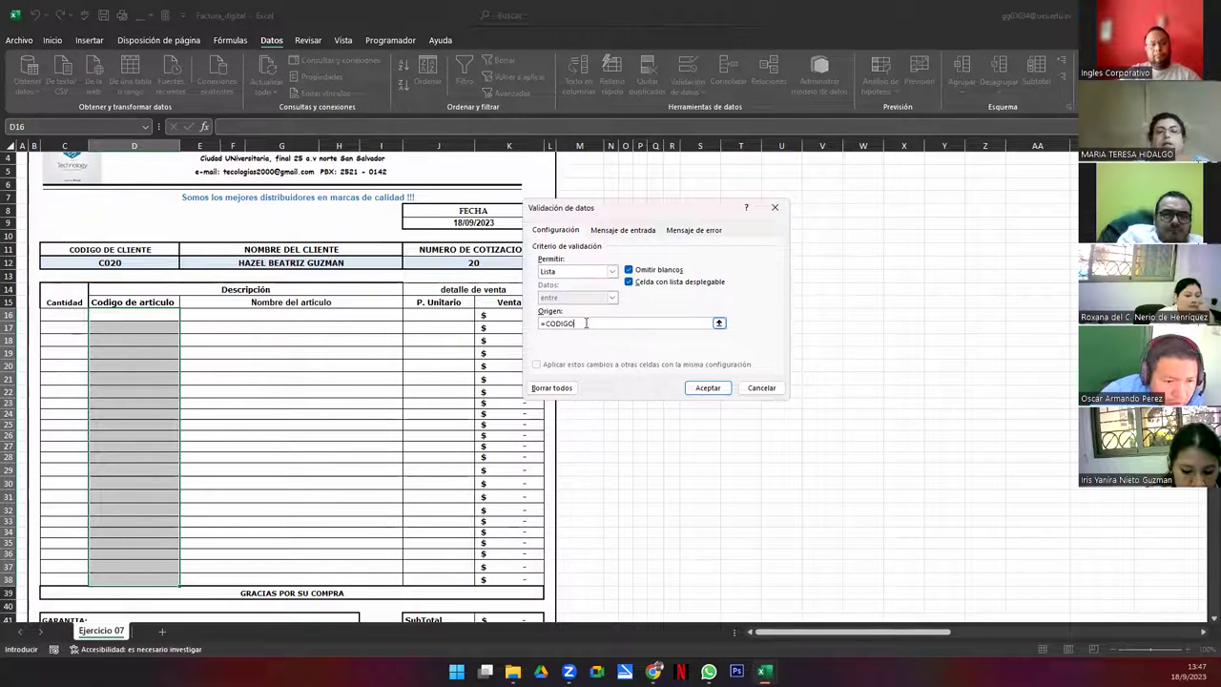
text(LO)
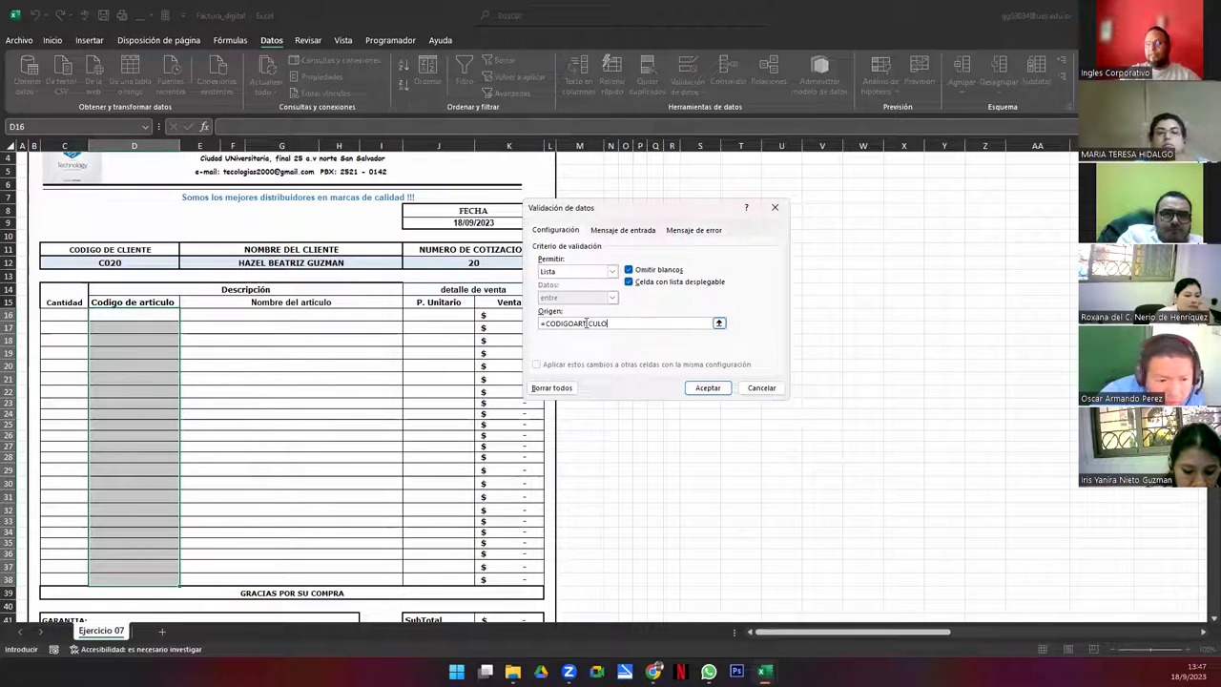
key(Return)
Choose article code A09 from the dropdown in D16
click(213, 392)
click(123, 315)
click(185, 317)
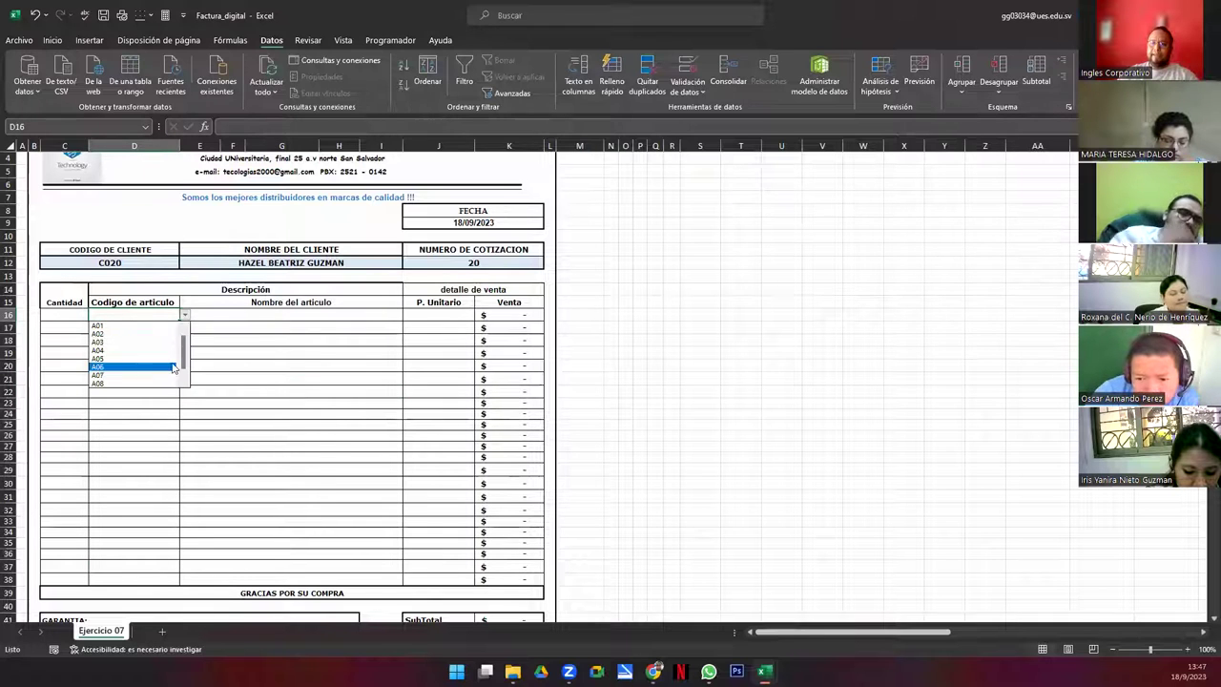
scroll(136, 381, down, 1)
click(136, 383)
Centre the contents of the article code cells D16:D38 in the form
drag(128, 316, 123, 578)
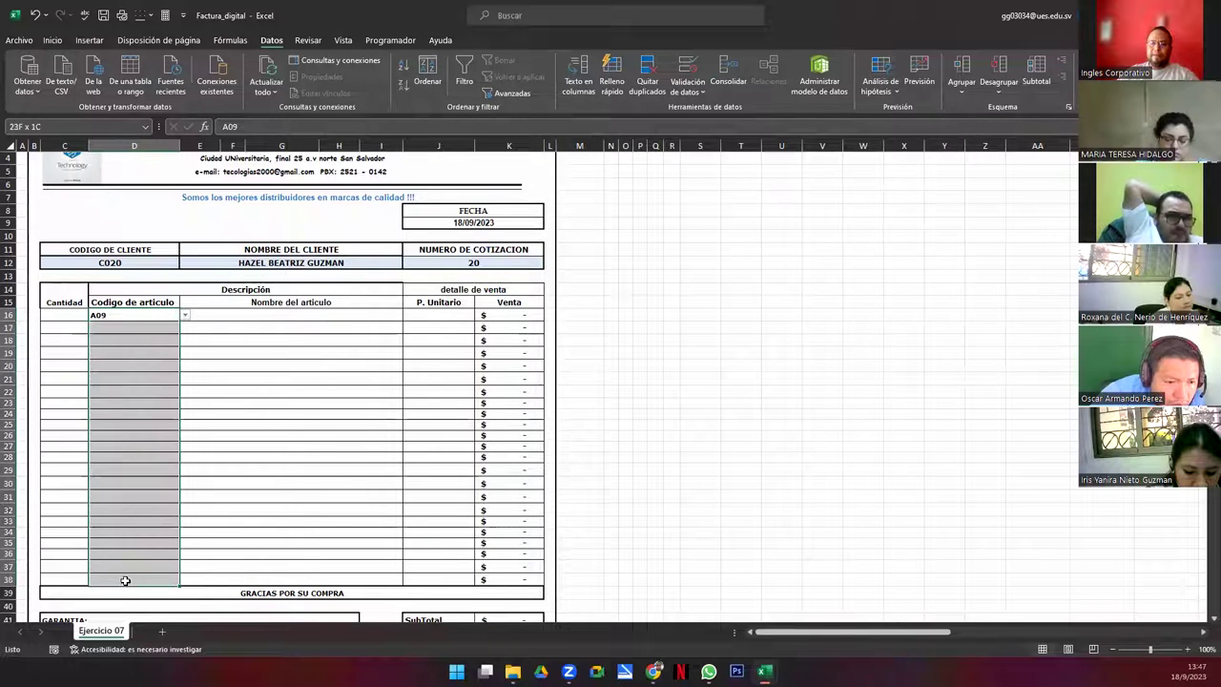
click(53, 40)
click(297, 85)
Compare the form's empty article name and unit price cells with the columns of the article table AM1:AQ11
click(229, 323)
mouse_move(282, 319)
mouse_down()
mouse_move(400, 341)
mouse_move(448, 611)
mouse_move(438, 577)
mouse_up()
click(233, 315)
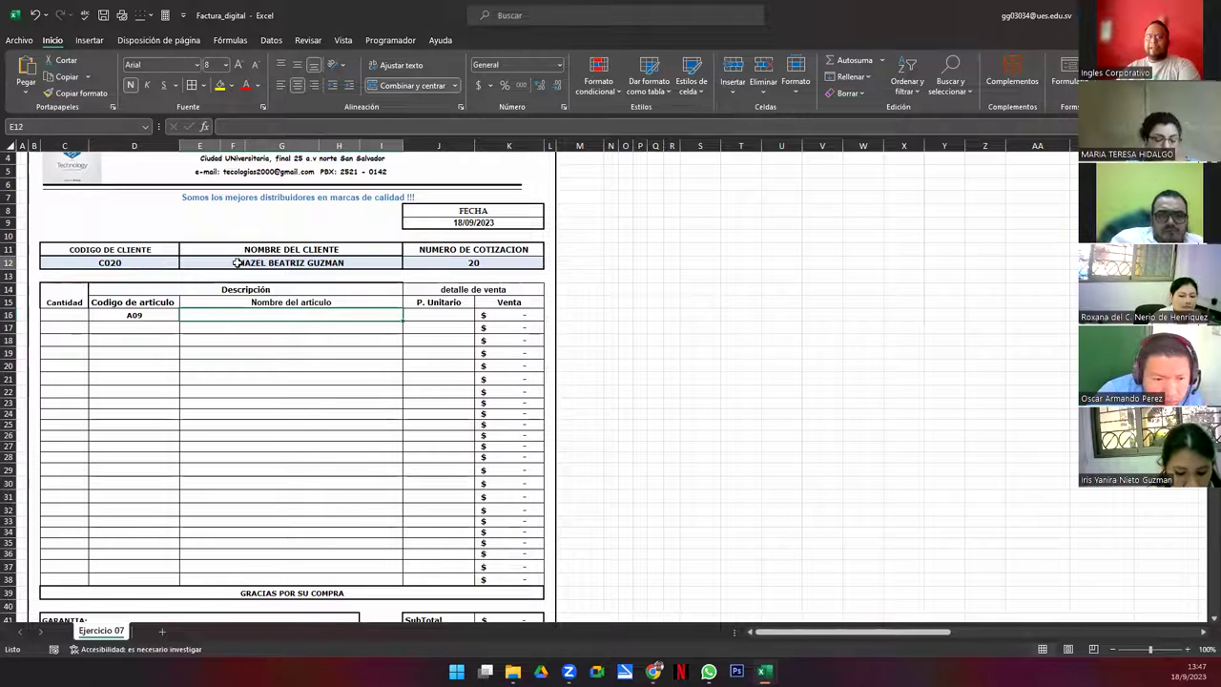
drag(214, 260, 458, 260)
drag(239, 316, 434, 315)
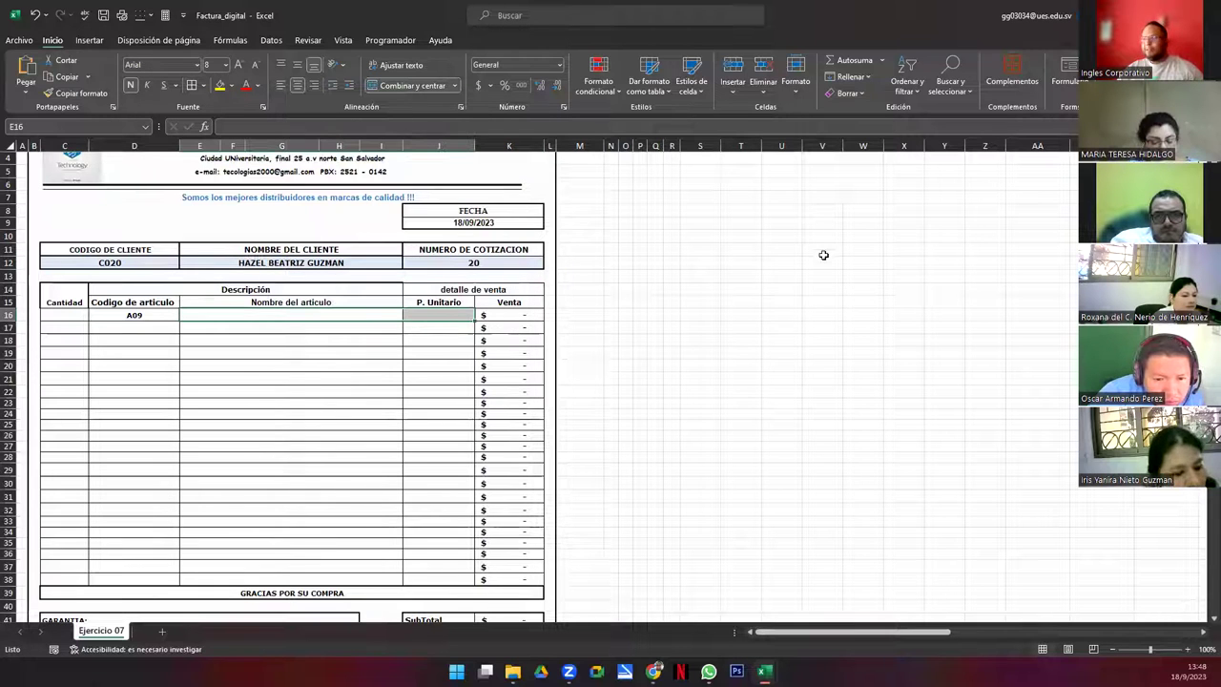
click(881, 177)
key(Right)
key(Right)
key(Right)
key(Right)
key(Right)
key(Right)
key(Right)
key(Right)
key(Right)
key(Right)
key(Right)
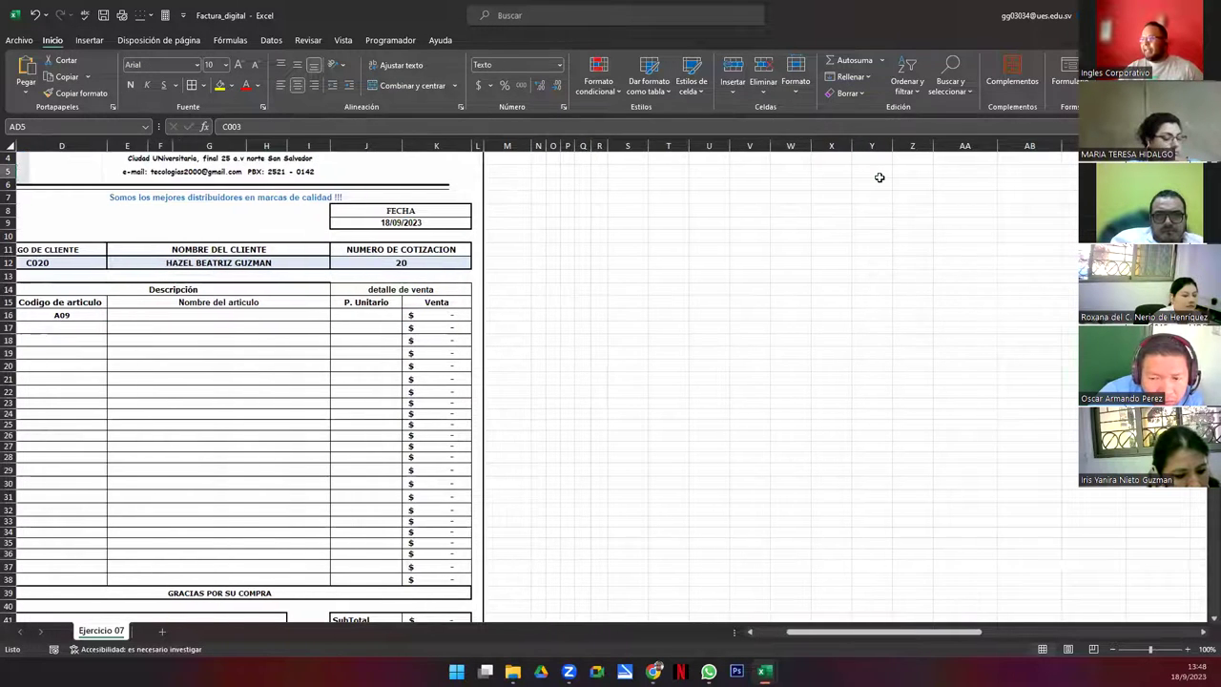
key(Right)
key(Right)
key(Right)
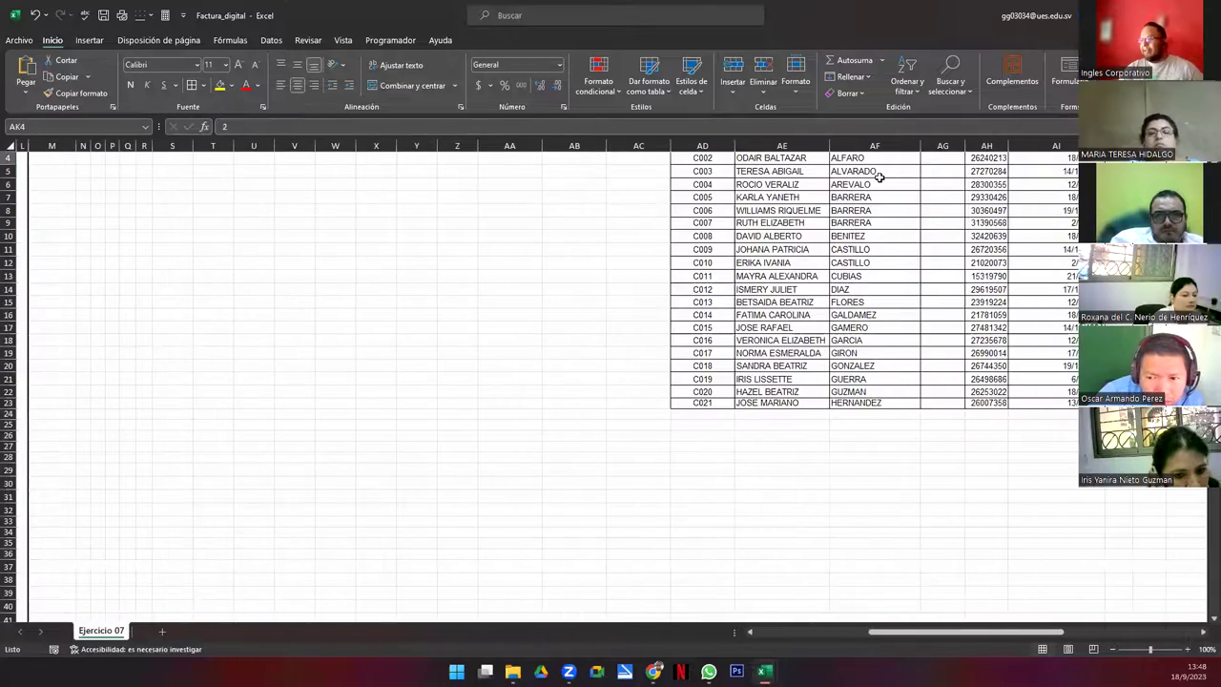
key(Up)
key(Up)
key(Up)
key(Up)
key(Right)
key(Right)
key(Right)
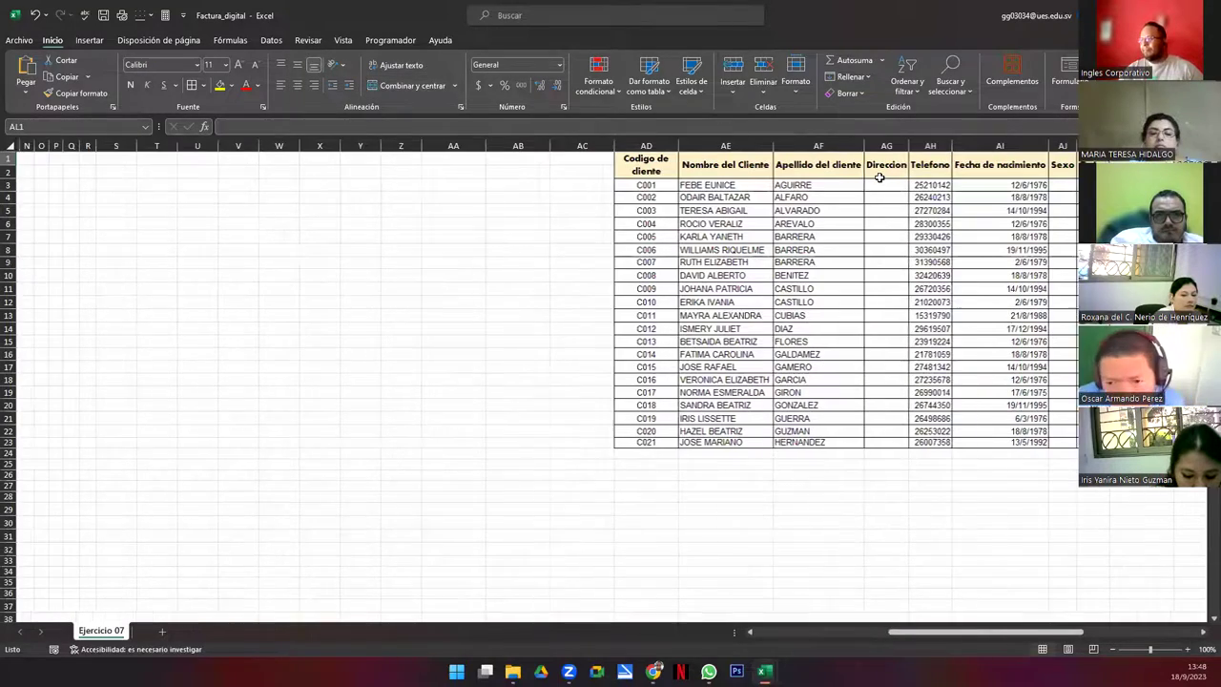
key(Right)
key(Right)
key(Right)
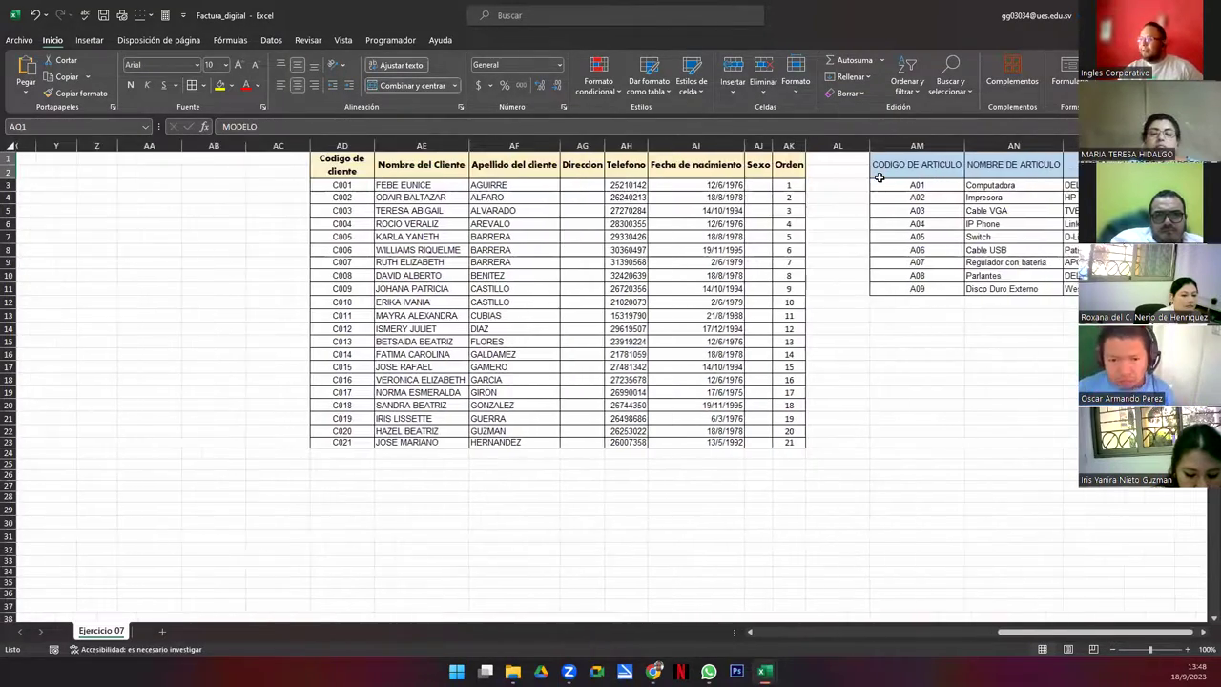
key(Down)
key(Down)
key(Left)
key(Left)
key(Left)
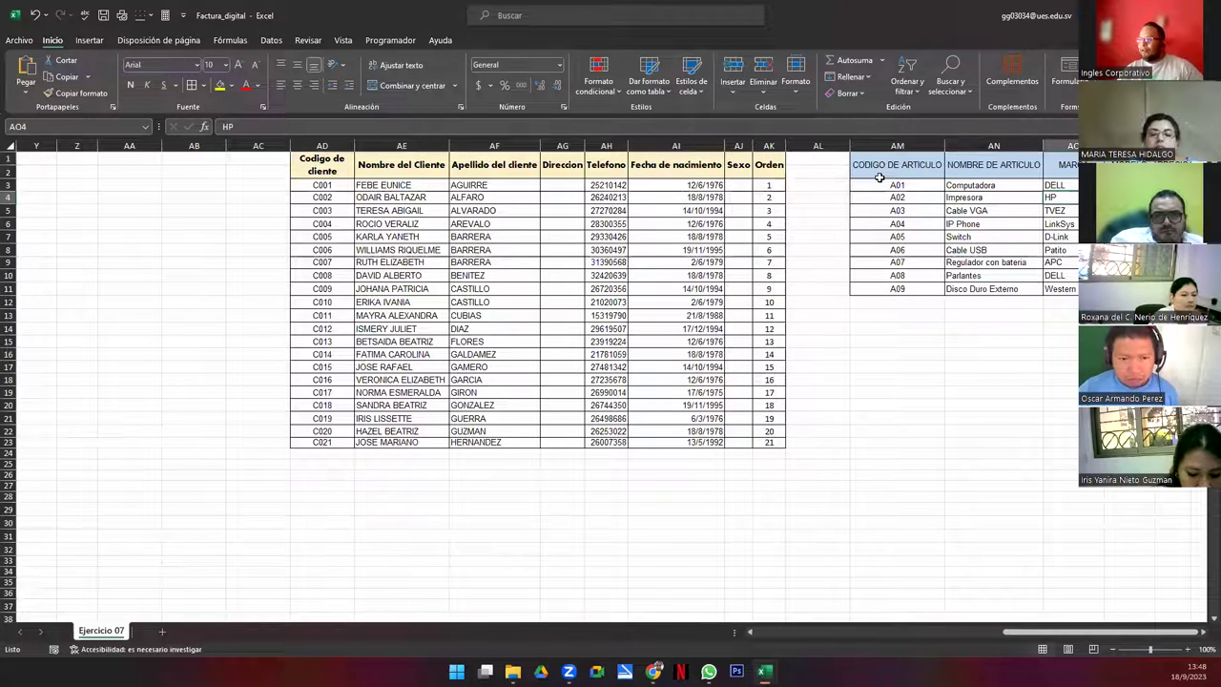
key(Right)
key(Right)
key(Right)
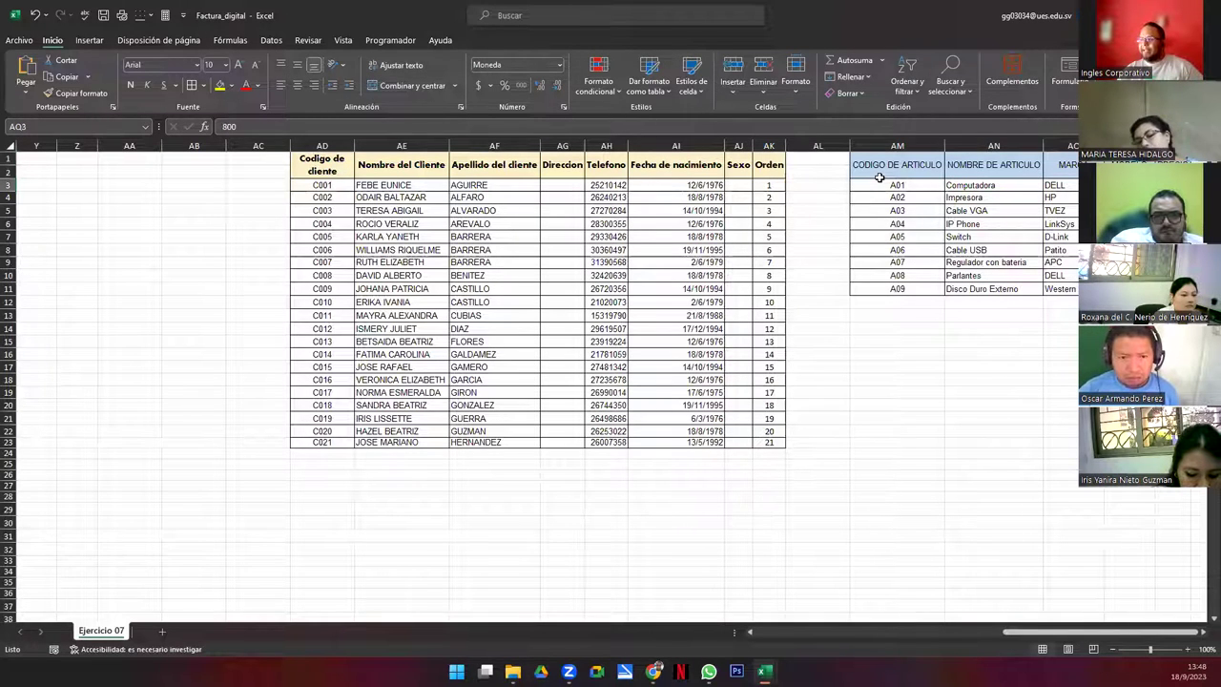
Return to the form and examine the first item row from quantity C16 to the sale formula in K16
key(Home)
key(Down)
key(Down)
key(Down)
key(Down)
key(Down)
key(Down)
key(Down)
key(Down)
key(Down)
key(Down)
key(Down)
key(Down)
key(Down)
key(Down)
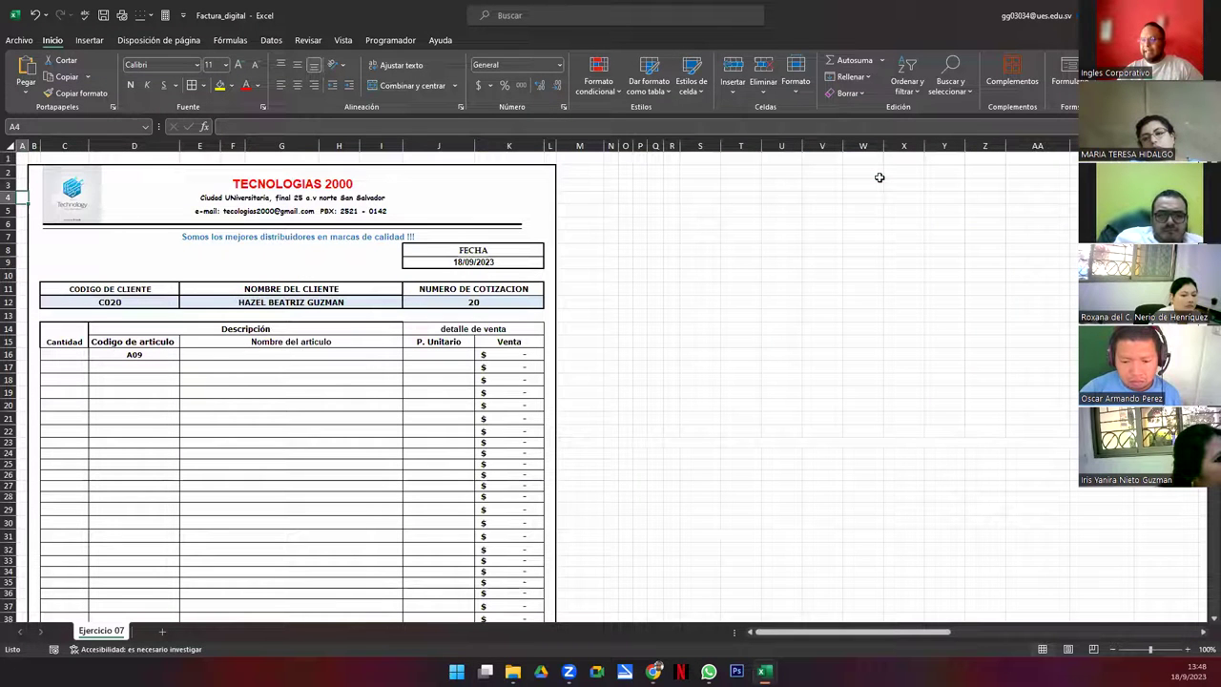
key(Right)
key(Up)
key(Right)
key(Right)
key(Right)
key(Right)
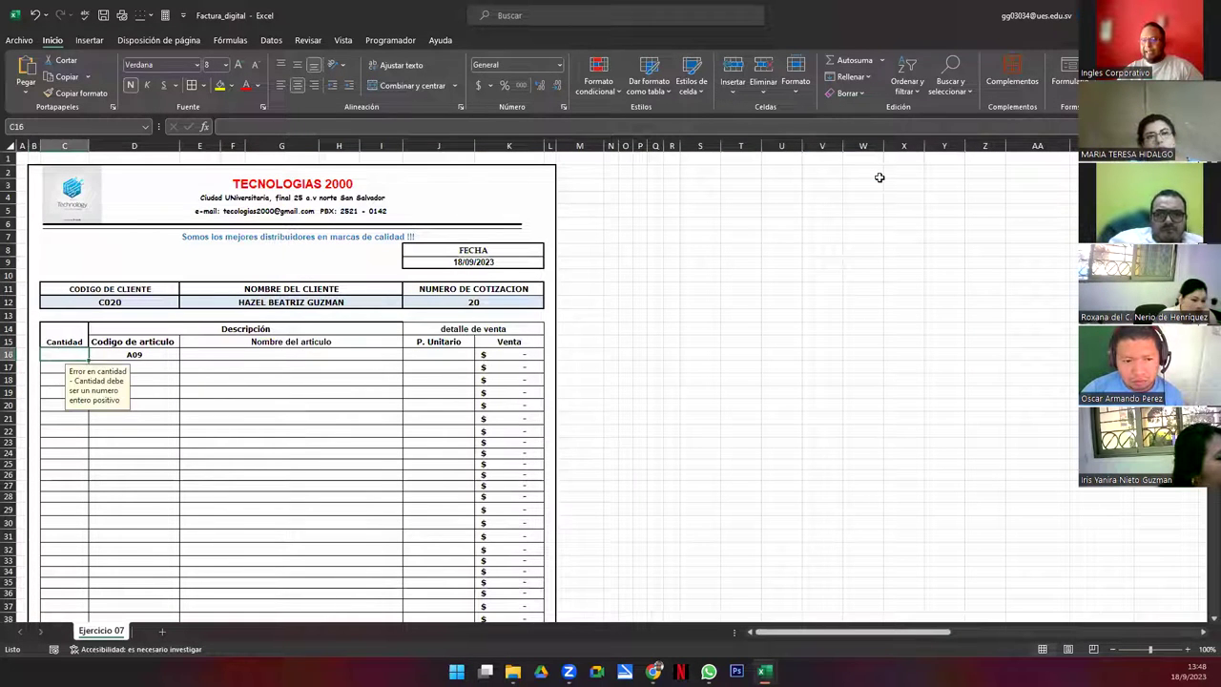
key(Right)
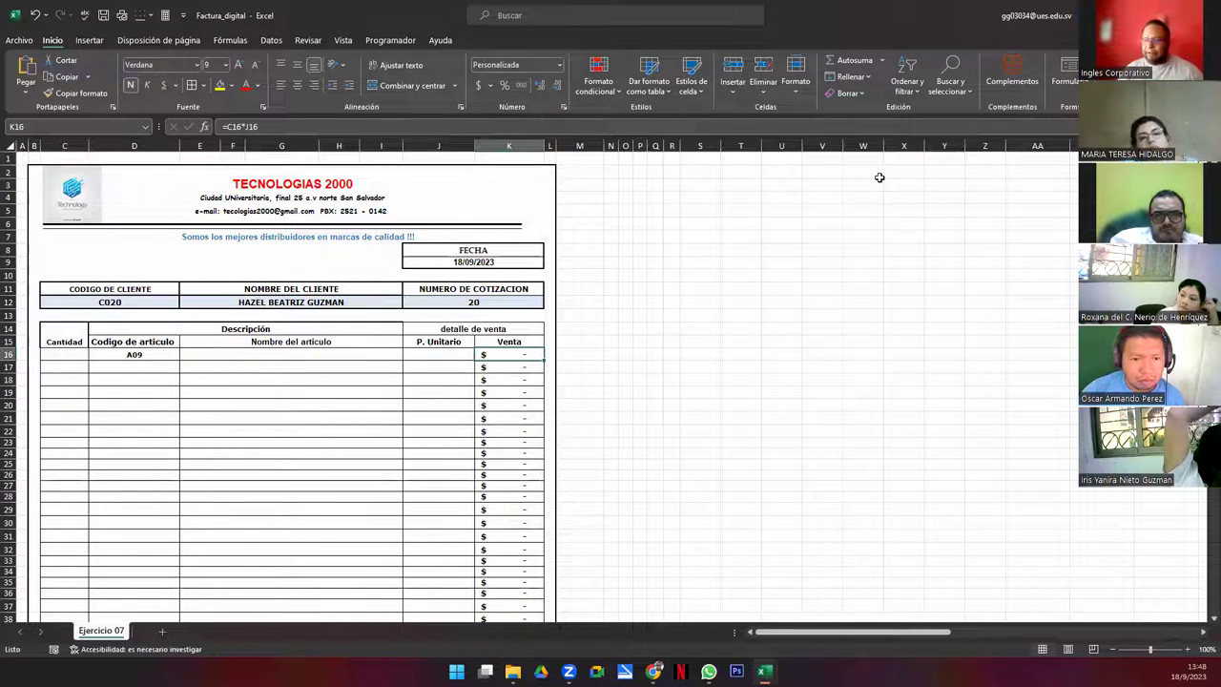
key(Left)
key(Left)
key(Left)
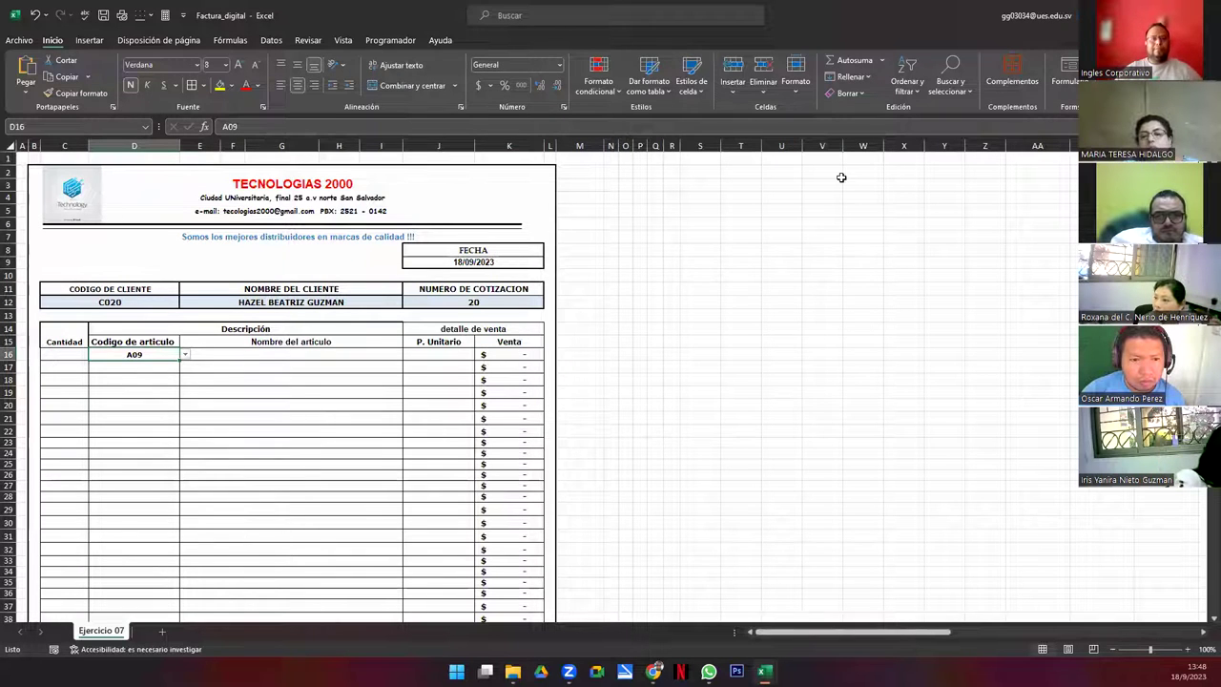
Begin a BUSCARV formula in the article name cell E16 with the article code D16 as lookup value
click(283, 356)
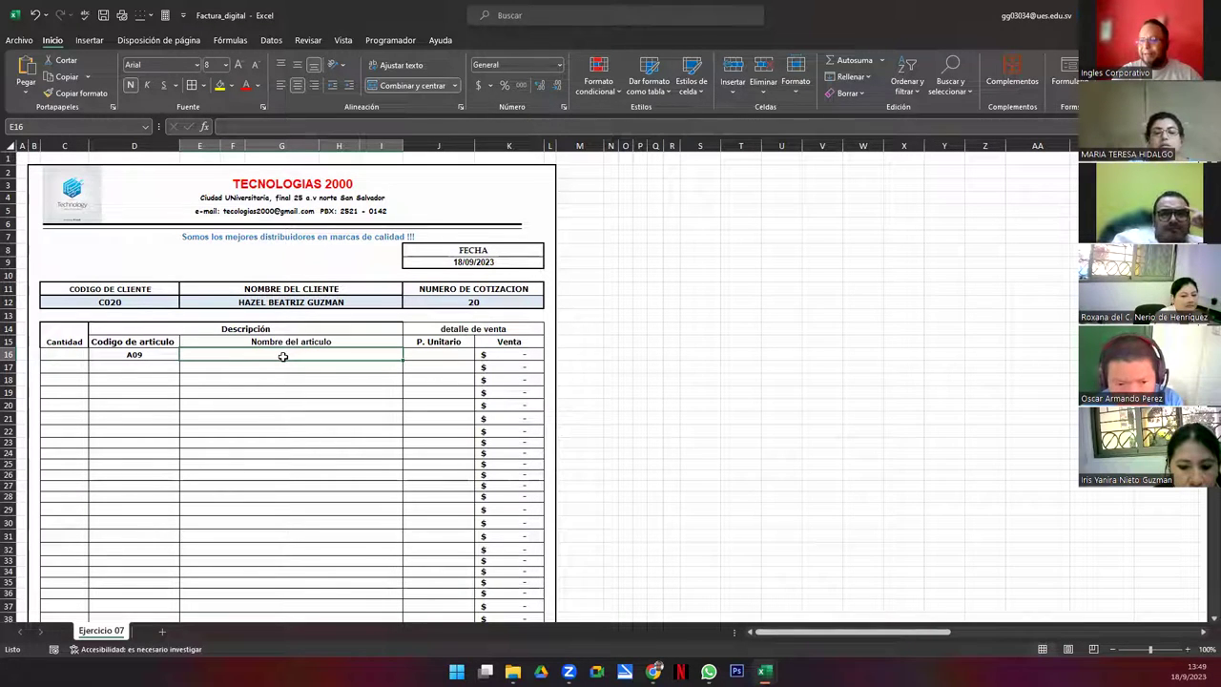
text(=)
text(BUCA)
key(BackSpace)
key(BackSpace)
text(S)
key(Down)
key(Down)
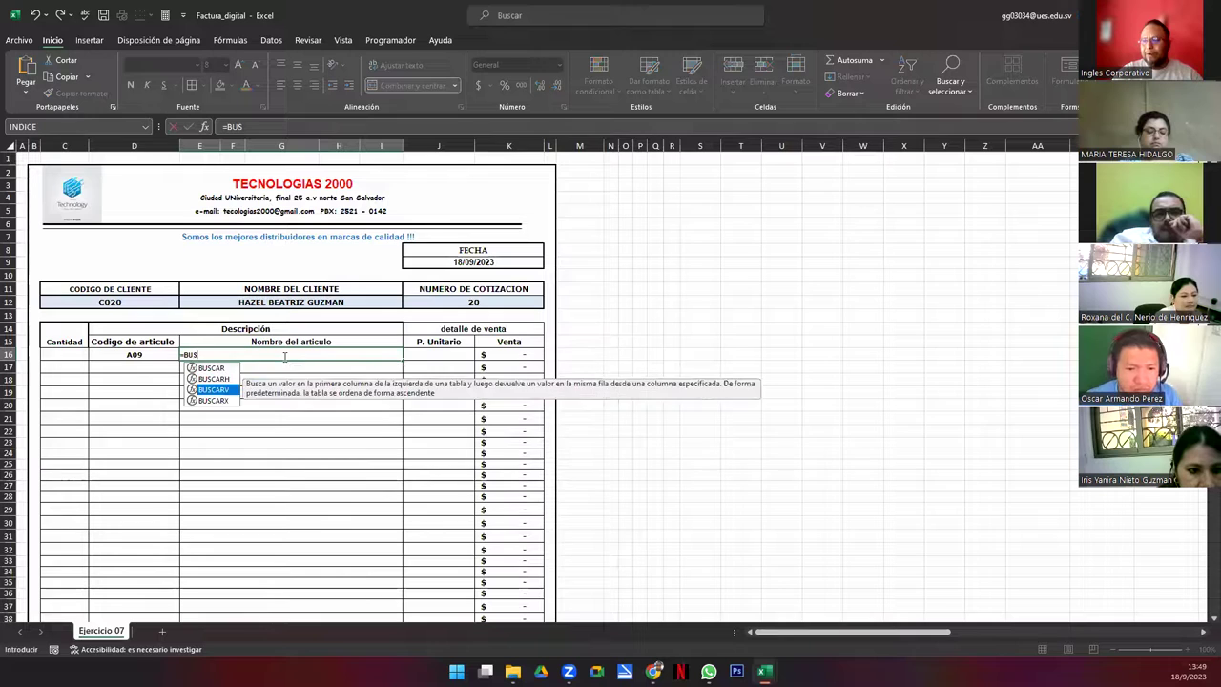
key(Tab)
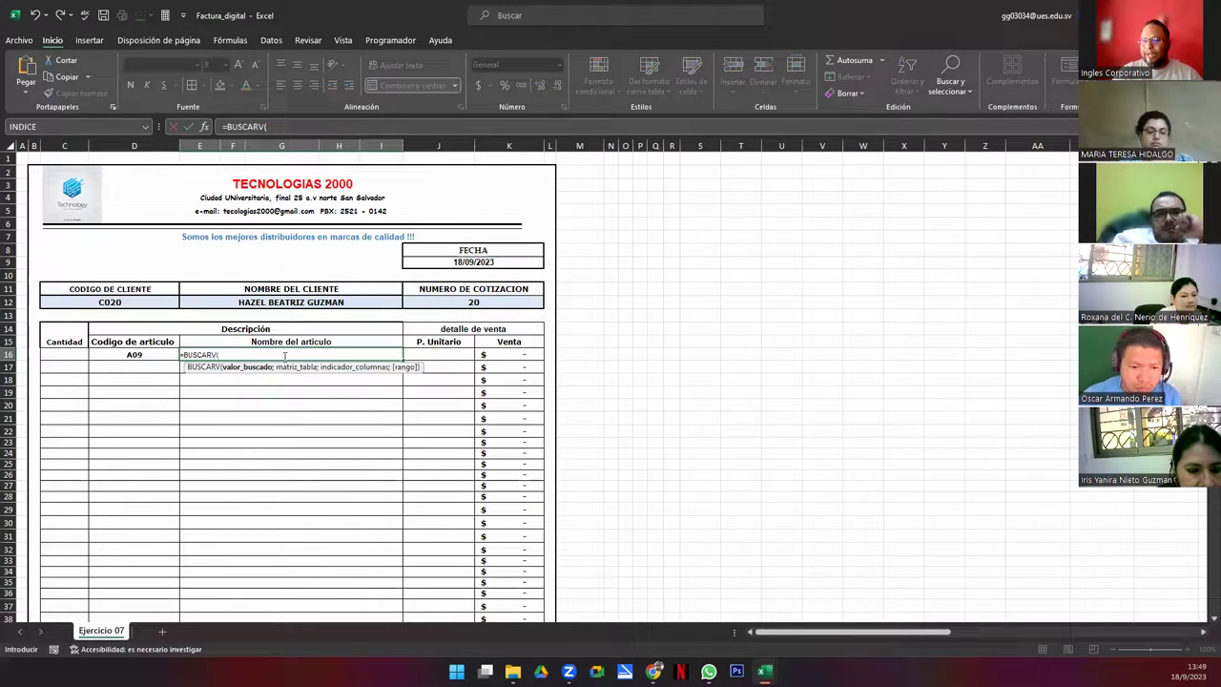
click(122, 354)
text(;)
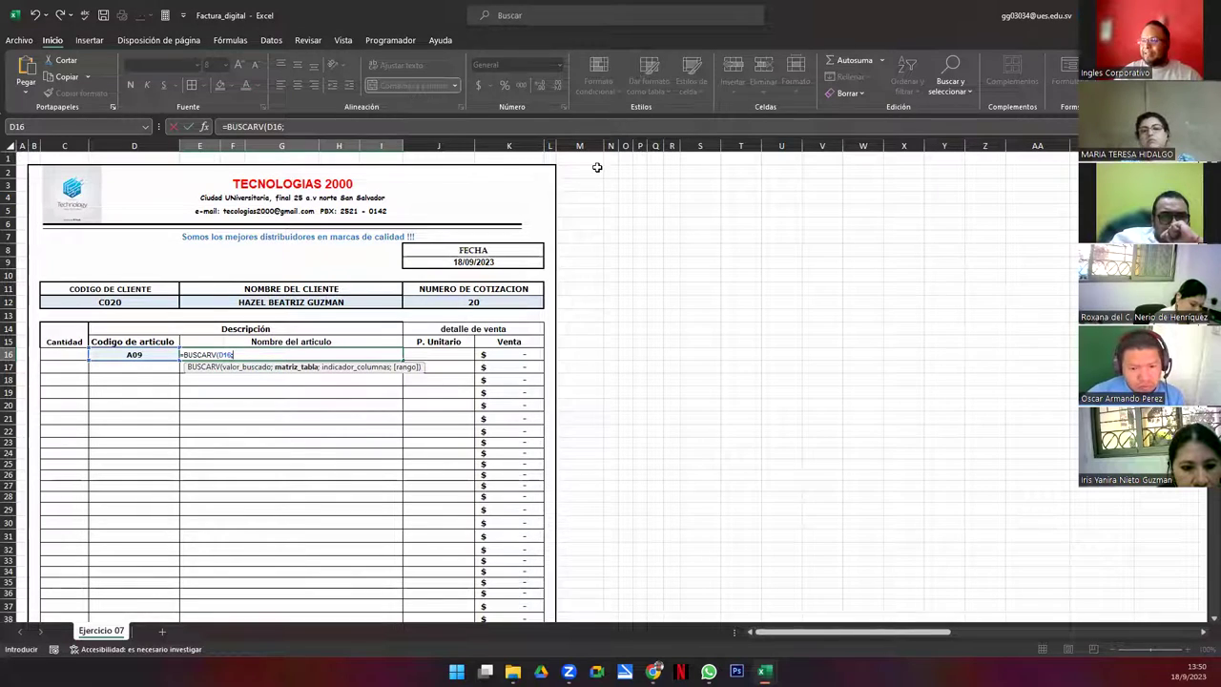
Use the article table AM1:AQ11 as the formula's lookup table, fixed with absolute references $AM$1:$AQ$11
click(1203, 631)
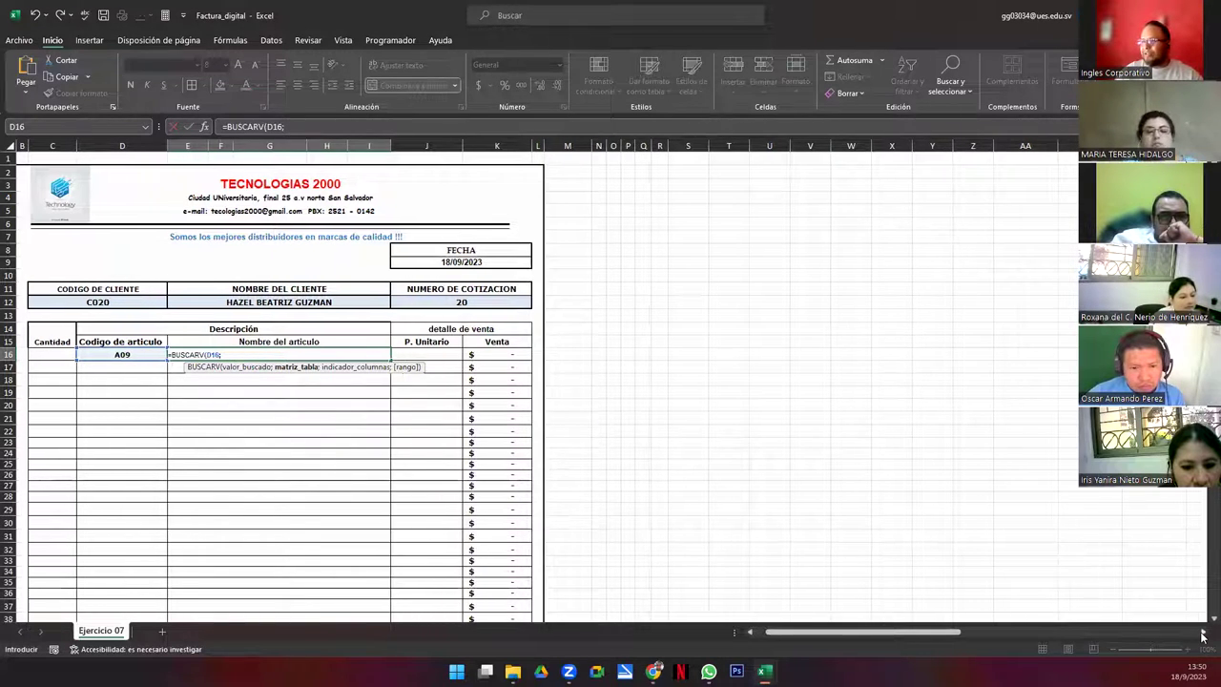
scroll(907, 631, right, 5)
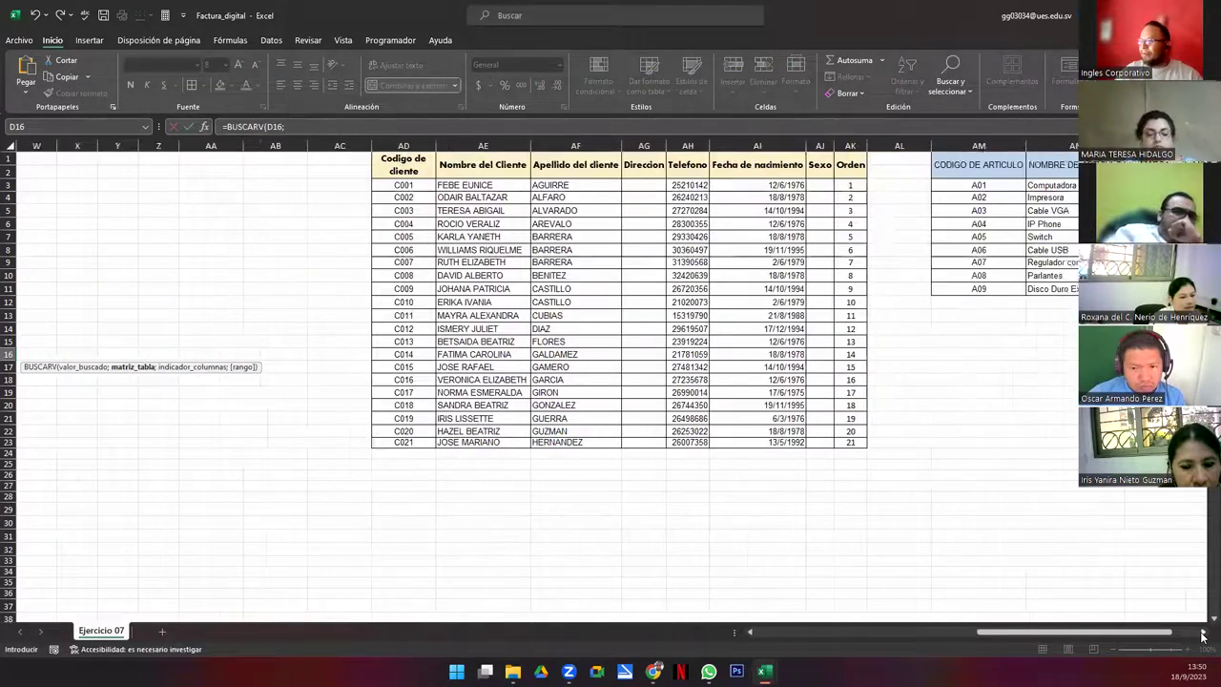
drag(867, 157, 1049, 289)
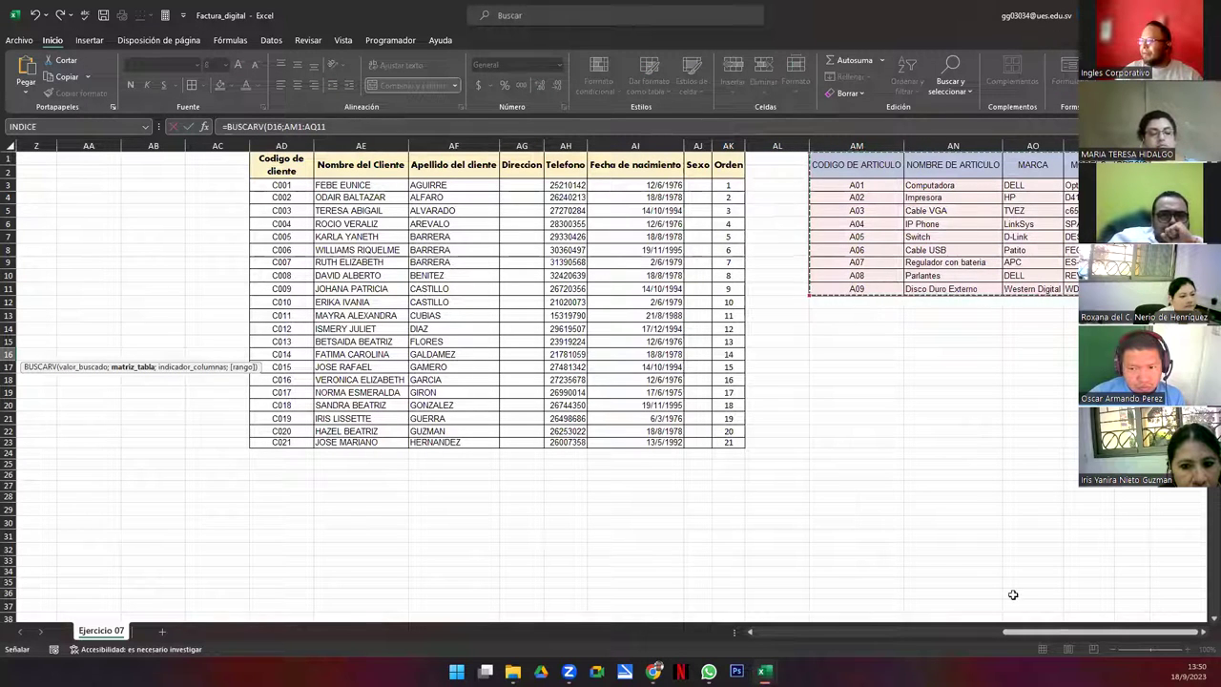
click(981, 630)
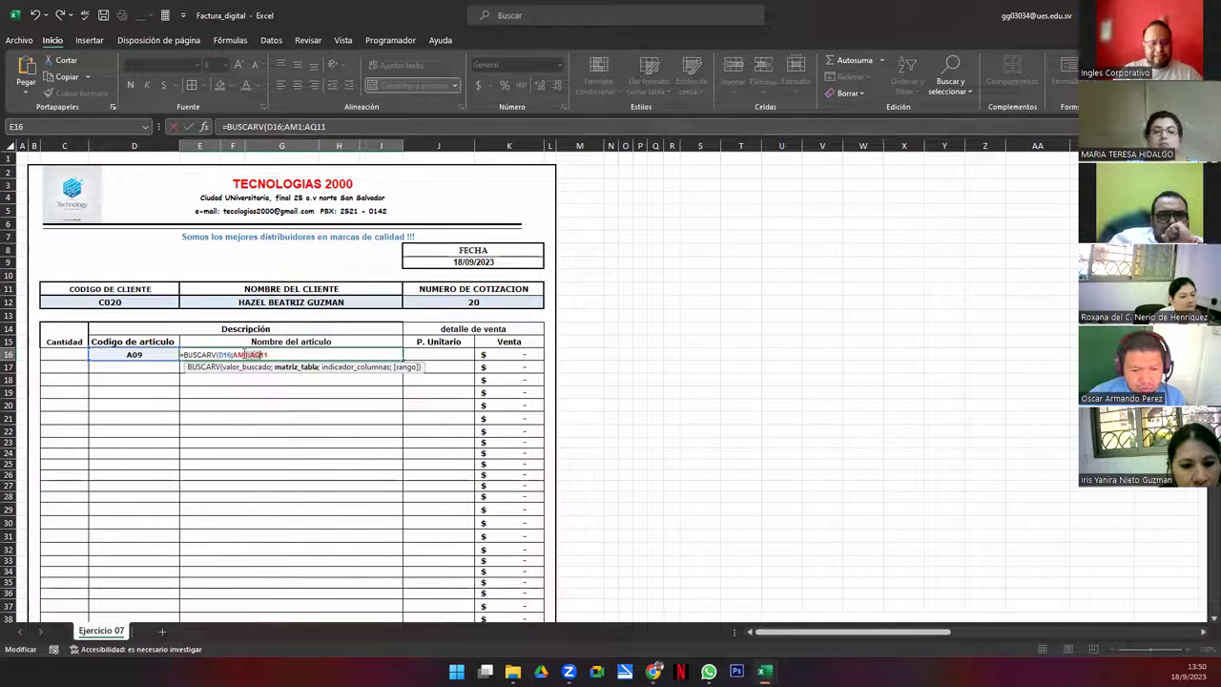
key(F4)
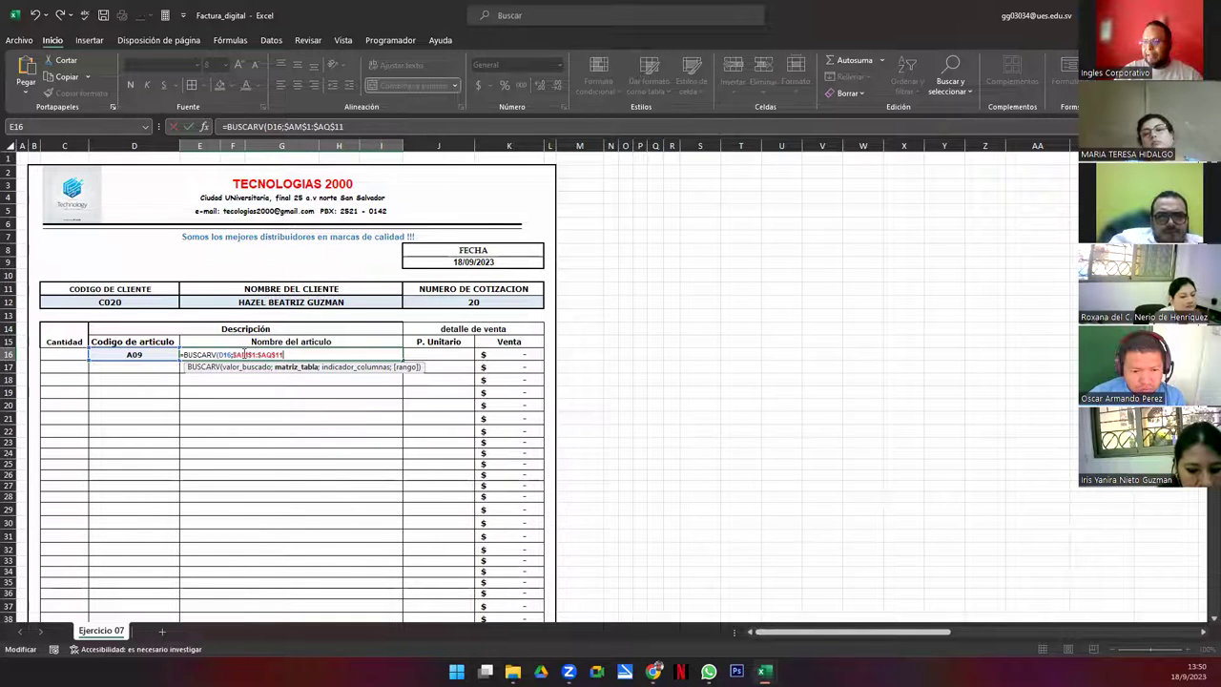
Complete the E16 lookup with column index 2 and exact match FALSO, and enter the formula
text(;2)
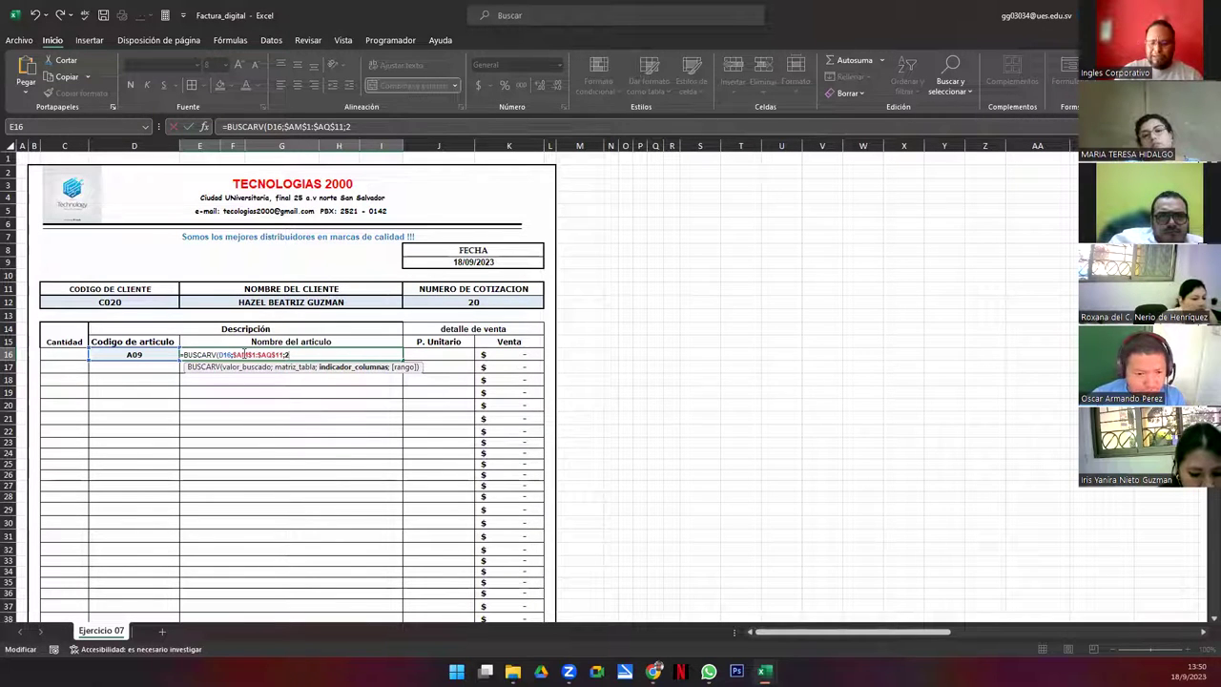
text(;)
key(Down)
key(Tab)
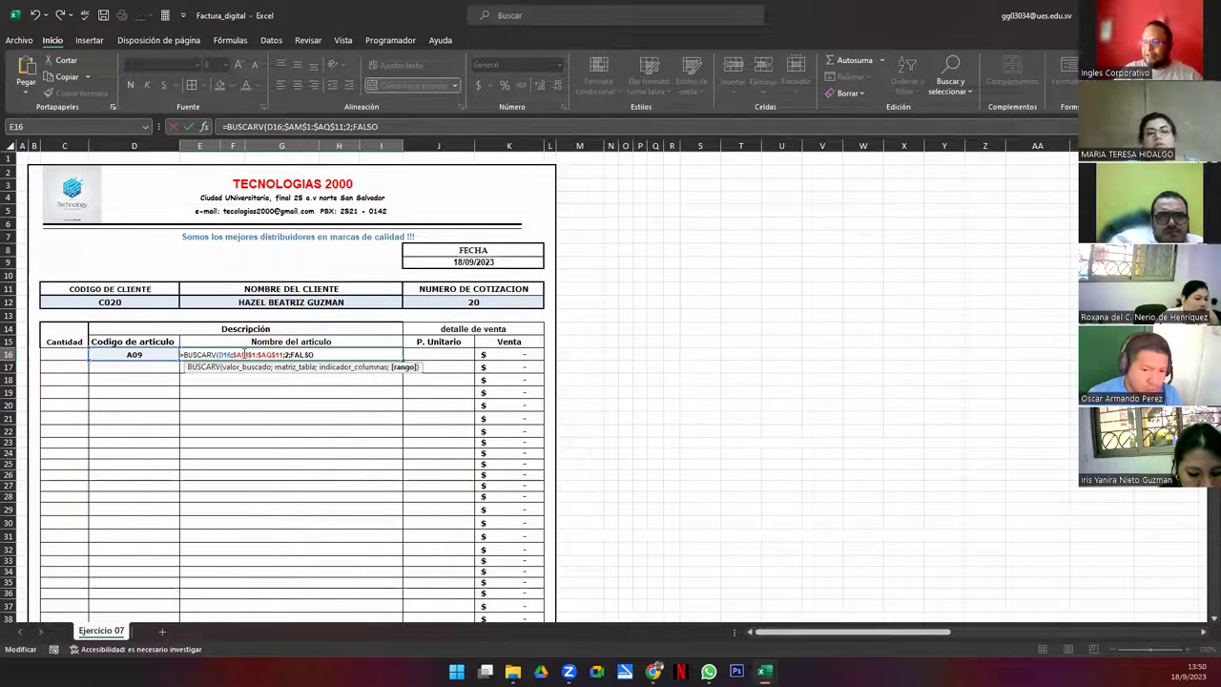
text())
key(ctrl+Return)
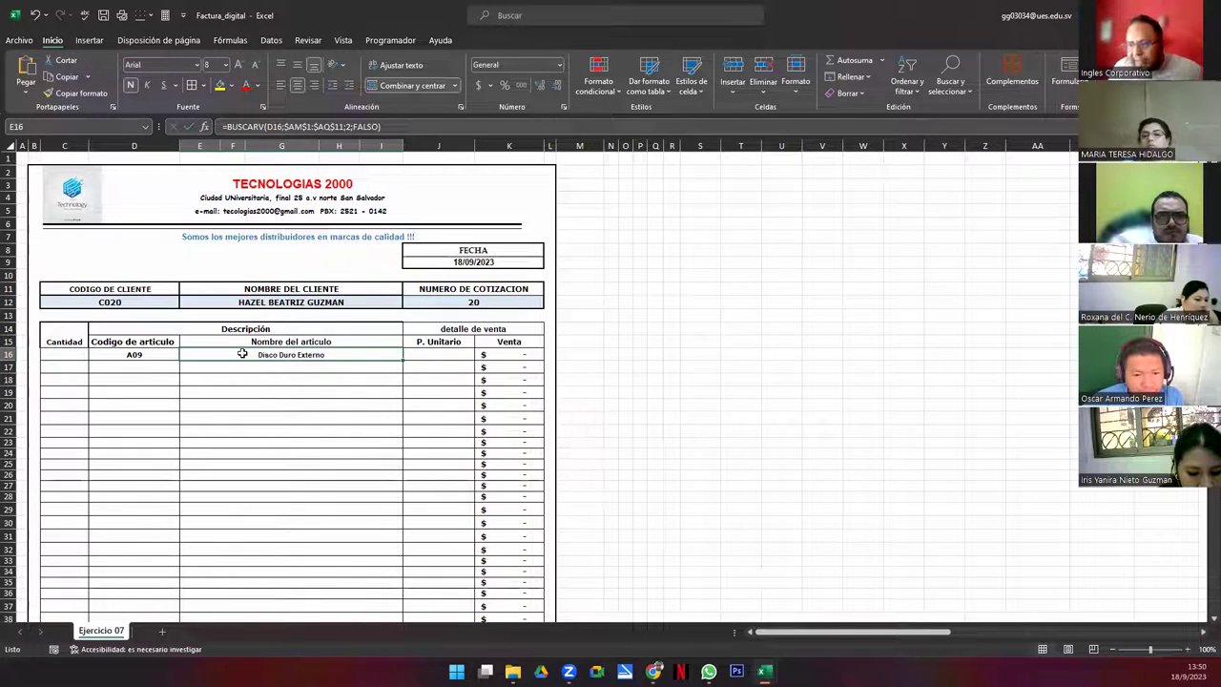
Examine the article table's columns up to the price column AQ to determine its column index, and return to the form
drag(201, 314, 232, 315)
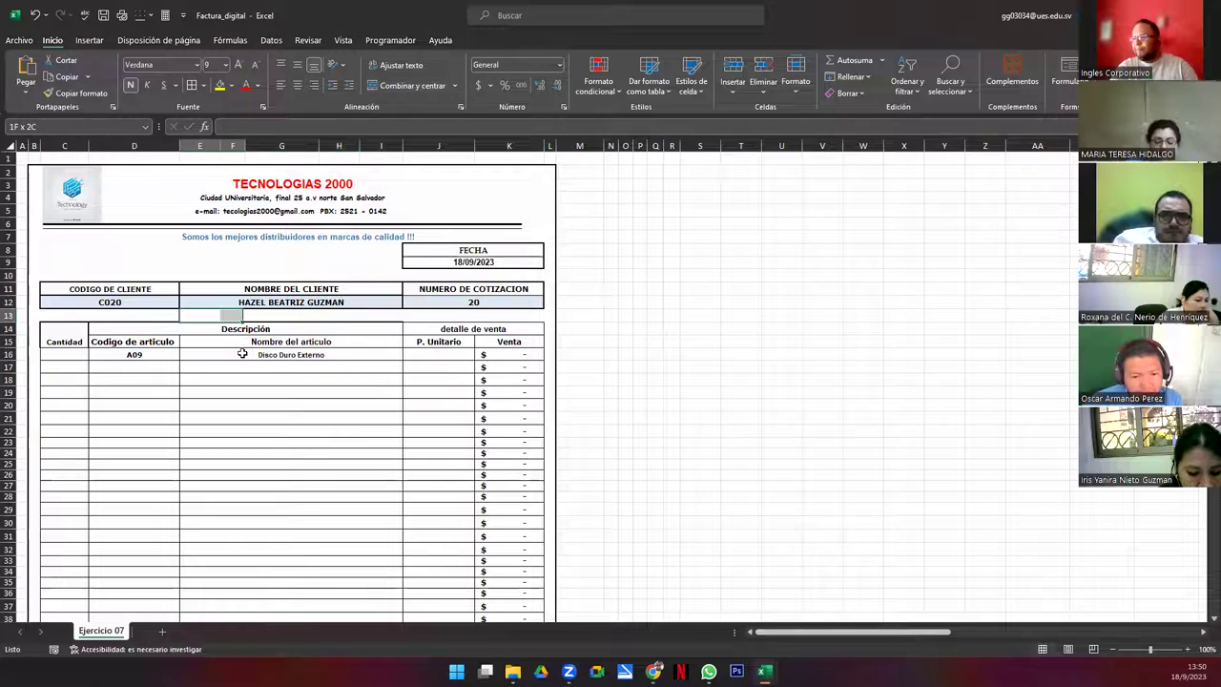
key(Right)
key(Right)
key(Right)
key(Right)
key(Right)
key(Right)
key(Right)
key(Right)
key(Right)
key(Right)
key(Right)
key(Right)
key(Right)
key(Right)
key(Right)
key(Right)
key(Right)
key(Right)
key(Right)
key(Right)
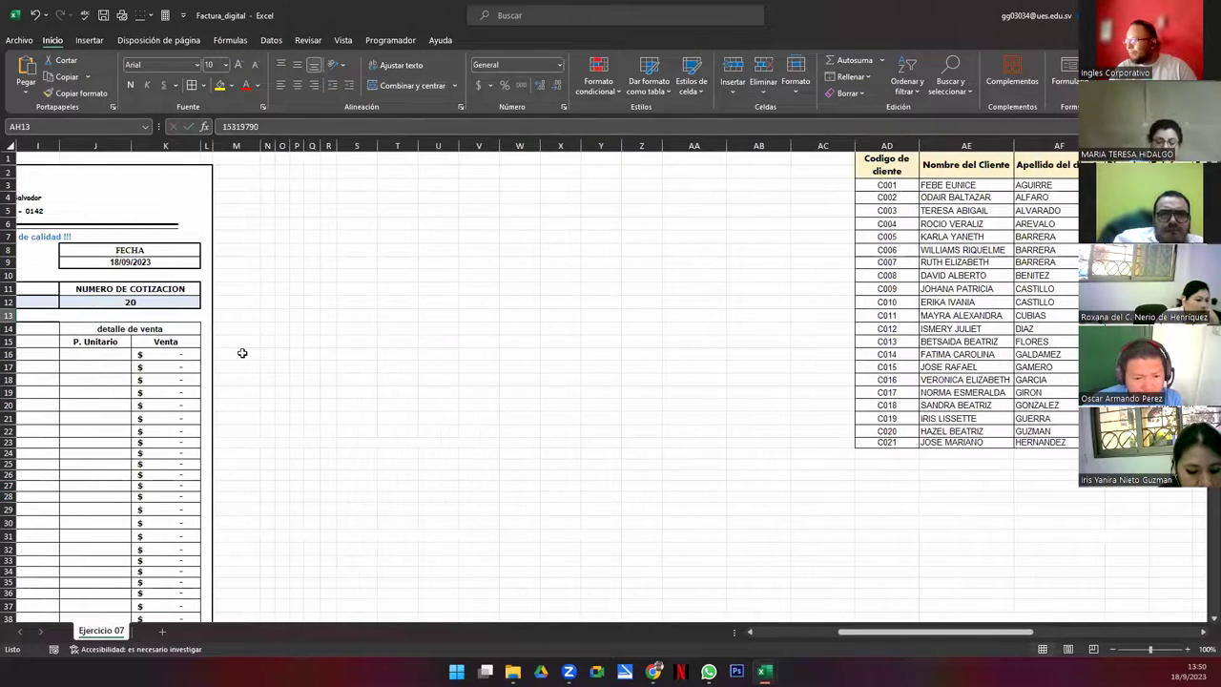
key(Right)
key(Right)
key(Right)
key(Right)
key(Right)
key(Up)
key(Up)
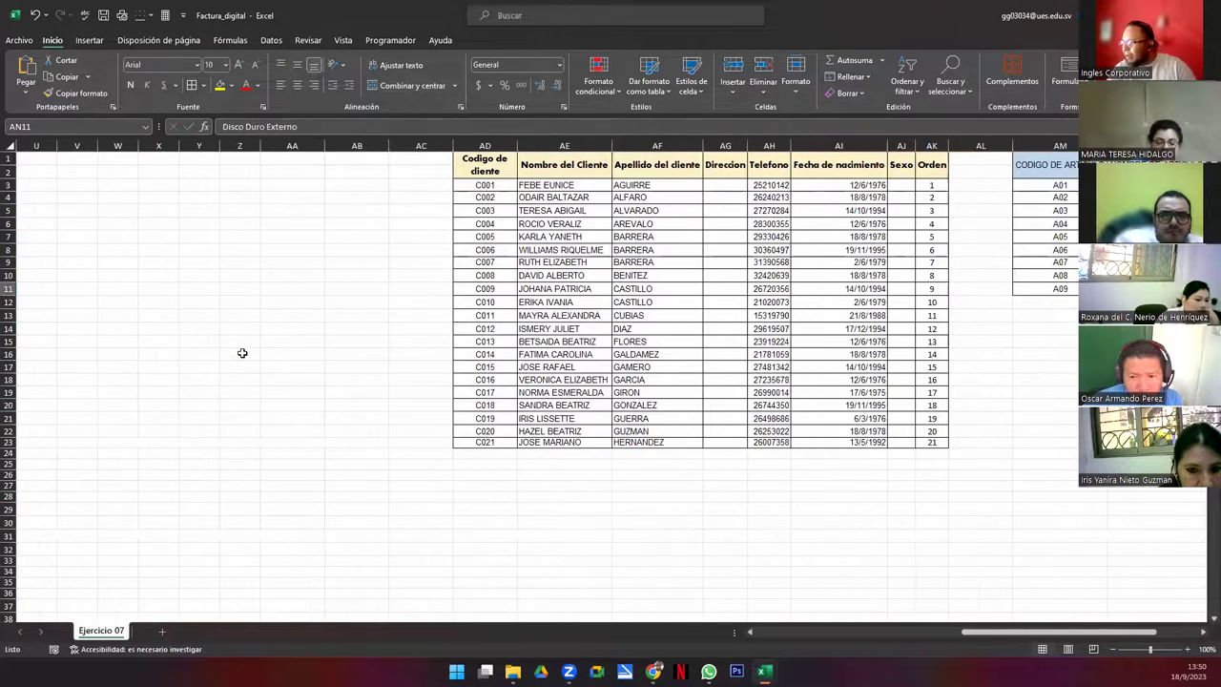
key(Right)
key(Right)
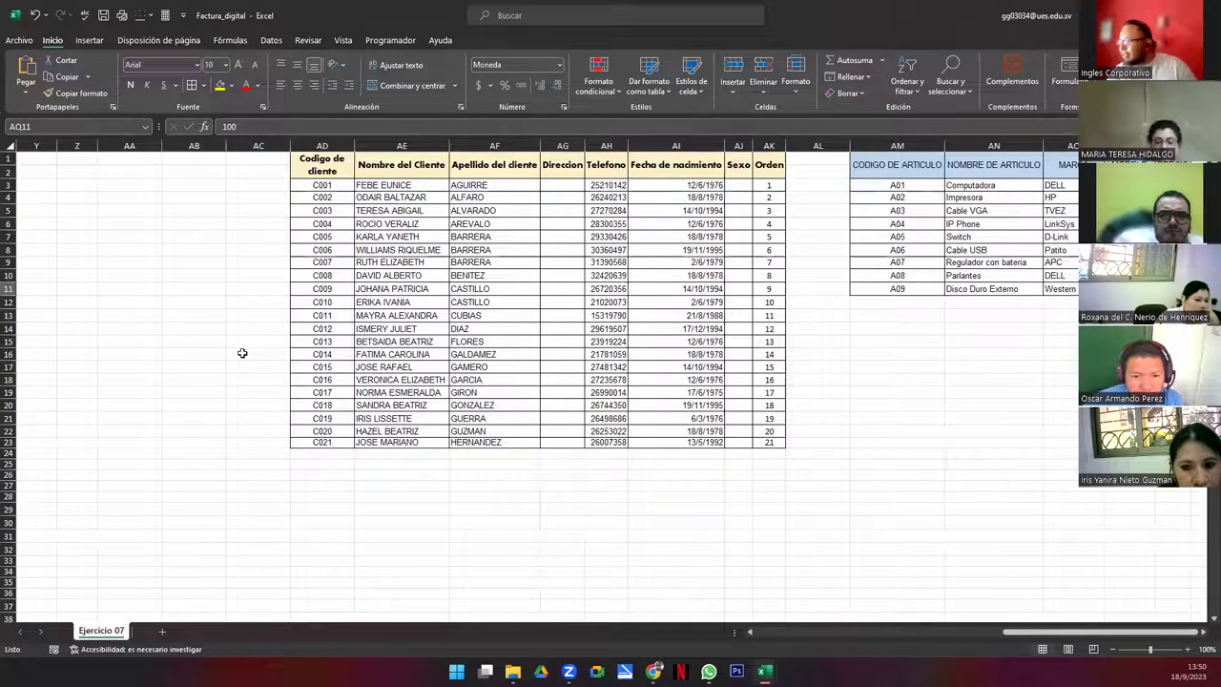
key(Left)
key(Left)
key(Left)
key(Left)
key(Home)
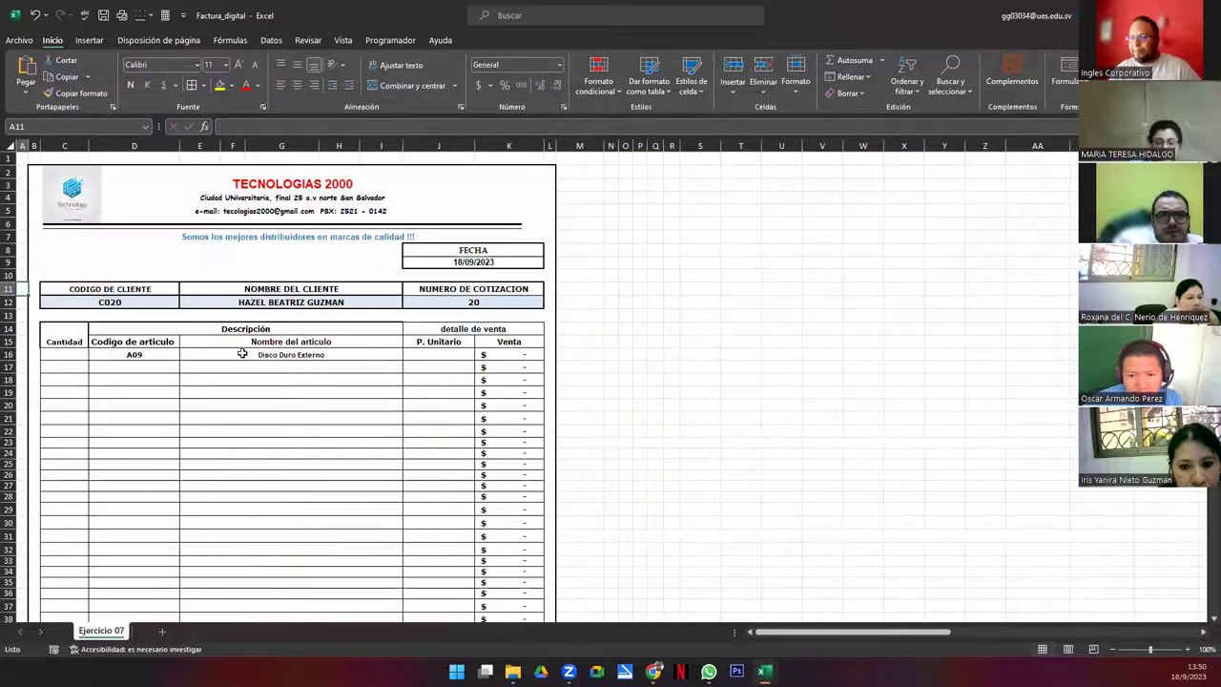
Reuse the E16 lookup formula in the unit price cell J16 with column index 5: =BUSCARV(D16;$AM$1:$AQ$11;5;FALSO)
click(429, 344)
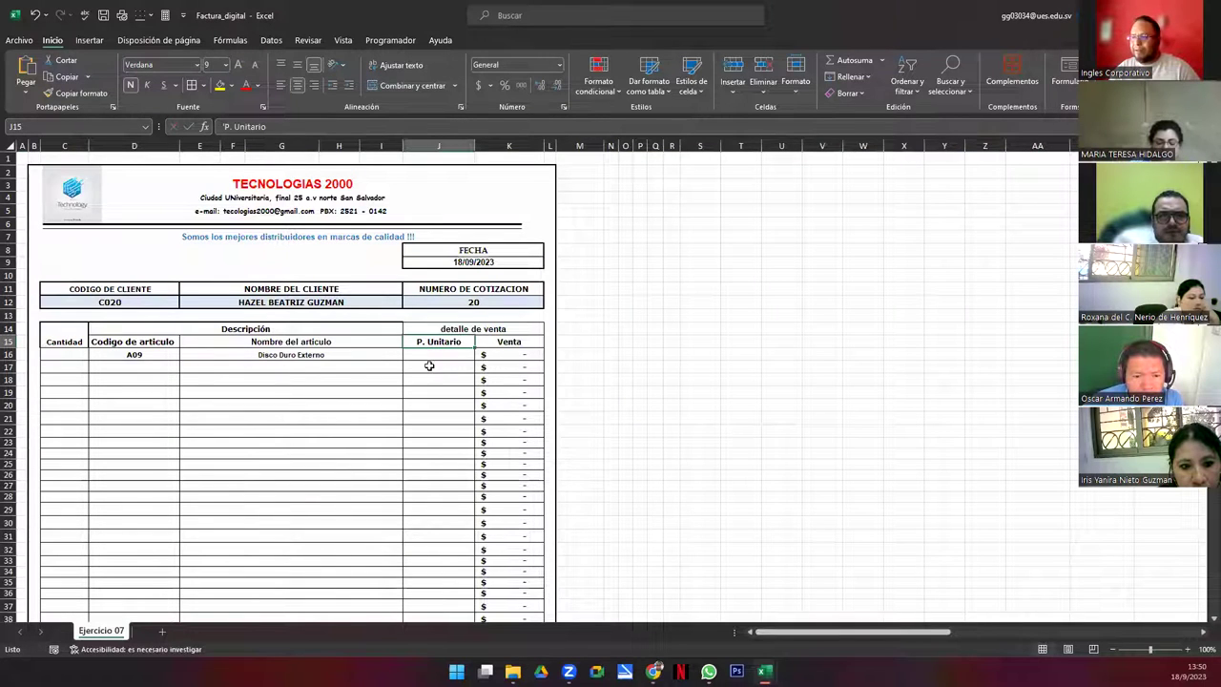
click(310, 353)
click(391, 125)
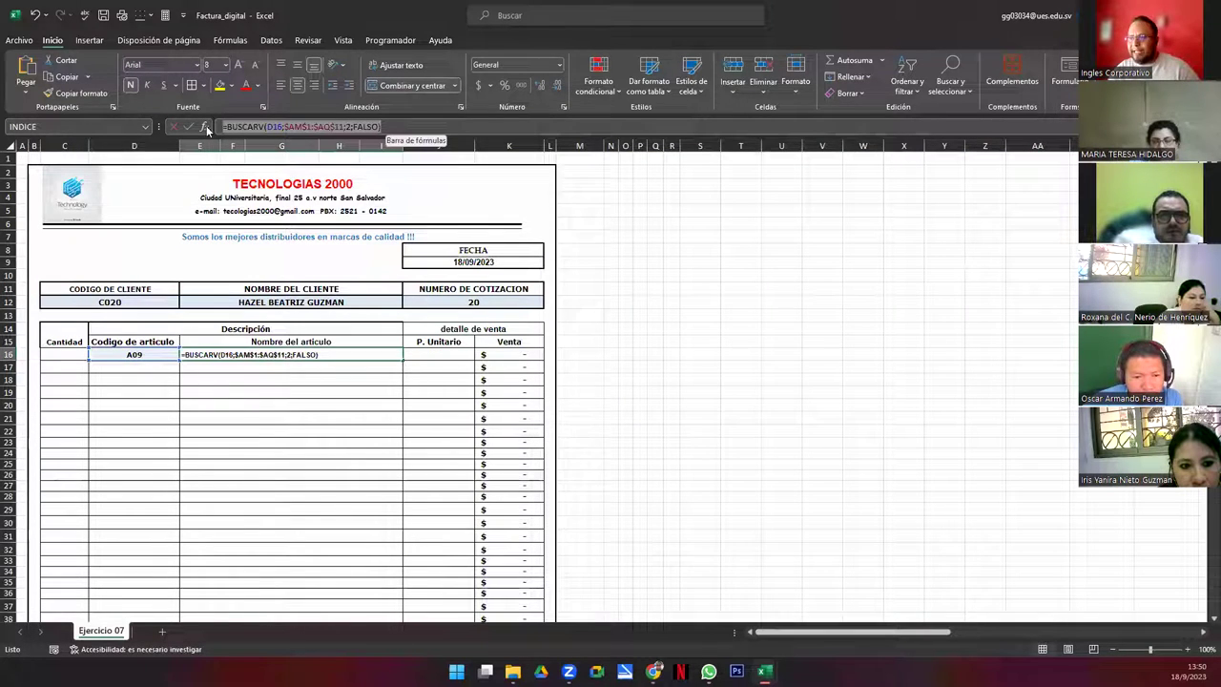
text(=)
click(424, 352)
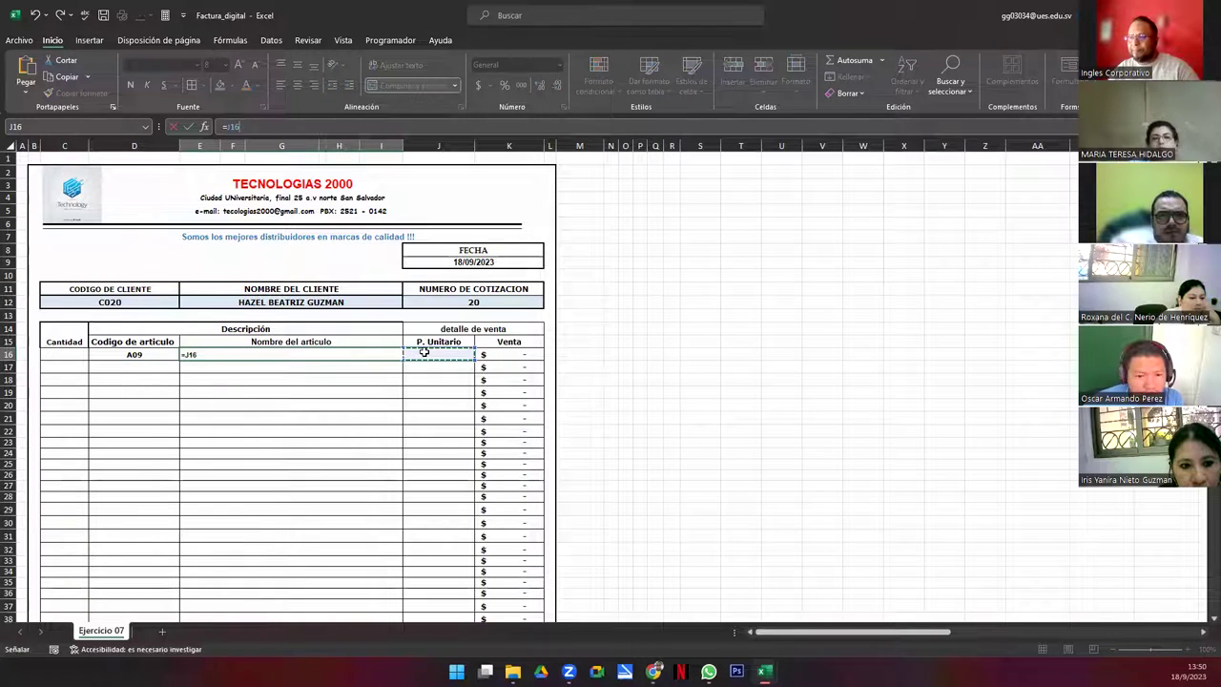
key(Escape)
double_click(425, 353)
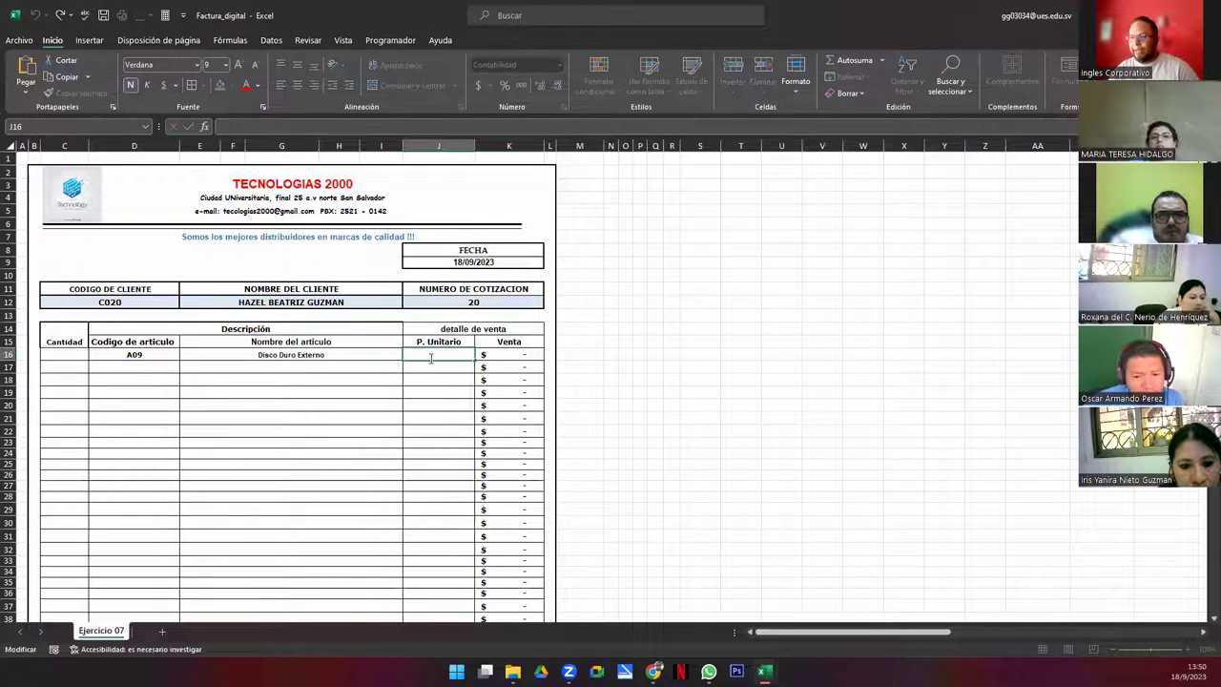
text(=BUSCARV(D16;$AM$1:$AQ$11;2;FALSO))
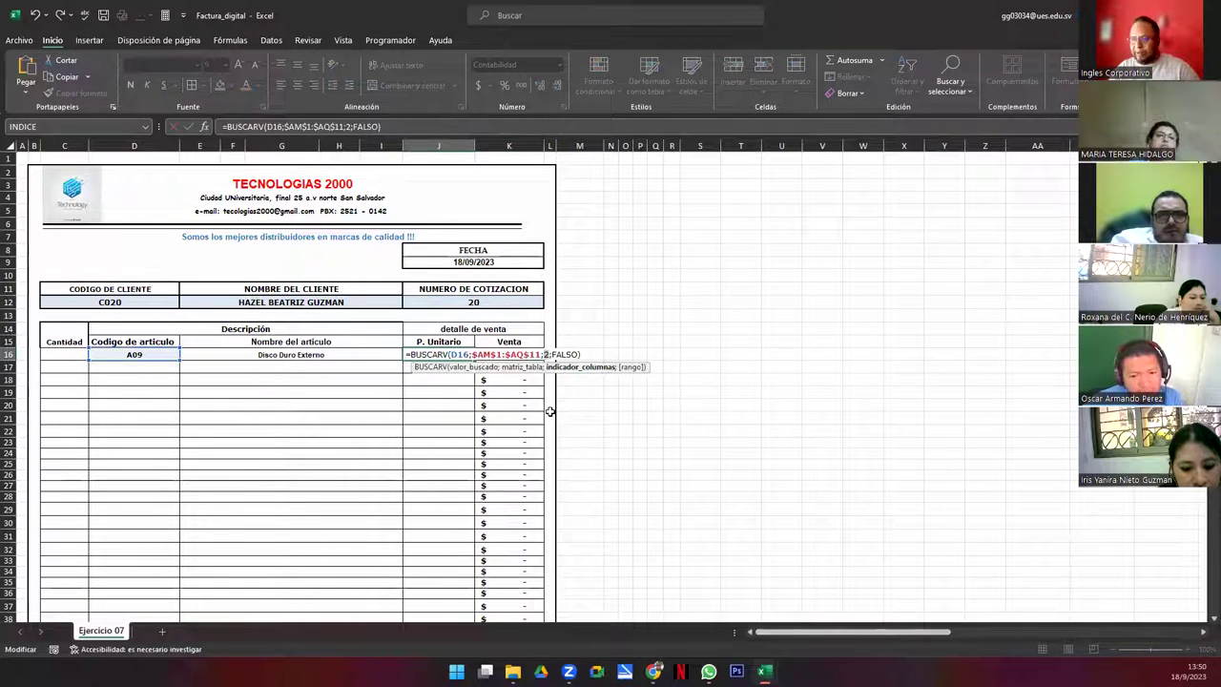
key(Return)
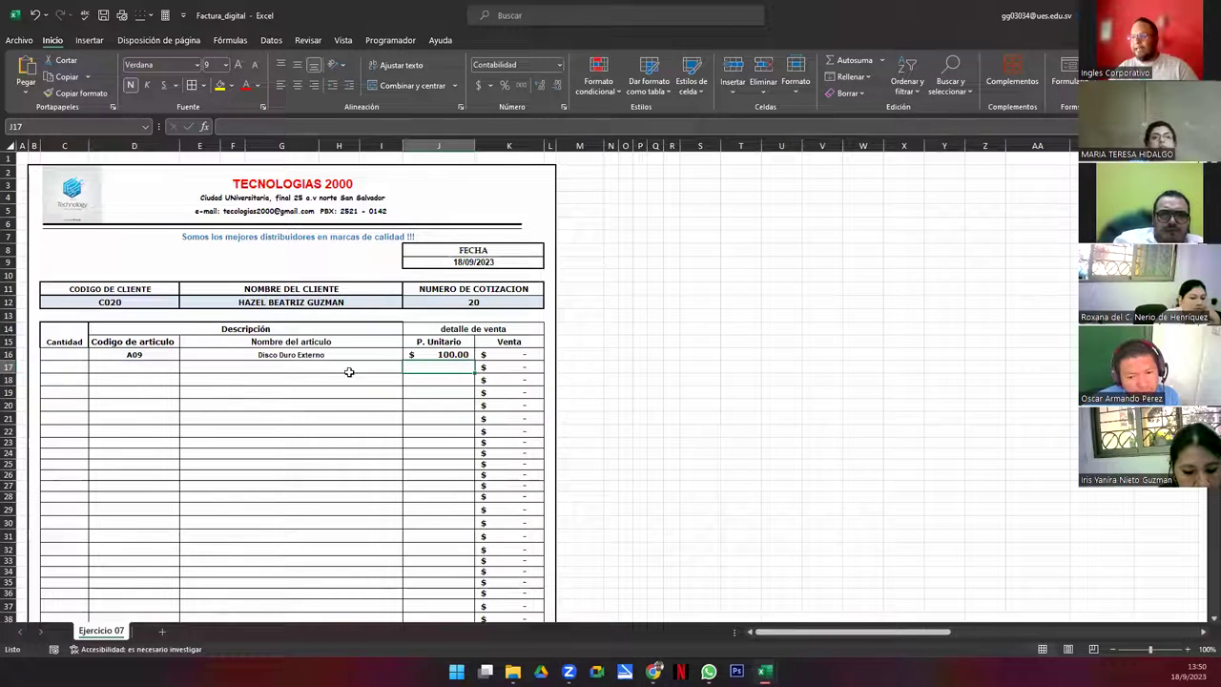
Enter quantity 1 for article A09 in C16 and check the subtotal, IVA and total cells
click(74, 357)
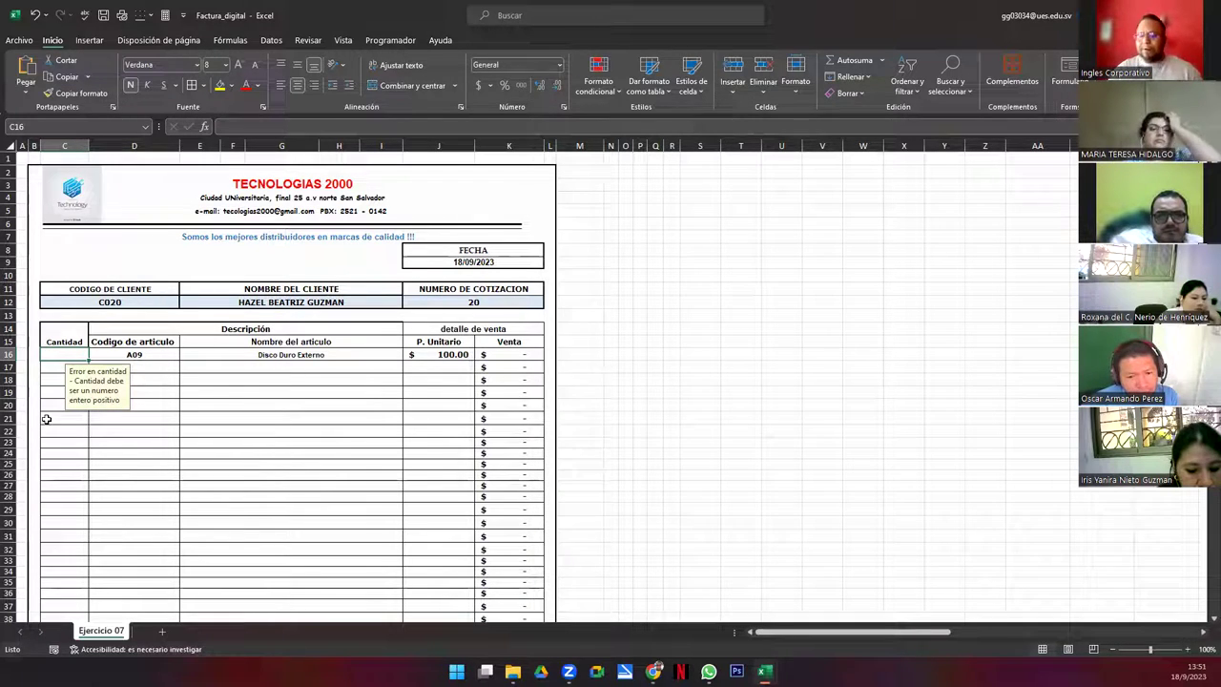
text(1)
key(Return)
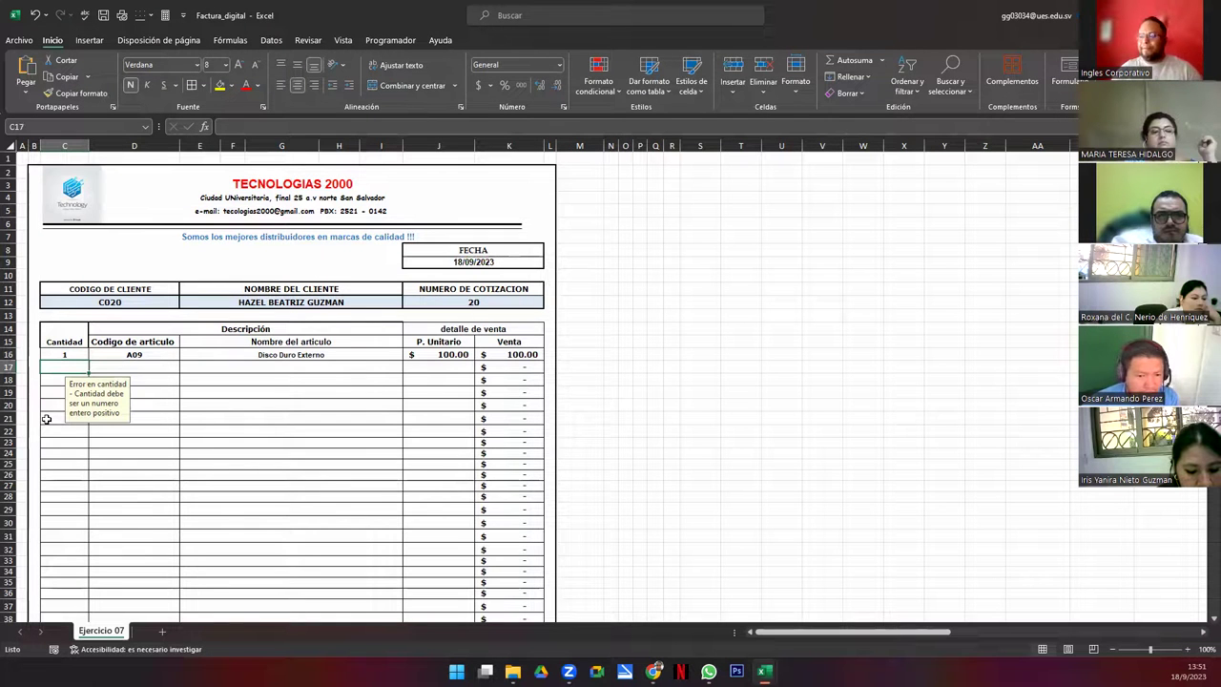
scroll(516, 388, down, 5)
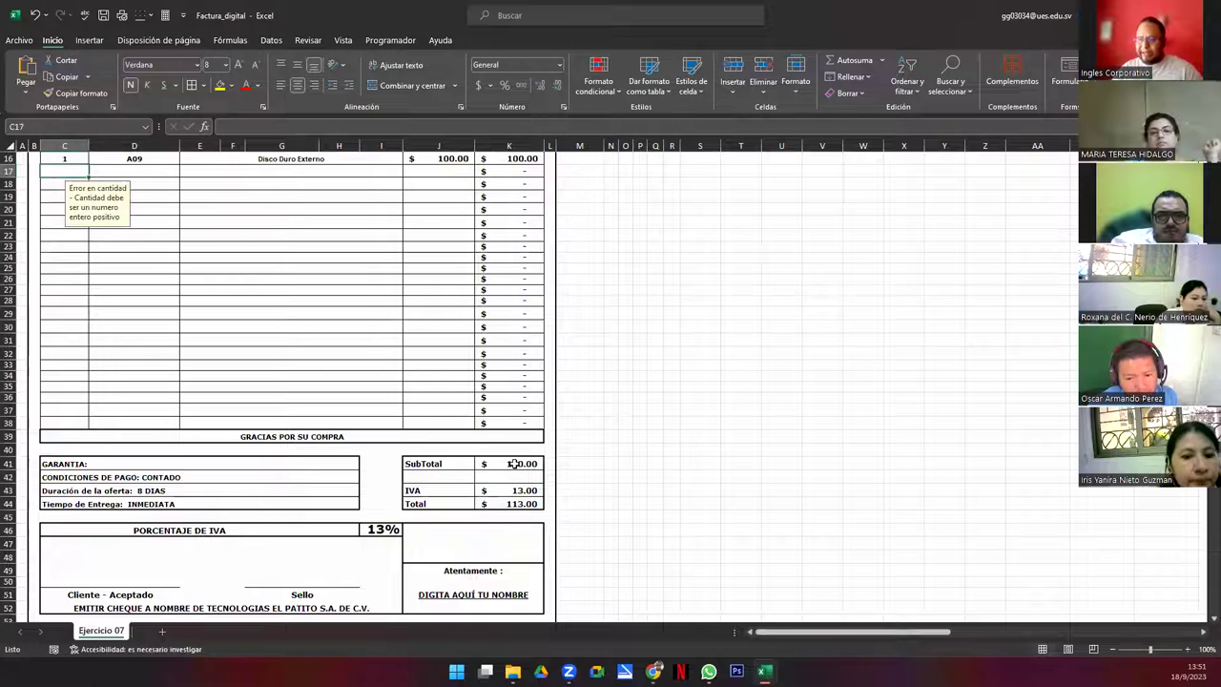
click(512, 490)
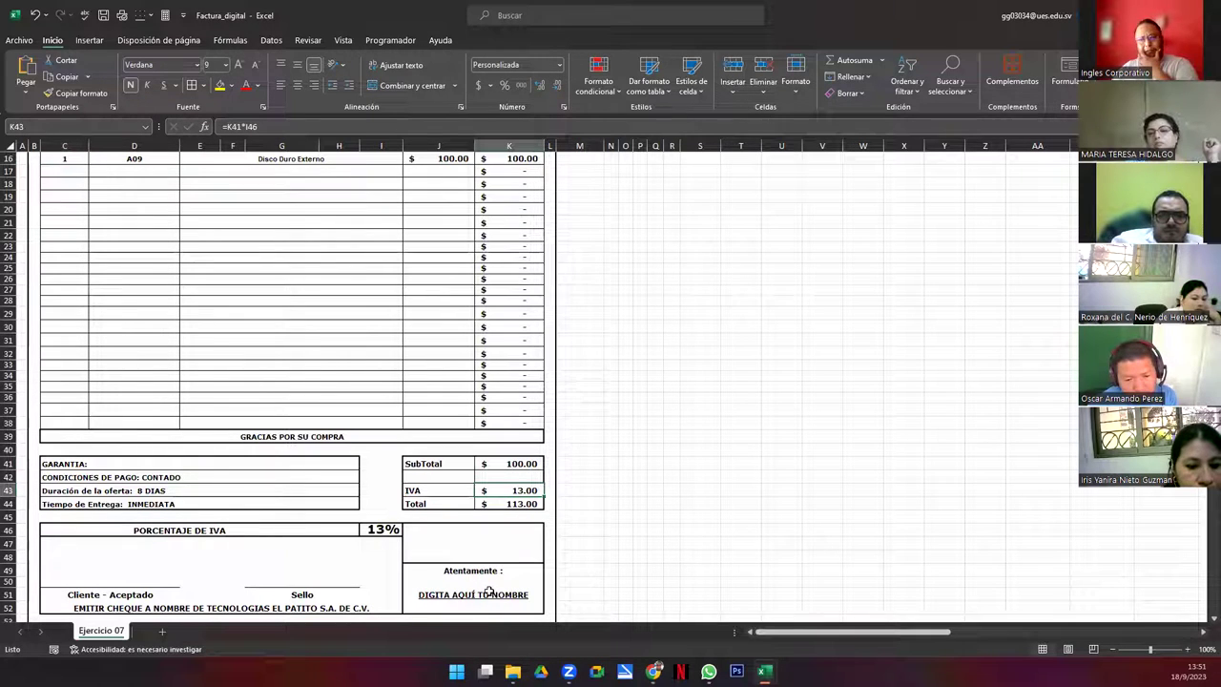
click(498, 505)
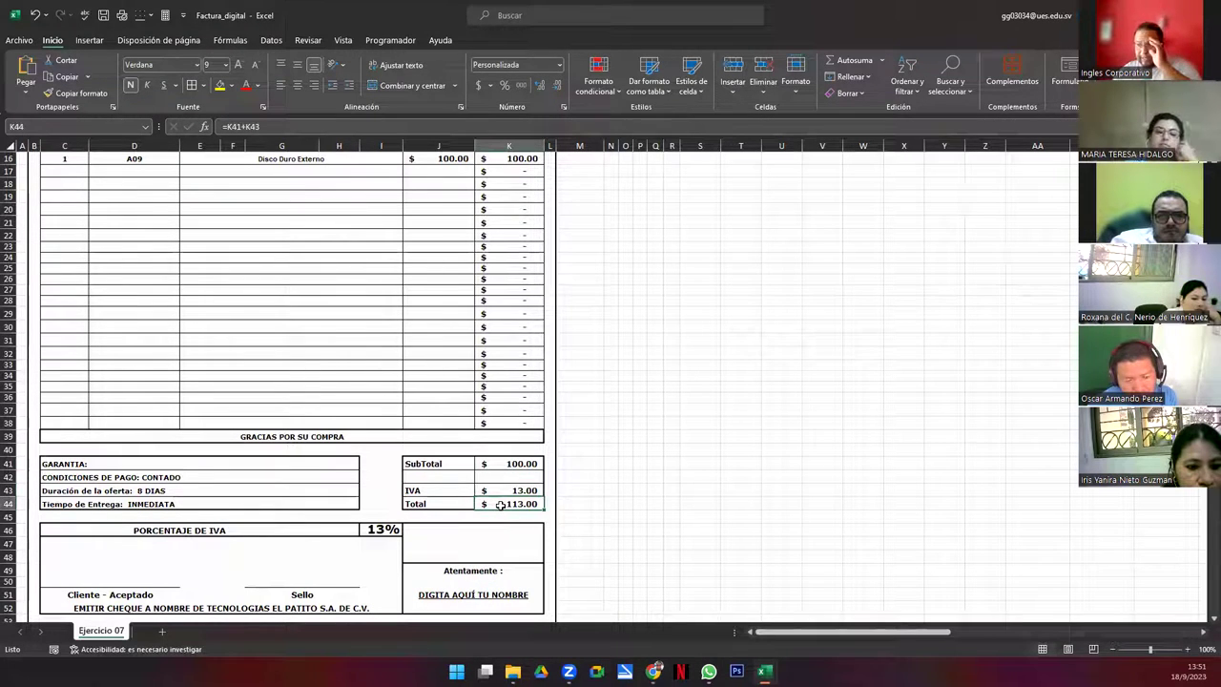
click(460, 505)
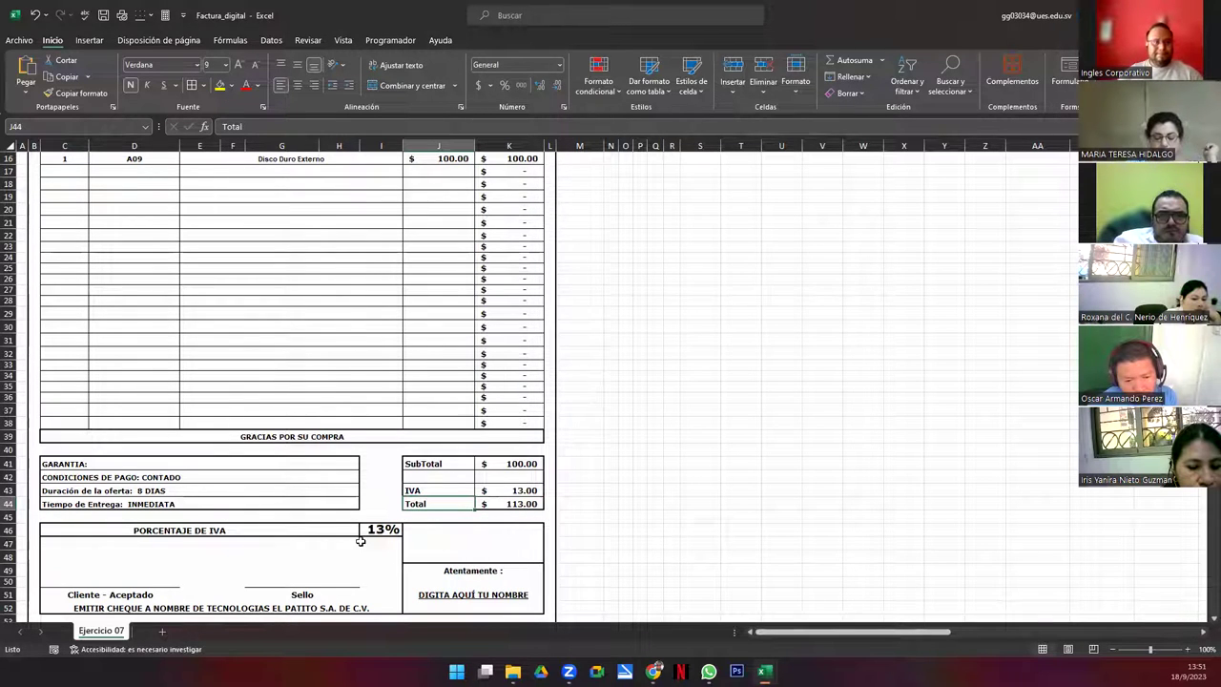
scroll(373, 406, up, 5)
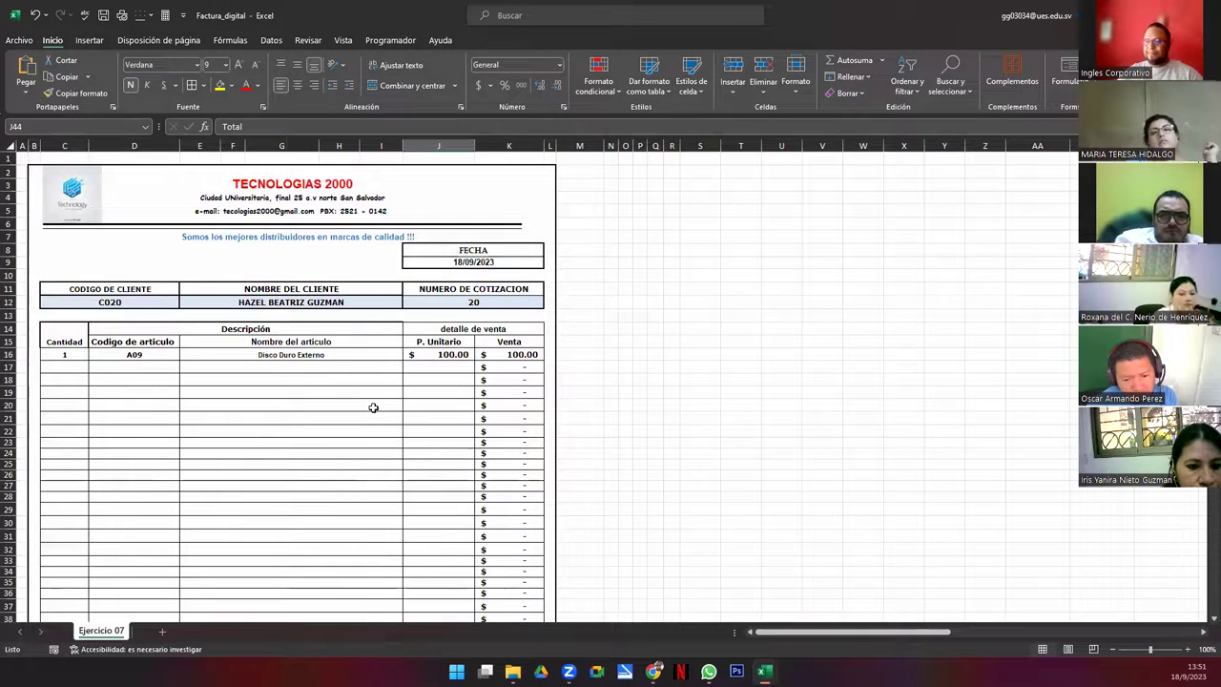
Add a second line in row 17 with quantity 2 and article code A05
click(61, 367)
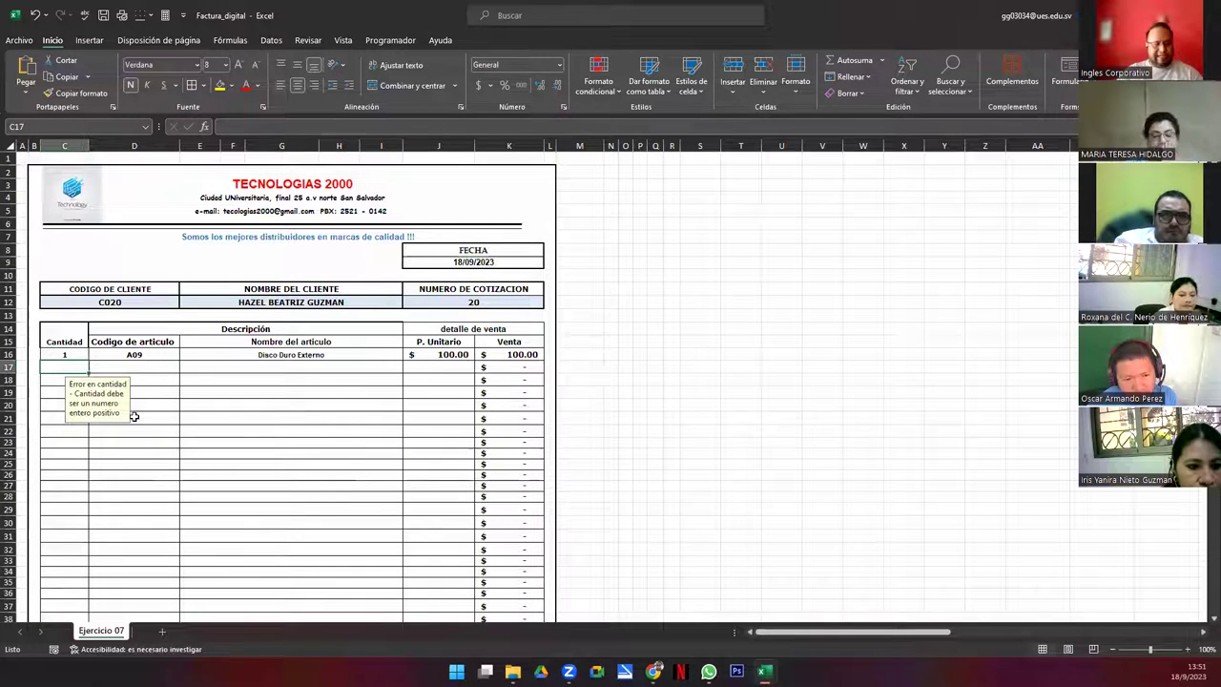
text(2)
key(Tab)
click(186, 368)
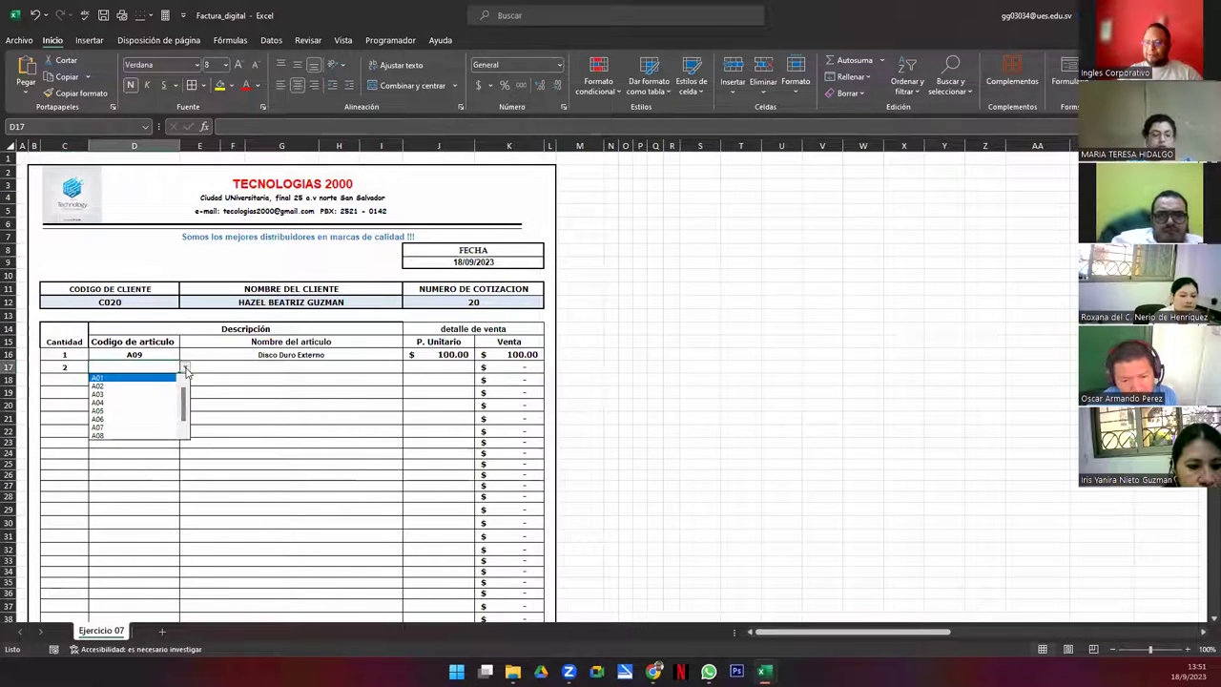
click(133, 413)
Copy the article name lookup from E16 down to E38
click(306, 367)
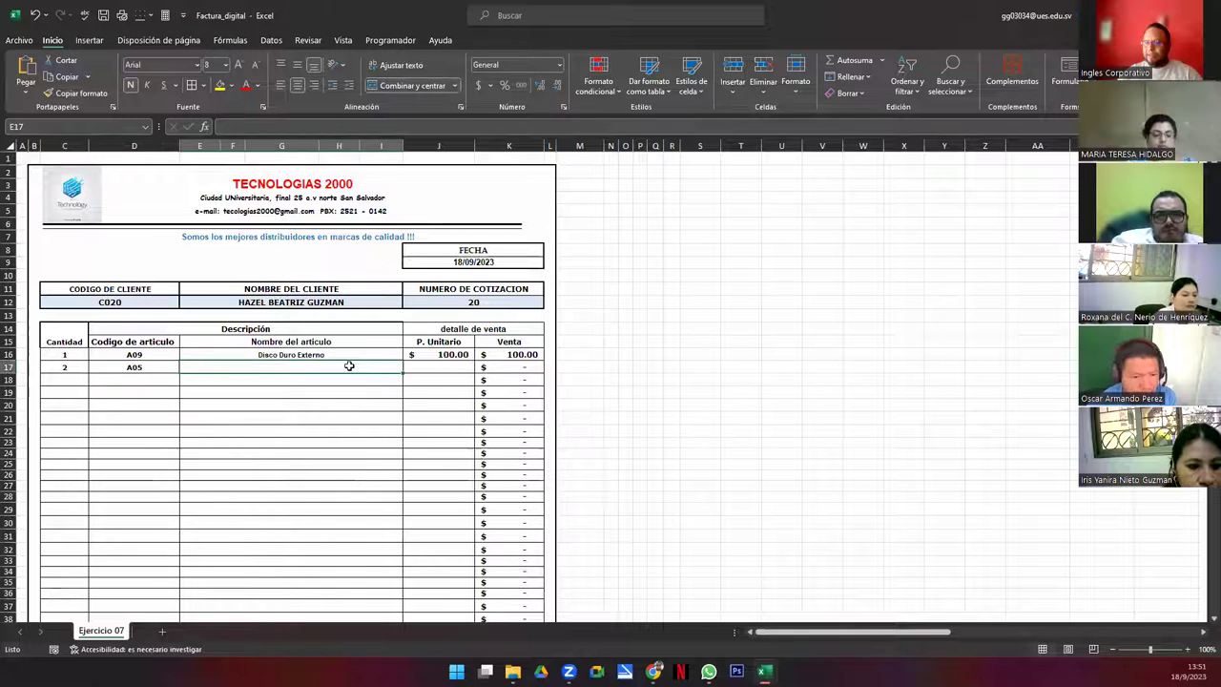
click(310, 354)
drag(405, 360, 404, 610)
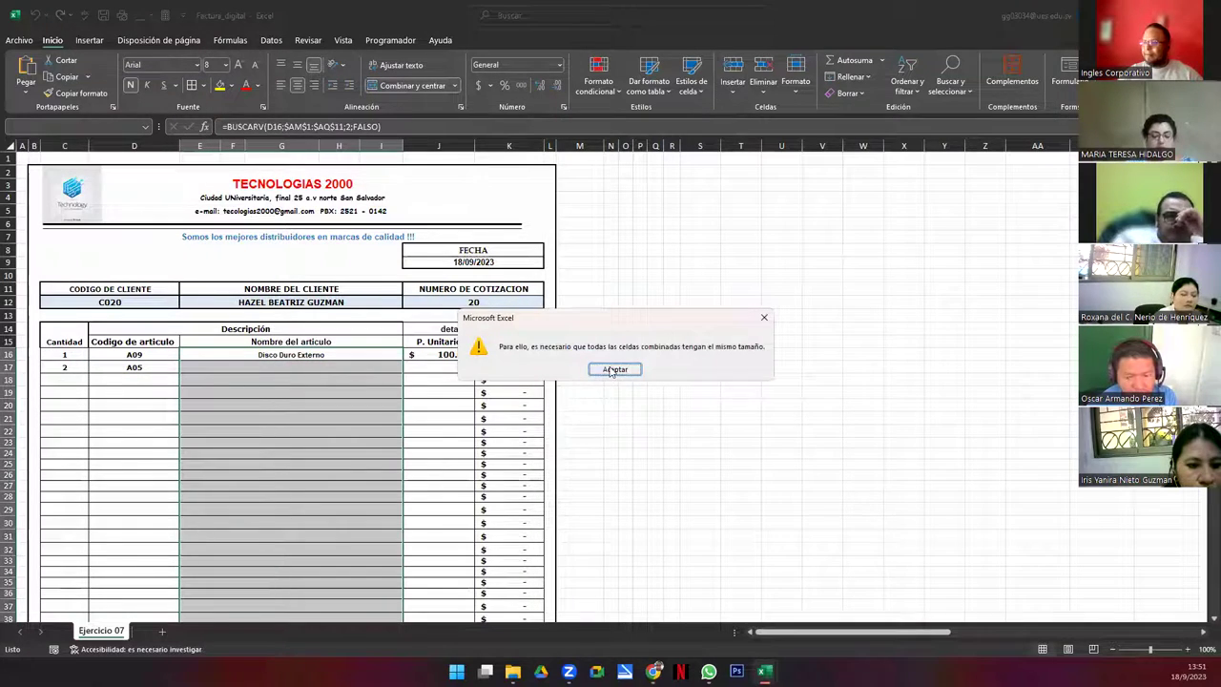
click(611, 371)
drag(405, 361, 365, 589)
click(270, 332)
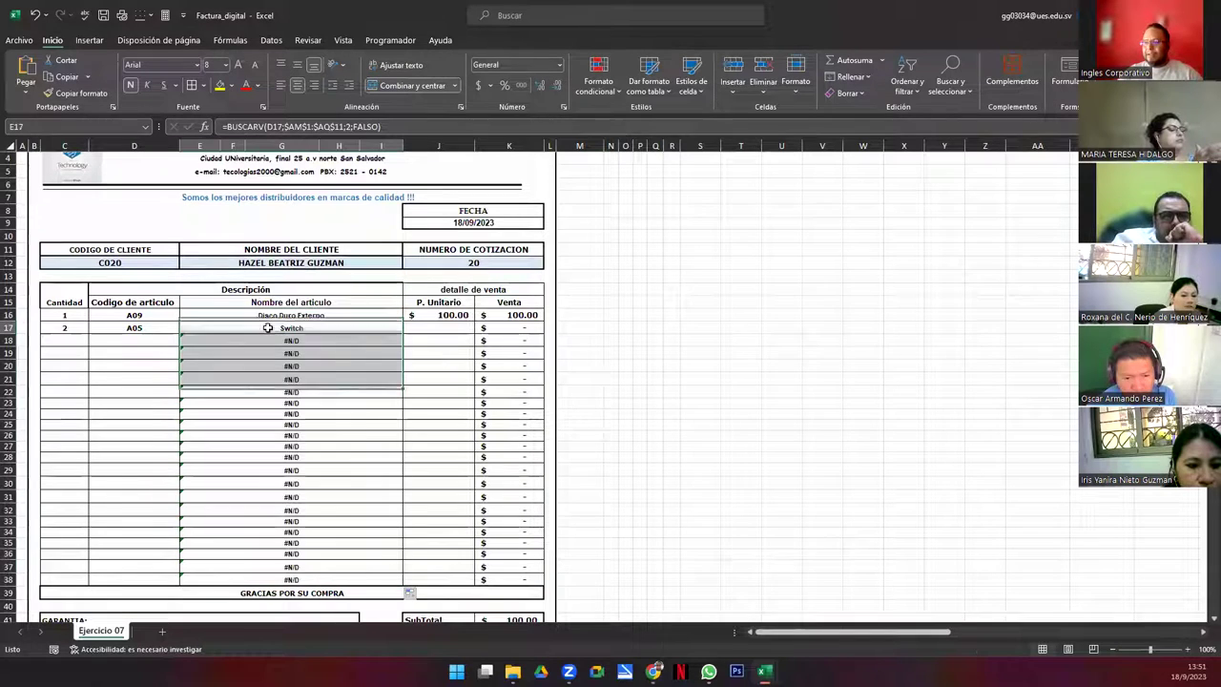
Copy the unit price lookup from J16 down to J38 and check the results in row 17 and the empty lines
click(427, 315)
drag(474, 320, 455, 582)
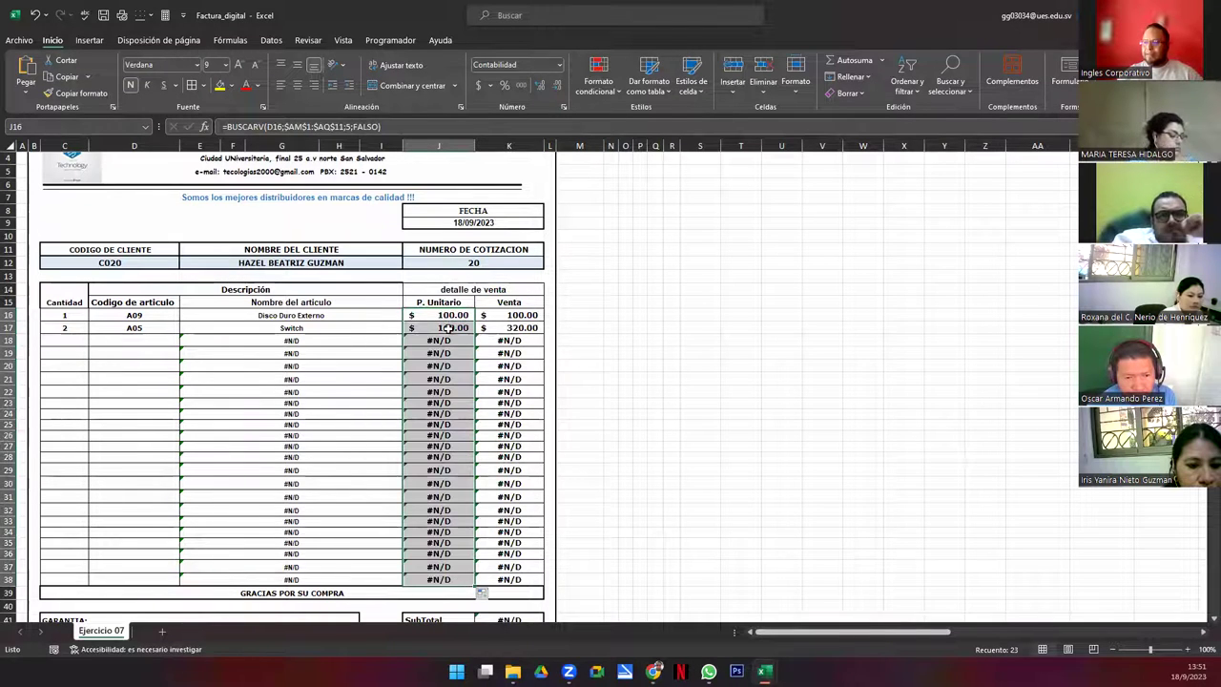
key(Down)
click(67, 327)
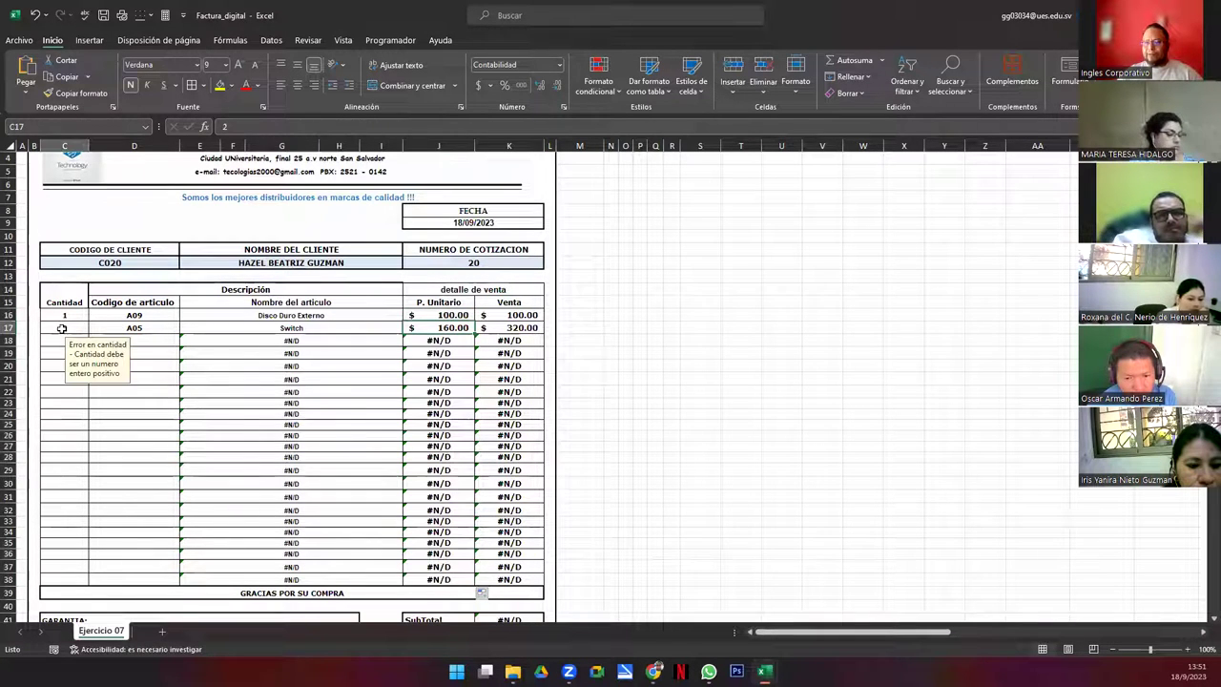
click(510, 326)
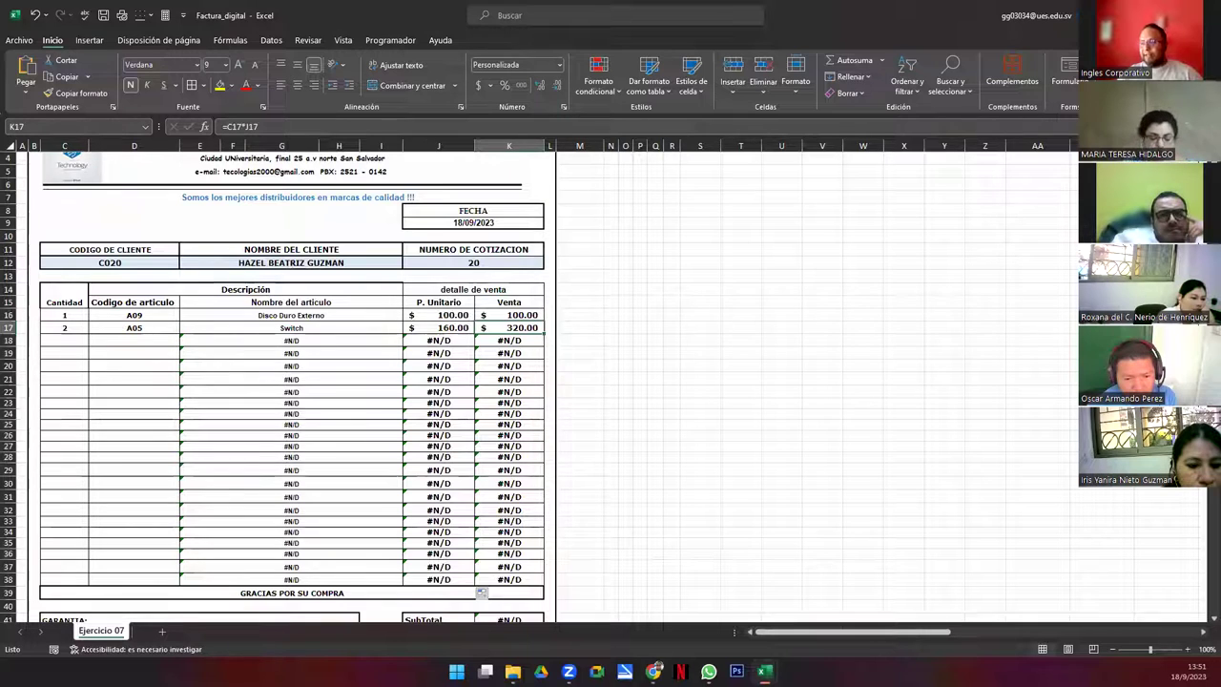
drag(267, 340, 296, 578)
drag(431, 338, 416, 572)
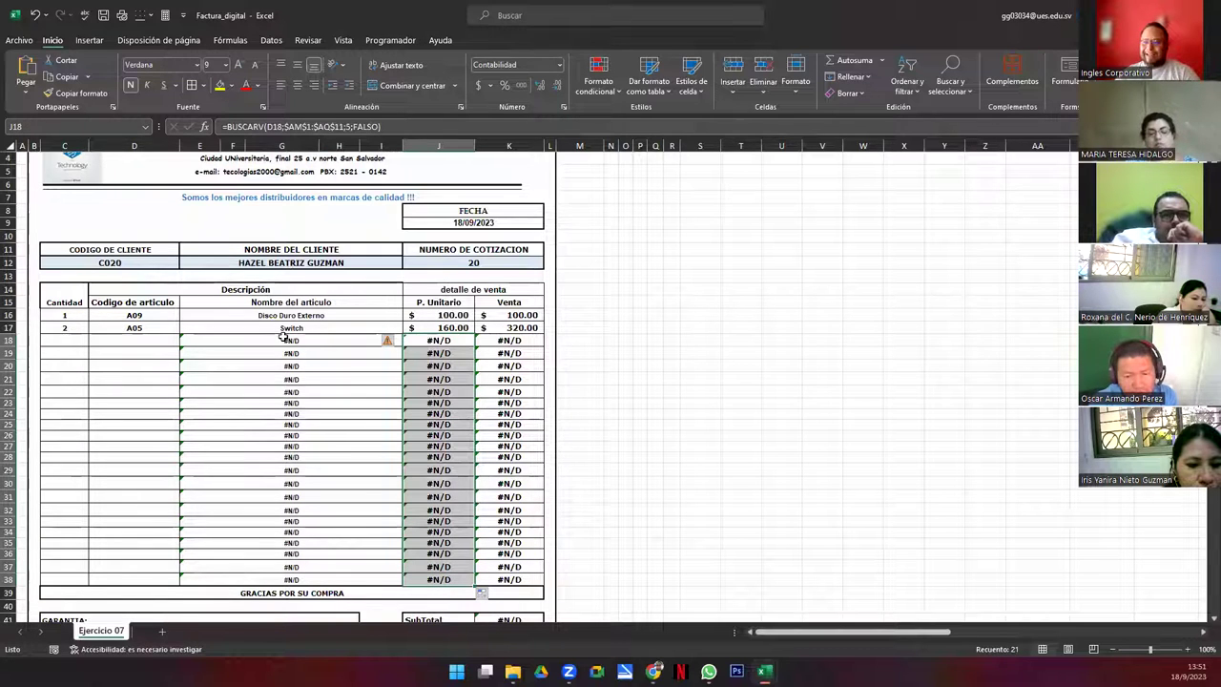
Wrap the E16 article name lookup in SI.ERROR with "-" as the error value and copy it down to E38
click(249, 317)
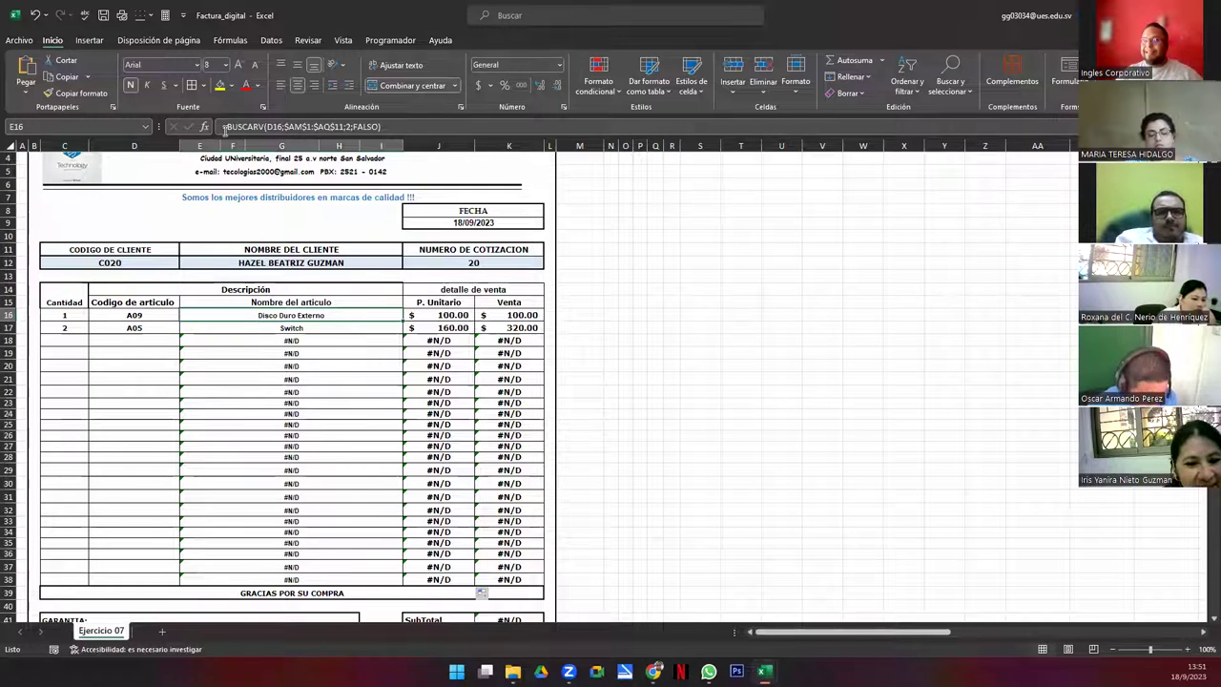
key(F2)
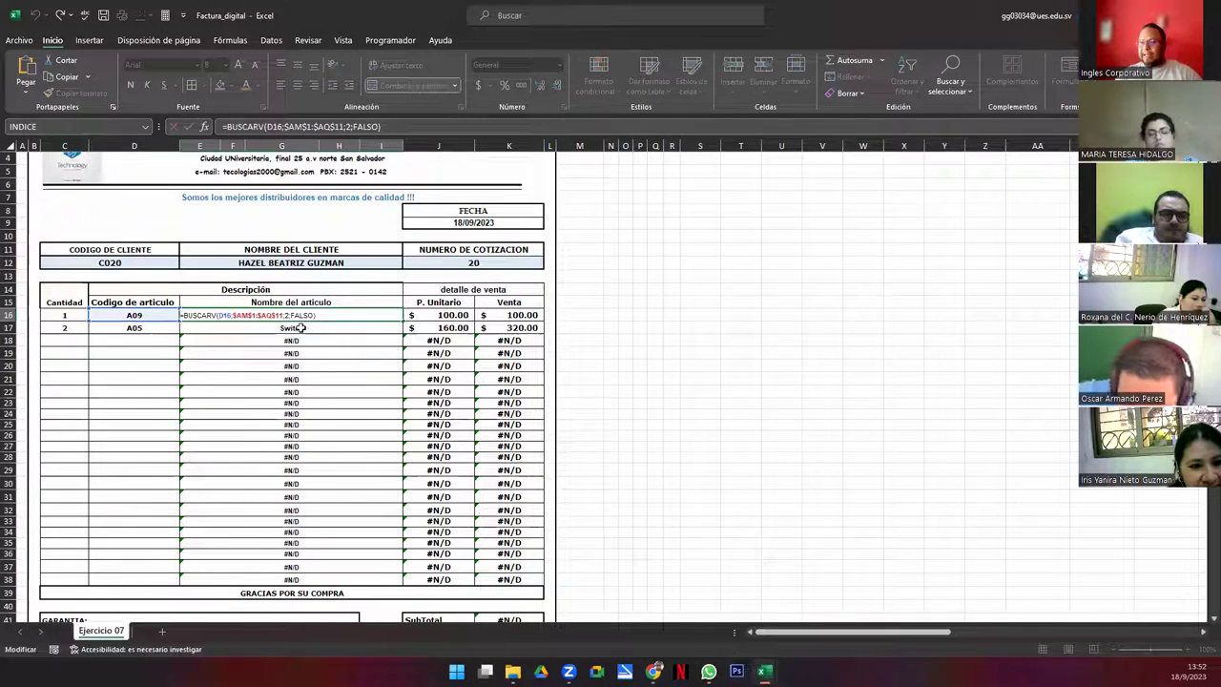
key(Home)
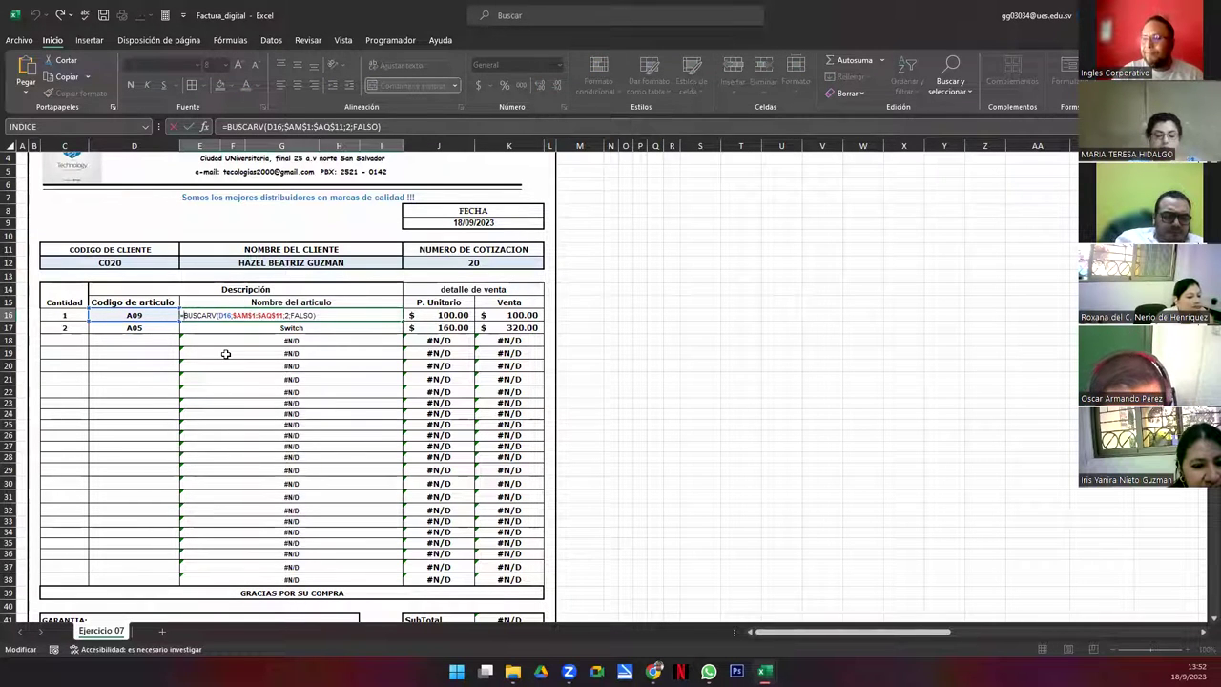
text(SI-)
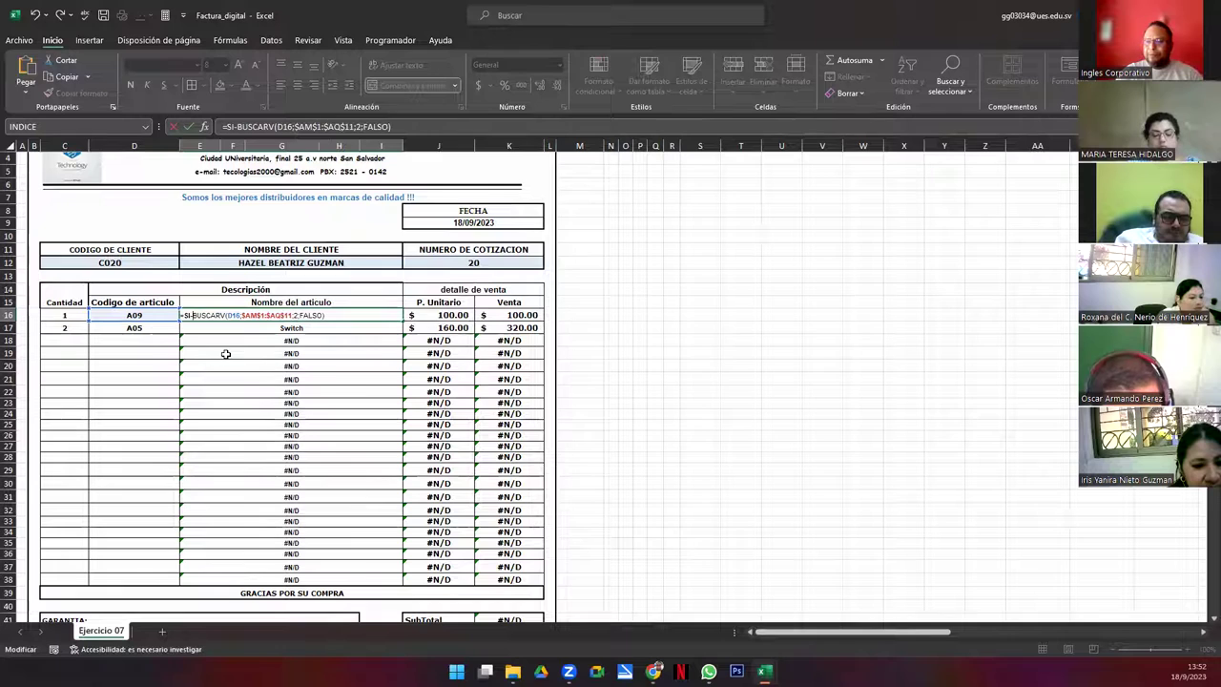
key(BackSpace)
text(.E)
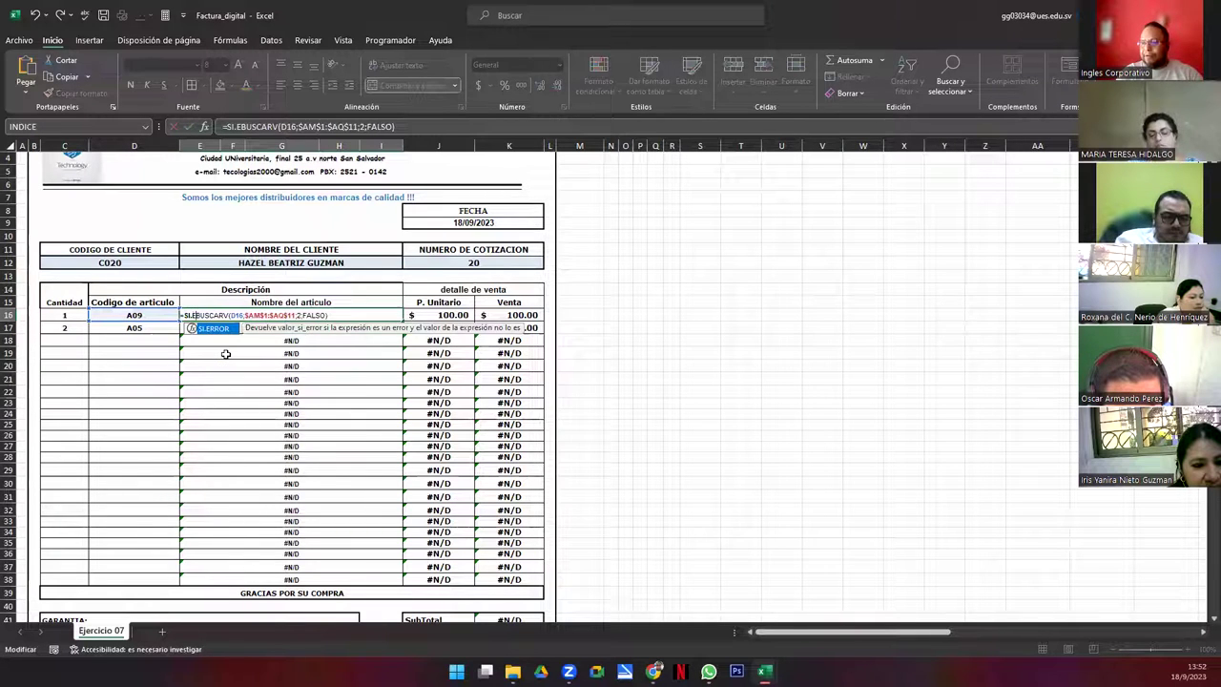
key(Tab)
key(End)
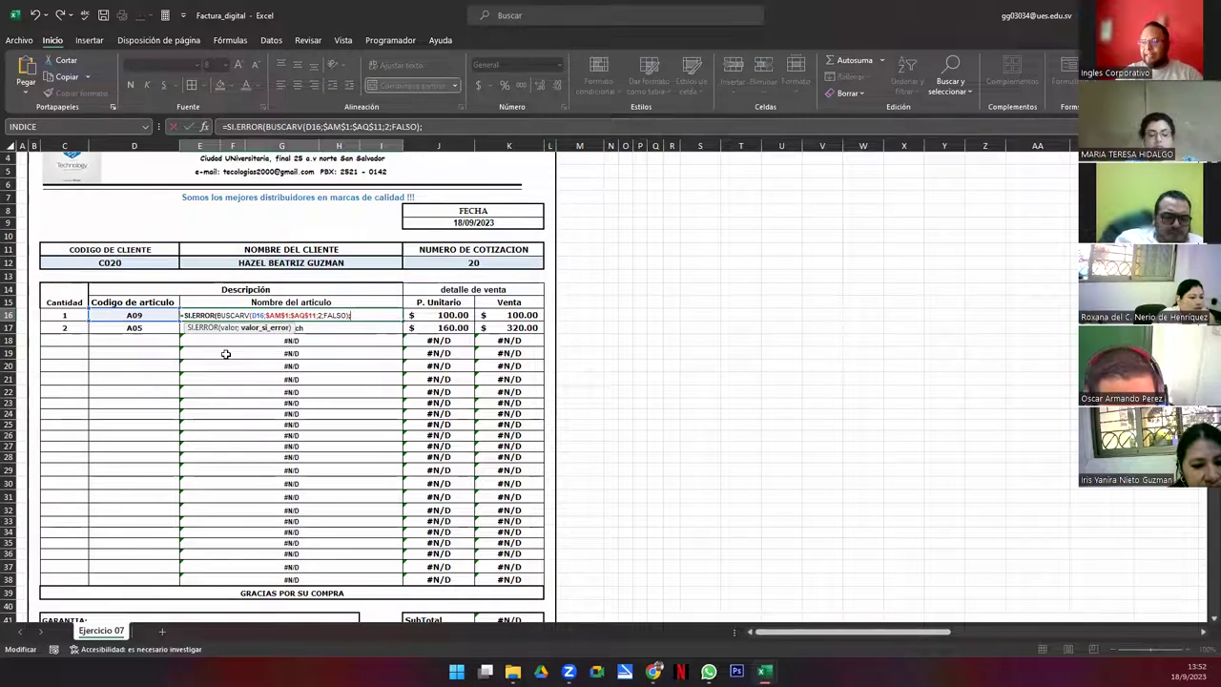
text(;"-"))
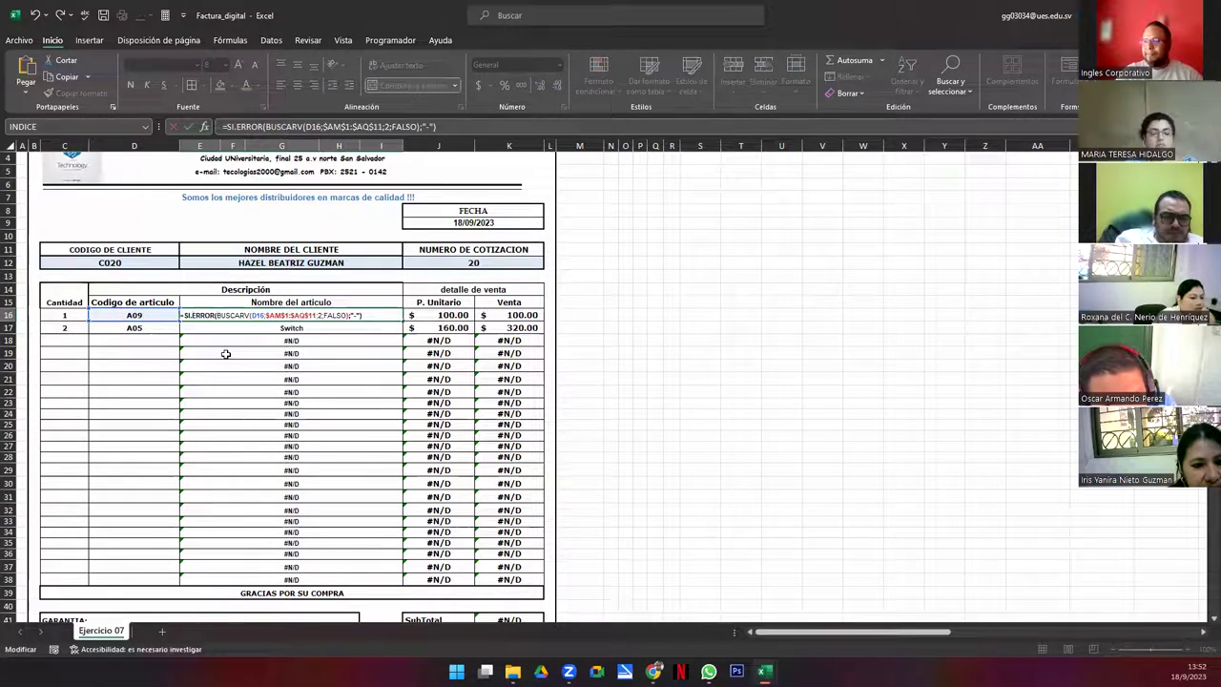
key(ctrl+Return)
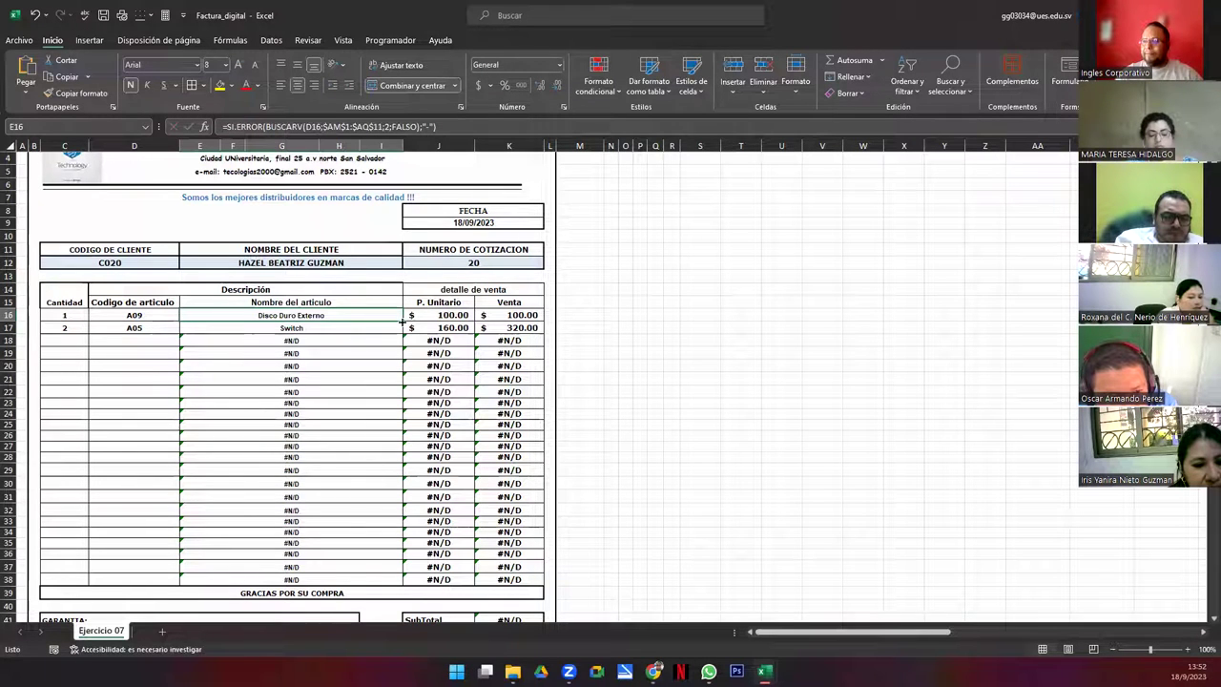
drag(403, 321, 399, 579)
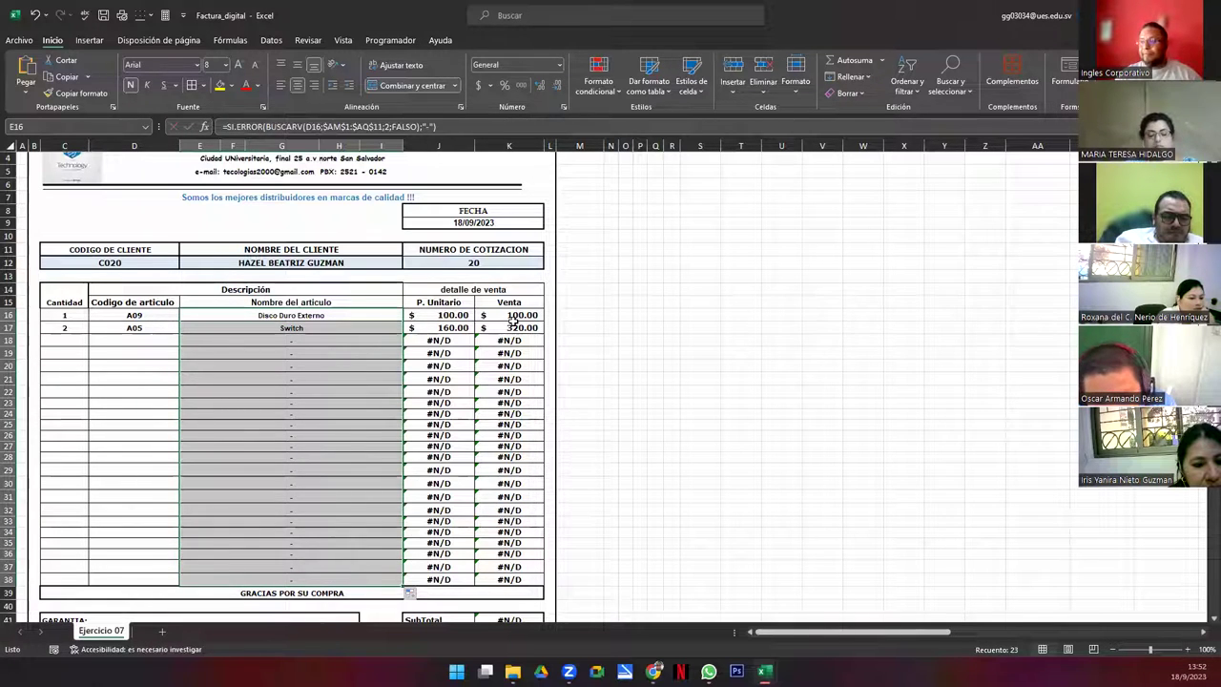
Wrap the J16 unit price lookup in SI.ERROR with 0 as the error value and copy it down to J38
click(445, 315)
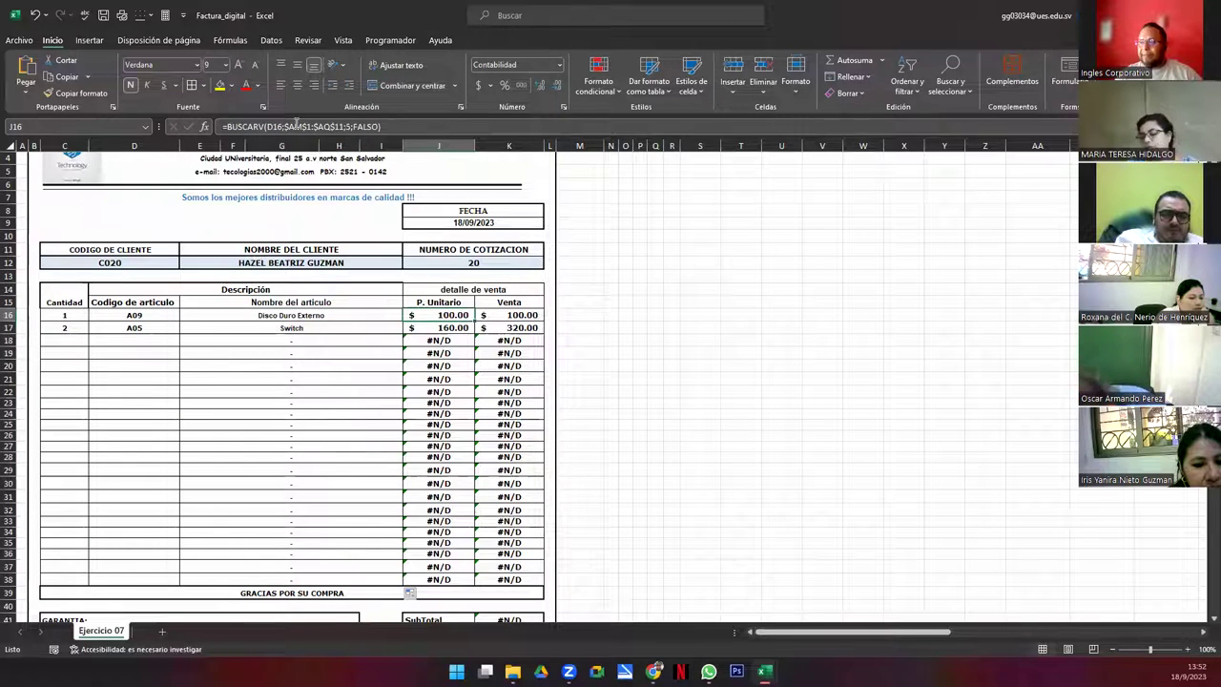
click(232, 127)
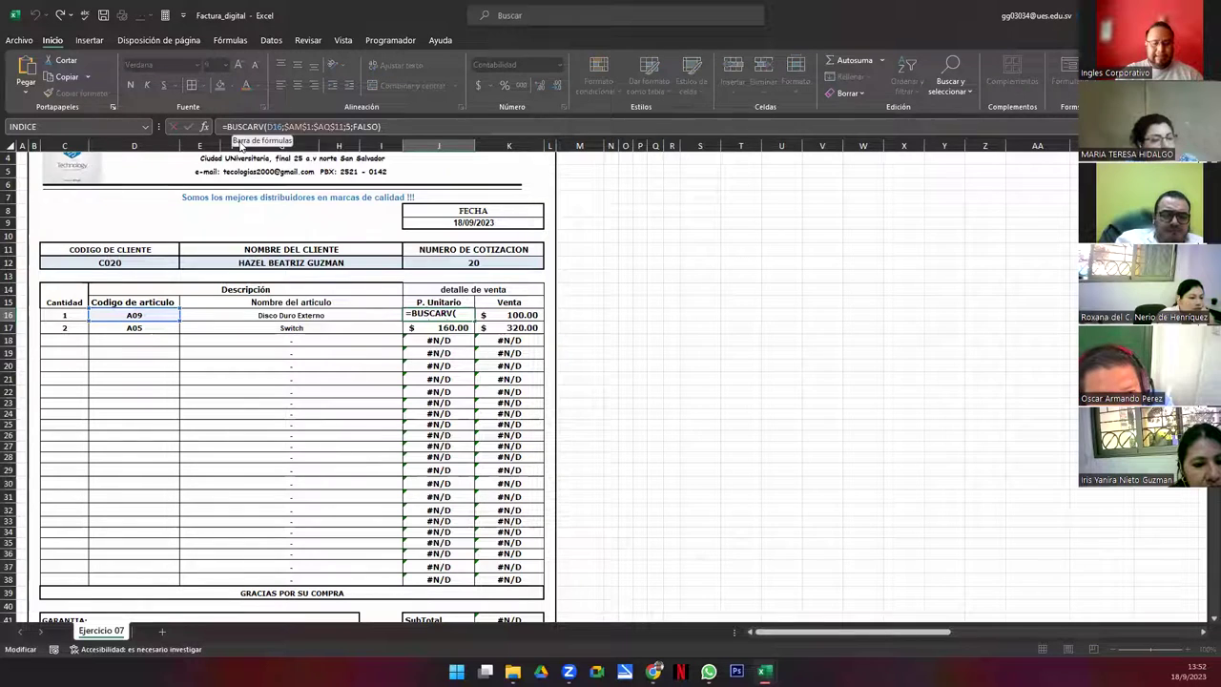
text(SI.ERROR()
key(End)
text(;)
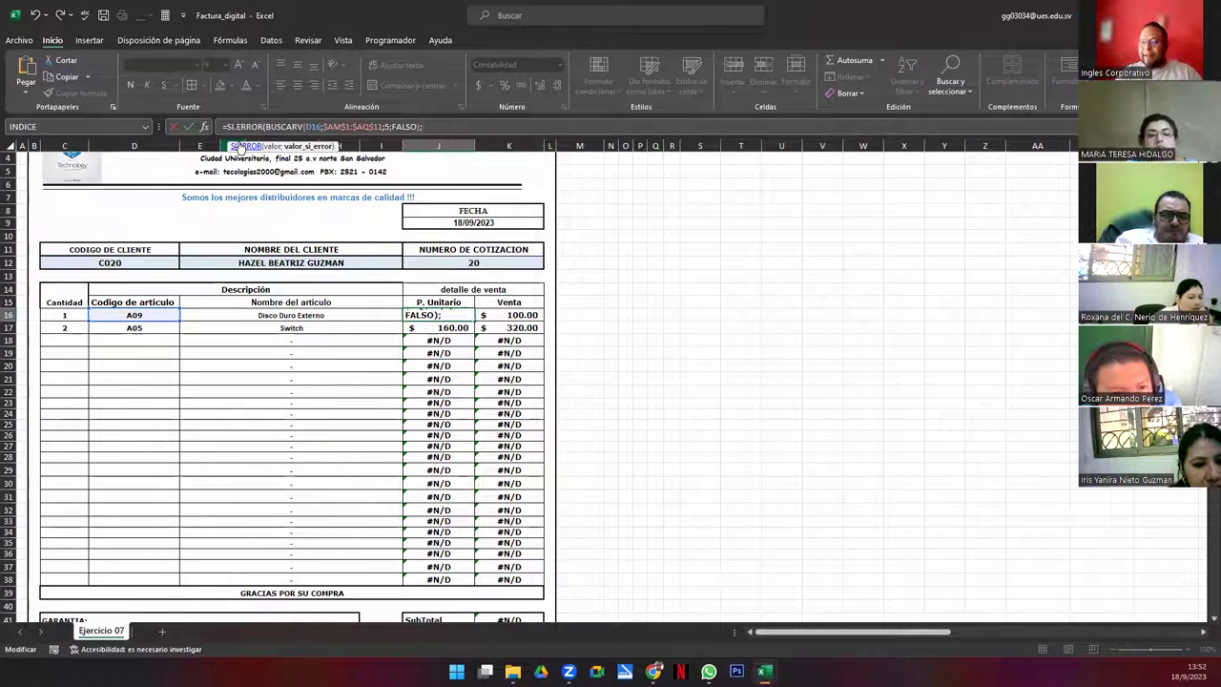
text(0)
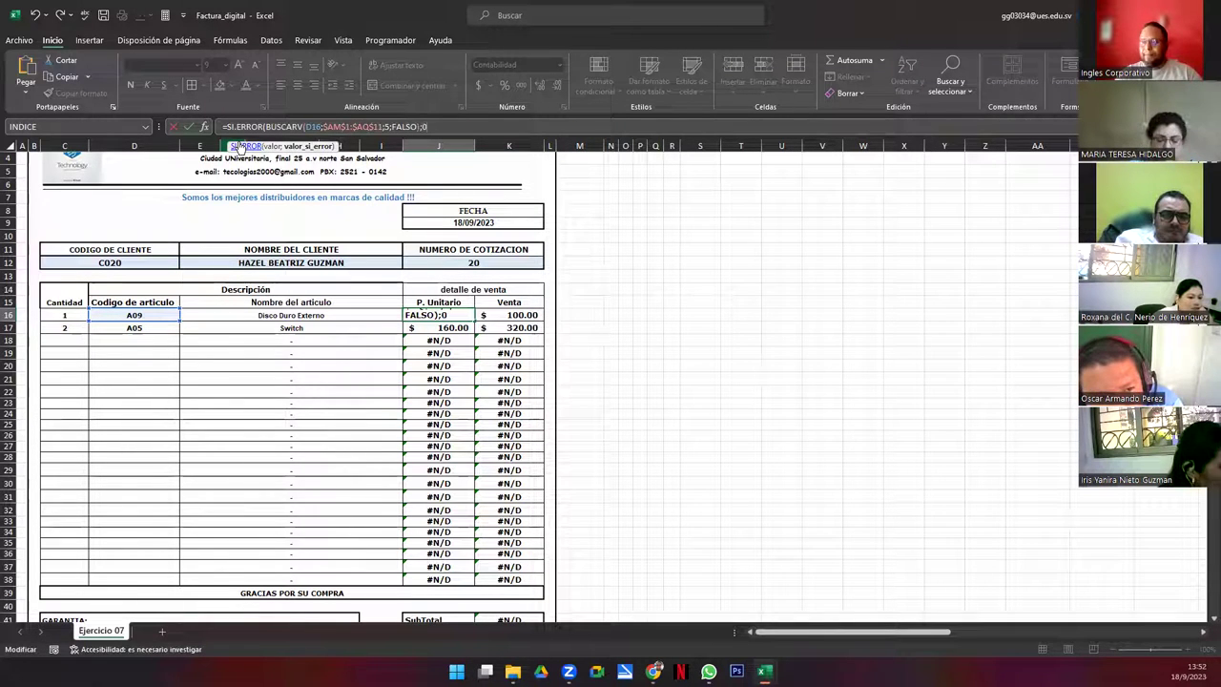
text())
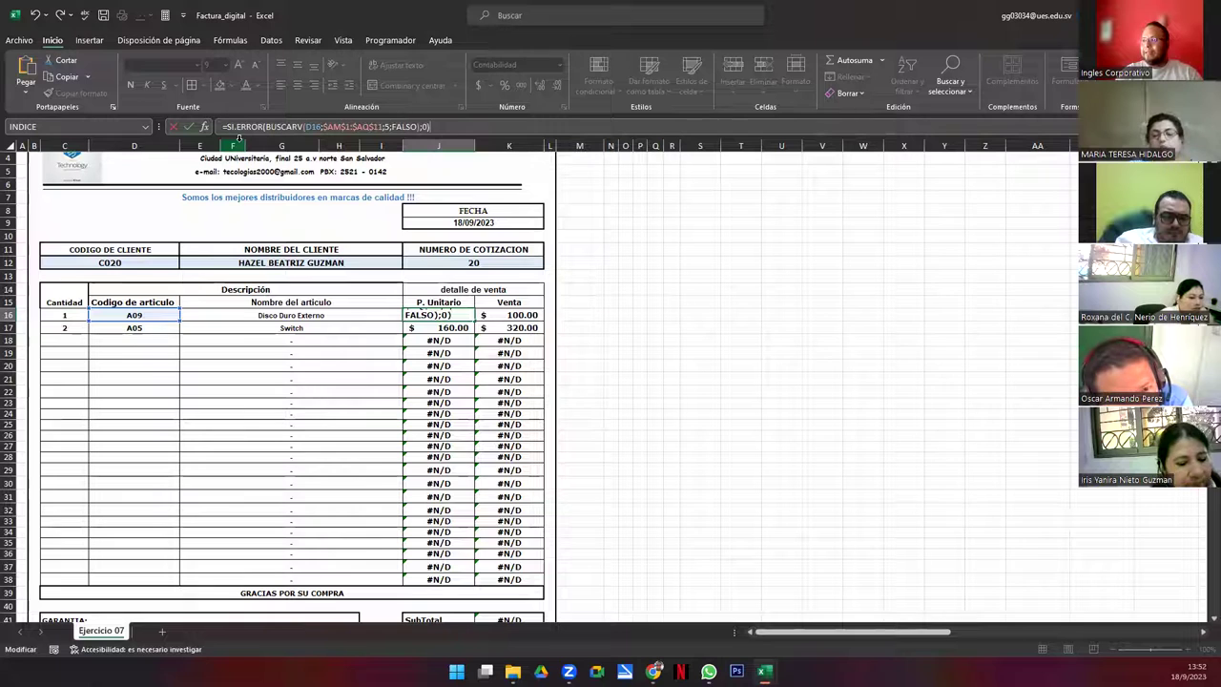
key(ctrl+Return)
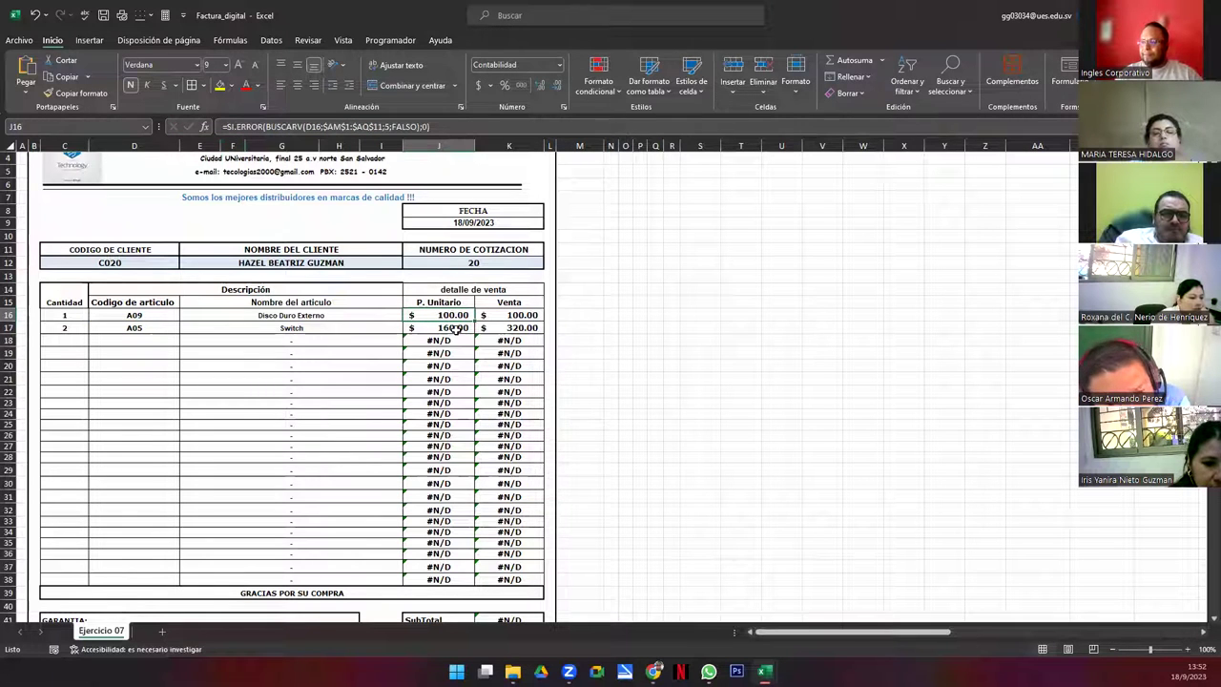
drag(473, 321, 468, 583)
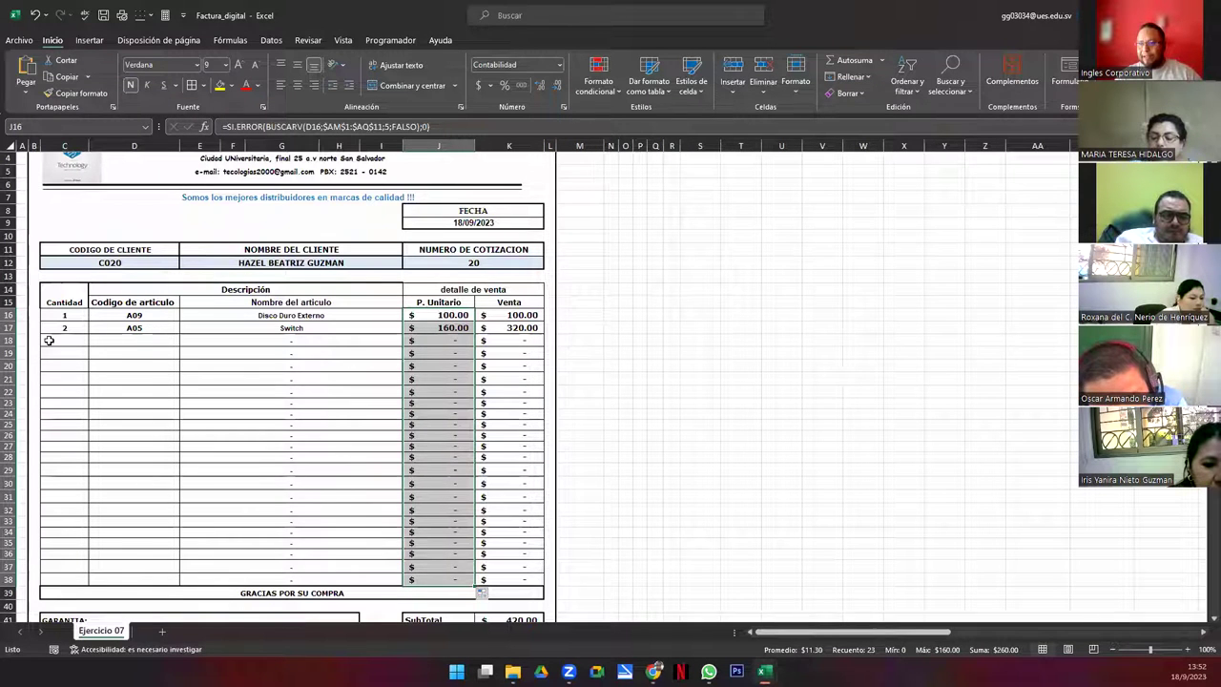
Add a third line in row 18 with quantity 5 and article code A06
click(50, 340)
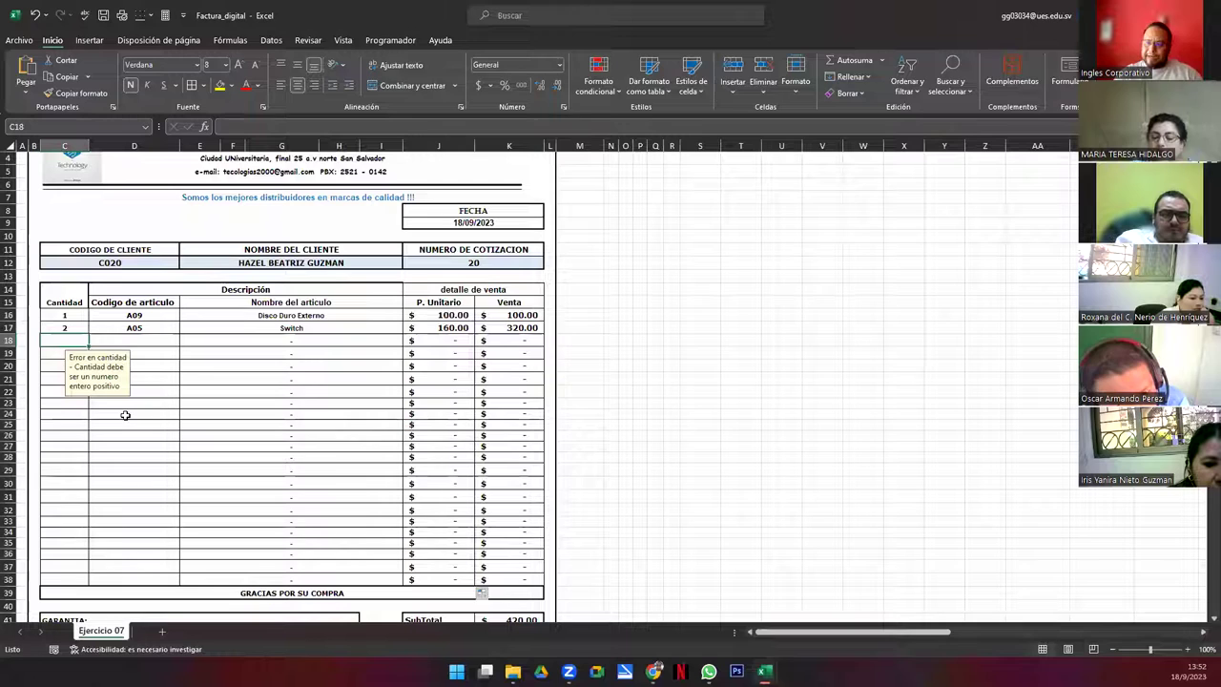
text(5)
click(153, 342)
click(184, 340)
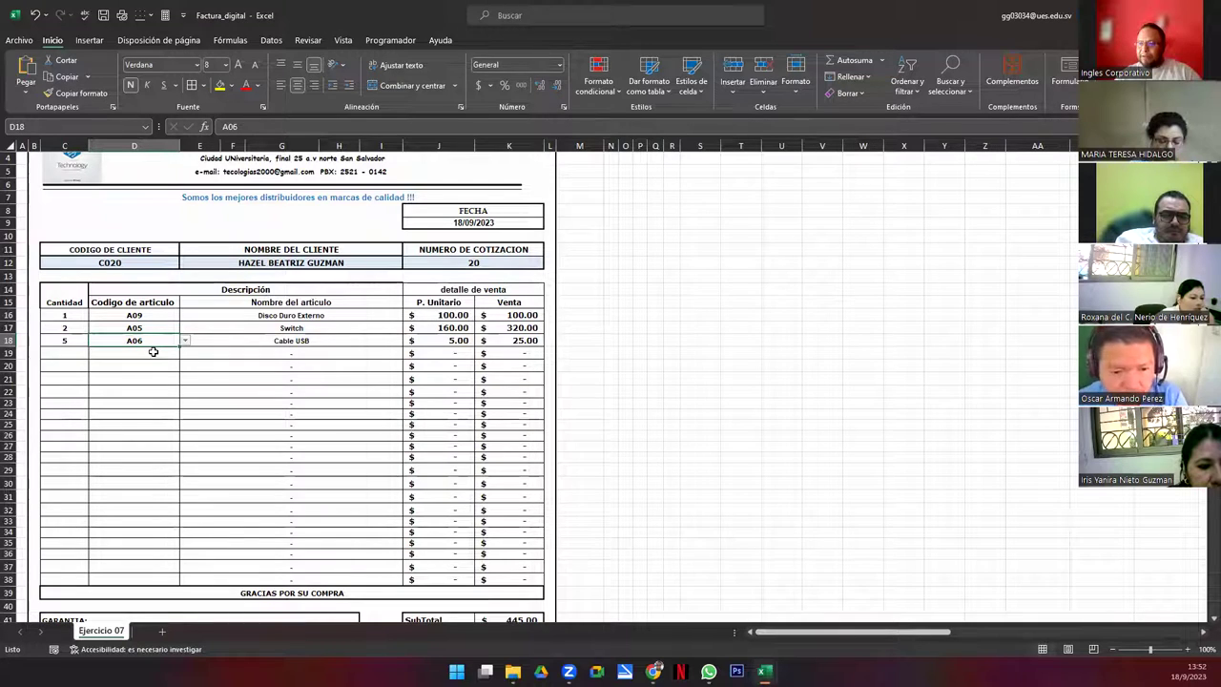
Change the quantity in row 18 to 6 and check the IVA formula in the totals block
click(76, 340)
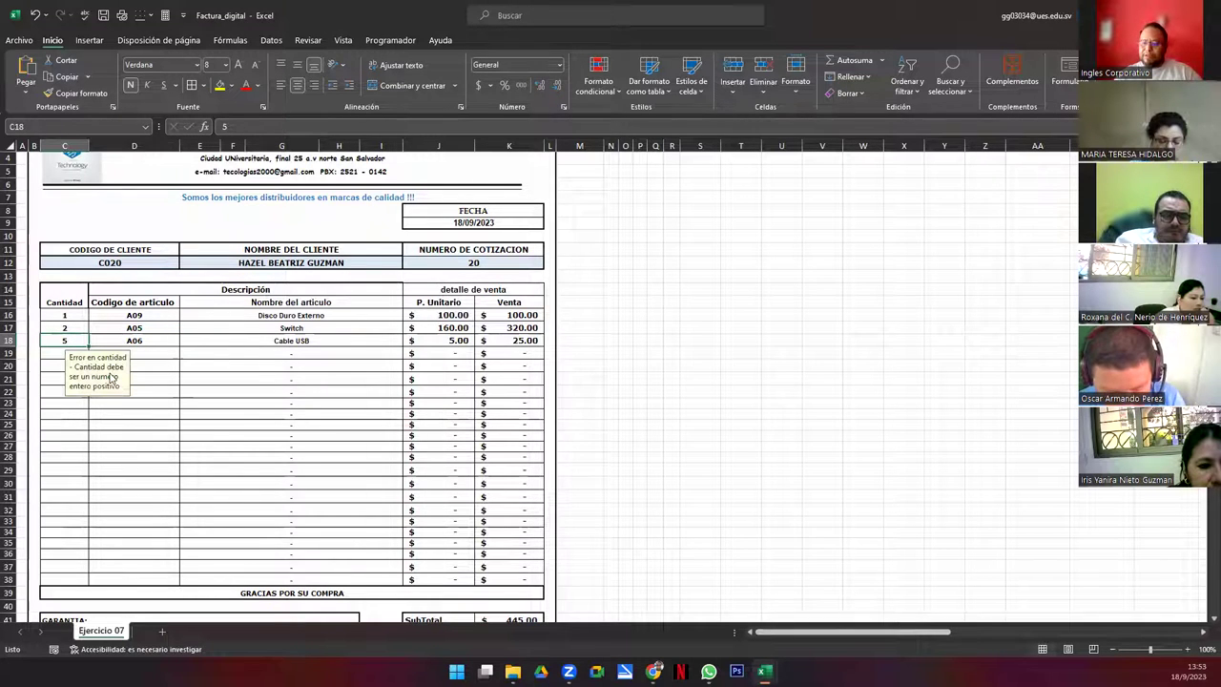
text(6)
key(Return)
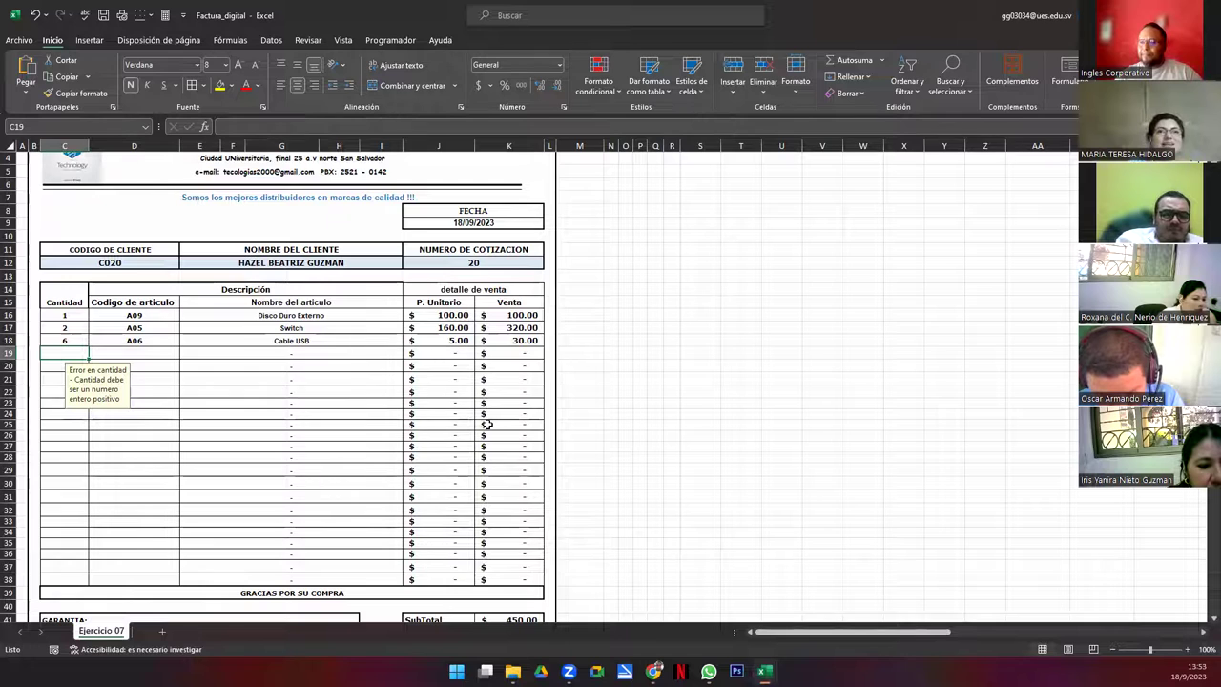
scroll(488, 423, down, 5)
click(509, 452)
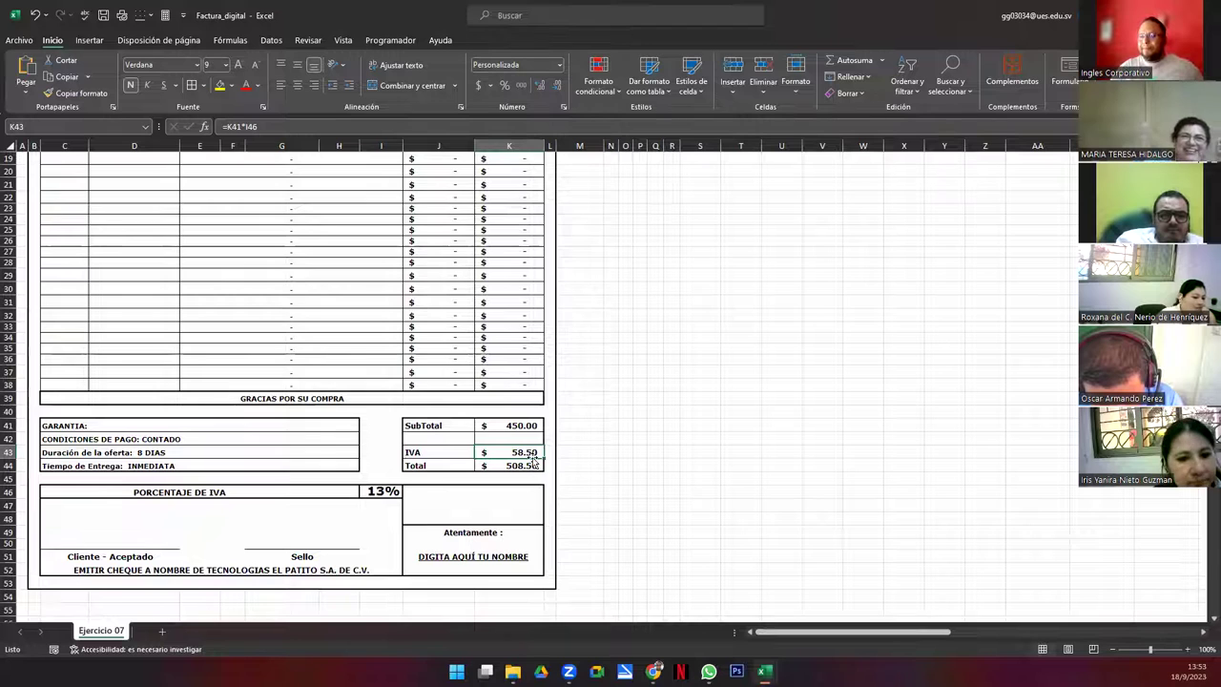
scroll(319, 438, up, 6)
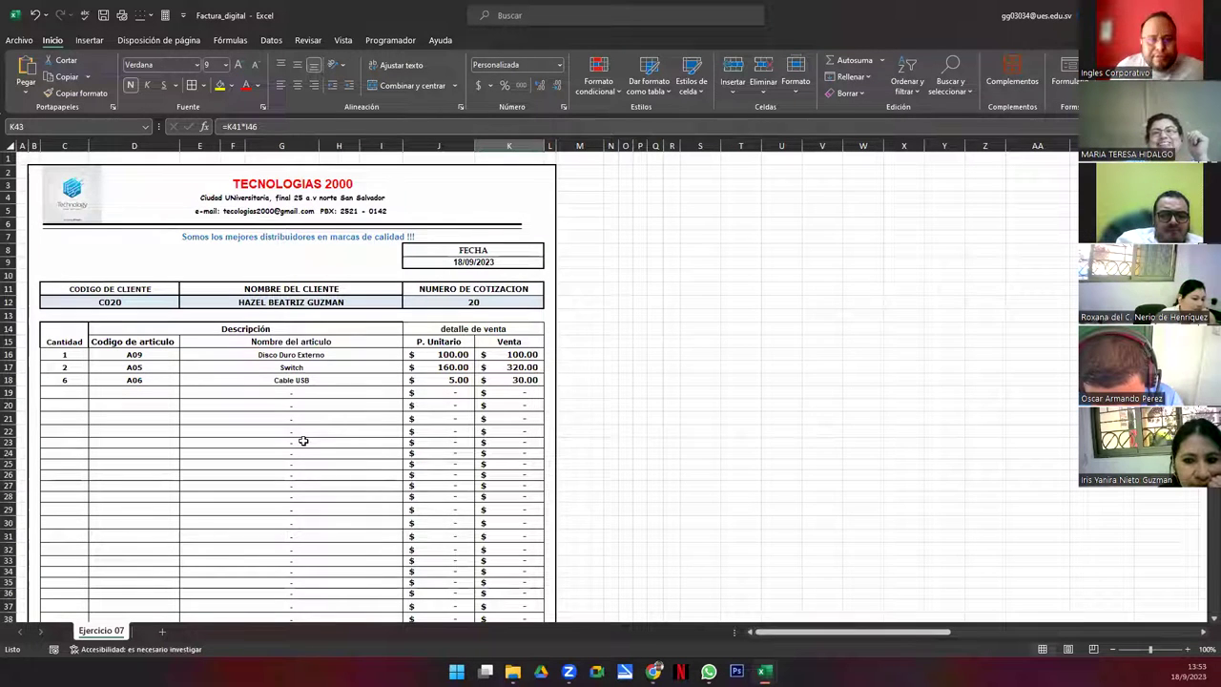
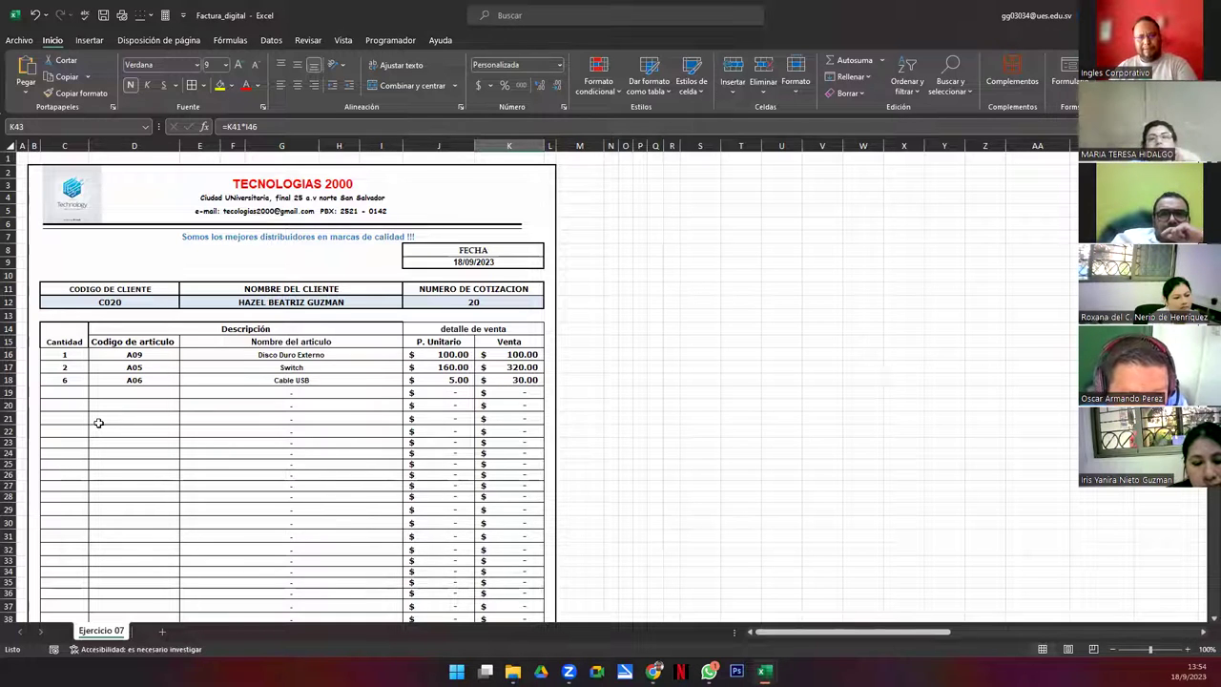
Add a fourth line in row 19 with article code A01 and quantity 1
click(113, 392)
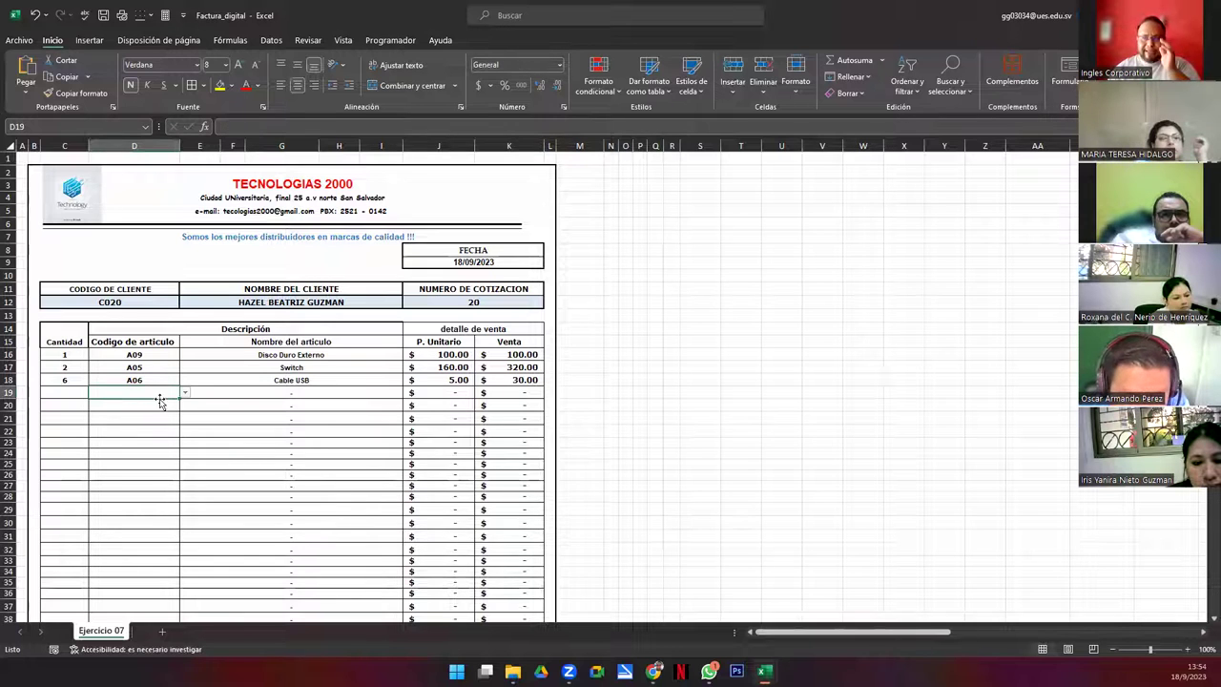
click(185, 393)
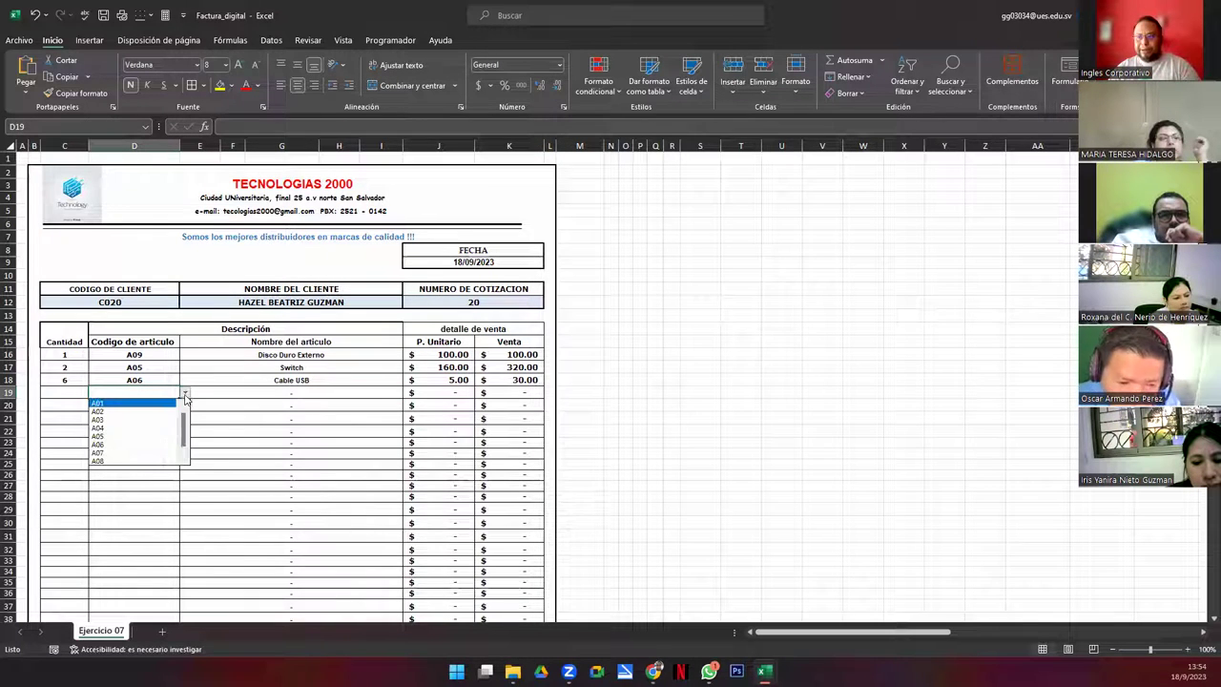
click(133, 403)
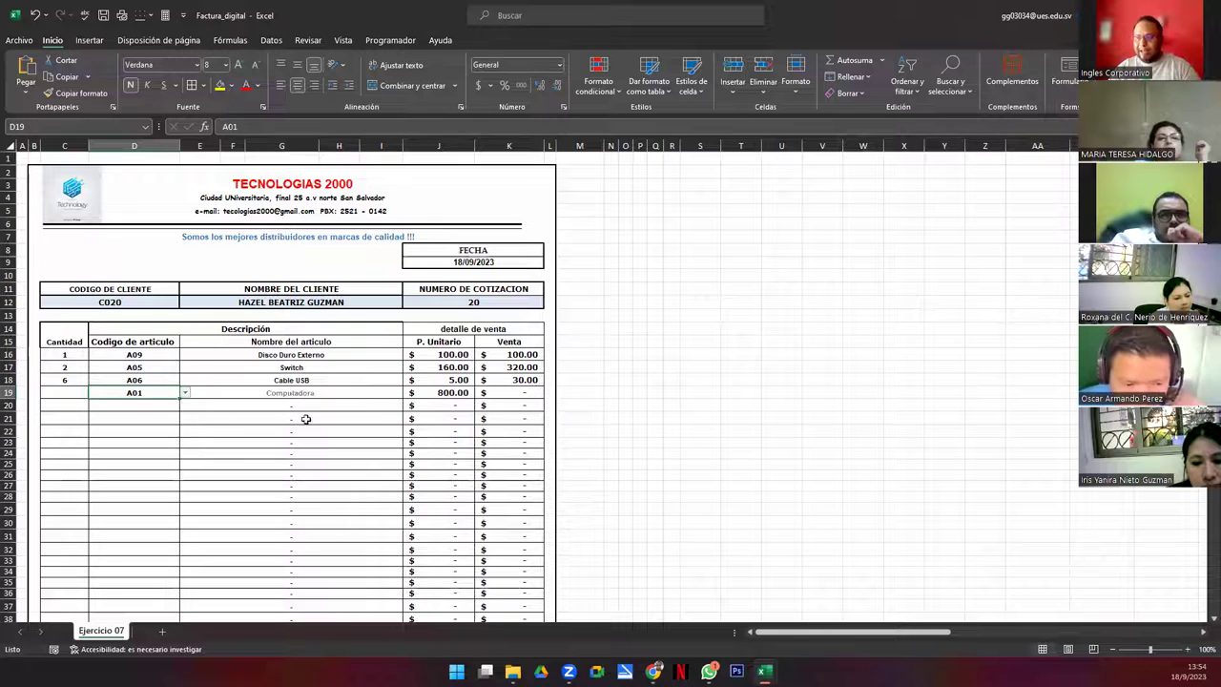
click(68, 393)
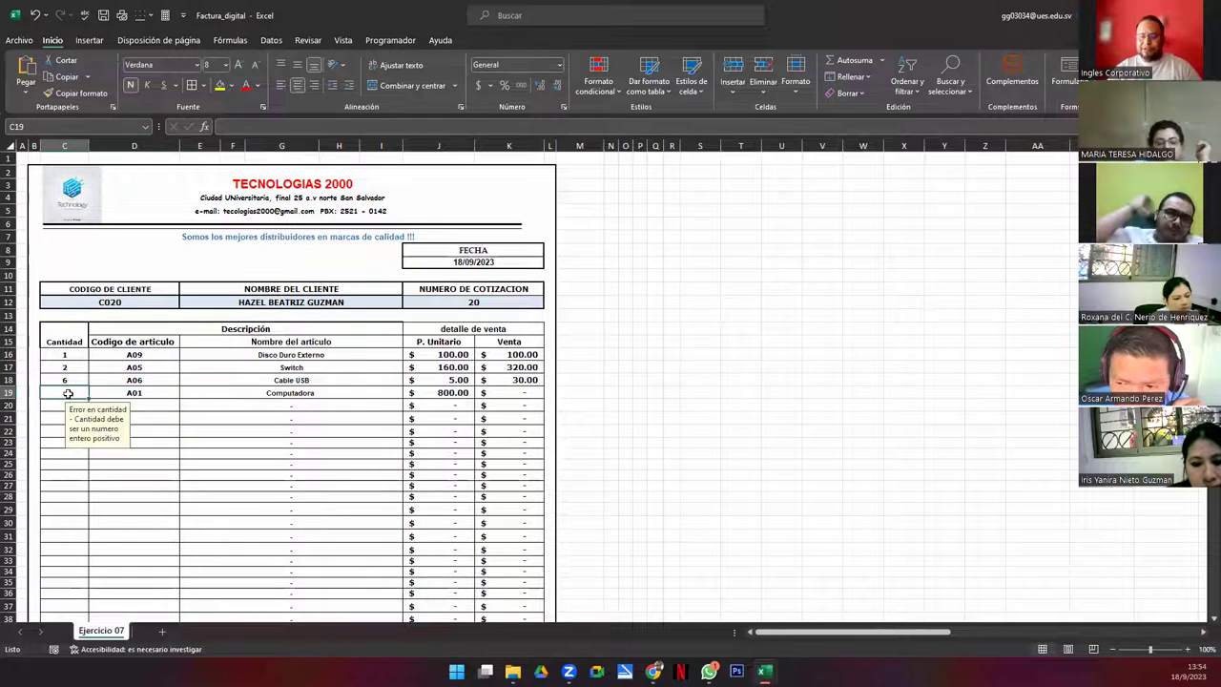
text(1)
key(Tab)
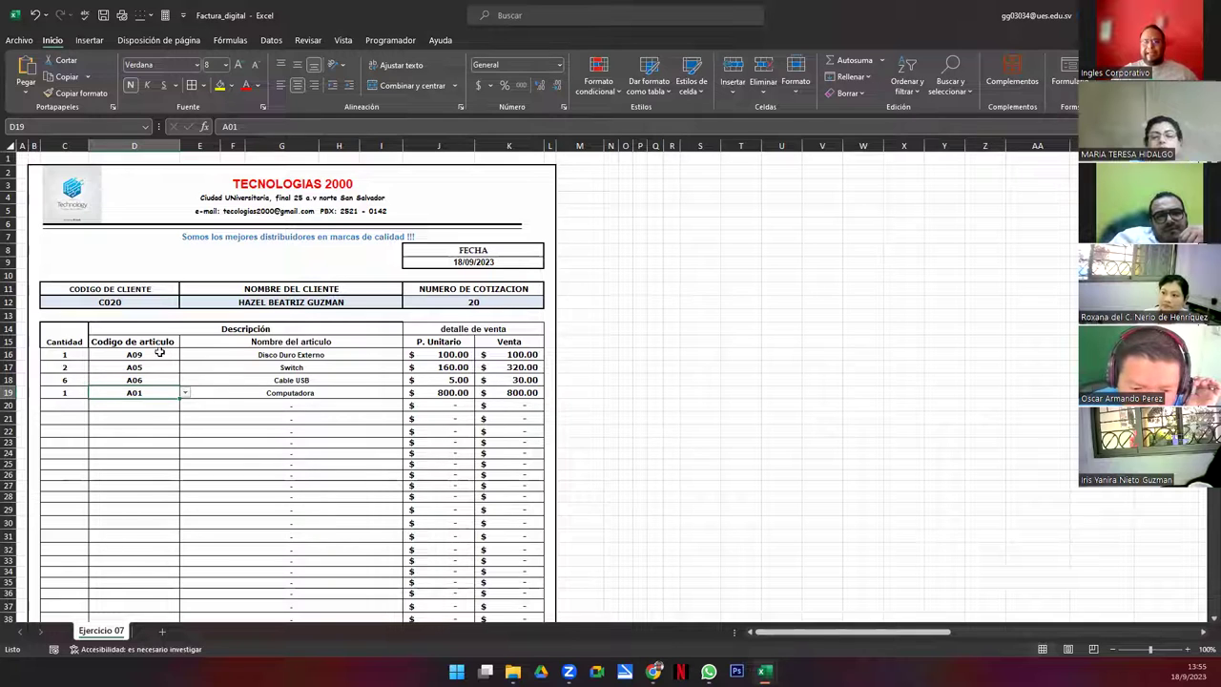
Add a fifth line in row 20 with article code A04 and quantity 1
click(169, 407)
click(185, 405)
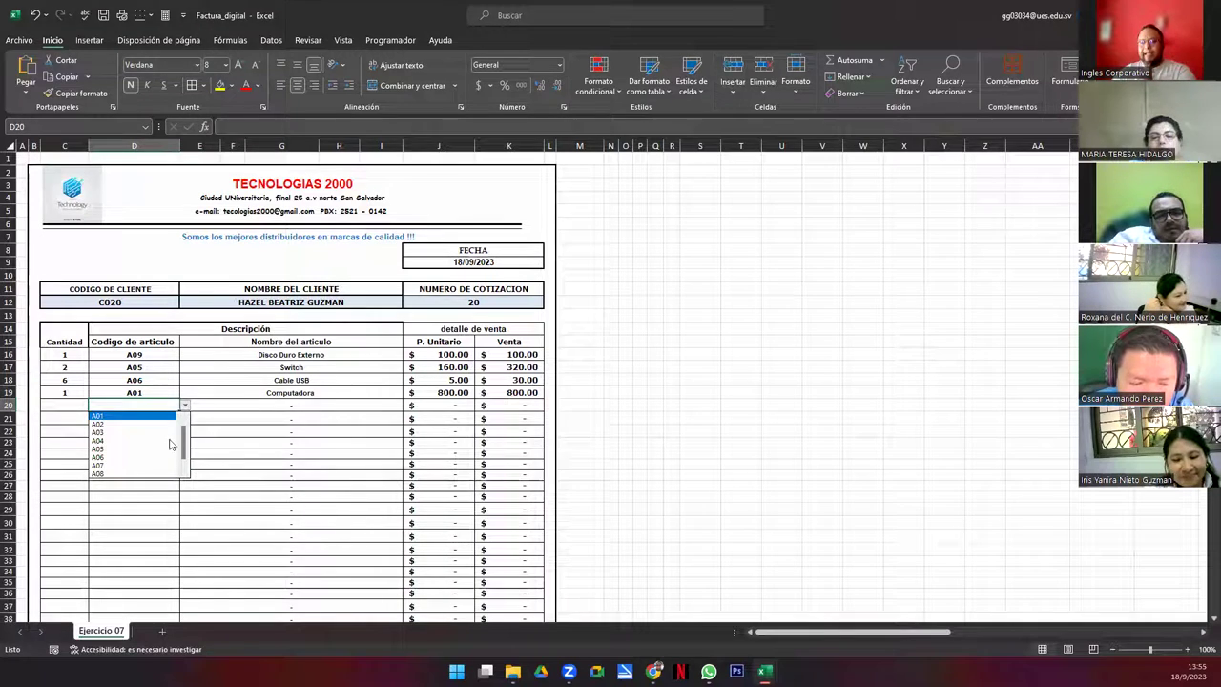
click(115, 441)
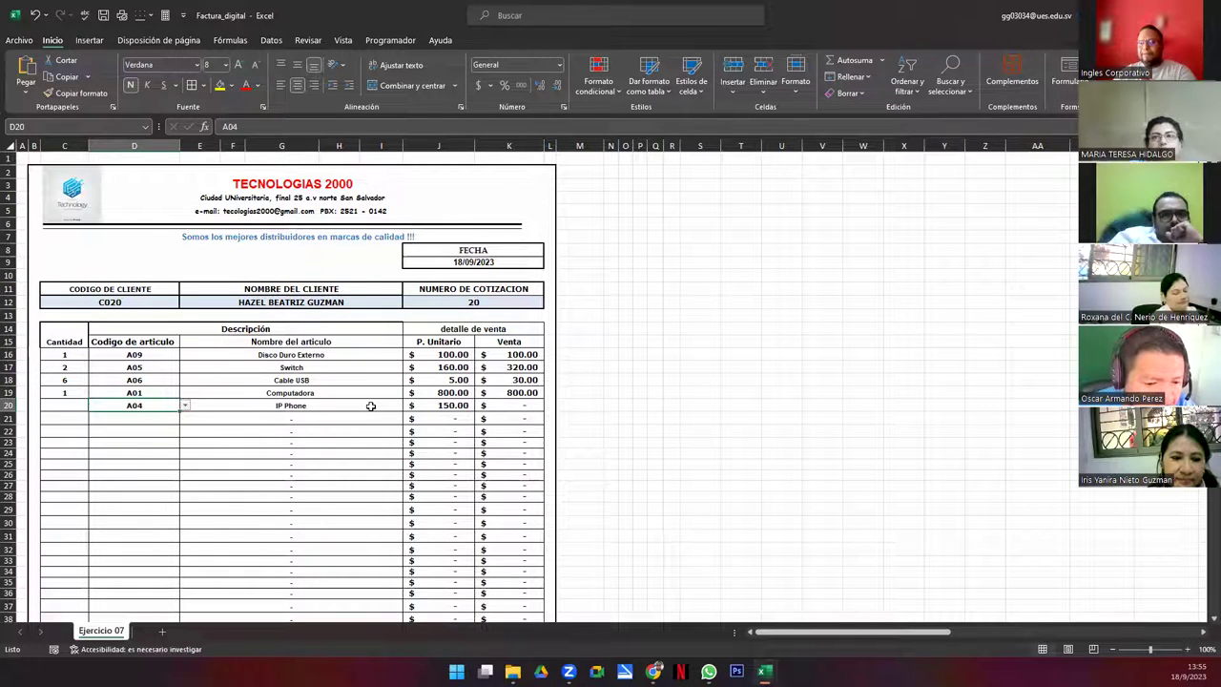
click(67, 409)
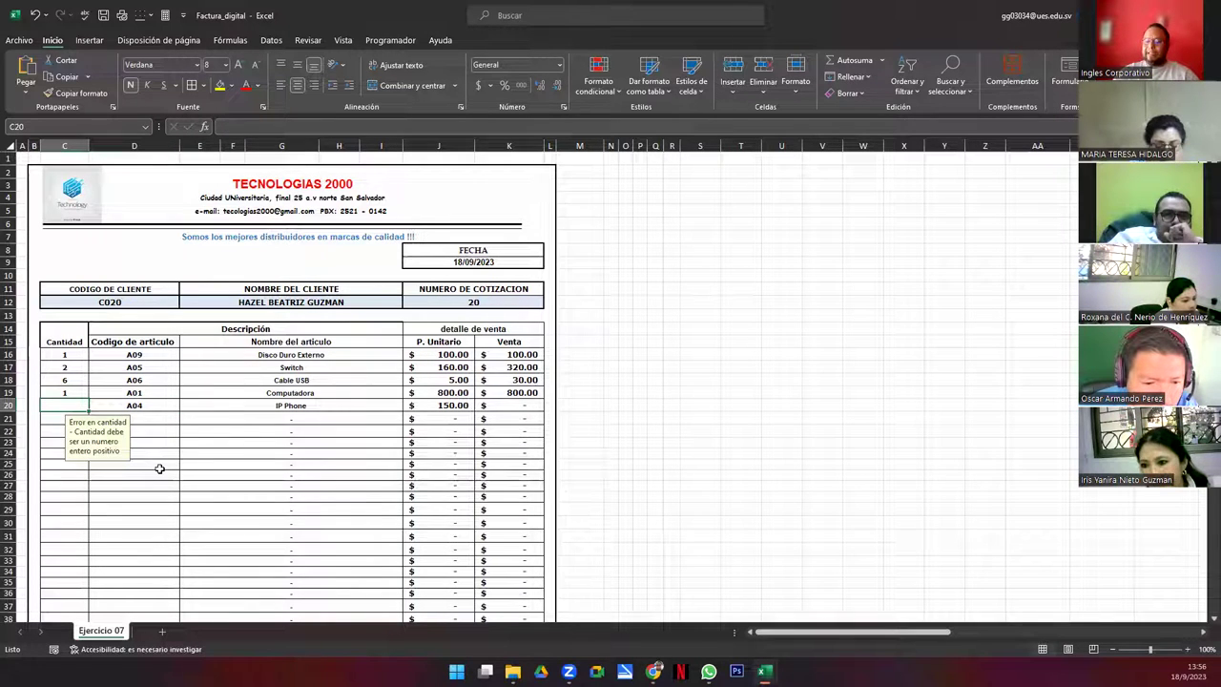
text(1)
key(Return)
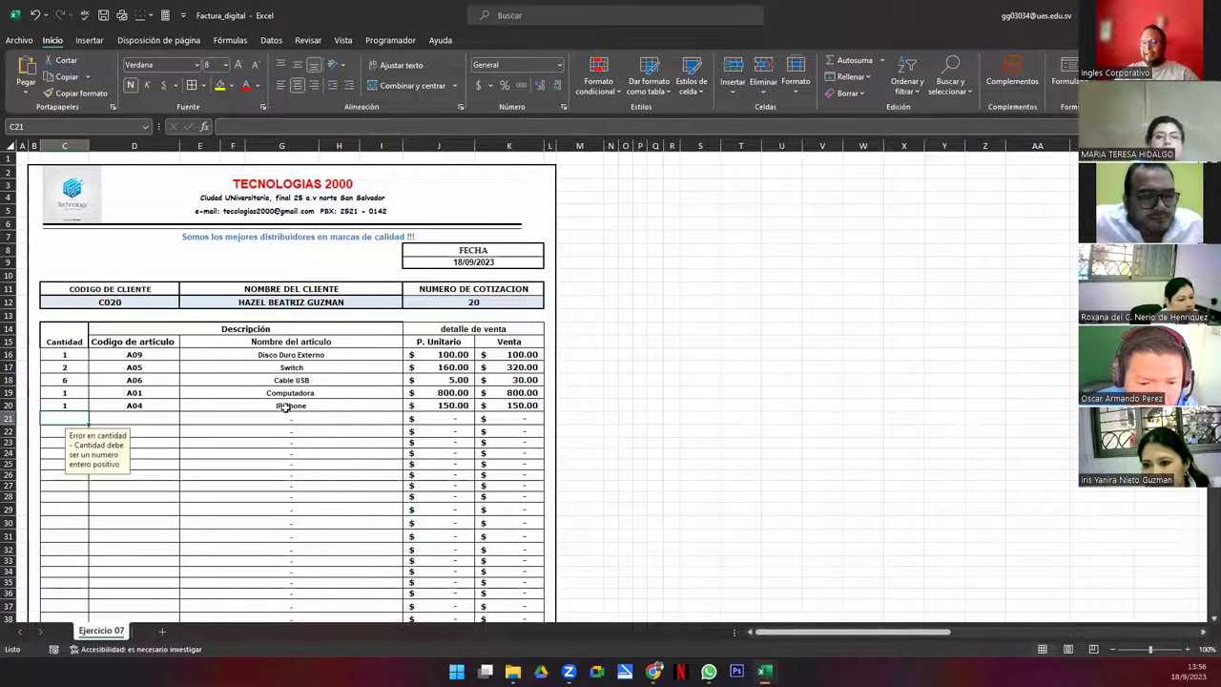
click(148, 408)
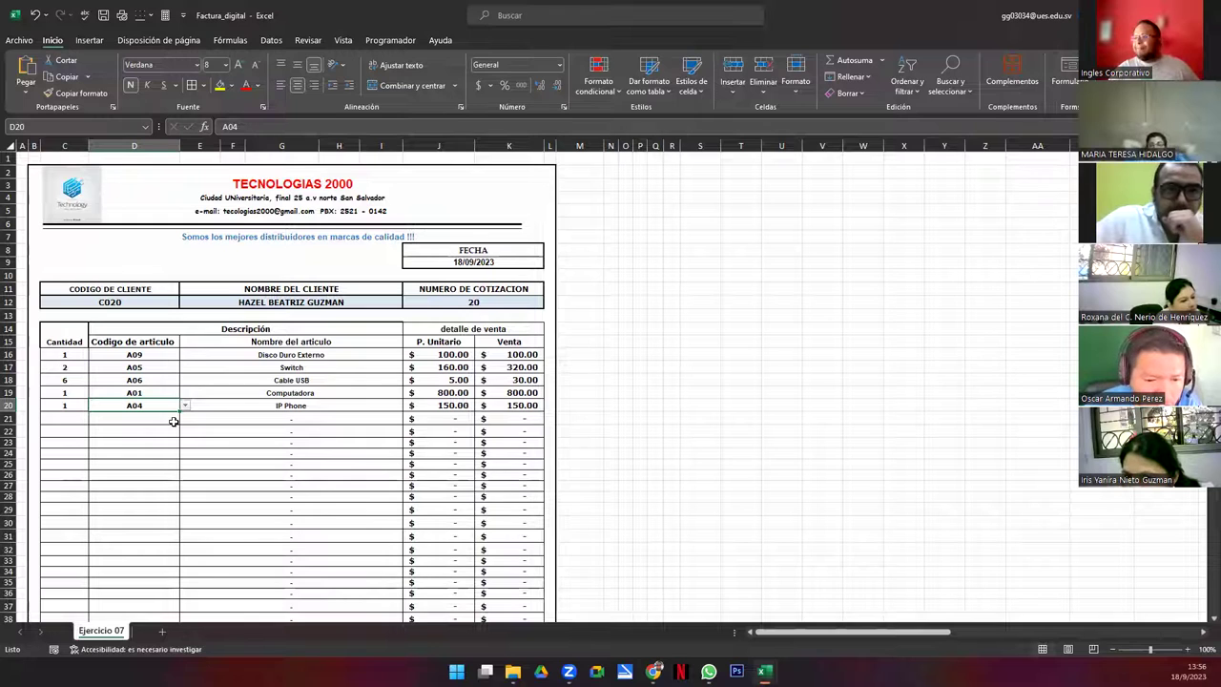
Merge and center cells O14:R14 beside the form and enter the heading "Producto" in them
click(625, 329)
drag(641, 329, 662, 330)
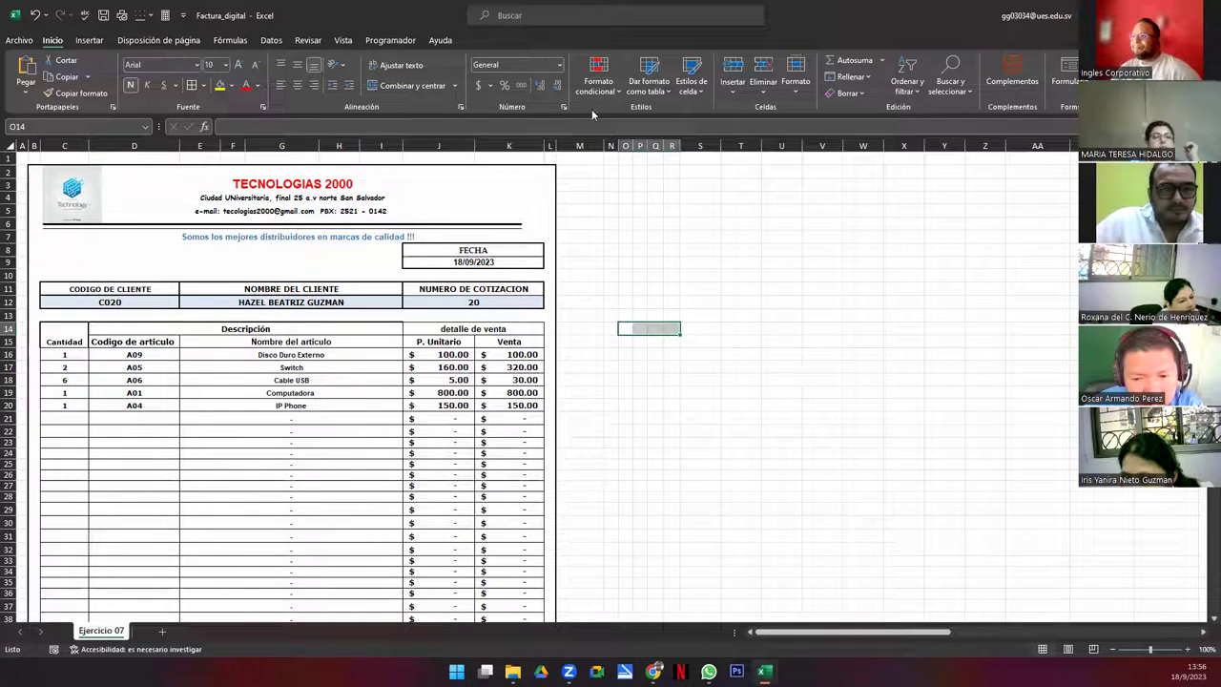
click(405, 85)
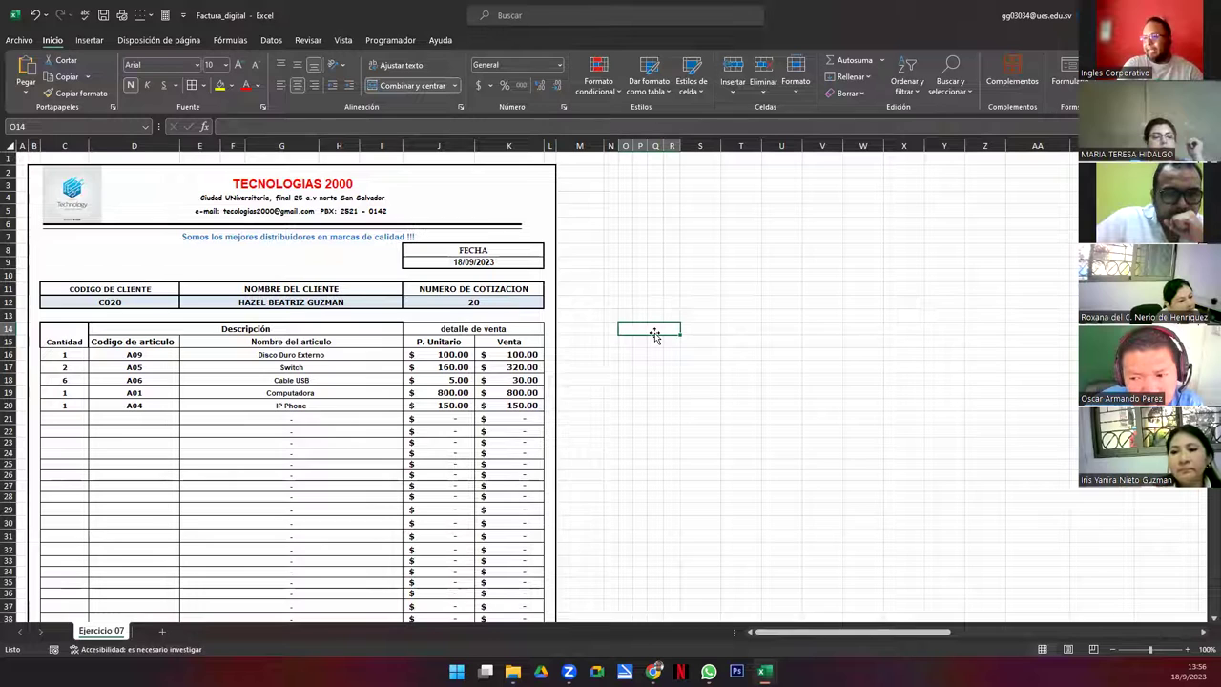
text(bUS)
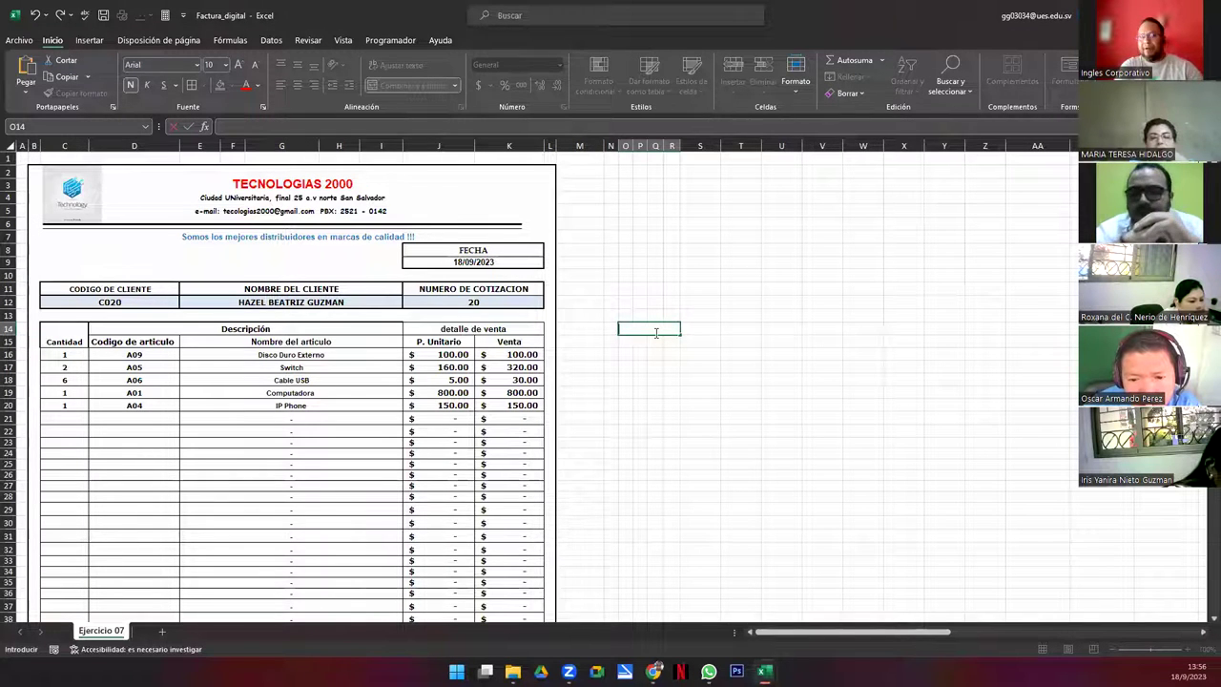
text(pRODUCTO)
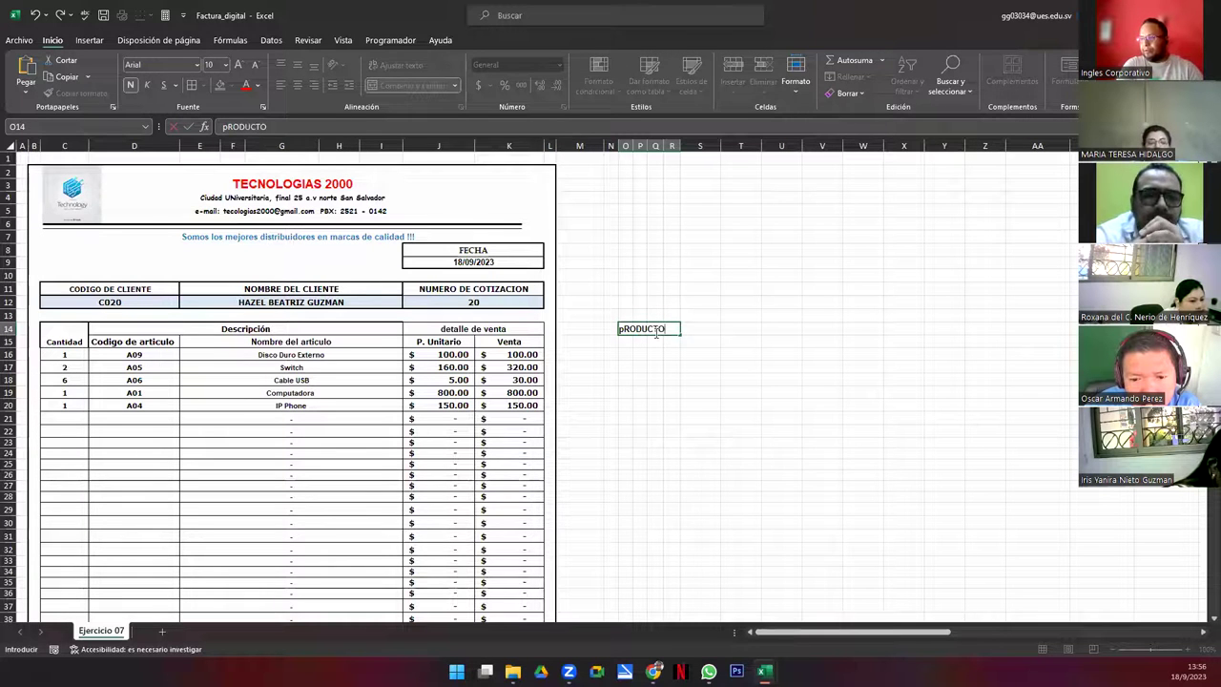
key(Return)
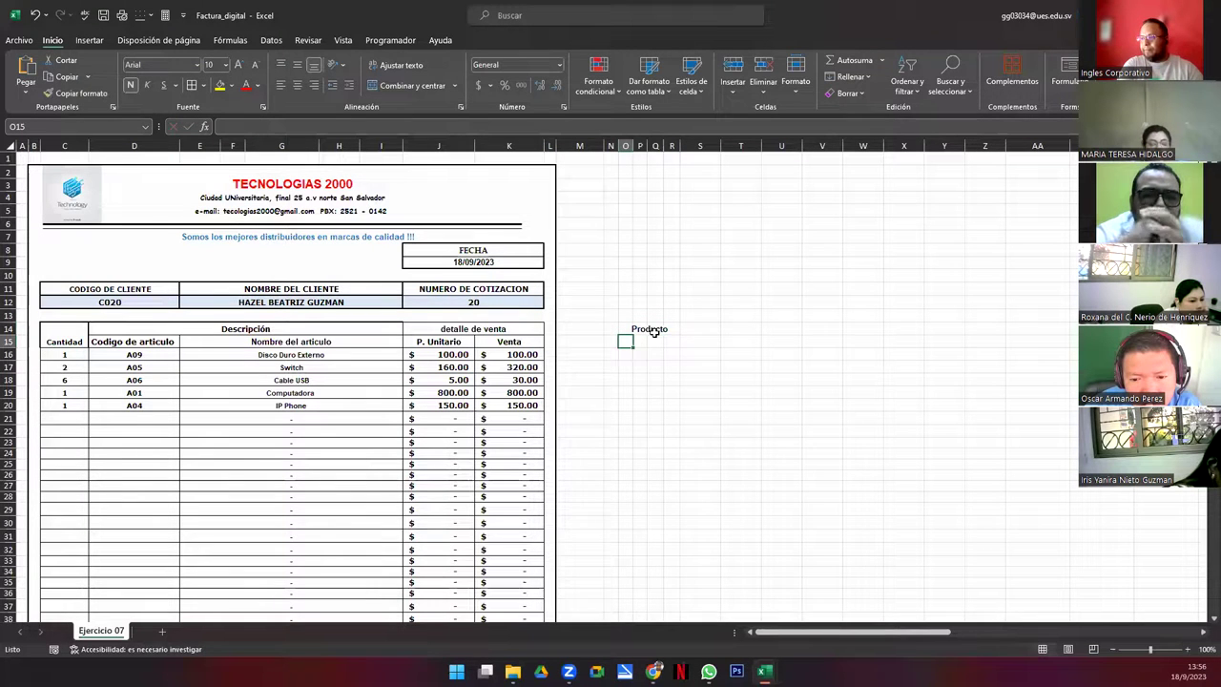
Merge and center cells O15:T15 under the Producto heading
drag(625, 341, 742, 342)
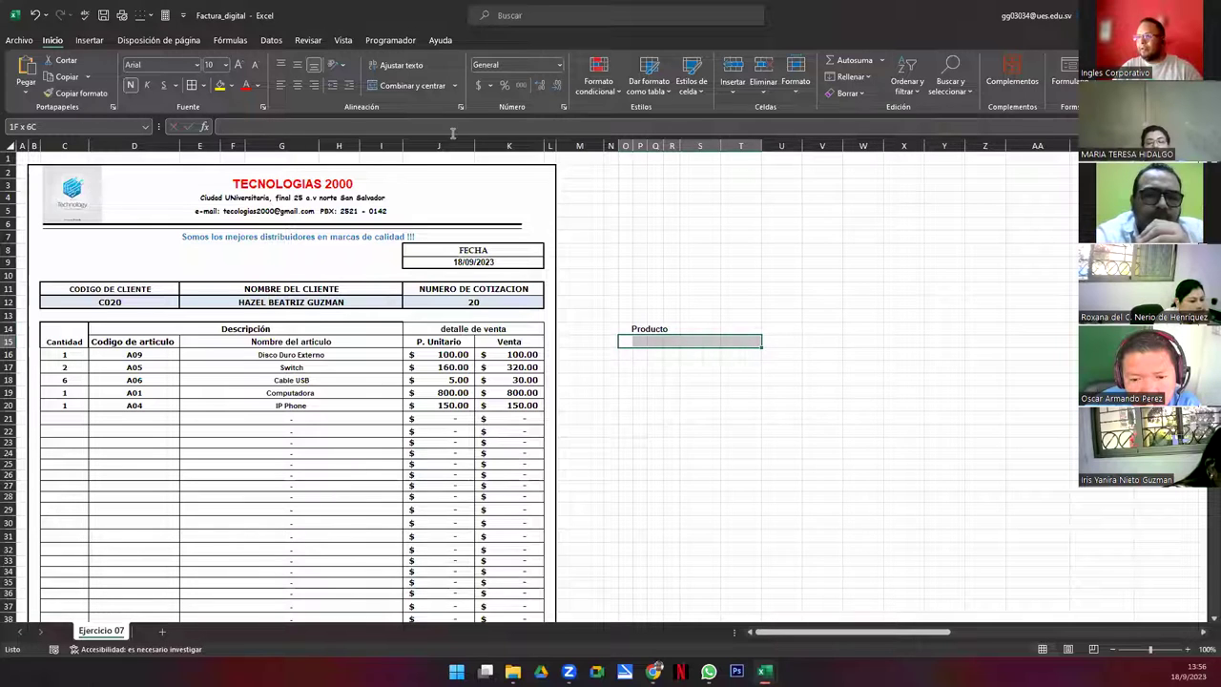
click(406, 85)
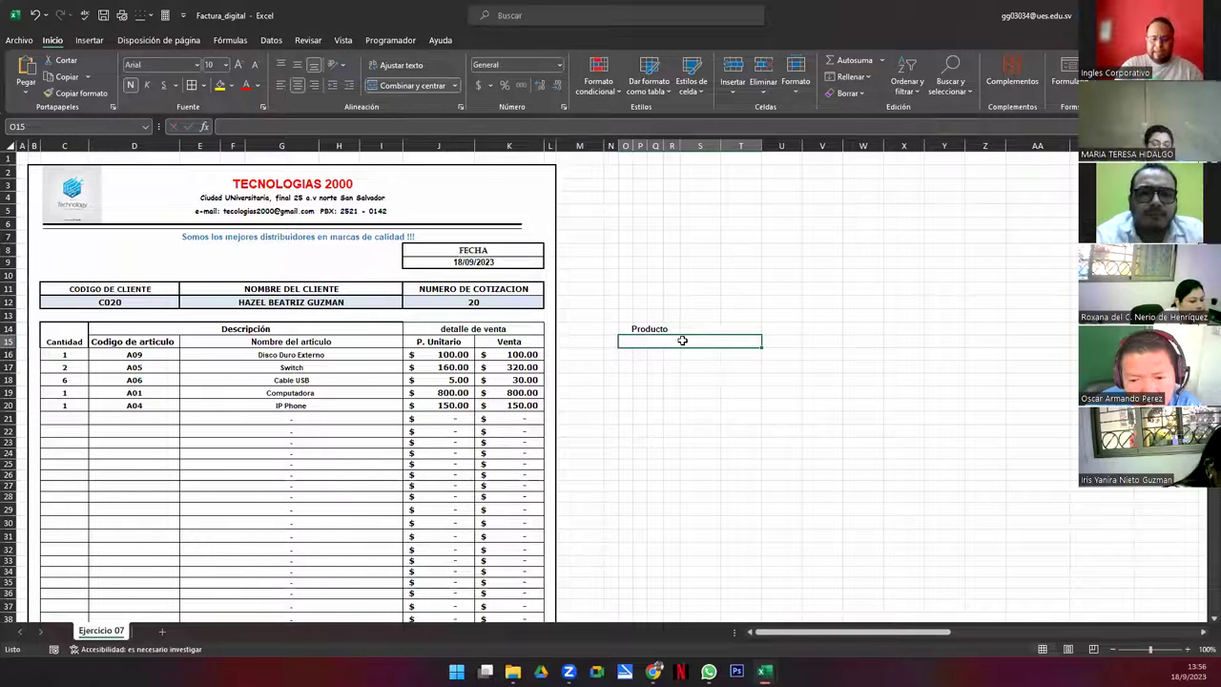
text(=)
key(Escape)
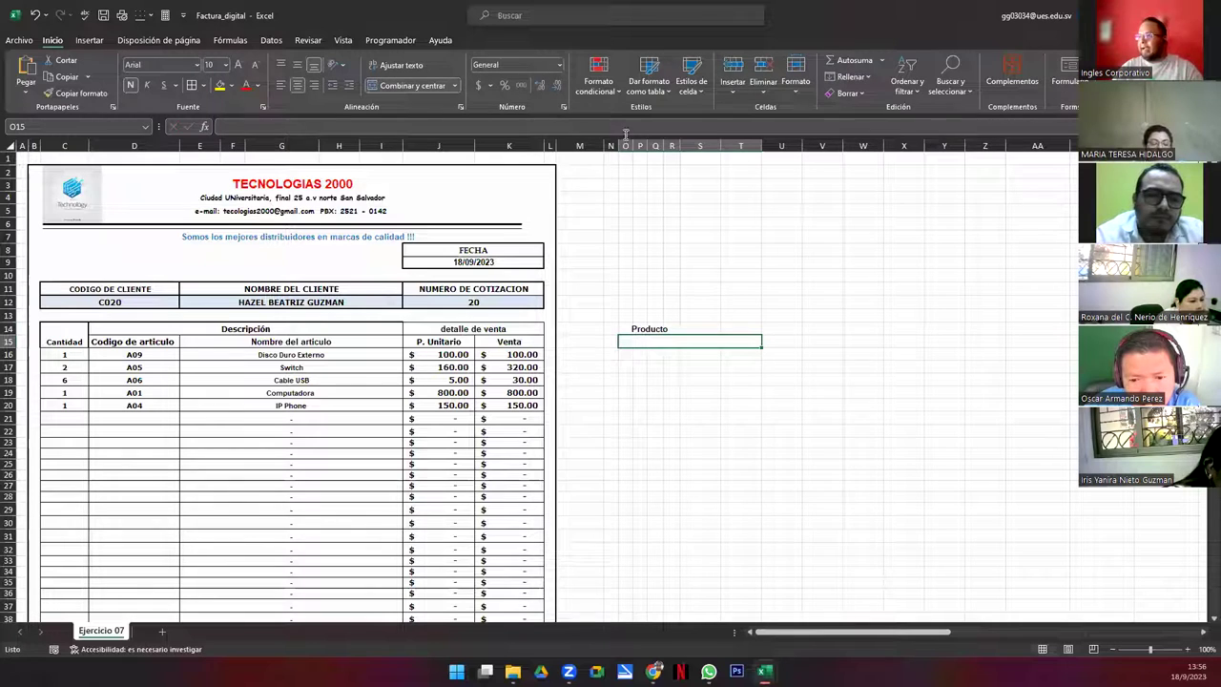
Add list data validation to merged cell O15 under the Producto heading, using =codigoarticulo as the source
click(272, 40)
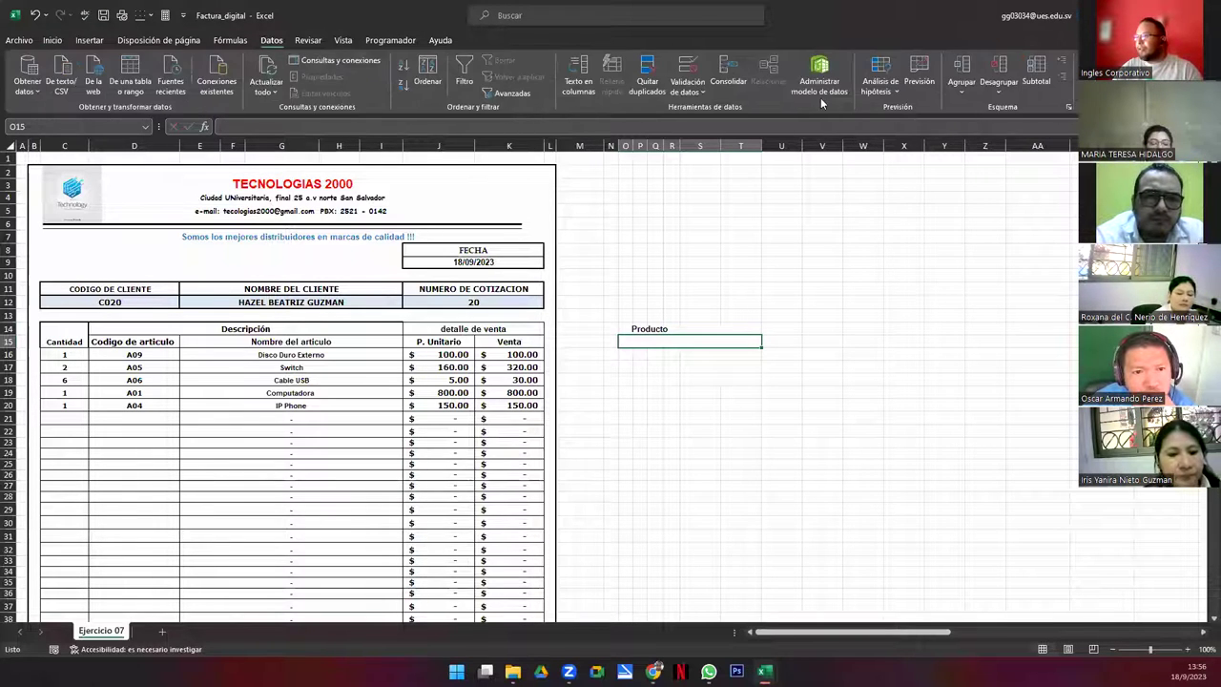
click(689, 67)
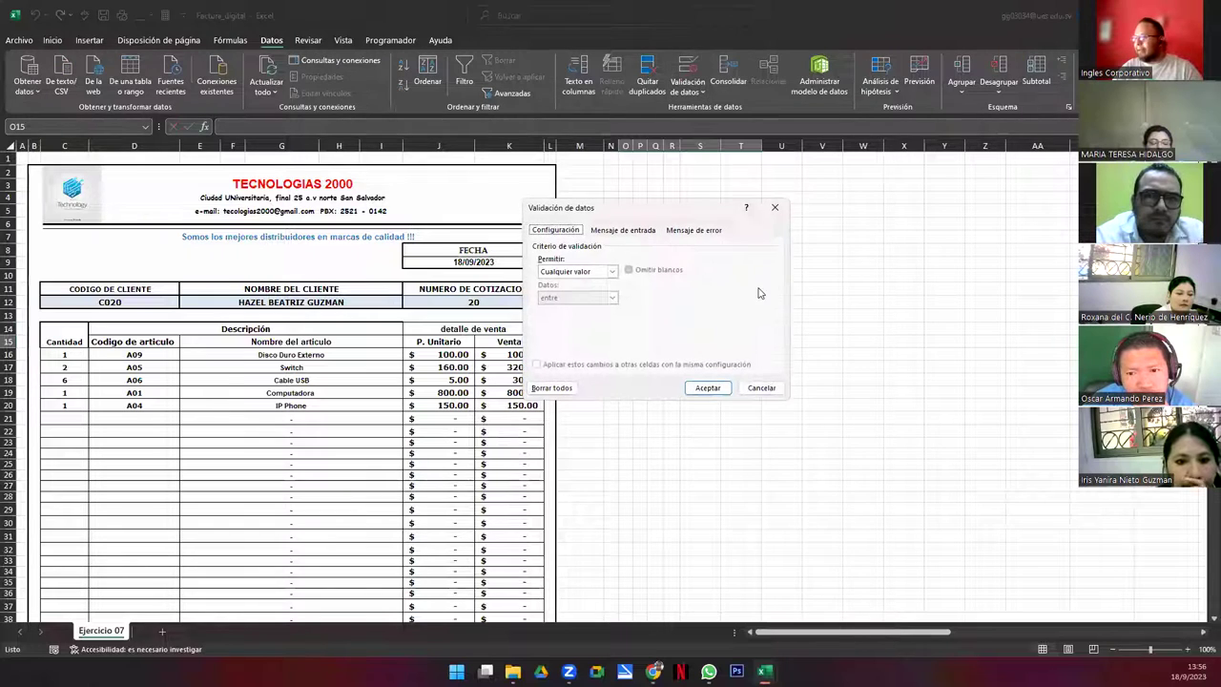
click(610, 271)
click(572, 311)
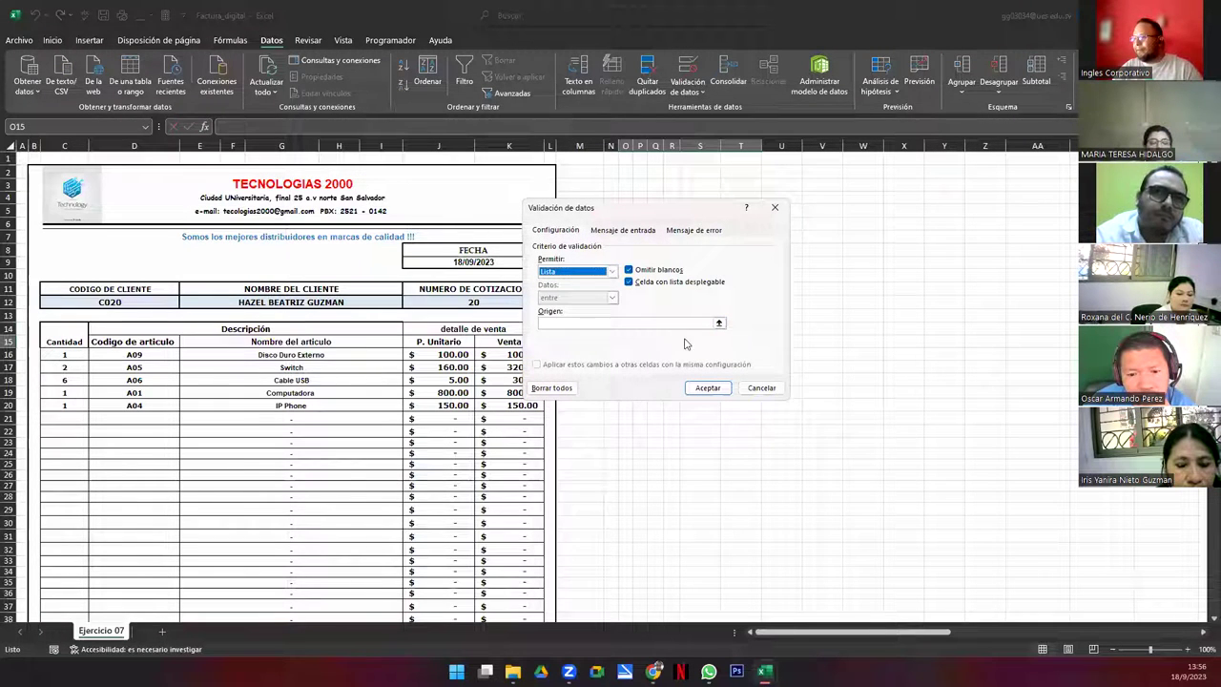
click(711, 323)
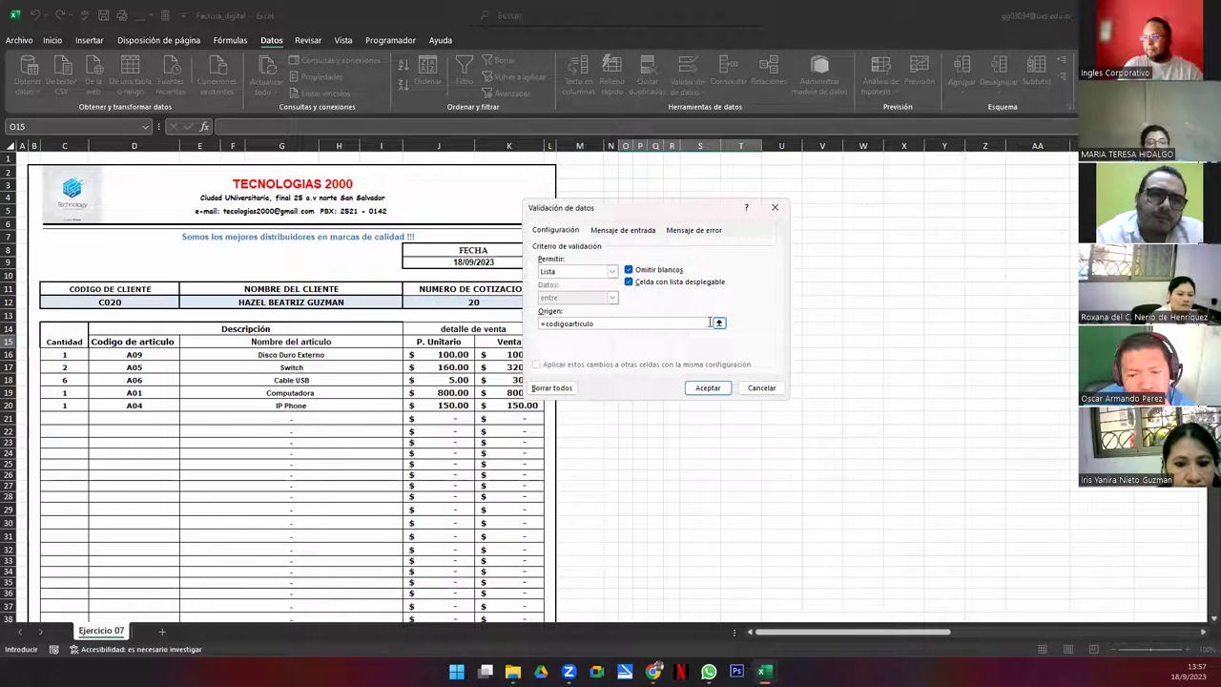
key(Return)
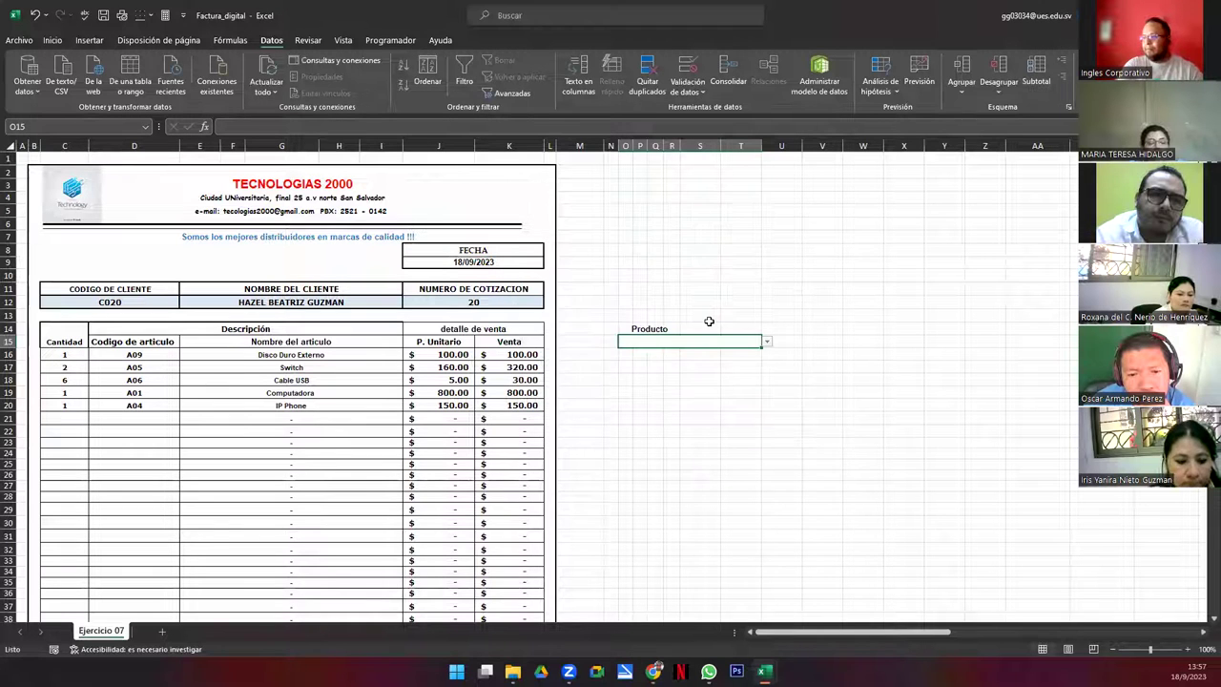
Choose article code A04 from the dropdown list in cell O15
click(766, 342)
click(665, 374)
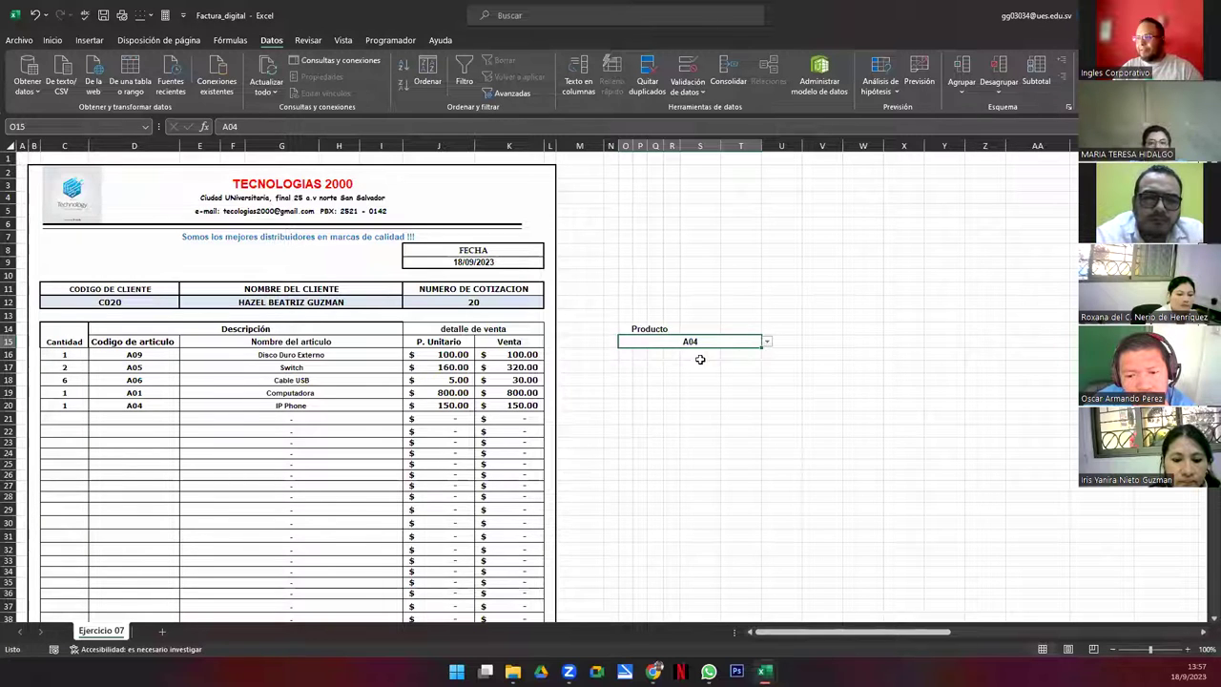
key(Return)
Merge and center cells O16:T16 below the product code
drag(626, 353, 748, 354)
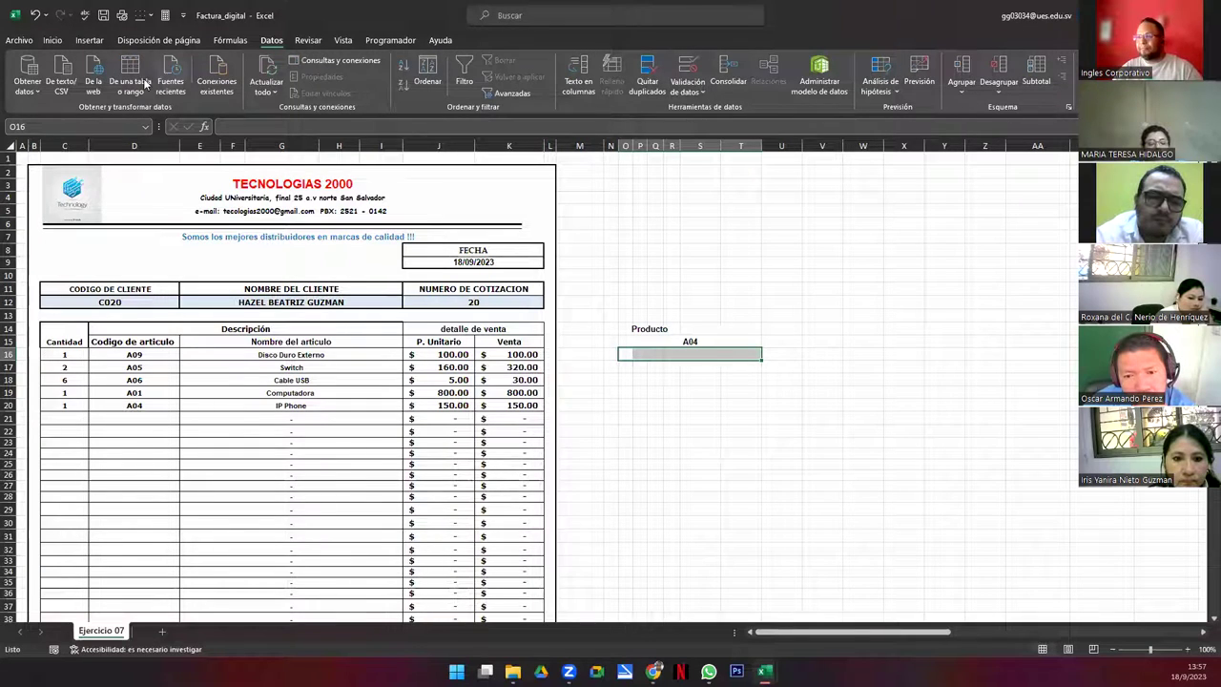
click(52, 40)
click(406, 85)
Start a BUSCARV formula in O16 with lookup value O15 and the article table as absolute range $AM$1:$AQ$11
text(=)
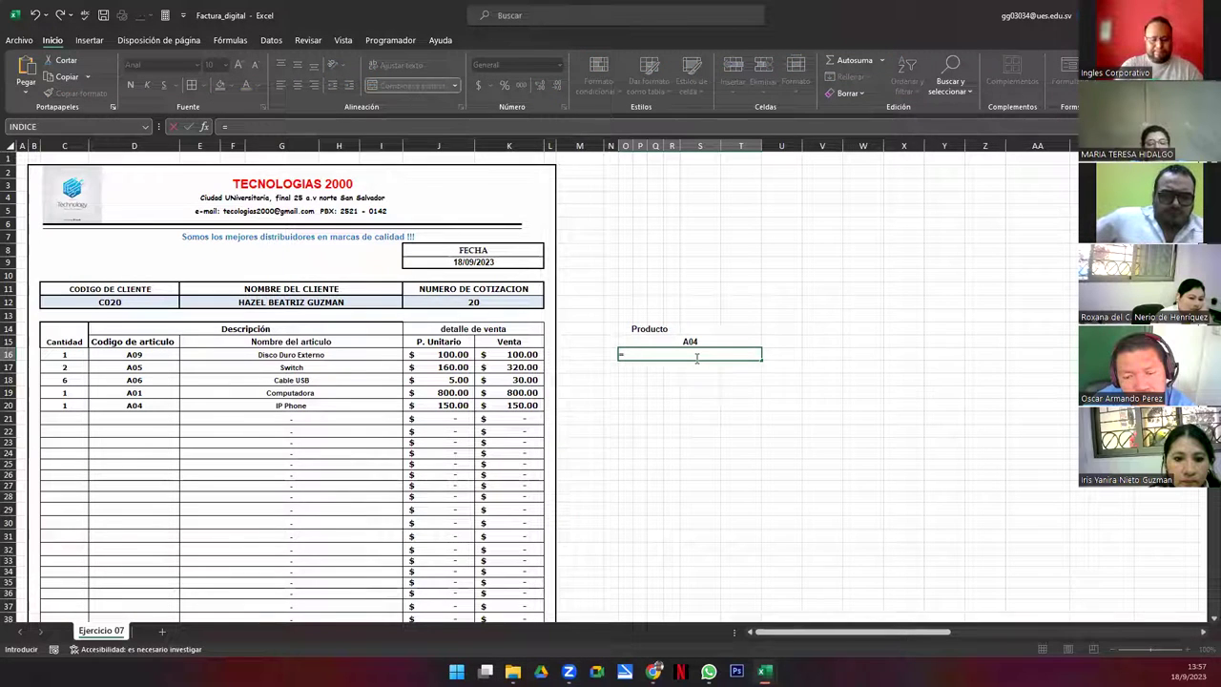
text(busca)
key(Down)
key(Tab)
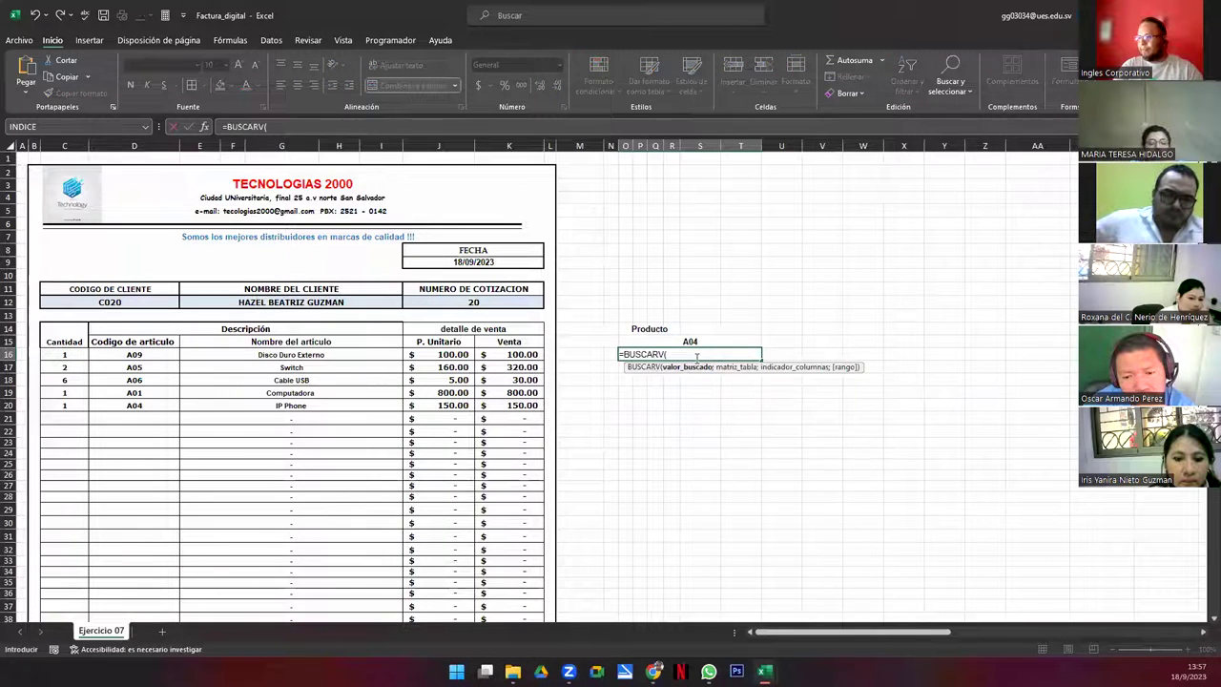
key(Up)
text(;)
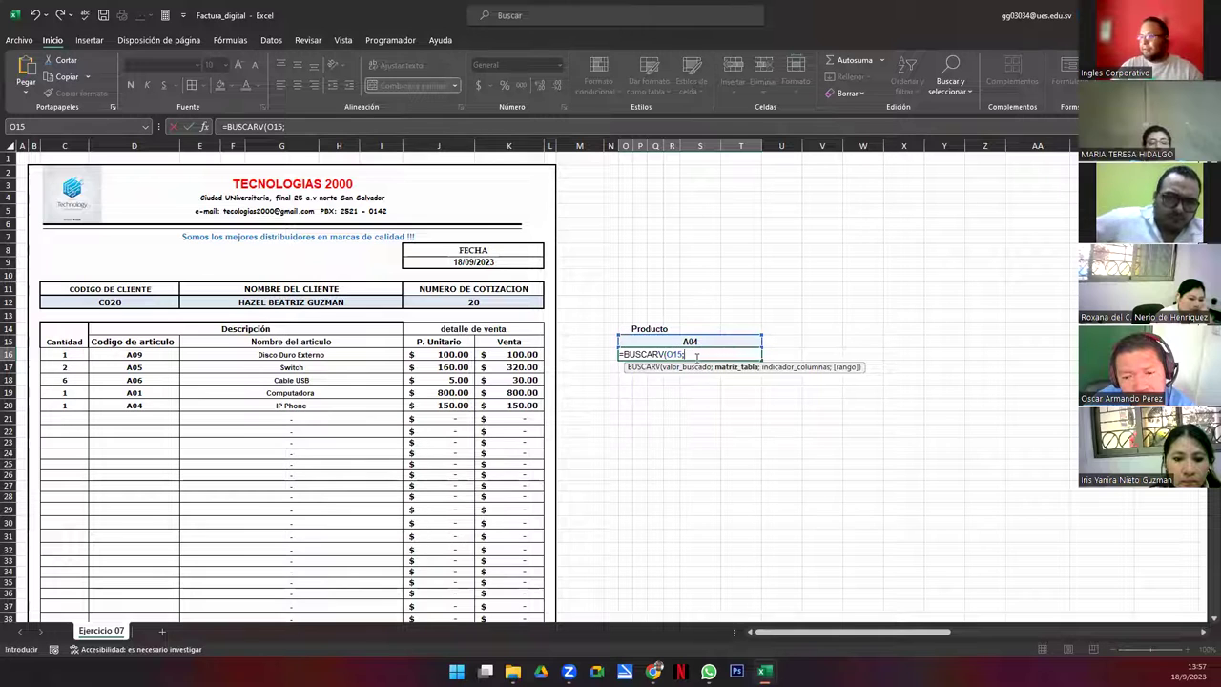
drag(817, 632, 1082, 636)
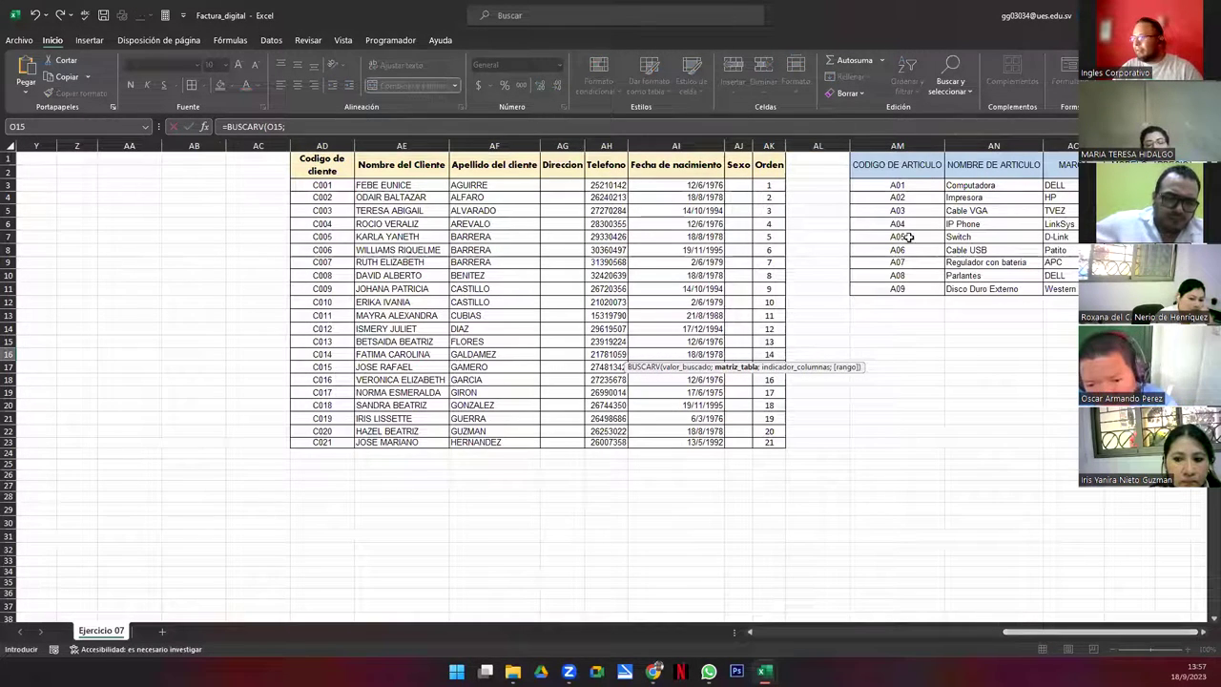
drag(896, 161, 1168, 289)
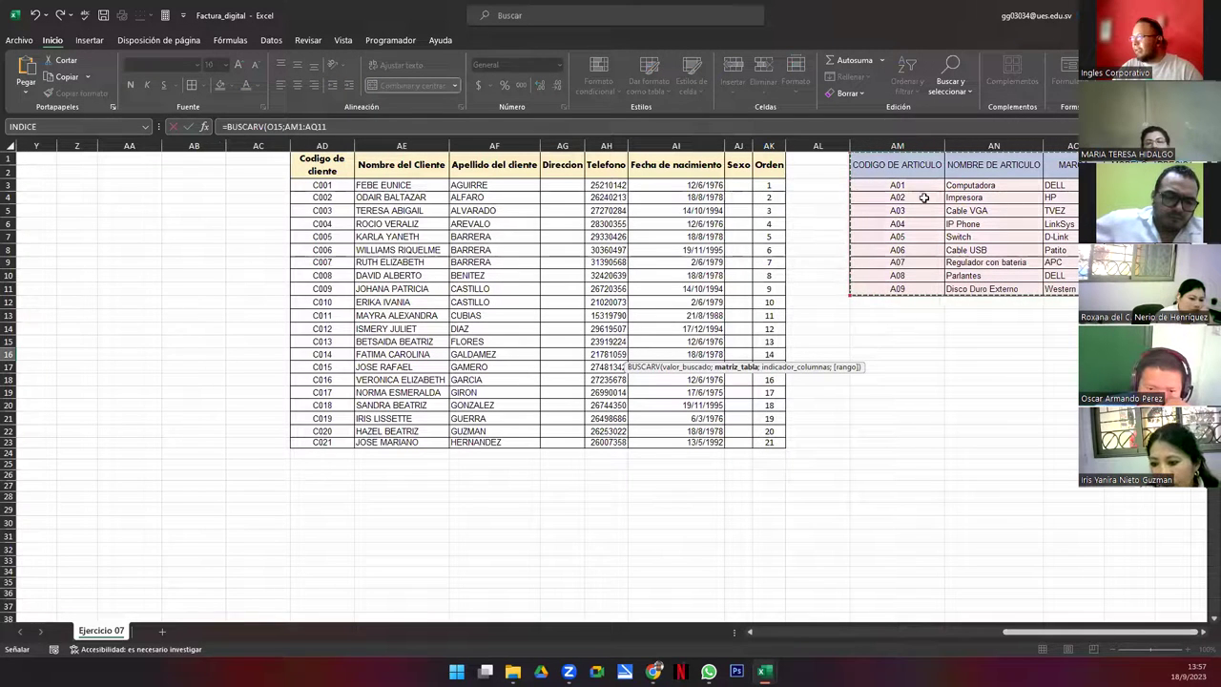
click(970, 629)
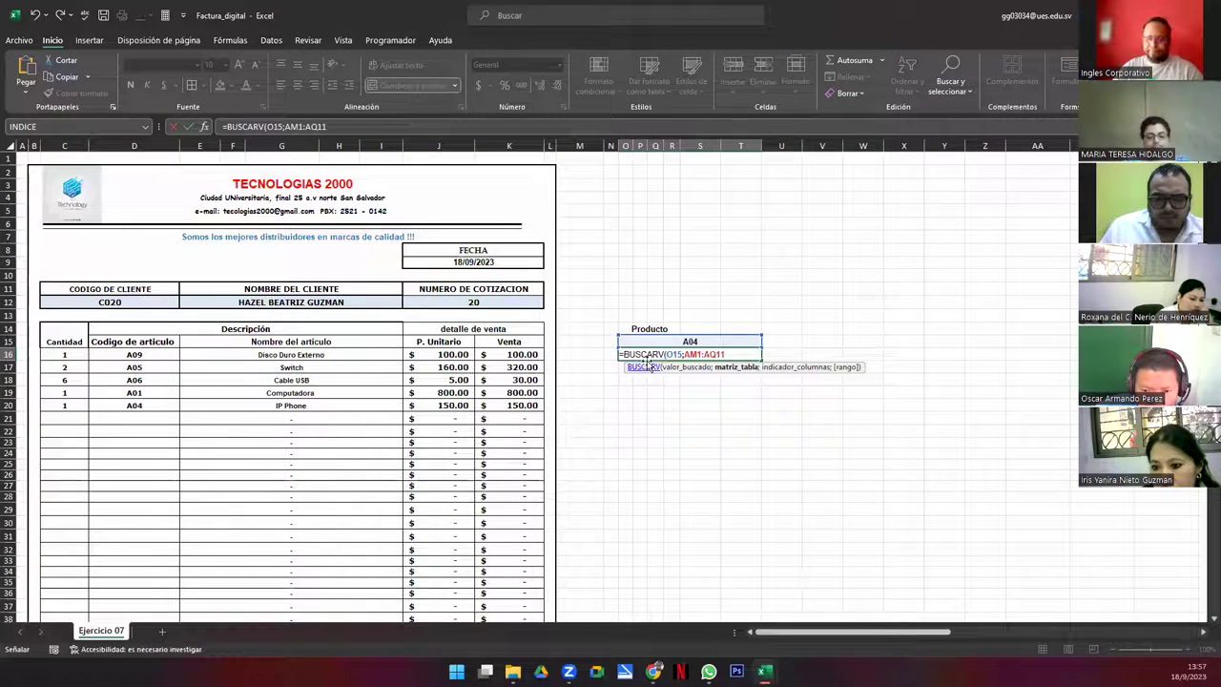
double_click(687, 353)
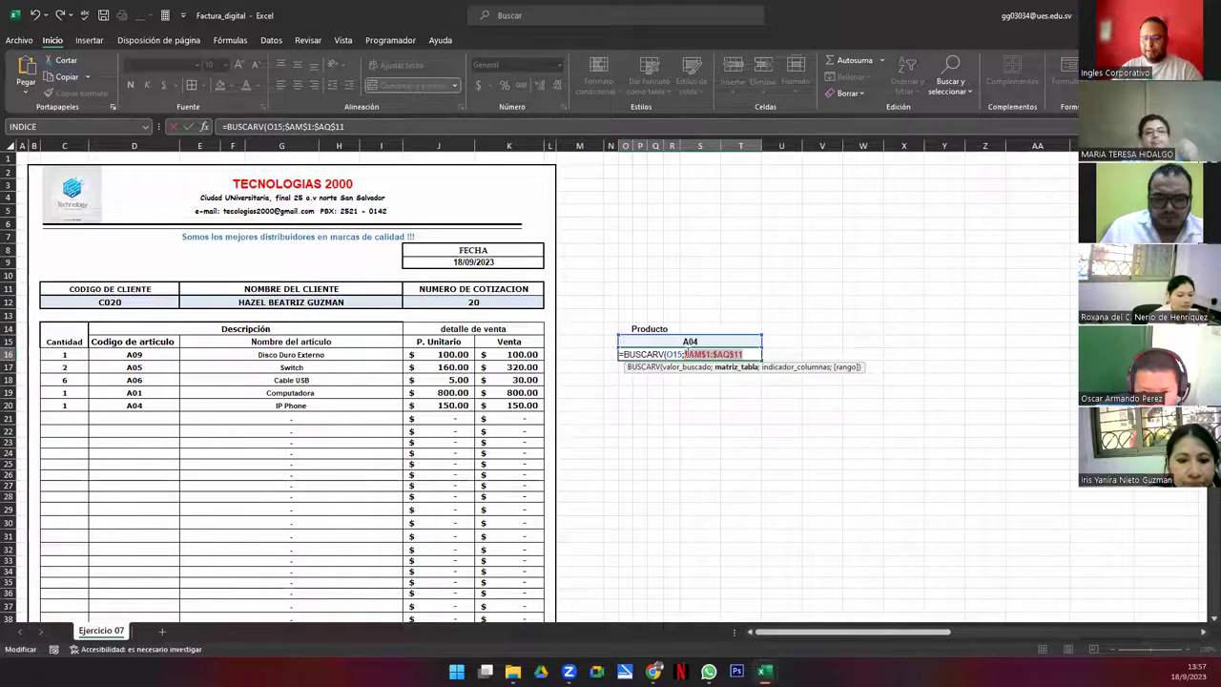
key(F4)
Complete the O16 BUSCARV formula with column index 2 and exact match FALSO
text(;)
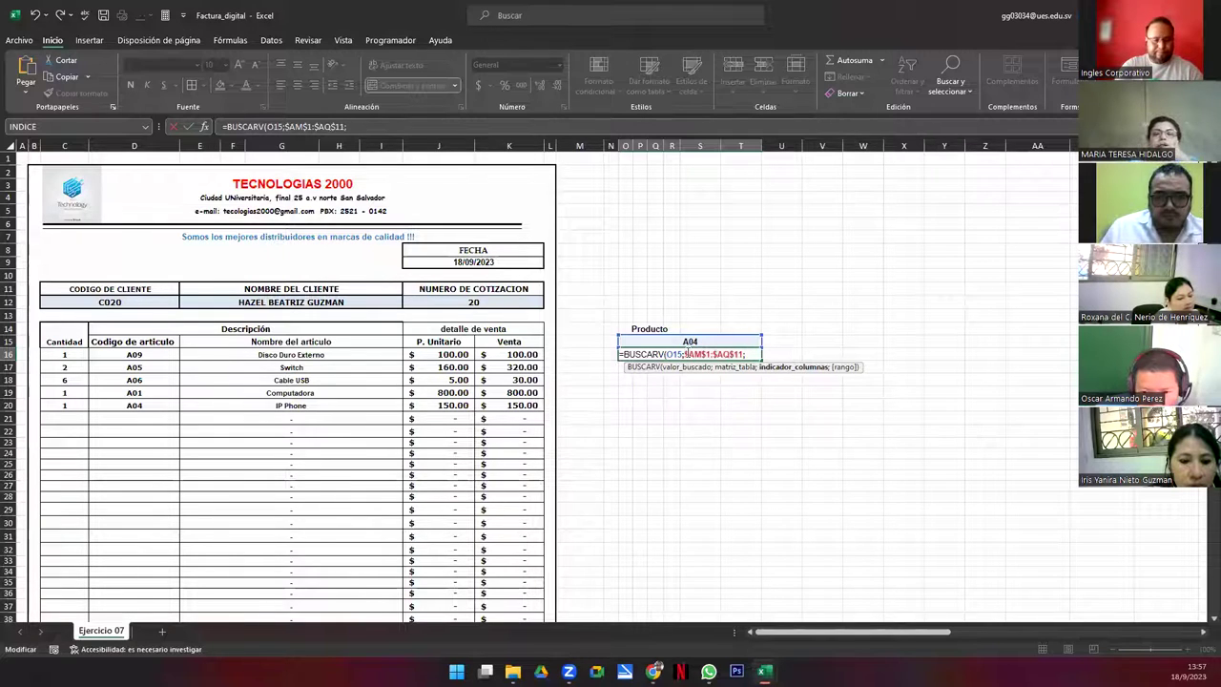
text(2;)
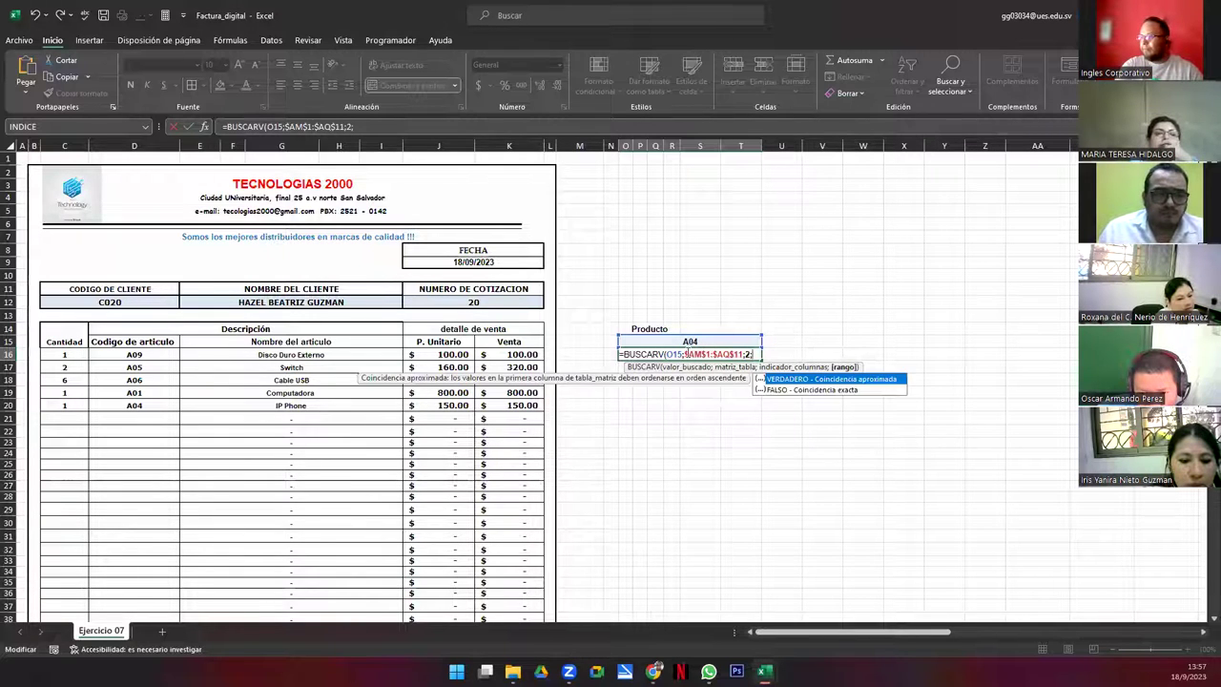
key(Down)
key(Tab)
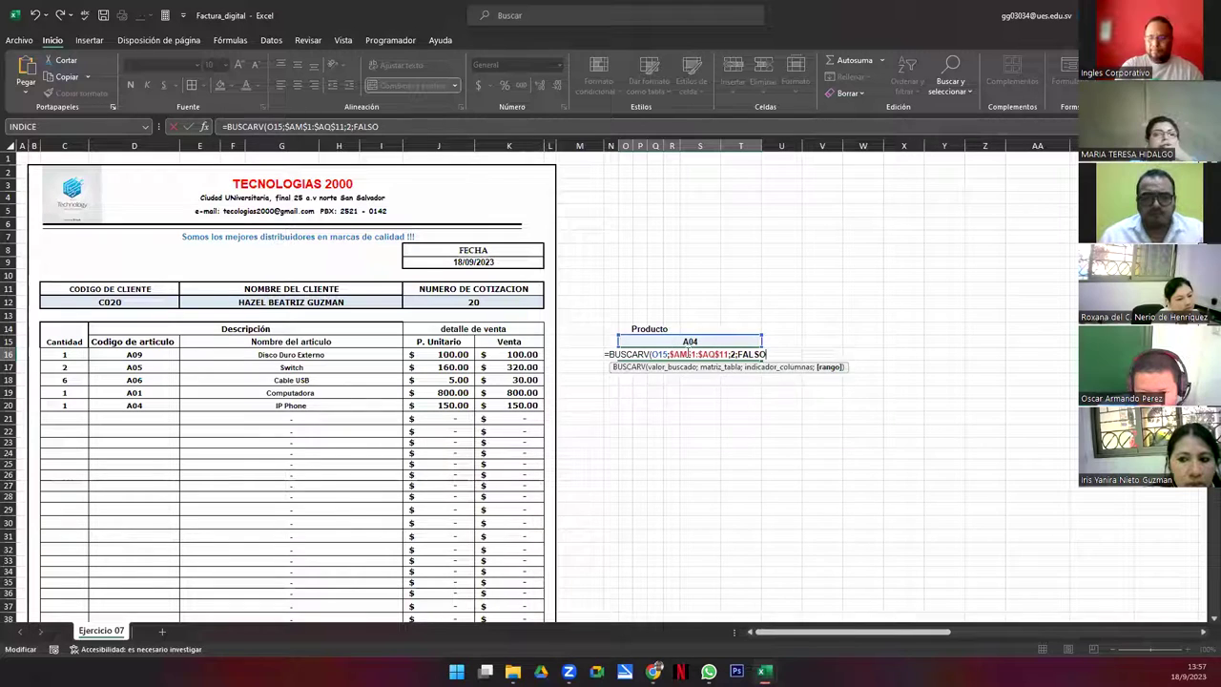
text())
key(Return)
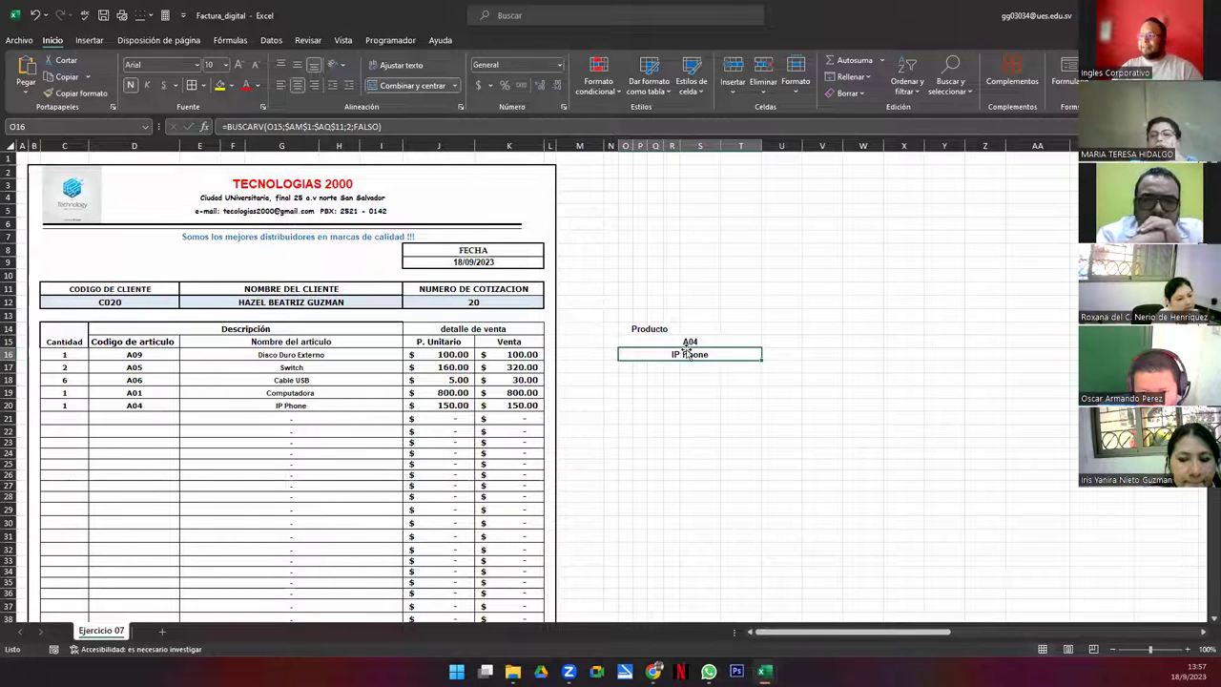
Test the product lookup by choosing A03 and A09 in O15, and check the formula in O16
click(687, 342)
click(765, 342)
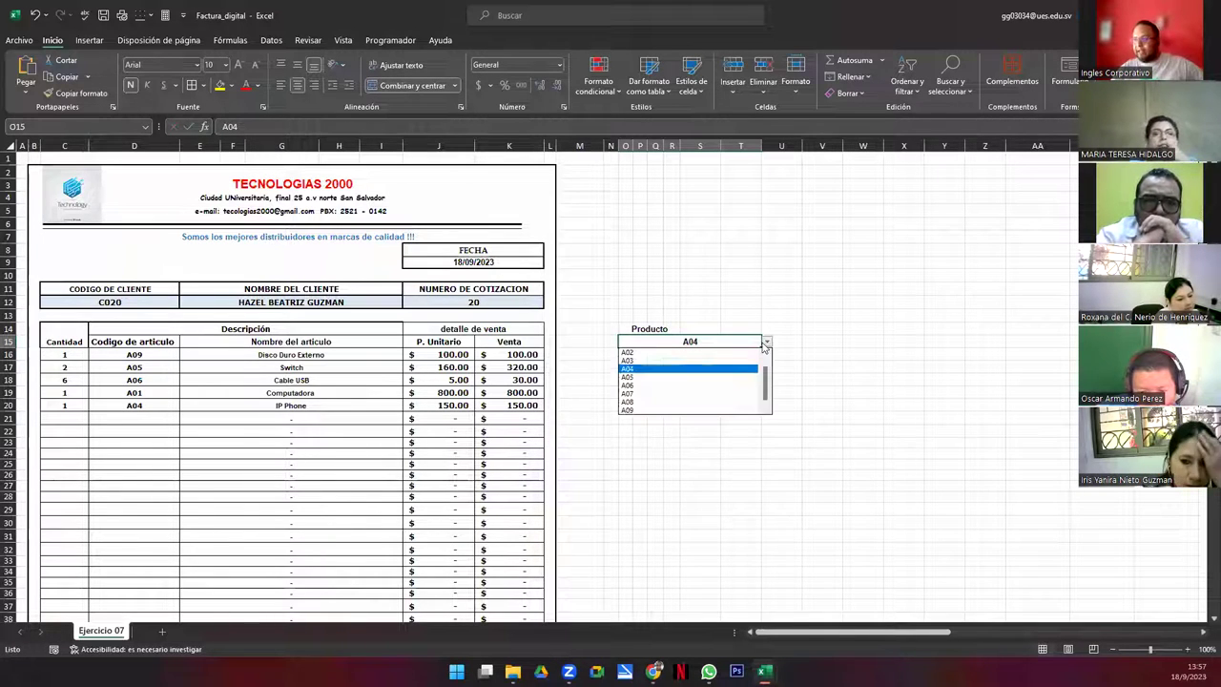
click(725, 369)
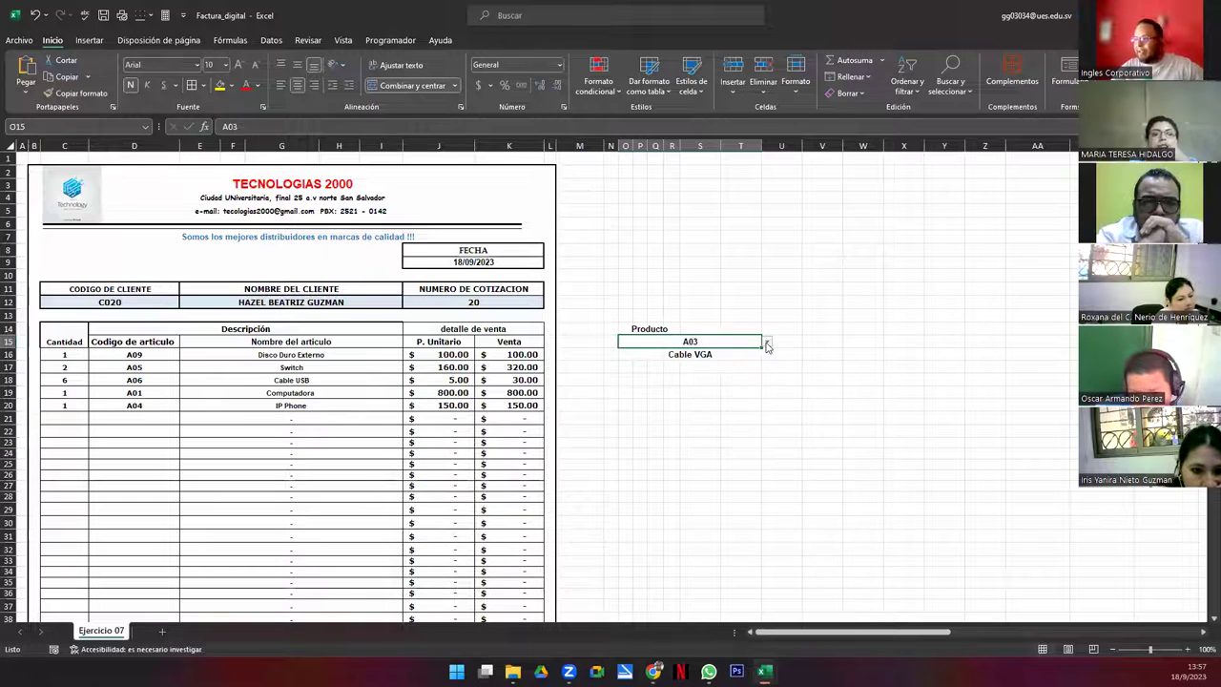
click(766, 341)
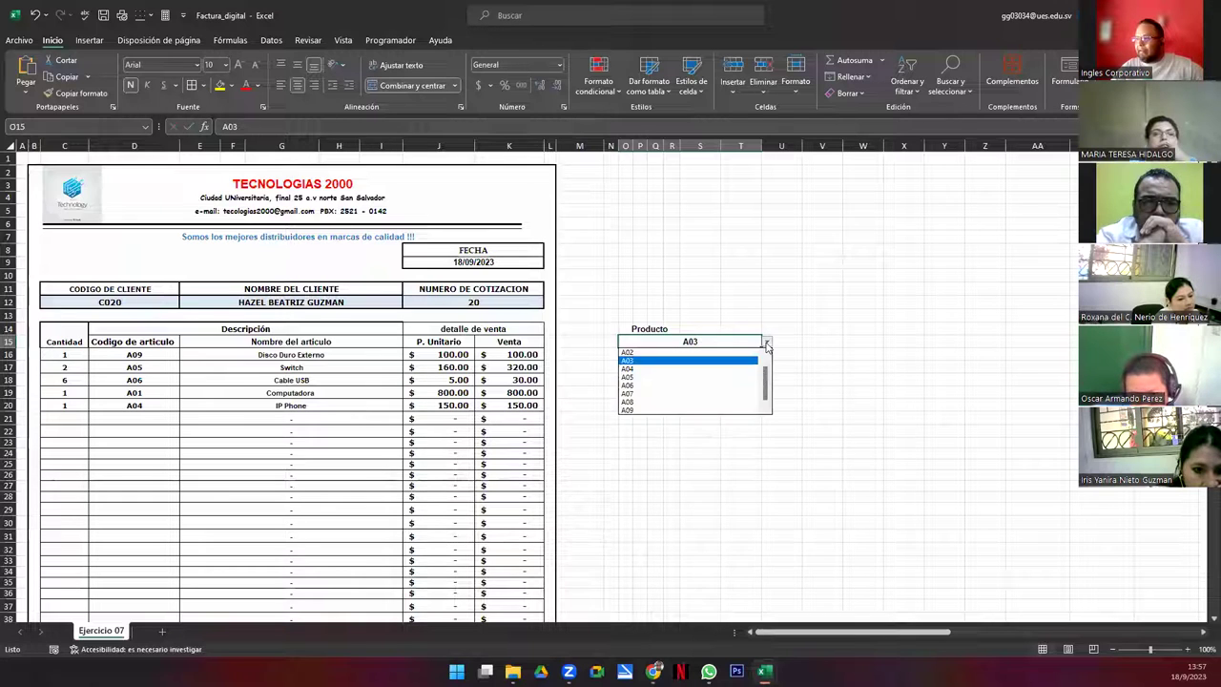
click(708, 409)
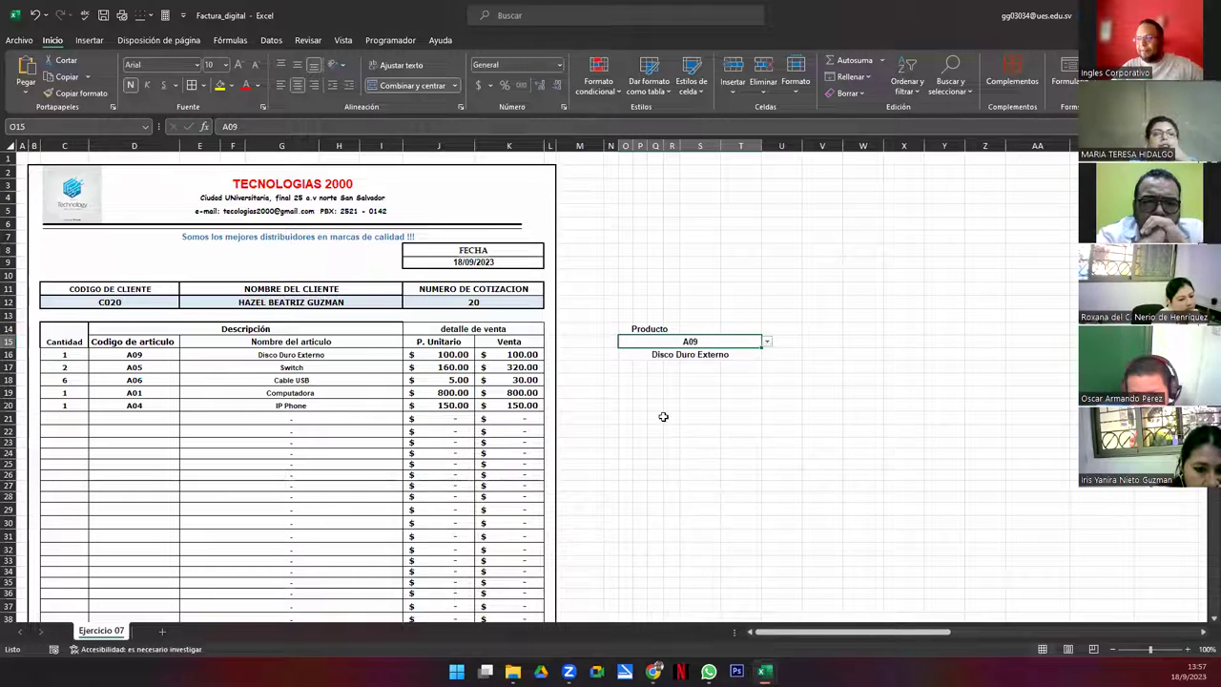
click(643, 332)
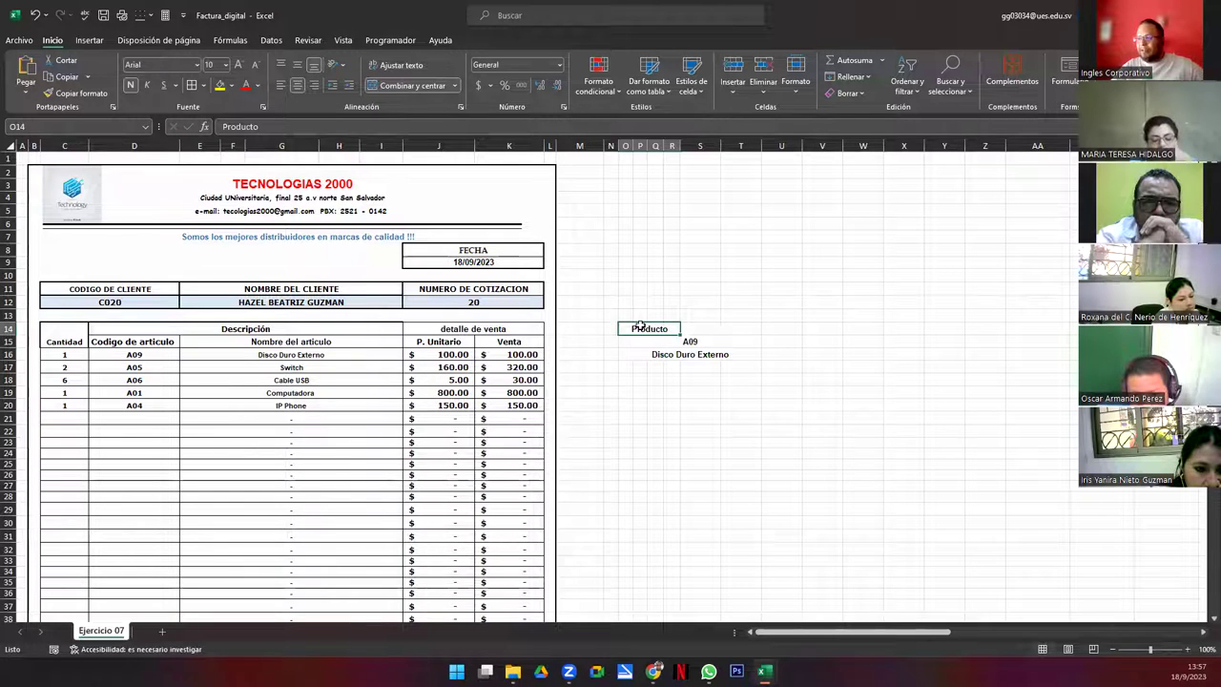
click(722, 345)
click(723, 355)
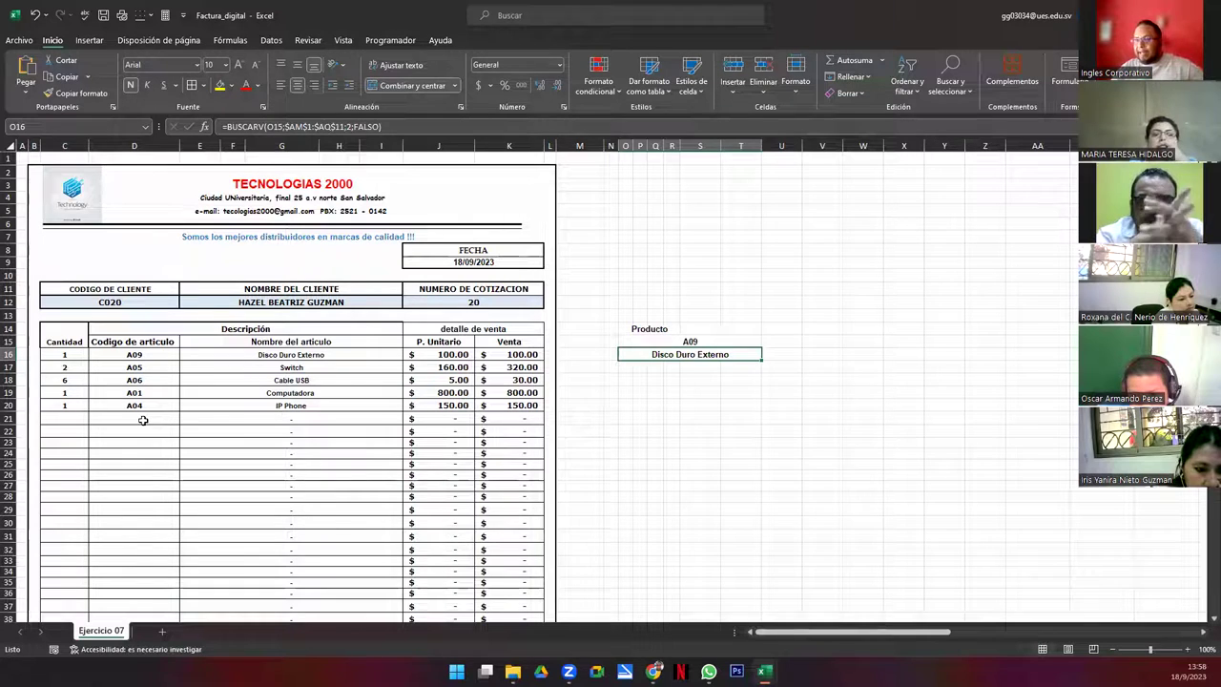
Choose article code A09 for the sixth quotation line in cell D21
click(171, 421)
click(186, 421)
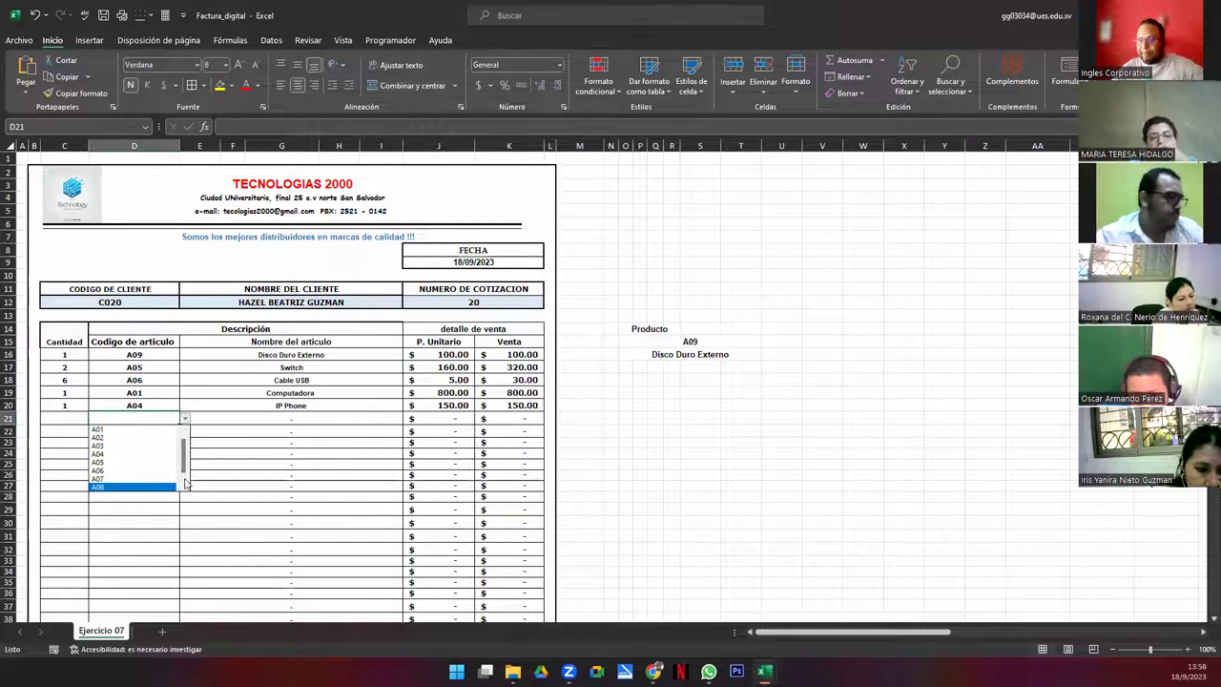
click(124, 487)
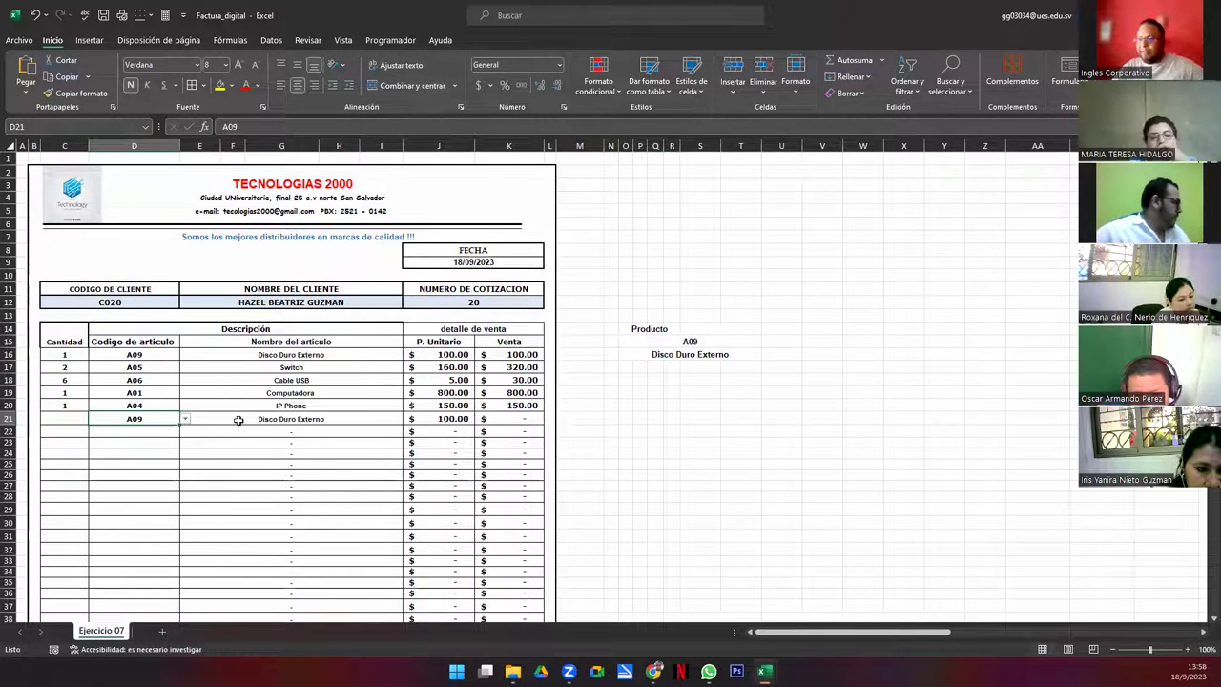
click(61, 417)
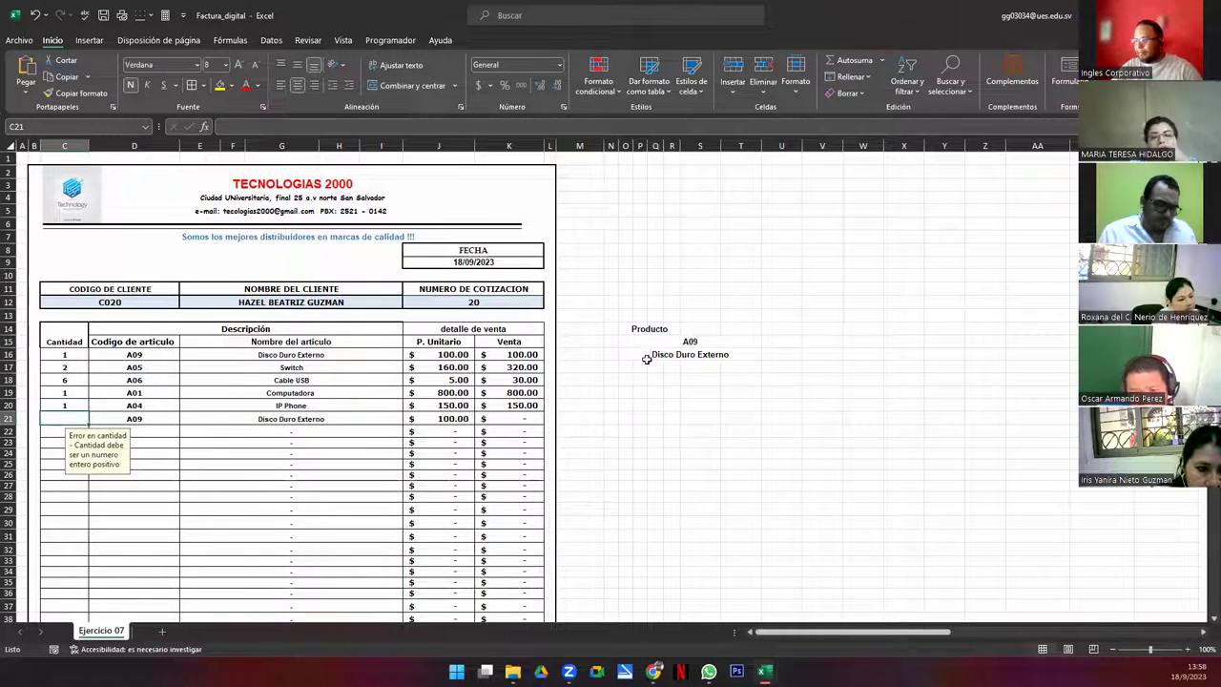
Change the product code in the O15 dropdown to A03
click(763, 341)
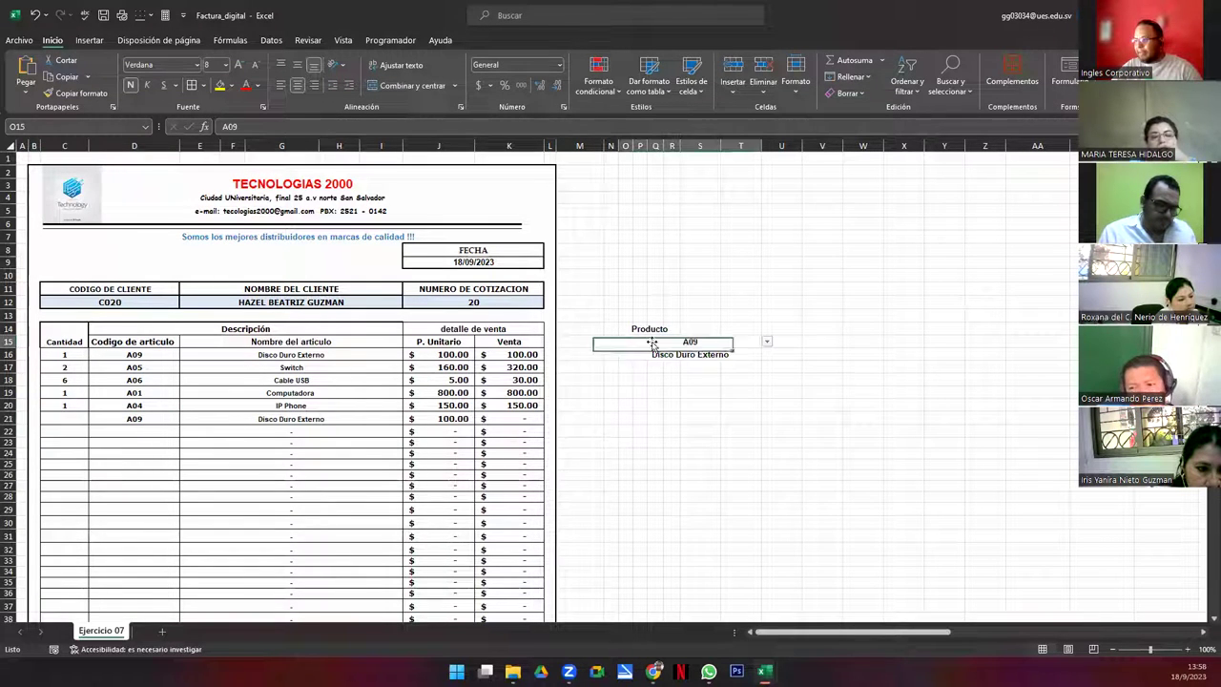
click(756, 339)
key(Down)
click(754, 340)
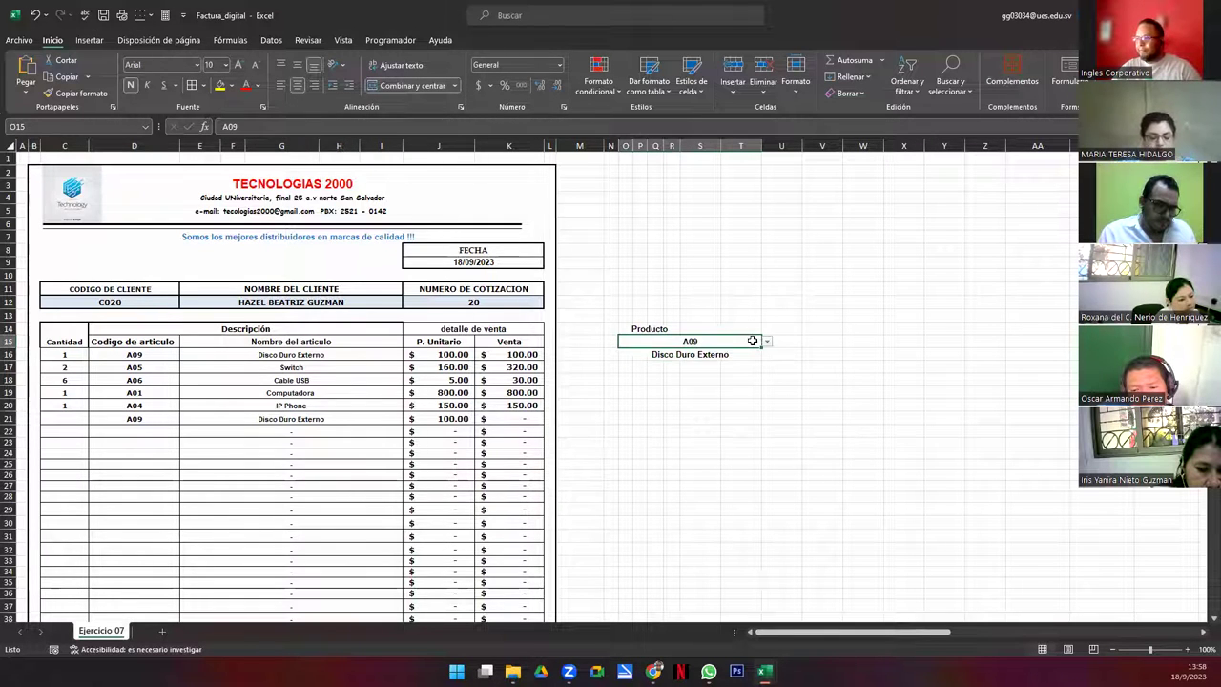
click(766, 342)
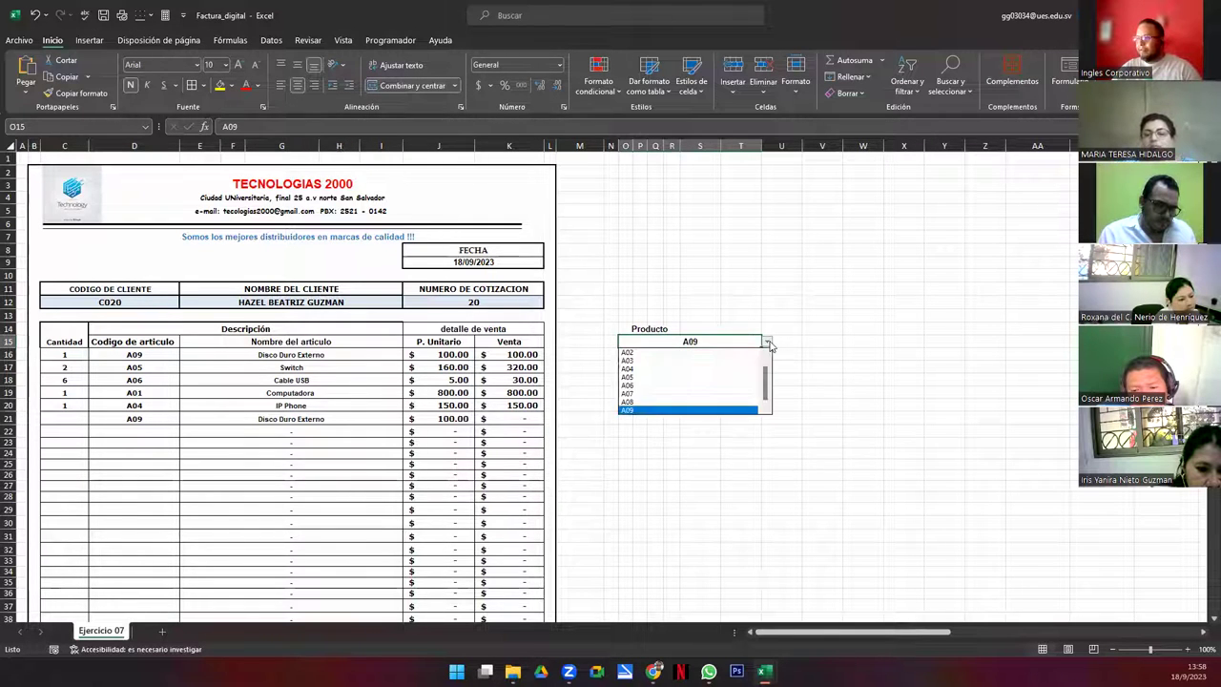
click(658, 361)
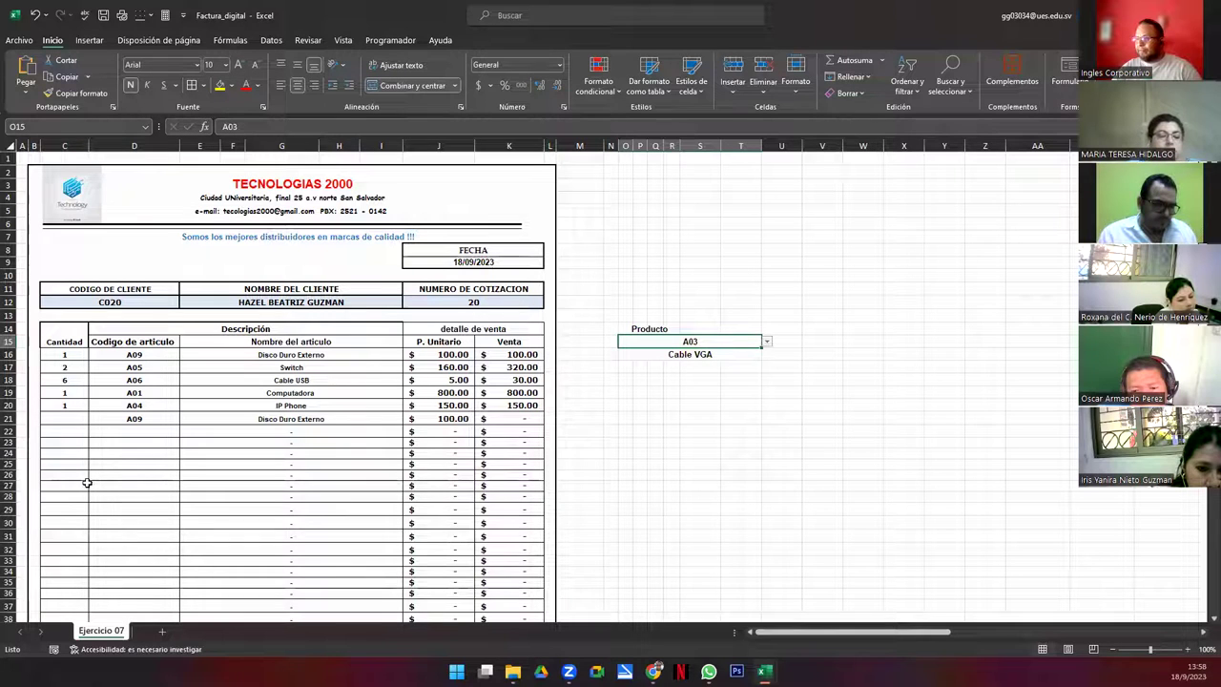
Replace the article code in row 21 with A03 and enter quantity 8 for that line
click(115, 417)
key(Delete)
click(185, 419)
click(114, 452)
click(57, 421)
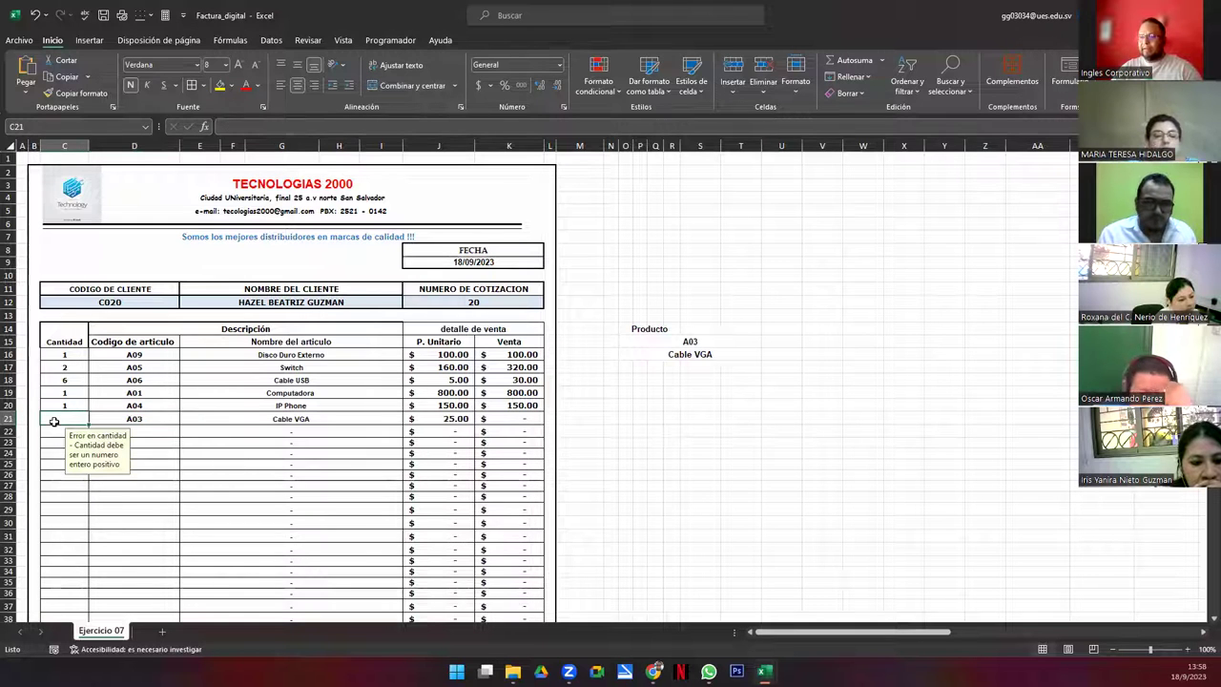
text(8)
key(Return)
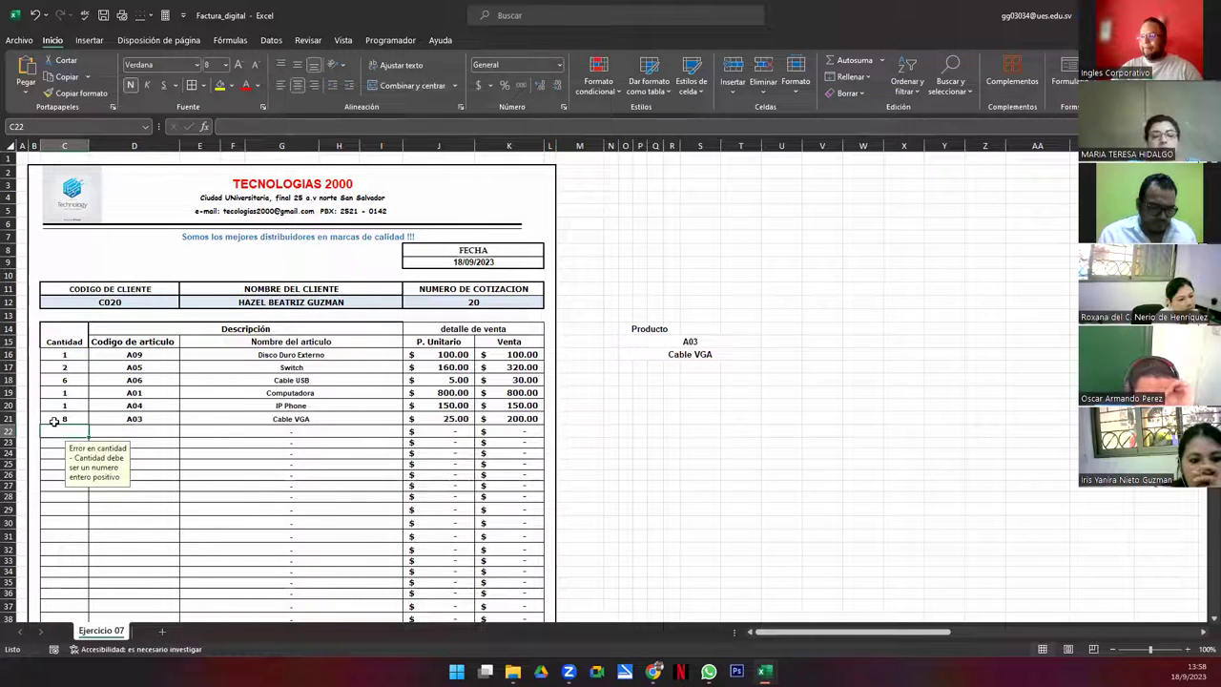
Apply all borders to the product lookup block O14:T16
drag(634, 329, 754, 355)
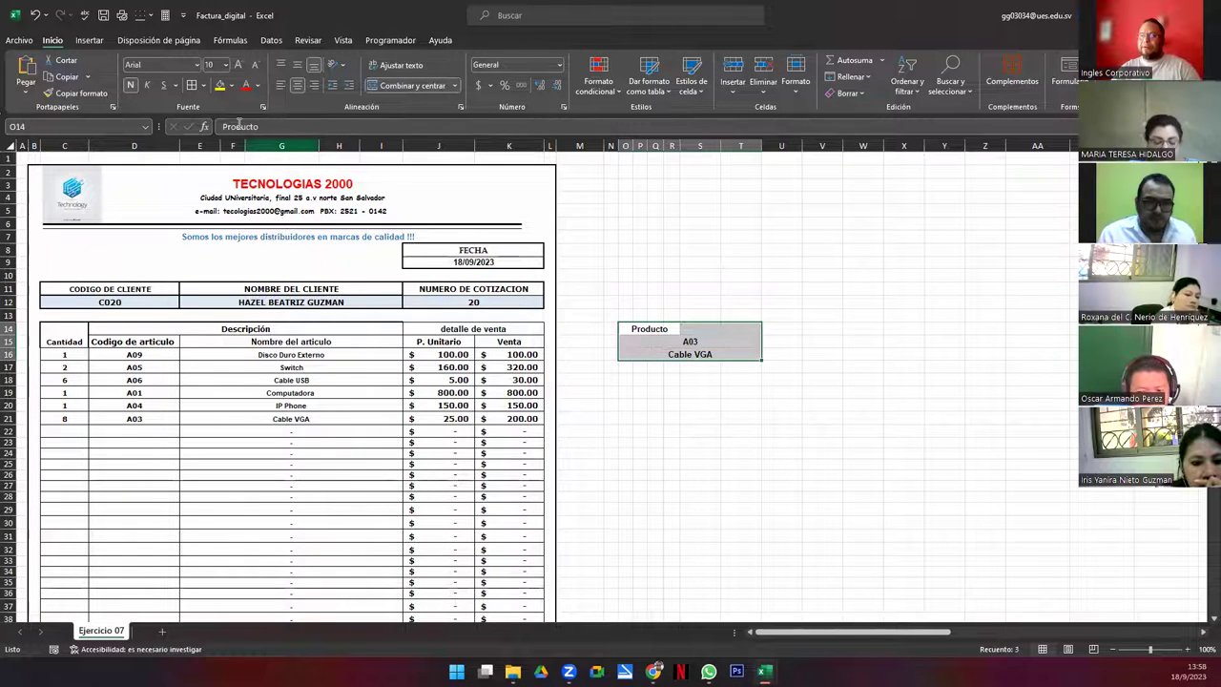
click(195, 90)
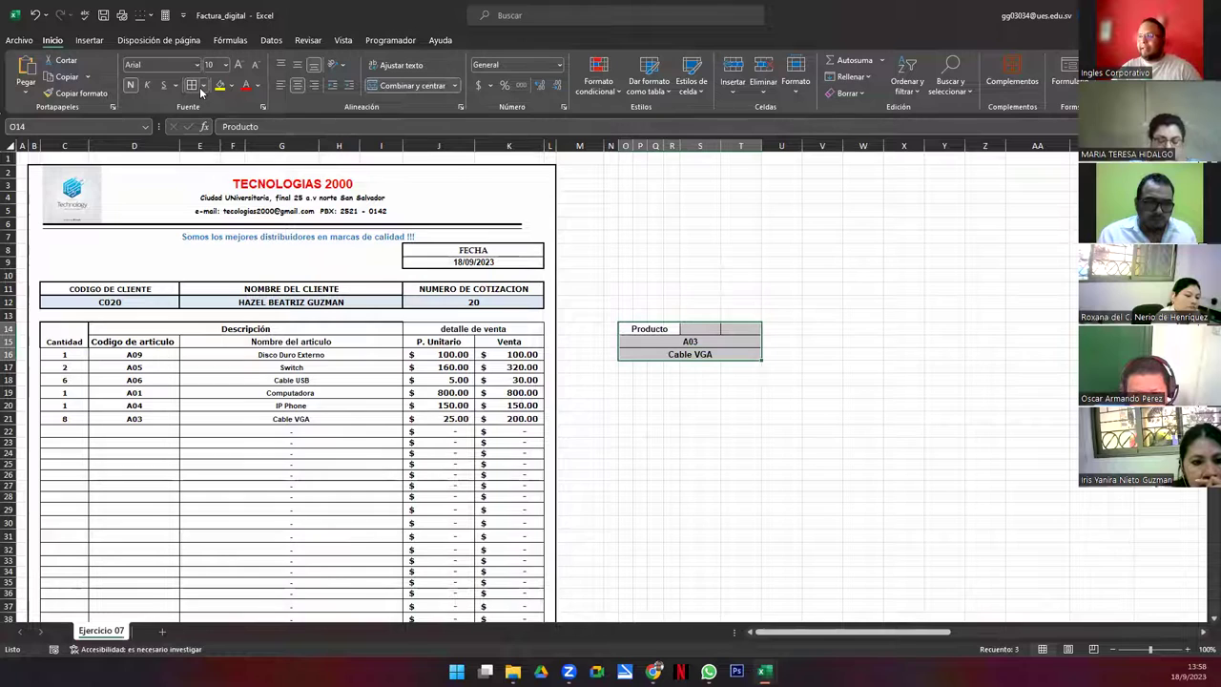
Clear the inner borders of the Producto heading row O14:T14 and give it a thick outside border
drag(669, 329, 725, 326)
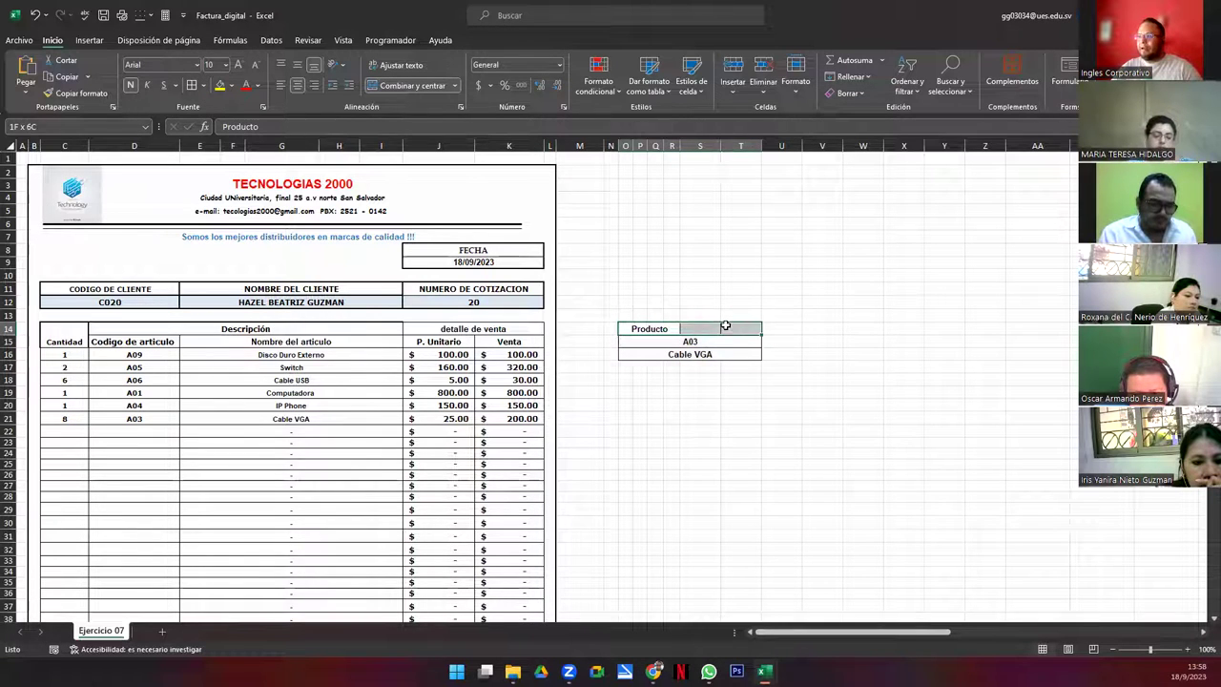
click(203, 85)
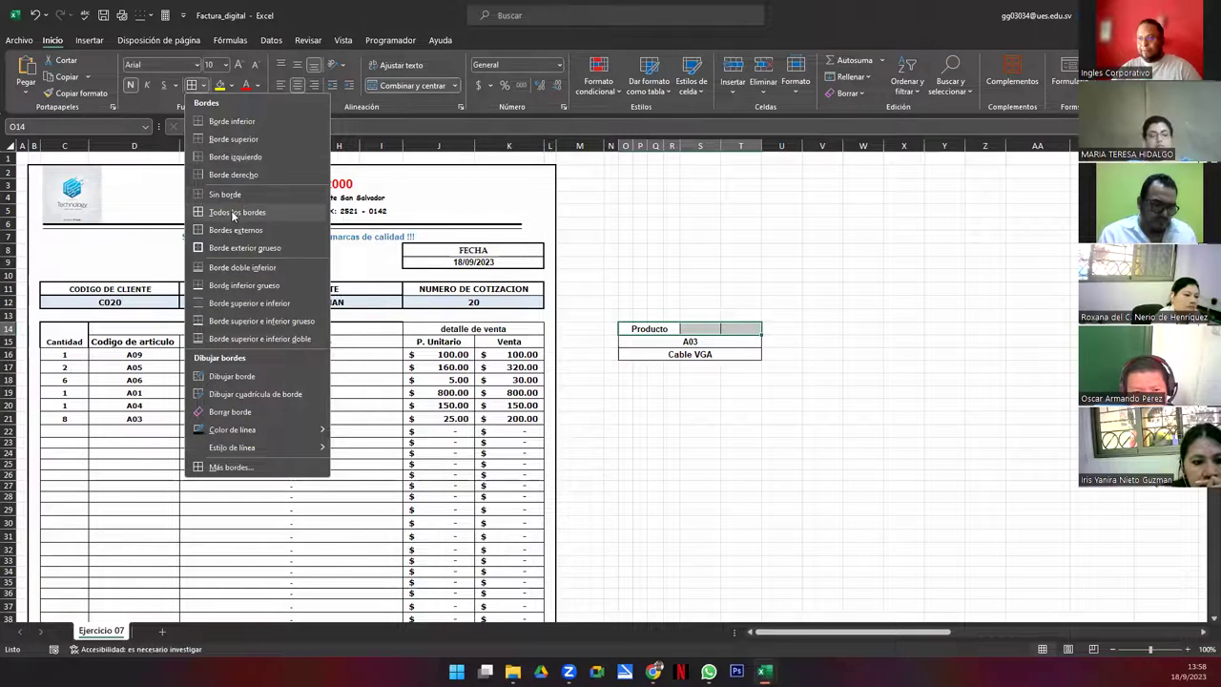
click(200, 91)
click(204, 87)
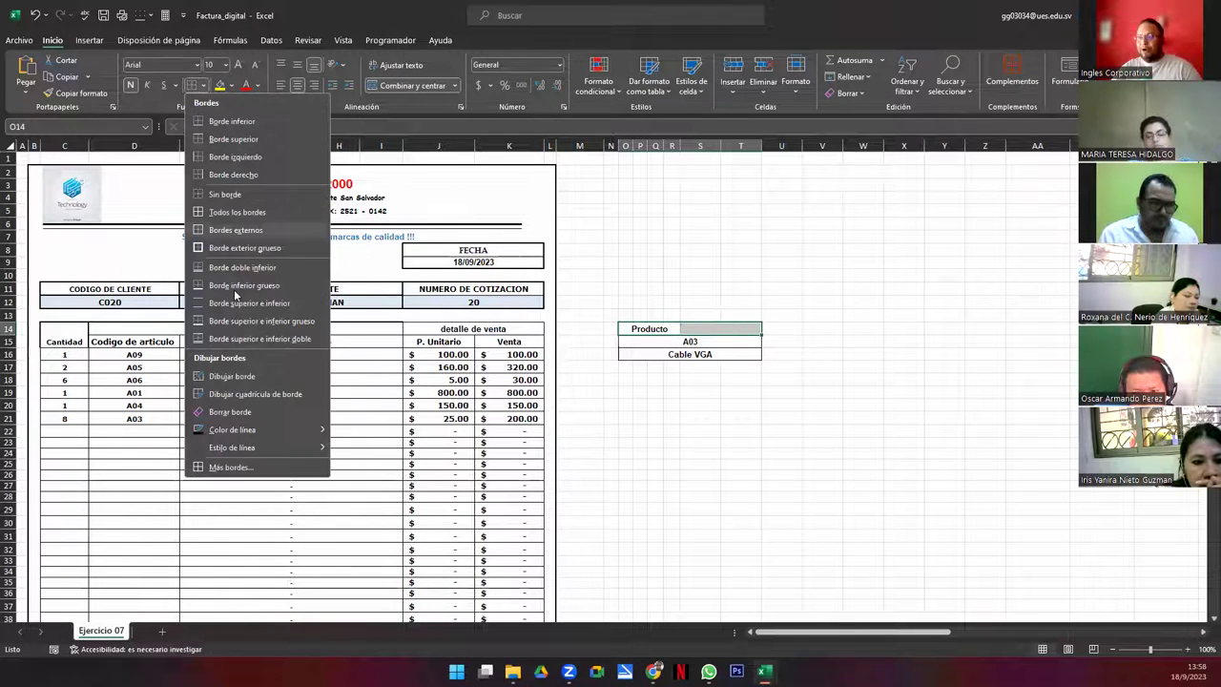
click(232, 238)
click(673, 370)
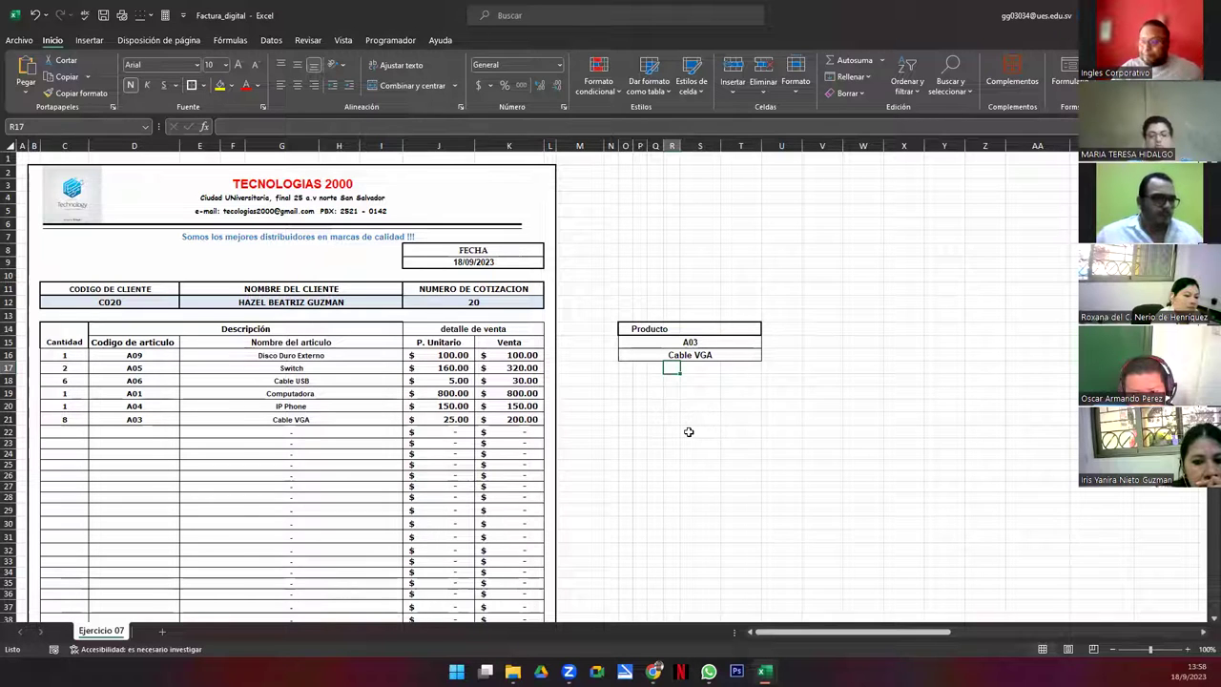
click(630, 406)
drag(629, 406, 745, 406)
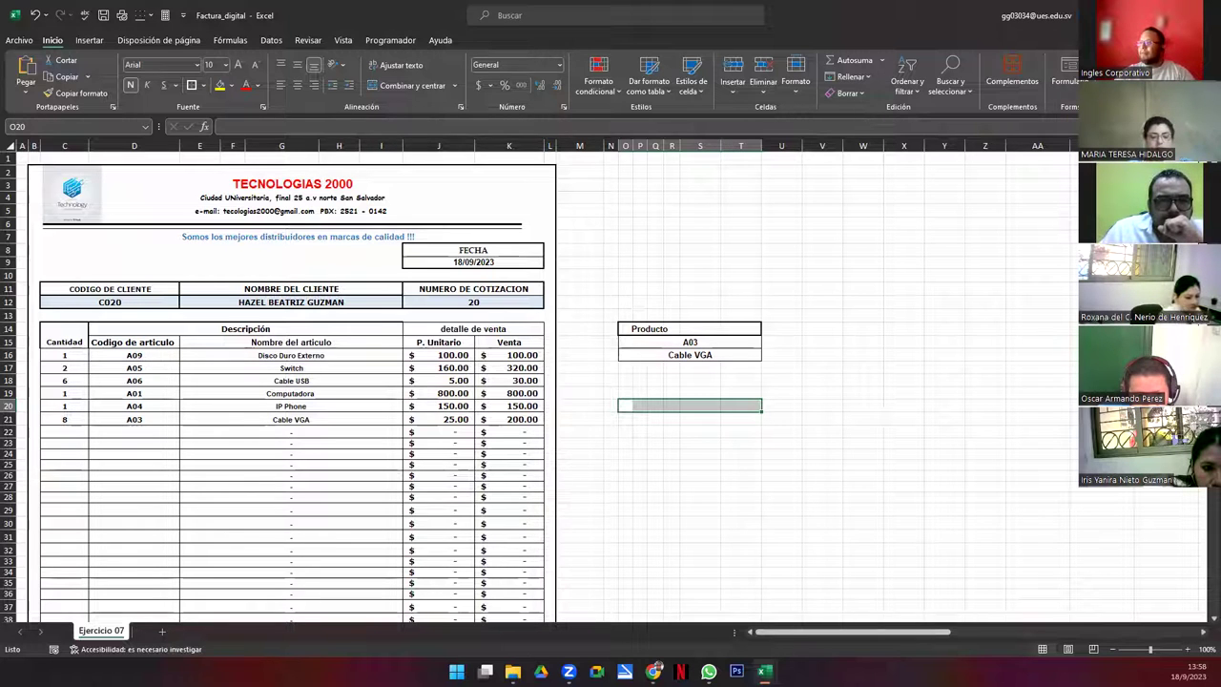
Switch to the Sesión07_A Genially presentation in Chrome, show it full screen and advance to the Consultas slide
key(super+d)
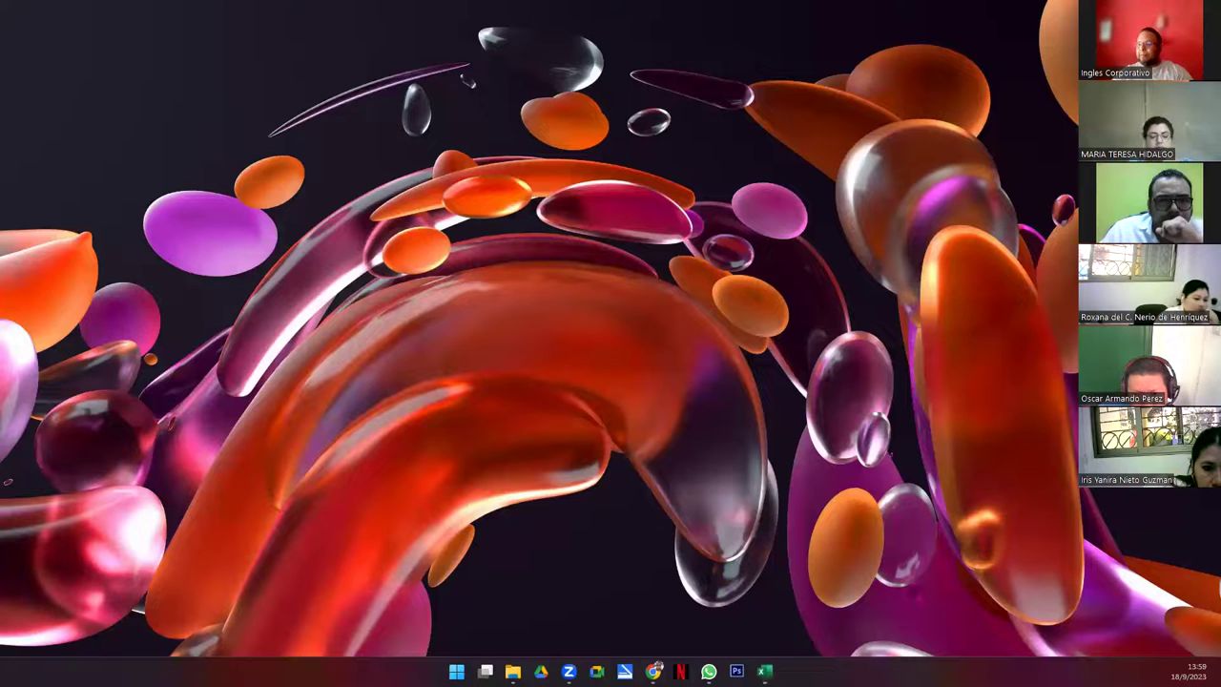
mouse_move(653, 671)
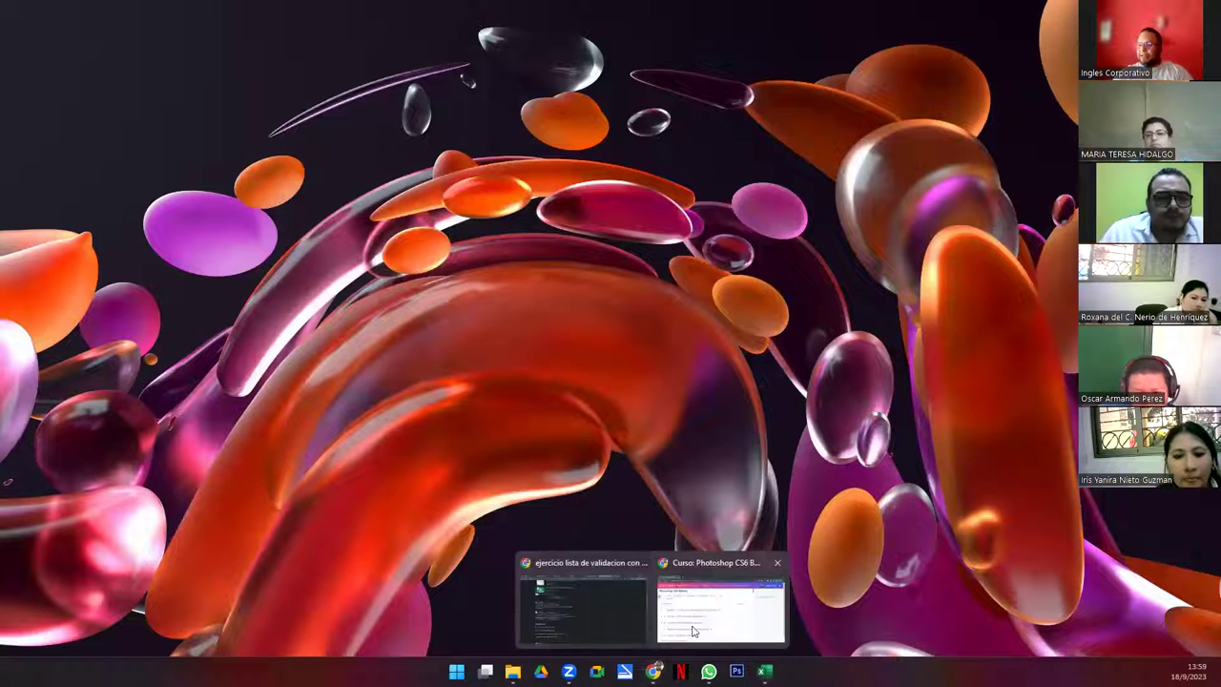
click(600, 621)
click(505, 10)
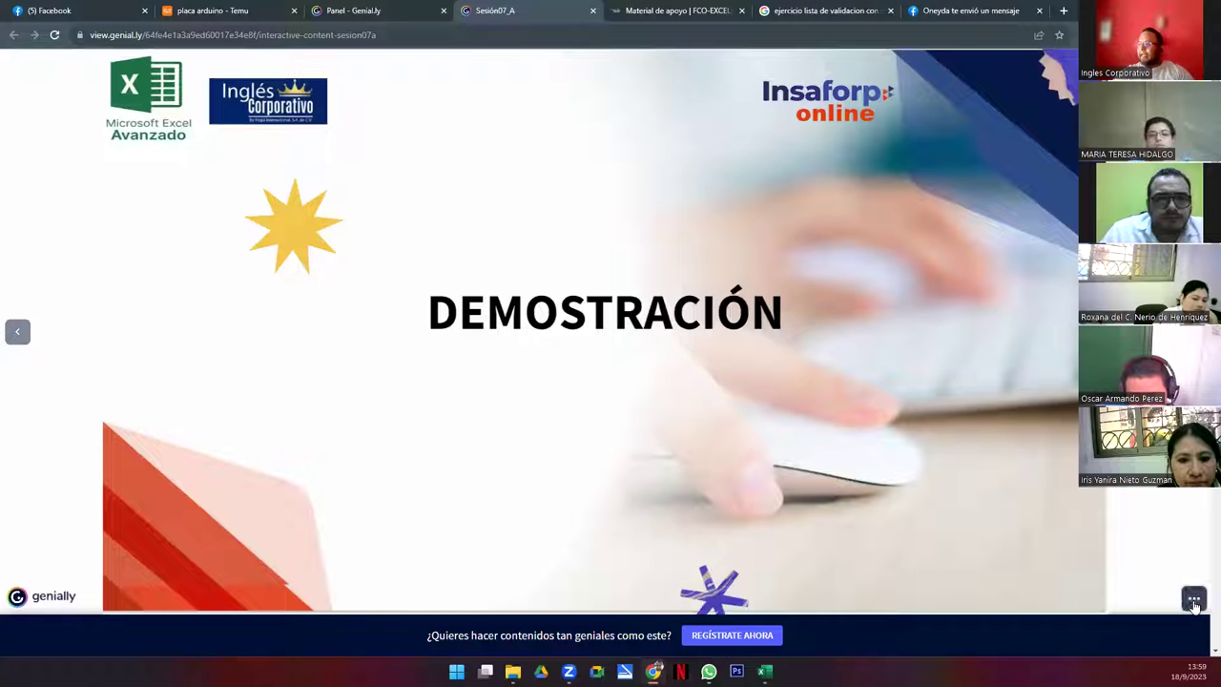
click(1191, 599)
click(1175, 598)
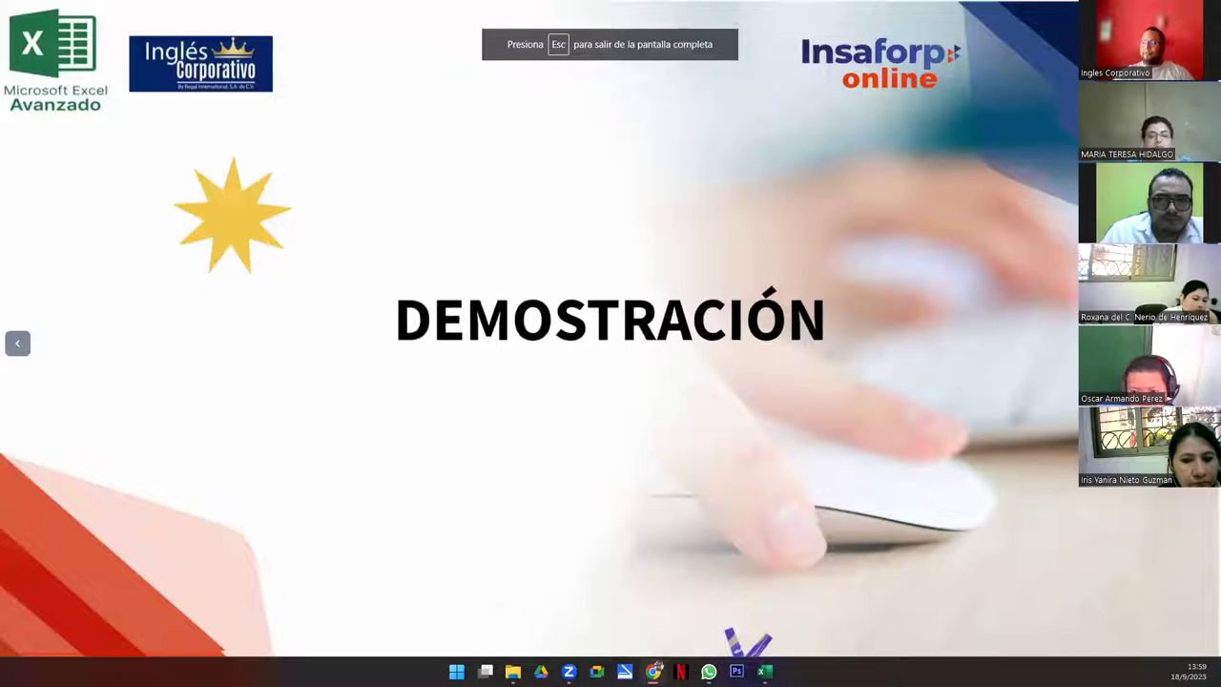
key(Right)
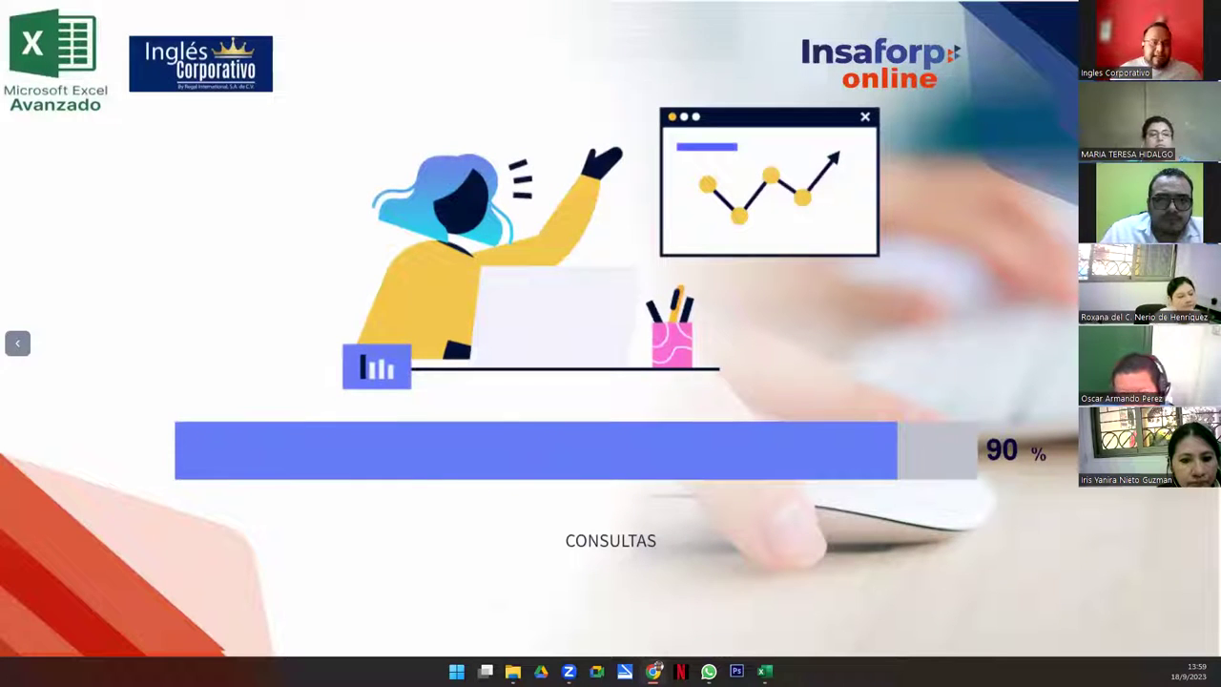